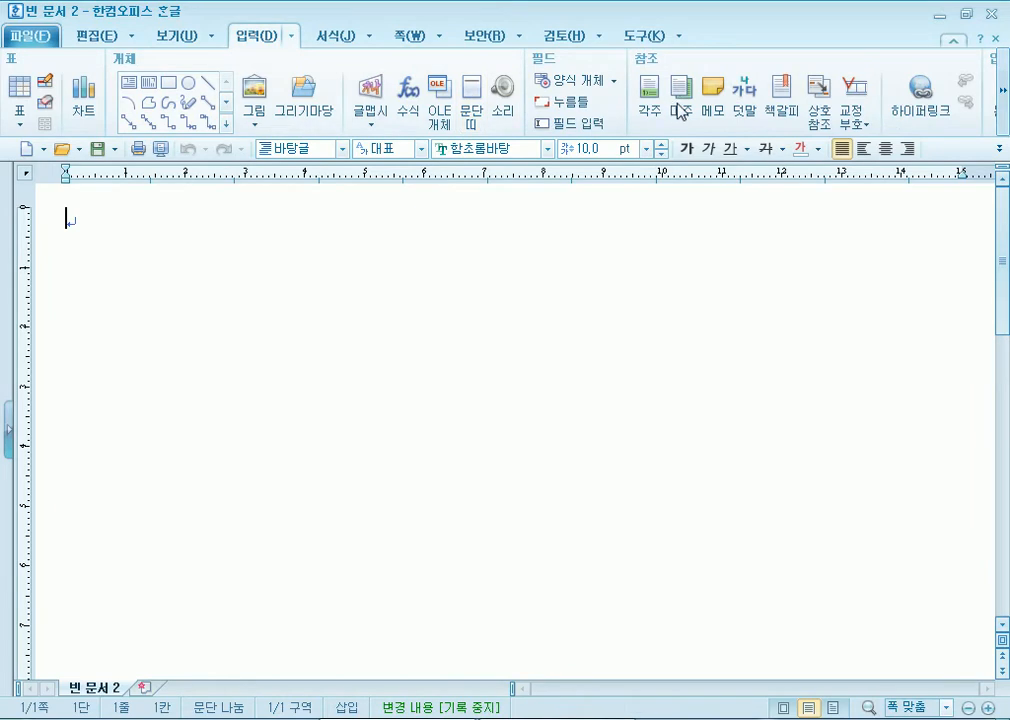
Step: Insert a table with 5 rows and 4 columns into the blank document
left_click(95, 38)
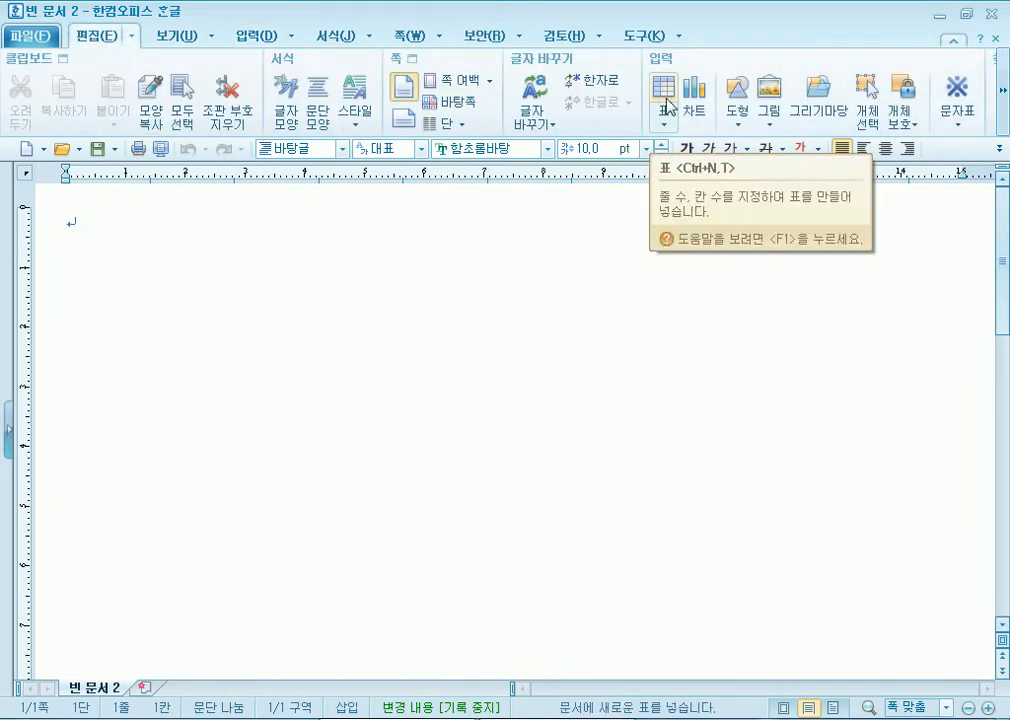
left_click(258, 38)
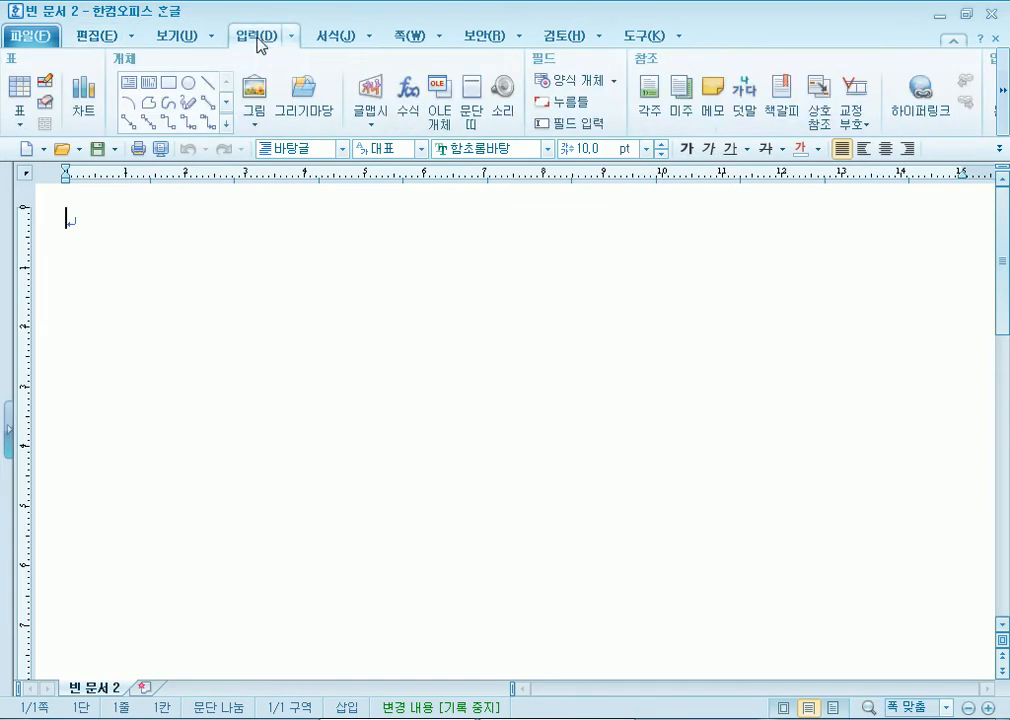
left_click(24, 82)
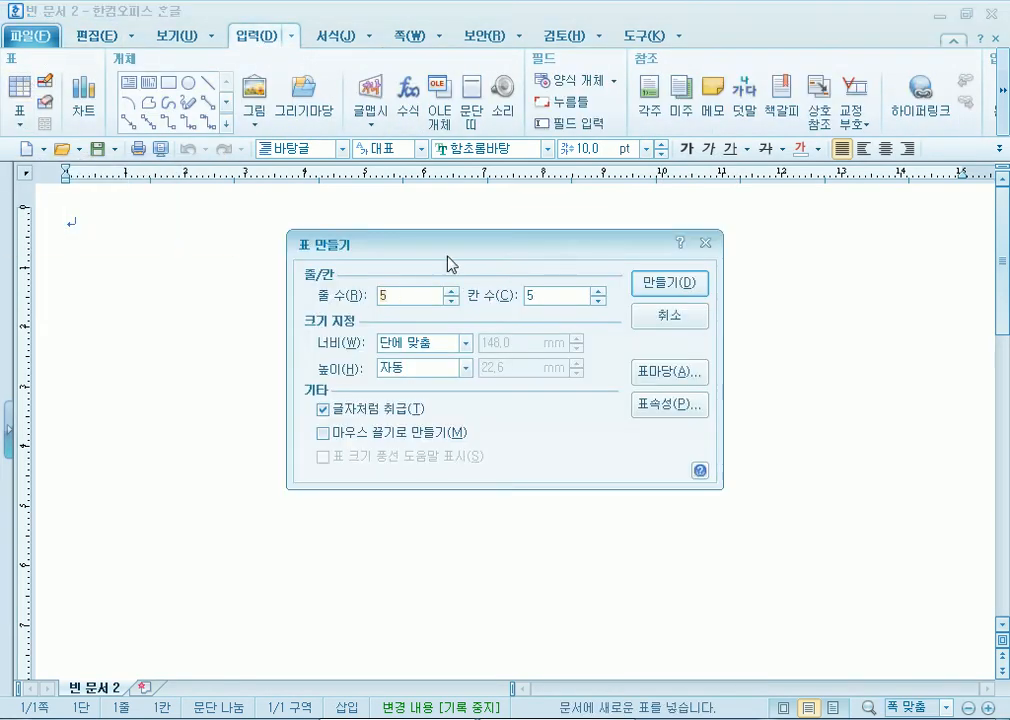
type("4")
left_click(636, 284)
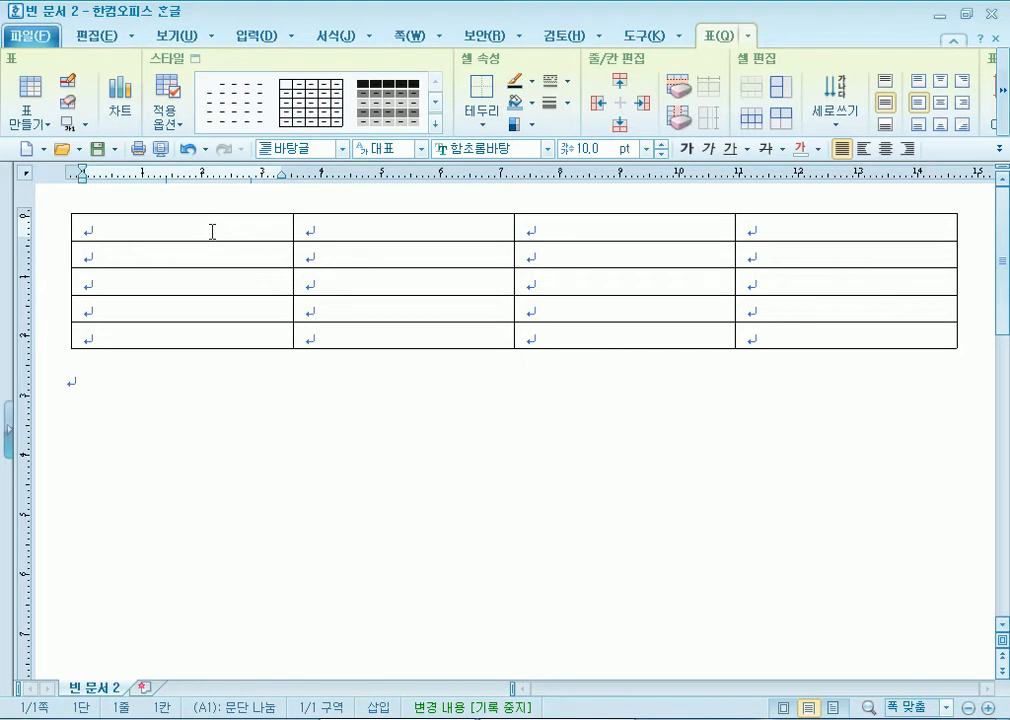
Step: Add two empty lines above the table
key("shift+Escape")
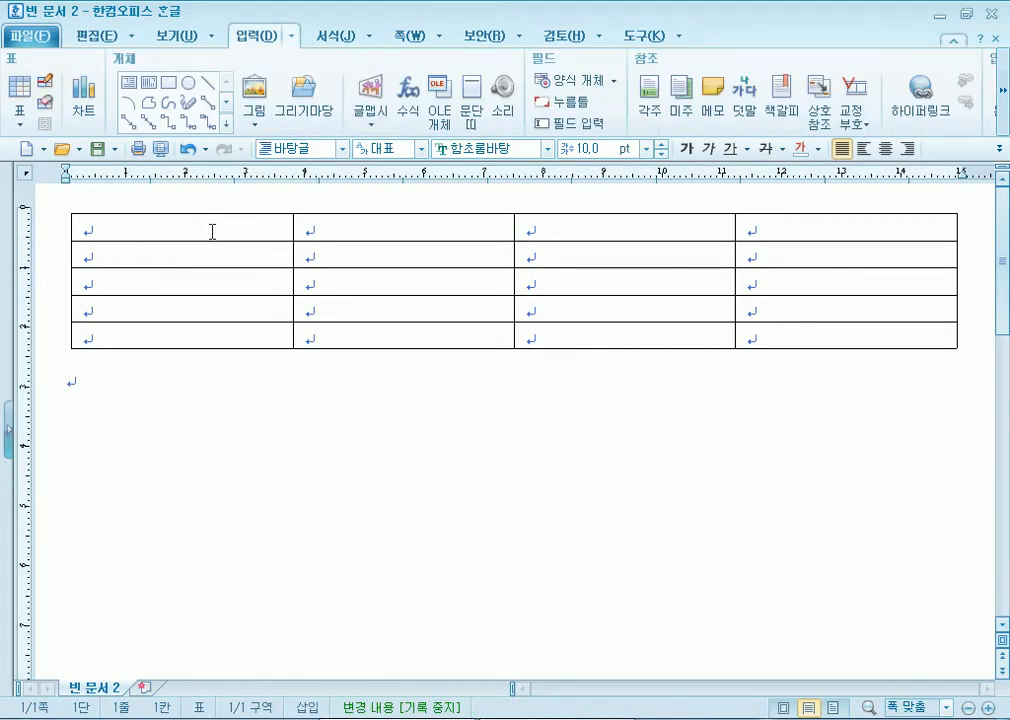
left_click_drag(383, 228, 624, 334)
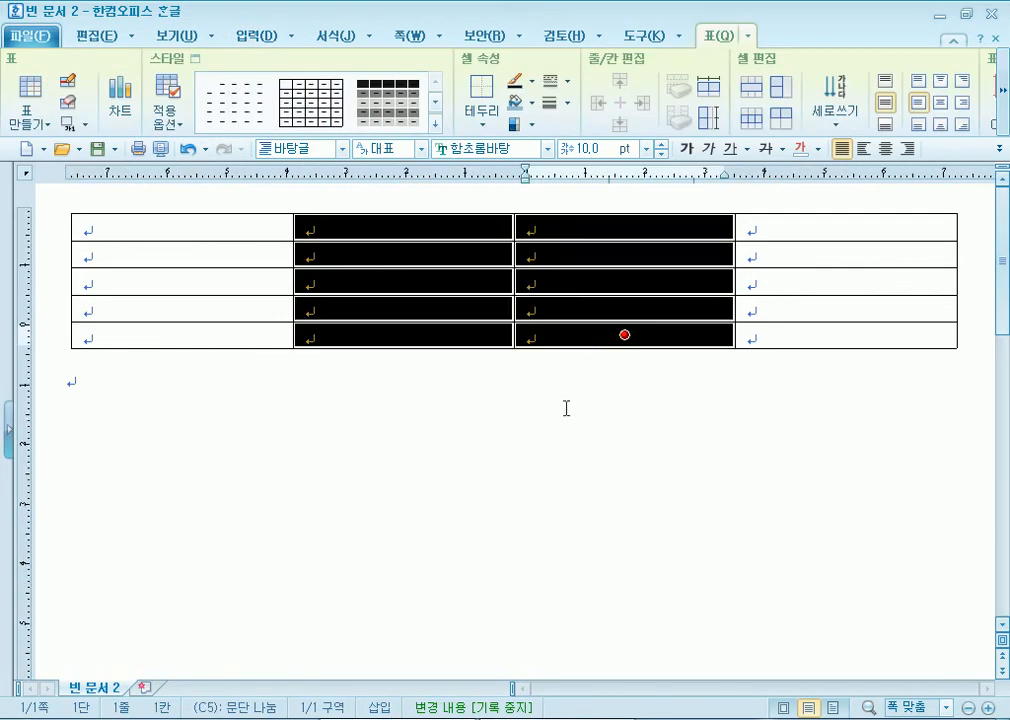
key("shift+Escape")
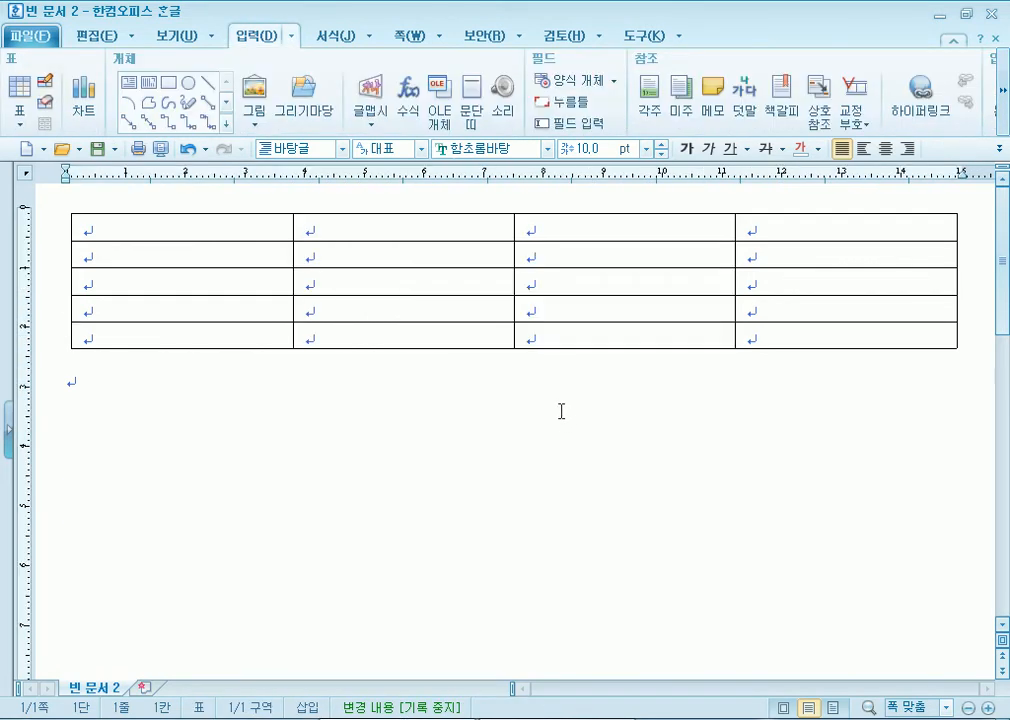
key("Return")
key("Return")
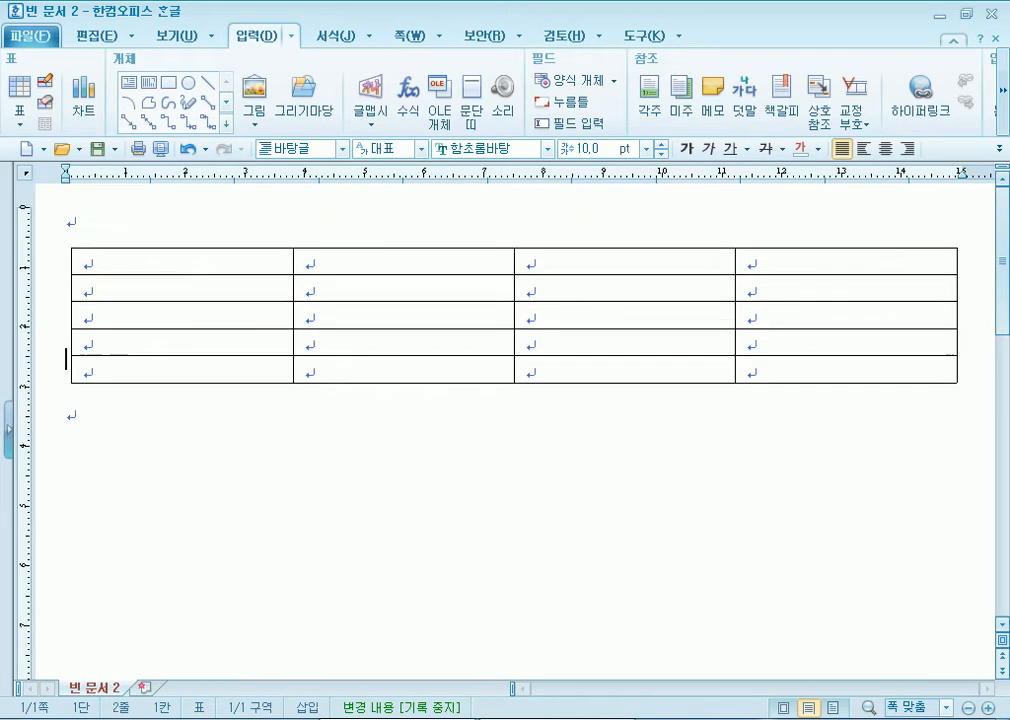
Step: Enter the title "가계부 수입/지출 내역" on the first line above the table
left_click(113, 219)
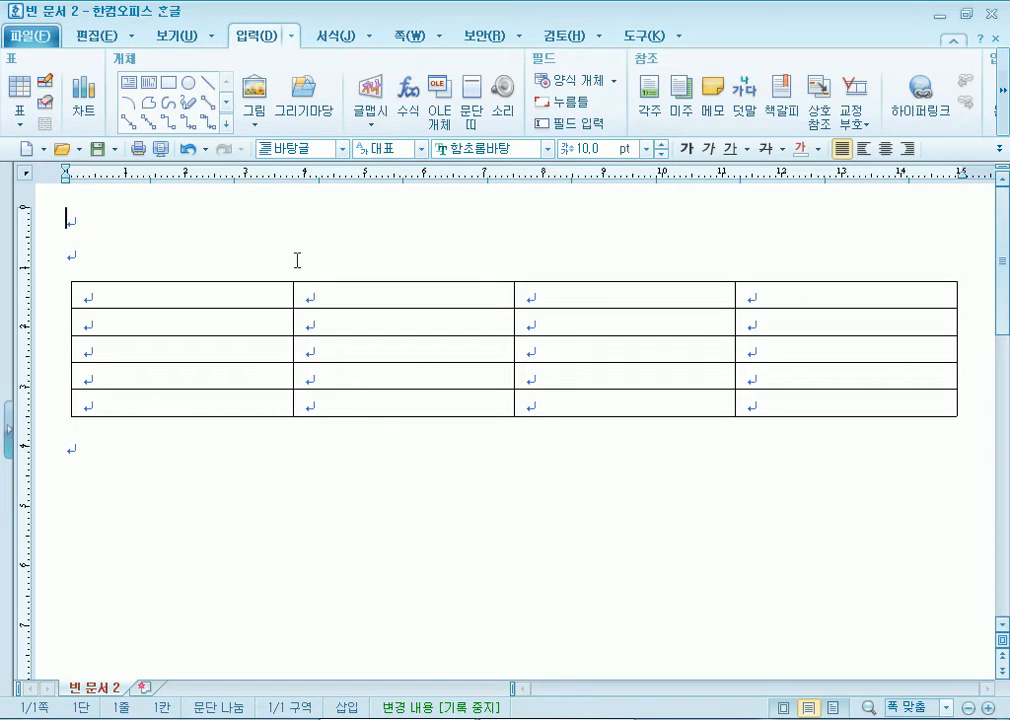
type("ㄱㄱ")
key("BackSpace")
key("BackSpace")
type("가계부")
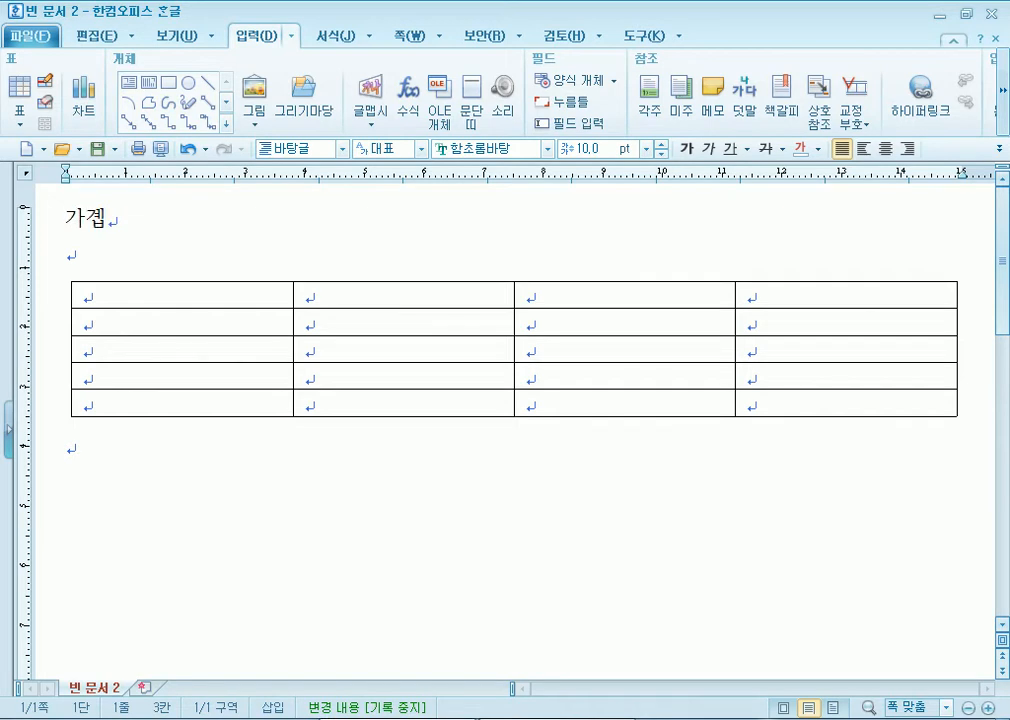
type(" 수입.지출")
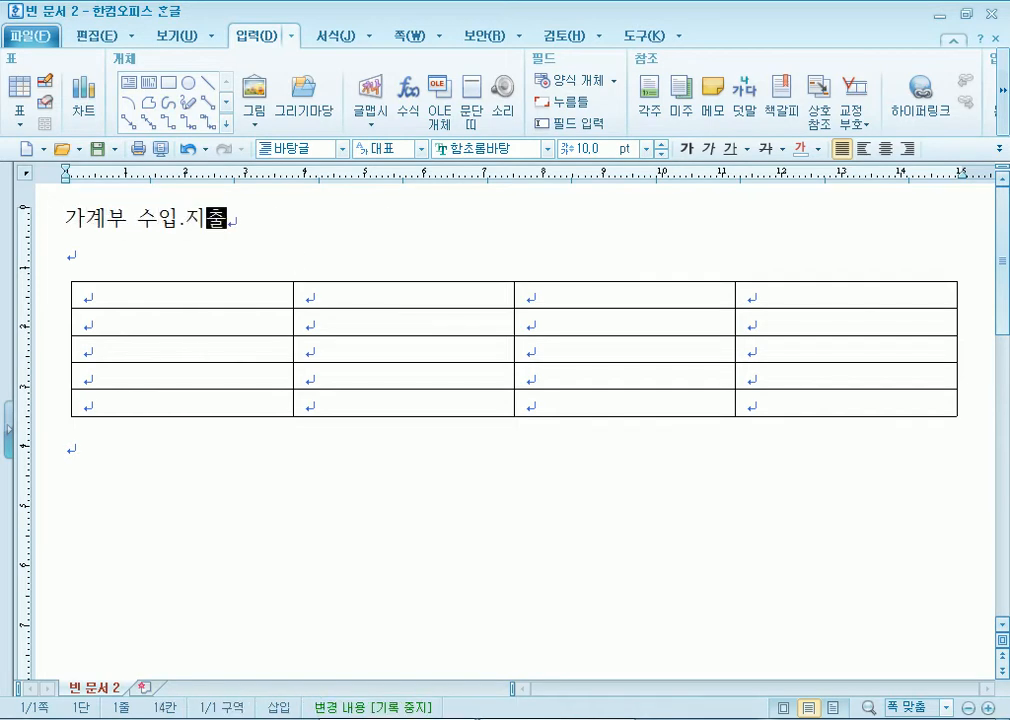
type(" 내역")
left_click(180, 218)
key("Delete")
type("/")
key("End")
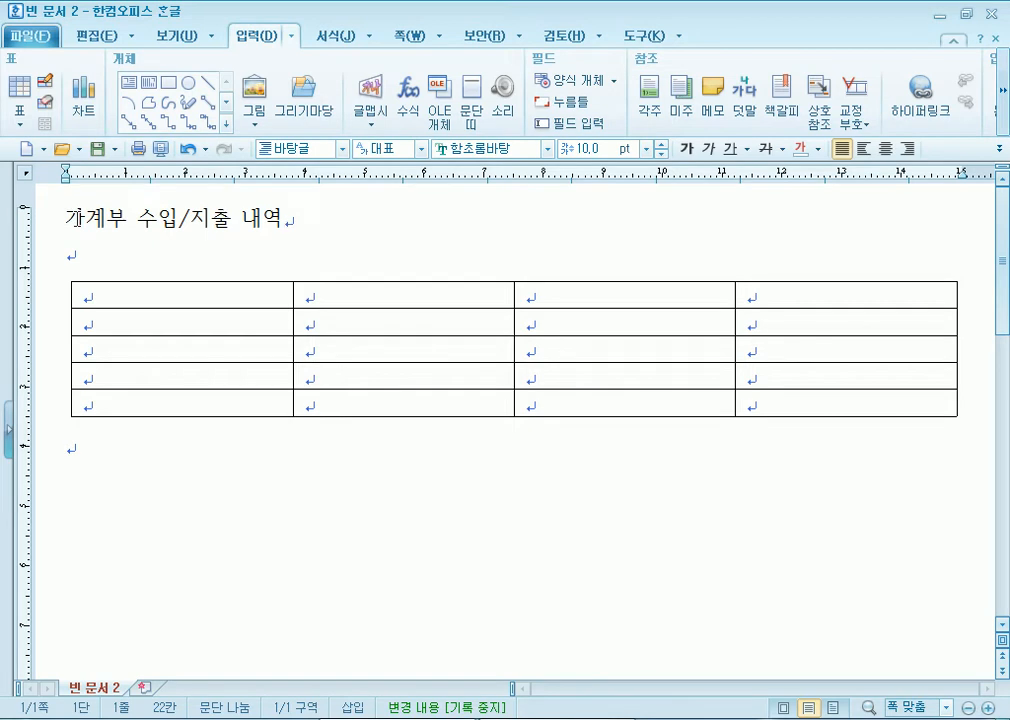
left_click_drag(68, 219, 332, 220)
left_click(203, 289)
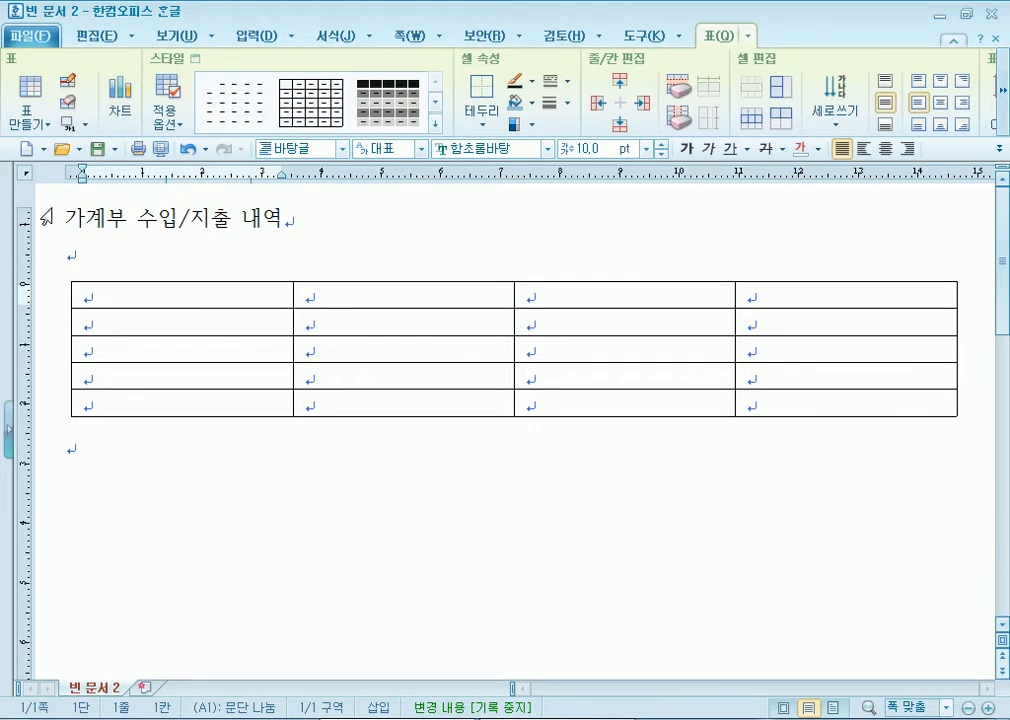
left_click(70, 218)
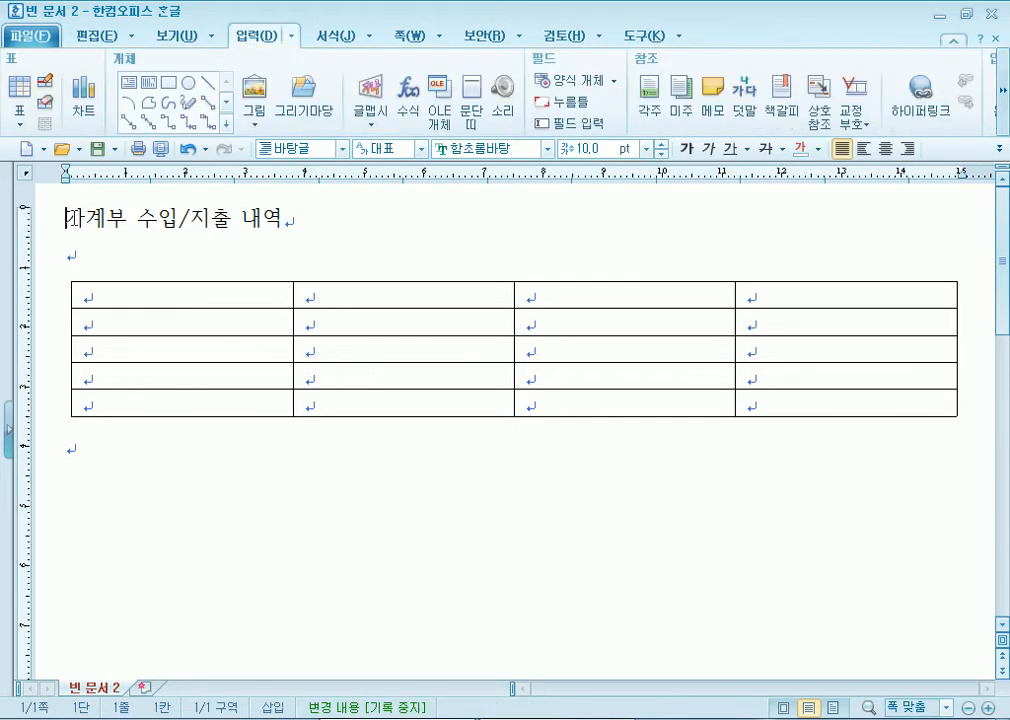
Step: Fill the header row with 항목 and 월 on two lines of the first cell, followed by 수입, 지출 and 비고
left_click(110, 296)
type("항목")
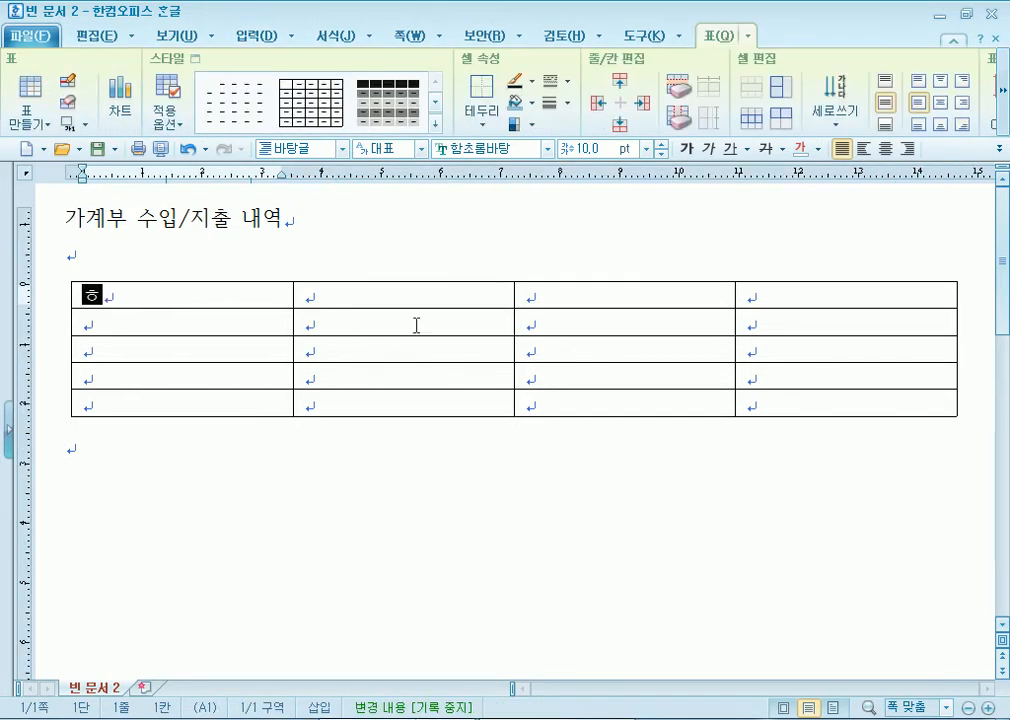
key("Return")
type("월")
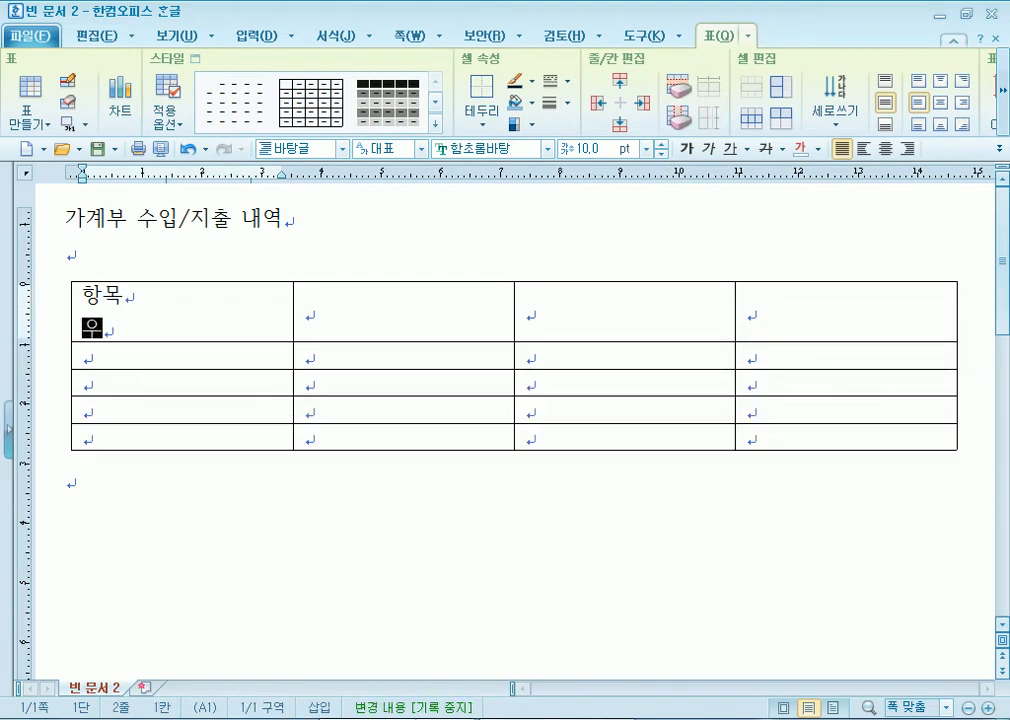
key("Tab")
type("수이")
key("Tab")
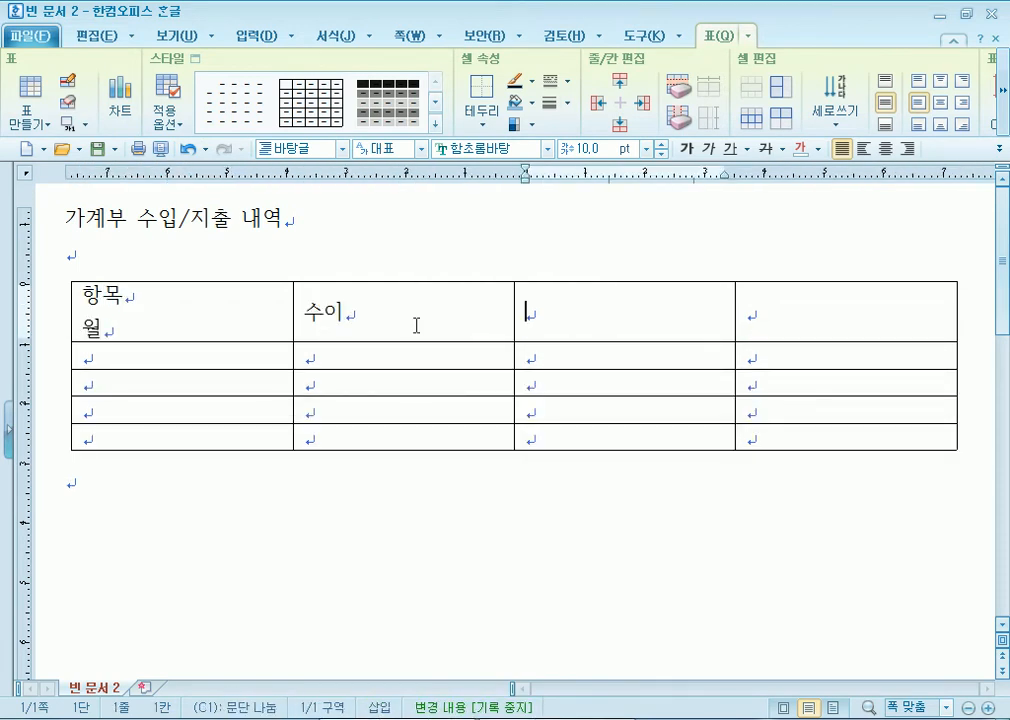
type("ㅂ")
key("Tab")
type("지출")
key("Tab")
type("비고")
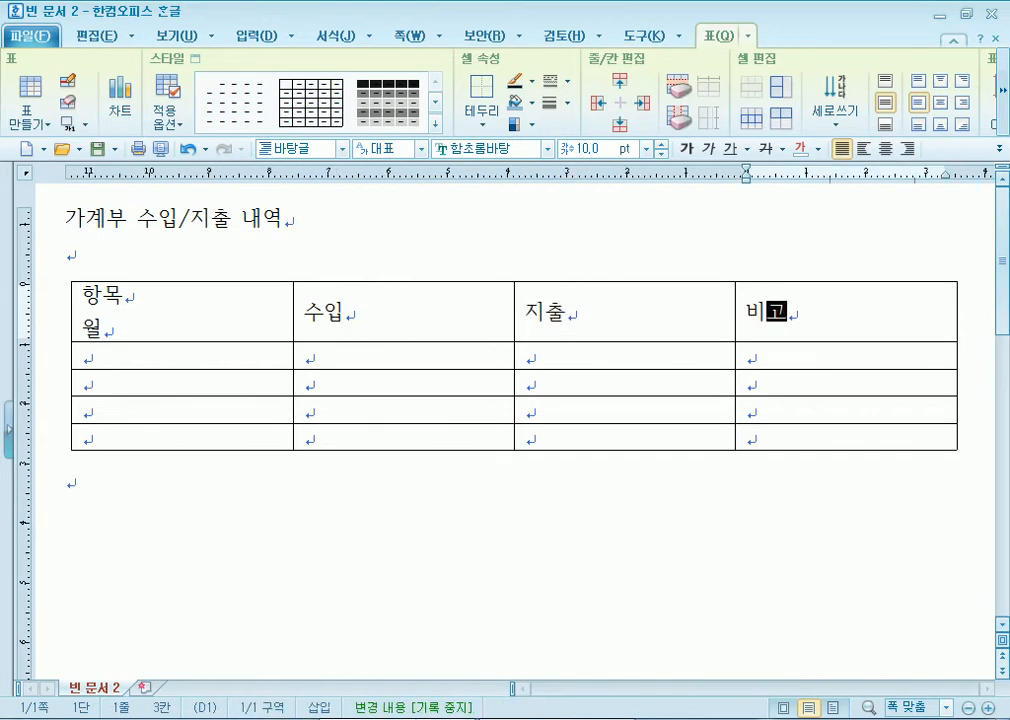
Step: Enter 1월 and 2월 below the first header cell and auto-fill the column down to 4월
key("Tab")
type("1월")
key("Down")
type("2월")
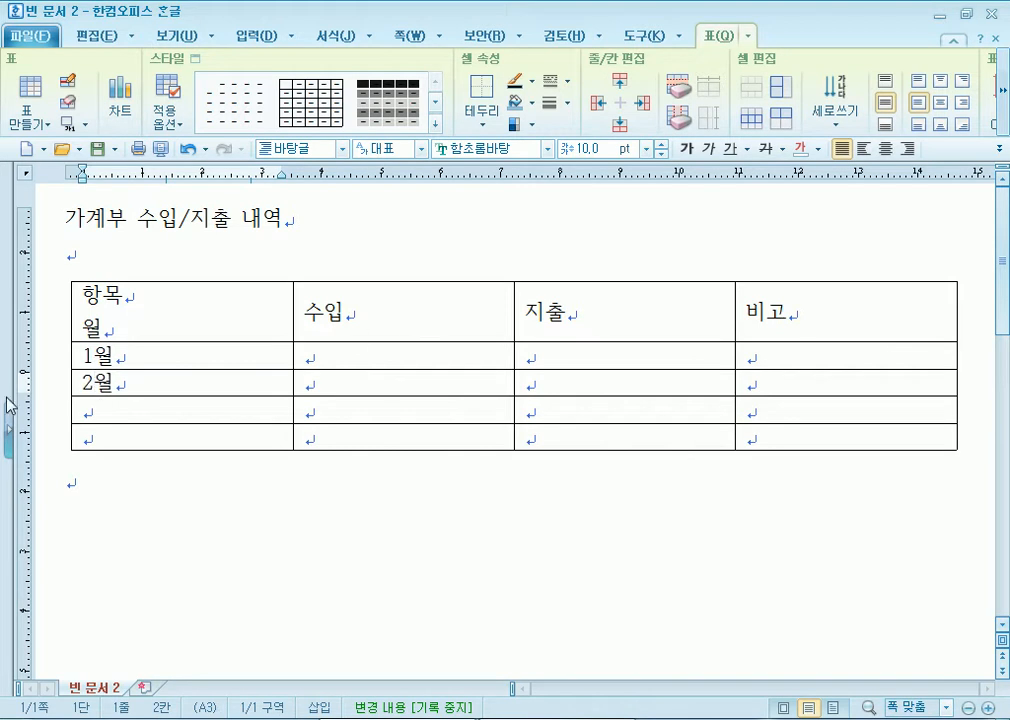
left_click_drag(128, 352, 180, 433)
key("a")
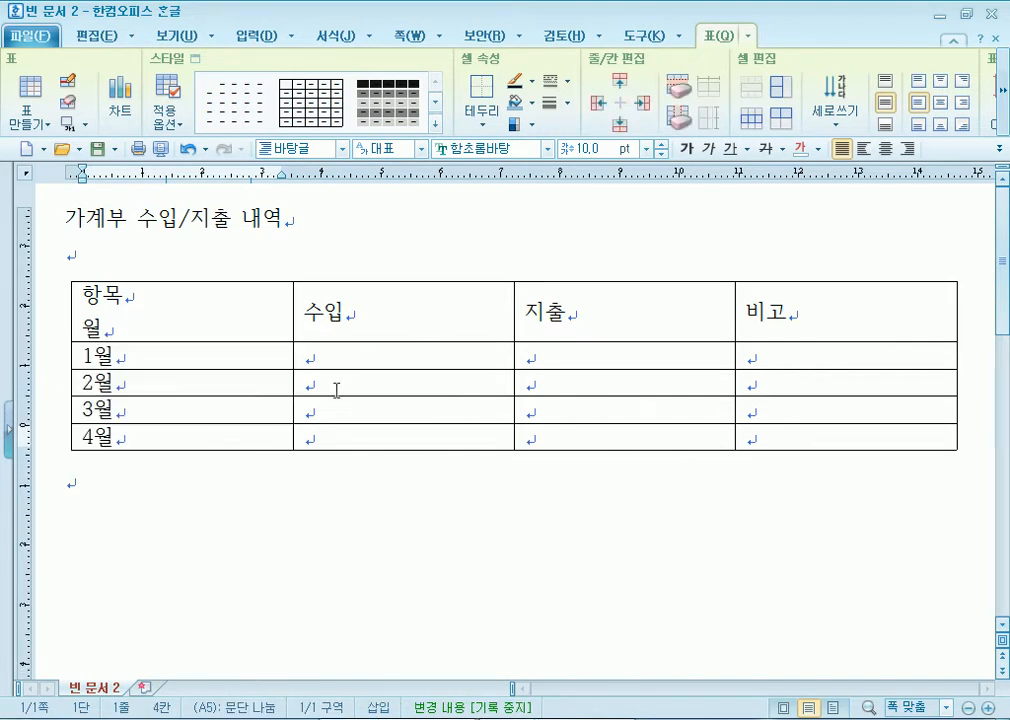
Step: Fill the 1월 row with 3500000 for 수입 and 2850000 for 지출
left_click(390, 352)
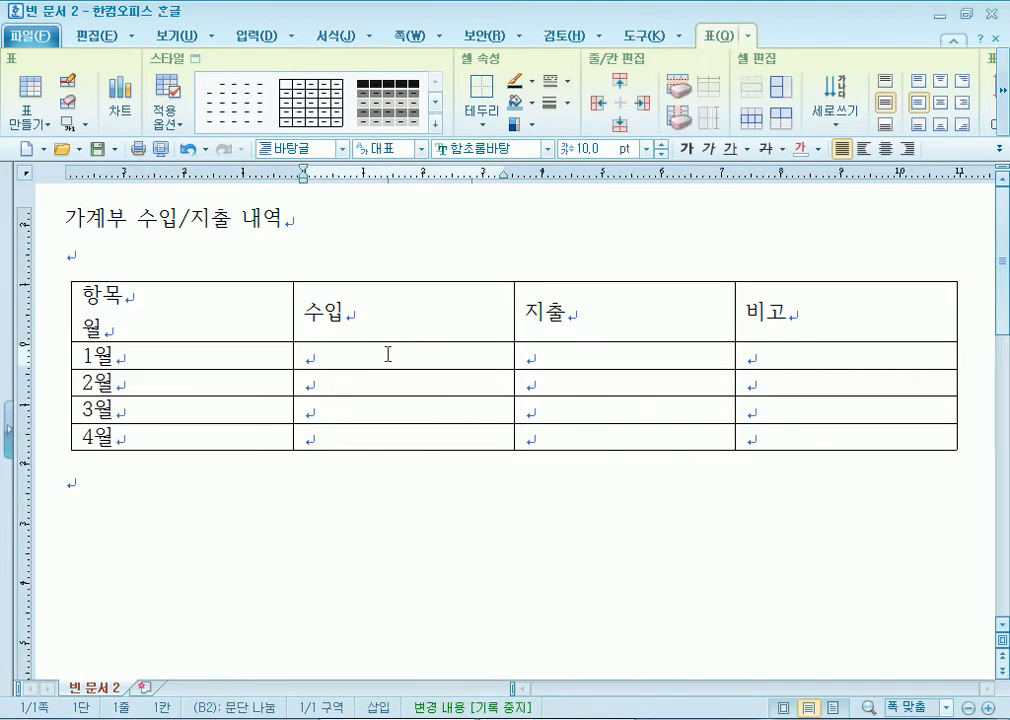
type("3500000")
key("Tab")
type("2850000")
key("Tab")
key("Tab")
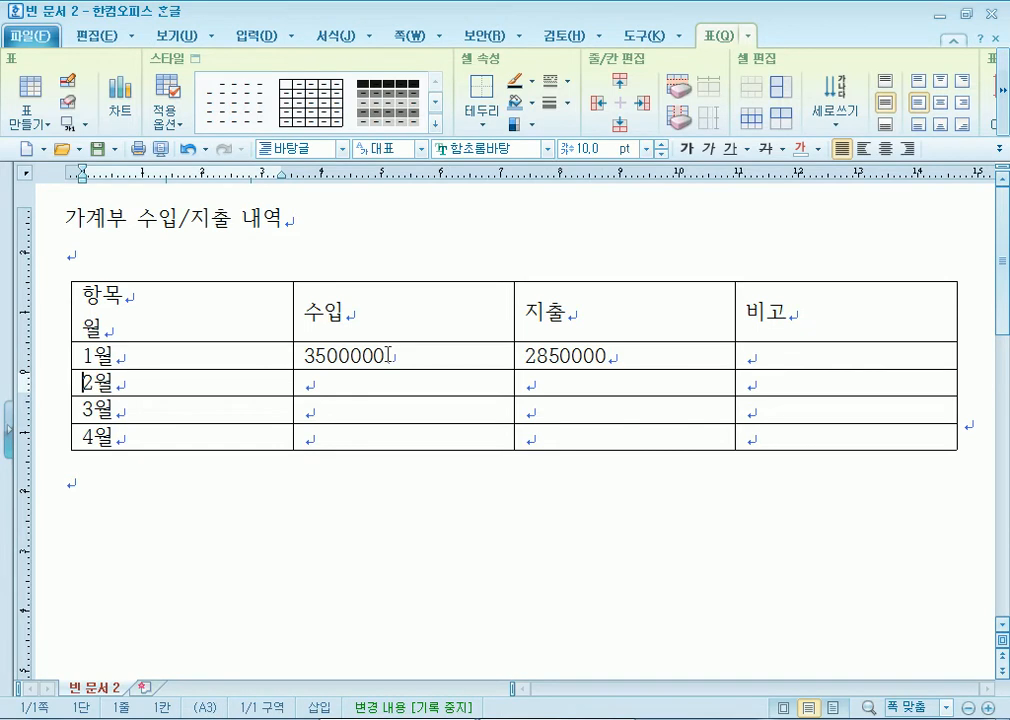
Step: Fill the 2월 row with 2900000 for 수입, 3260000 for 지출 and the remark 과다지출
key("Tab")
type("29000000")
key("Tab")
type("3260000")
key("Home")
key("Left")
key("BackSpace")
key("Right")
key("Tab")
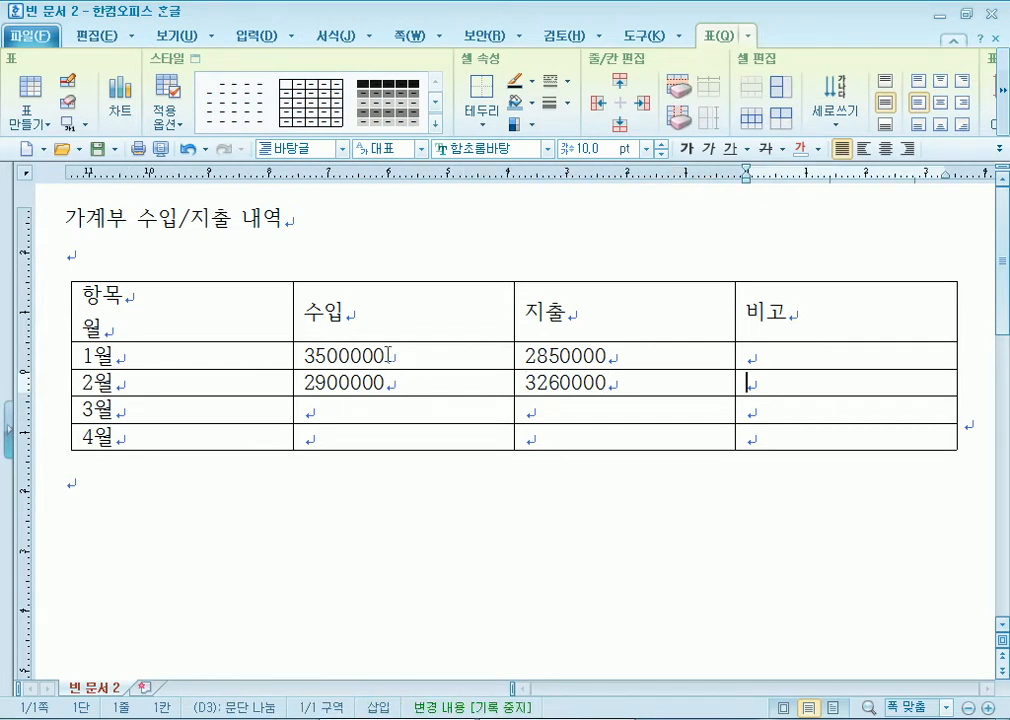
type("과다")
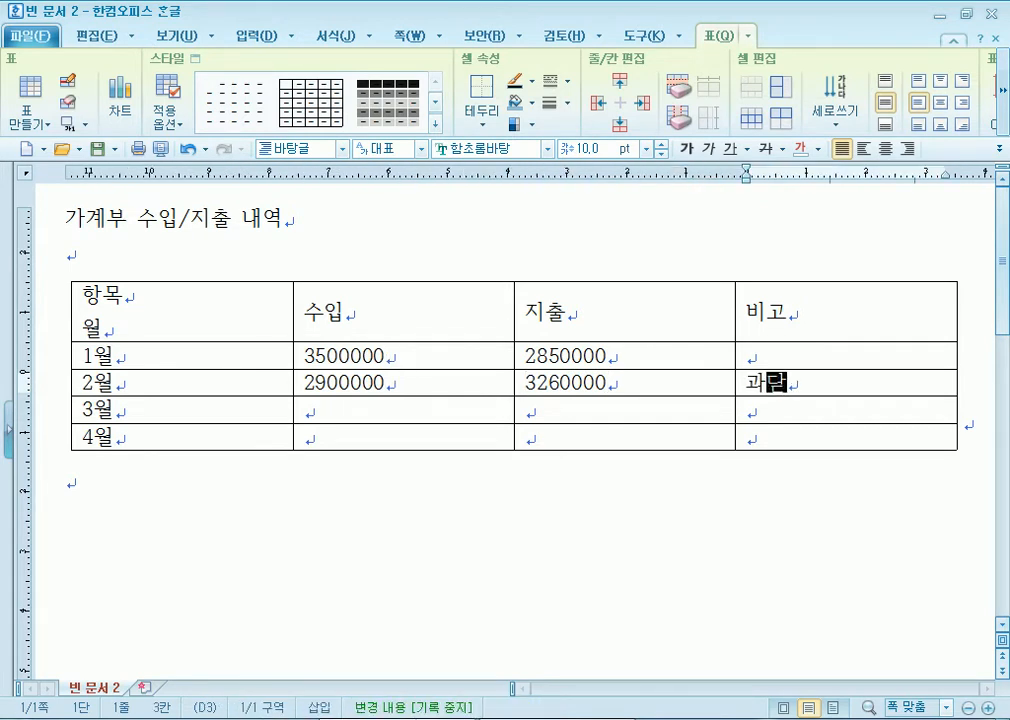
type("지출")
key("Tab")
key("Tab")
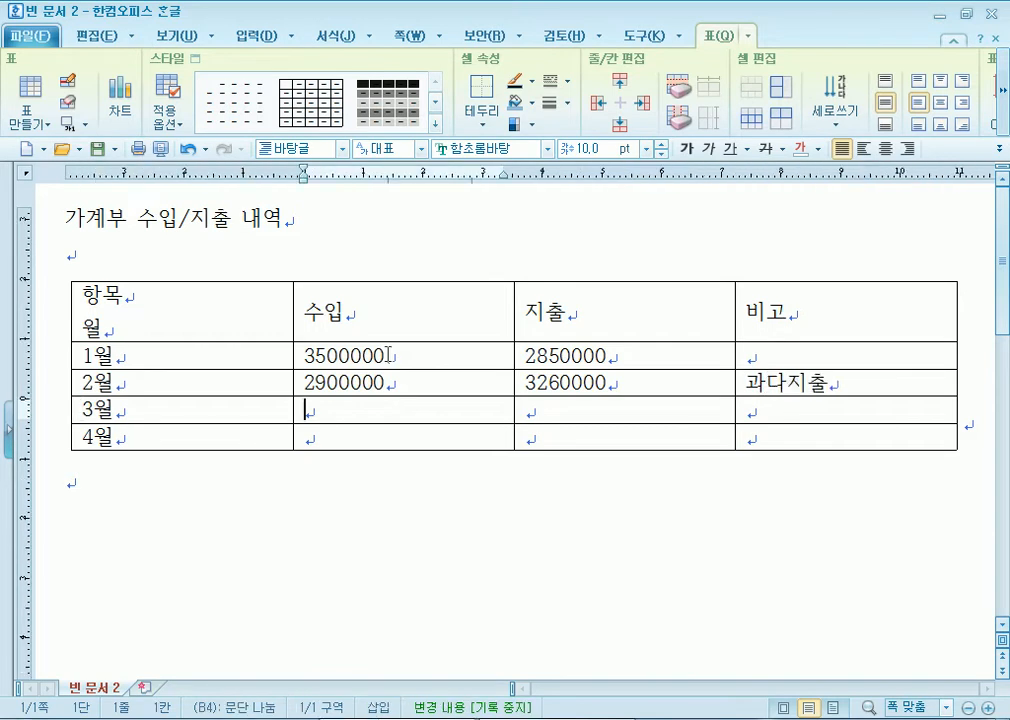
Step: Fill the 3월 row with 3400000 for 수입 and 1985000 for 지출
type("3400000")
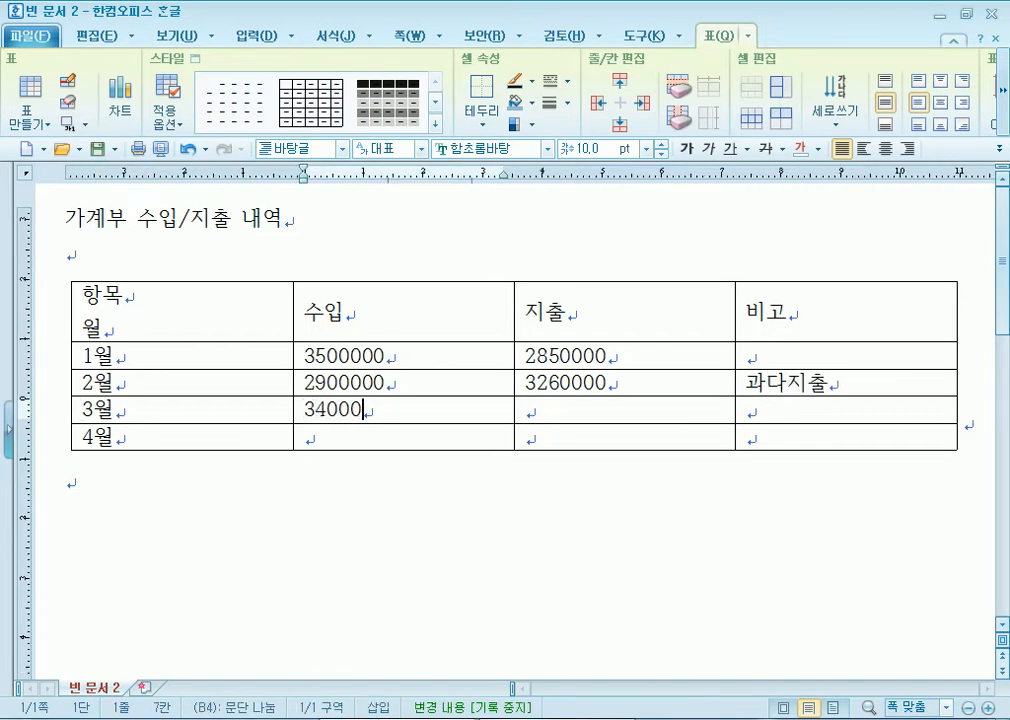
key("Tab")
type("1985000")
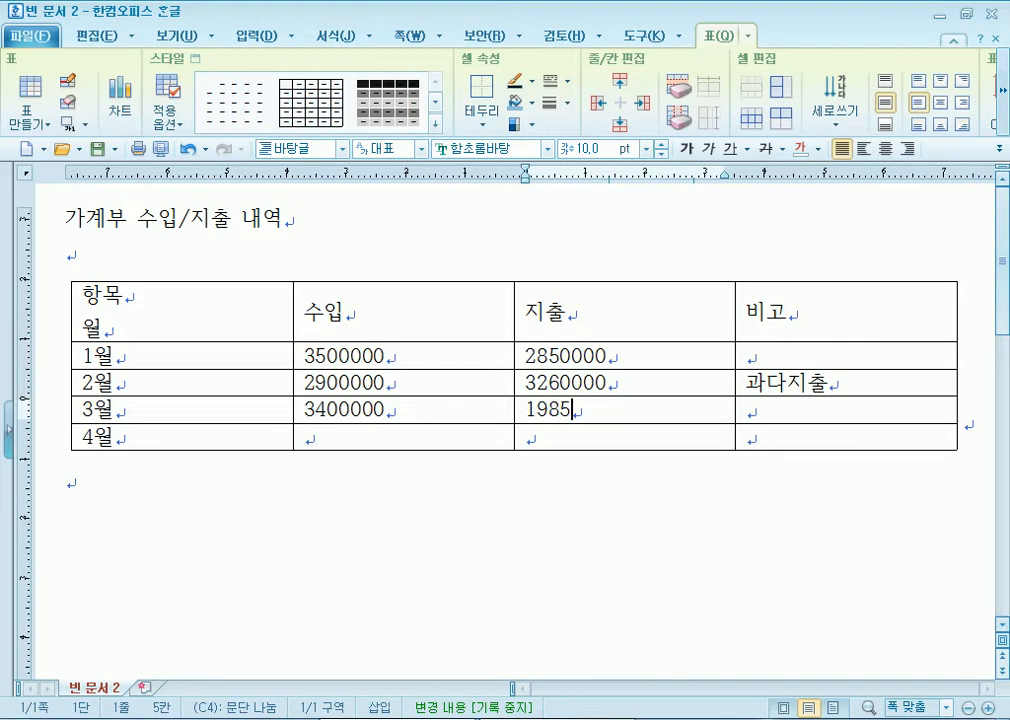
key("Tab")
key("Tab")
key("Tab")
Step: Fill the 4월 row with 3600000 for 수입 and 3425000 for 지출, and leave the table
type("3")
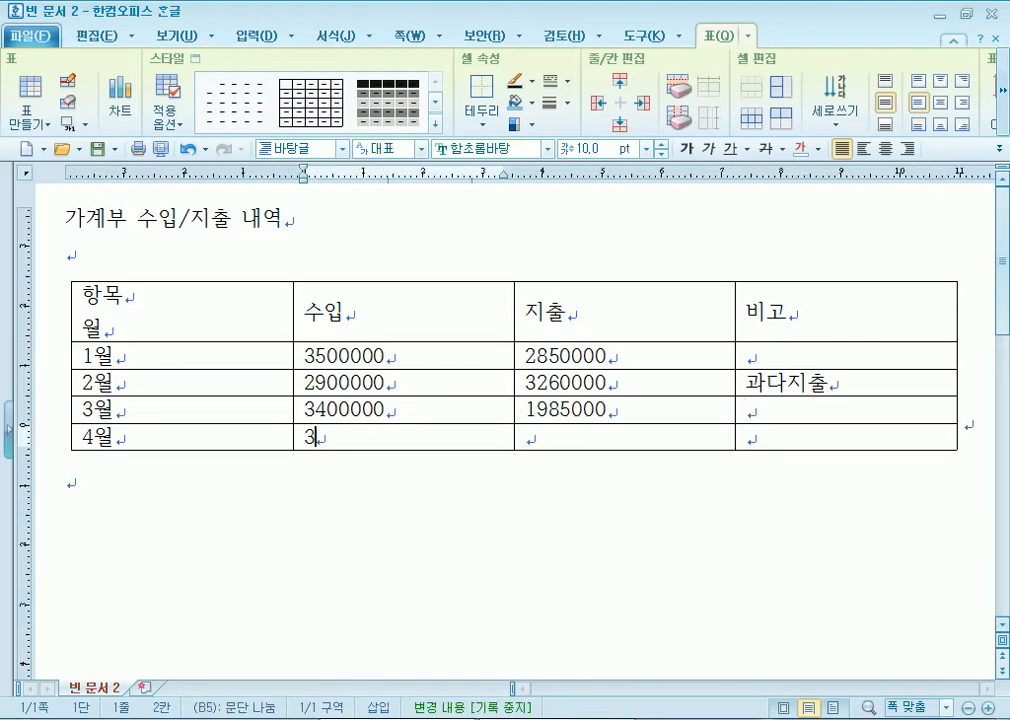
type("600000")
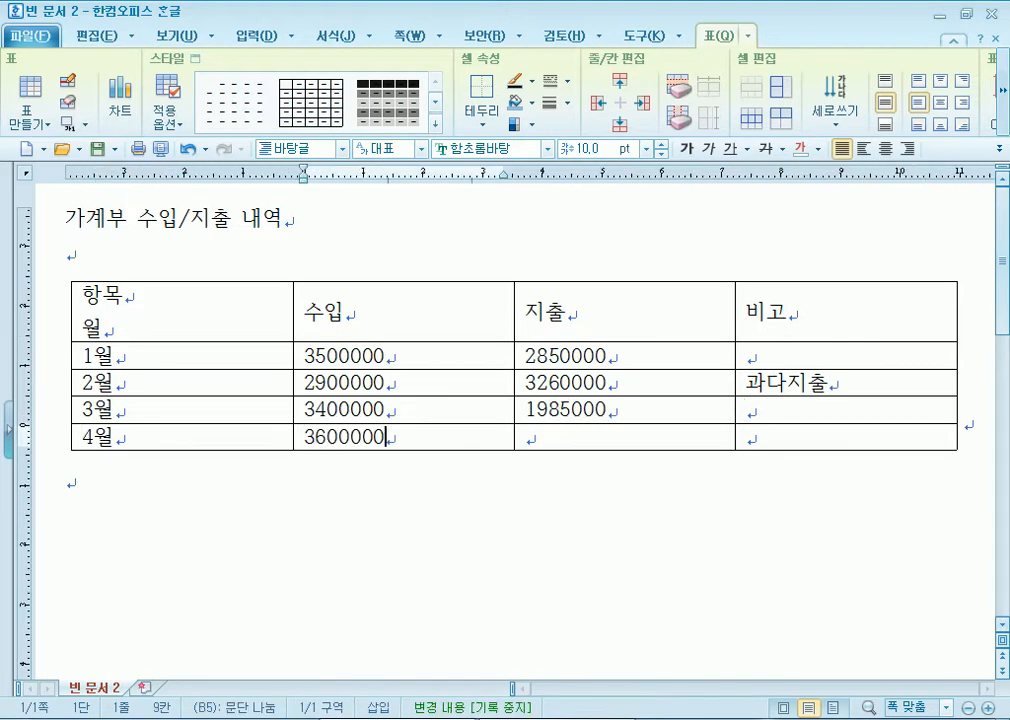
key("Tab")
type("3425000")
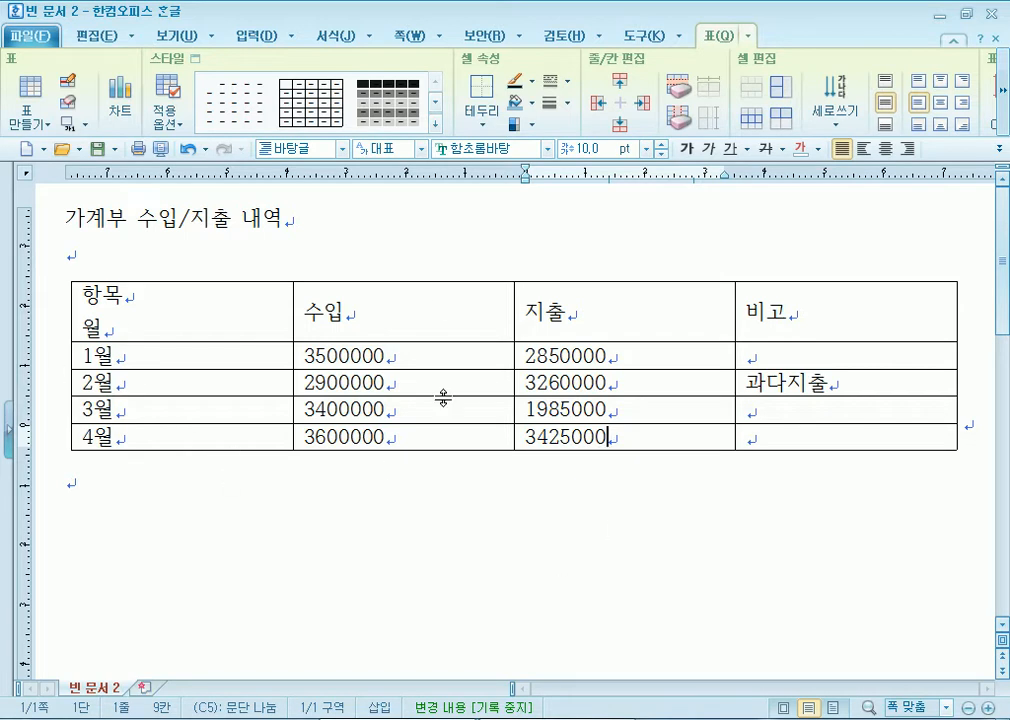
left_click(155, 497)
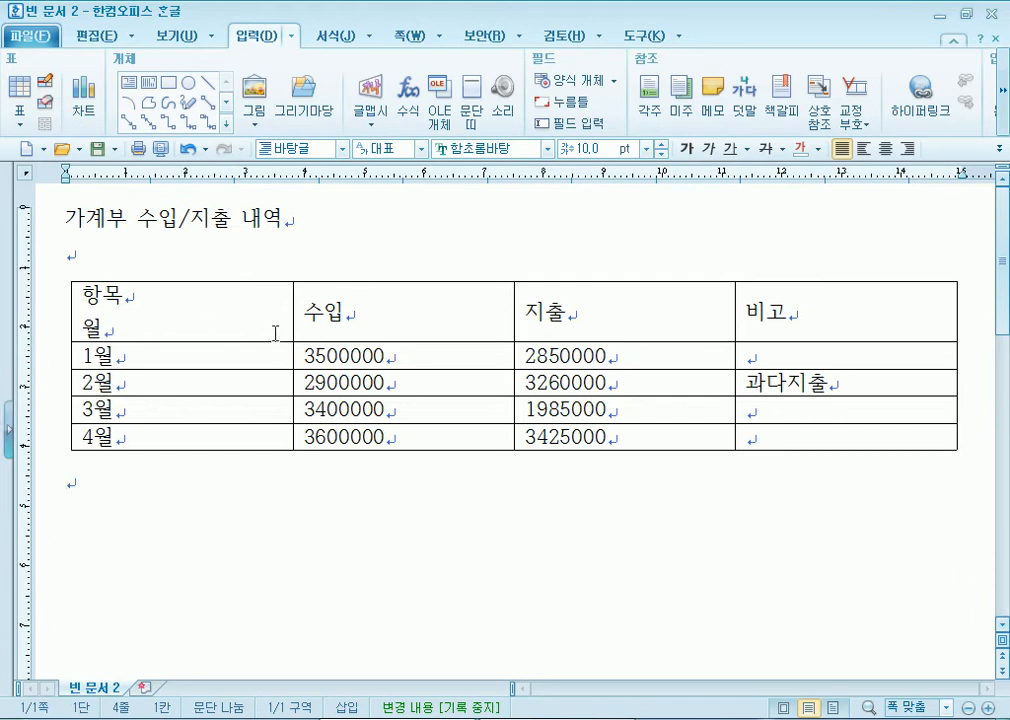
Step: Right-align 항목 in the first header cell and centre the 수입, 지출 and 비고 headers
left_click(128, 297)
left_click_drag(100, 295, 139, 296)
left_click(907, 148)
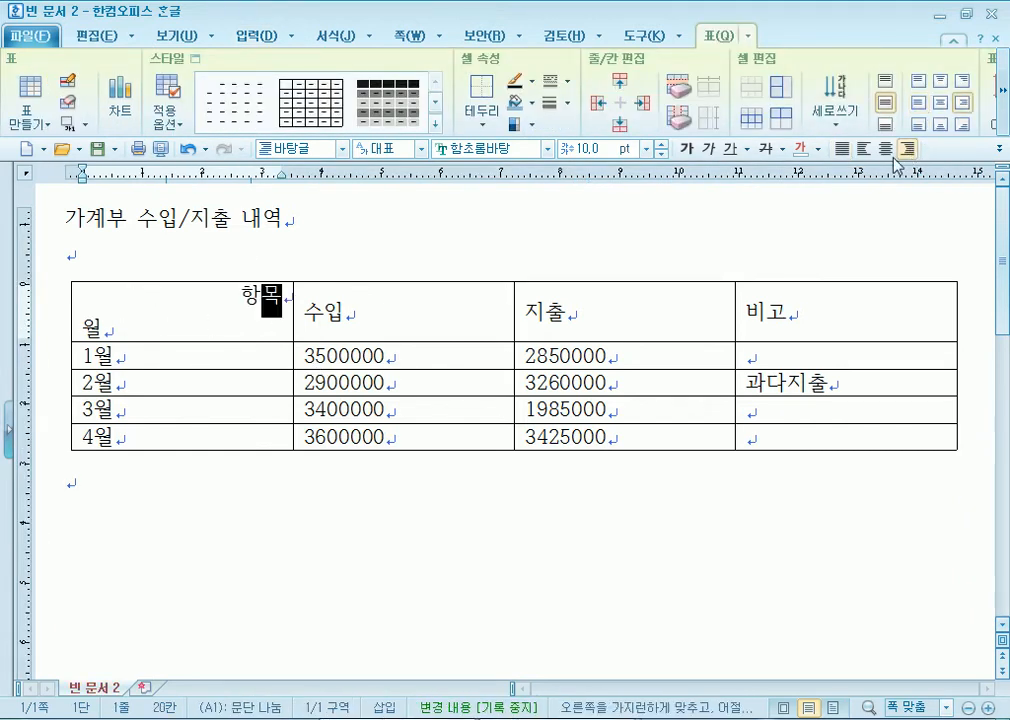
left_click_drag(366, 308, 843, 310)
left_click(885, 148)
Step: Centre all cells of the 1월 to 4월 rows and right-align the amounts in the 수입 and 지출 columns
left_click_drag(210, 356, 845, 436)
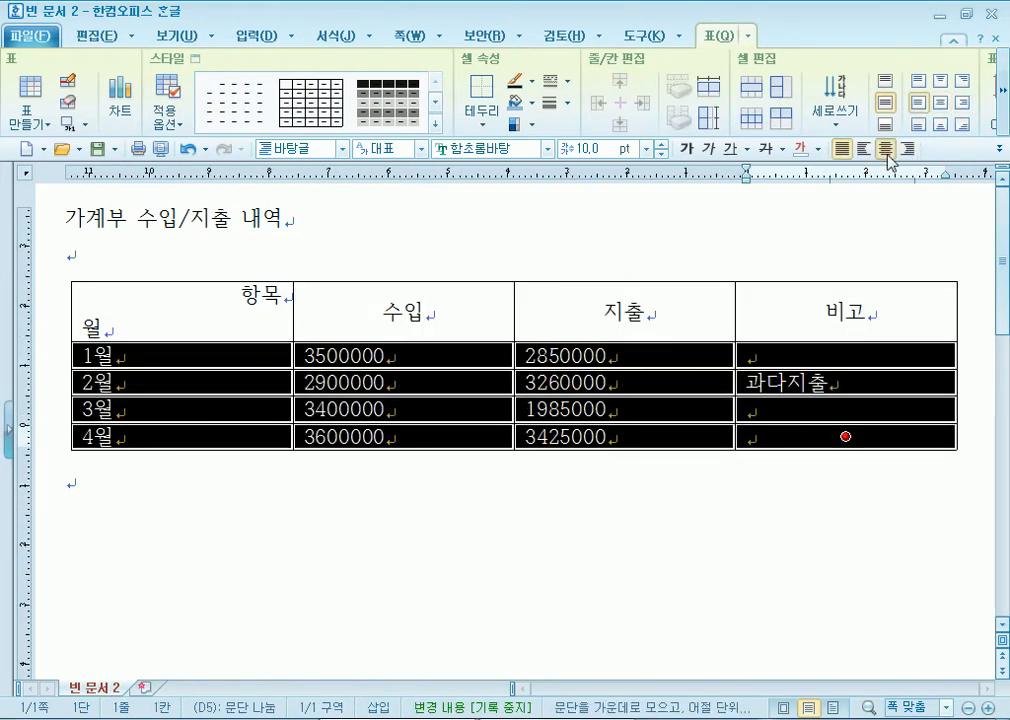
left_click(885, 148)
left_click_drag(473, 345, 625, 437)
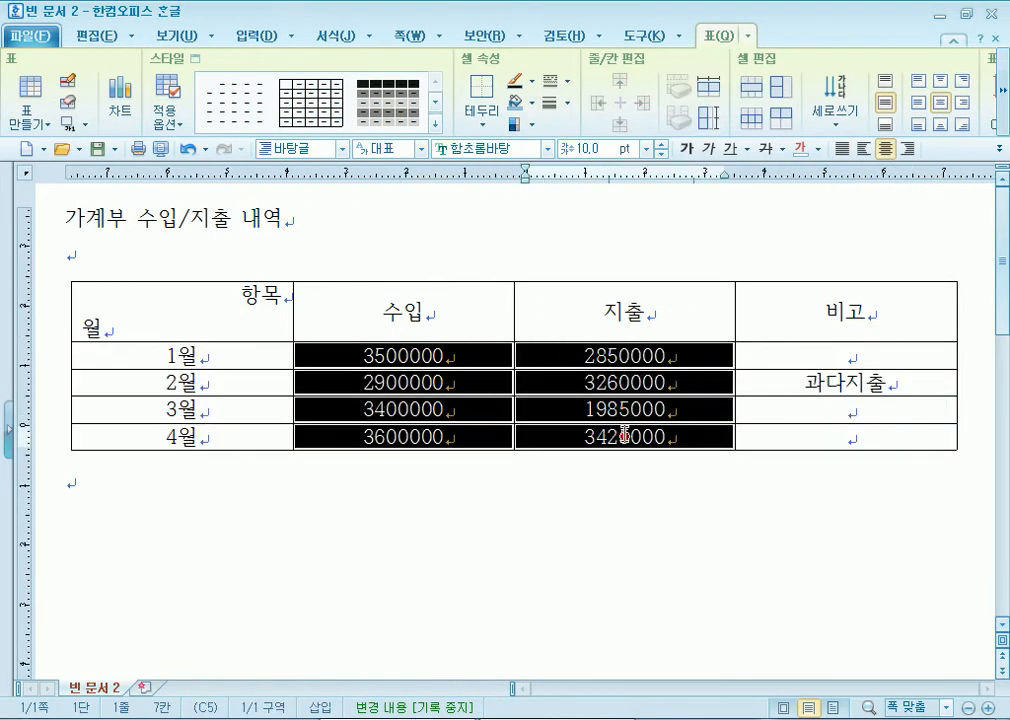
left_click(907, 148)
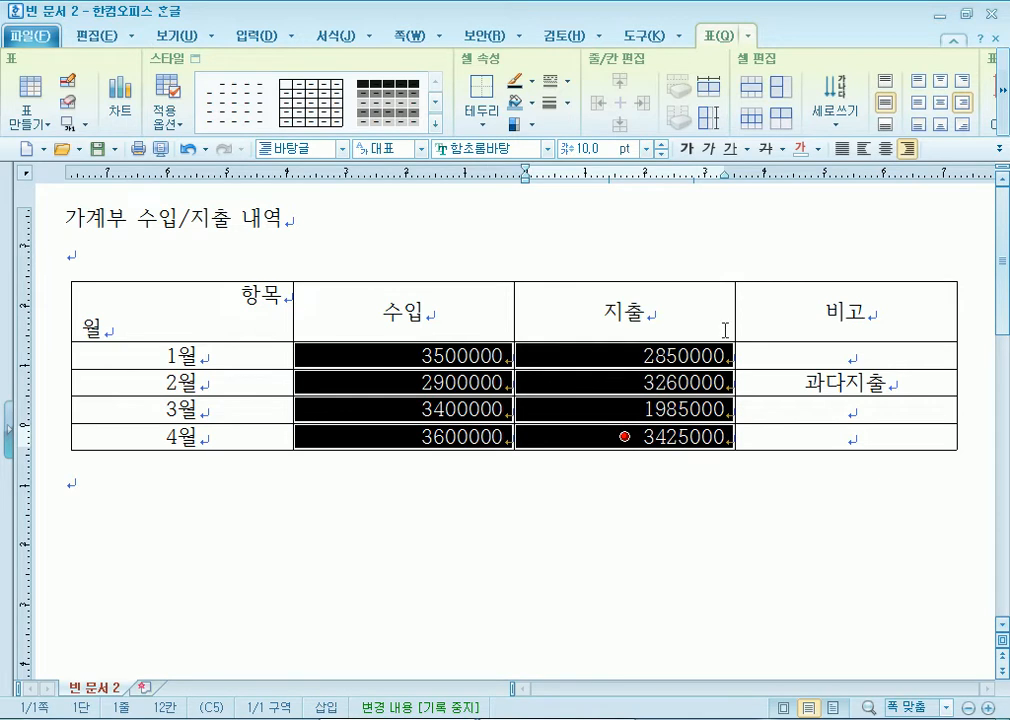
Step: Centre the 1월 to 4월 amounts in the 수입 and 지출 columns
left_click(882, 150)
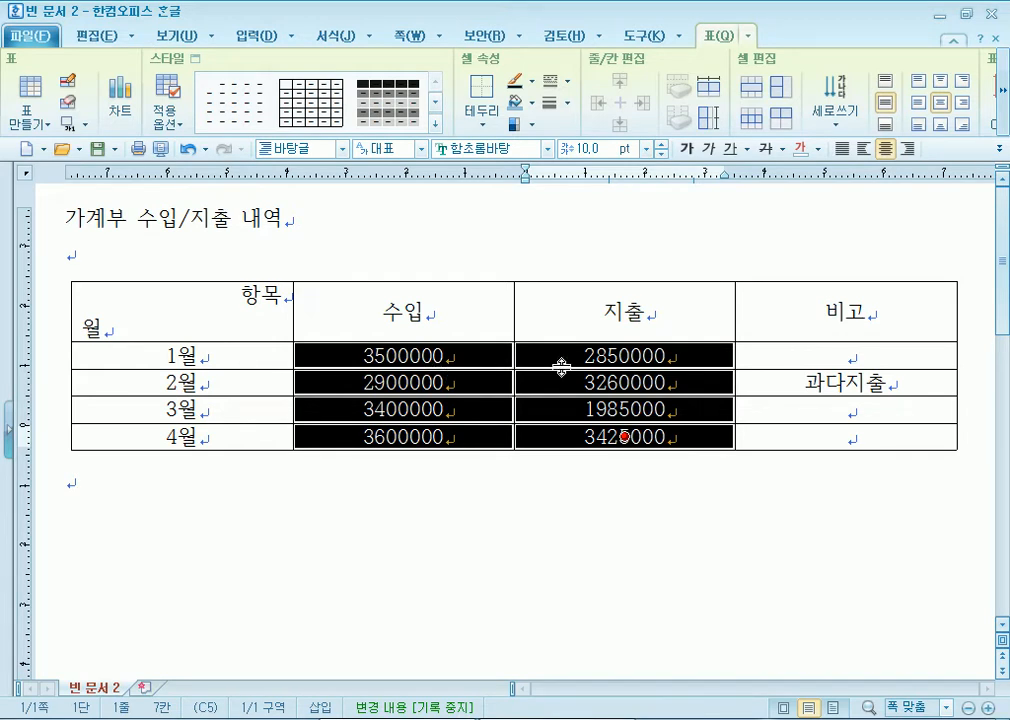
left_click(907, 149)
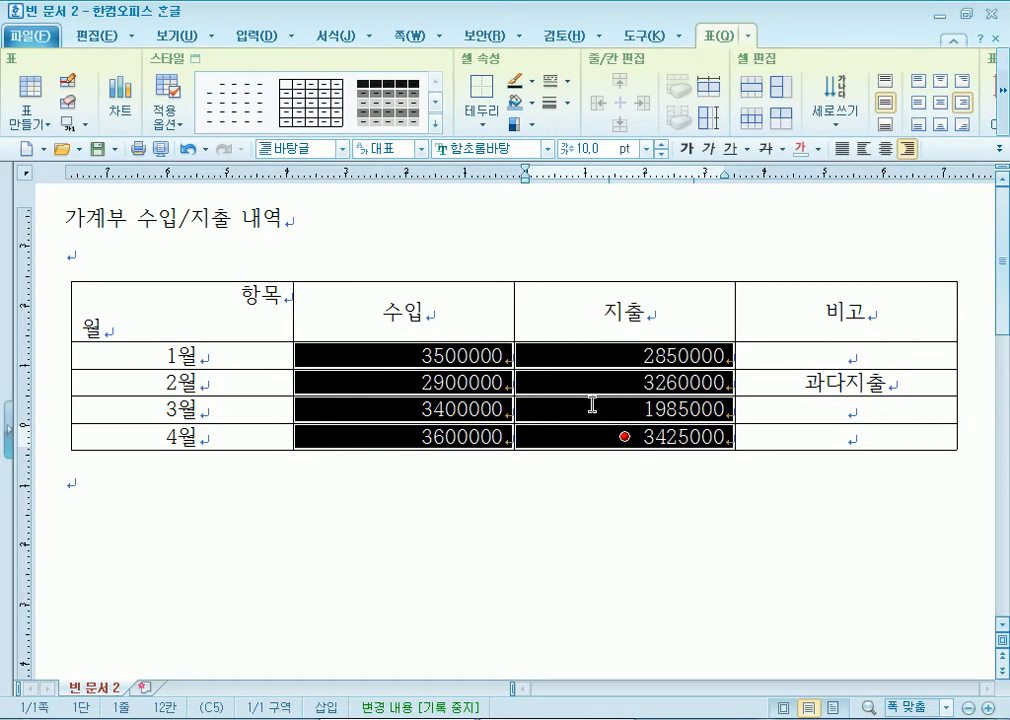
left_click(885, 149)
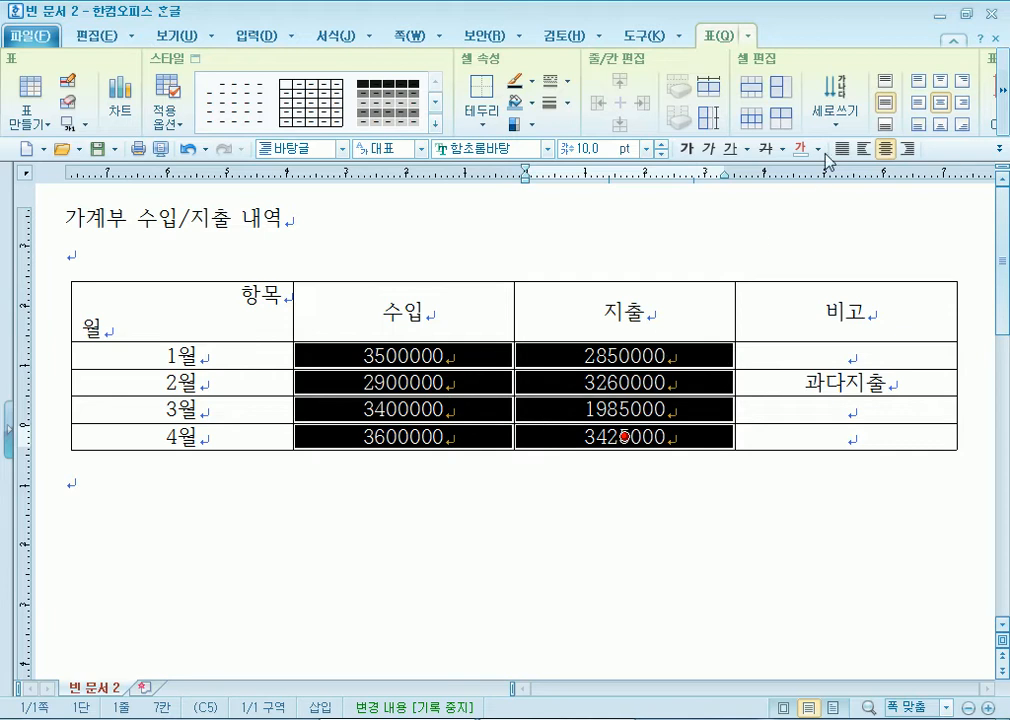
Step: Add thousands separators to the 1월 to 4월 amounts in the 수입 and 지출 columns, and leave the table
left_click(1002, 120)
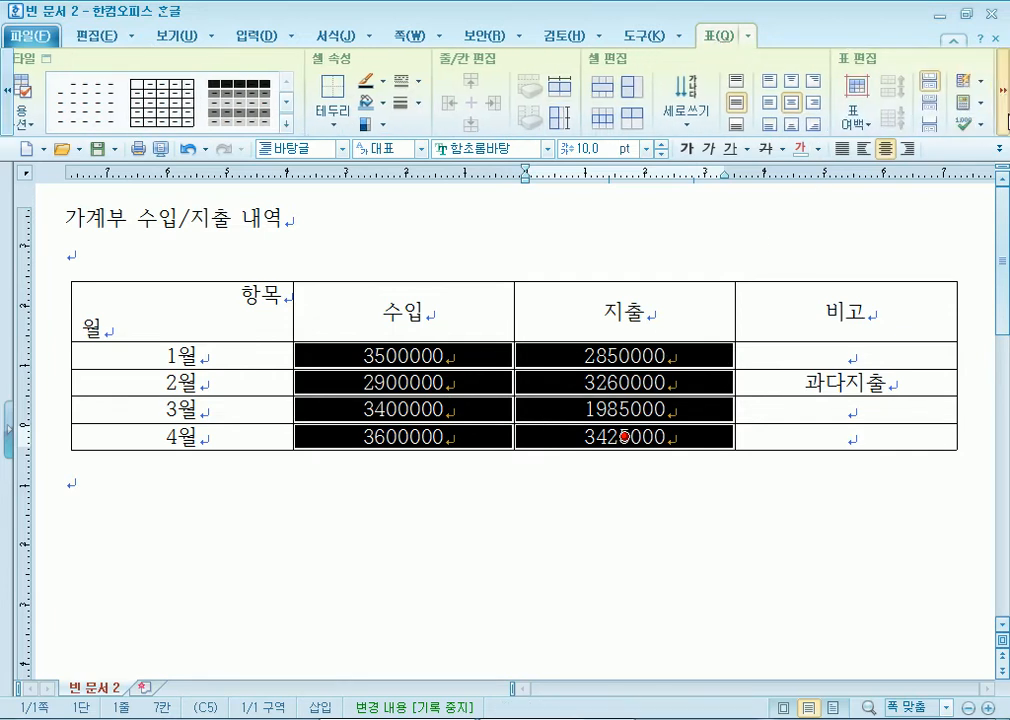
left_click(1003, 92)
left_click(876, 126)
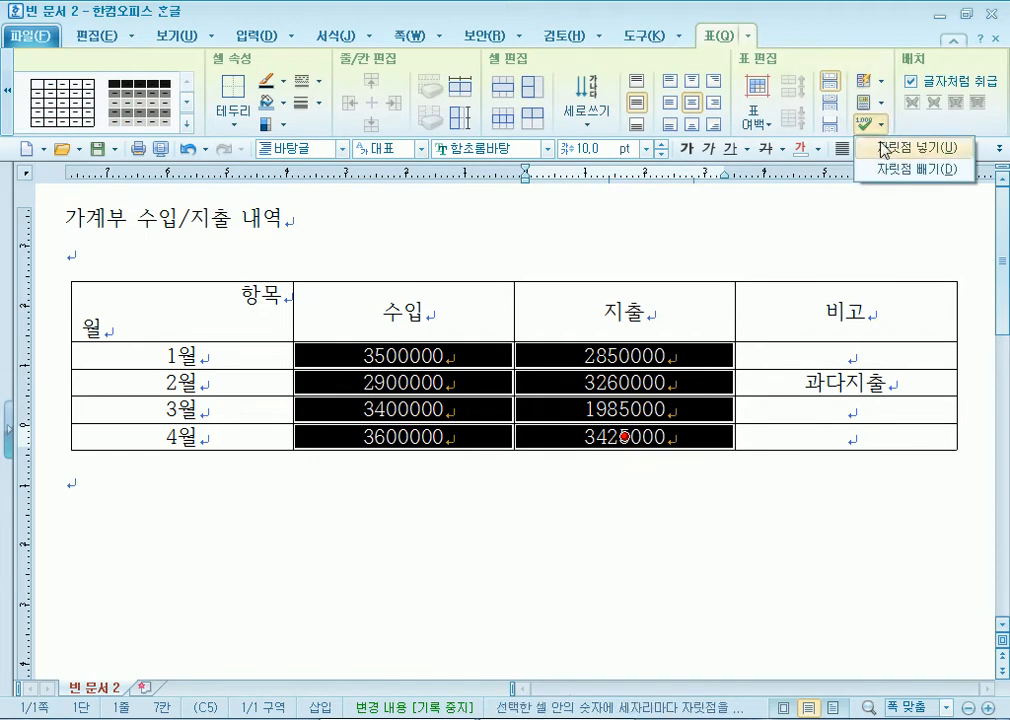
left_click(884, 150)
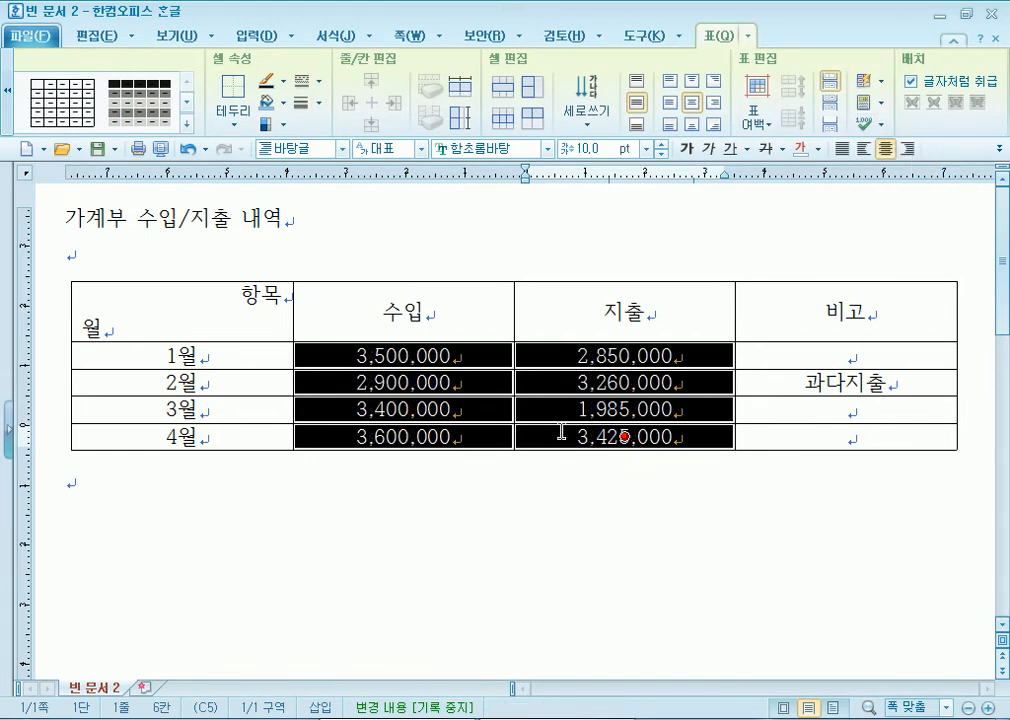
left_click(476, 545)
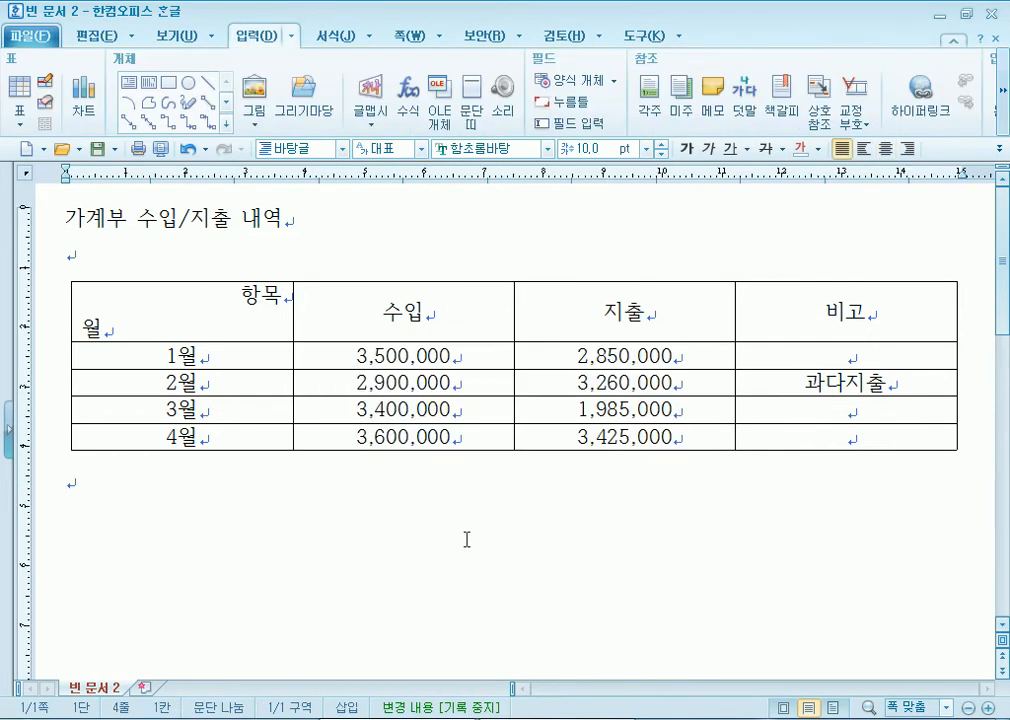
left_click(128, 317)
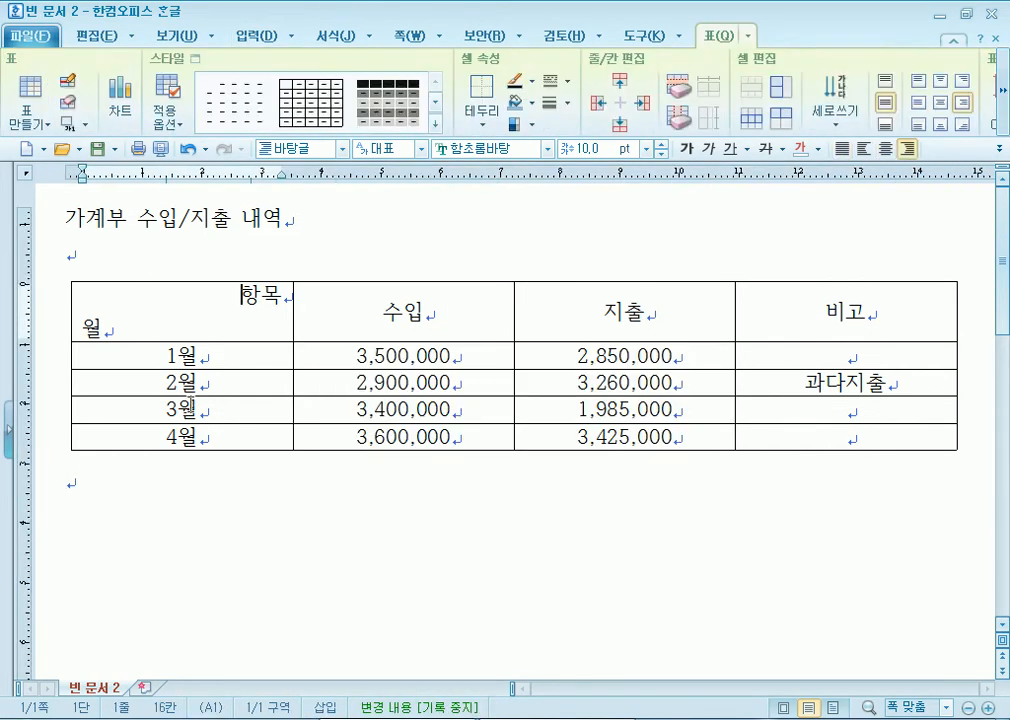
left_click(228, 458)
left_click(222, 313)
left_click(185, 501)
left_click(203, 314)
left_click(158, 546)
left_click(207, 322)
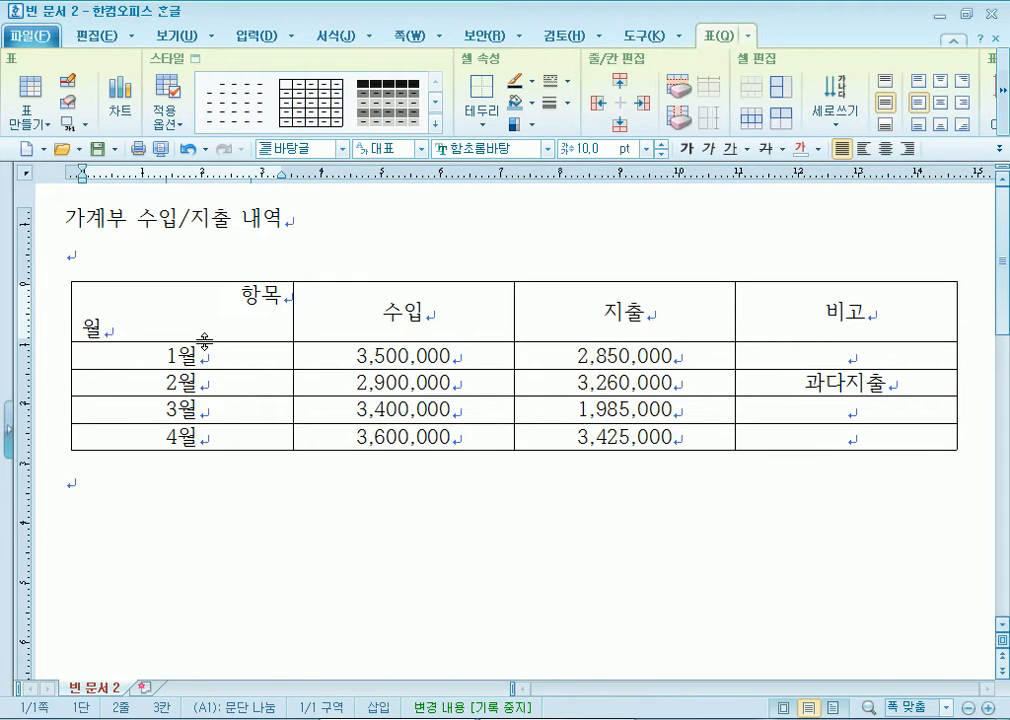
key("F5")
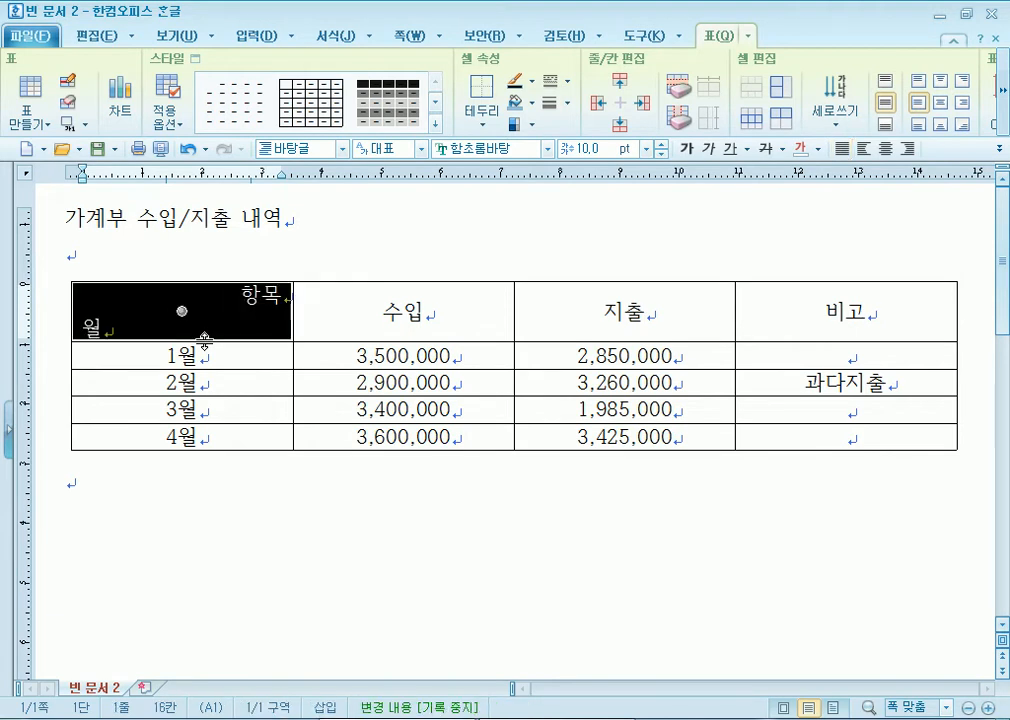
key("Escape")
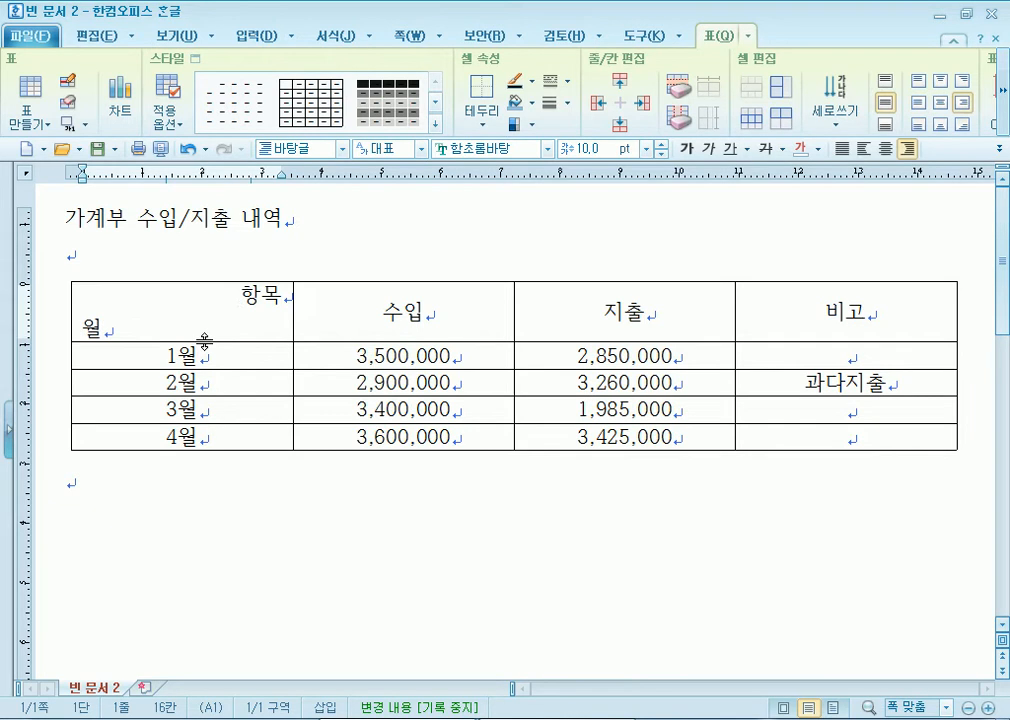
left_click(232, 567)
left_click_drag(218, 313, 485, 460)
left_click(455, 543)
left_click_drag(450, 315, 403, 409)
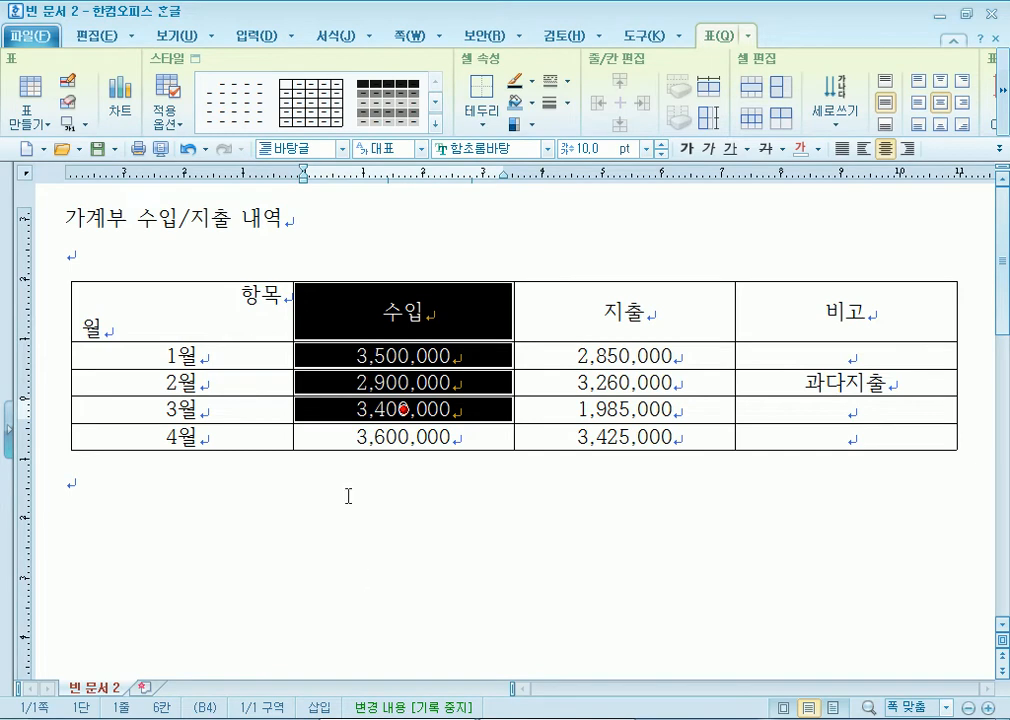
left_click(222, 303)
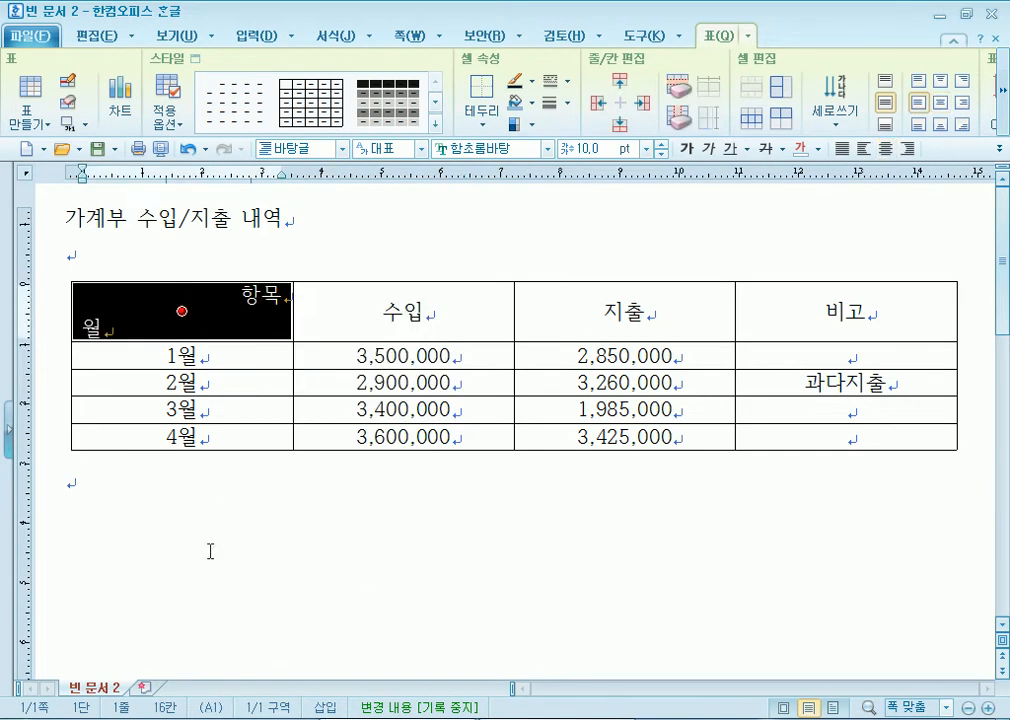
left_click(200, 607)
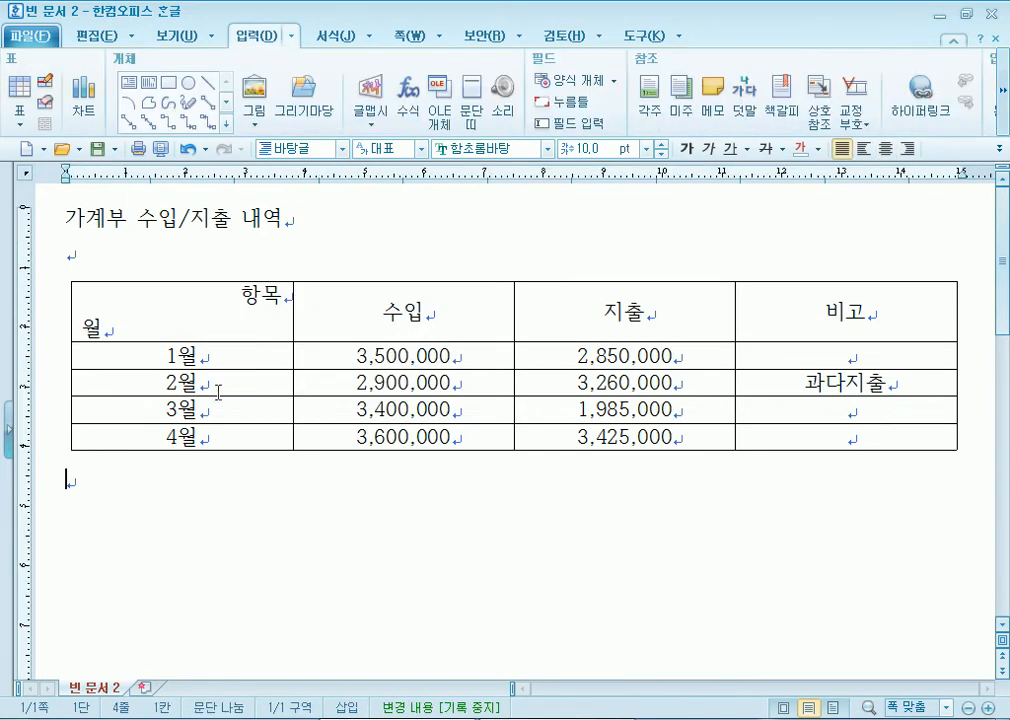
left_click(214, 310)
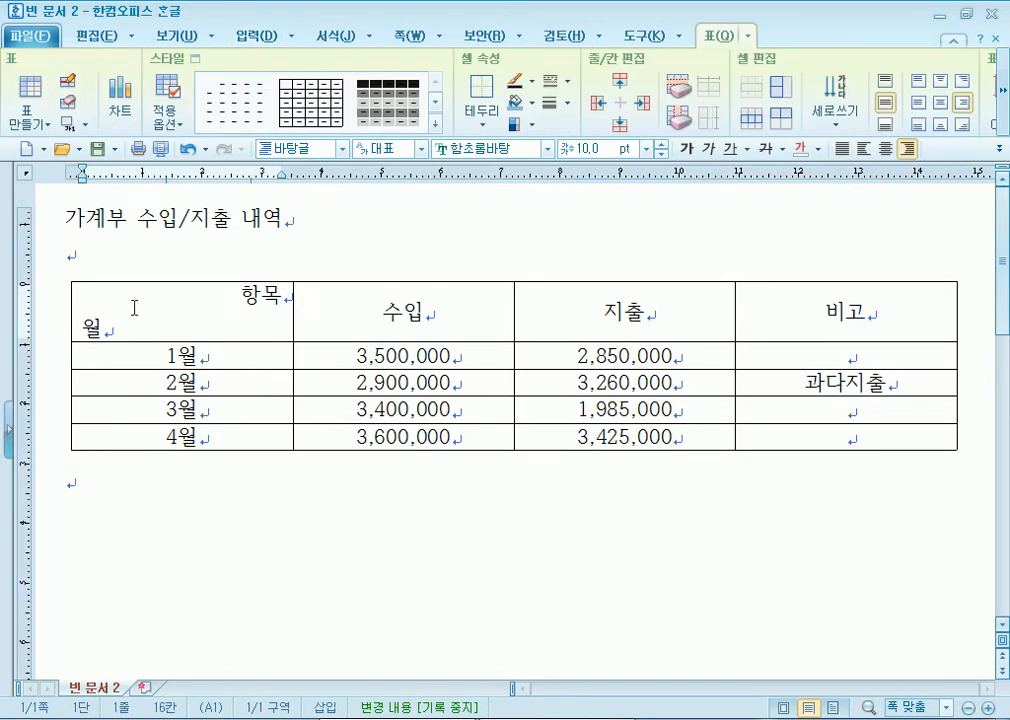
left_click(237, 339, "shift")
left_click_drag(337, 329, 402, 382)
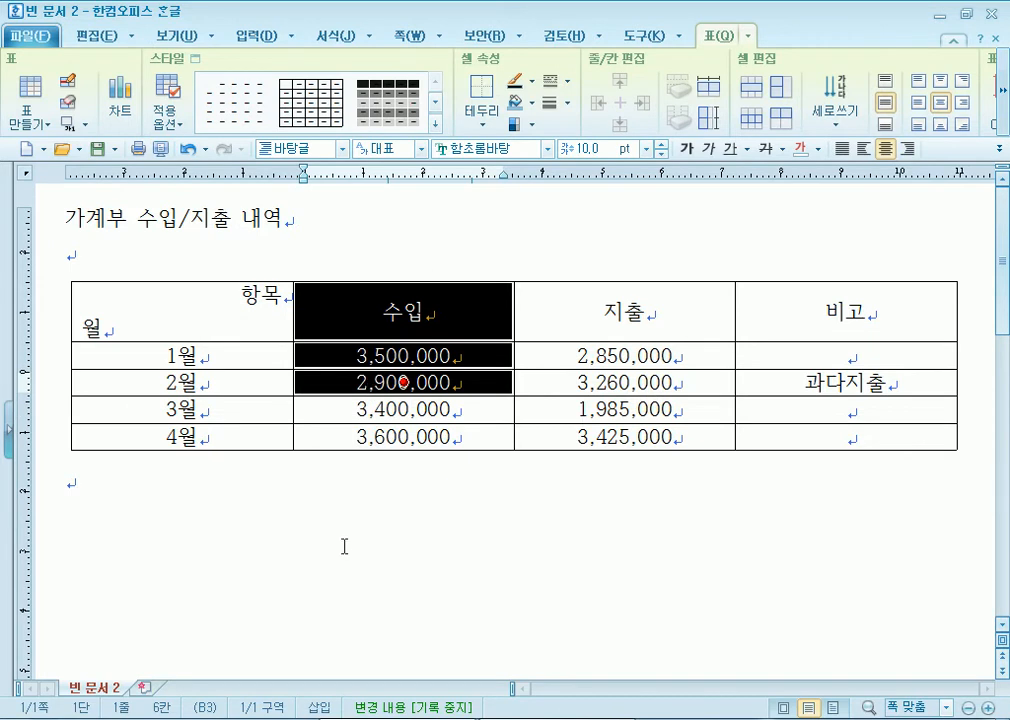
left_click(344, 546)
left_click_drag(412, 322, 625, 311)
left_click(421, 564)
left_click_drag(480, 313, 570, 313)
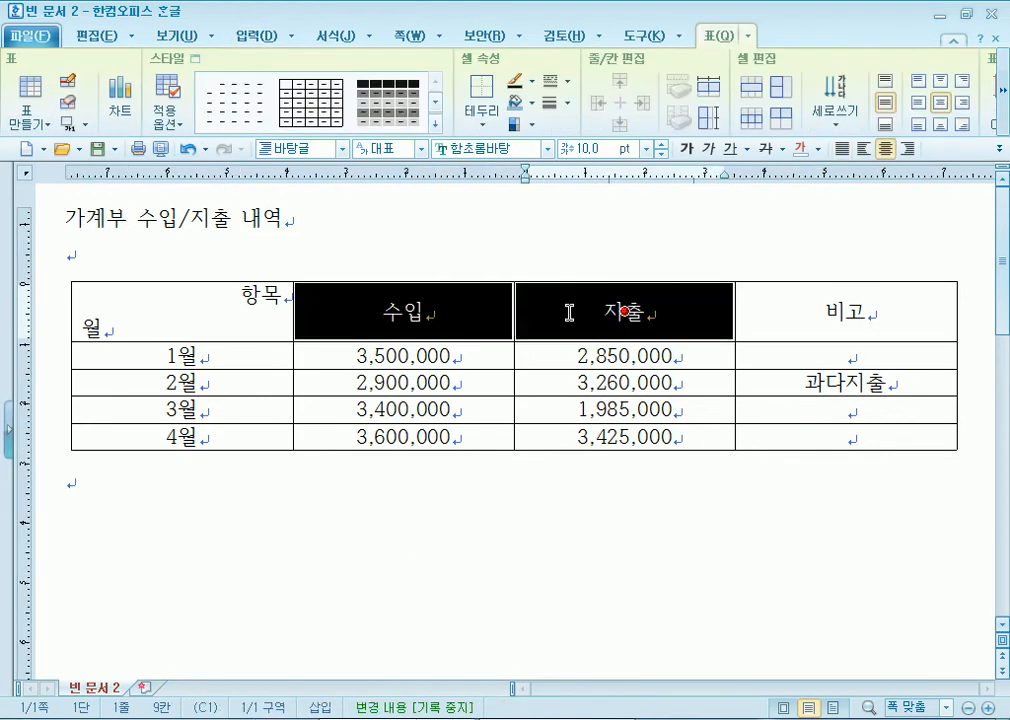
left_click(181, 311)
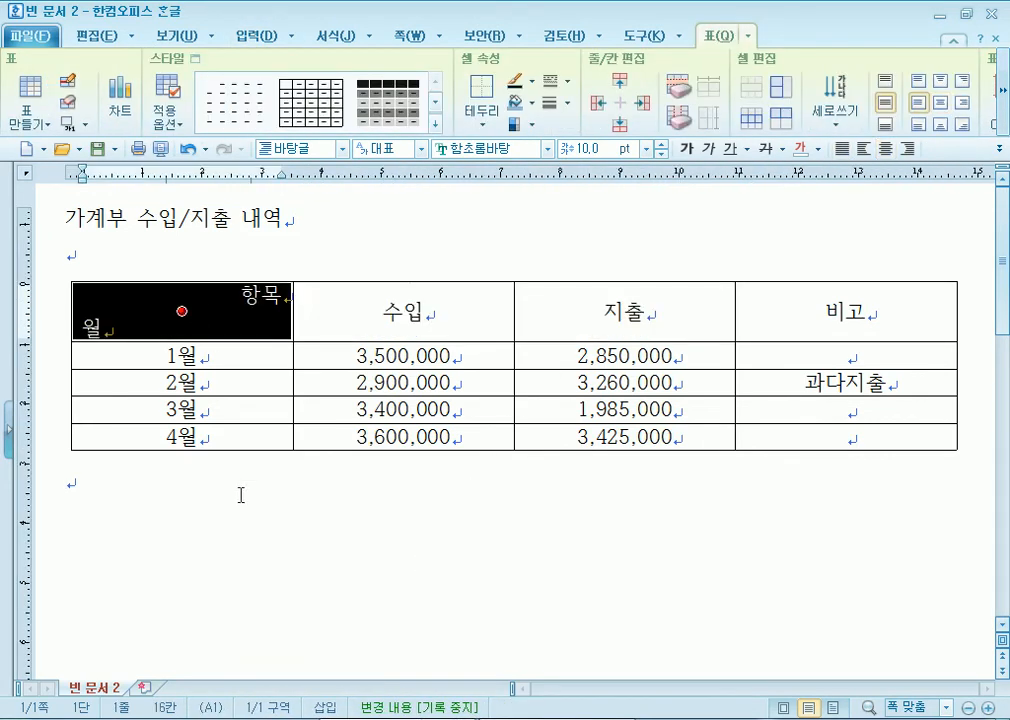
left_click(225, 318)
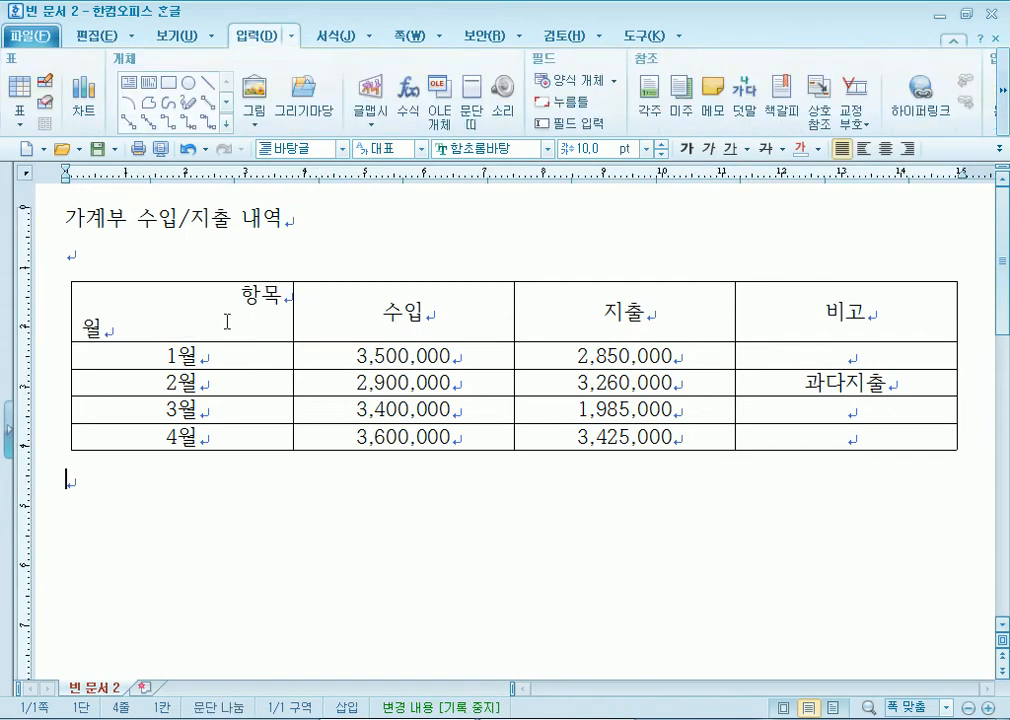
key("F5")
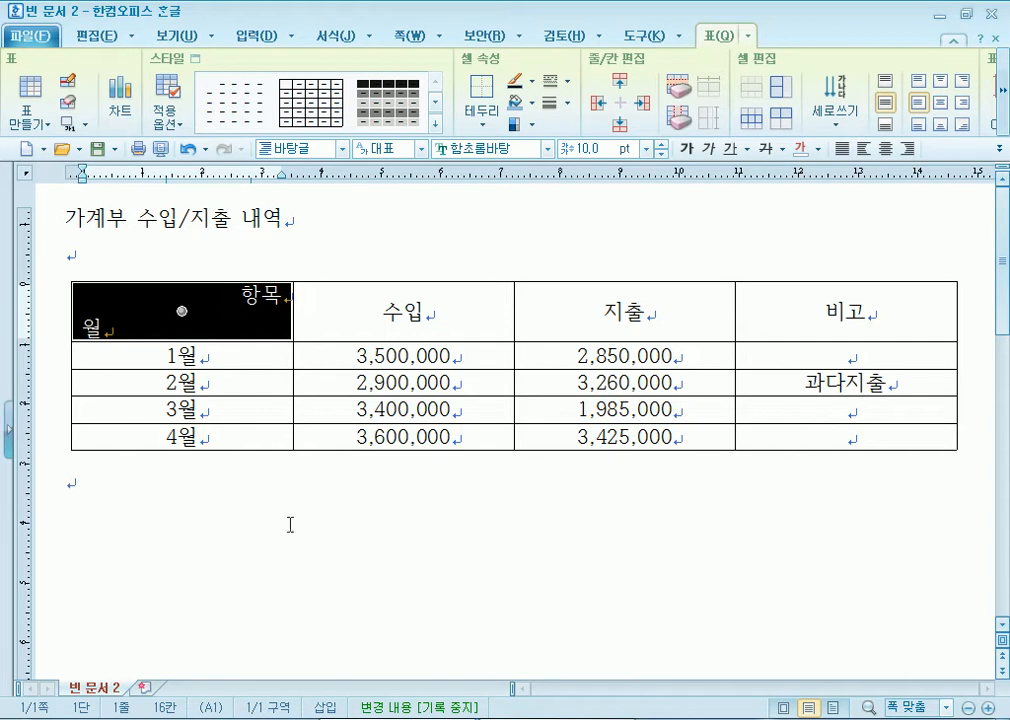
left_click(295, 472)
left_click_drag(350, 312, 538, 310)
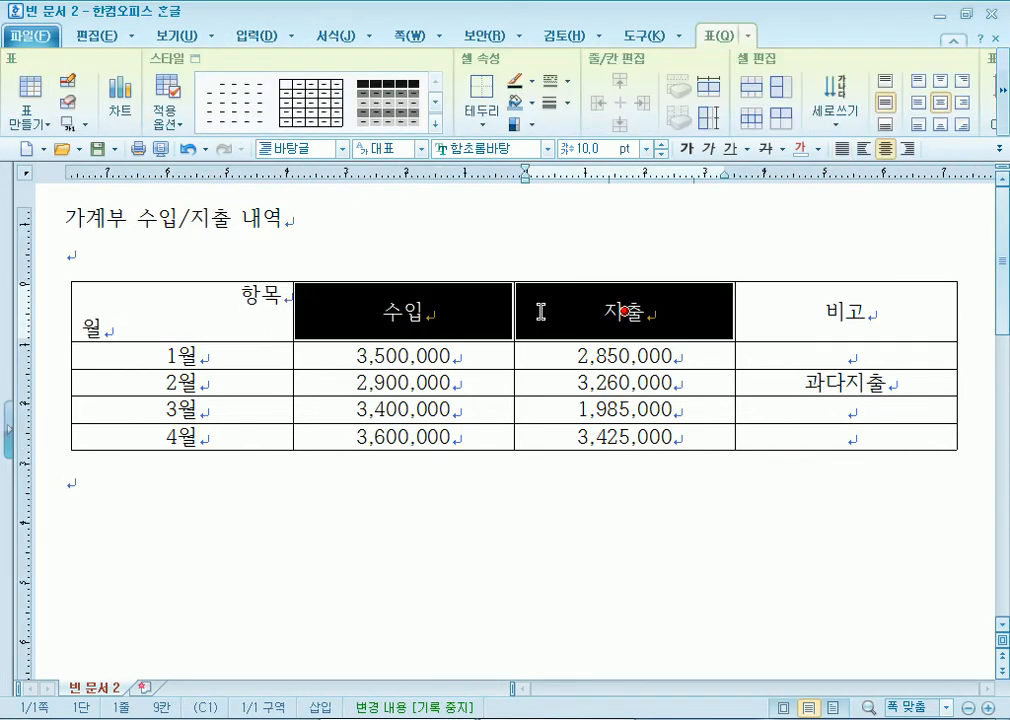
left_click(207, 327)
left_click(354, 490)
left_click(236, 300)
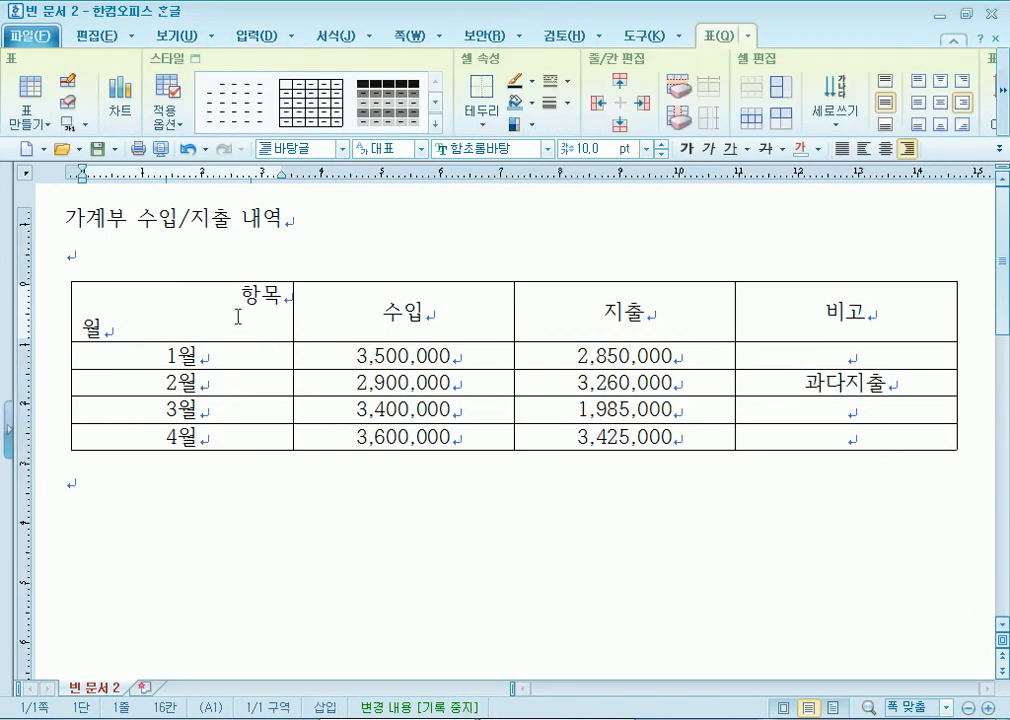
left_click(532, 83)
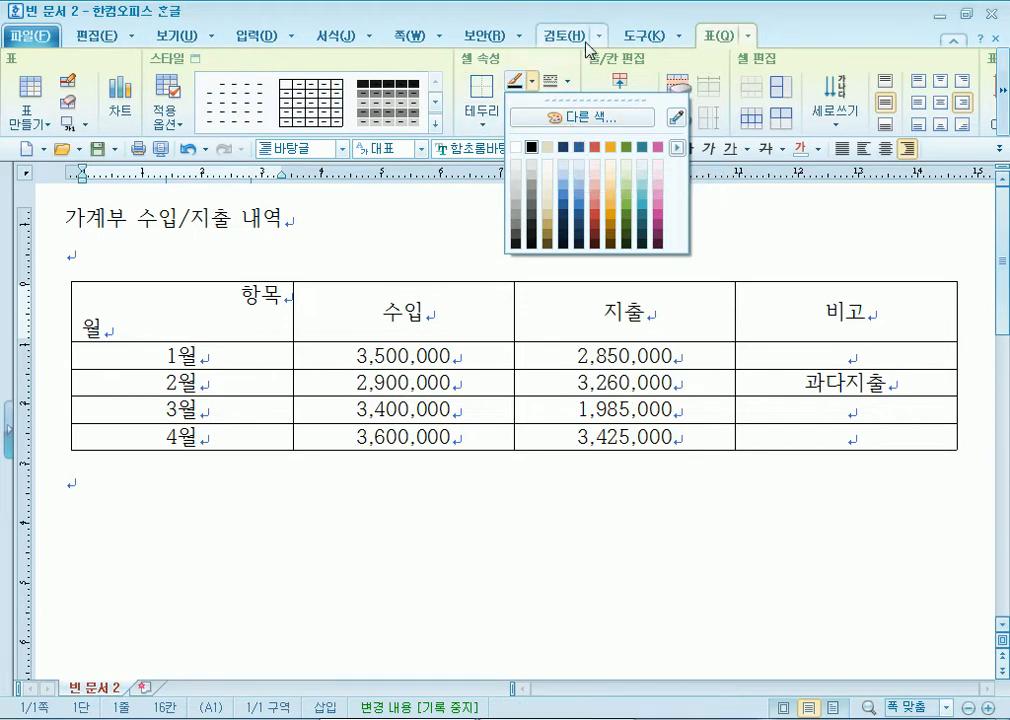
left_click(770, 36)
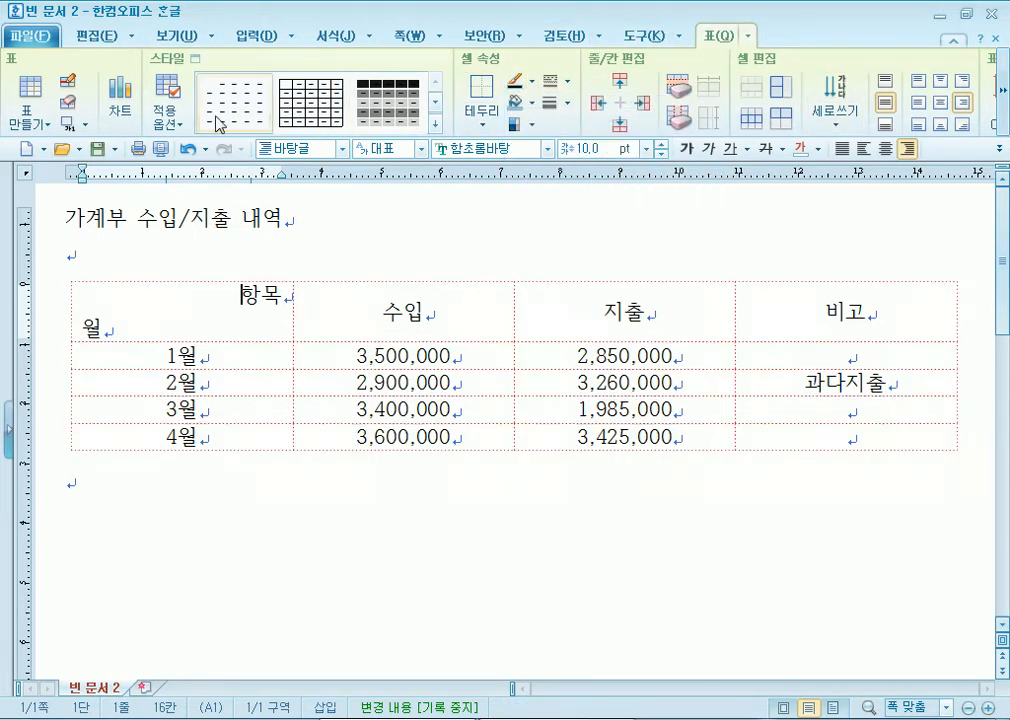
Step: Try drawing a diagonal line with the table drawing tool across the 항목/월 header cell, from upper left to lower right, and undo it
left_click(70, 88)
mouse_move(73, 283)
left_mouse_down()
mouse_move(192, 305)
mouse_move(300, 359)
left_mouse_up()
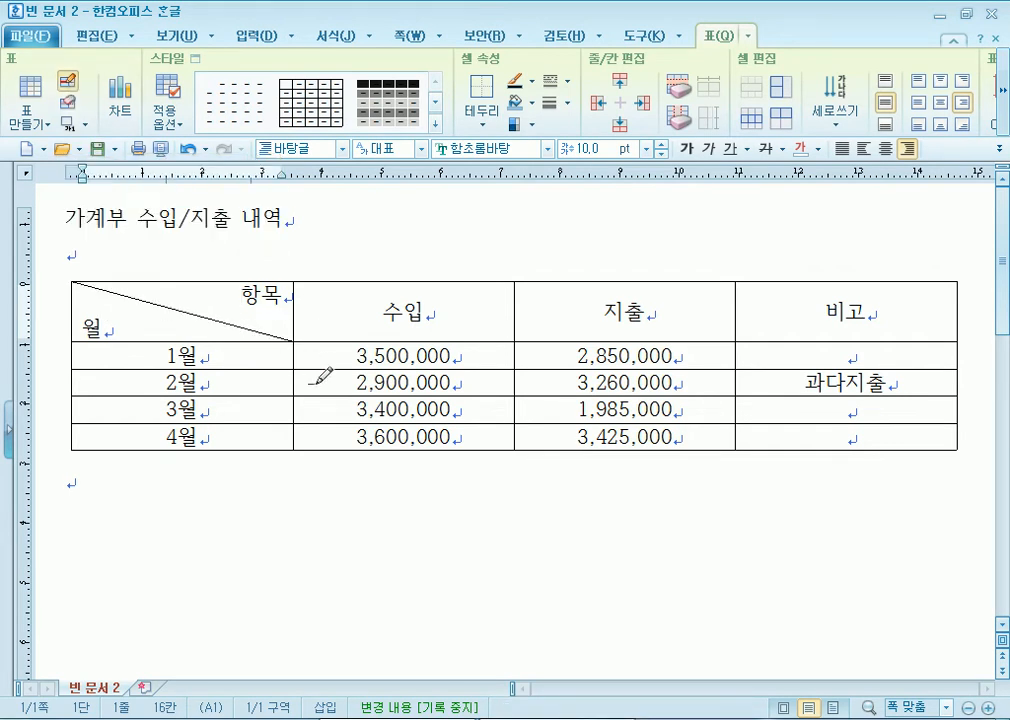
double_click(424, 232)
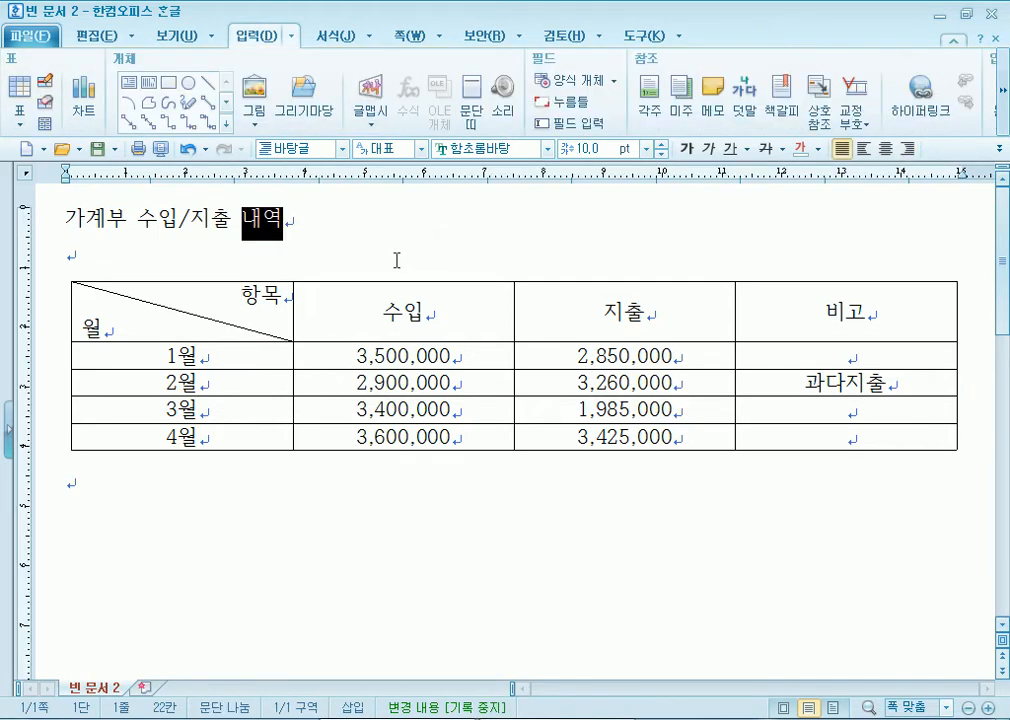
left_click(396, 260)
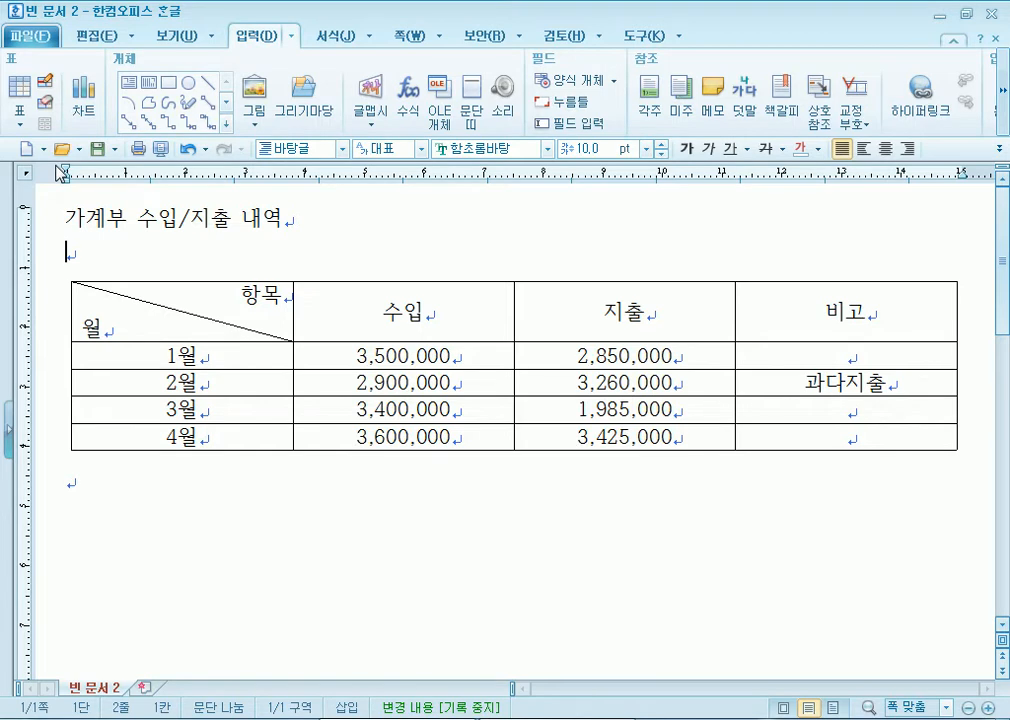
key("ctrl+z")
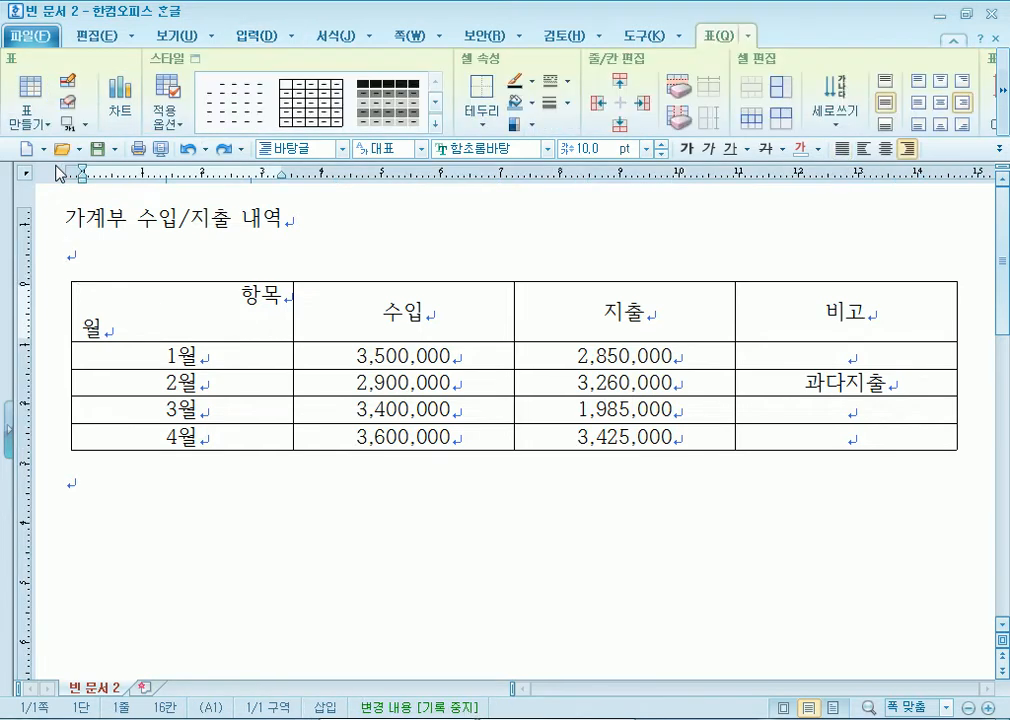
Step: Examine the per-cell border and background settings for the 항목/월 header cell, and close them without applying anything
left_click(389, 317)
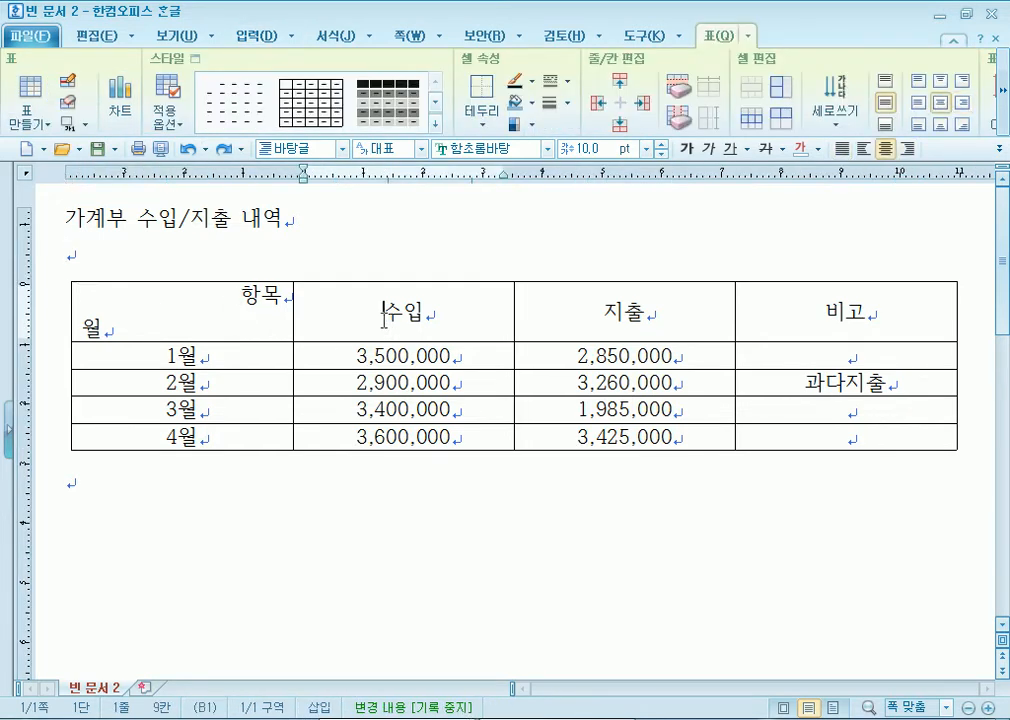
key("F5")
left_click(187, 302)
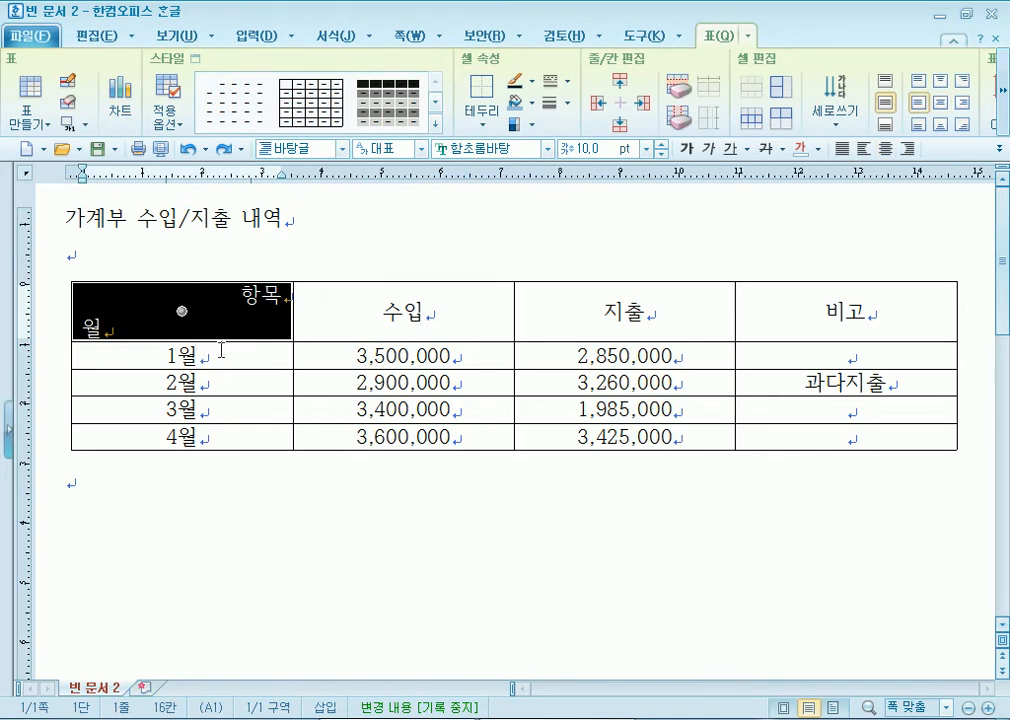
right_click(243, 312)
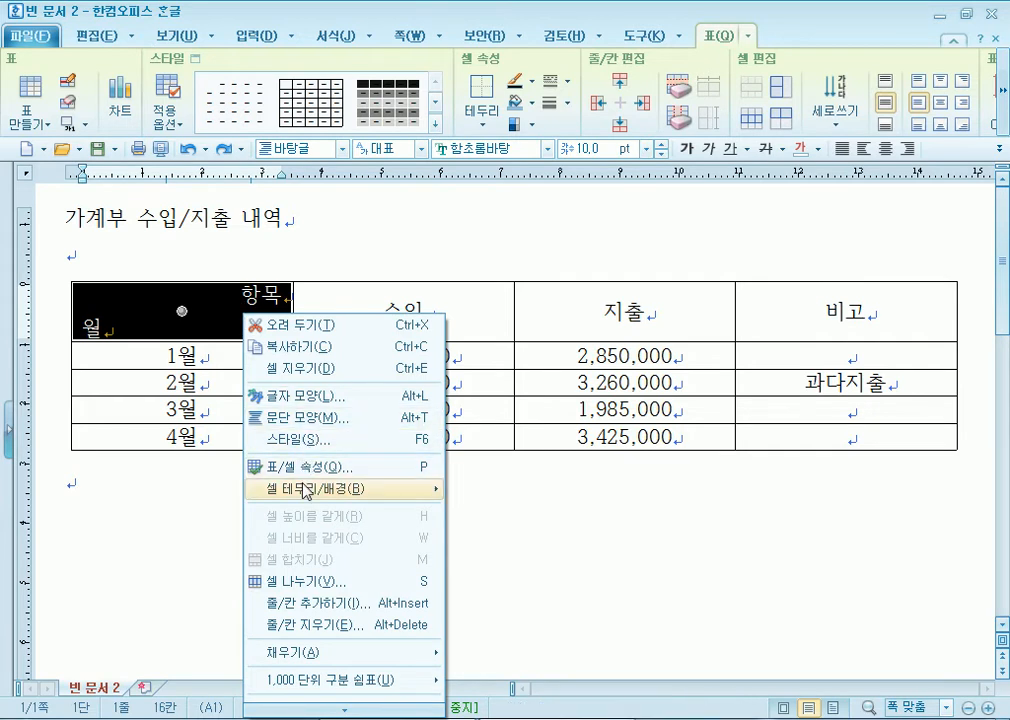
mouse_move(305, 489)
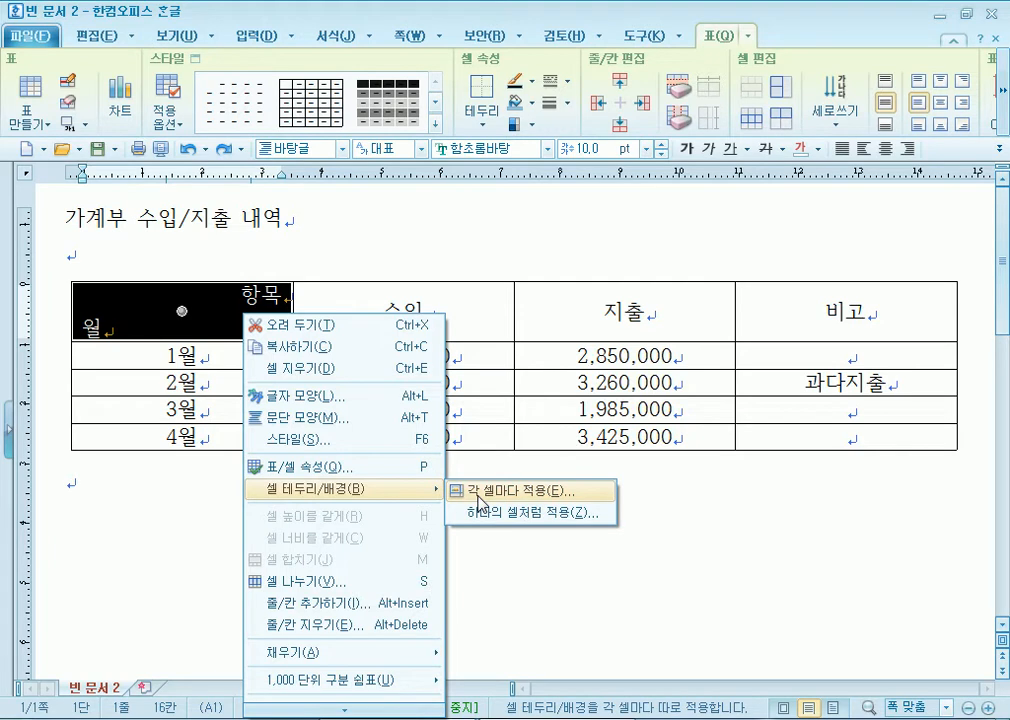
right_click(199, 311)
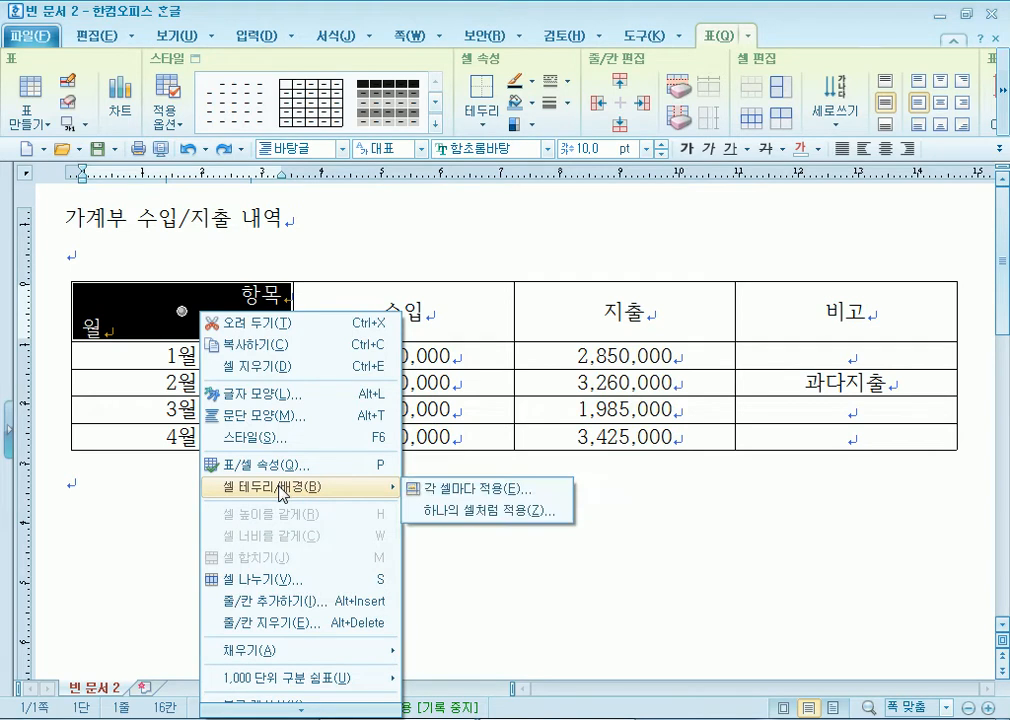
left_click(450, 490)
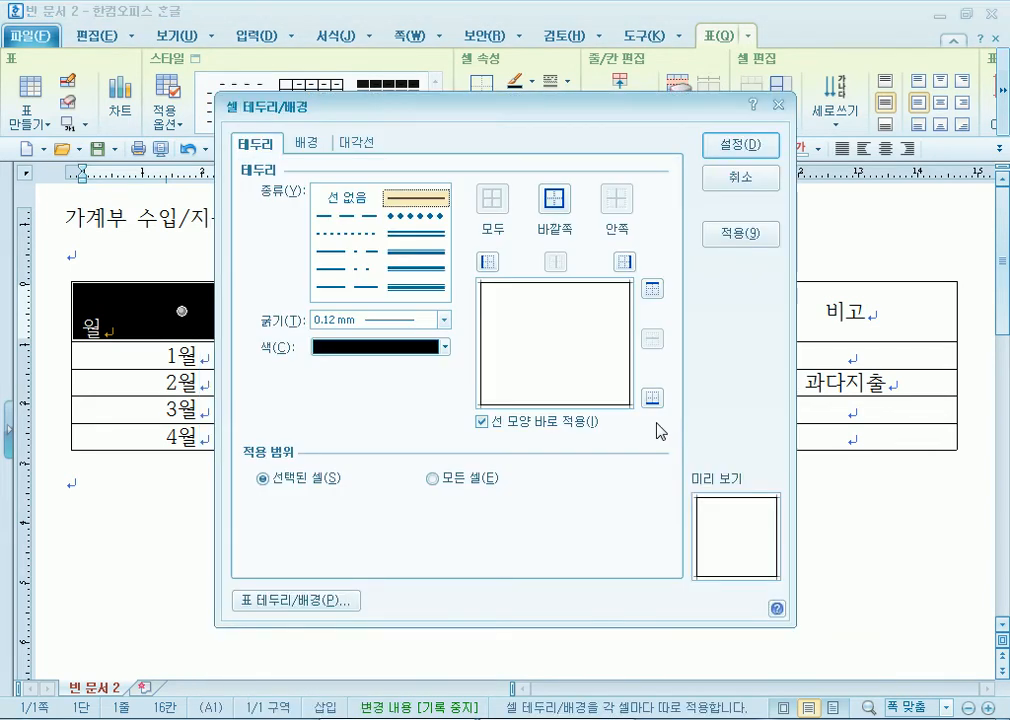
left_click(741, 177)
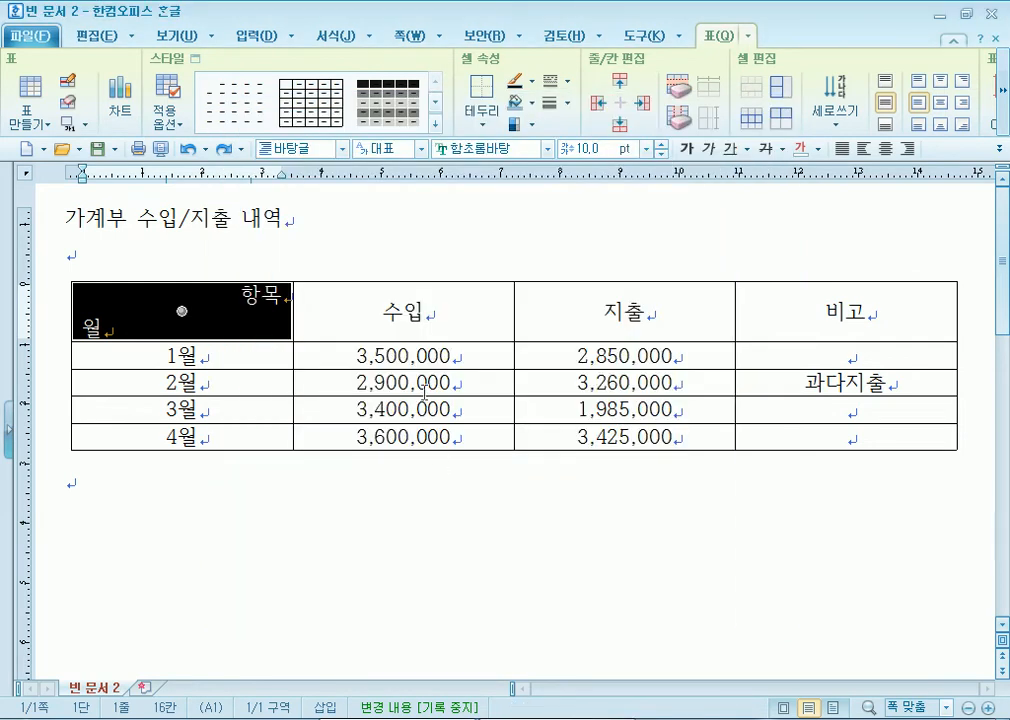
Step: Review the border, background and diagonal-line options for the 항목/월 header cell, and leave them without applying changes
left_click(387, 504)
left_click_drag(385, 327, 385, 408)
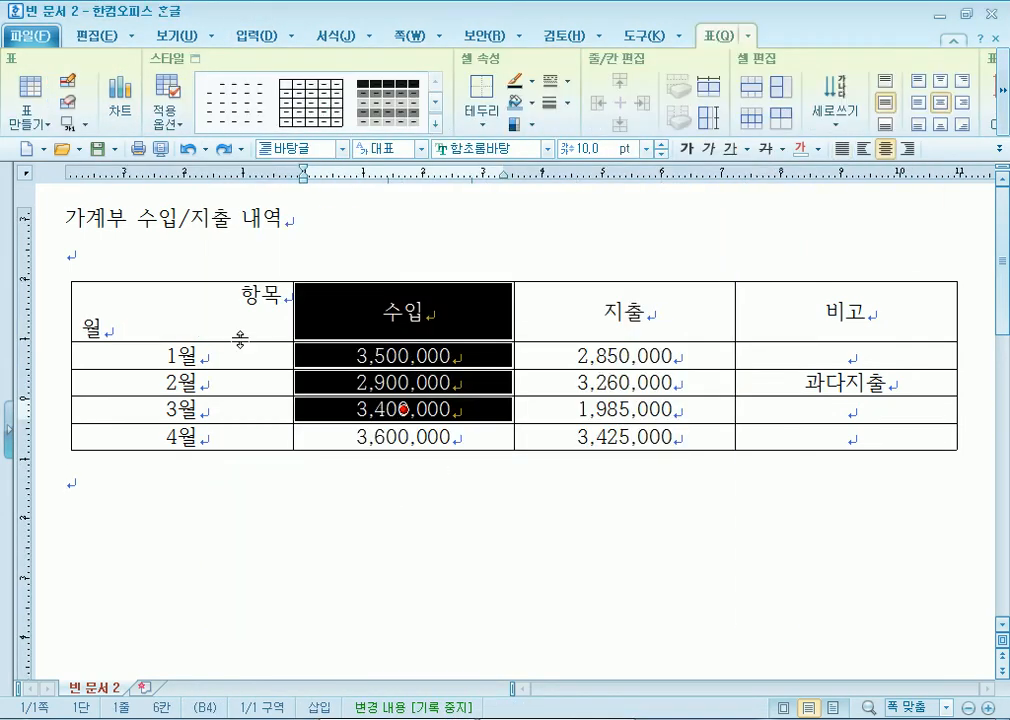
left_click(226, 322)
key("l")
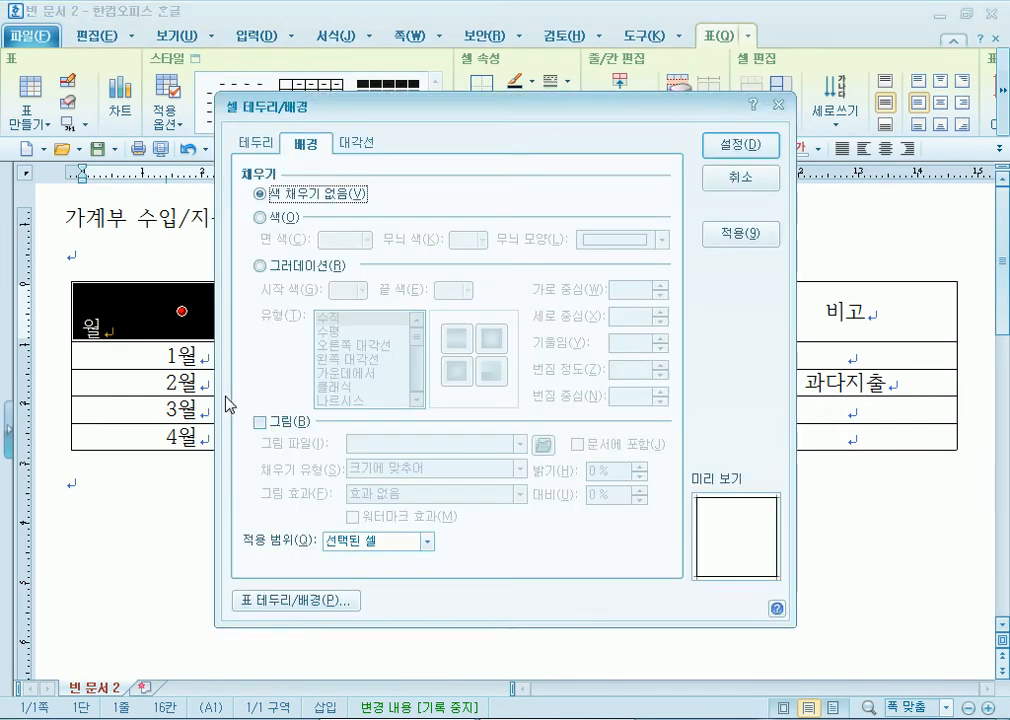
left_click(247, 145)
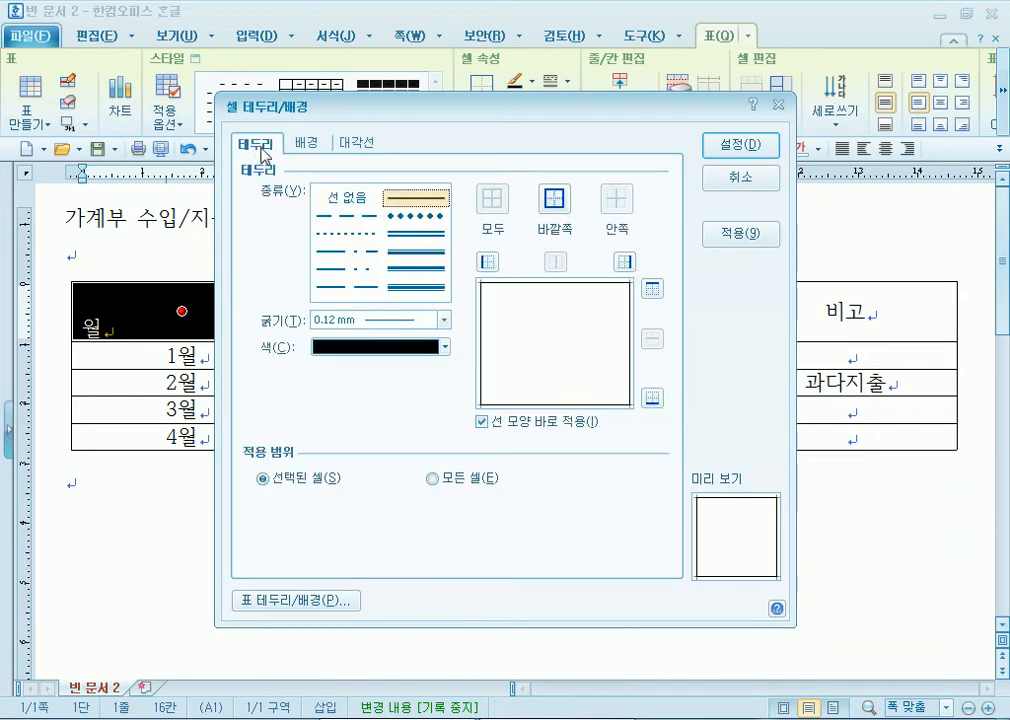
left_click(316, 146)
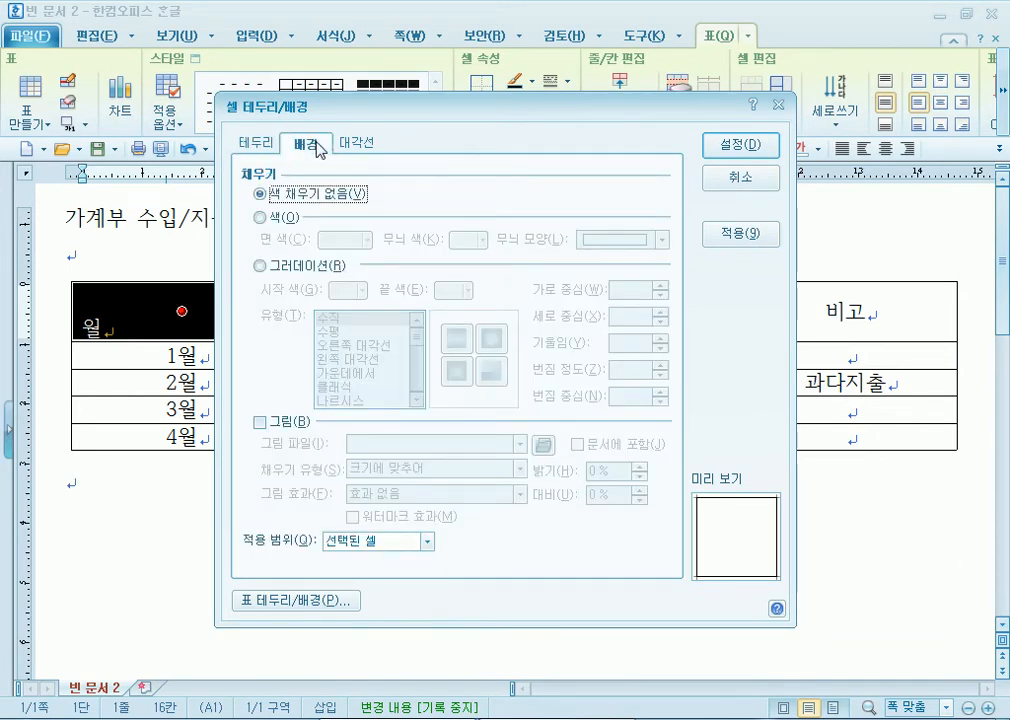
left_click(270, 150)
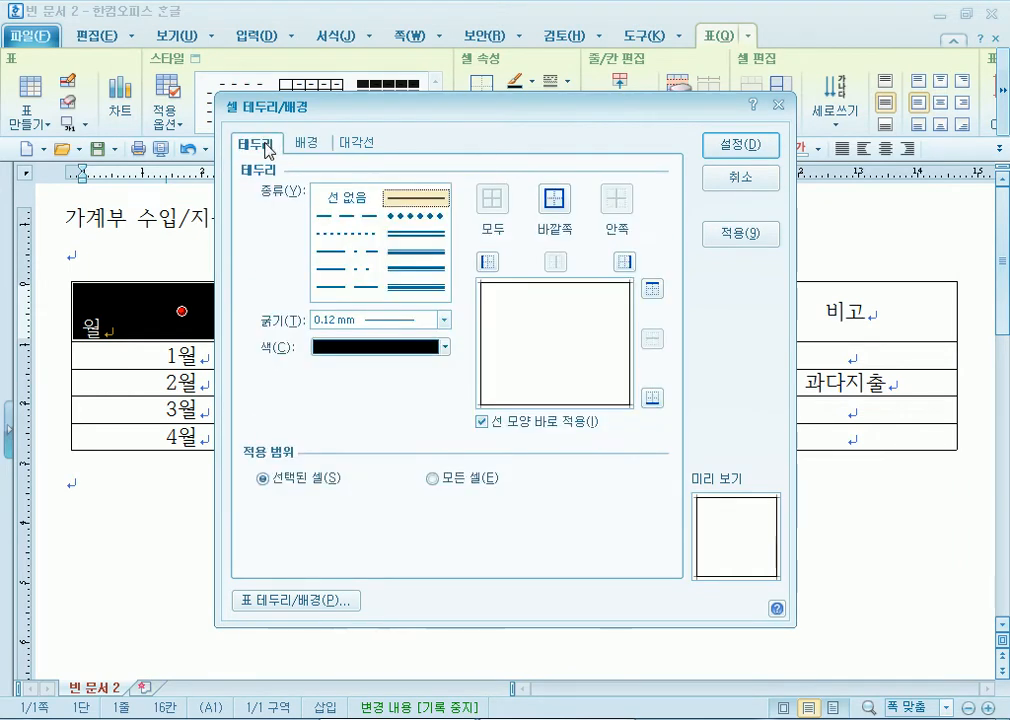
key("Escape")
key("l")
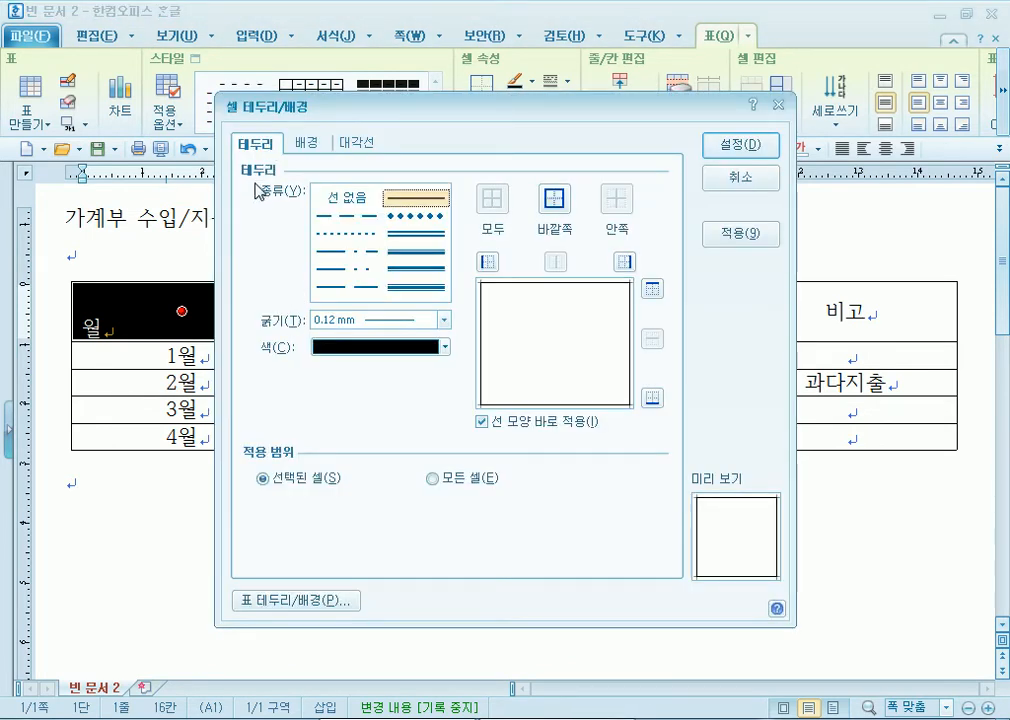
left_click_drag(290, 99, 421, 65)
left_click(508, 113)
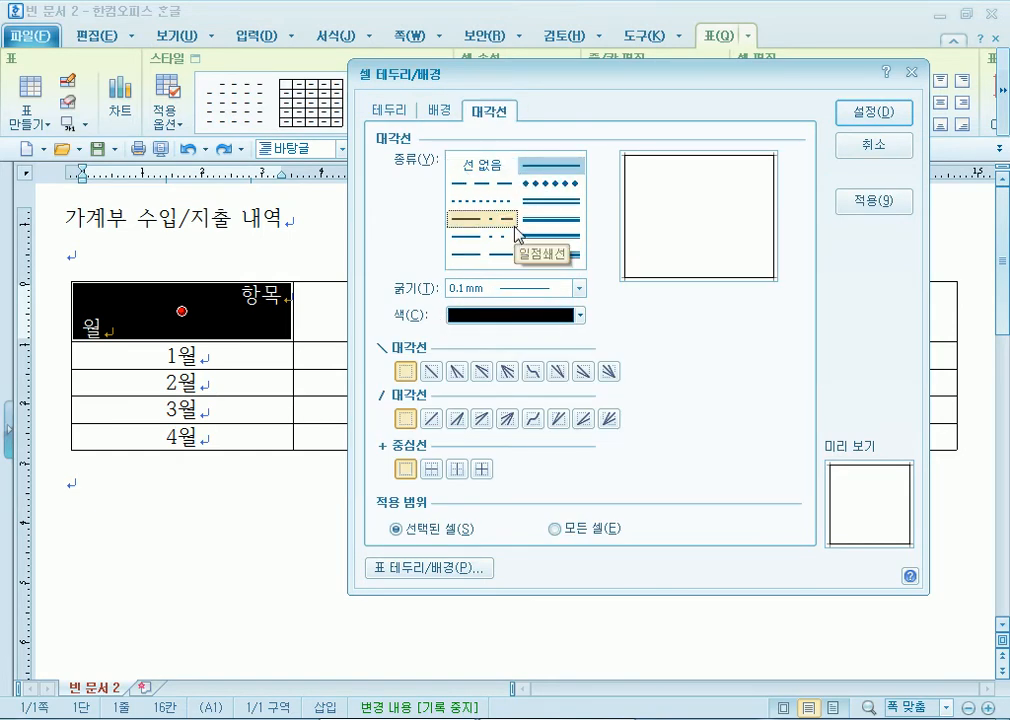
left_click(873, 145)
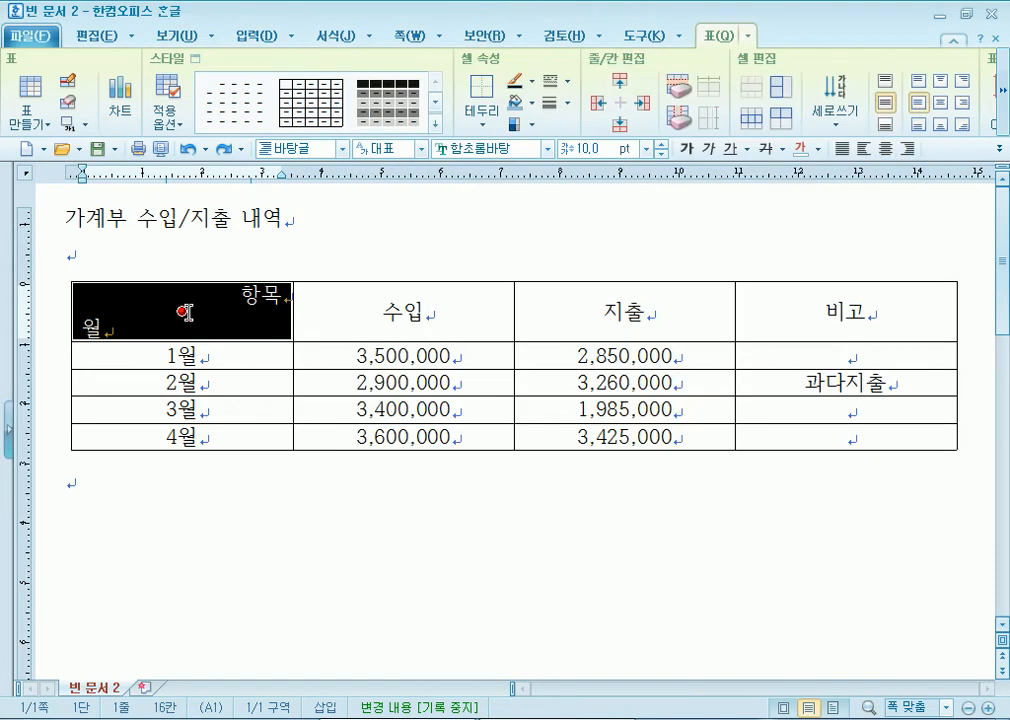
Step: Reopen the per-cell border and background settings for the 항목/월 header cell, look over their diagonal-line and fill options, and cancel
right_click(185, 312)
mouse_move(200, 489)
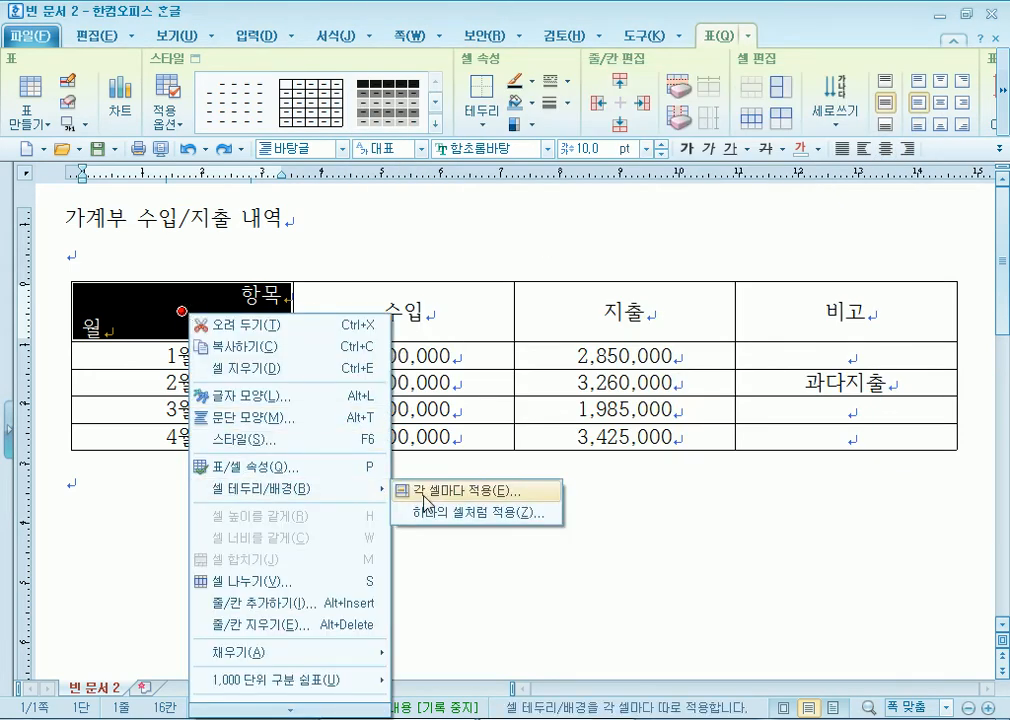
left_click(420, 492)
left_click(258, 148)
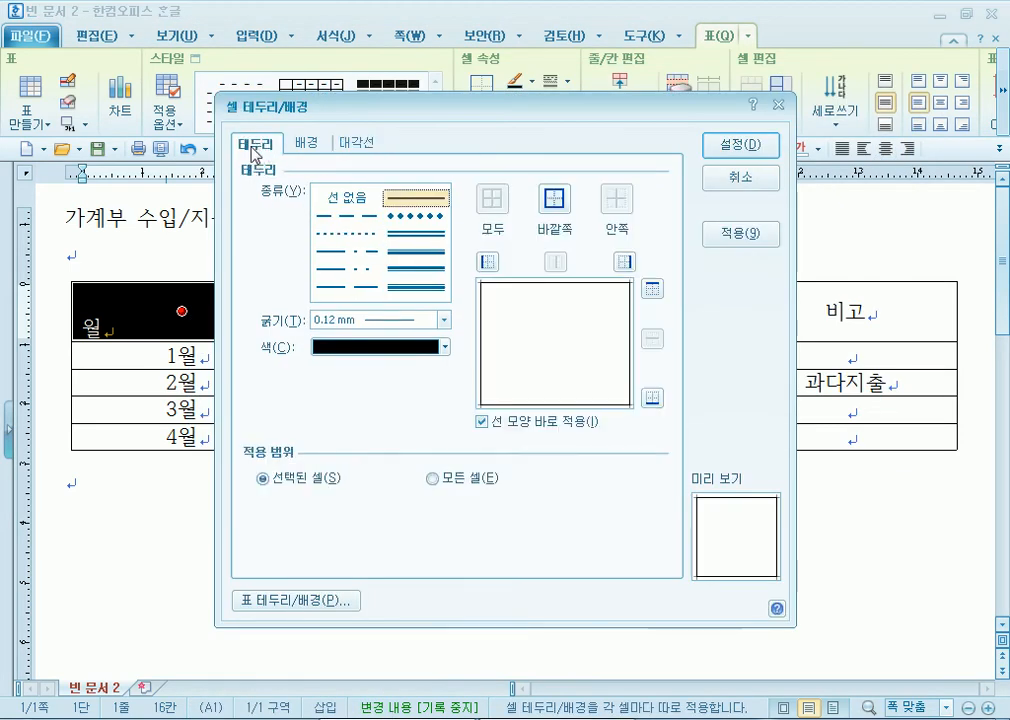
left_click(358, 143)
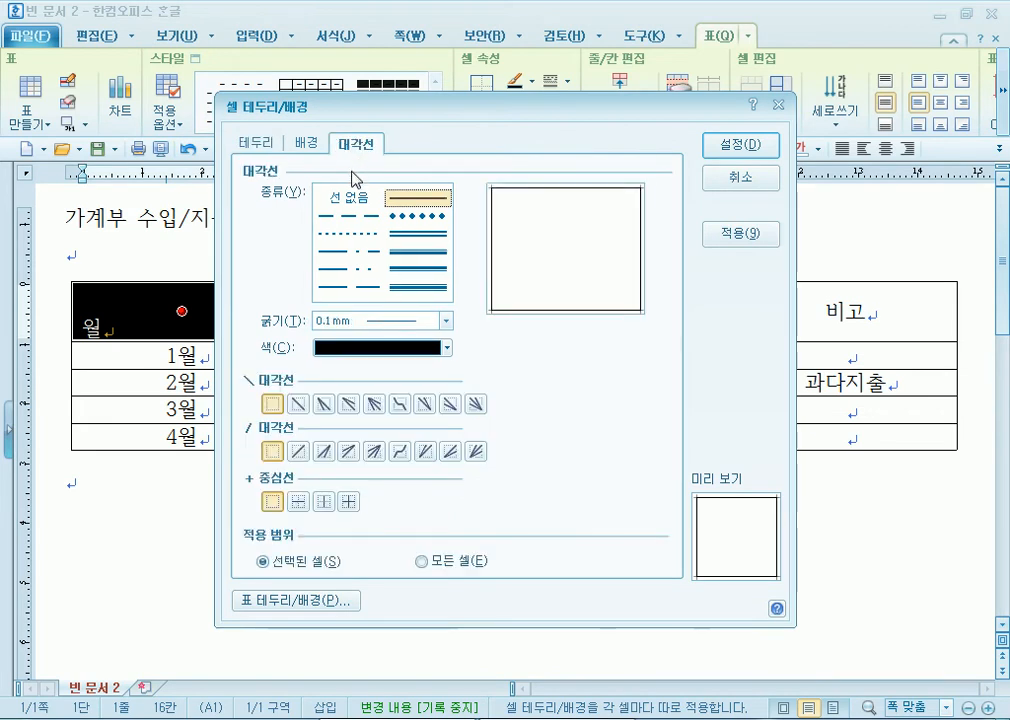
left_click(740, 177)
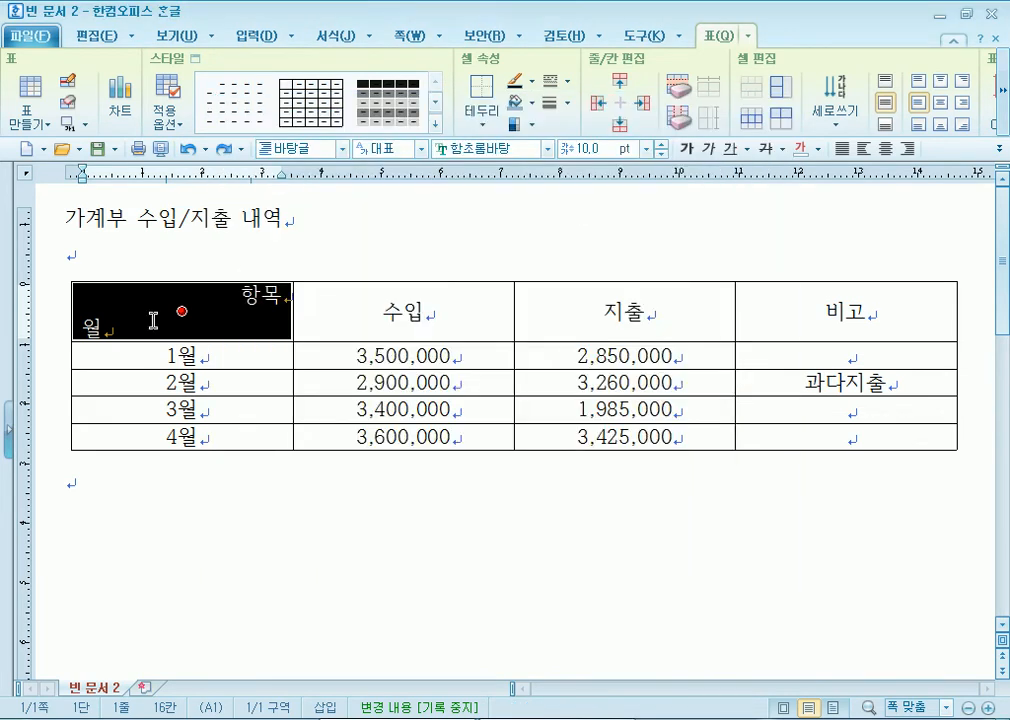
key("l")
left_click(305, 143)
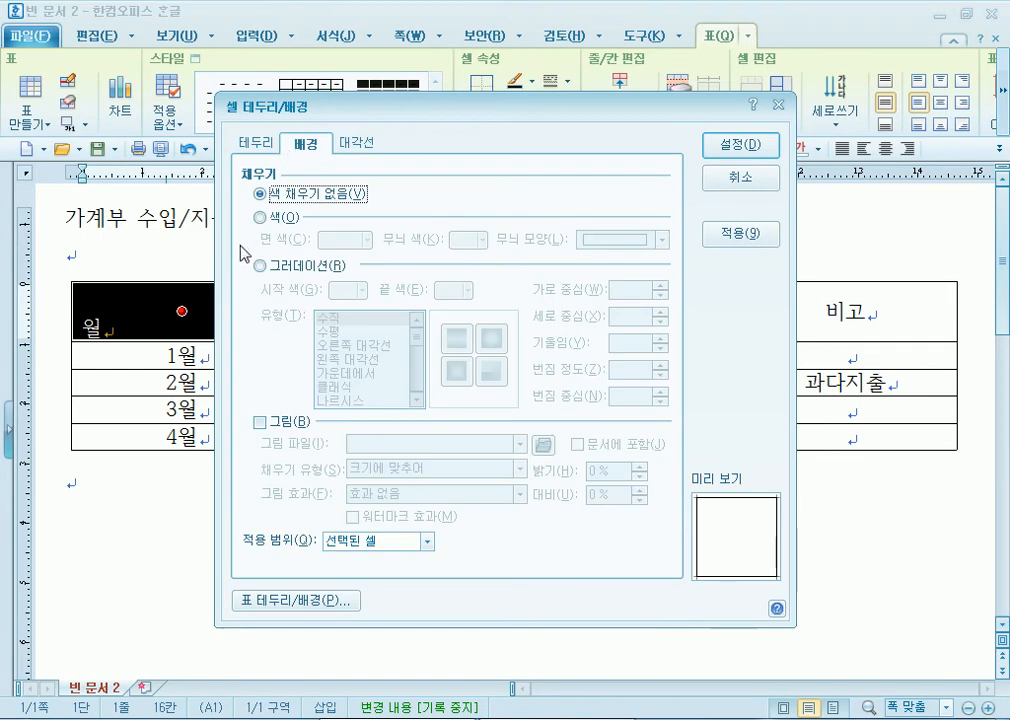
key("Escape")
Step: Apply a solid 0.1 mm diagonal line from upper left to lower right in the 항목/월 header cell, and deselect it
key("l")
left_click(358, 148)
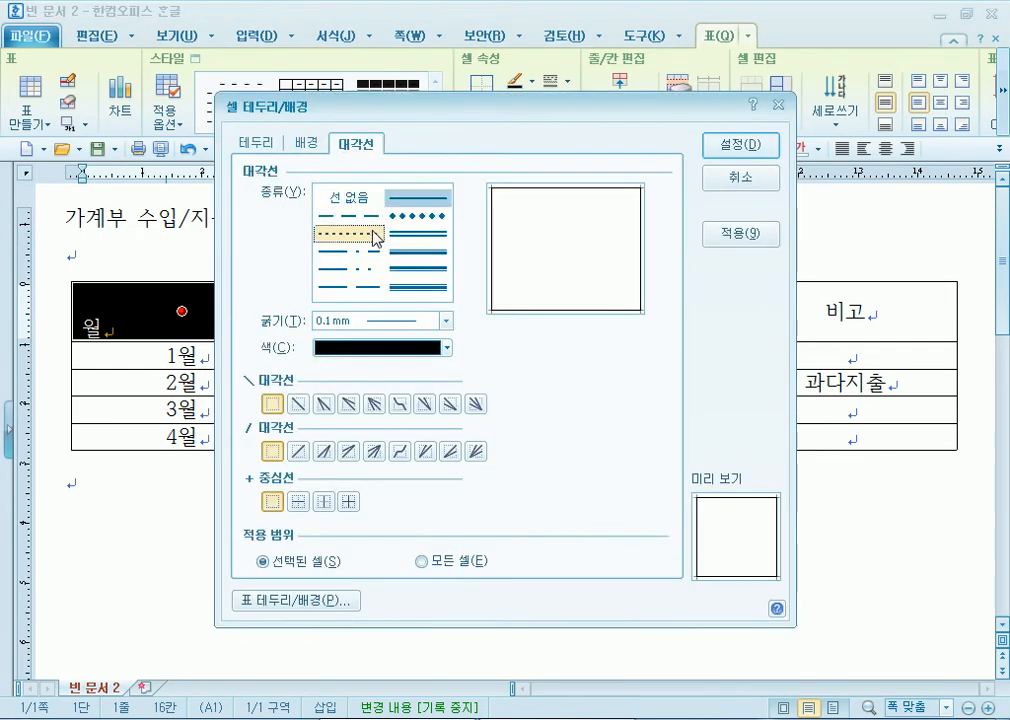
left_click(299, 406)
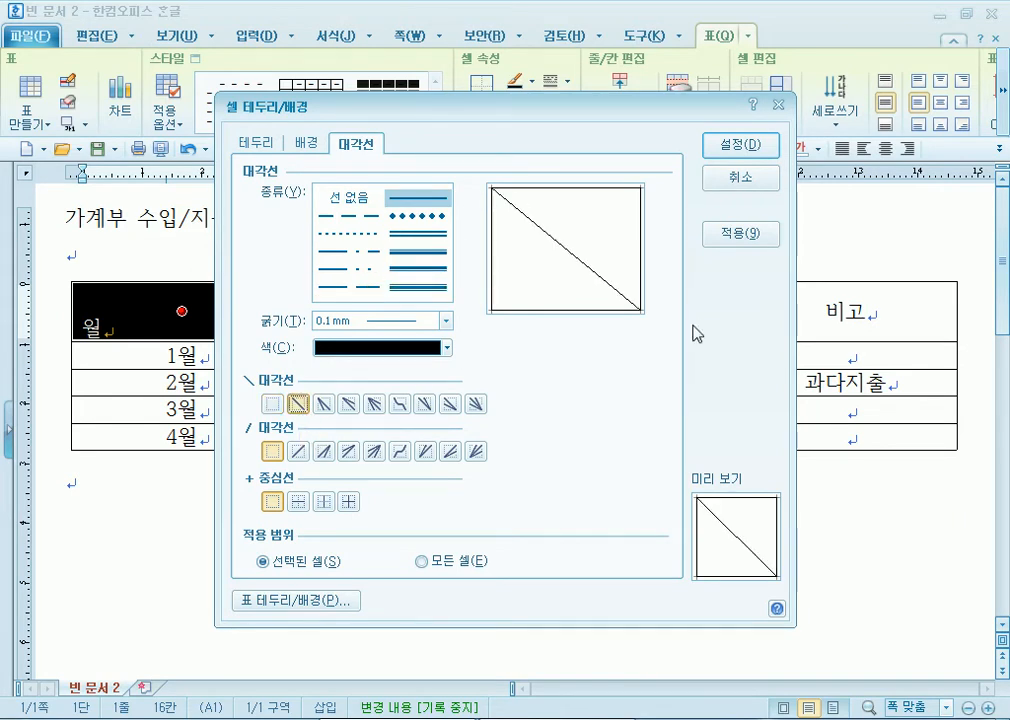
left_click(738, 144)
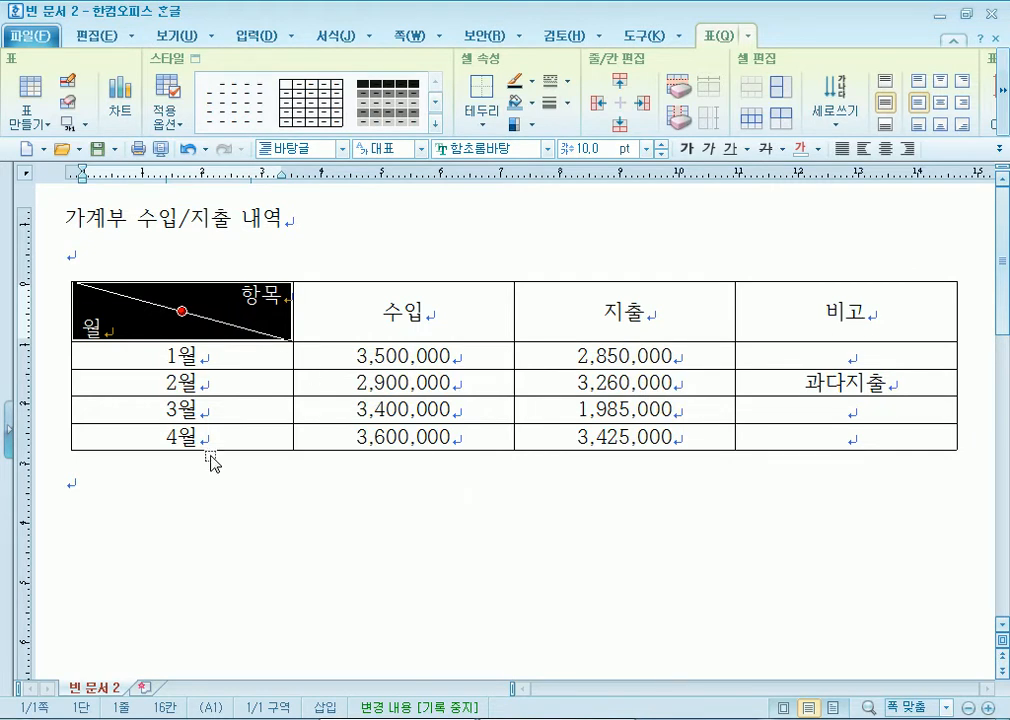
left_click(219, 519)
left_click(181, 309)
left_click_drag(181, 309, 845, 311)
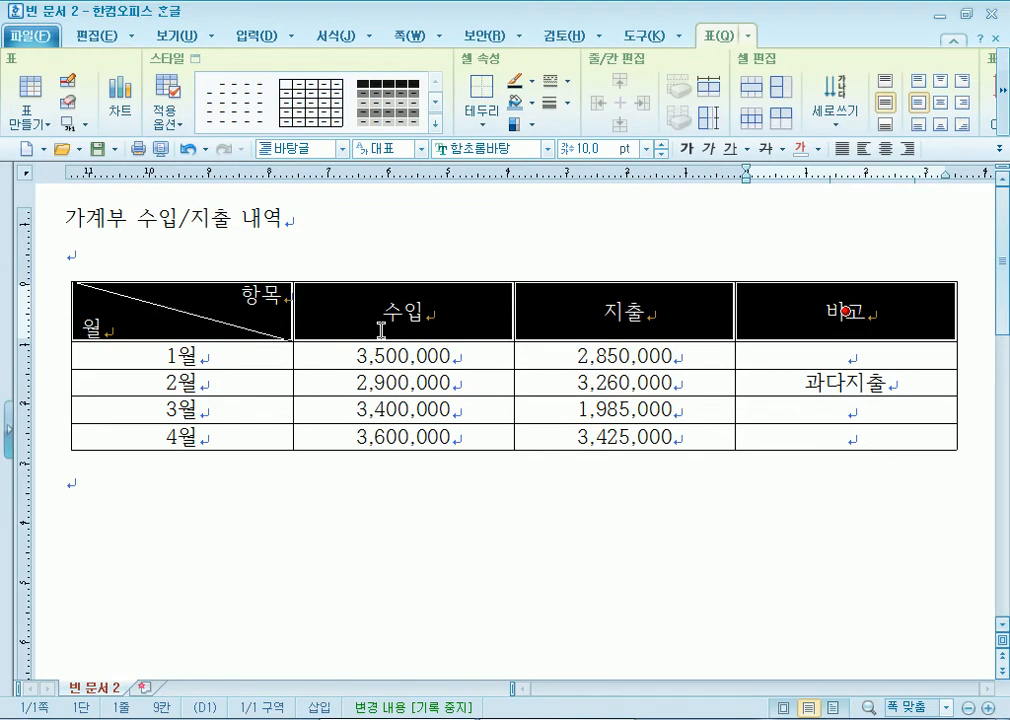
left_click(278, 528)
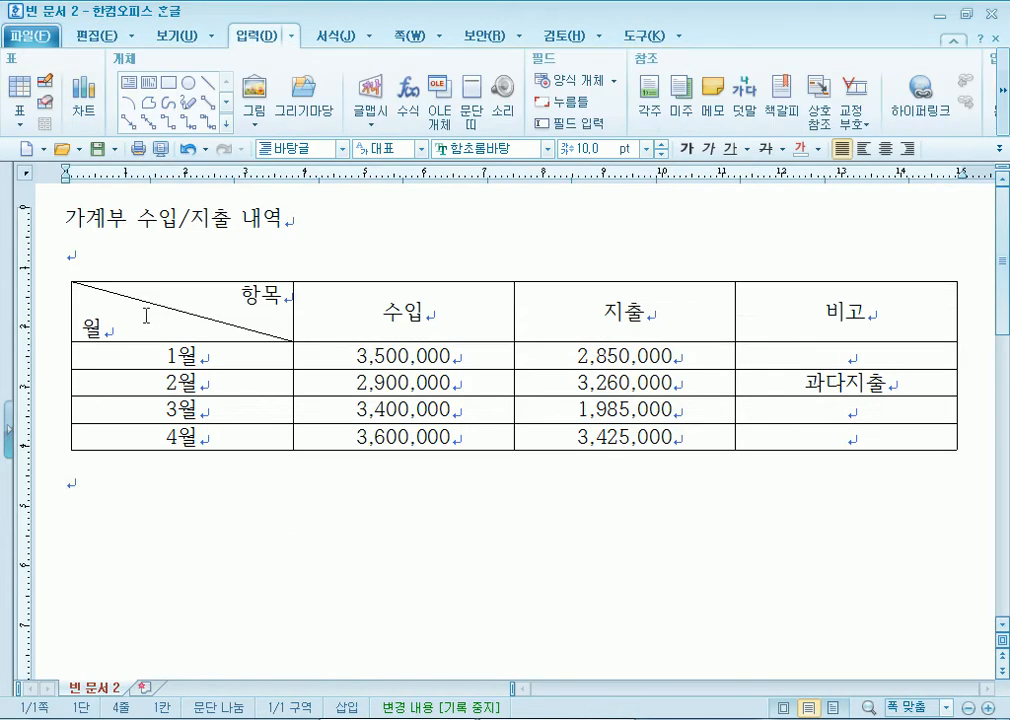
left_click_drag(146, 316, 834, 318)
left_click(613, 517)
left_click_drag(245, 332, 845, 311)
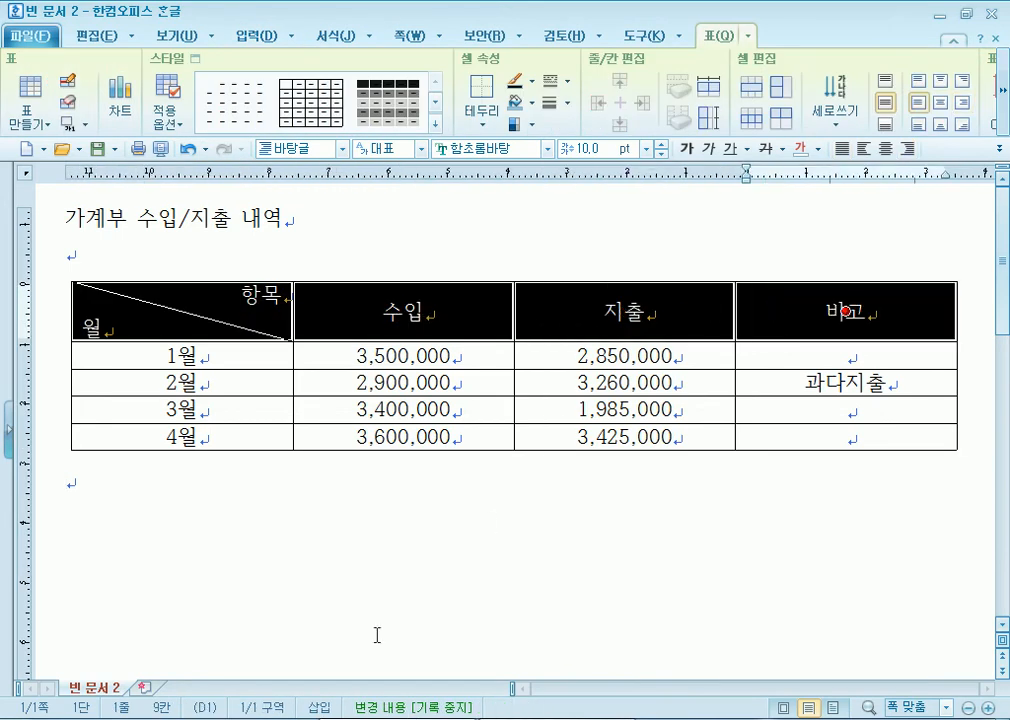
left_click(237, 668)
Step: Open the cell border settings for the whole header row, from 항목/월 to 비고
left_click_drag(205, 316, 800, 318)
key("l")
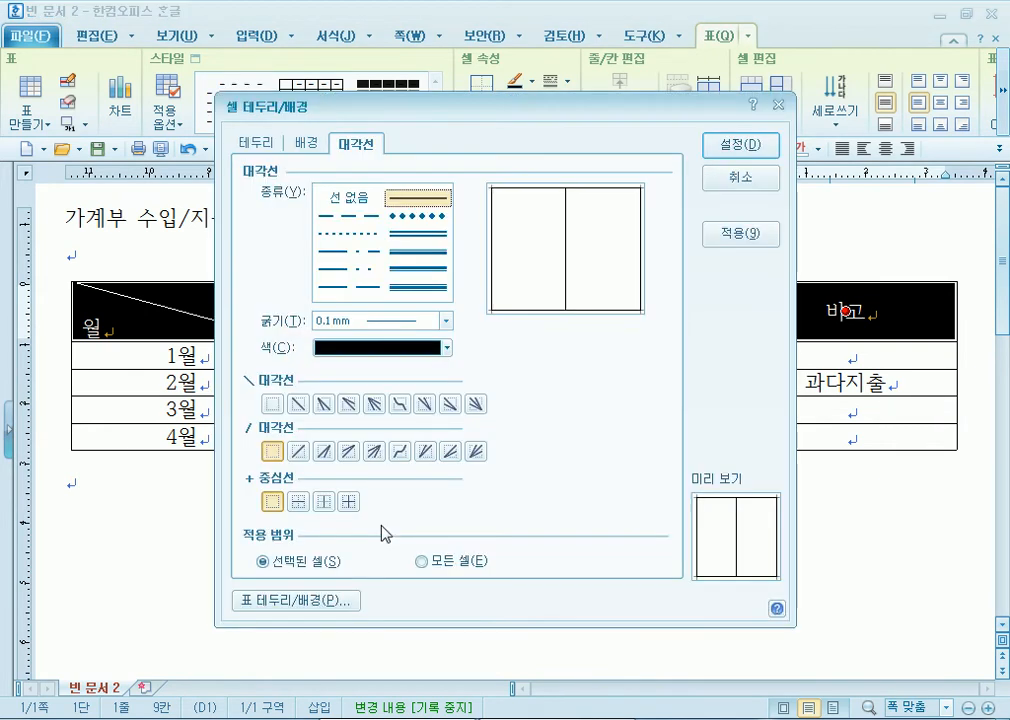
left_click_drag(409, 115, 585, 115)
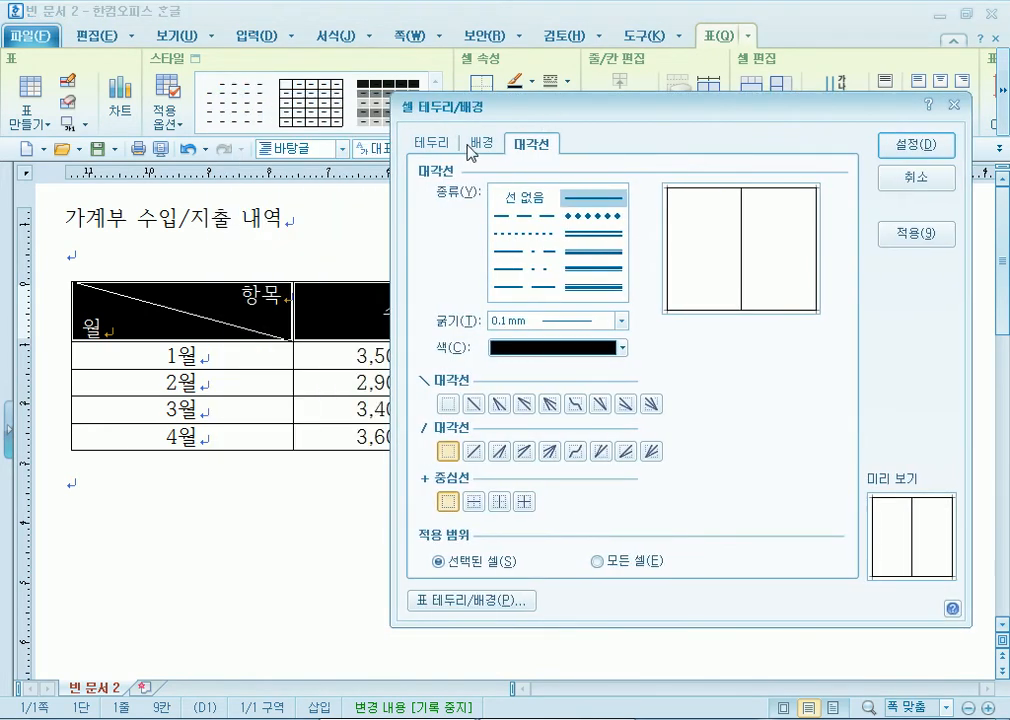
left_click(440, 143)
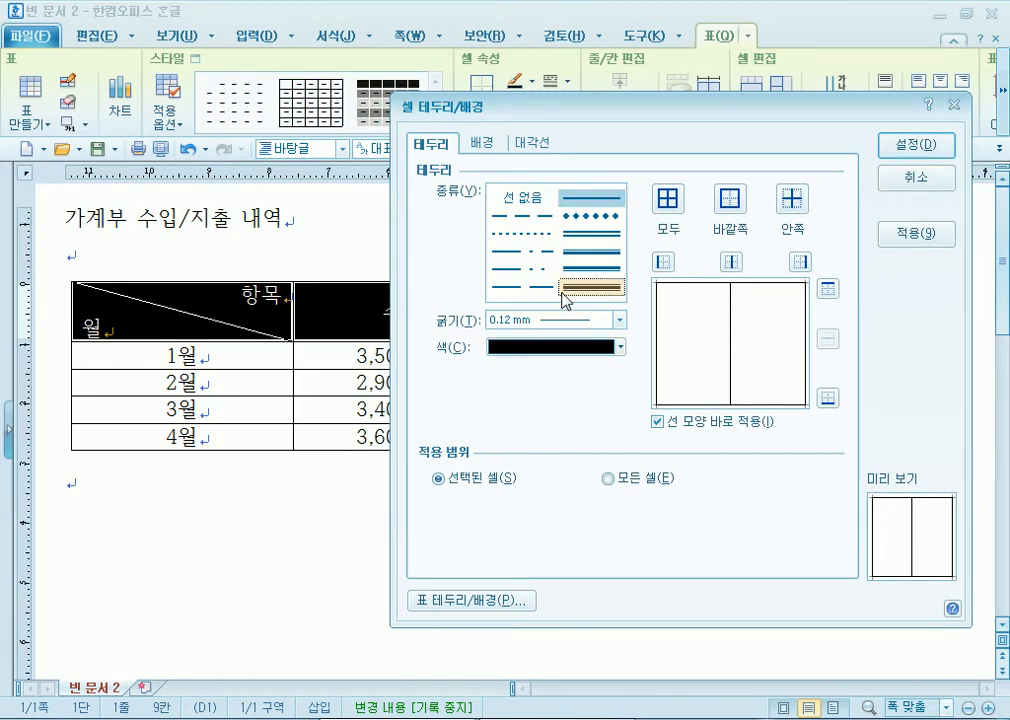
Step: Try different line types for the header row's borders, choosing a solid line with a 0.12 mm thickness
left_click(520, 287)
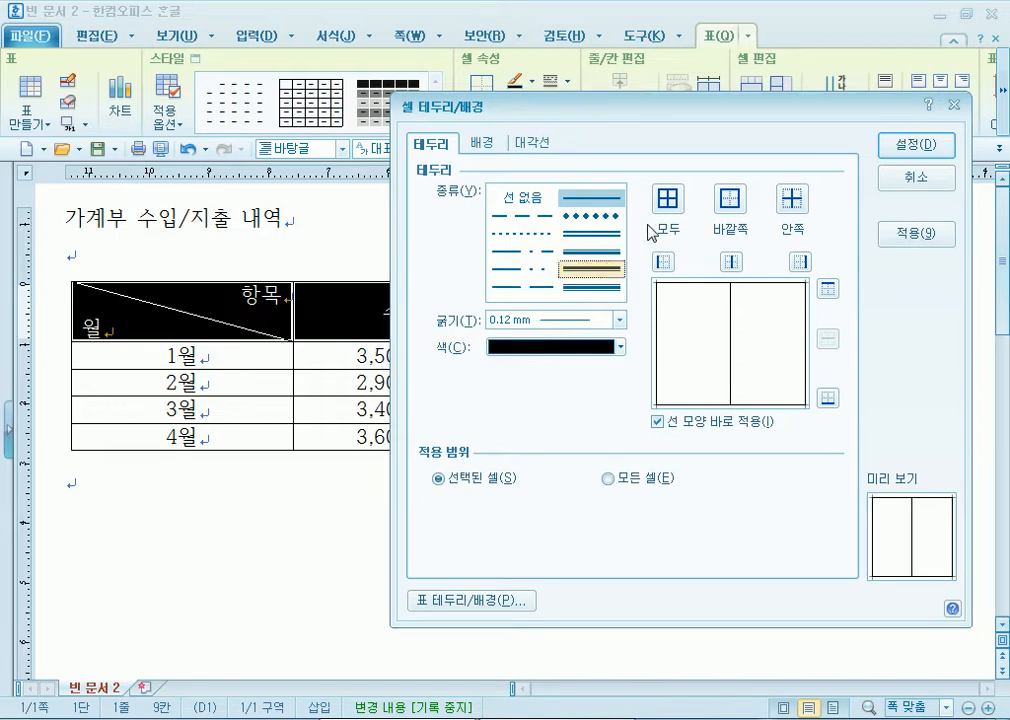
left_click(598, 234)
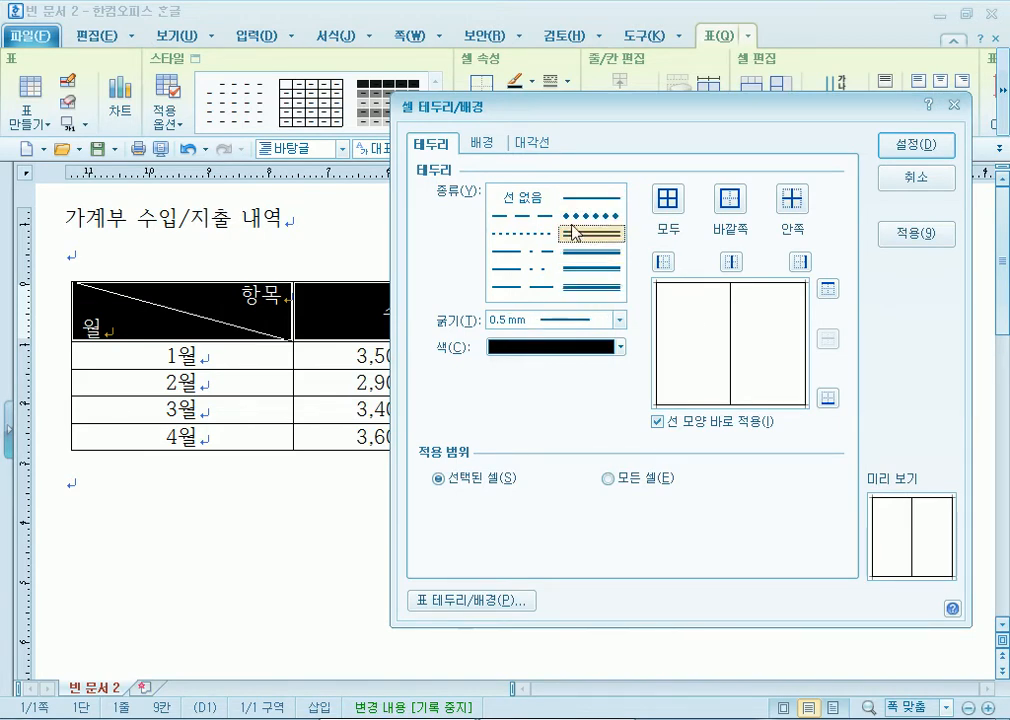
left_click(592, 198)
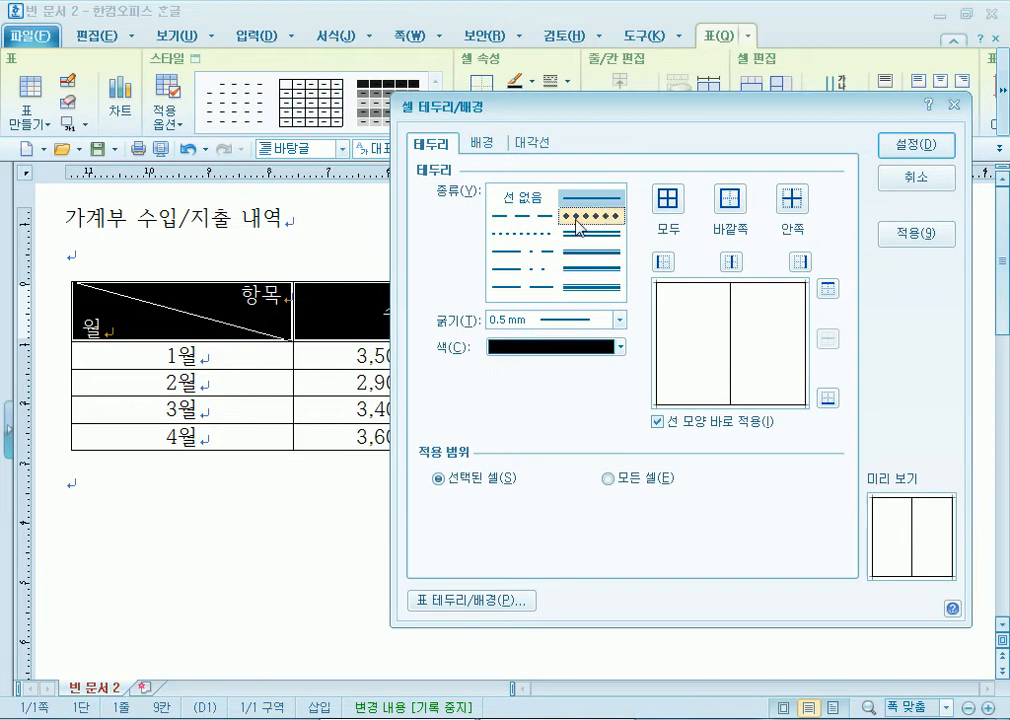
left_click(513, 333)
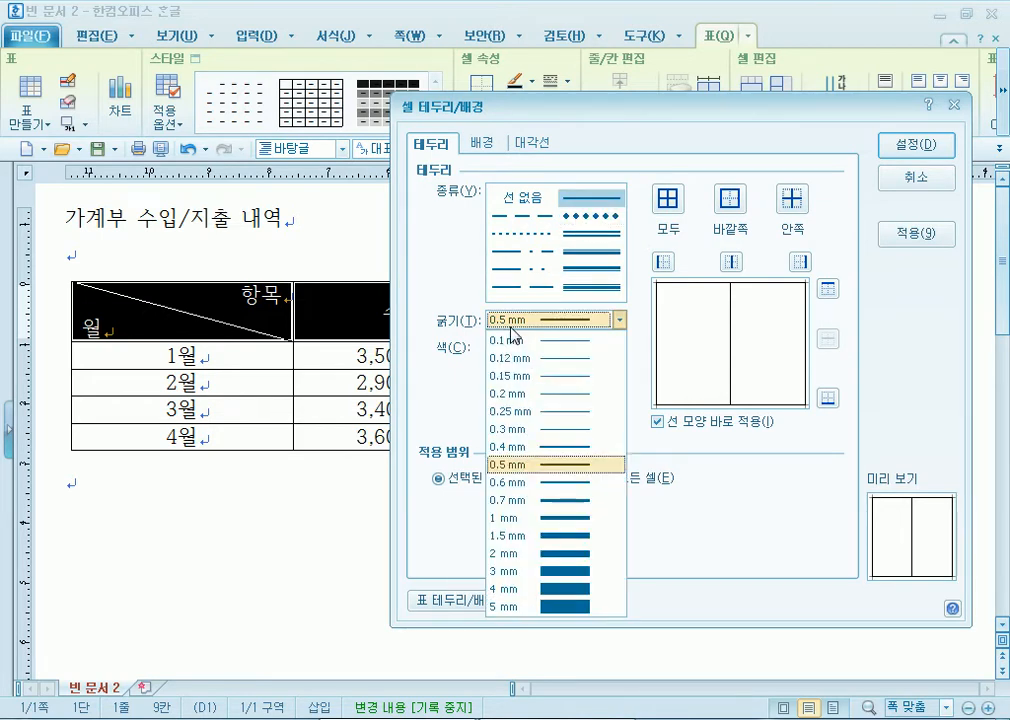
left_click(512, 354)
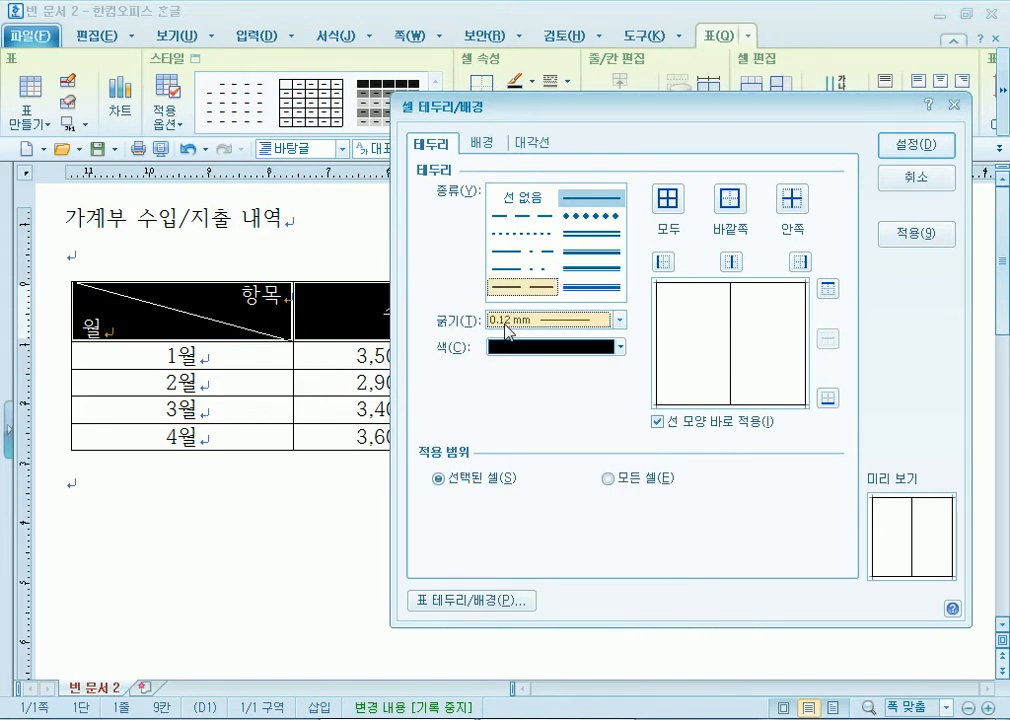
Step: Choose a 0.5 mm double line and assign it to the bottom border of the header row
left_click(607, 238)
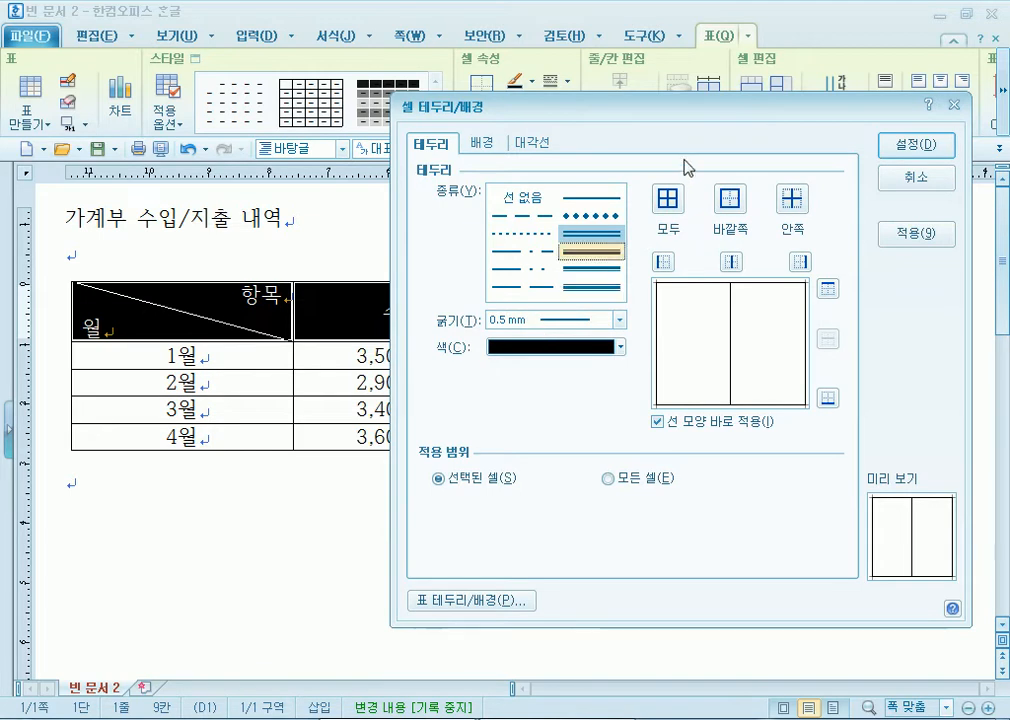
left_click_drag(670, 100, 616, 14)
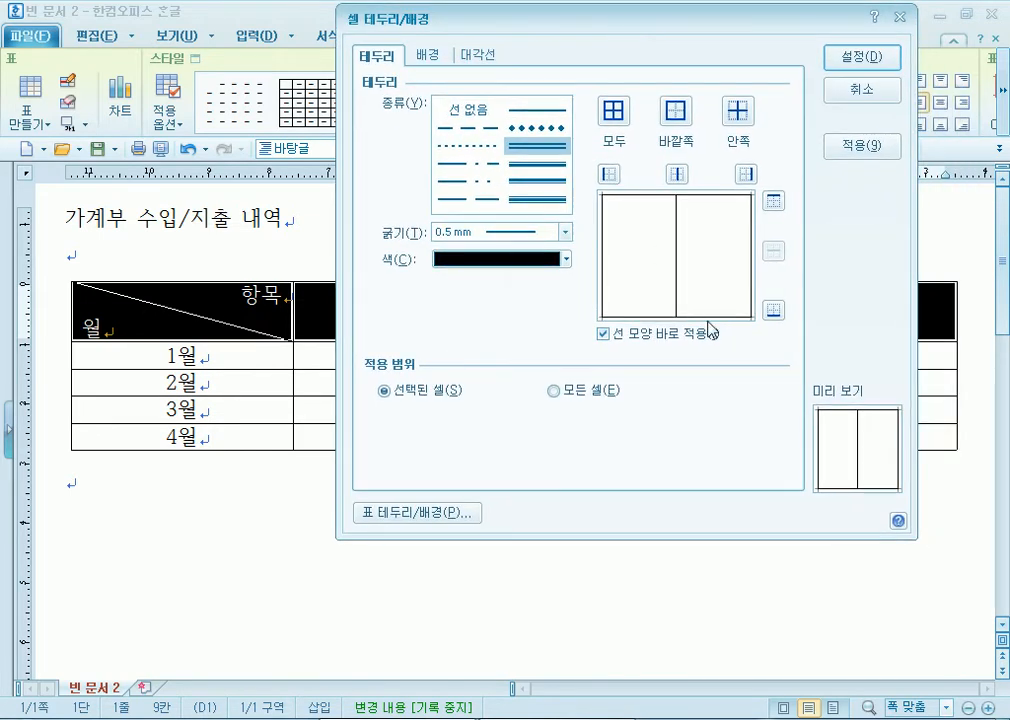
left_click(771, 309)
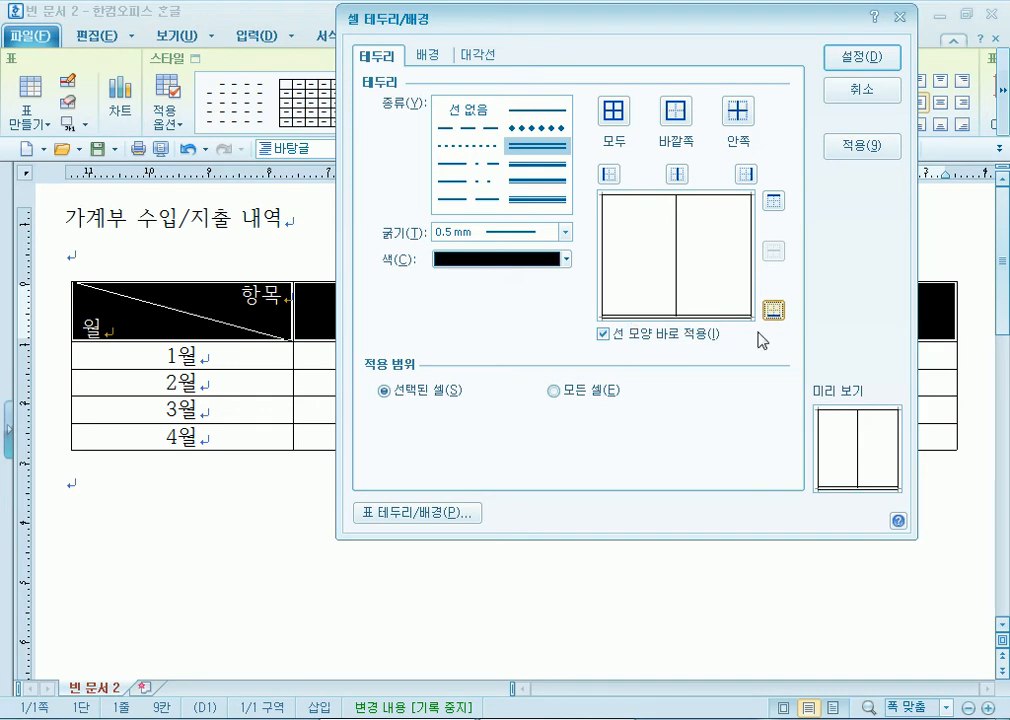
Step: Try the double line on the header row's top, left and right borders, and remove it from each again
left_click_drag(737, 25, 632, 27)
left_click(669, 204)
left_click(670, 204)
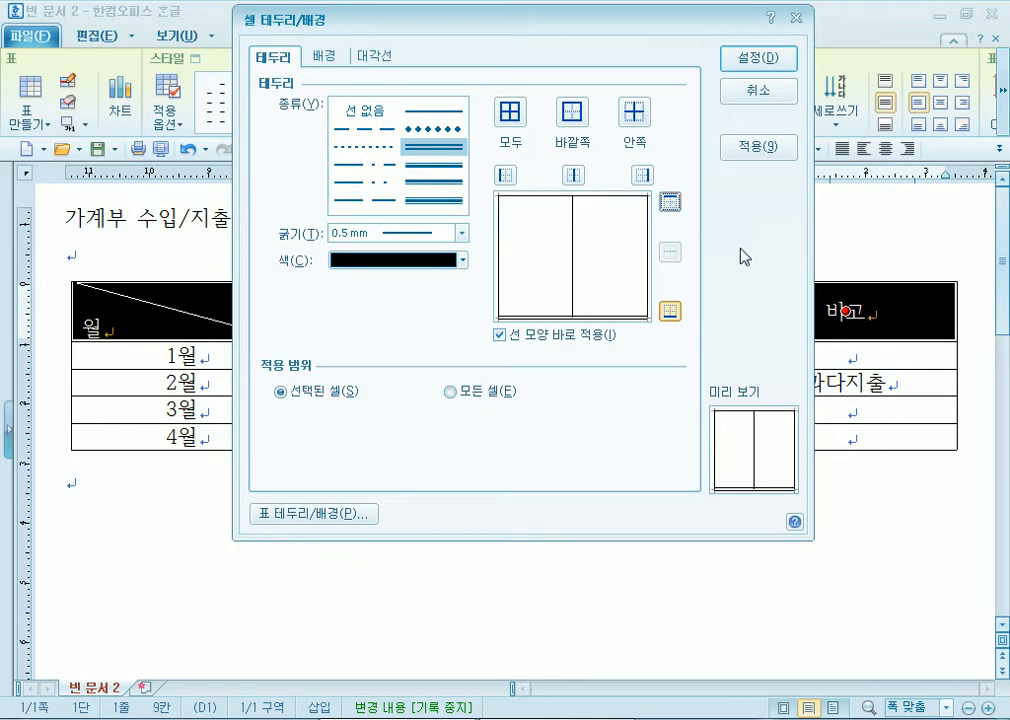
left_click_drag(540, 25, 489, 351)
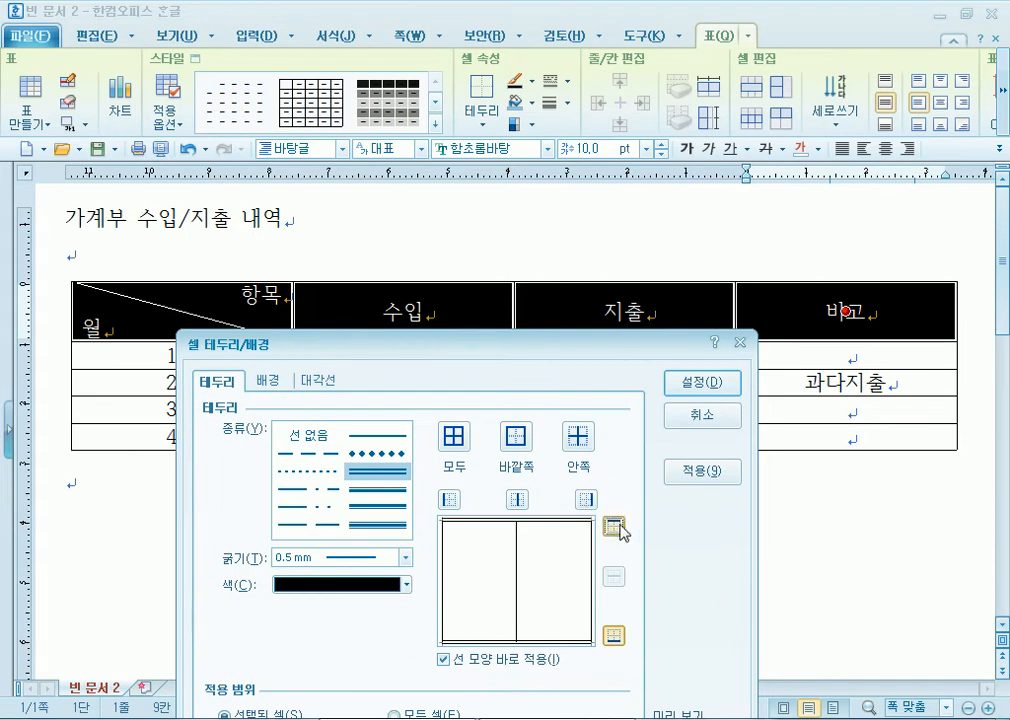
left_click_drag(599, 350, 624, 187)
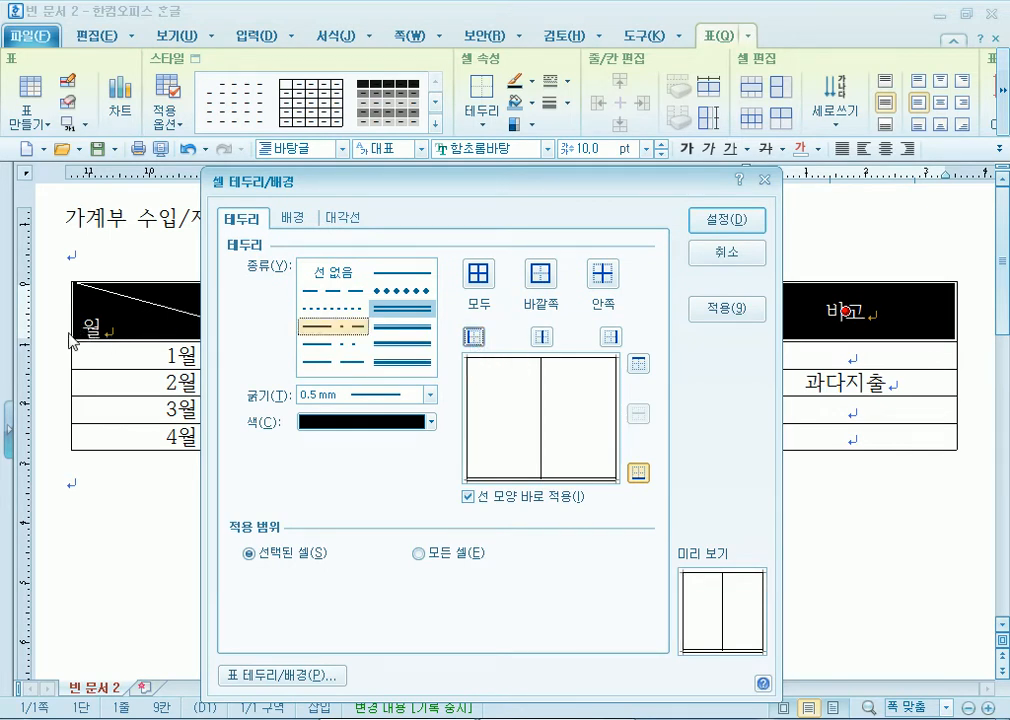
left_click(609, 340)
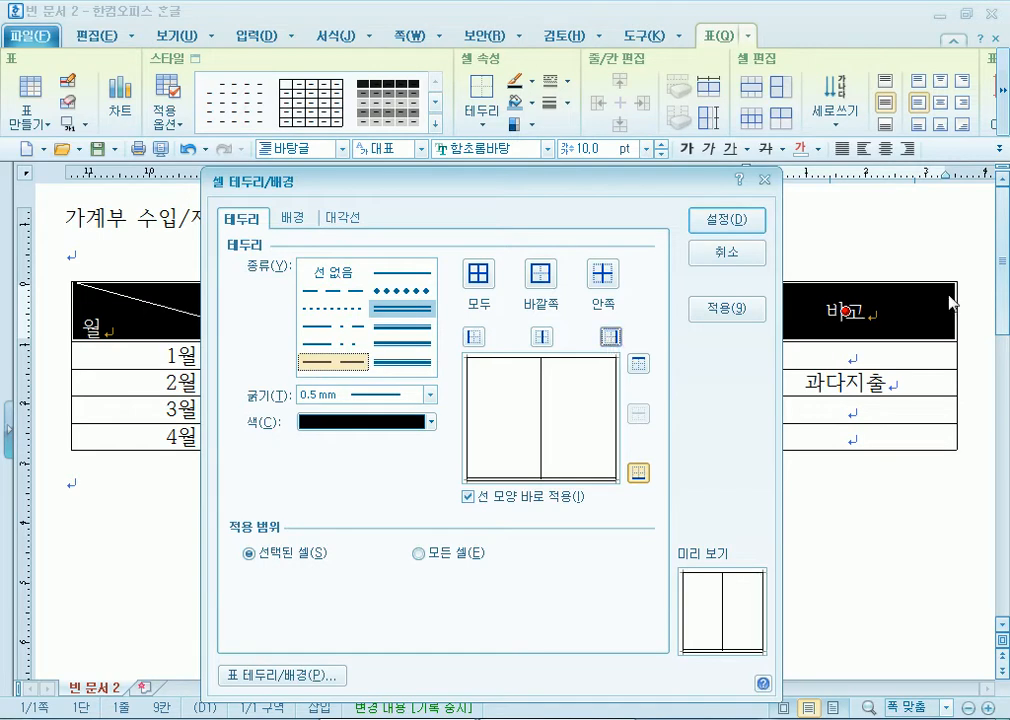
Step: Try the double line on the header row's inner vertical borders and remove it again
left_click(543, 340)
left_click(543, 340)
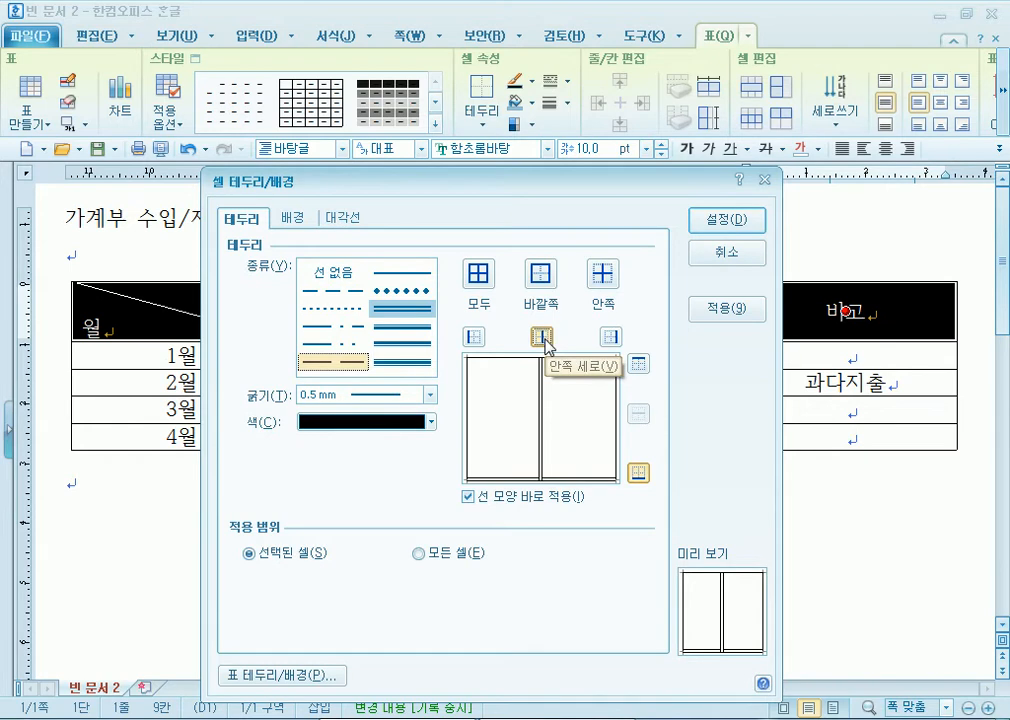
left_click_drag(559, 183, 531, 412)
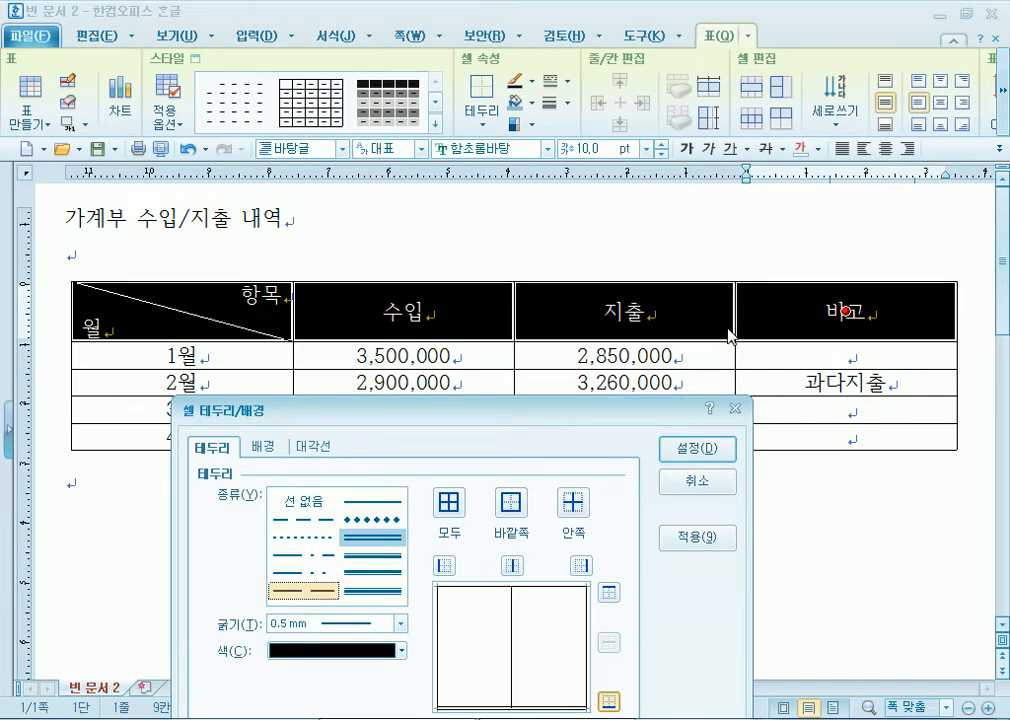
left_click_drag(428, 416, 457, 190)
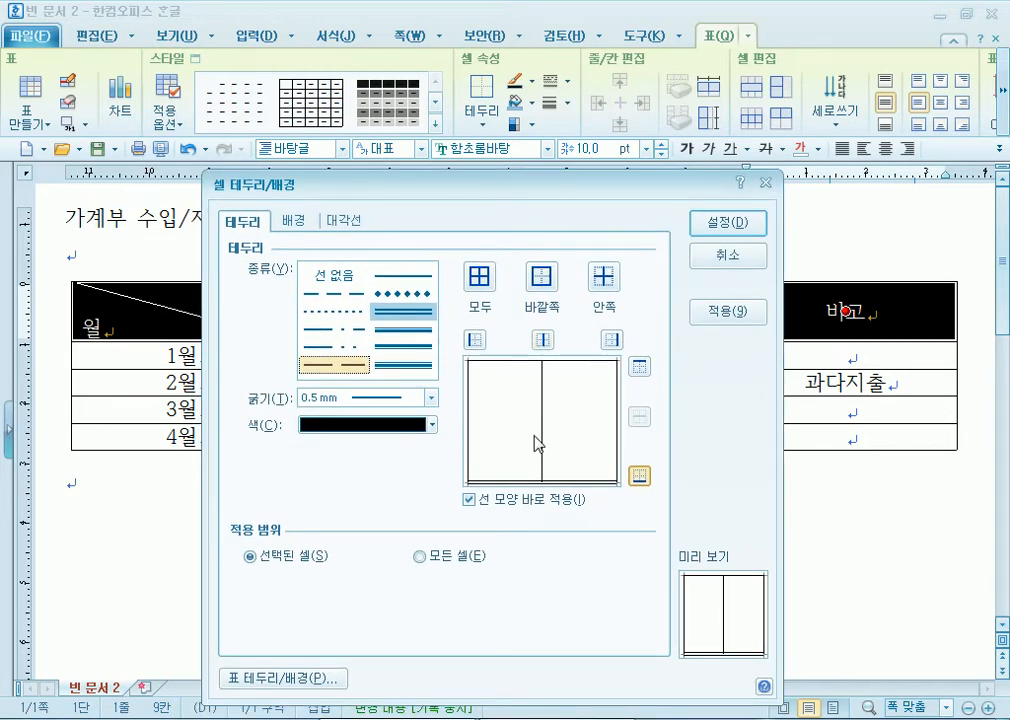
Step: Apply the 0.5 mm double line to the bottom border of the header row and deselect the cells
left_click(645, 481)
left_click(645, 481)
left_click(717, 226)
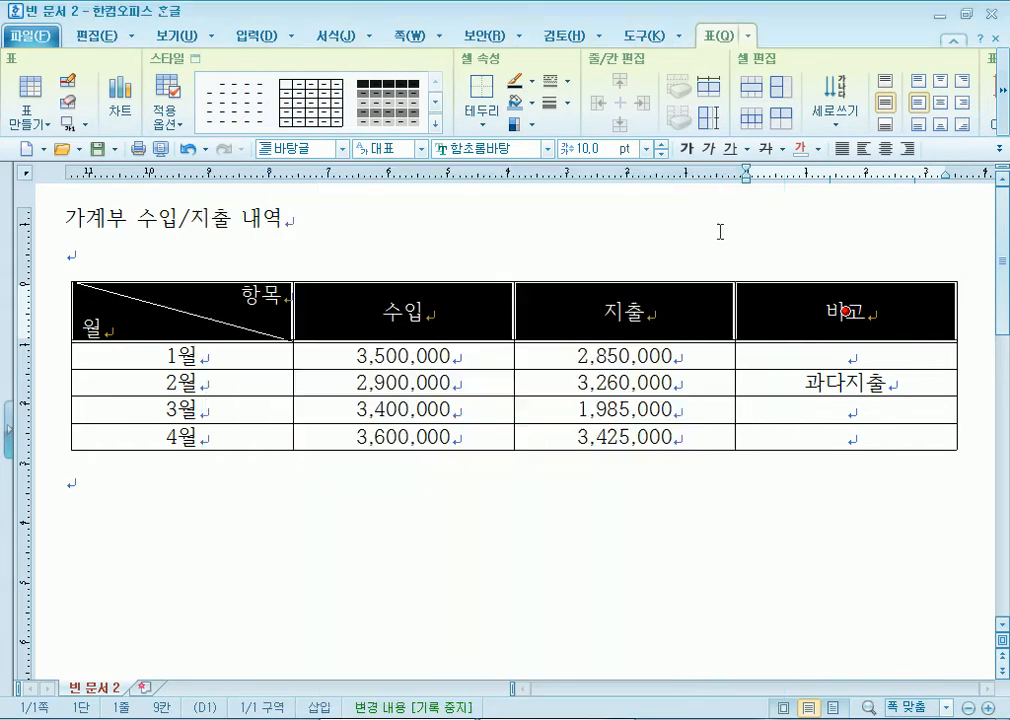
left_click(675, 520)
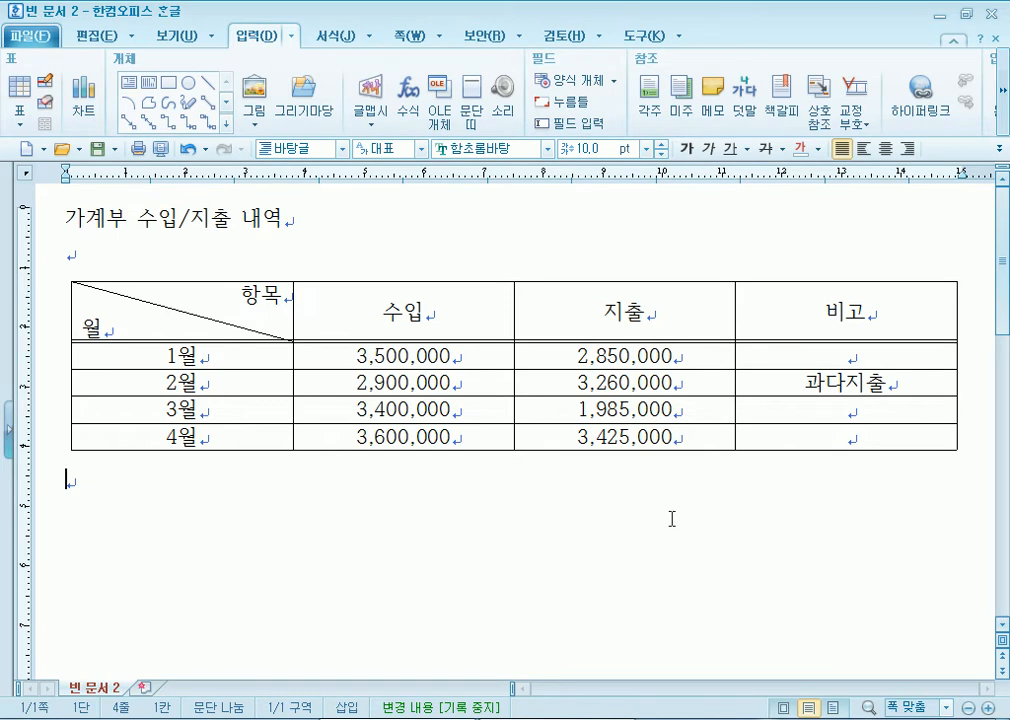
Step: Give the whole table a solid 0.5 mm outer border
left_click_drag(232, 289, 845, 440)
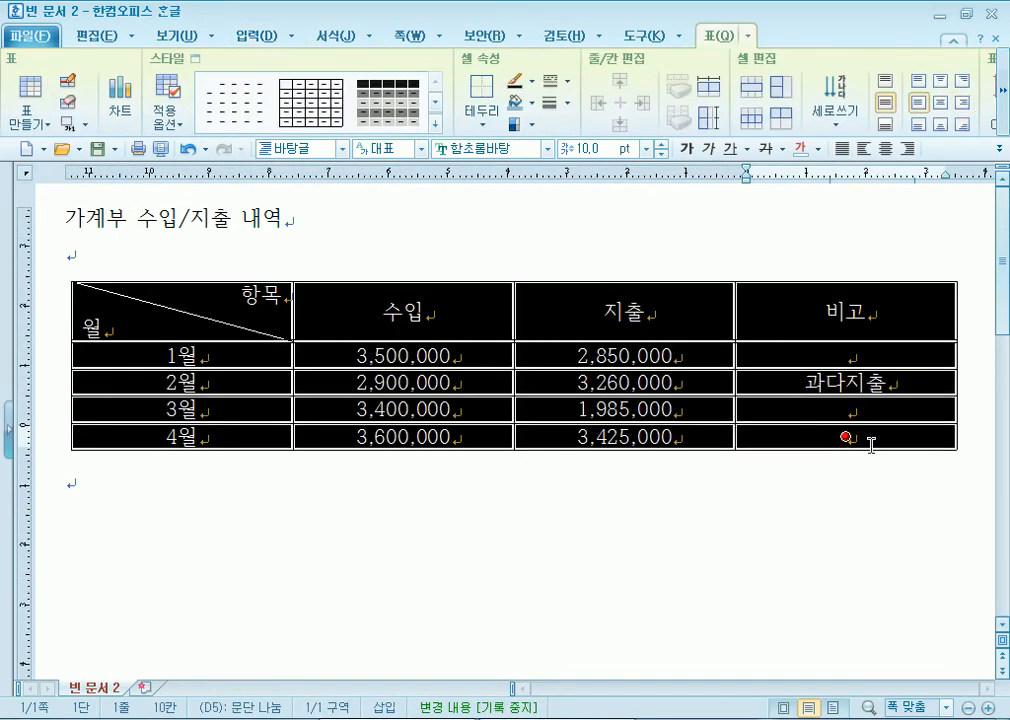
key("l")
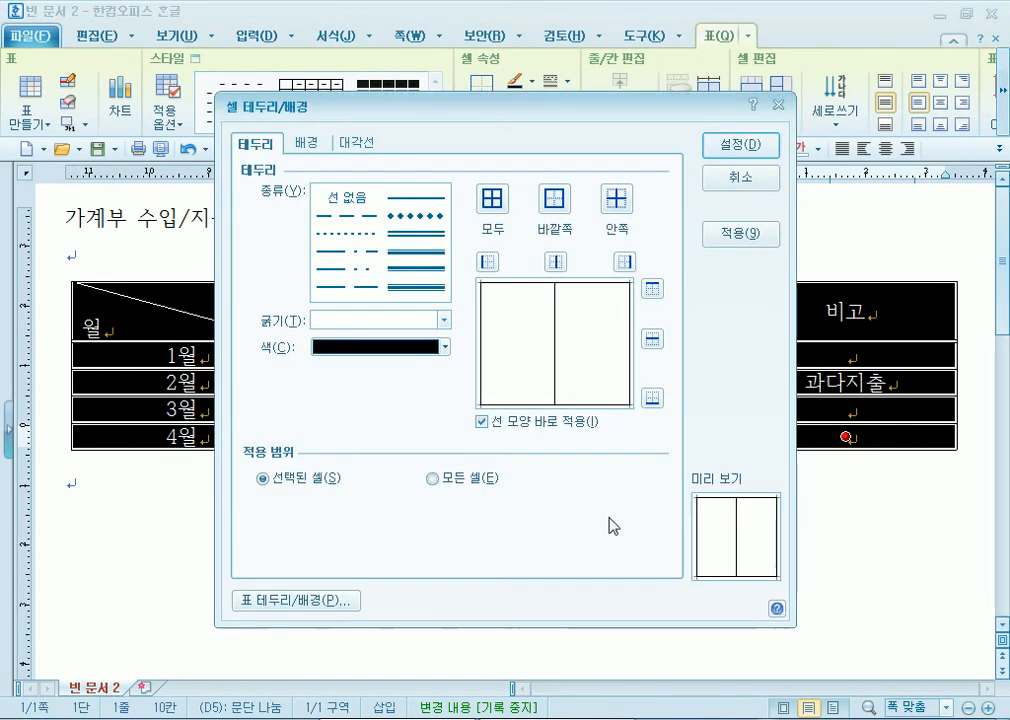
left_click(432, 197)
left_click(403, 319)
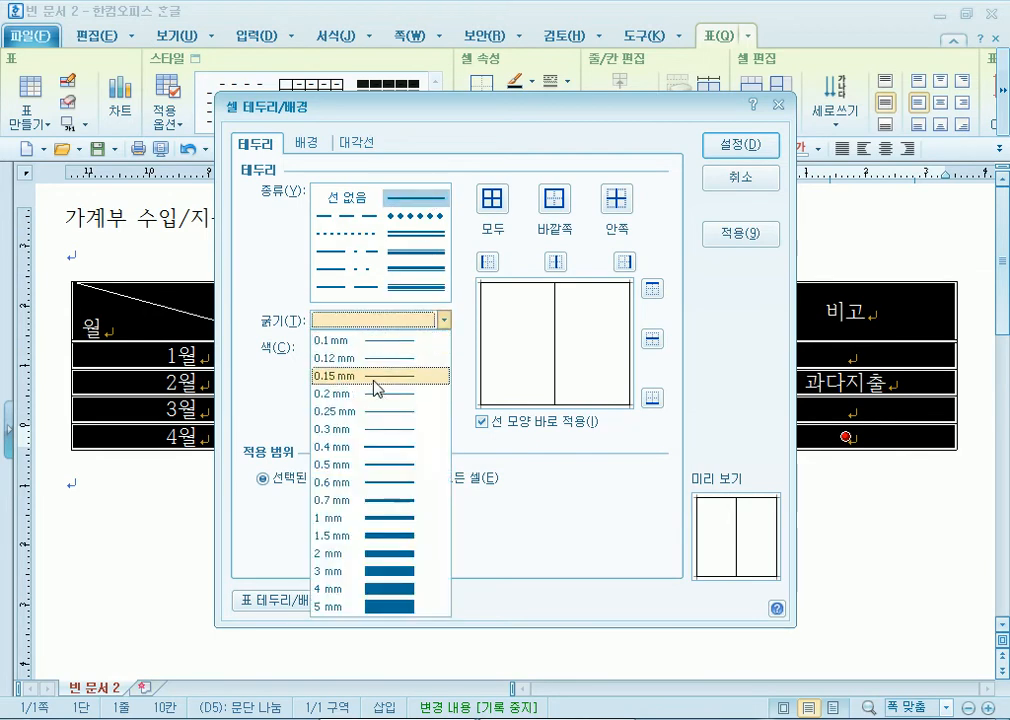
left_click(362, 470)
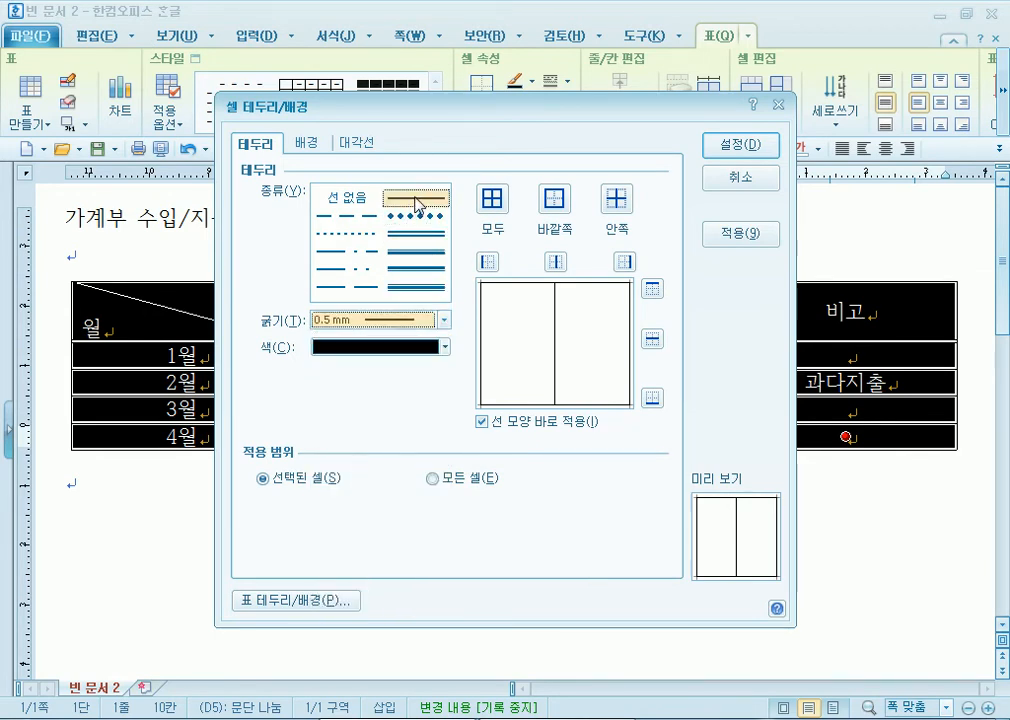
left_click(553, 202)
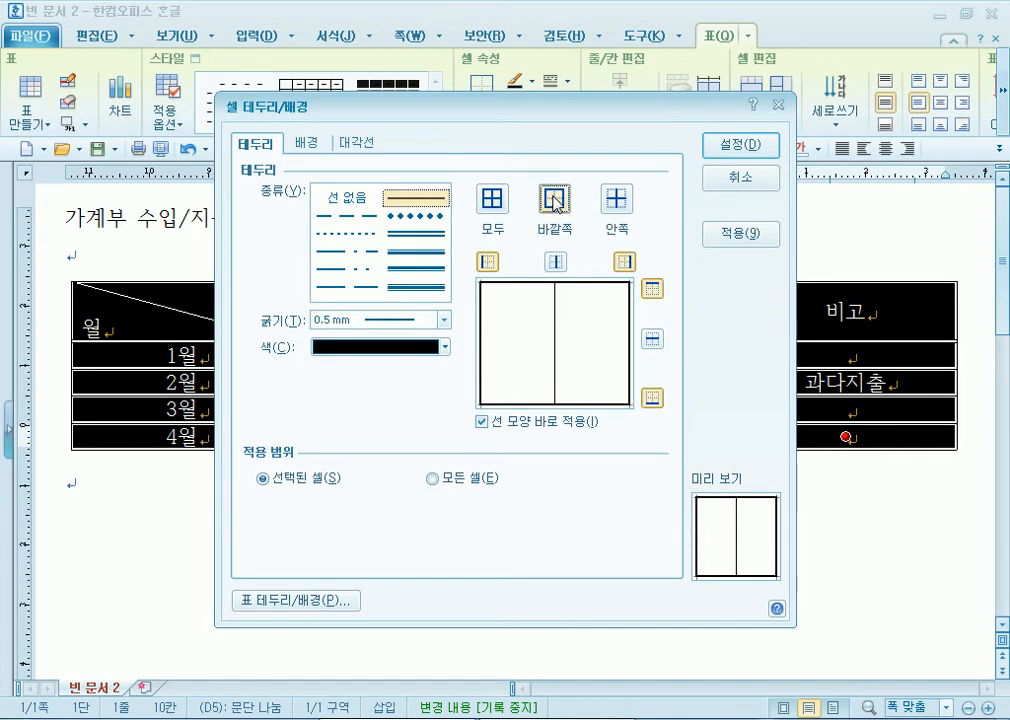
left_click_drag(521, 121, 492, 510)
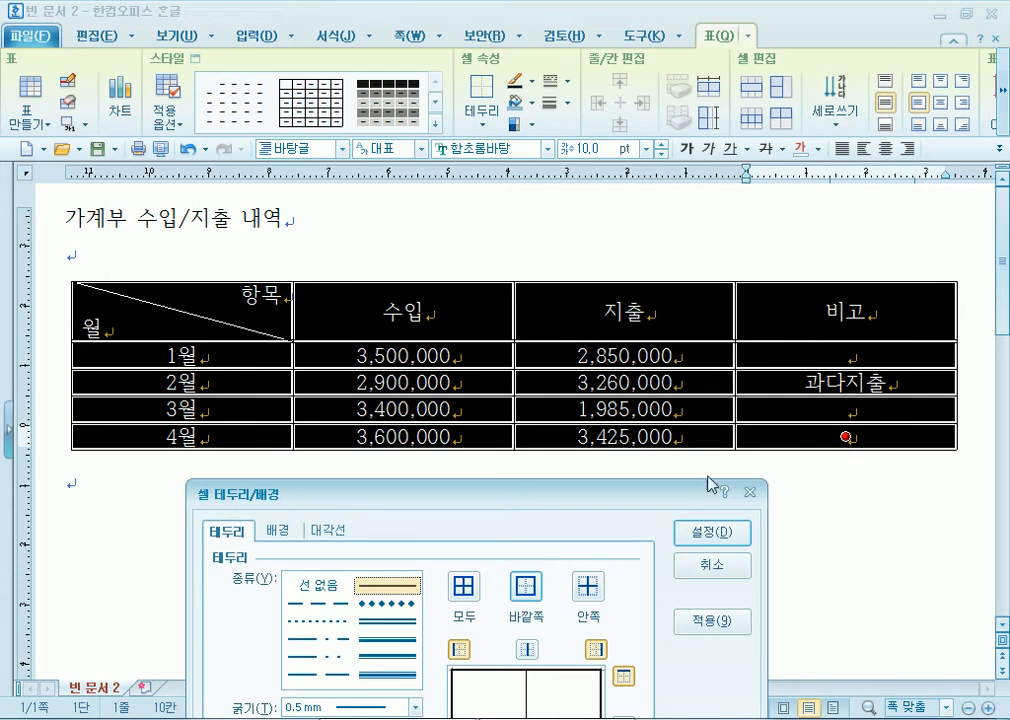
left_click_drag(518, 492, 565, 28)
left_click(572, 121)
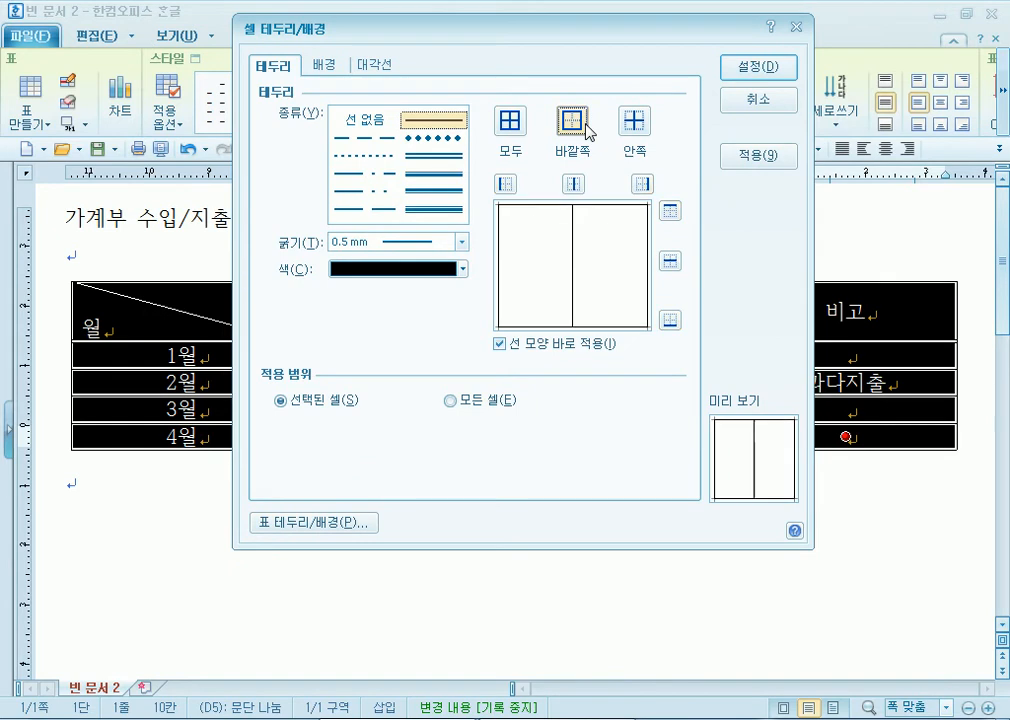
left_click(766, 68)
left_click(667, 228)
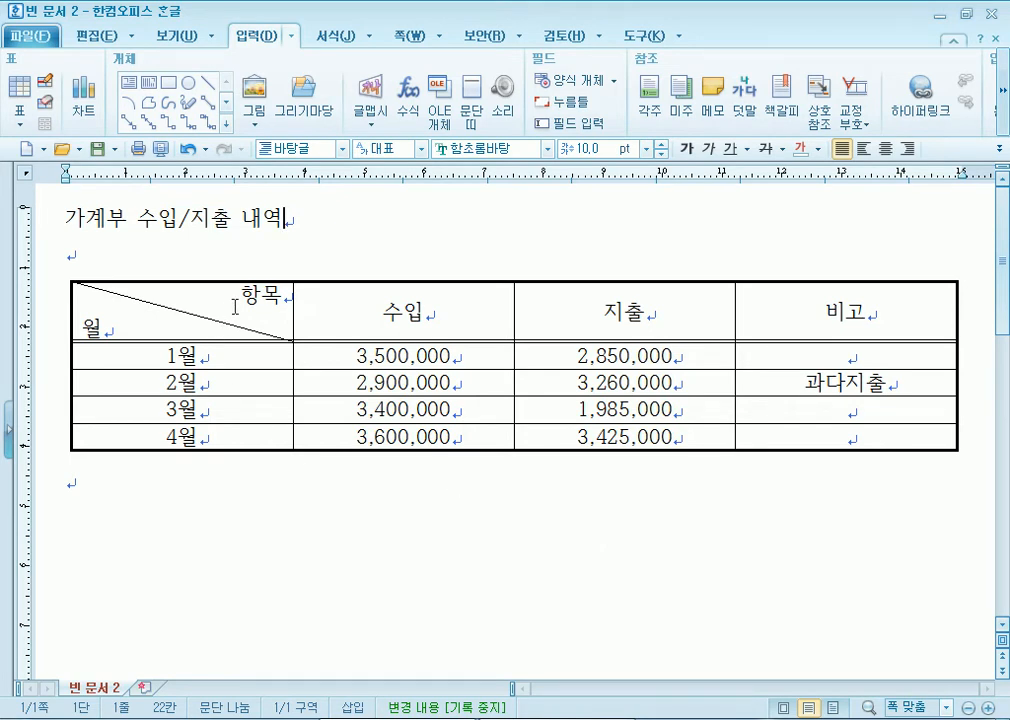
Step: Apply a 0.5 mm double line to the right border of the first column, from 항목/월 to 4월
left_click_drag(237, 304, 249, 436)
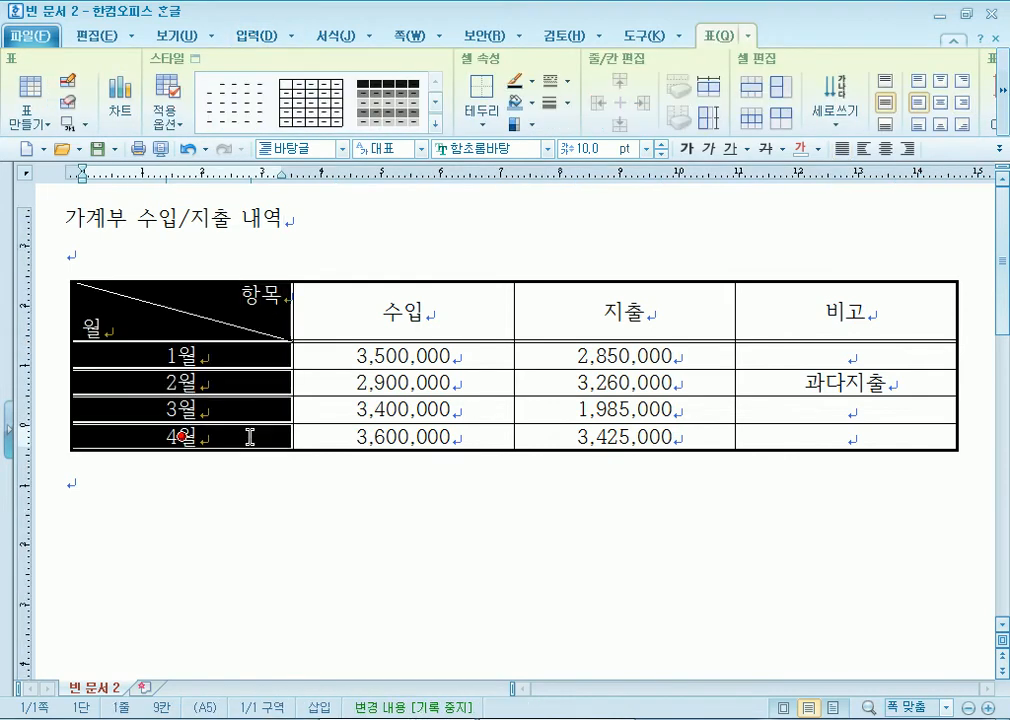
left_click(254, 494)
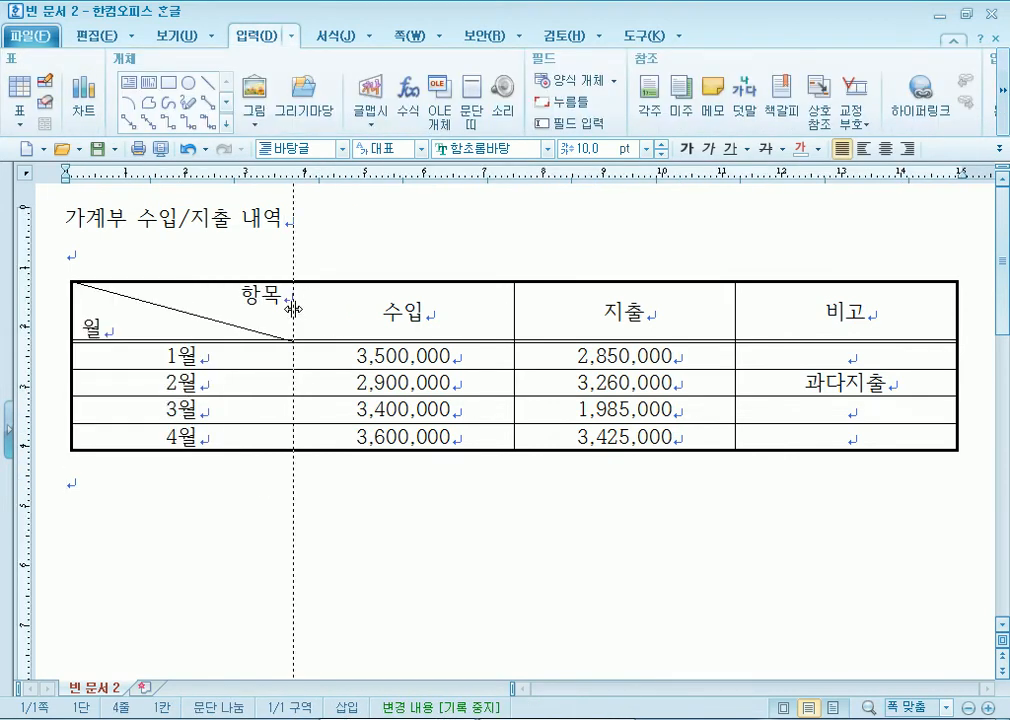
left_click_drag(235, 300, 240, 428)
key("l")
left_click(408, 232)
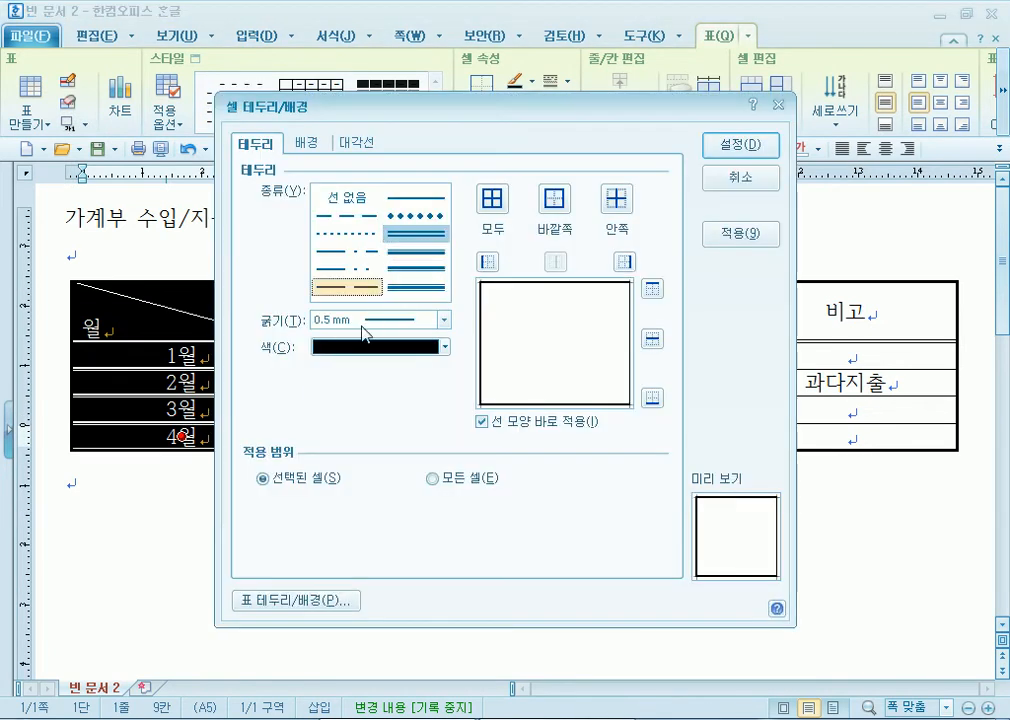
left_click(624, 262)
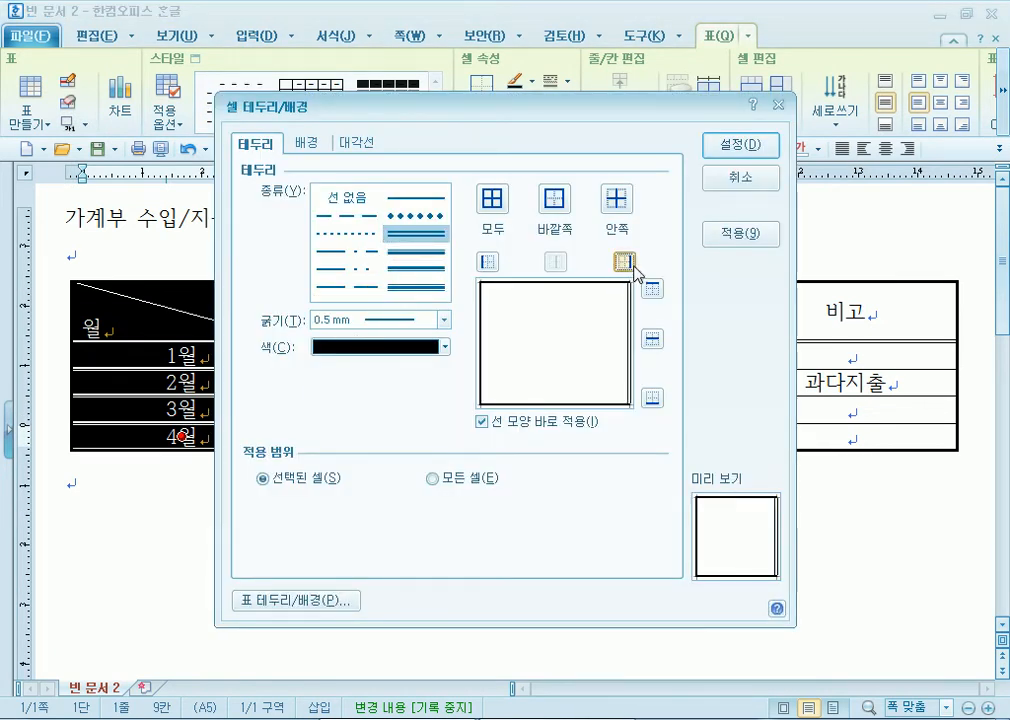
left_click_drag(568, 121, 738, 85)
left_click(798, 221)
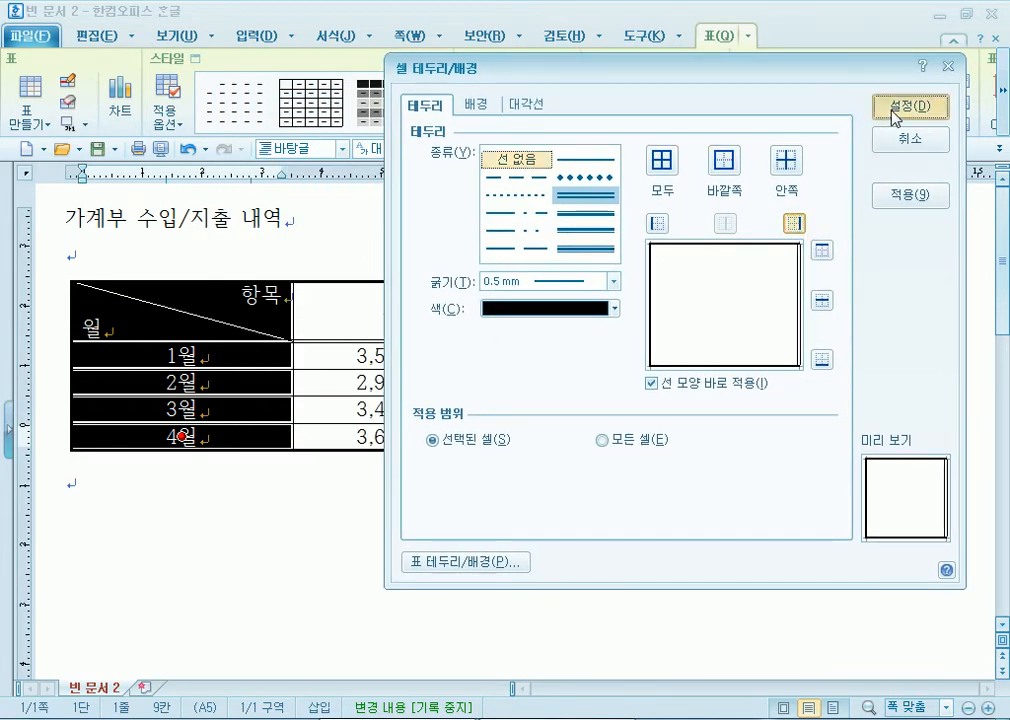
left_click(893, 106)
left_click(478, 471)
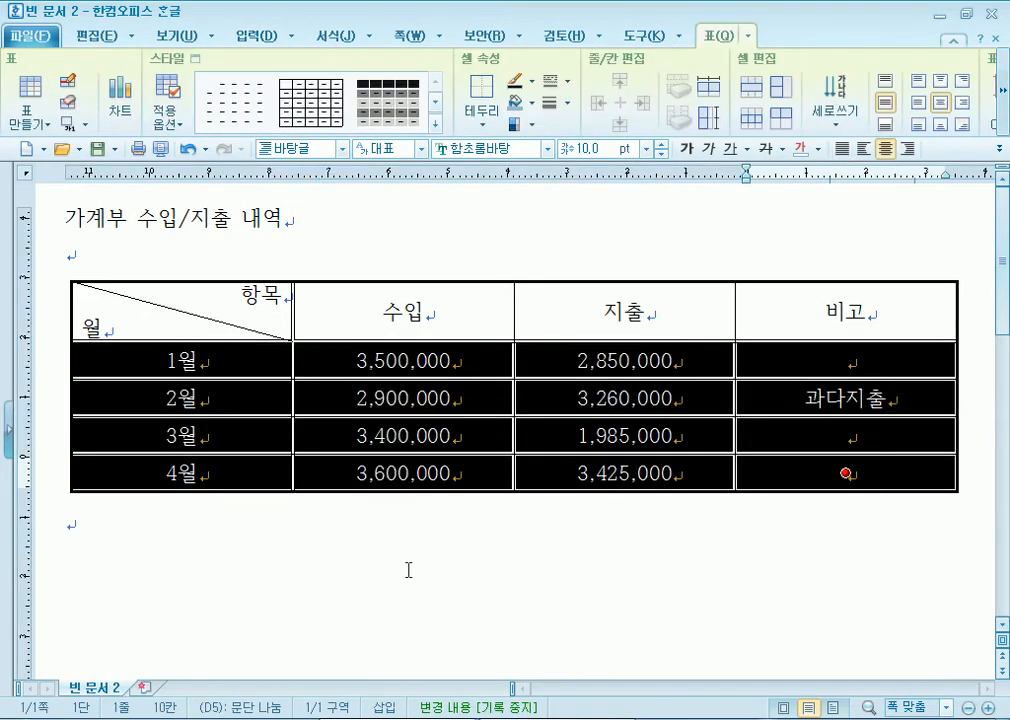
Step: Reduce the height of the 1월 to 4월 rows to the minimum and deselect them
key("ctrl+Up")
key("ctrl+Up")
key("ctrl+Up")
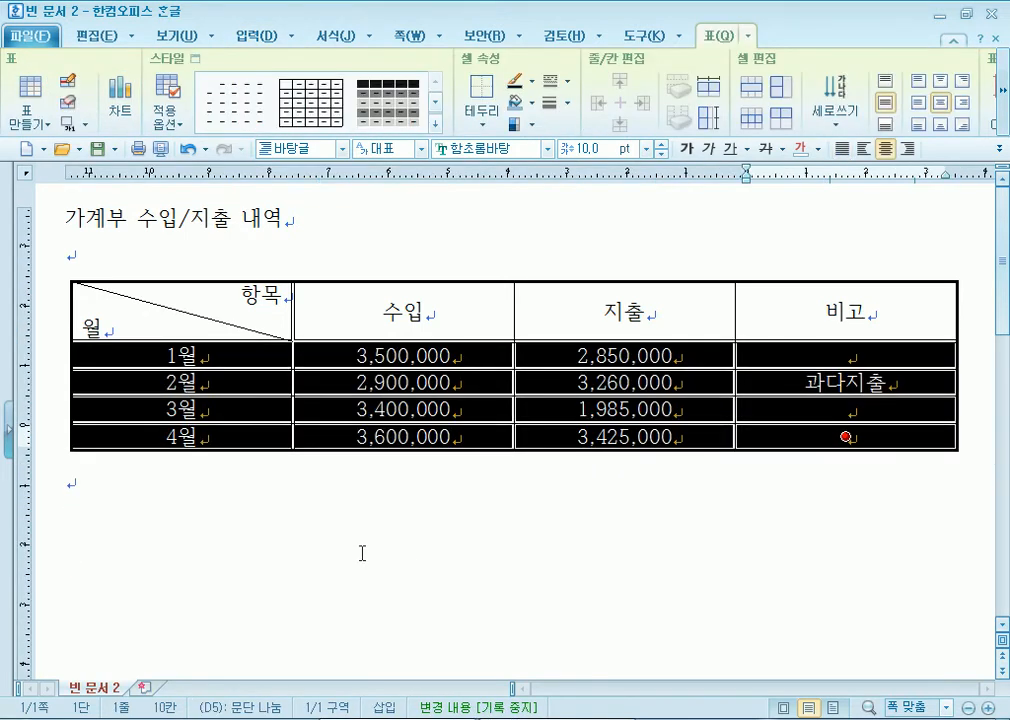
left_click(362, 553)
Step: Increase the height of the 1월 to 4월 rows to roughly double, and reduce it partway again
left_click_drag(265, 357, 844, 442)
key("ctrl+Down")
key("ctrl+Down")
key("ctrl+Down")
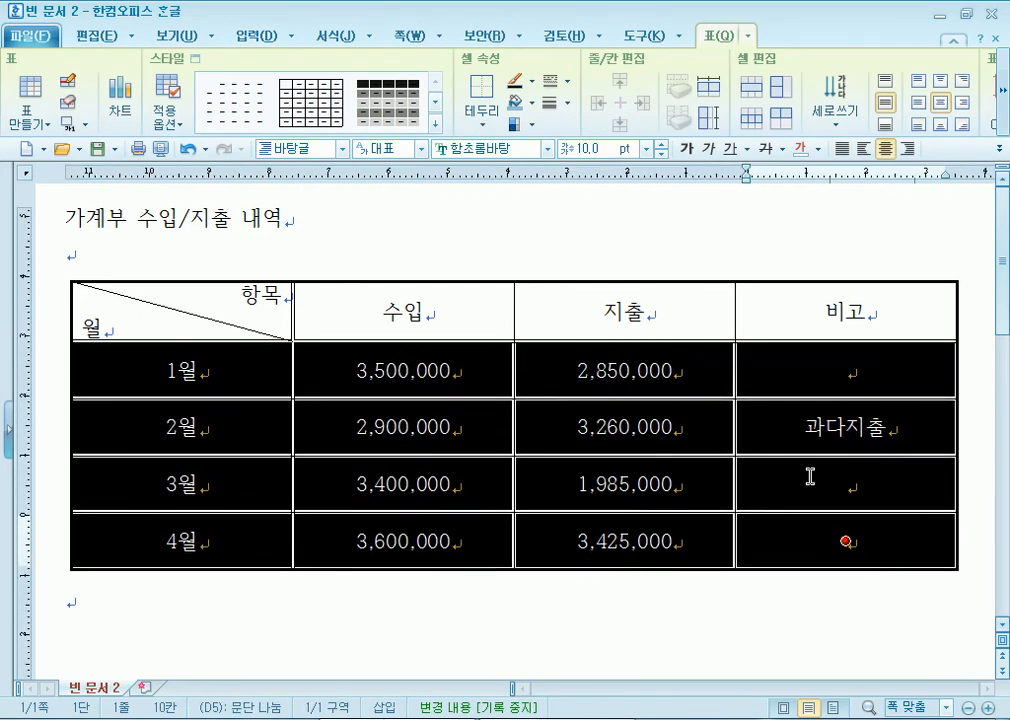
key("ctrl+Up")
key("ctrl+Up")
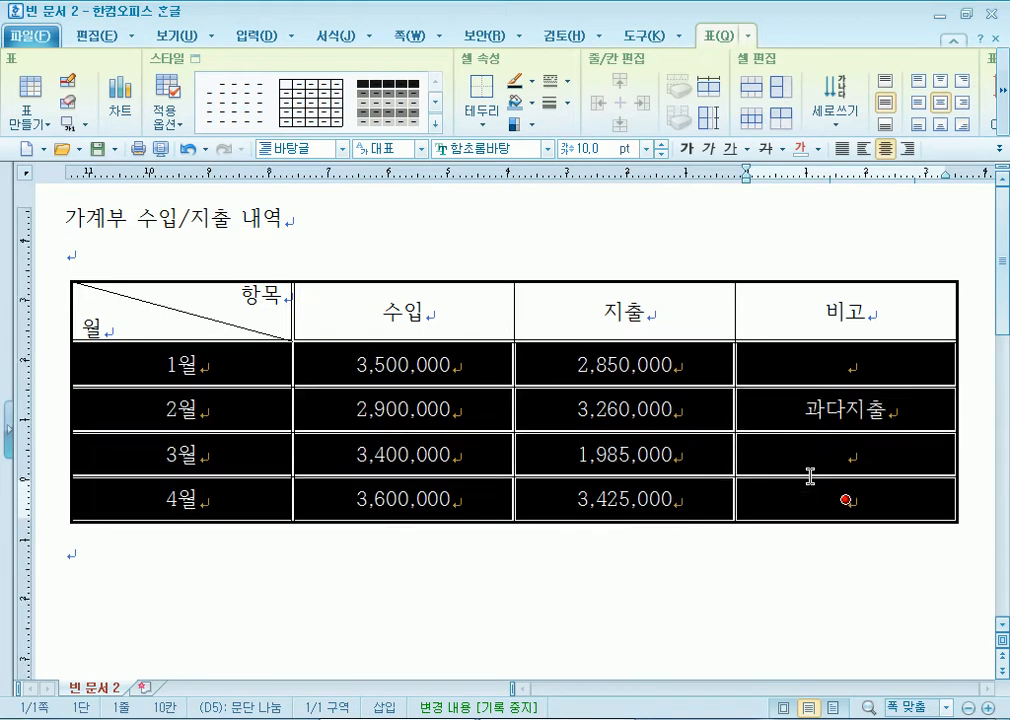
left_click(408, 552)
Step: Stretch the selected 1월 to 4월 rows evenly to a larger height and undo the change
left_click_drag(270, 365, 778, 505)
left_click_drag(492, 520, 486, 616)
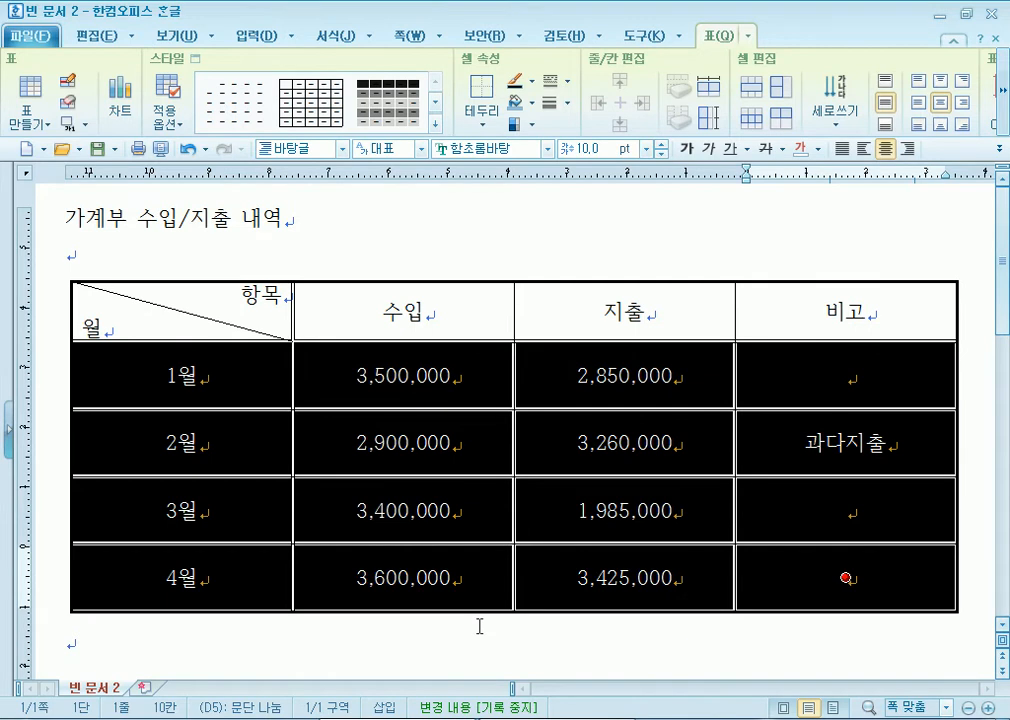
key("ctrl+z")
Step: Resize the 1월 to 4월 rows evenly together, trying smaller and larger heights and settling on a medium one
left_click_drag(272, 394, 800, 500)
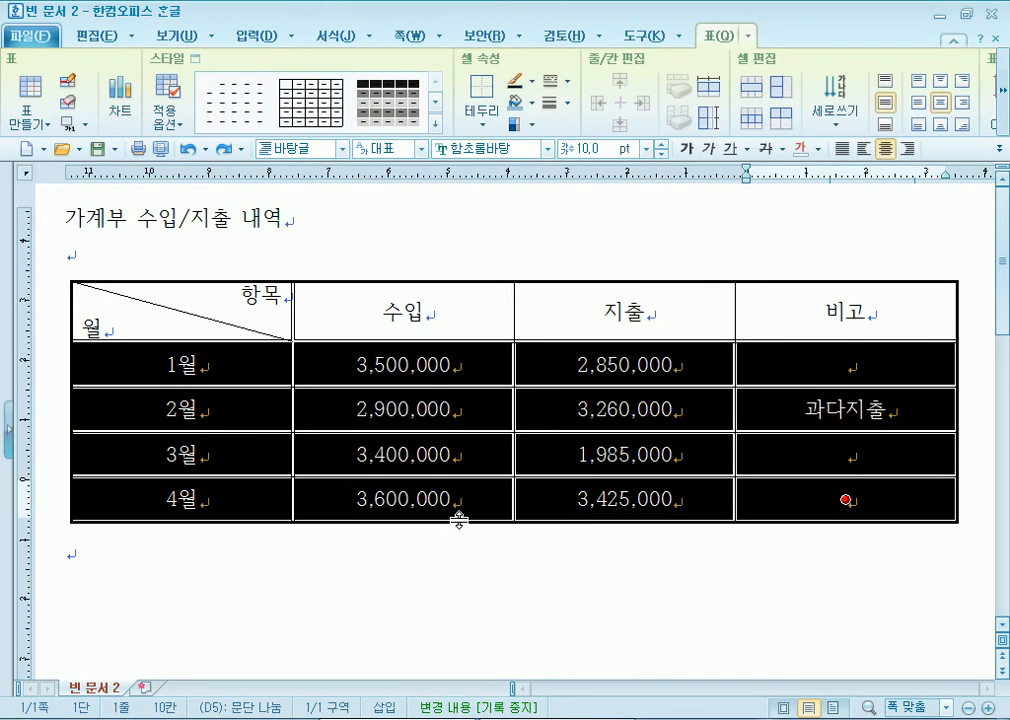
left_click_drag(459, 519, 462, 471)
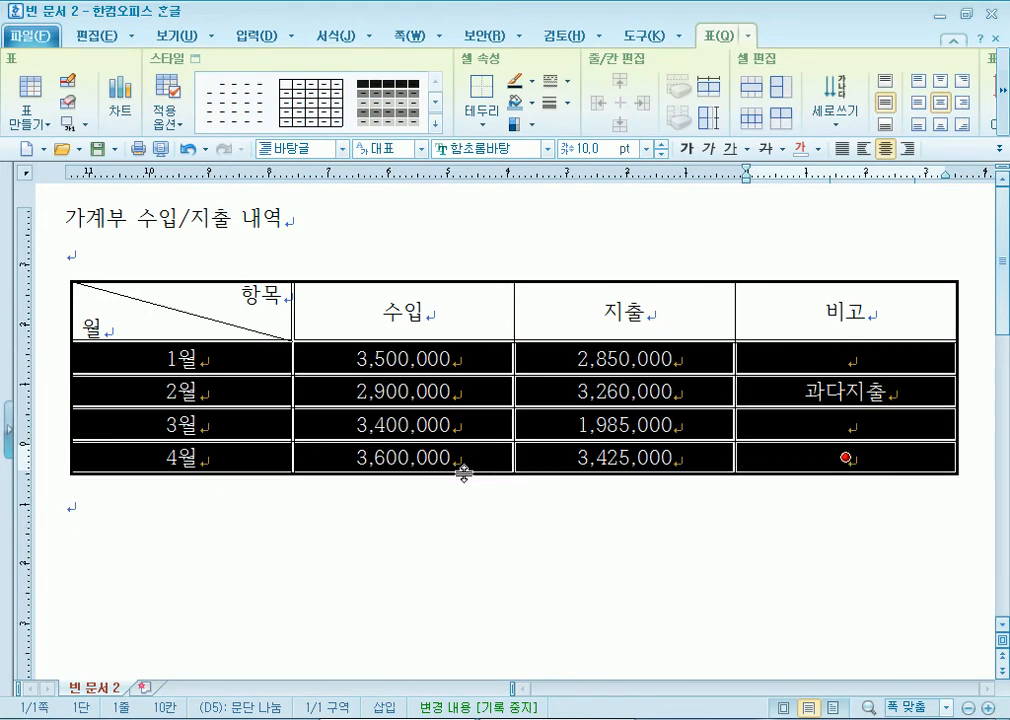
left_click_drag(465, 563, 464, 569)
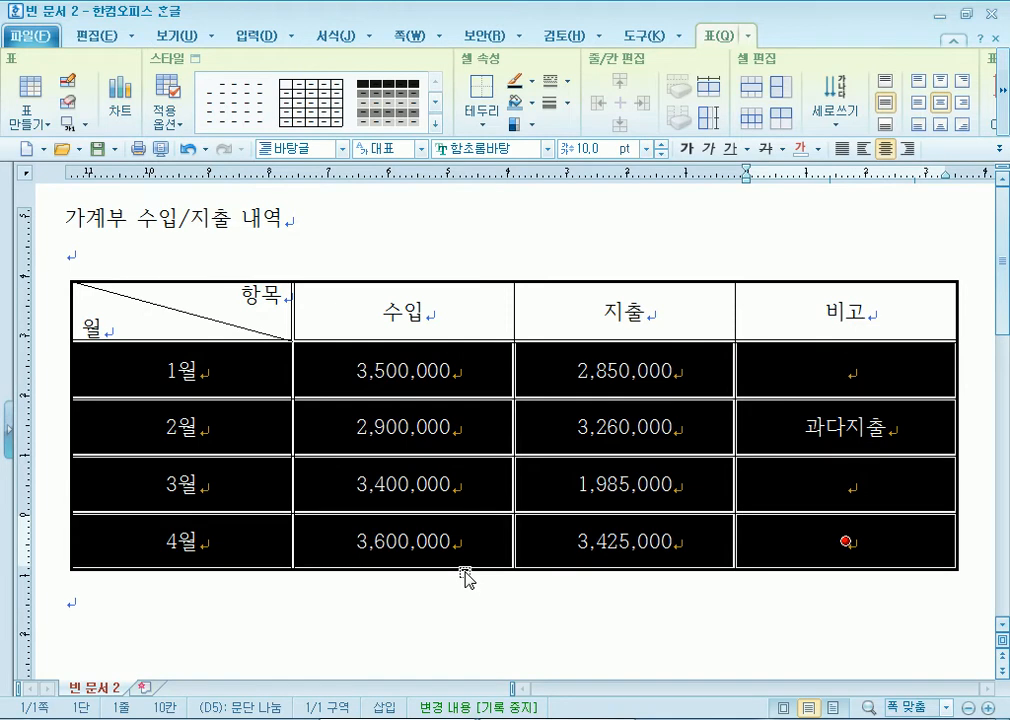
left_click_drag(468, 518, 470, 503)
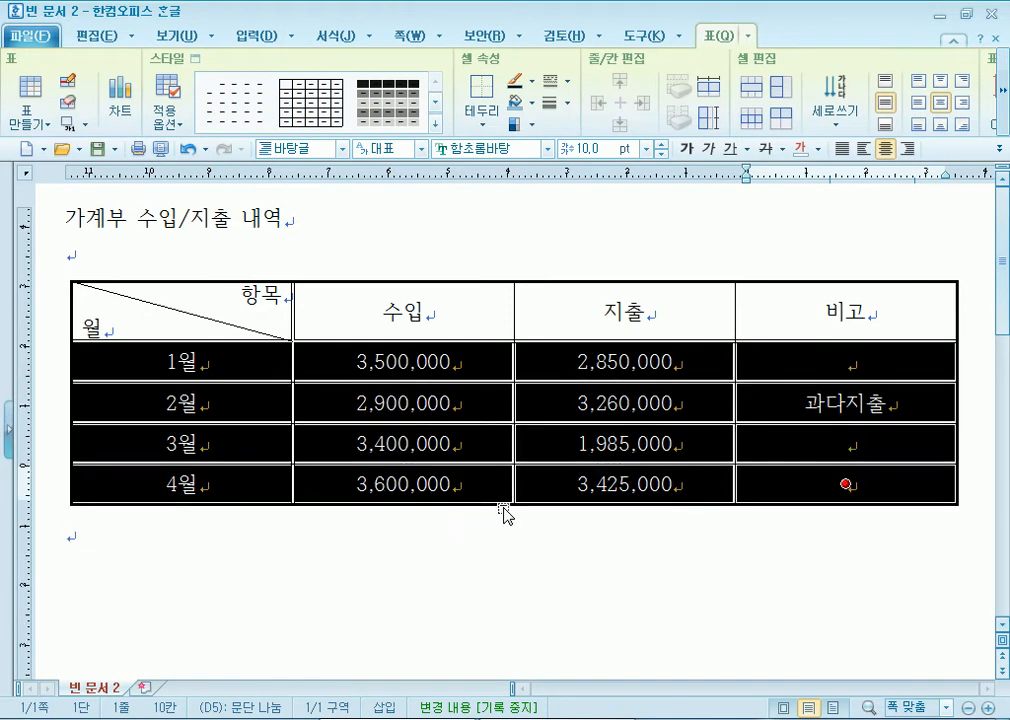
Step: Select the table as an object and shrink its overall height until the month rows are at their minimum
left_click(503, 506)
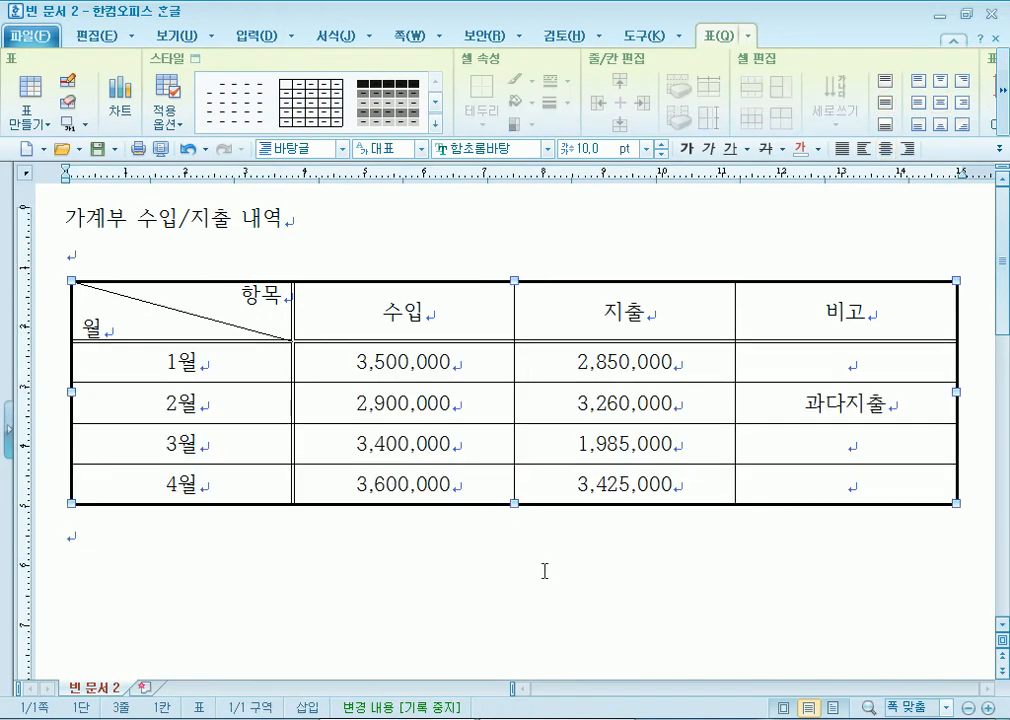
left_click(372, 541)
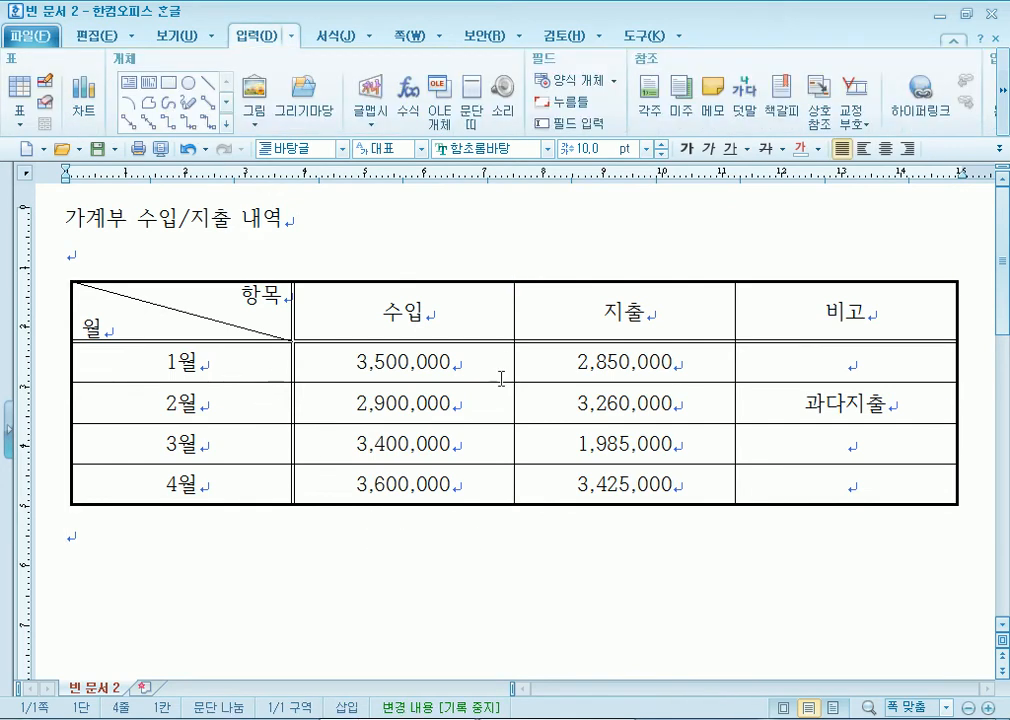
left_click(243, 356)
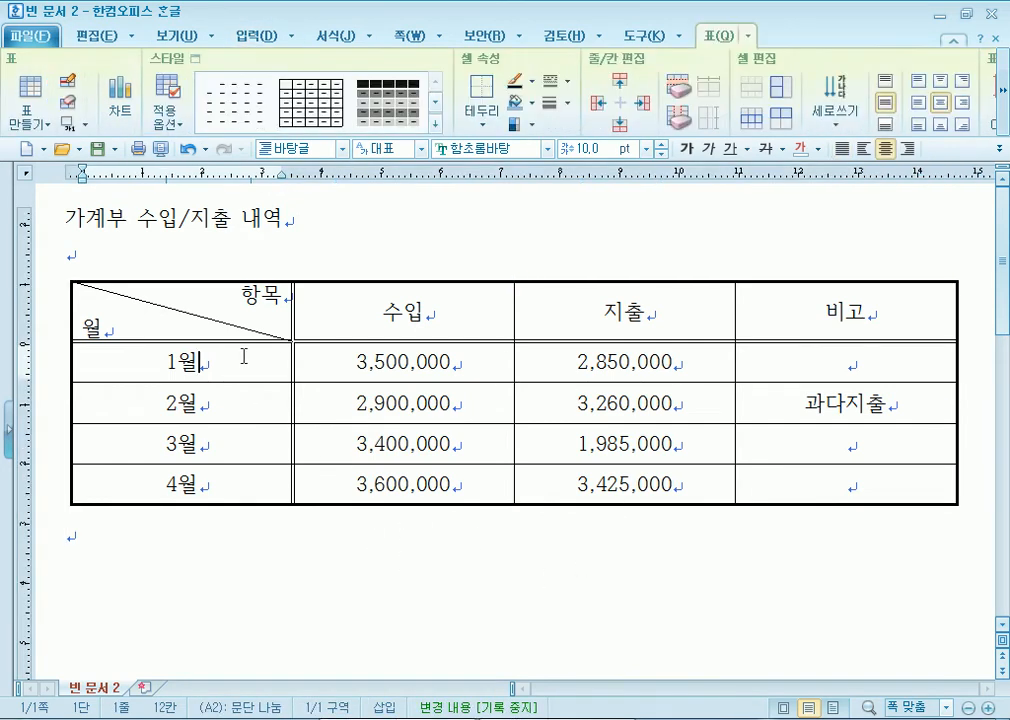
left_click(384, 508)
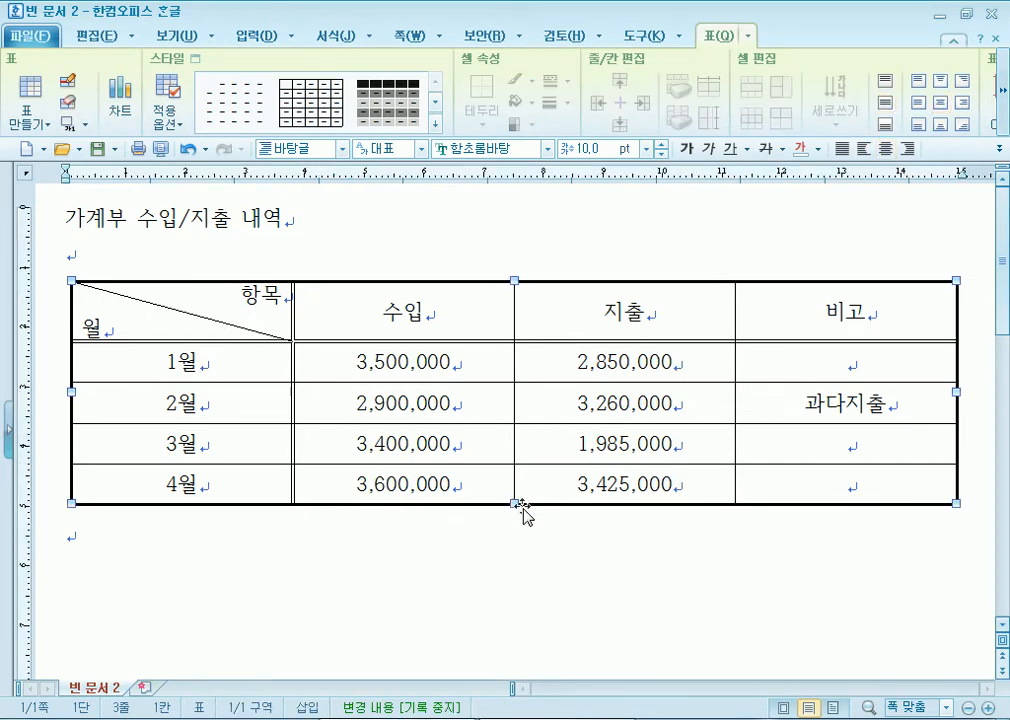
left_click_drag(514, 504, 521, 372)
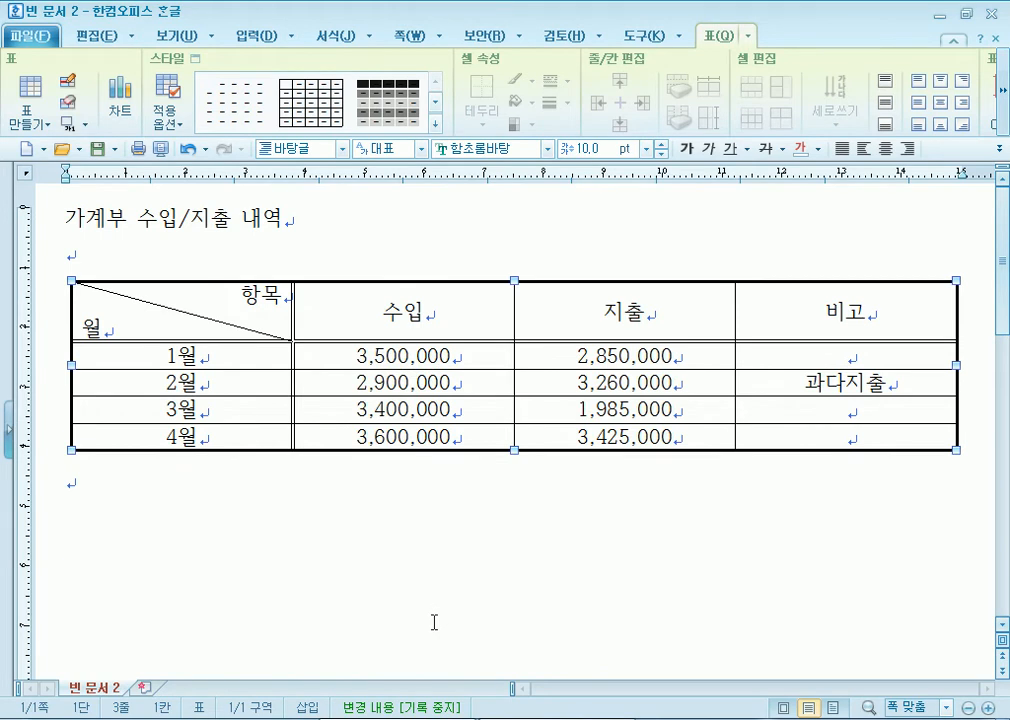
left_click(429, 615)
Step: Create a column chart from the month, 수입 and 지출 columns of the table, including the header row
left_click_drag(262, 320, 579, 446)
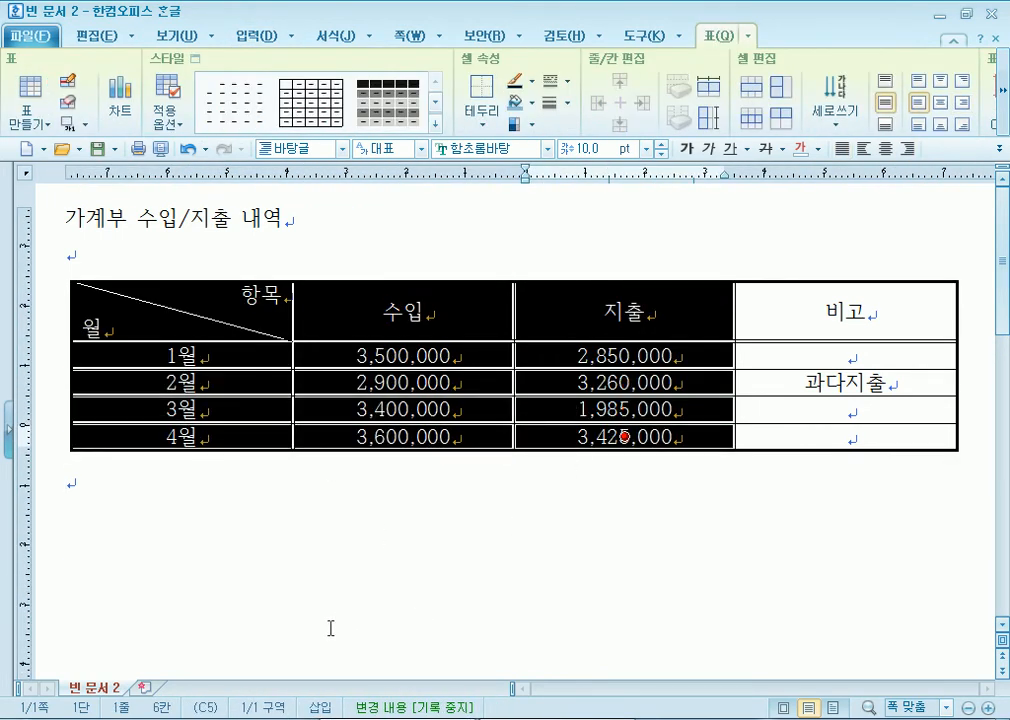
left_click(280, 640)
left_click_drag(124, 318, 602, 450)
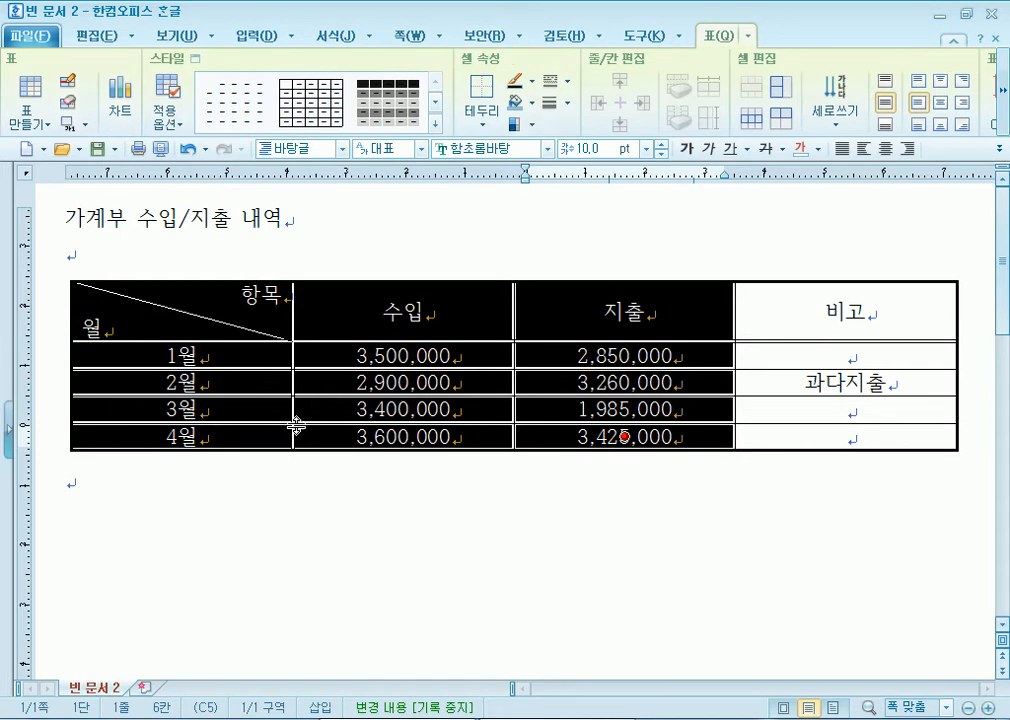
left_click(271, 484)
left_click_drag(201, 306, 625, 443)
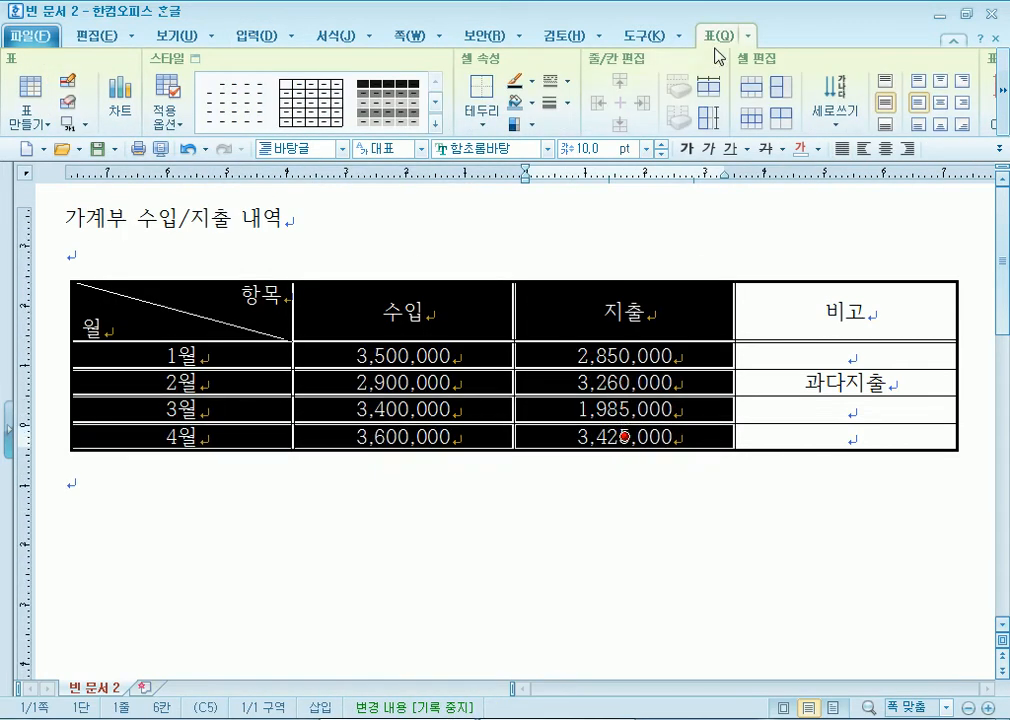
left_click(119, 115)
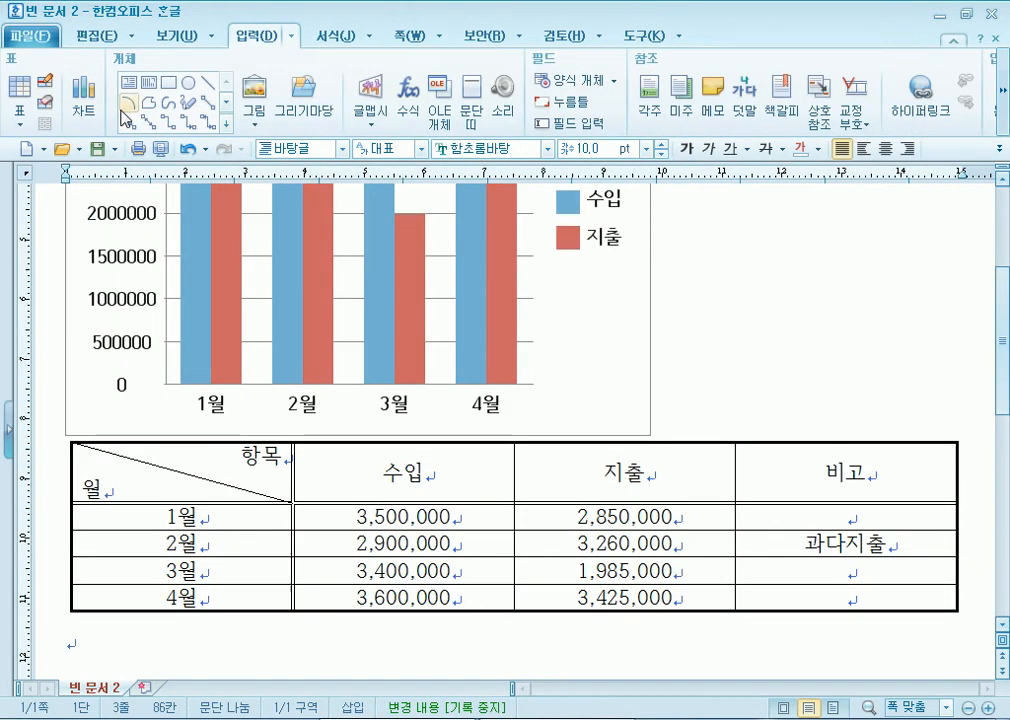
scroll(250, 480, "up", 5)
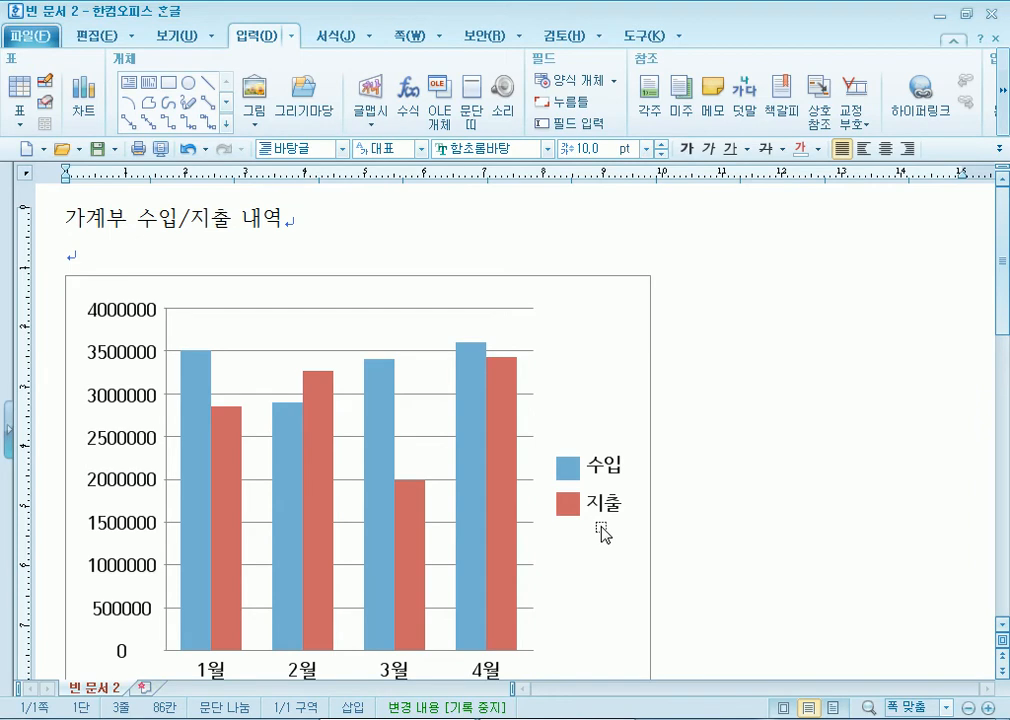
left_click(816, 437)
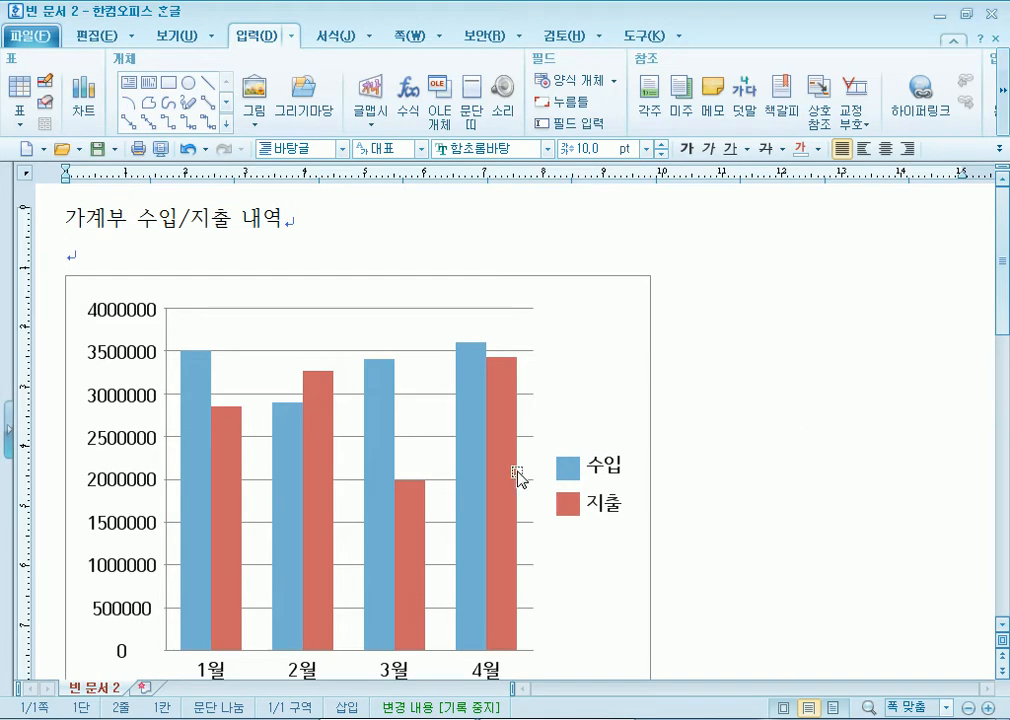
Step: Move the chart below the table, leaving a small gap under the 4월 row
scroll(748, 440, "down", 5)
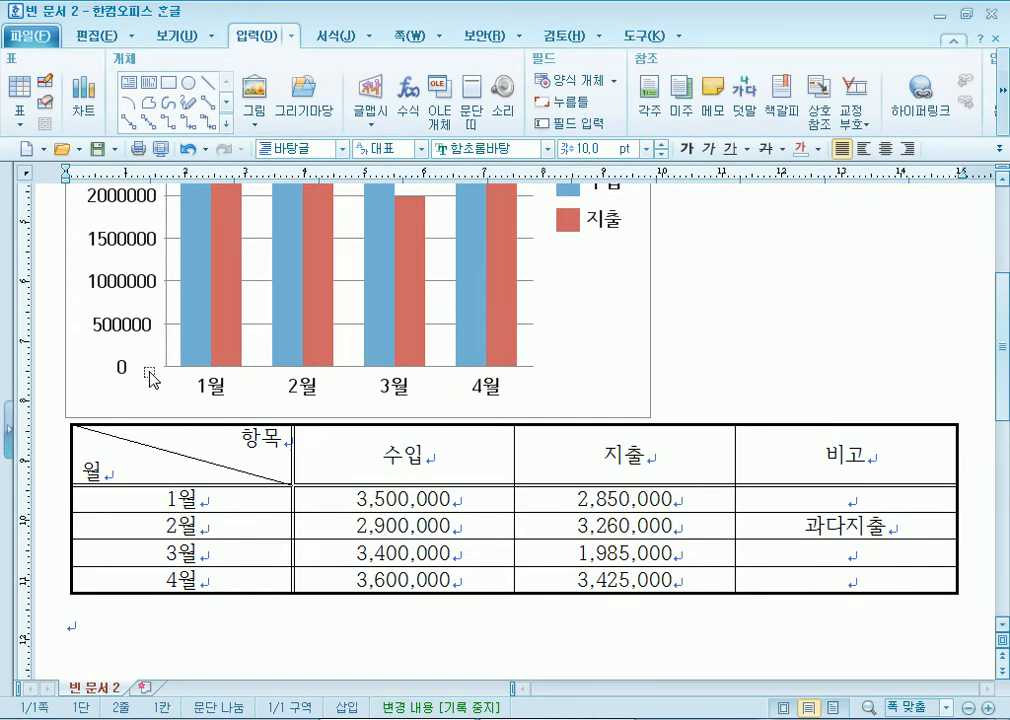
scroll(358, 603, "down", 3)
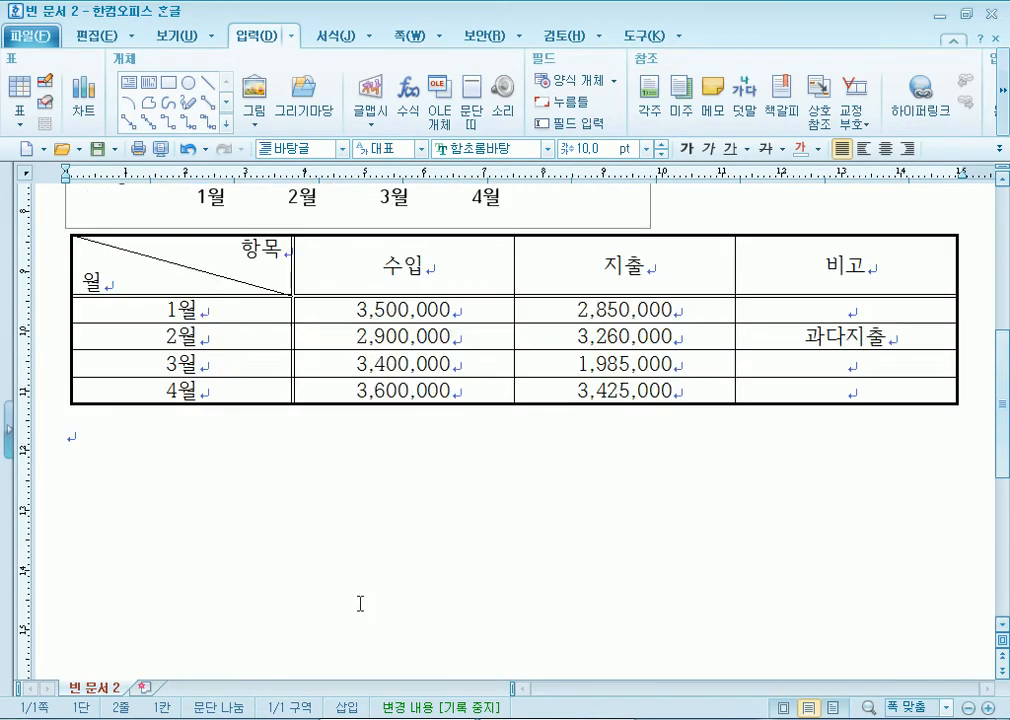
scroll(509, 429, "up", 2)
left_click(577, 300)
left_click_drag(591, 343, 627, 478)
scroll(84, 398, "up", 2)
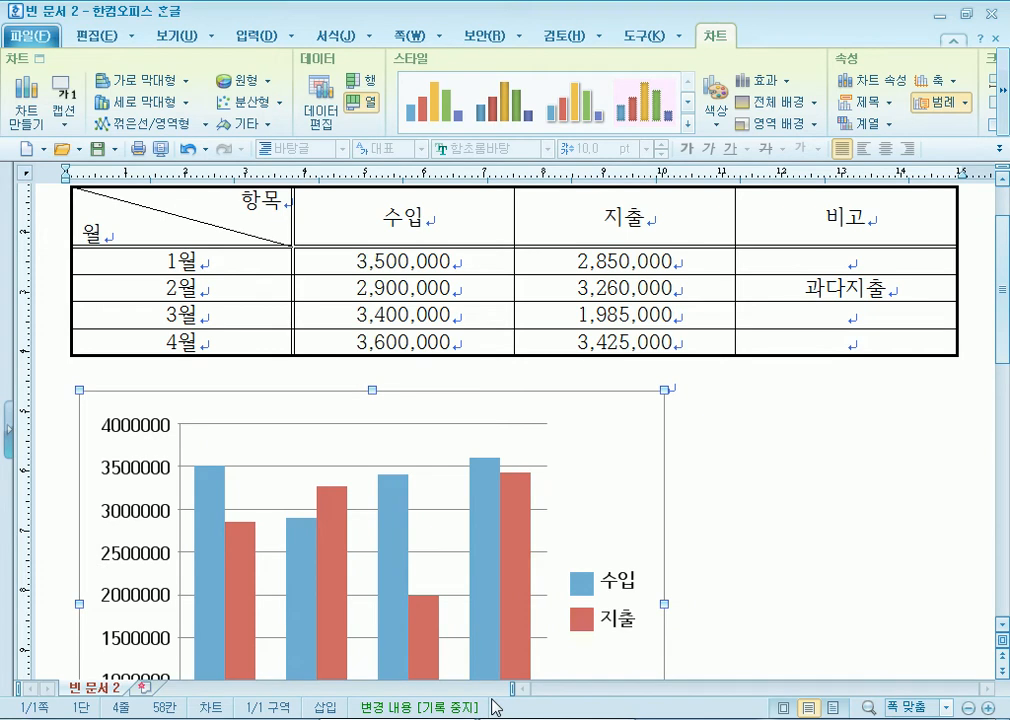
left_click(845, 568)
left_click_drag(618, 490, 604, 530)
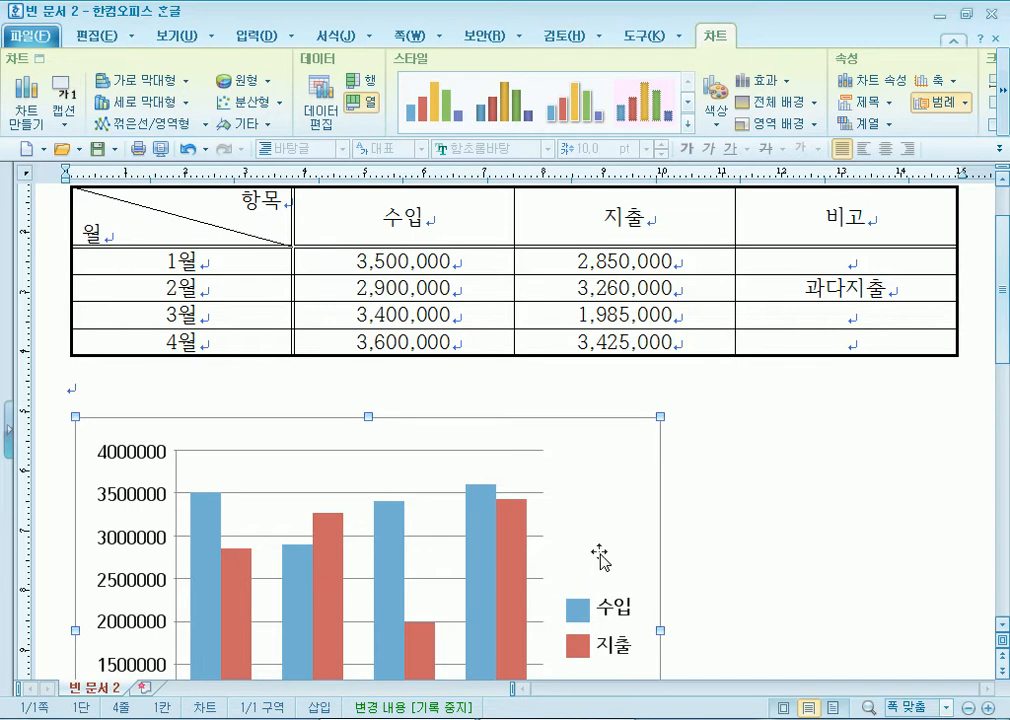
Step: Select the chart below the table and delete it
left_click(706, 469)
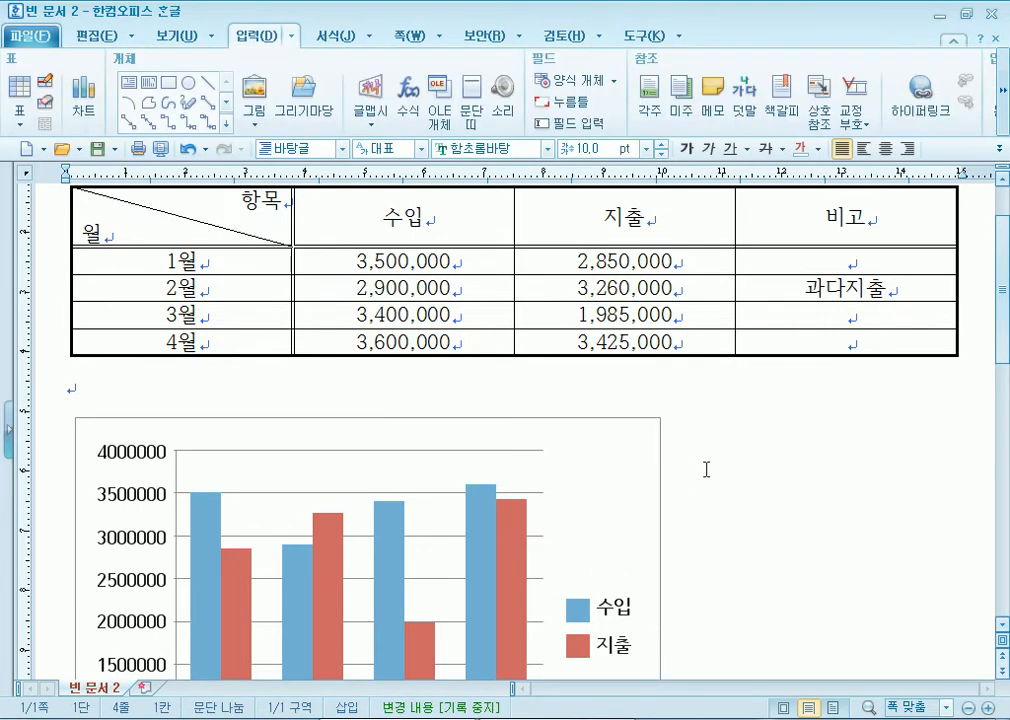
left_click(638, 484)
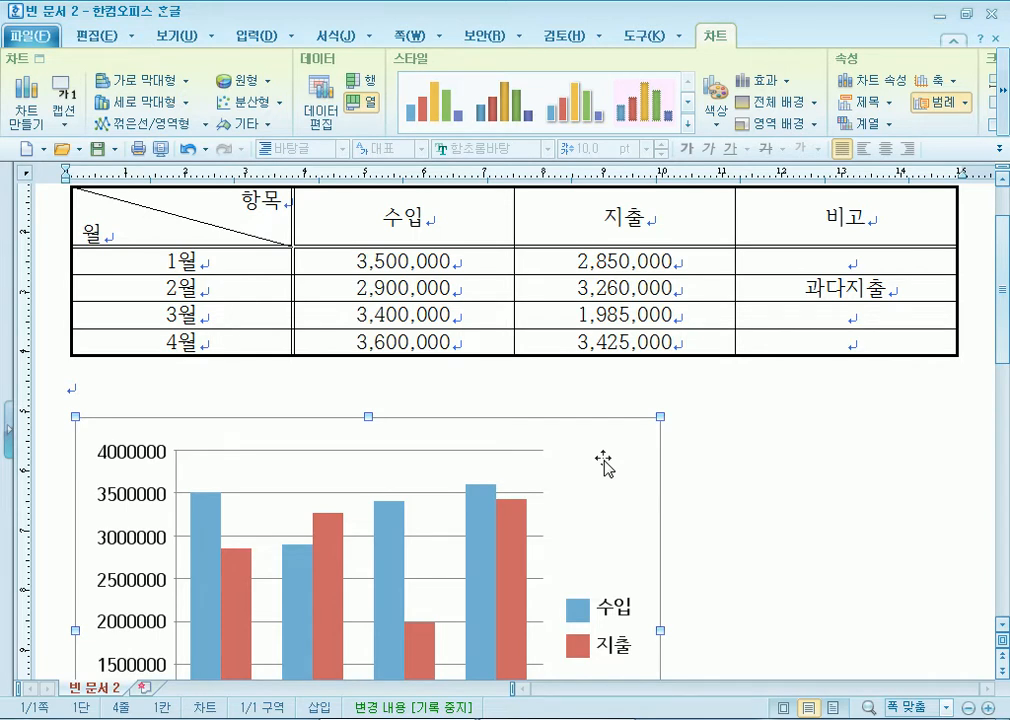
left_click(780, 458)
left_click(597, 487)
key("Delete")
Step: Create a new column chart from the month, 수입 and 지출 columns, from the header through the 4월 row
left_click_drag(189, 293, 594, 444)
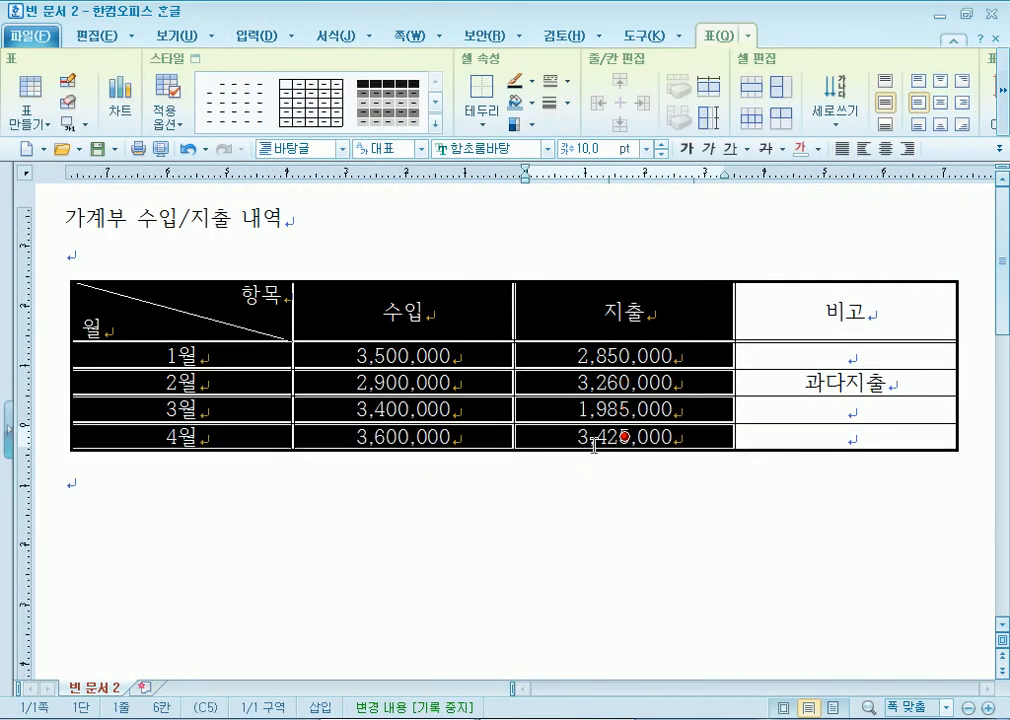
left_click(121, 92)
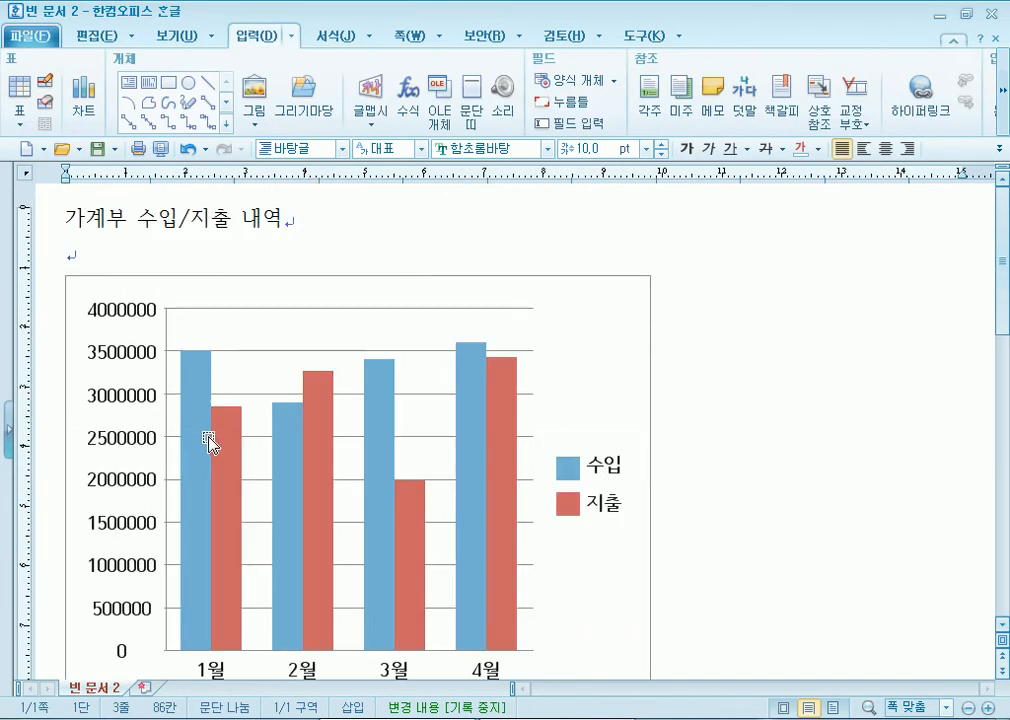
scroll(379, 340, "down", 5)
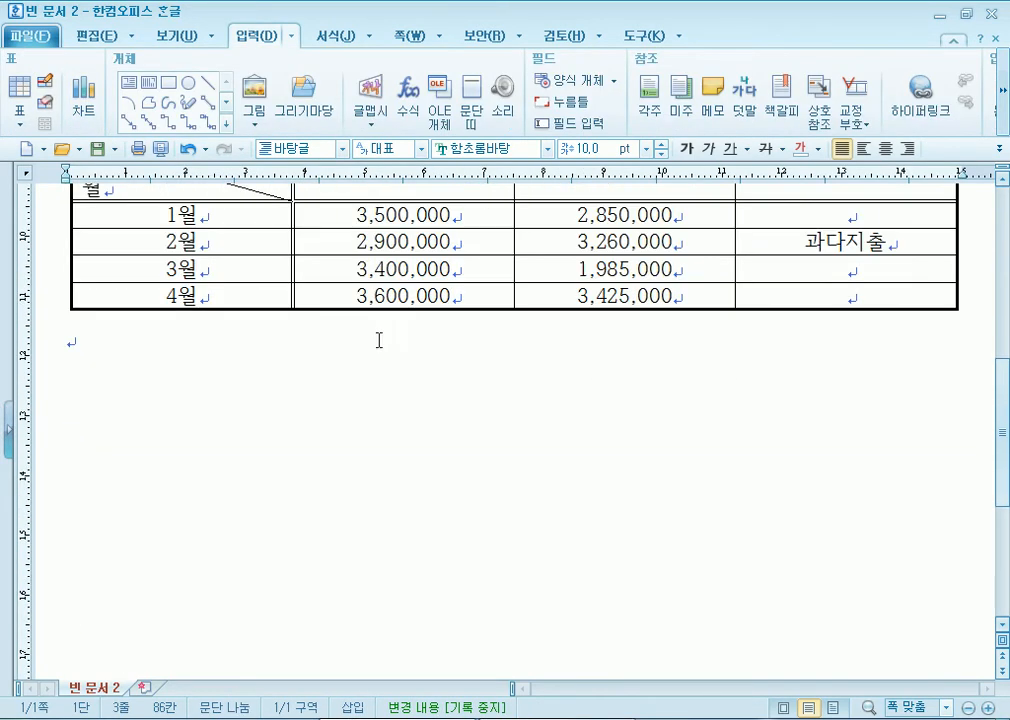
scroll(300, 330, "up", 2)
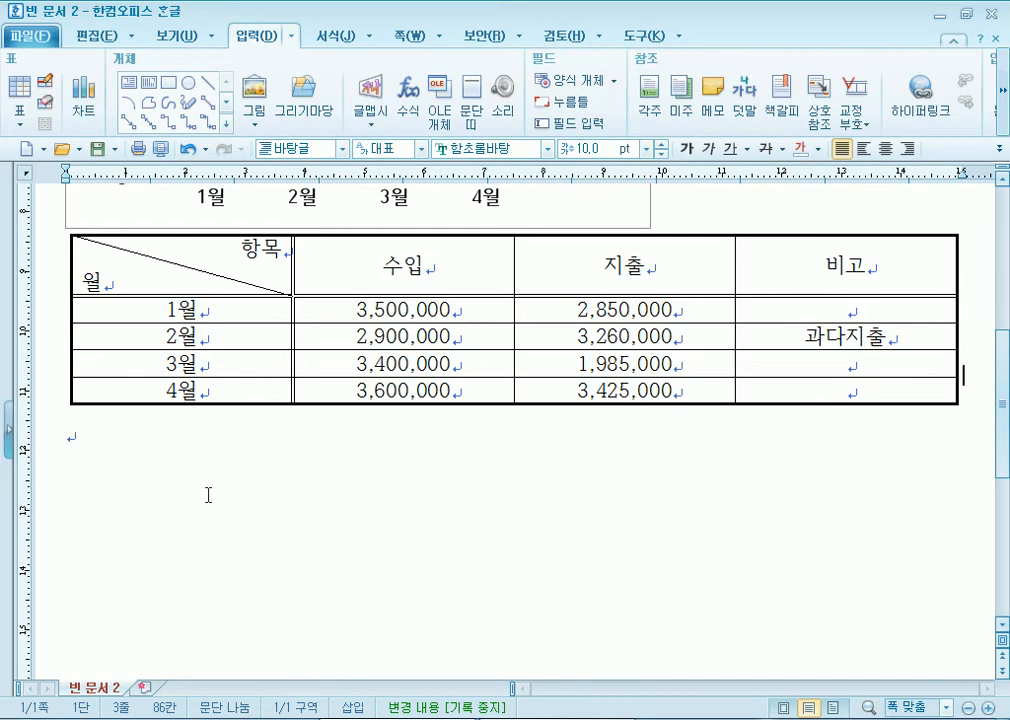
Step: Move the new chart just below the table and line up its left edge with the table's left border
left_click(543, 212)
left_click_drag(543, 212, 546, 471)
scroll(330, 505, "up", 3)
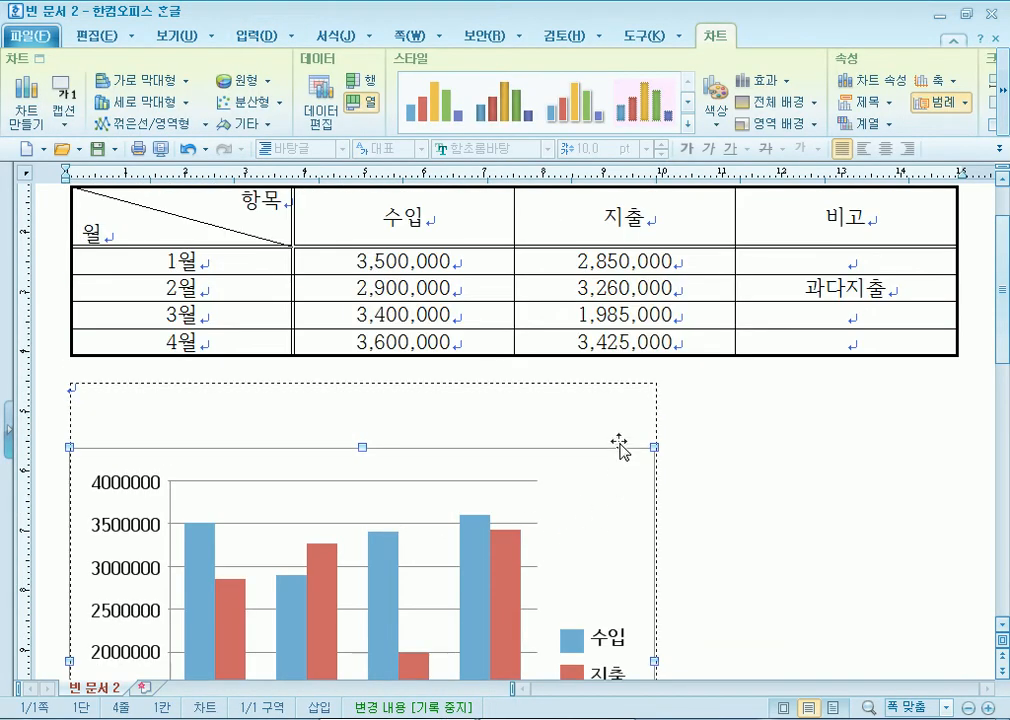
mouse_move(620, 450)
left_mouse_down()
mouse_move(615, 487)
mouse_move(681, 467)
mouse_move(681, 476)
mouse_move(604, 473)
mouse_move(609, 466)
left_mouse_up()
scroll(620, 440, "down", 5)
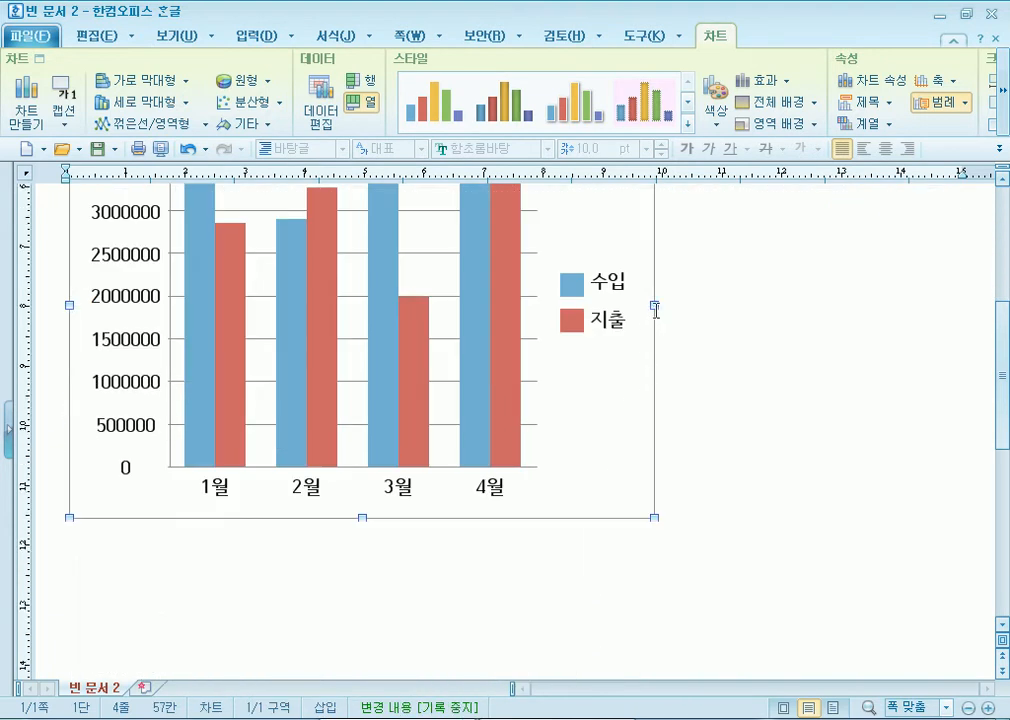
Step: Widen the chart to about 147 mm so it nearly matches the table's width
mouse_move(820, 312)
left_mouse_down()
mouse_move(863, 312)
mouse_move(836, 312)
left_mouse_up()
scroll(868, 598, "down", 2)
left_click_drag(837, 588, 951, 571)
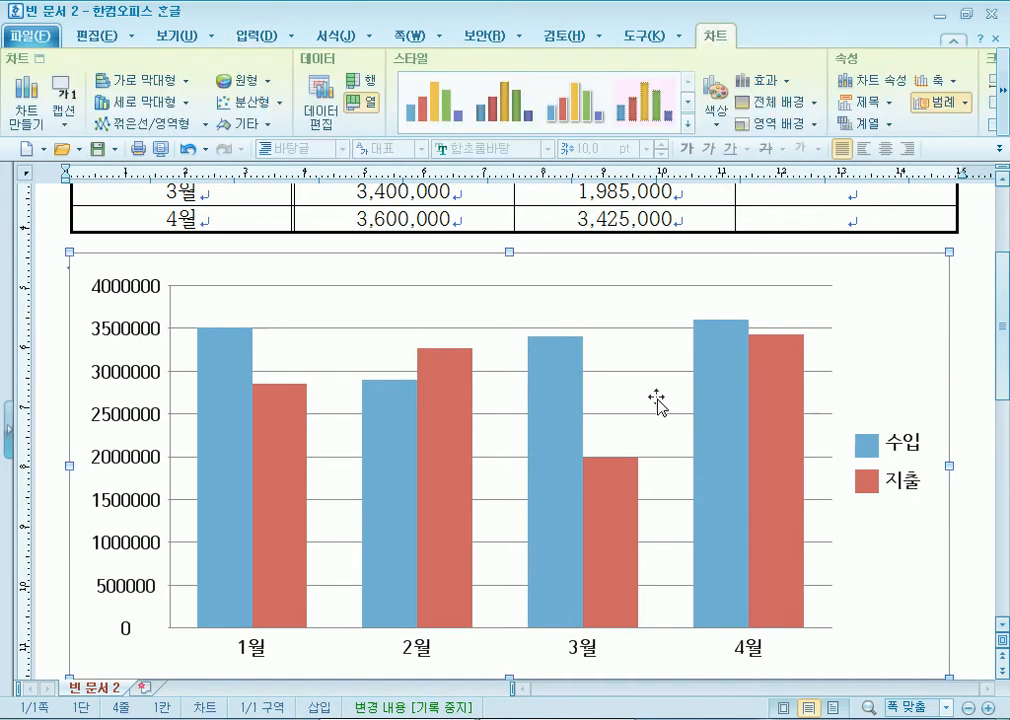
scroll(640, 410, "down", 8)
scroll(668, 283, "up", 4)
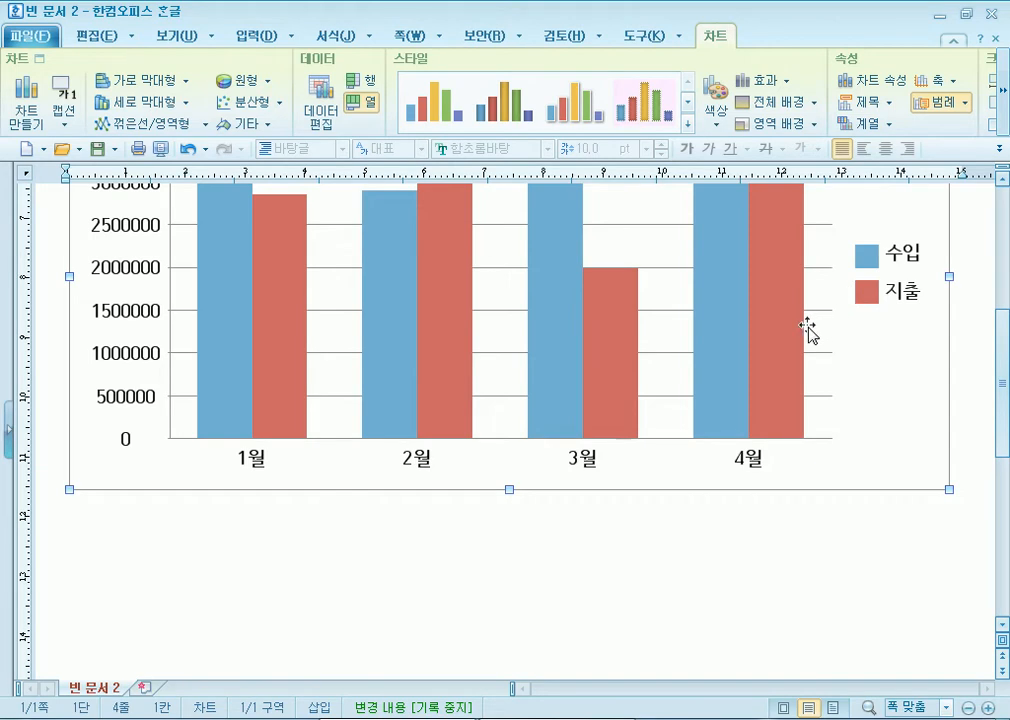
scroll(654, 365, "up", 4)
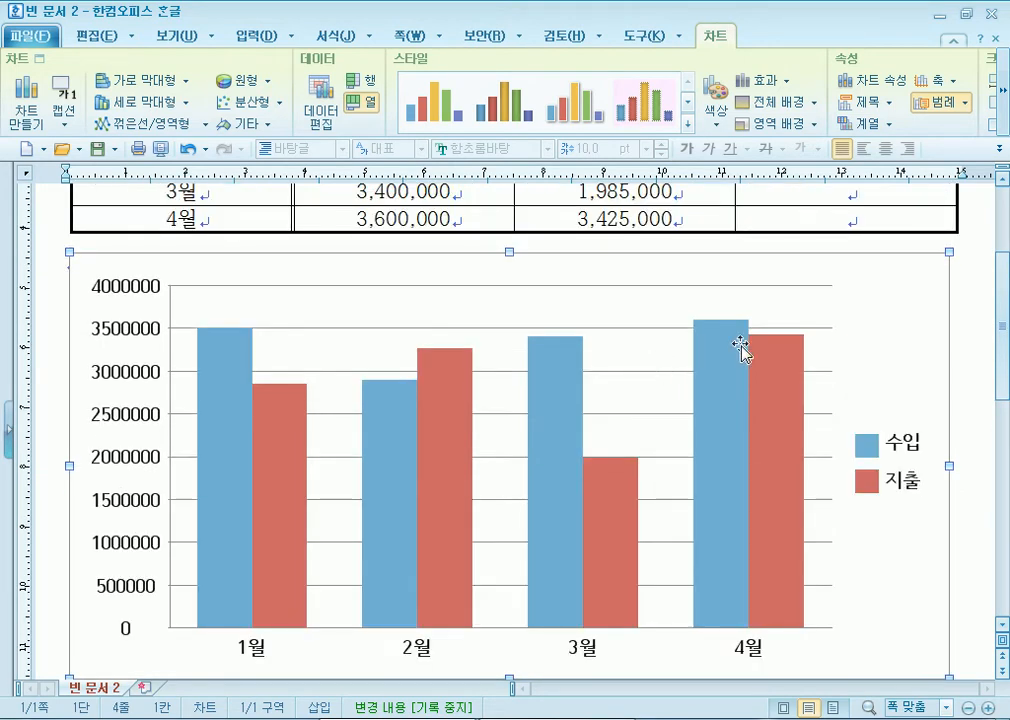
Step: Compare the chart's deselected, selected and edit states by switching between them
left_click(962, 300)
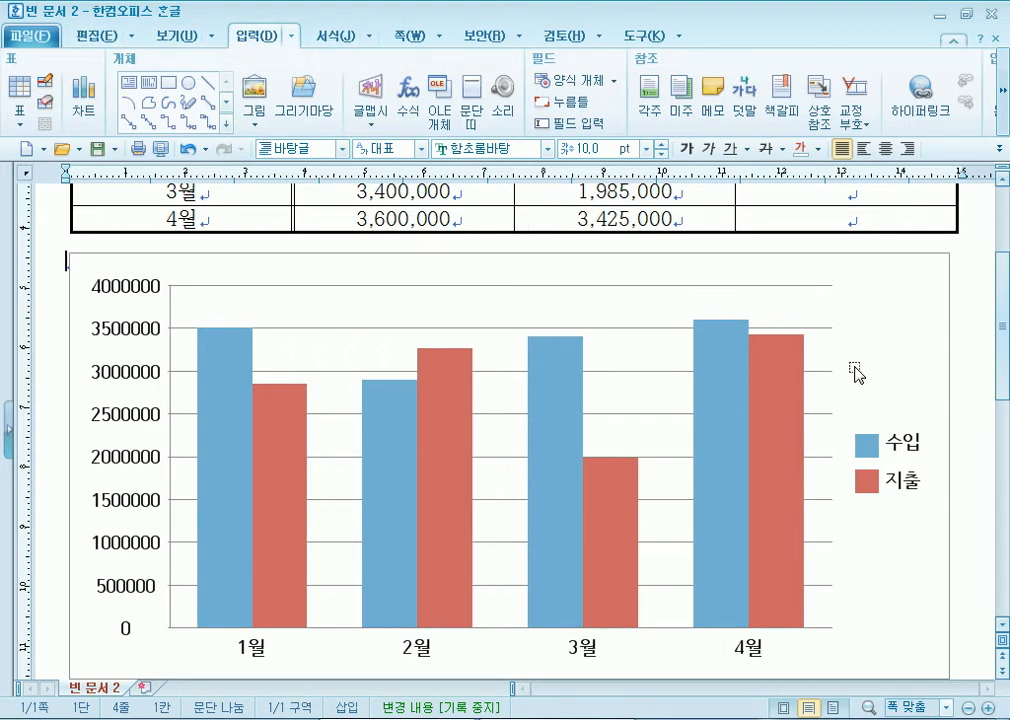
left_click(884, 336)
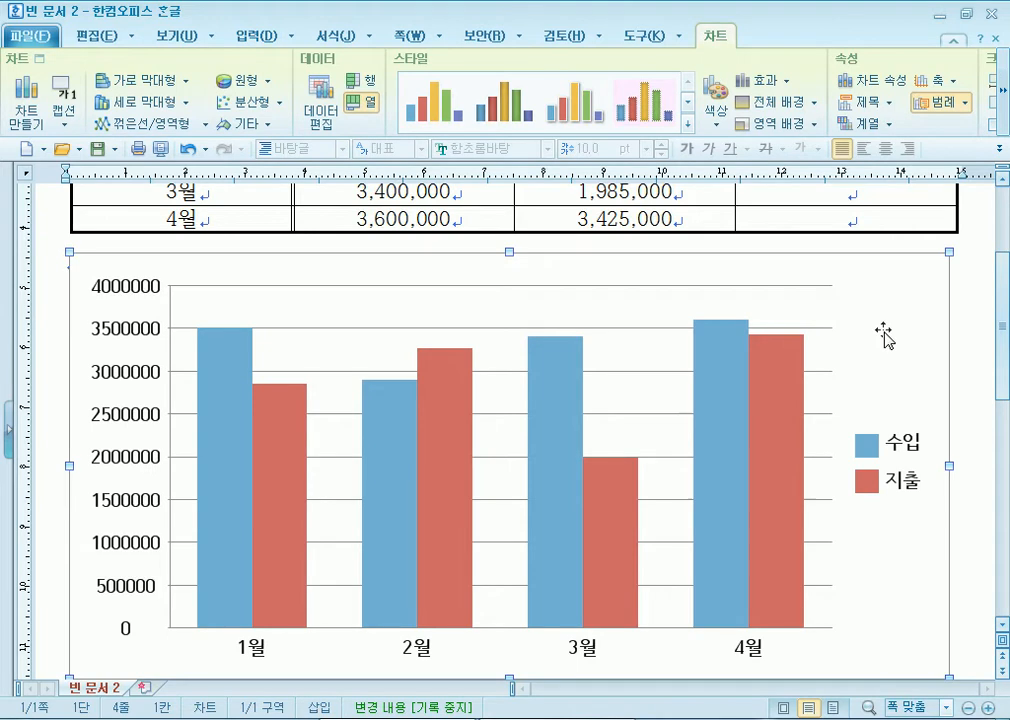
left_click(976, 295)
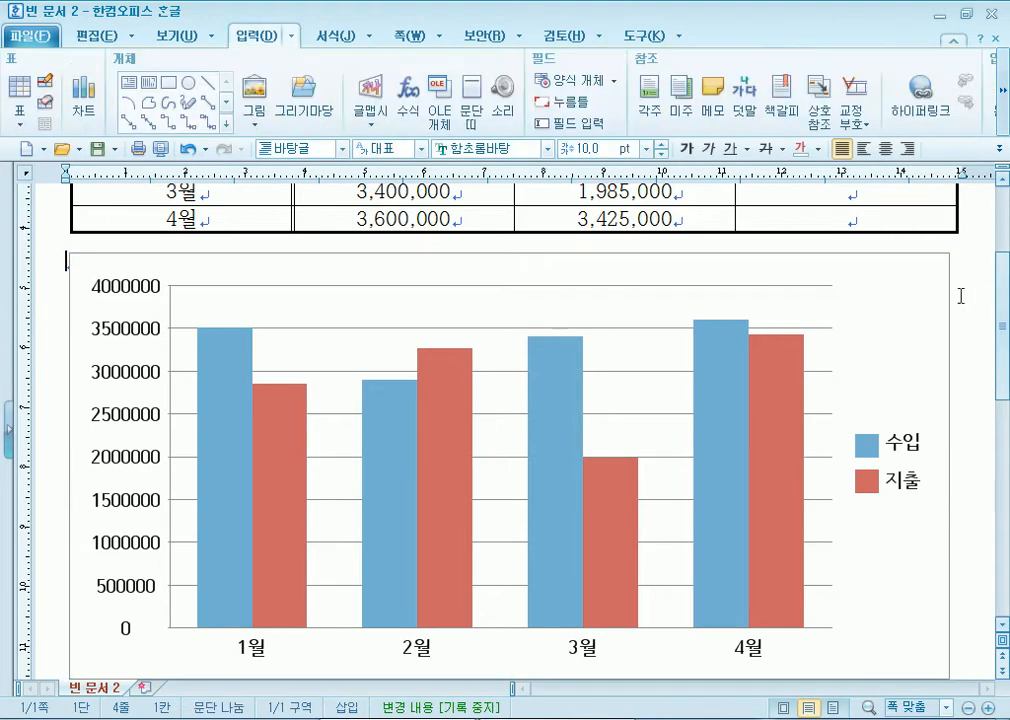
left_click(905, 300)
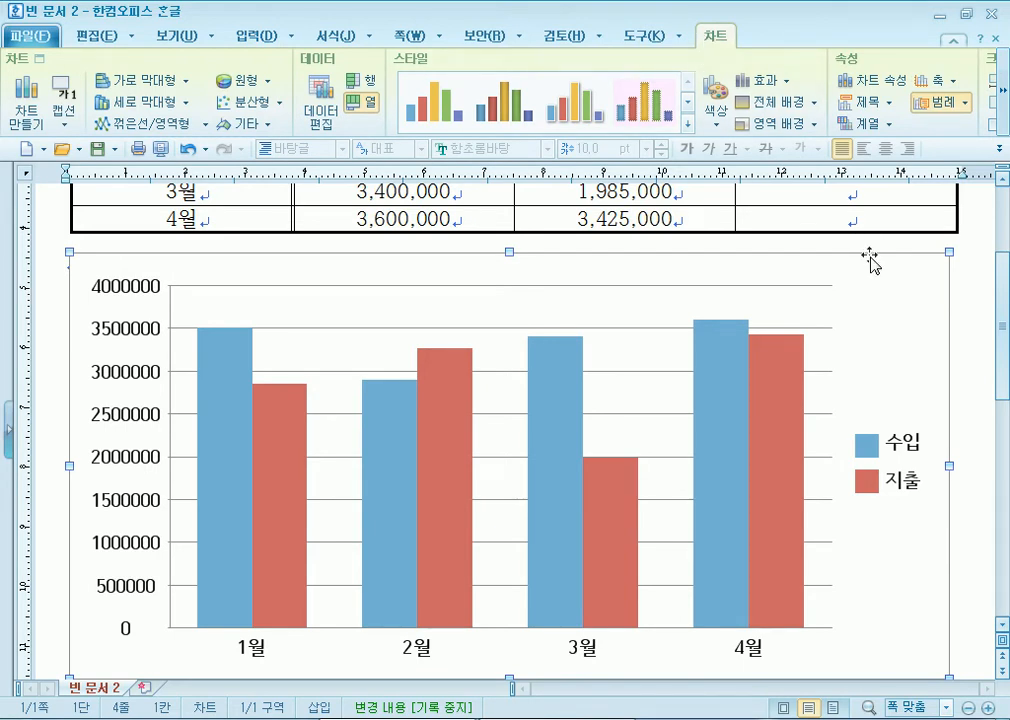
left_click(899, 314)
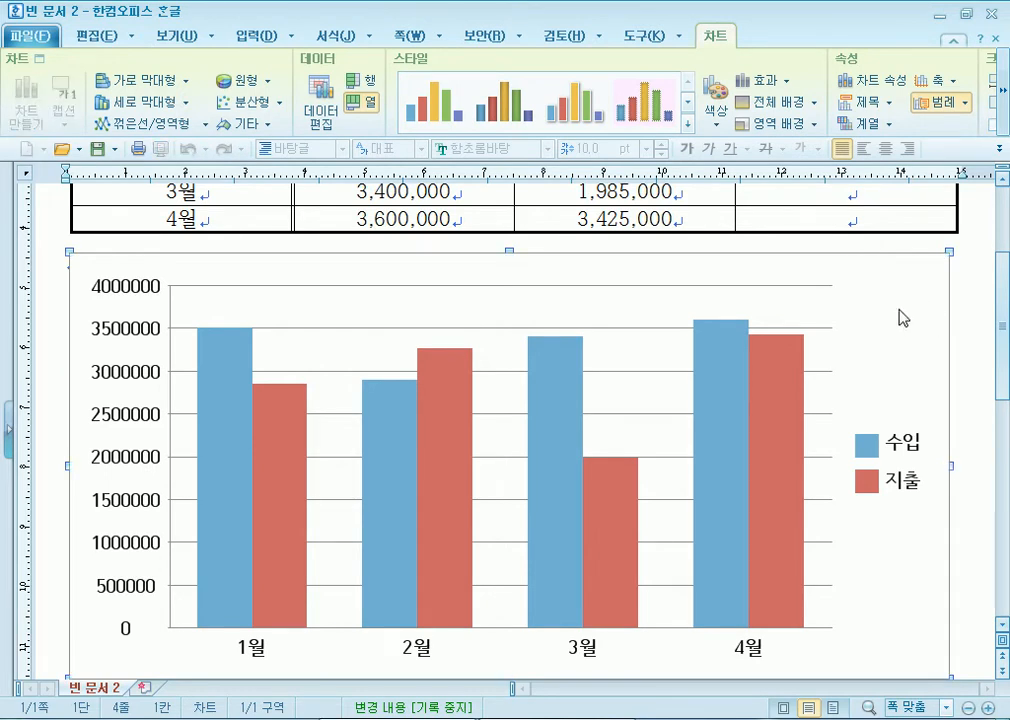
left_click(980, 303)
left_click(899, 313)
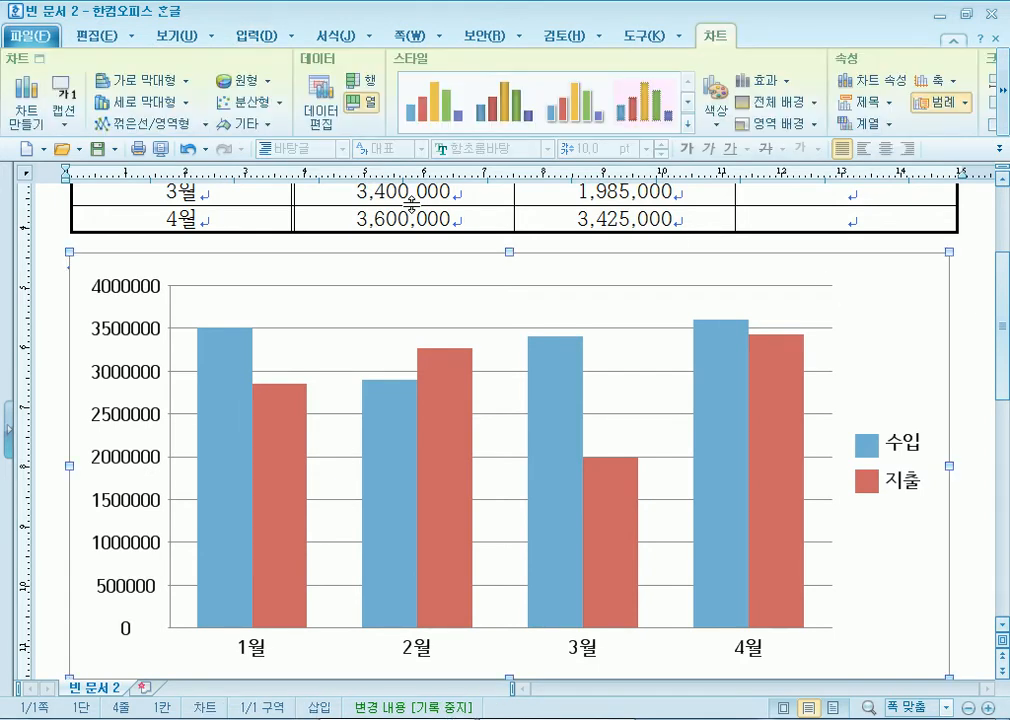
Step: Examine the view and input commands, and the type, style, property and size options for the selected chart
left_click(95, 35)
left_click(176, 40)
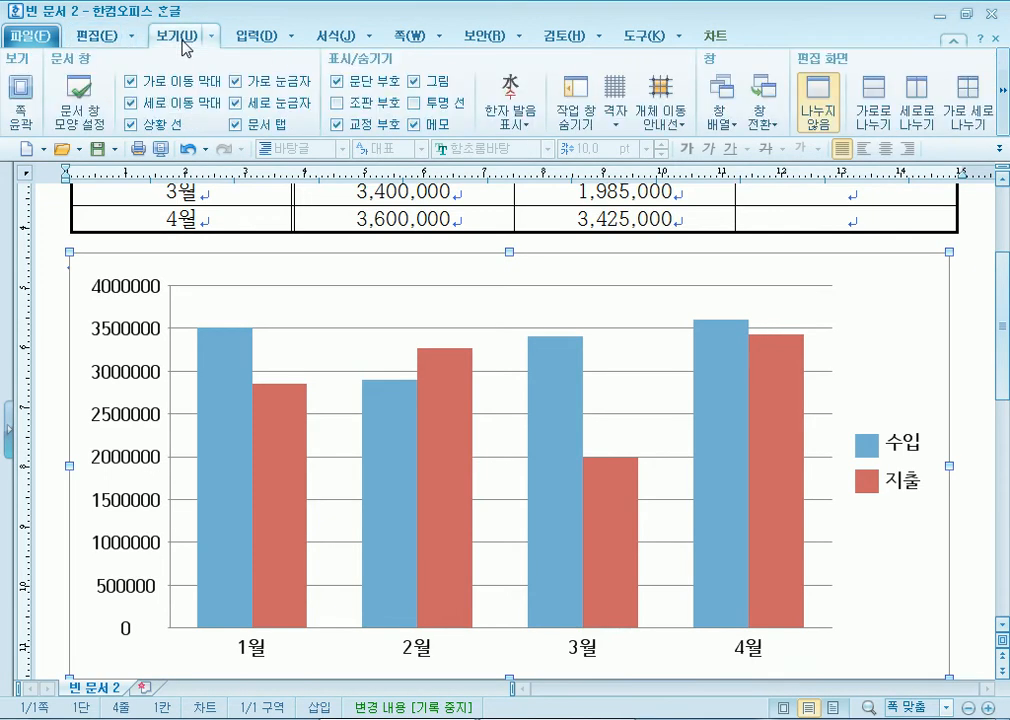
left_click(250, 40)
left_click(176, 40)
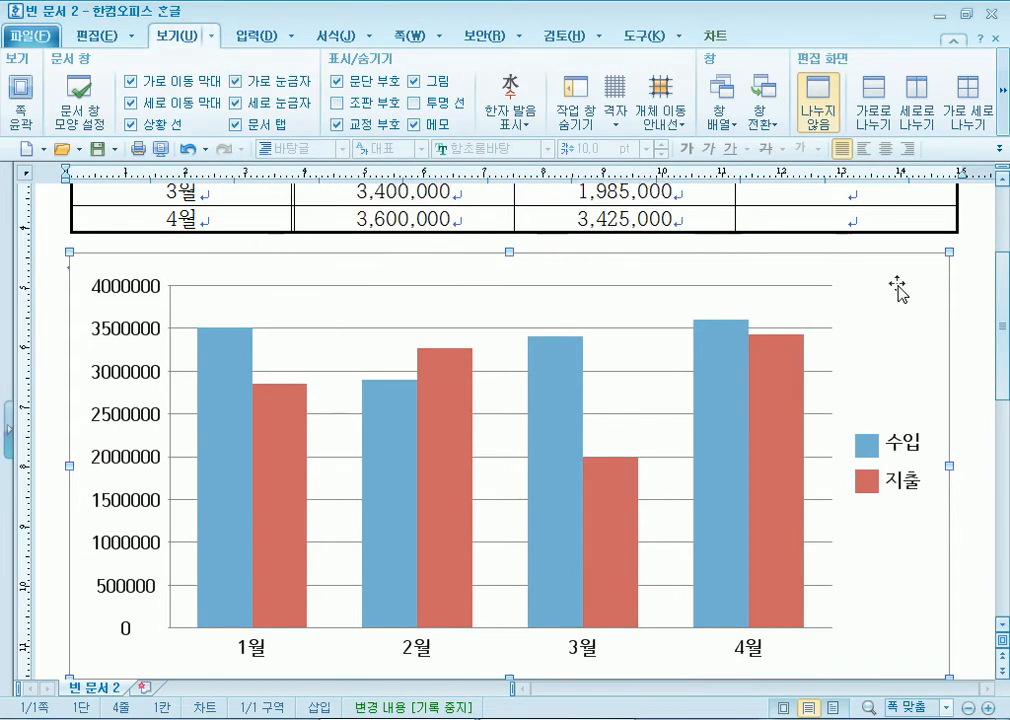
left_click(962, 305)
left_click(851, 312)
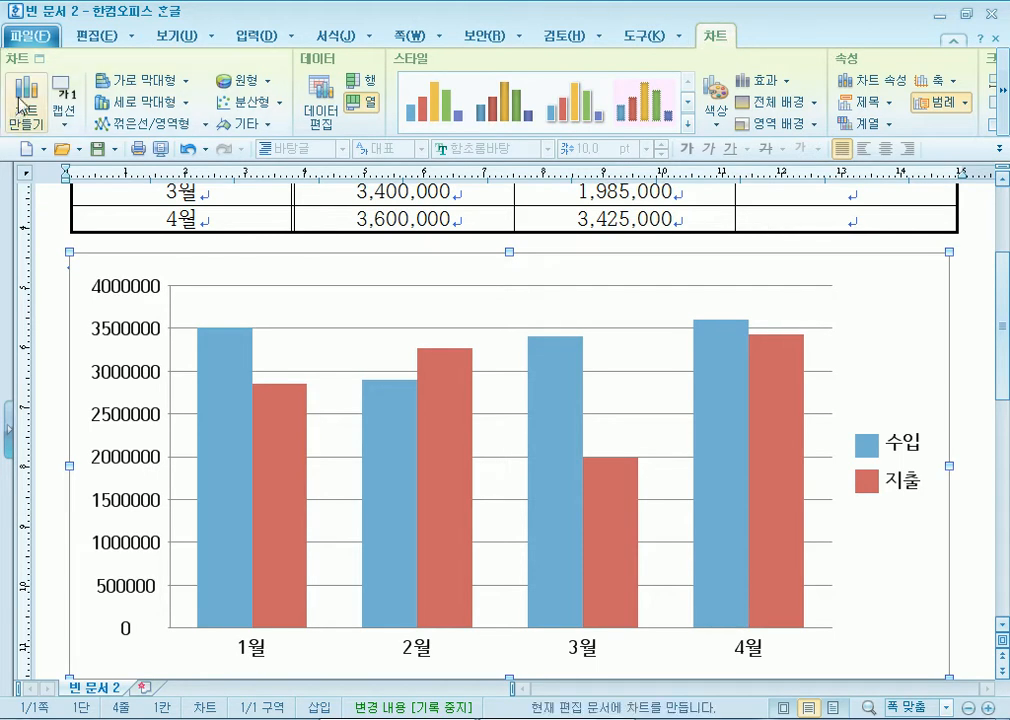
left_click(996, 124)
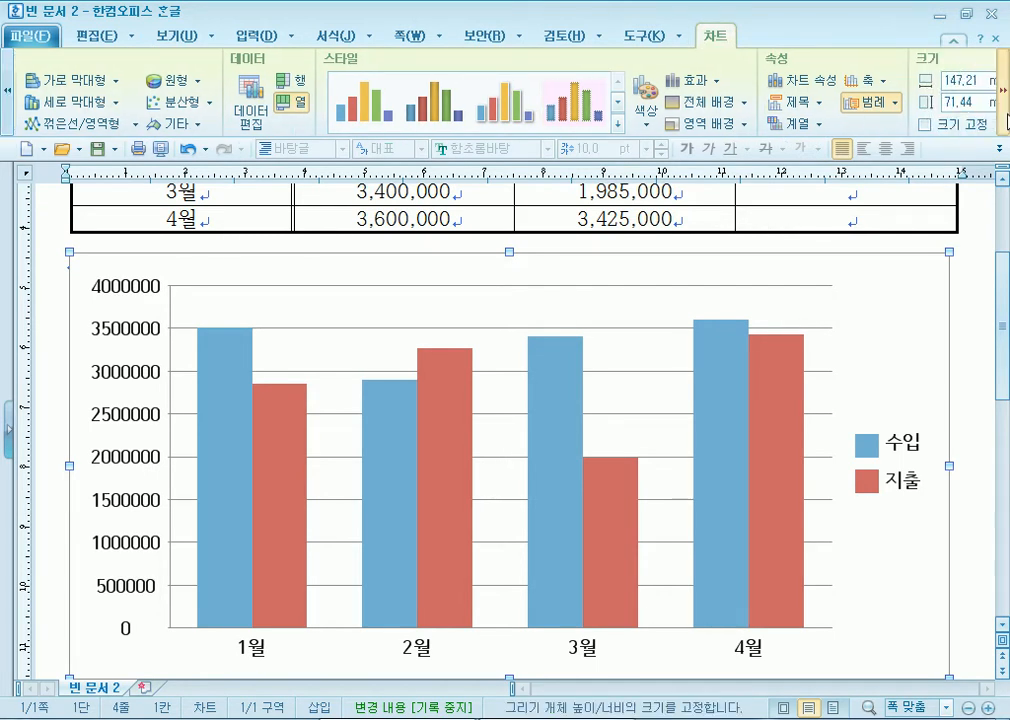
left_click(6, 92)
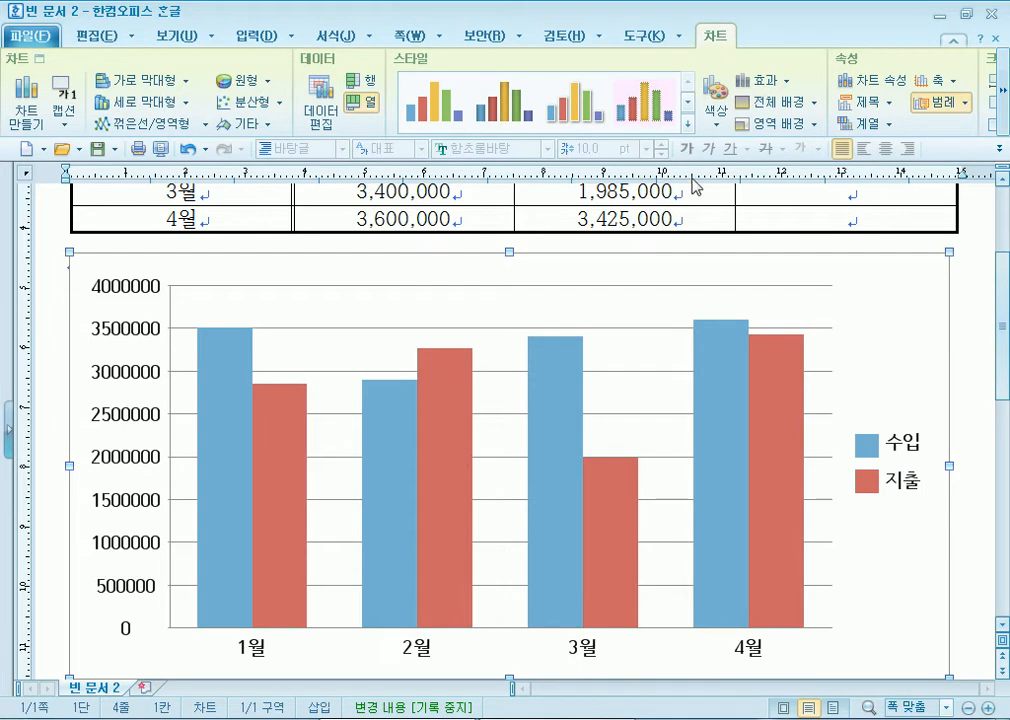
Step: Enter the chart's edit state, leave it and place the cursor in the 비고 cell of the 4월 row
left_click(956, 316)
left_click(888, 316)
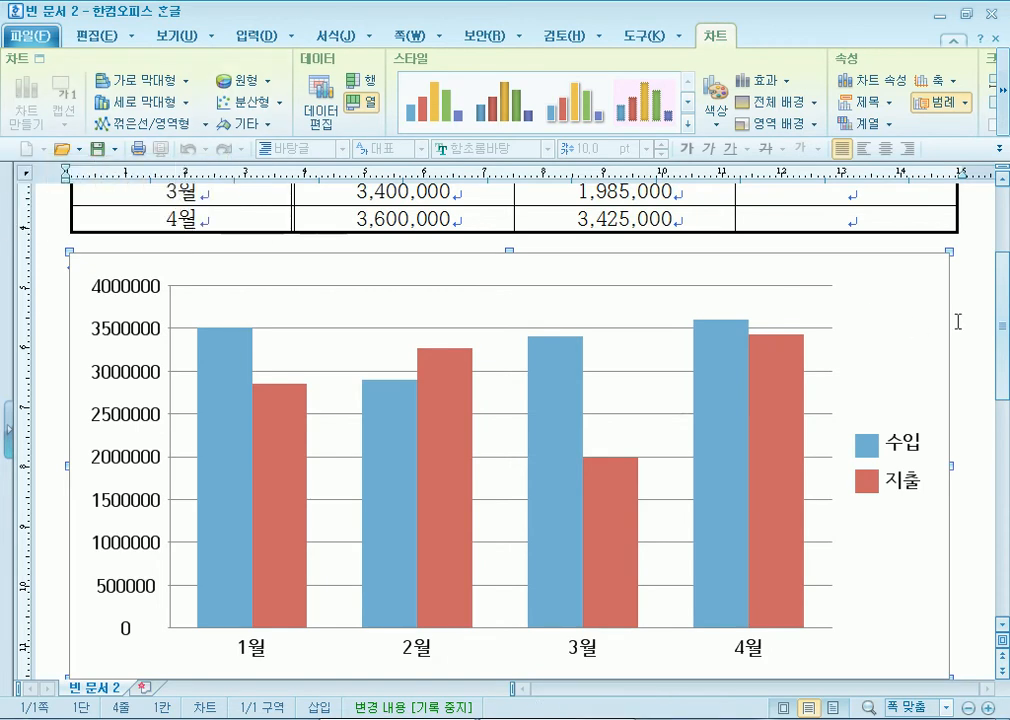
left_click(974, 318)
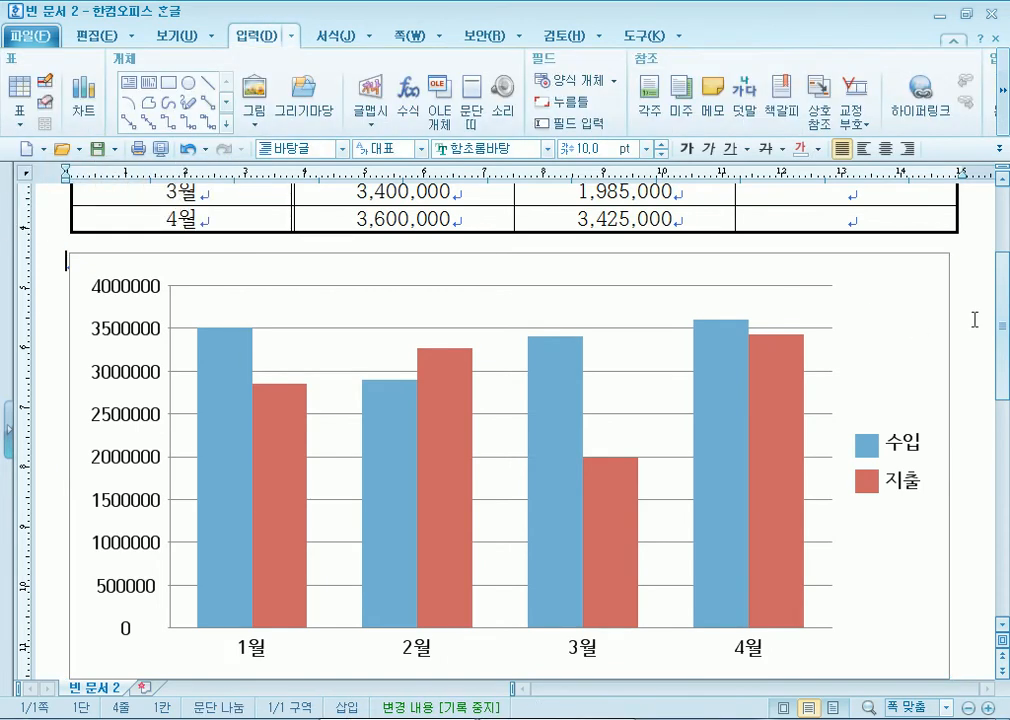
left_click(771, 219)
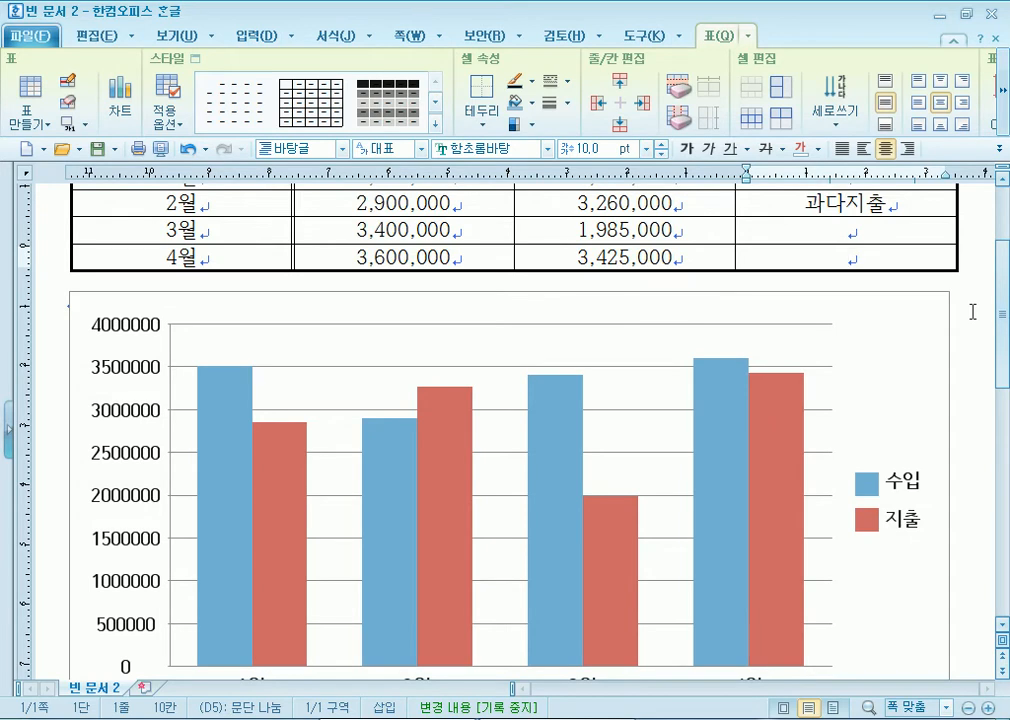
Step: Examine the context commands available for the chart in its selected state and in its edit state
left_click(876, 360)
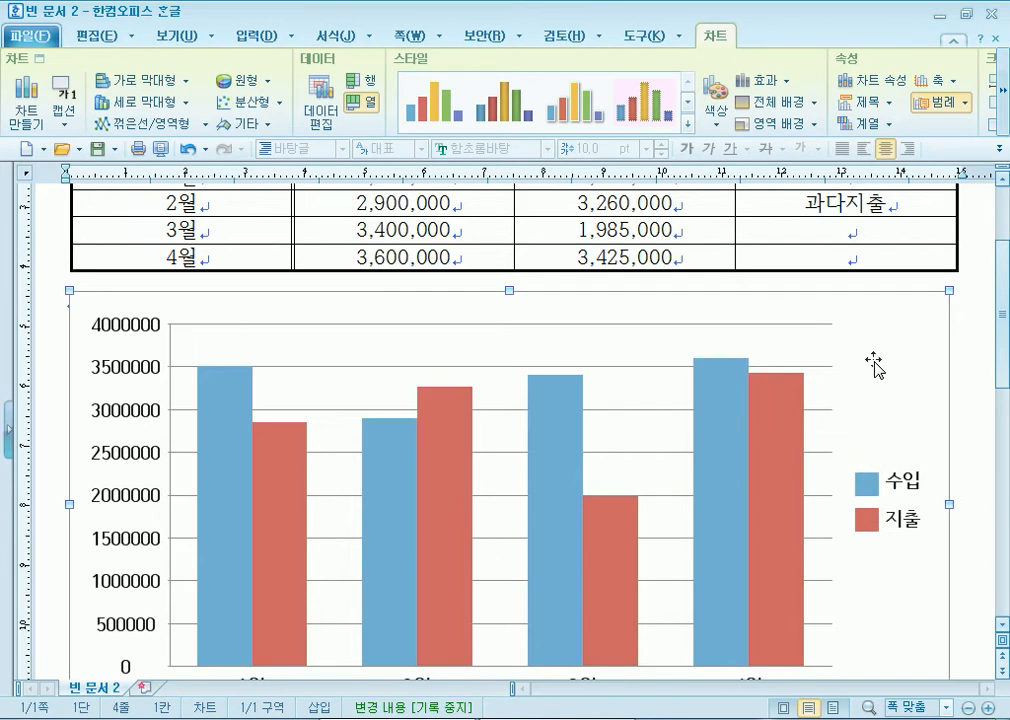
right_click(874, 361)
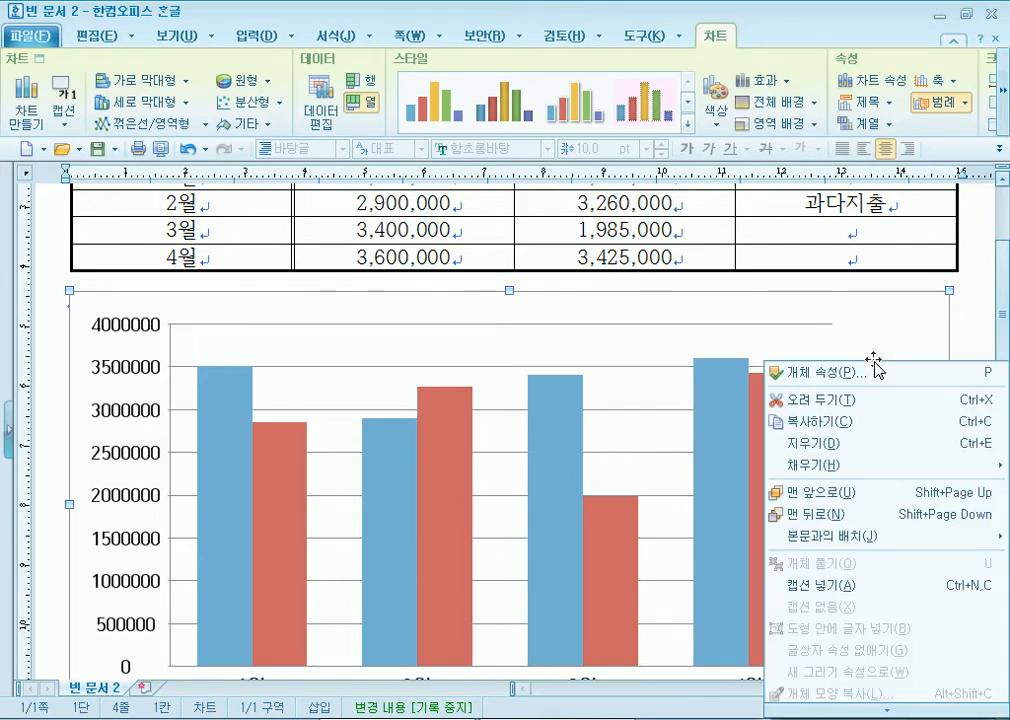
left_click(879, 321)
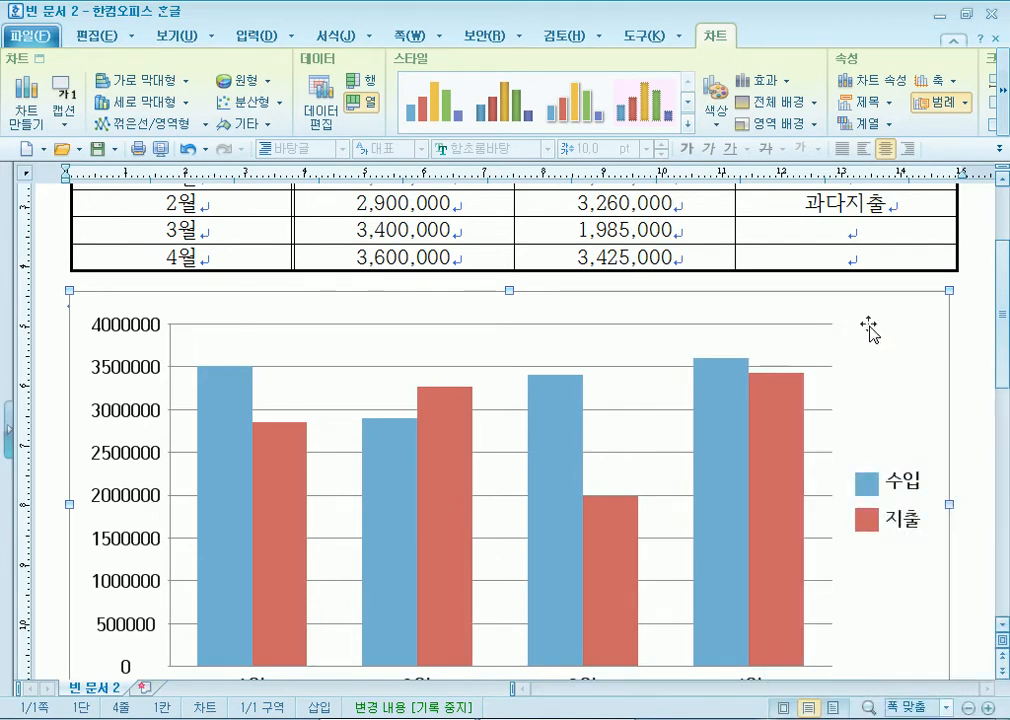
right_click(880, 327)
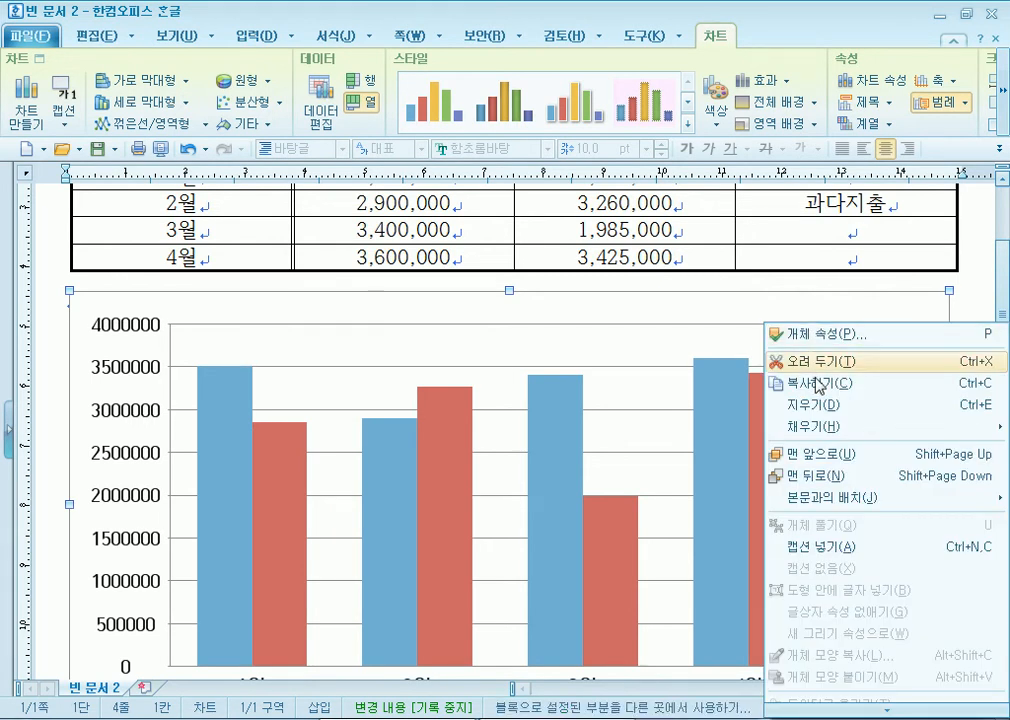
mouse_move(797, 430)
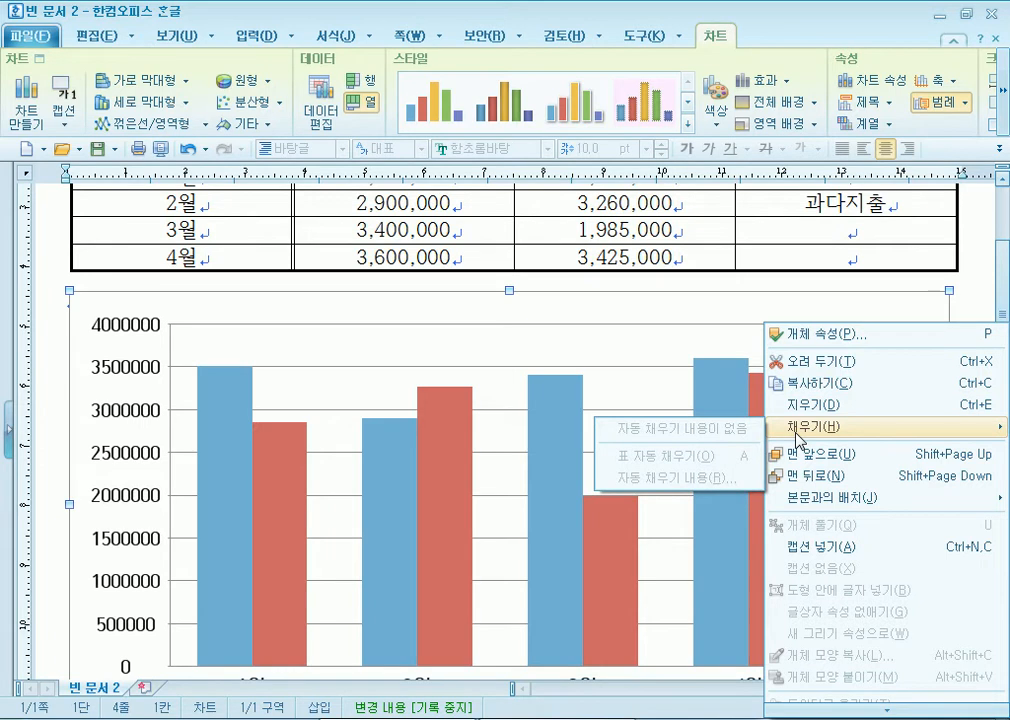
left_click(870, 314)
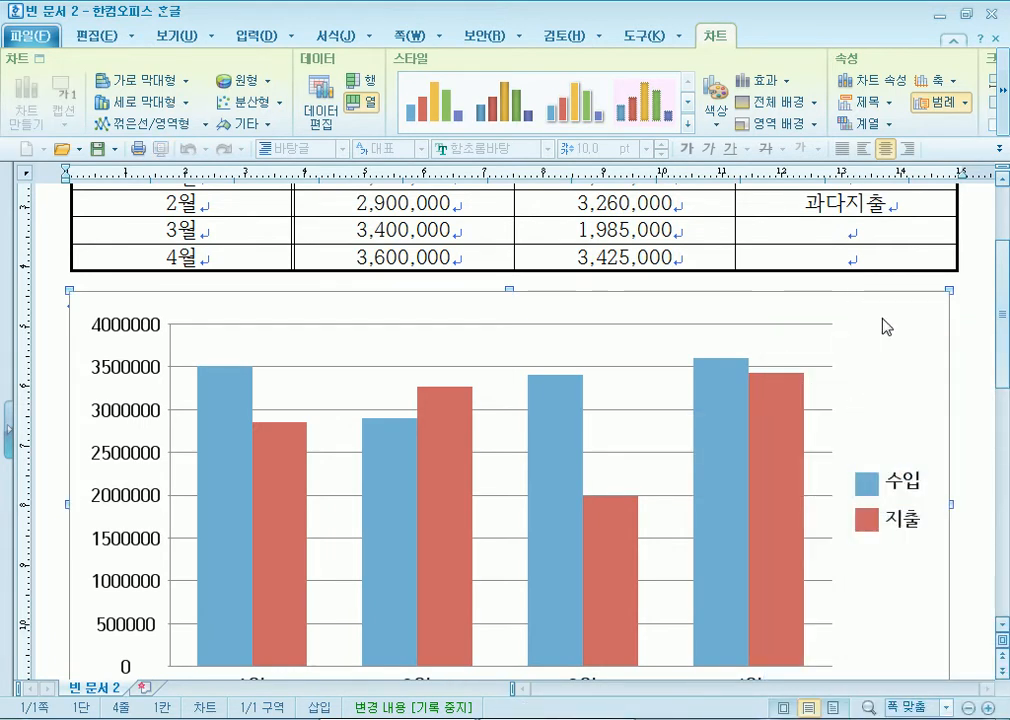
right_click(883, 321)
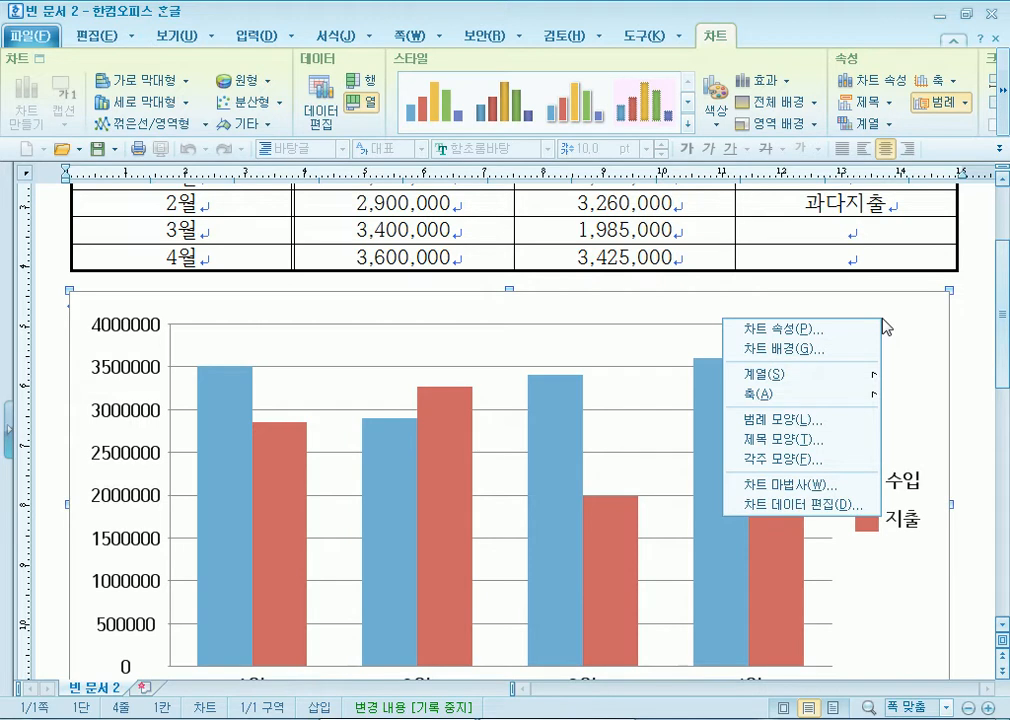
left_click(906, 321)
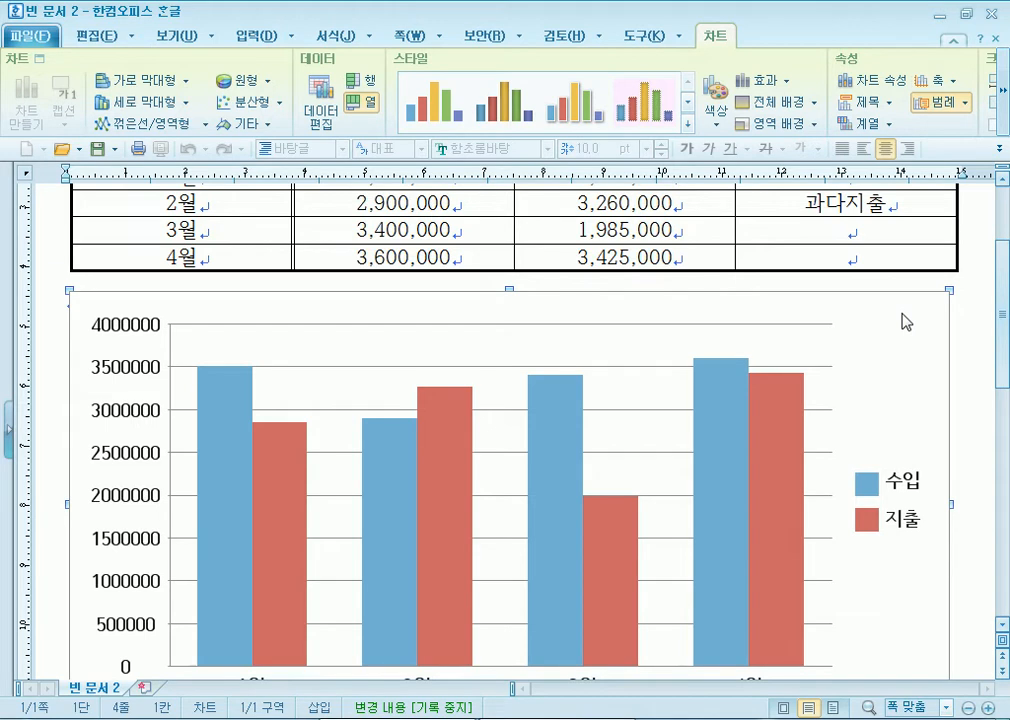
Step: View the chart background settings, cancel them, then leave and re-enter the chart's edit state
double_click(872, 338)
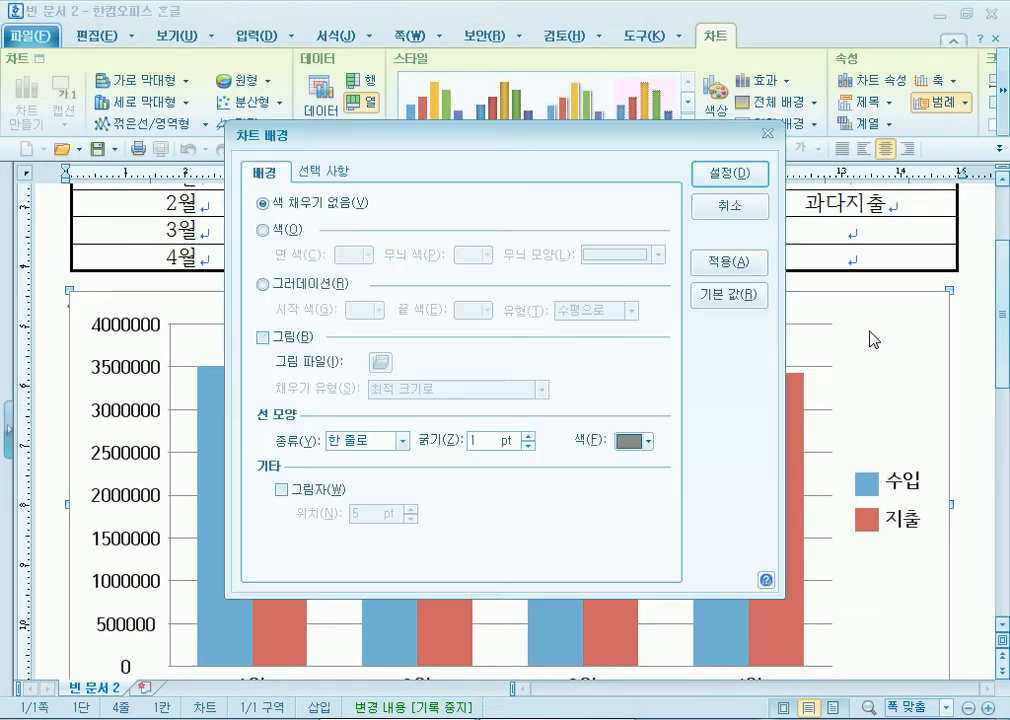
left_click(742, 207)
left_click(980, 354)
left_click(896, 356)
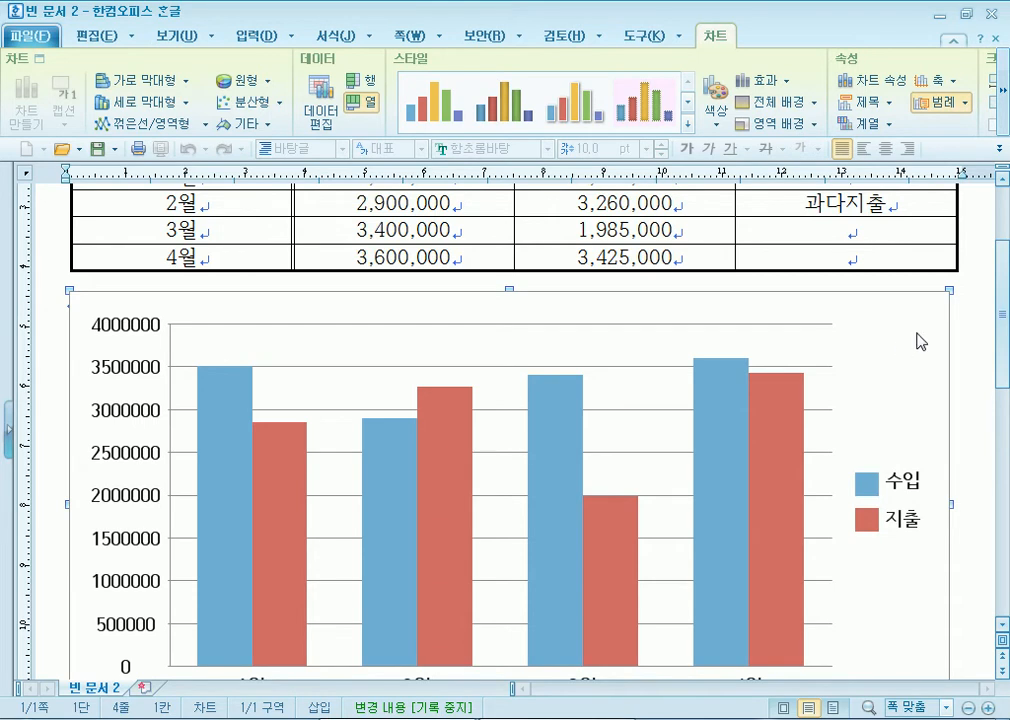
left_click(974, 323)
left_click(868, 335)
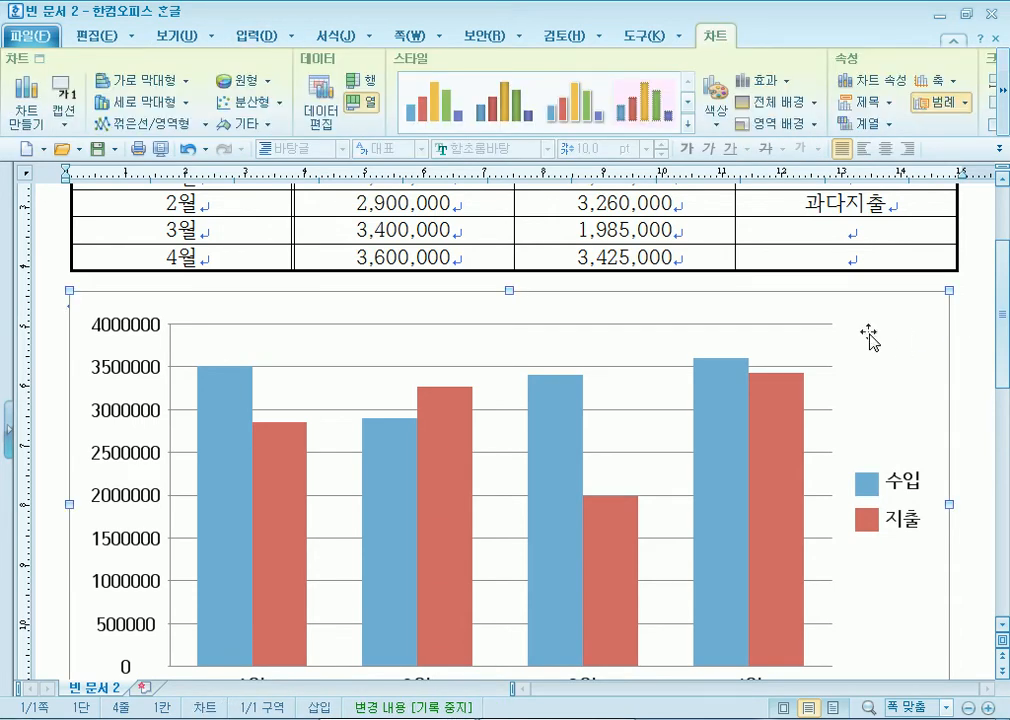
left_click(868, 337)
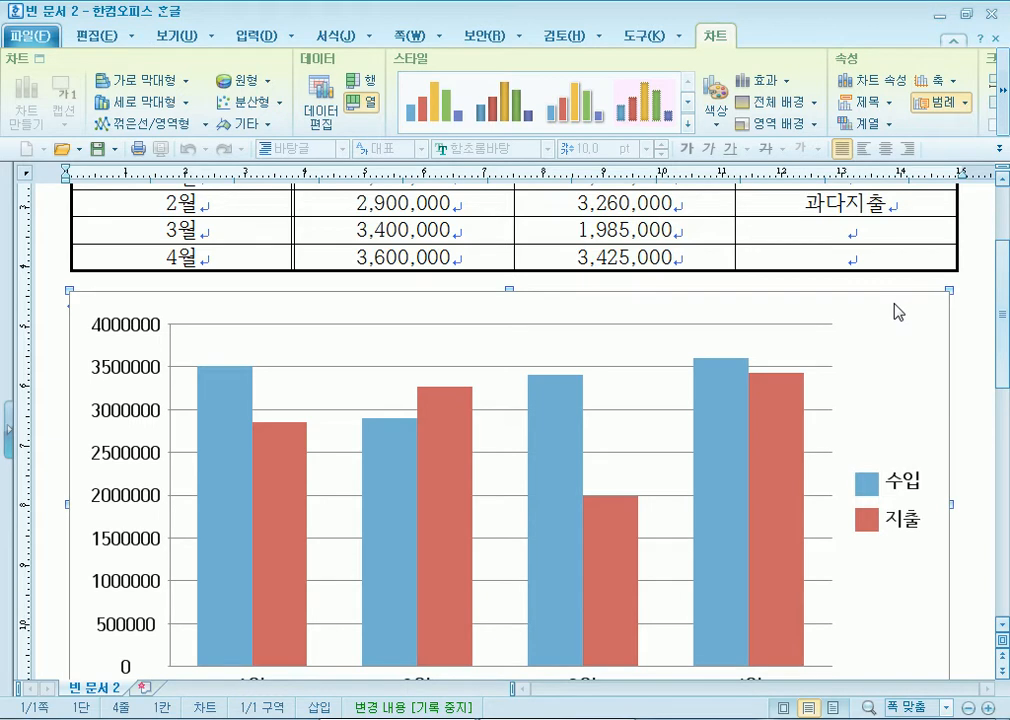
Step: Start the chart wizard and select the basic 꺾은선형 chart shape, comparing it with the data-marker variant
right_click(896, 308)
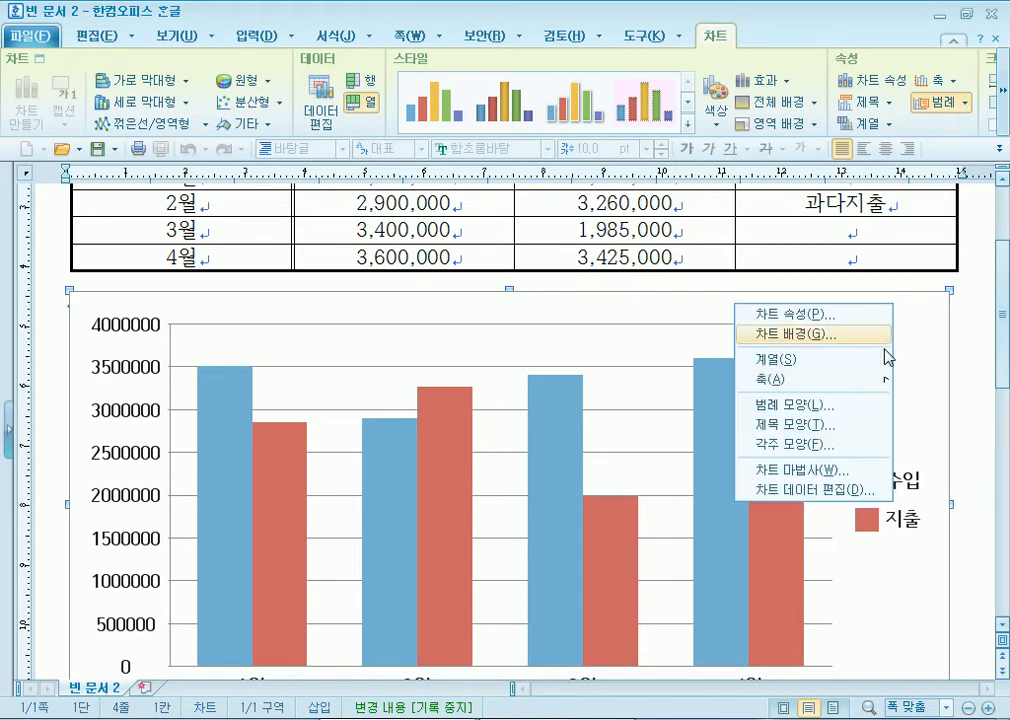
left_click(819, 470)
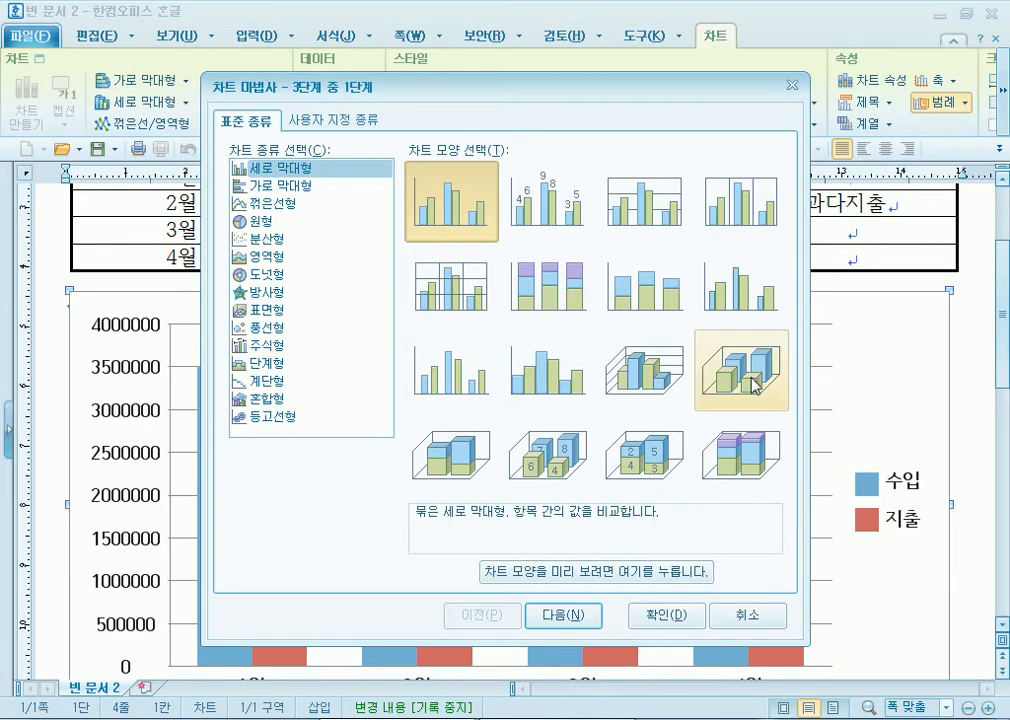
left_click_drag(340, 88, 312, 28)
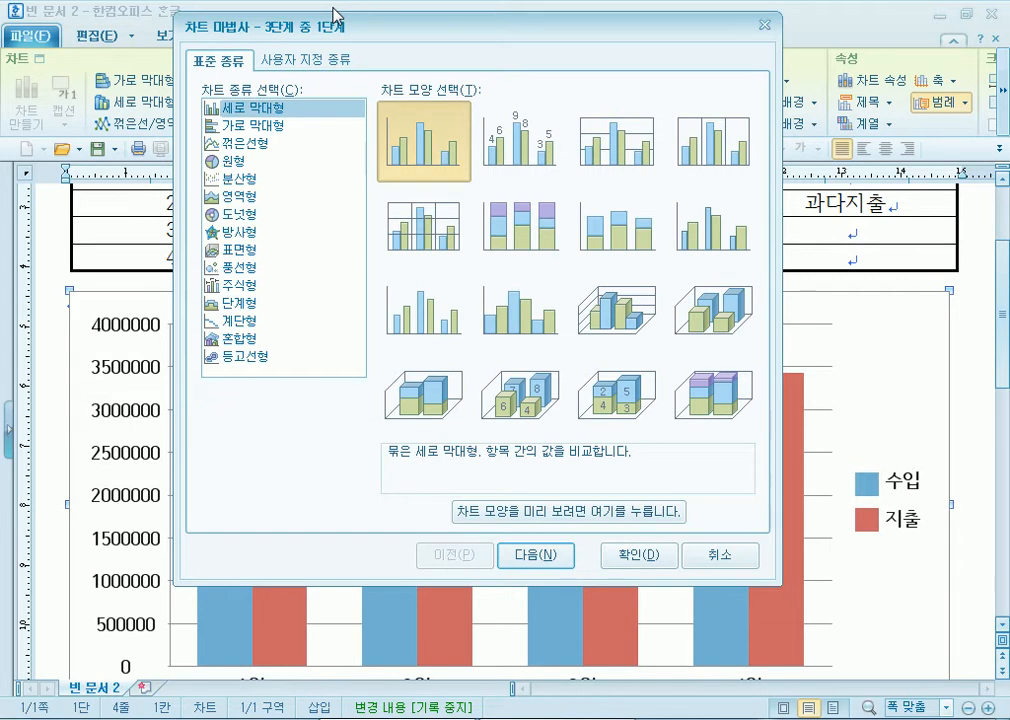
left_click(260, 150)
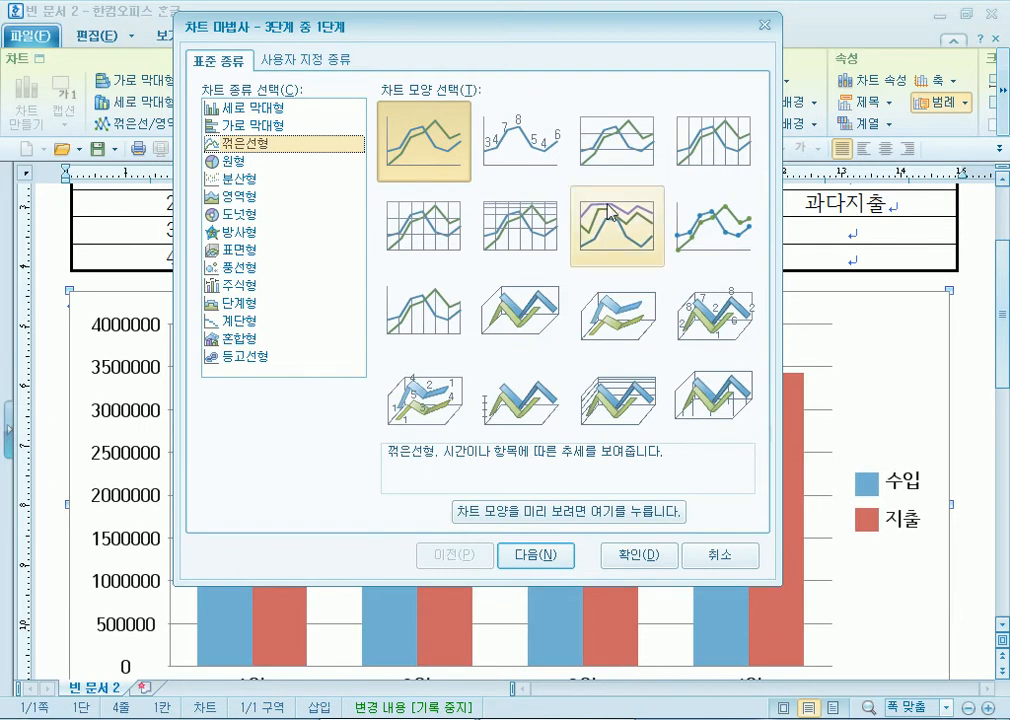
left_click(705, 245)
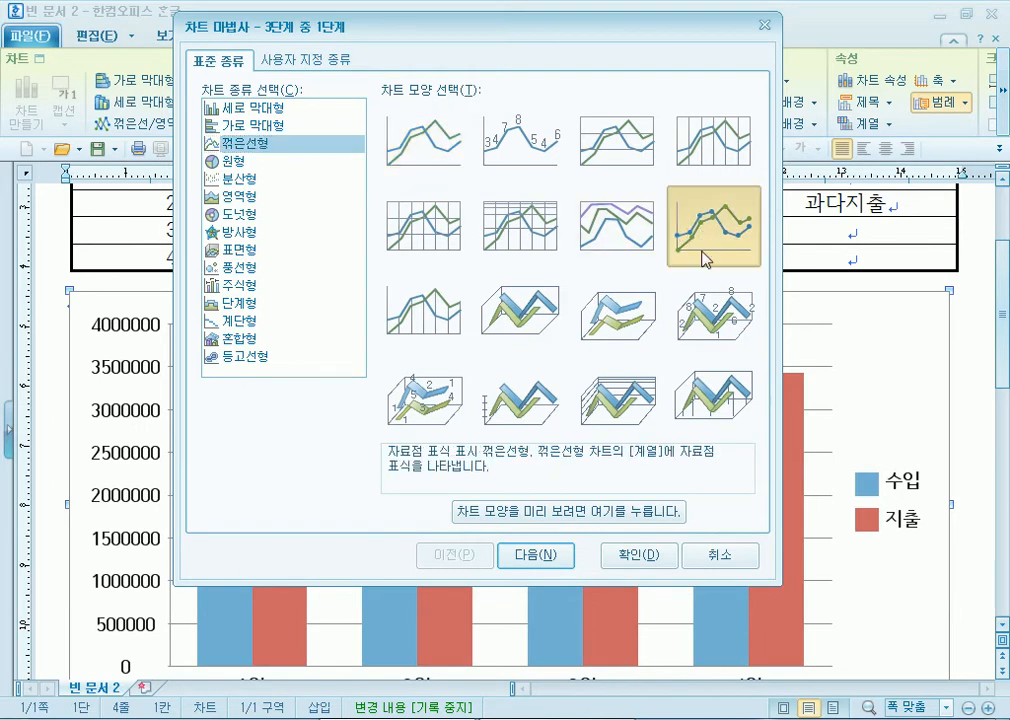
left_click(422, 141)
left_click(697, 252)
left_click(418, 163)
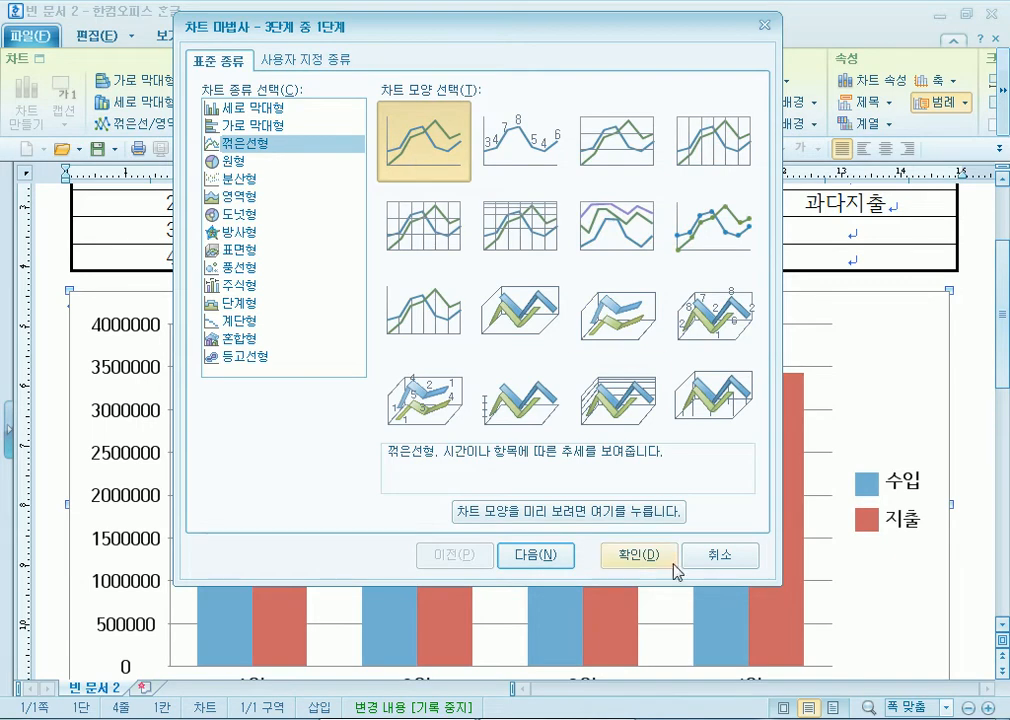
Step: Preview the line chart with the 열 and 행 directions, then close the wizard without applying it
left_click(549, 568)
mouse_move(401, 40)
left_mouse_down()
mouse_move(399, 18)
mouse_move(388, 29)
left_mouse_up()
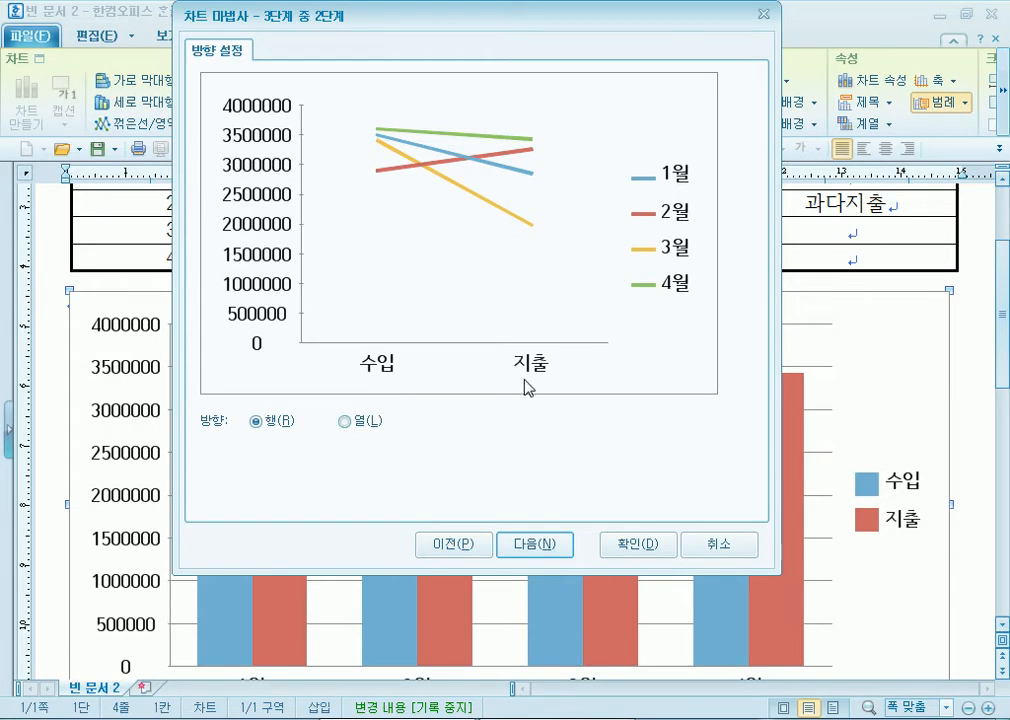
left_click(344, 422)
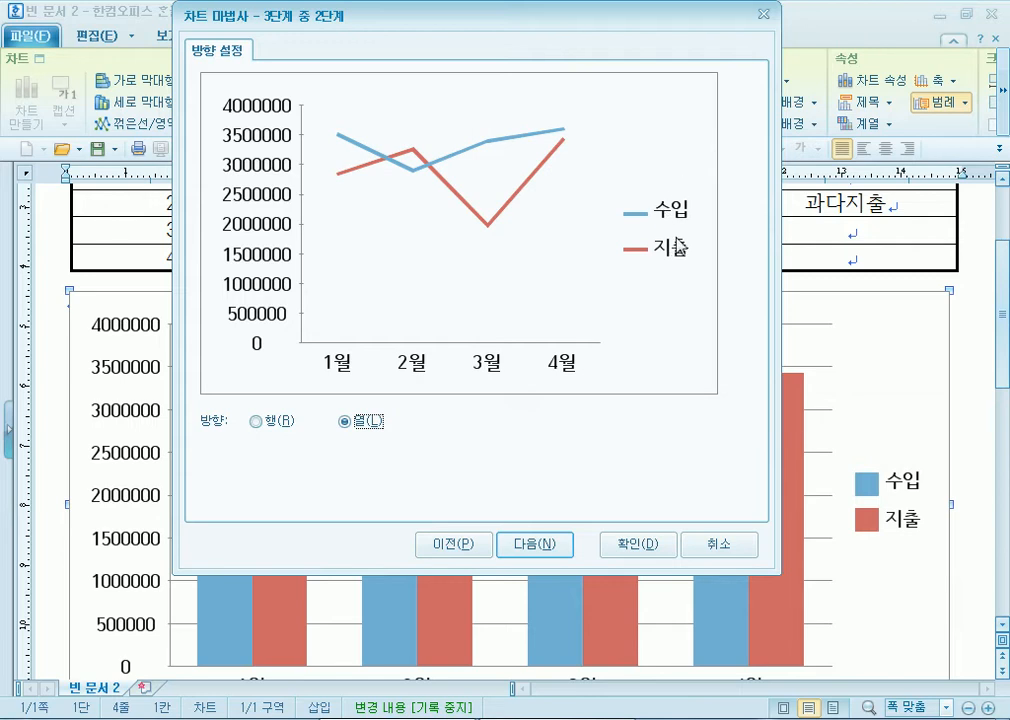
left_click(278, 423)
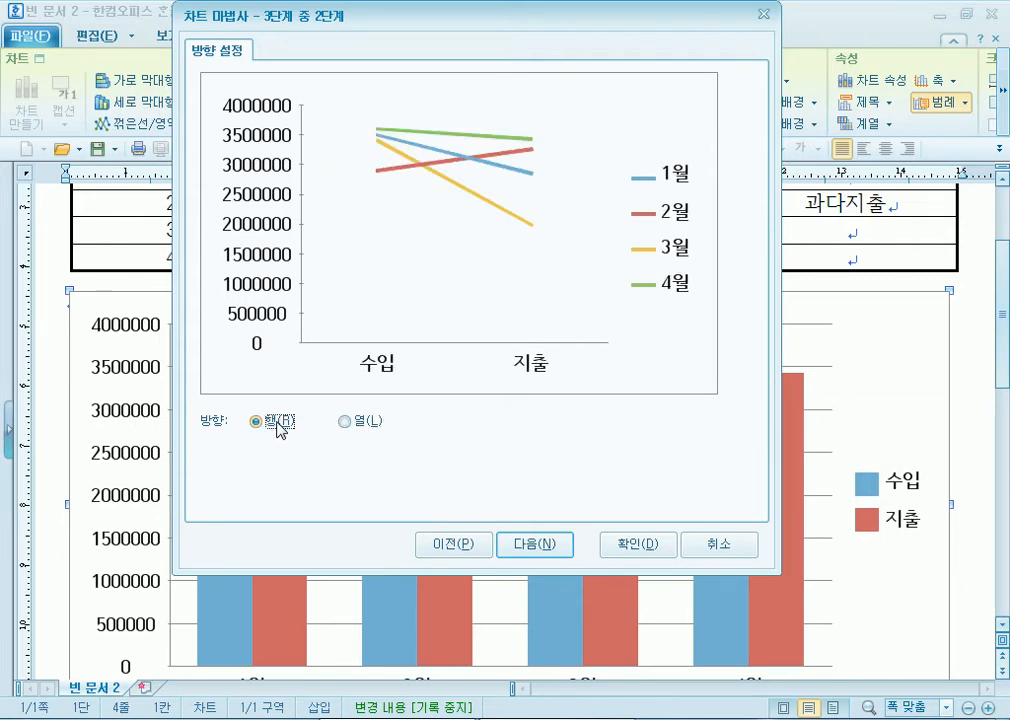
left_click_drag(401, 29, 401, 322)
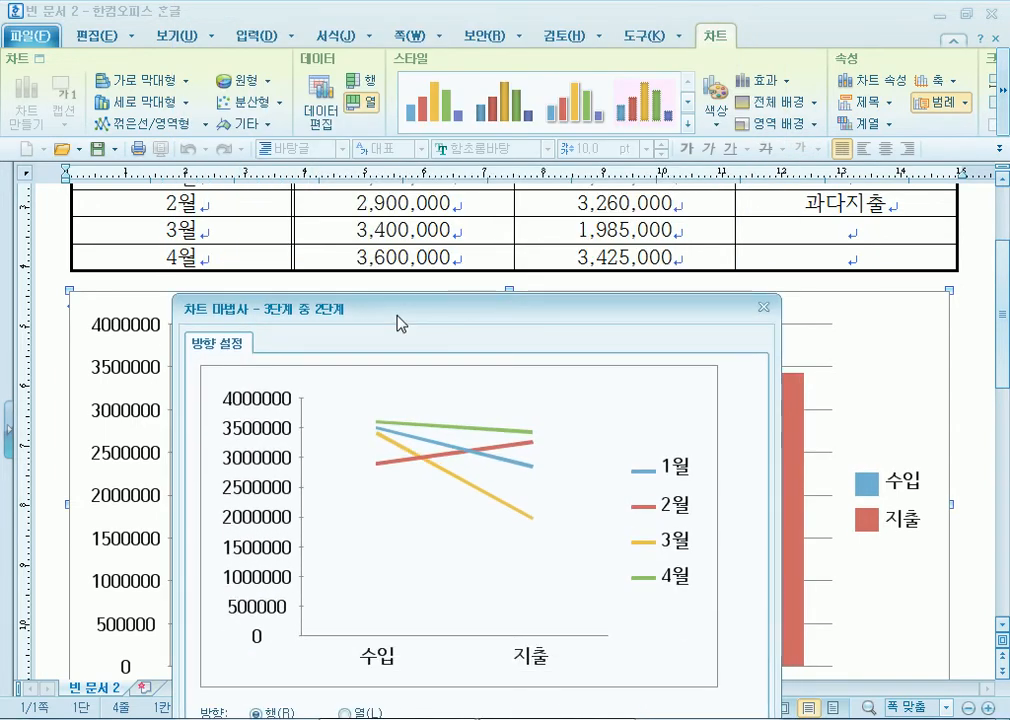
left_click(764, 307)
scroll(766, 335, "up", 3)
scroll(764, 333, "down", 2)
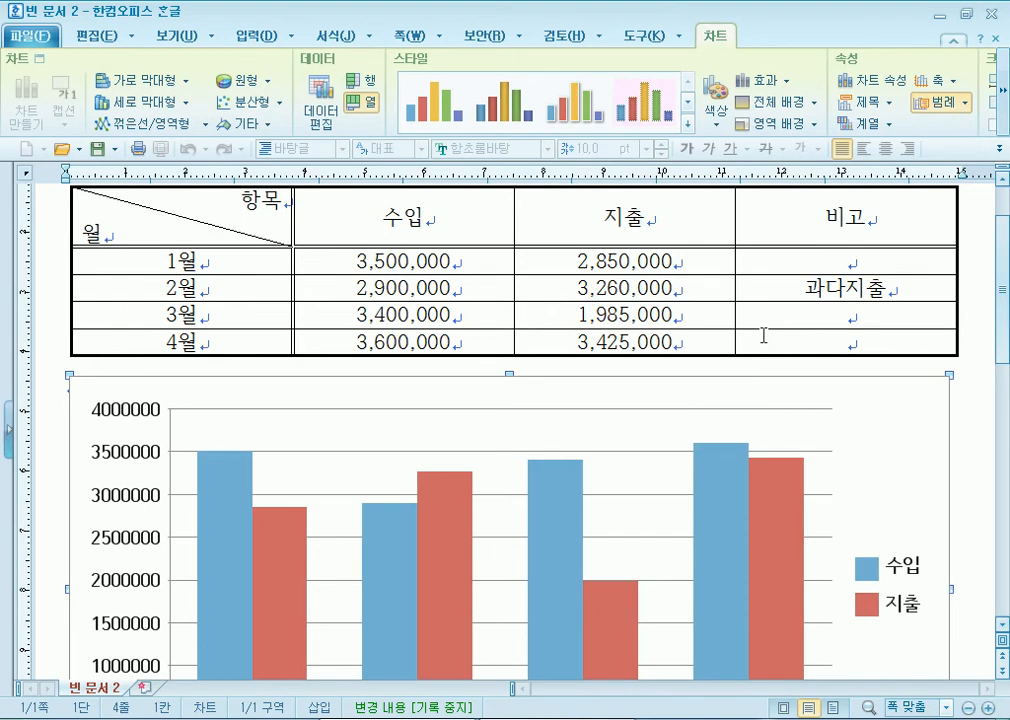
double_click(915, 425)
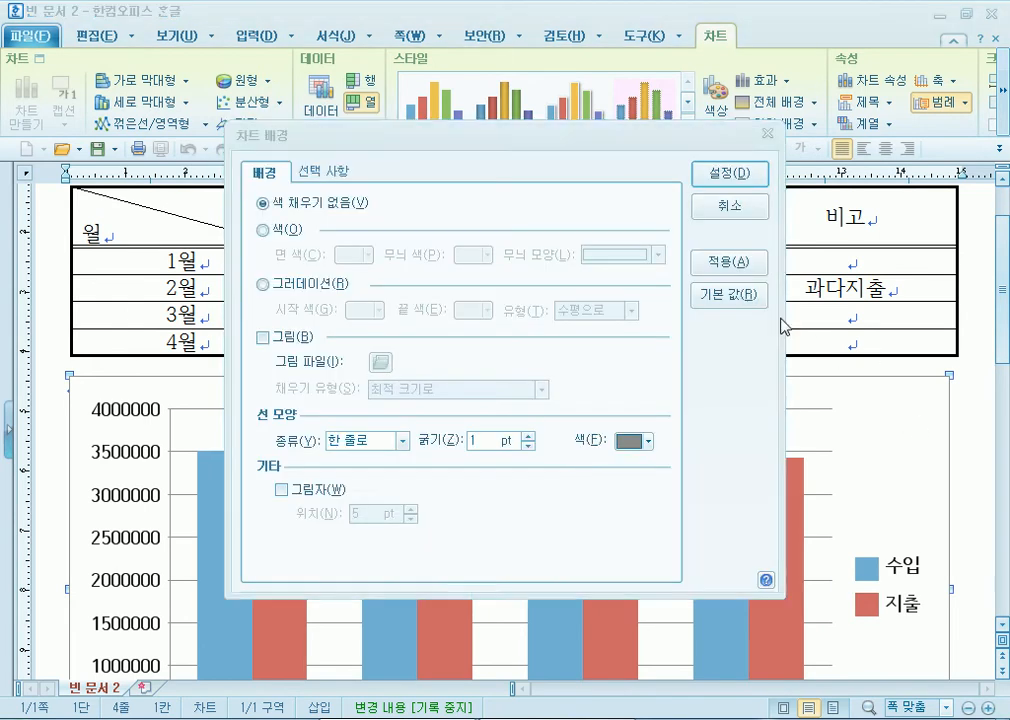
left_click(757, 222)
double_click(852, 413)
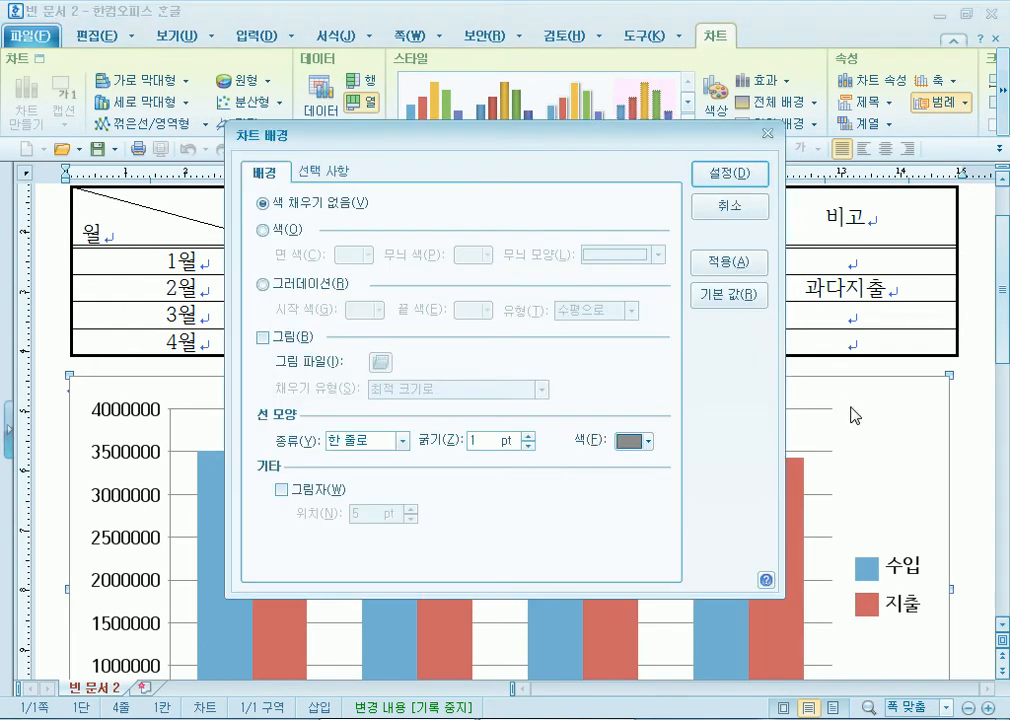
left_click(736, 211)
Step: Restart the chart wizard, choose the basic 꺾은선형 chart and go on to the direction stage
right_click(900, 418)
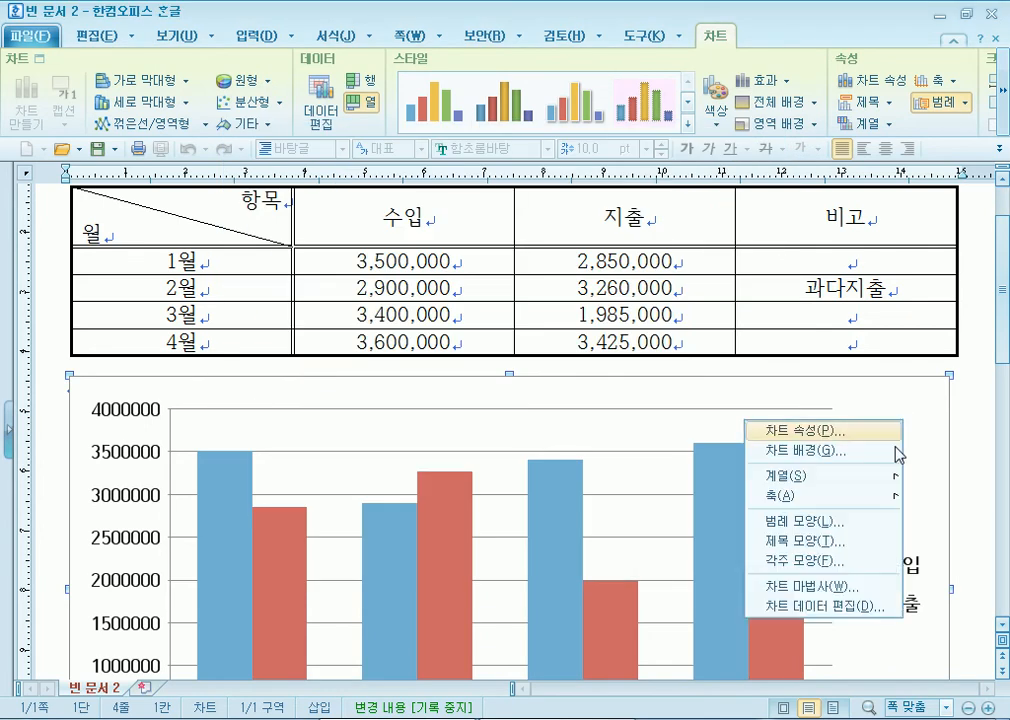
left_click(860, 585)
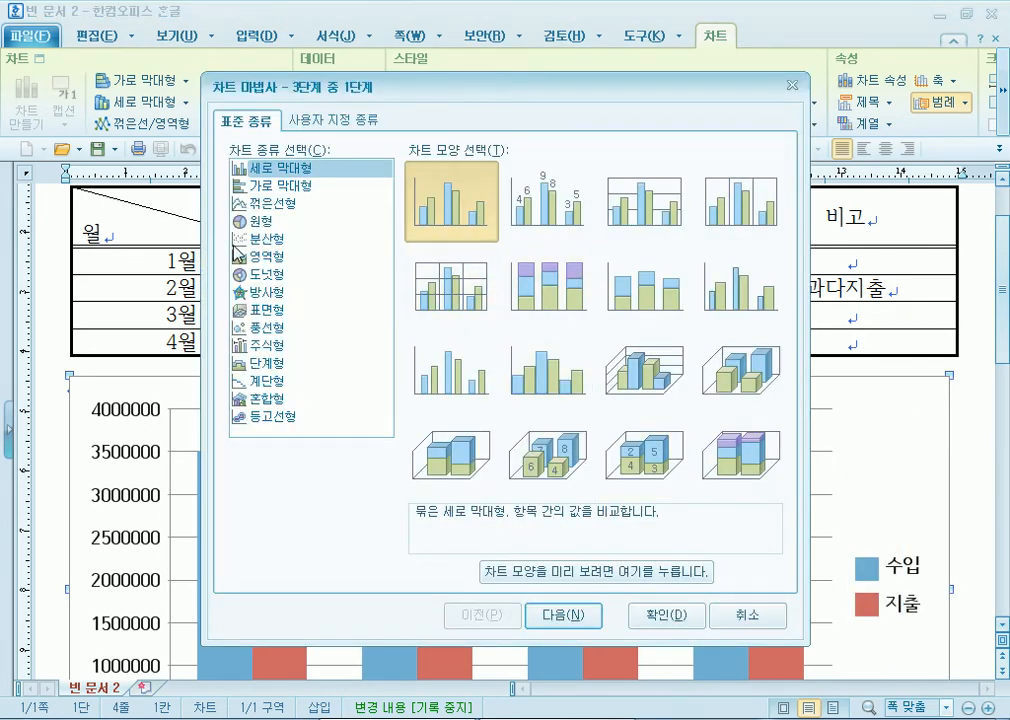
left_click(280, 202)
left_click_drag(361, 90, 329, 160)
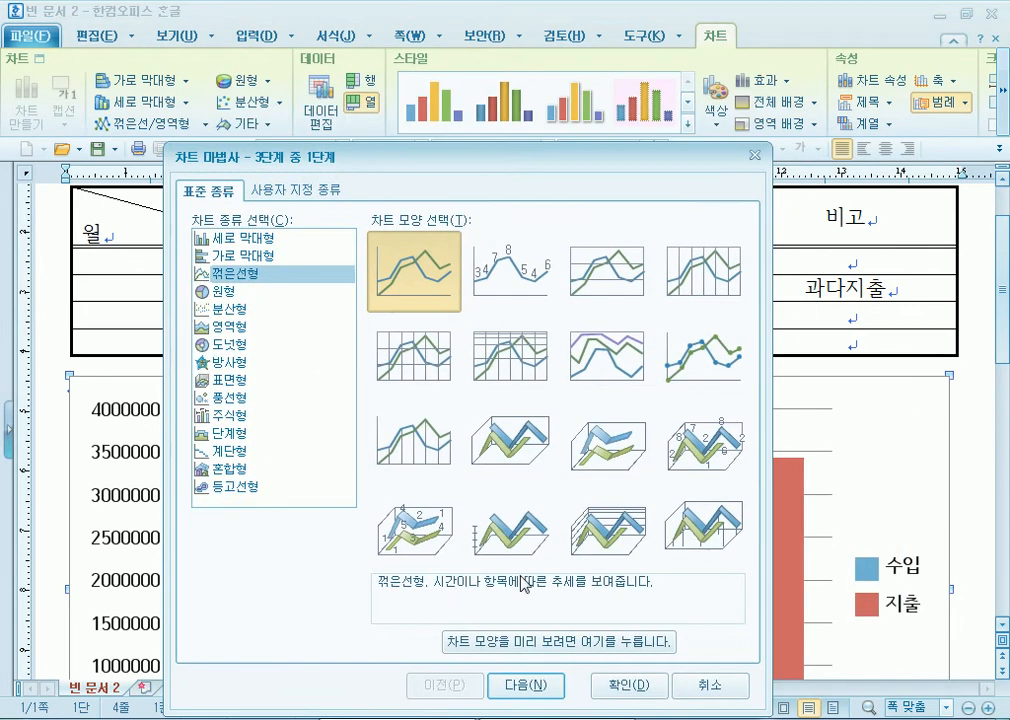
left_click(478, 622)
Step: Compare the wizard's preview with the table, set the data direction to 열 and continue to the last wizard stage
left_click_drag(509, 162, 478, 386)
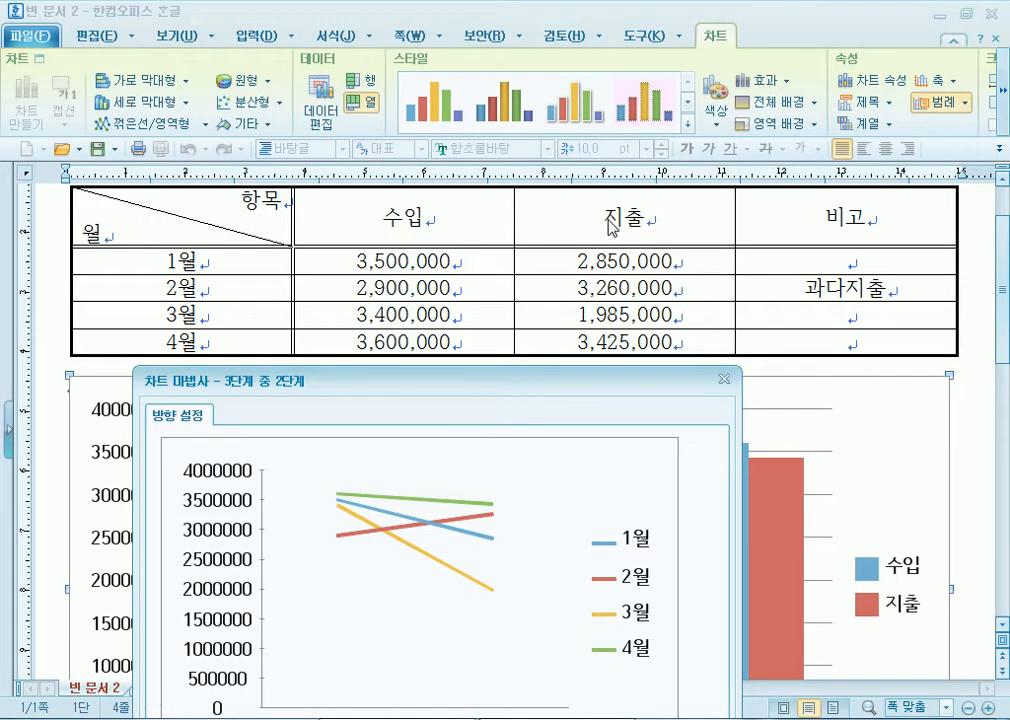
mouse_move(245, 390)
left_mouse_down()
mouse_move(217, 256)
mouse_move(243, 413)
left_mouse_up()
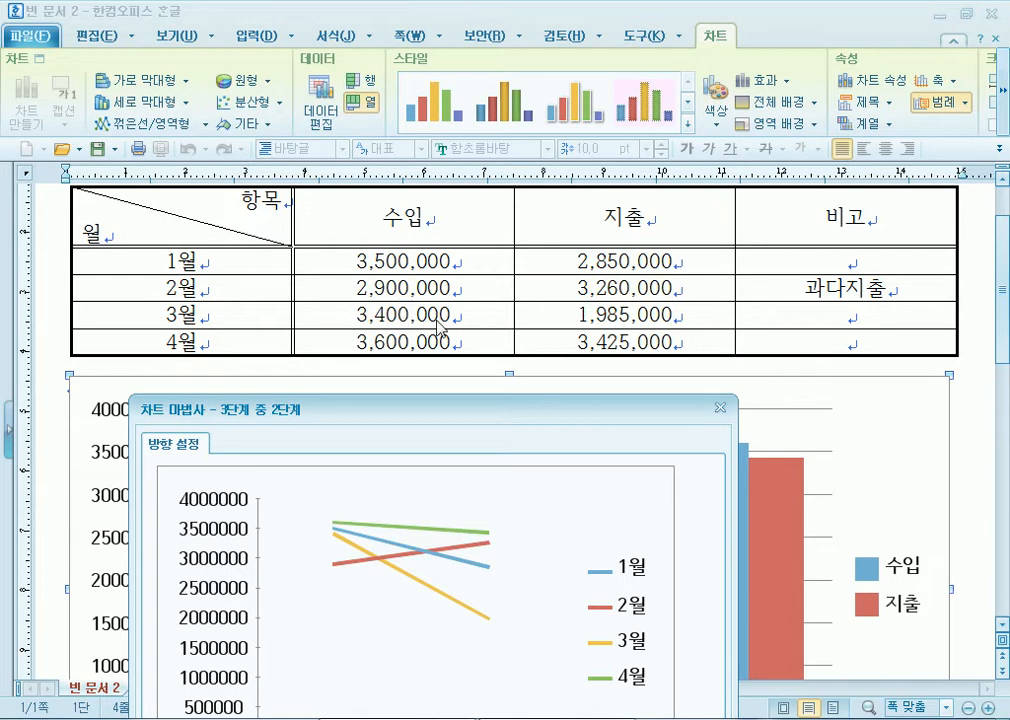
left_click_drag(602, 406, 627, 220)
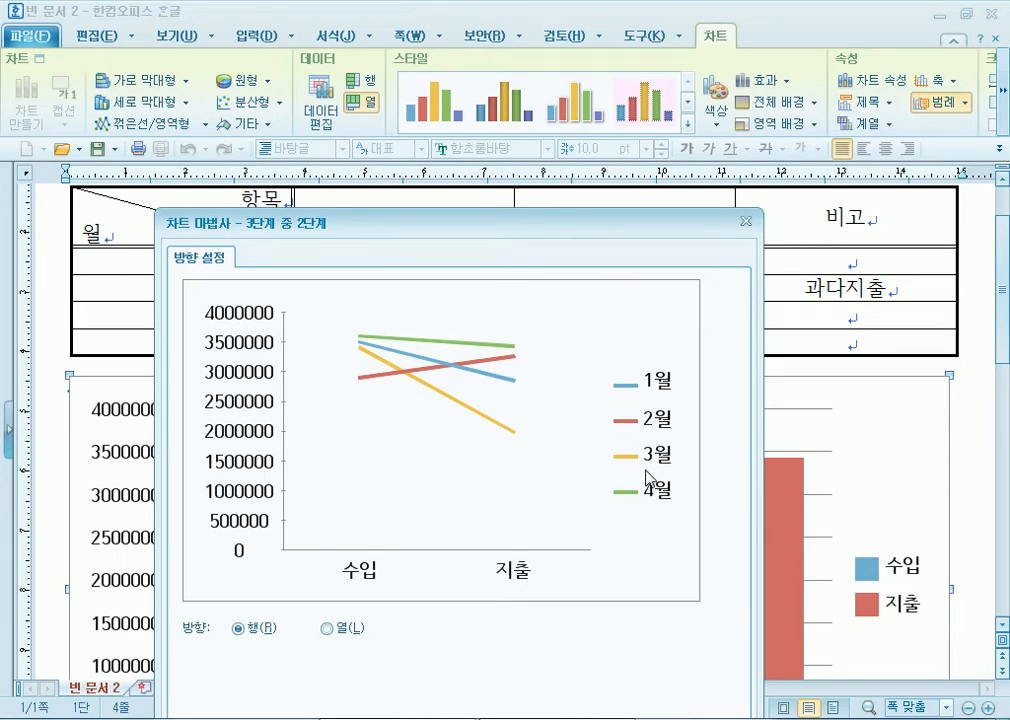
left_click_drag(482, 229, 482, 32)
left_click(342, 448)
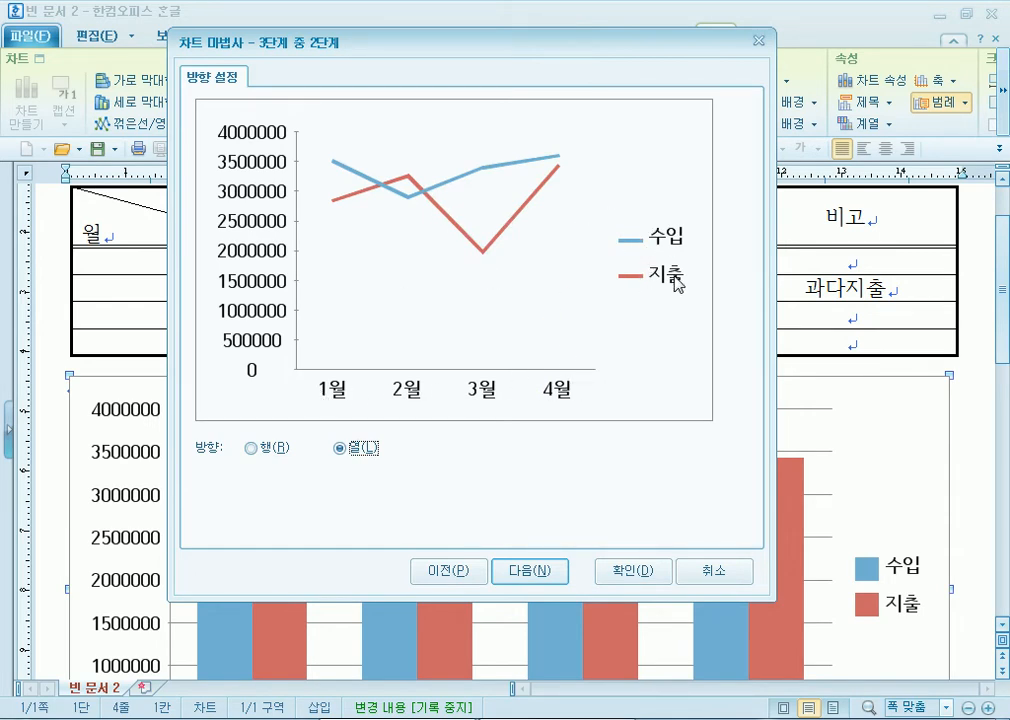
left_click(276, 449)
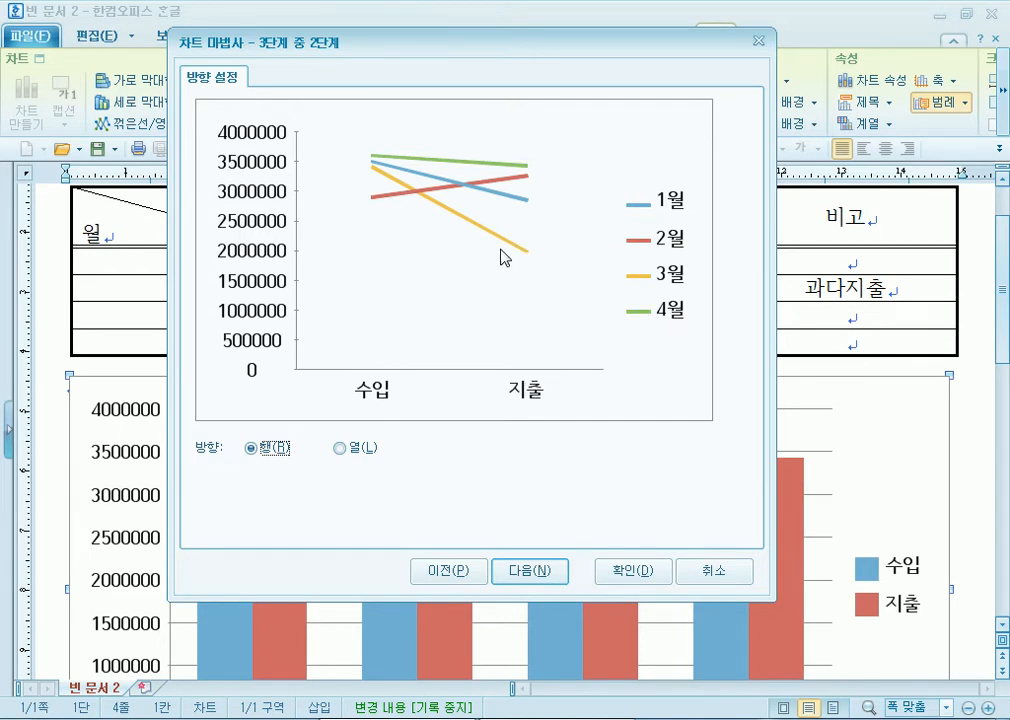
left_click(363, 448)
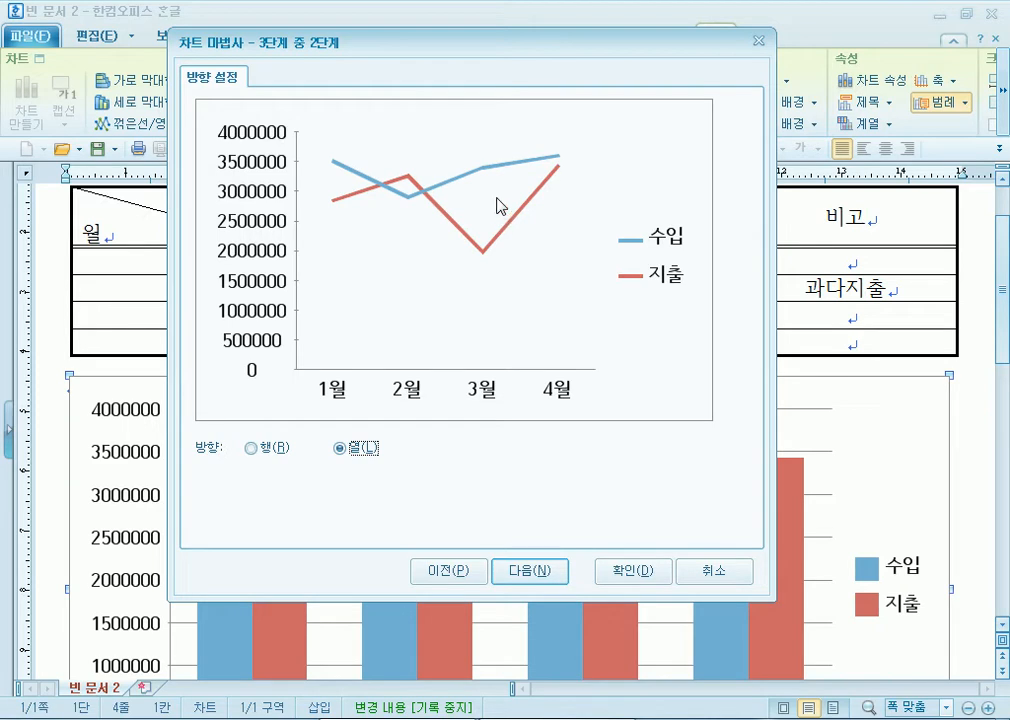
left_click(536, 578)
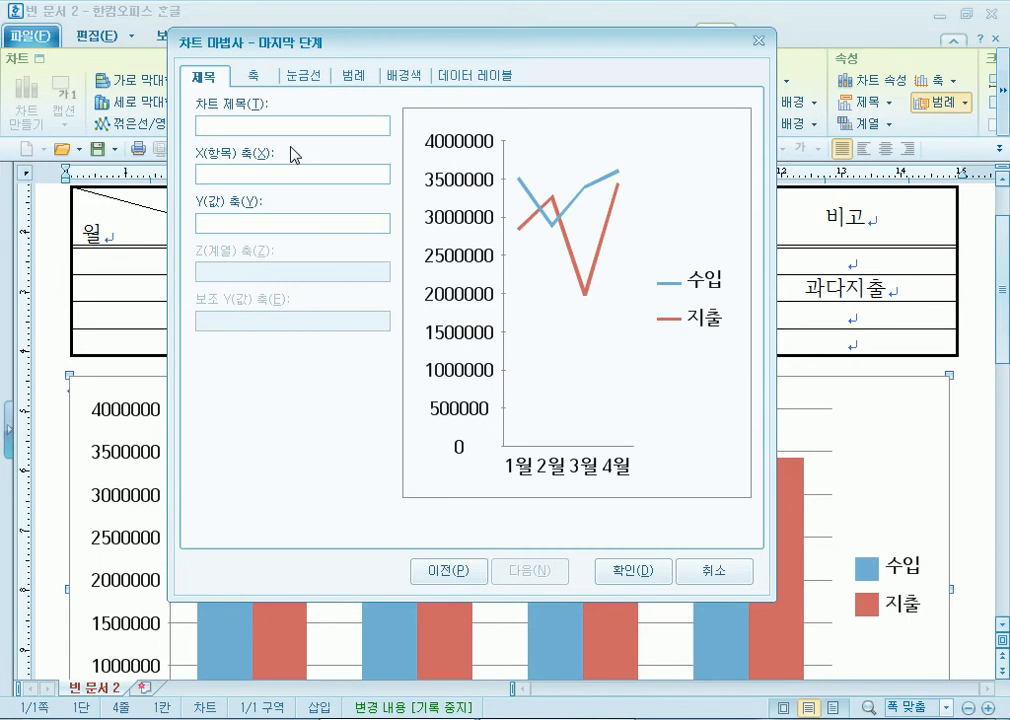
Step: Enter the chart title "1분기 수입/지출 현황" and the Y(값) axis title "단위-원", and finish the chart wizard
type("1ㅂㅜㄴ기 수ㅂ/지출 ㅂㄴ황")
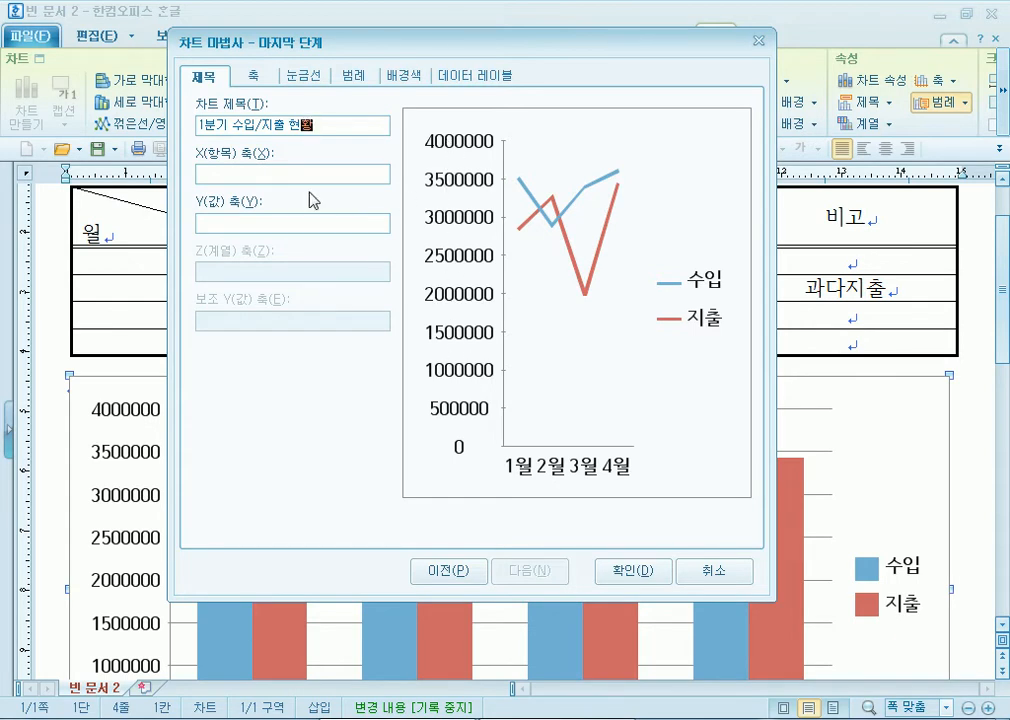
left_click(248, 220)
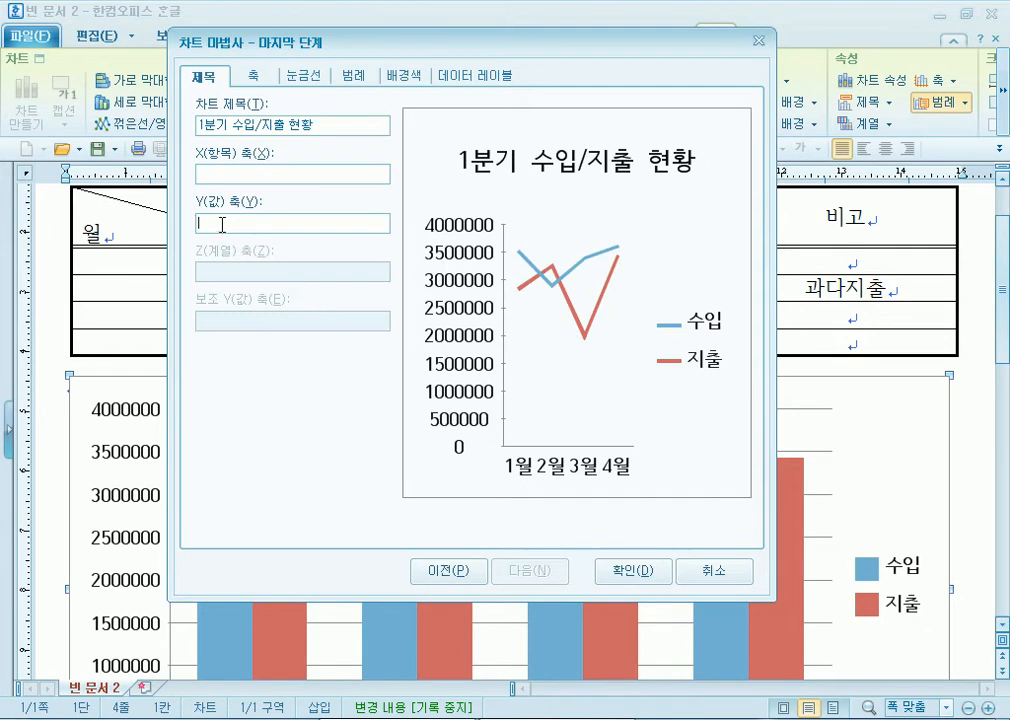
type("ㄷ단위-원")
left_click(633, 571)
Step: Examine the finished line chart, checking its title, its legend and the plotted 수입 and 지출 lines
scroll(356, 548, "down", 6)
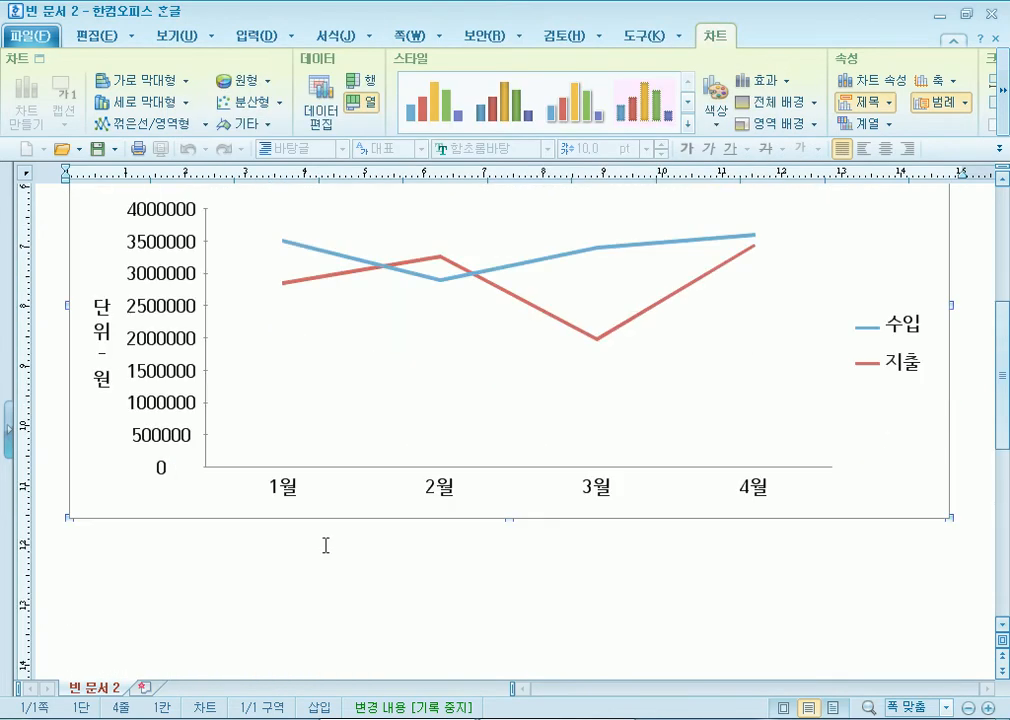
scroll(300, 563, "up", 3)
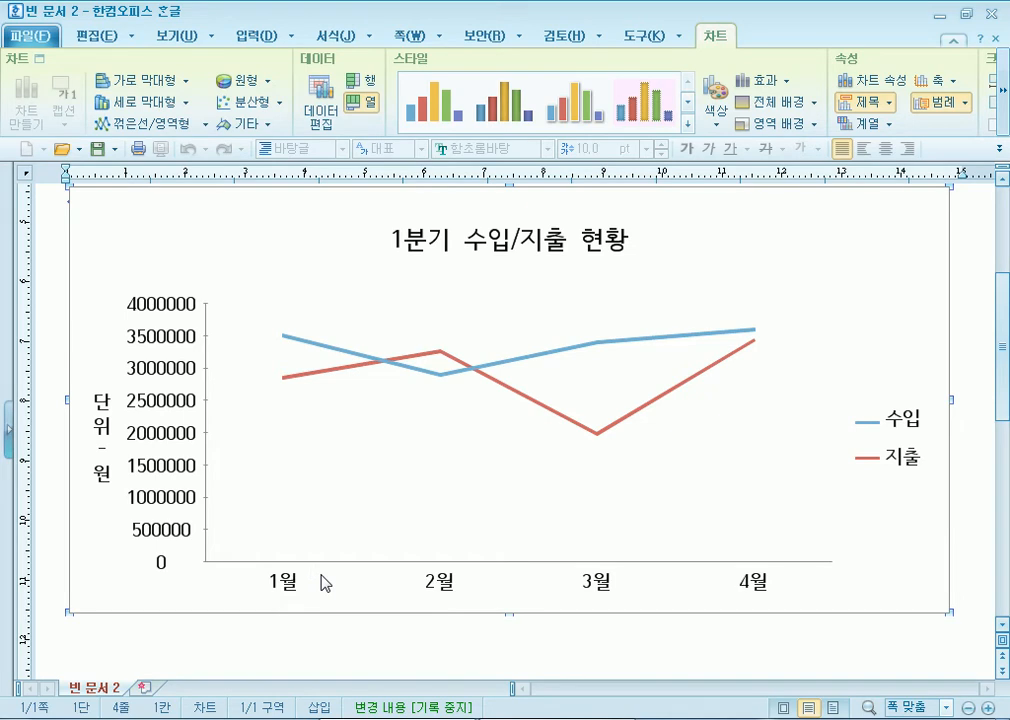
scroll(322, 583, "up", 2)
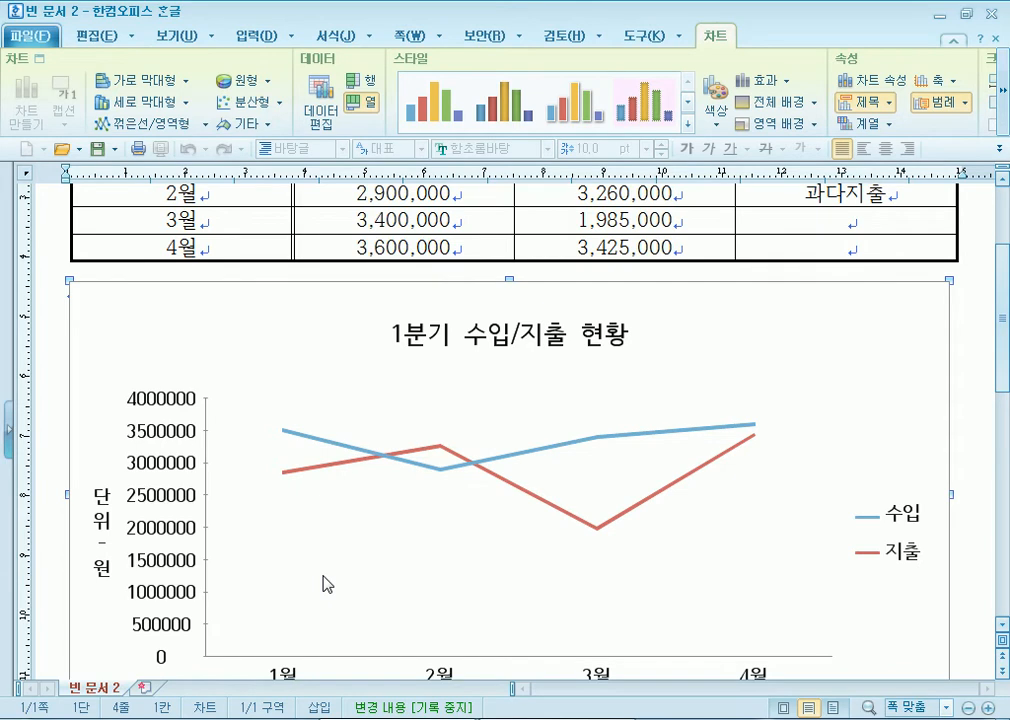
scroll(325, 578, "down", 3)
scroll(327, 580, "up", 3)
left_click(463, 335)
left_click(901, 520)
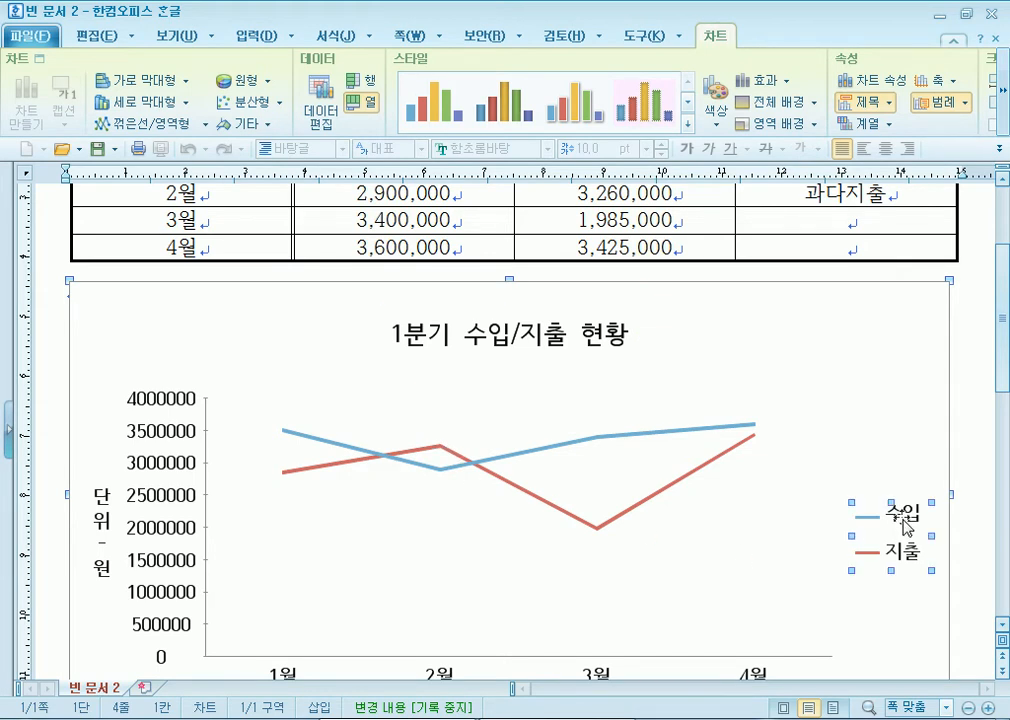
scroll(983, 414, "down", 5)
scroll(983, 414, "up", 5)
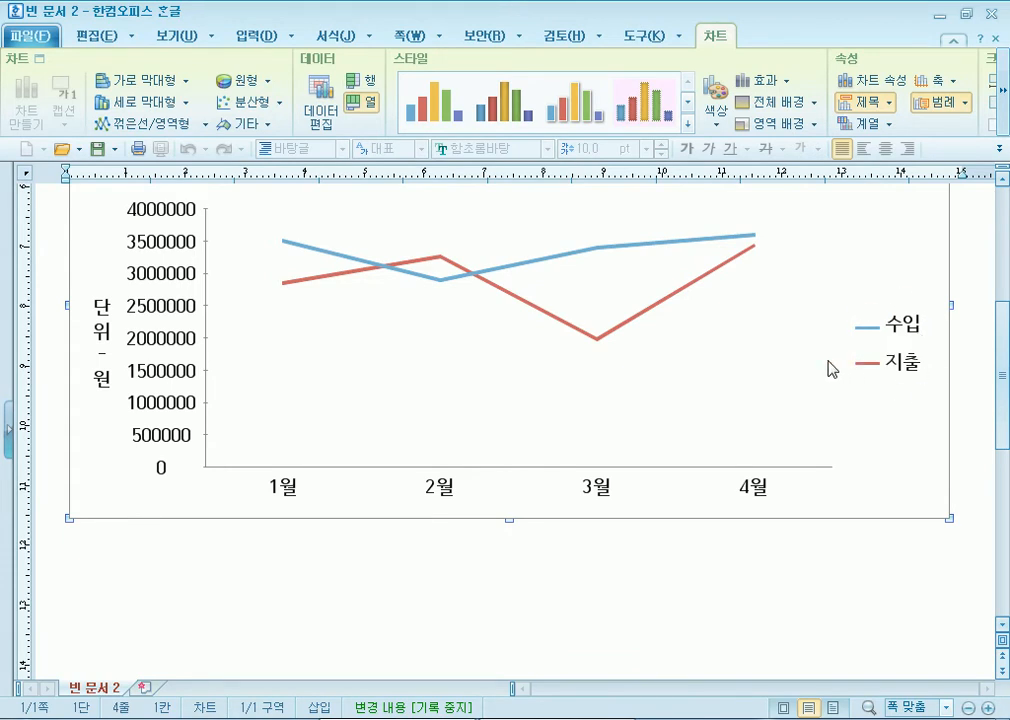
Step: Check the chart's Y-axis title and value axis labels, comparing the chart with the table above it
left_click(100, 312)
left_click(187, 246)
scroll(120, 215, "up", 6)
scroll(131, 361, "down", 9)
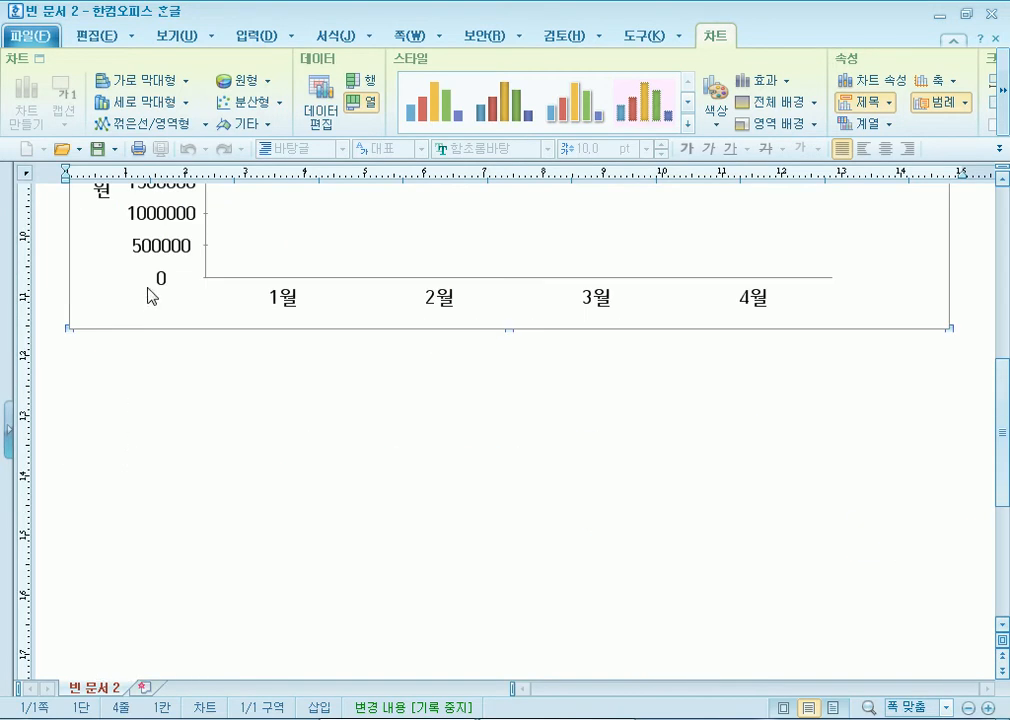
scroll(151, 300, "up", 6)
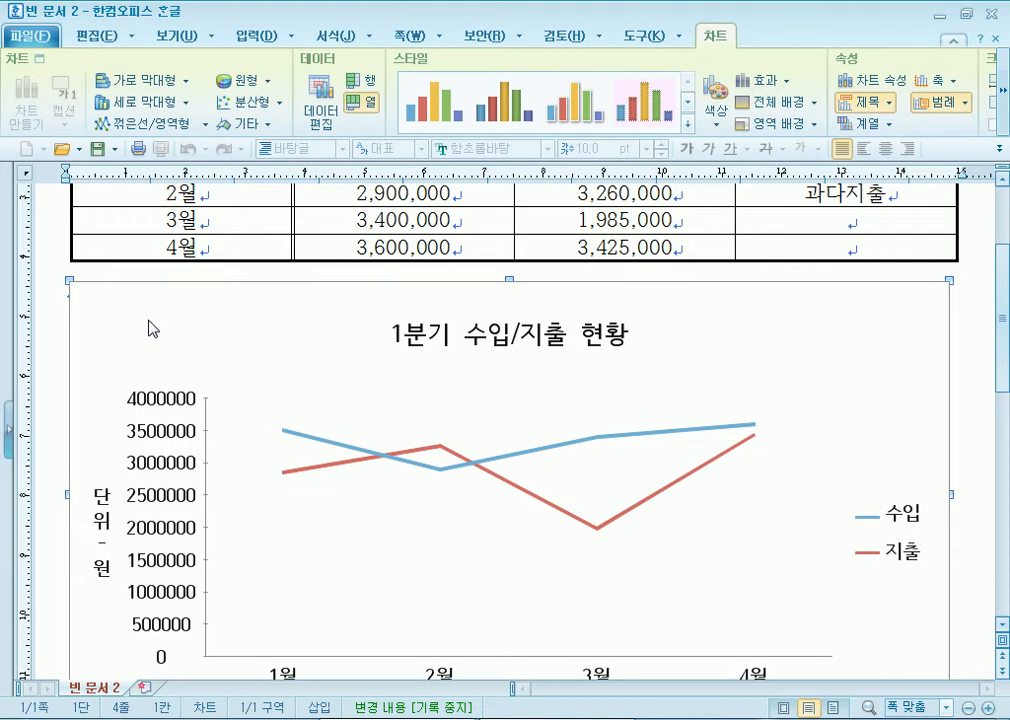
scroll(170, 330, "down", 9)
scroll(192, 334, "up", 6)
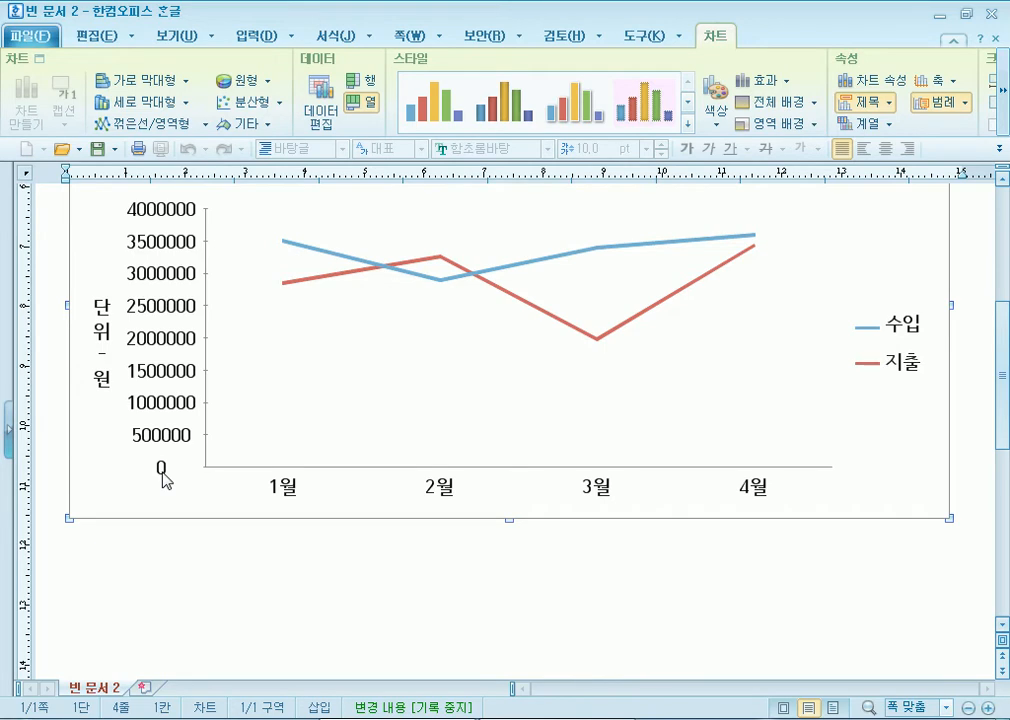
scroll(471, 437, "up", 6)
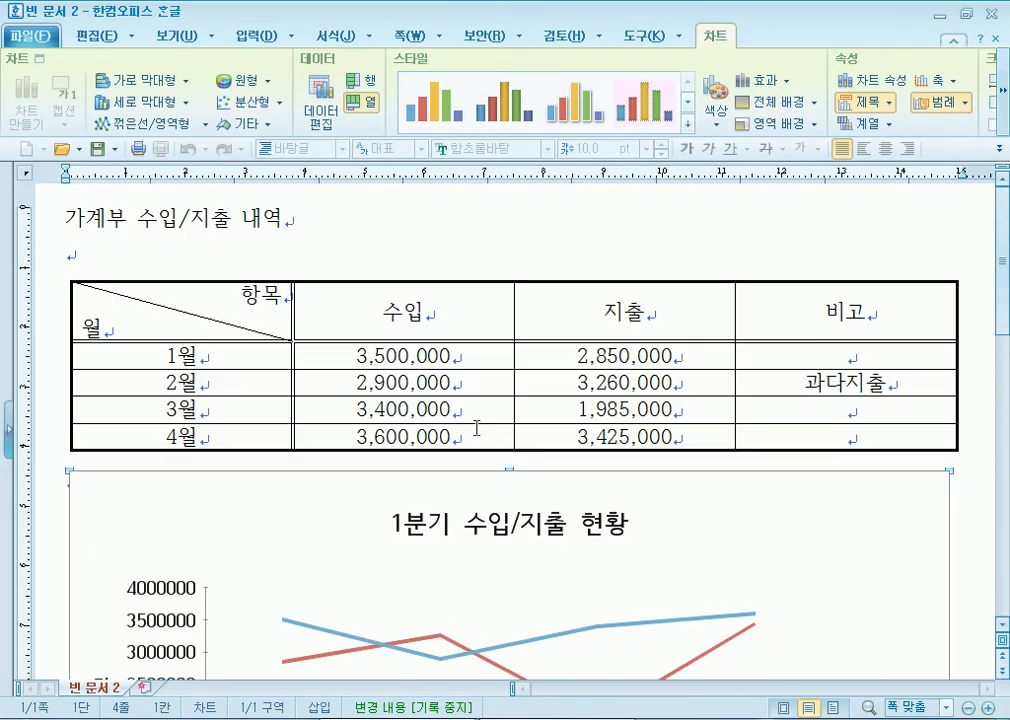
scroll(484, 423, "down", 3)
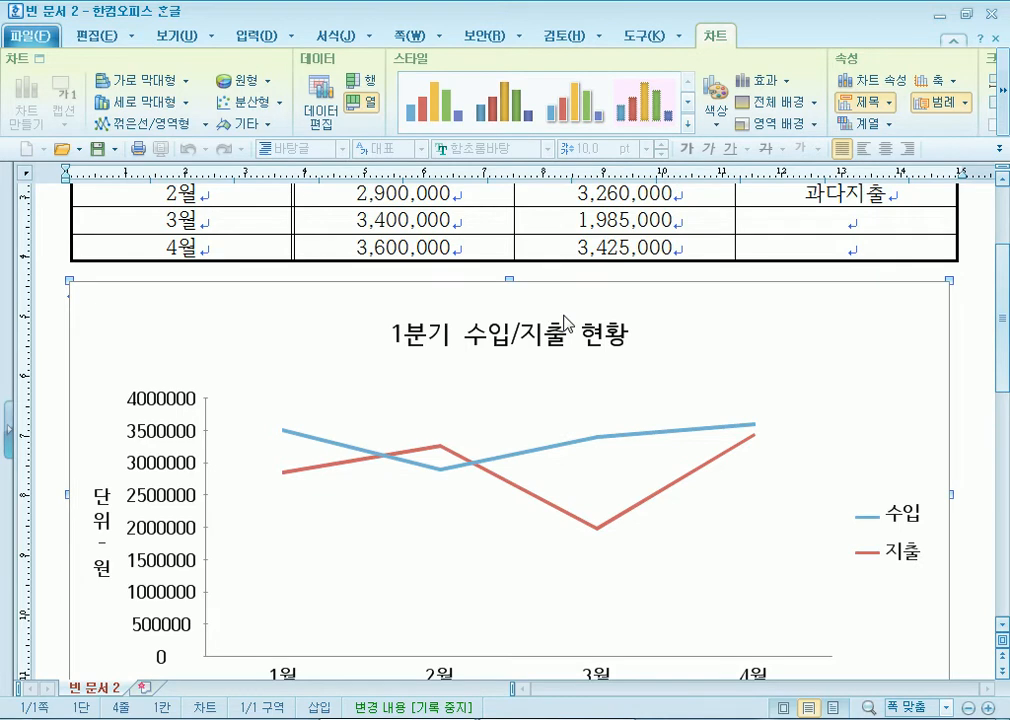
double_click(490, 340)
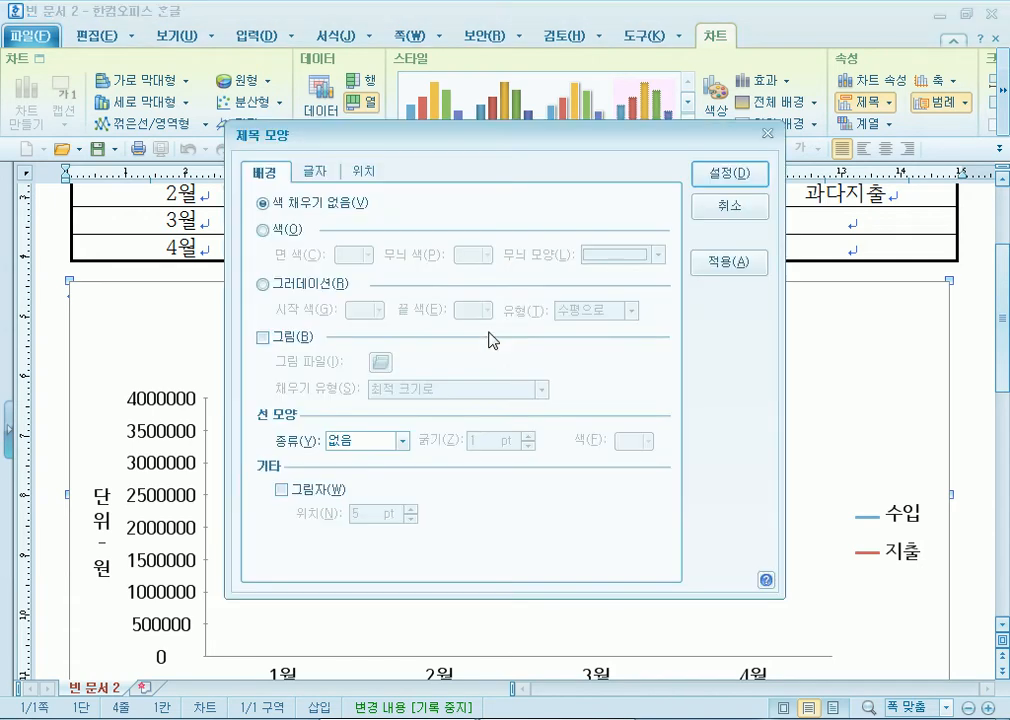
left_click_drag(503, 150, 381, 50)
left_click(640, 122)
Step: Give the chart title a 두 줄로 border line and turn on its 그림자 option
double_click(380, 336)
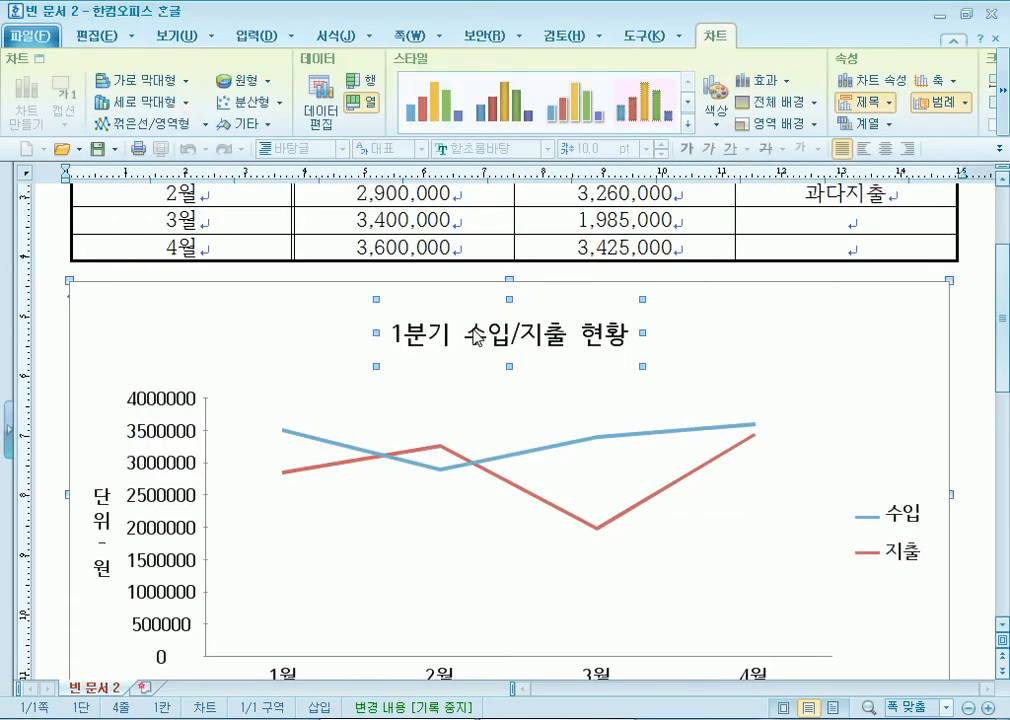
left_click_drag(288, 150, 244, 94)
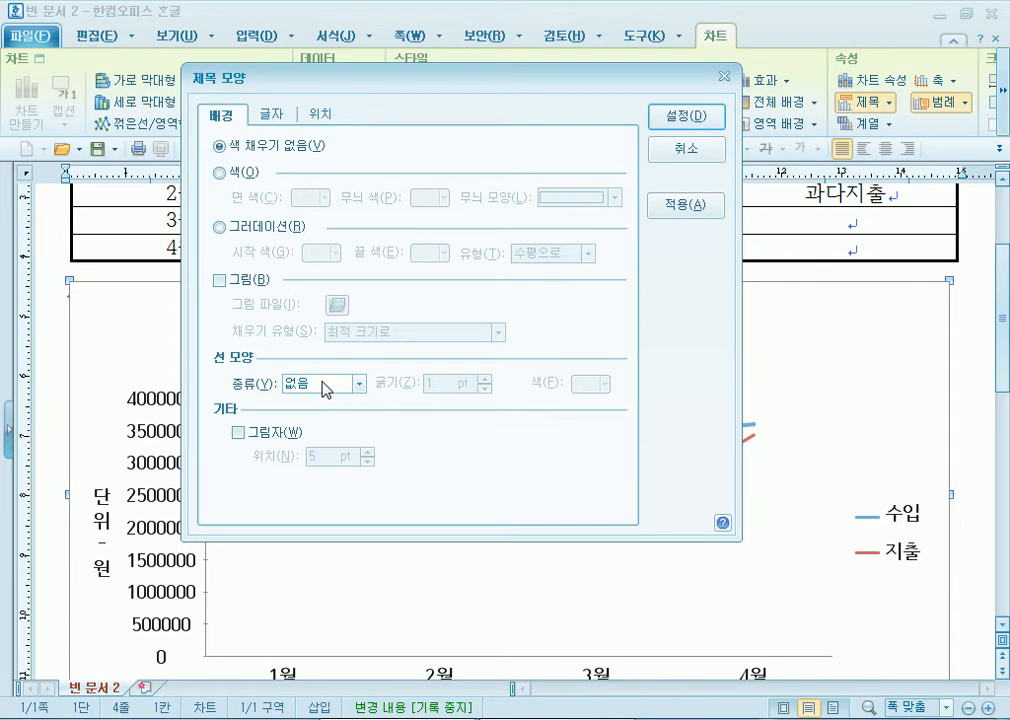
left_click_drag(415, 80, 471, 446)
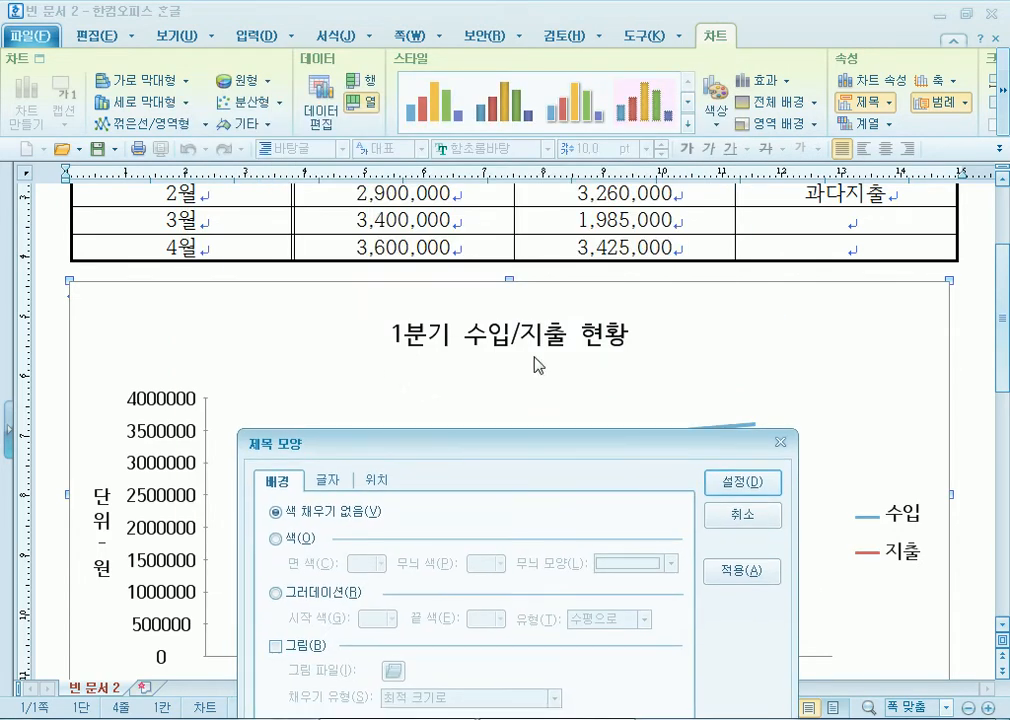
left_click_drag(421, 441, 369, 82)
left_click(330, 398)
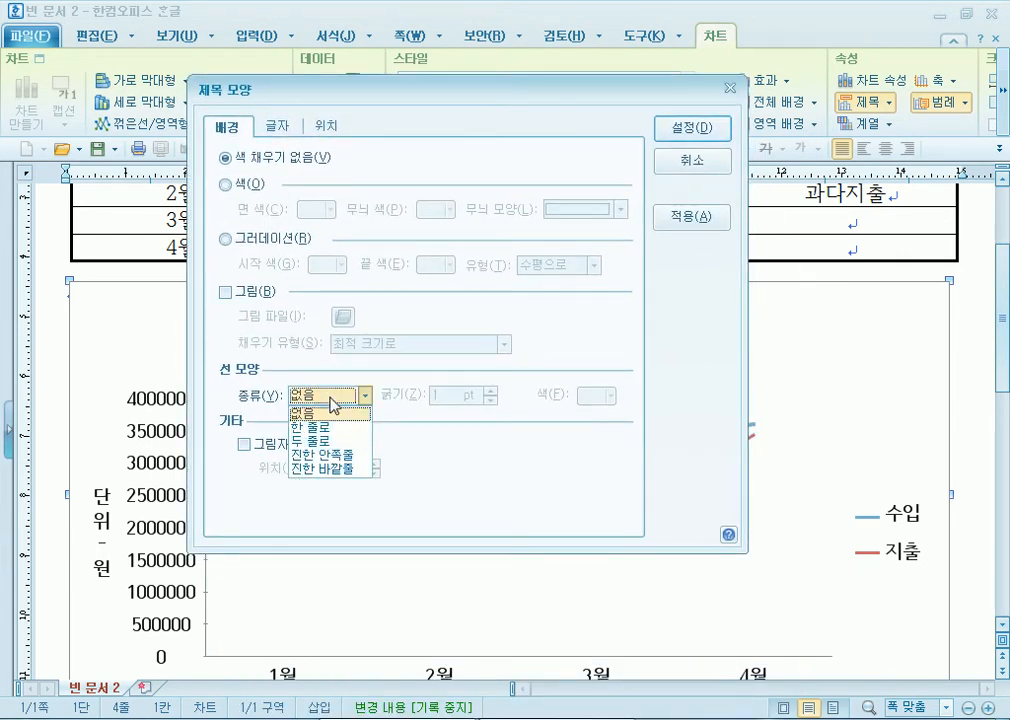
left_click(322, 441)
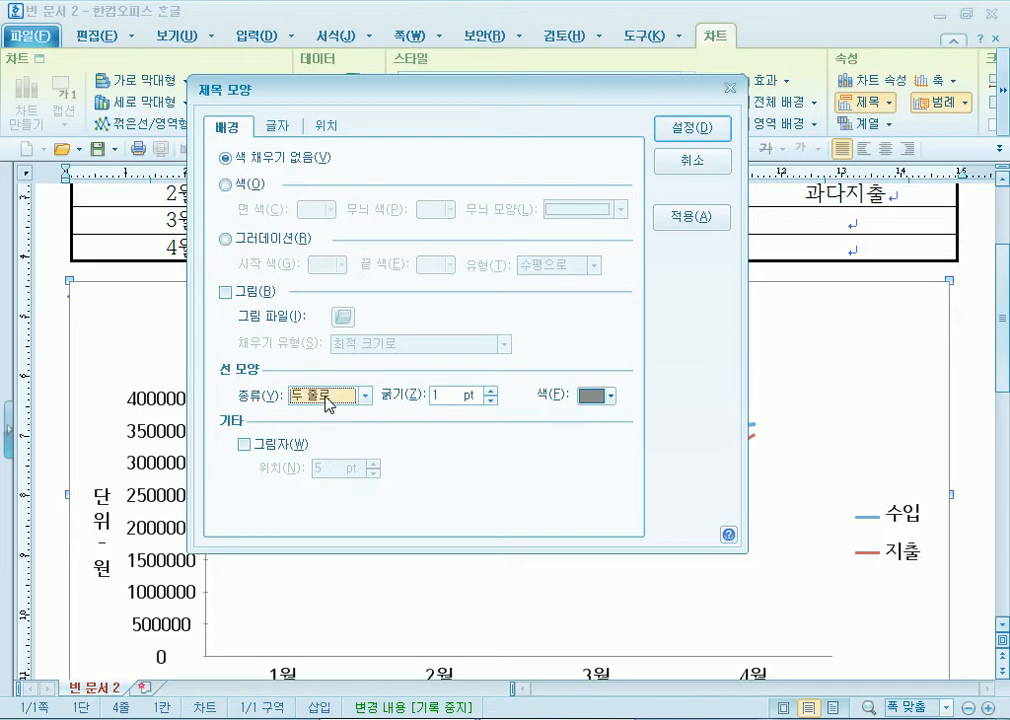
left_click(322, 397)
left_click(314, 441)
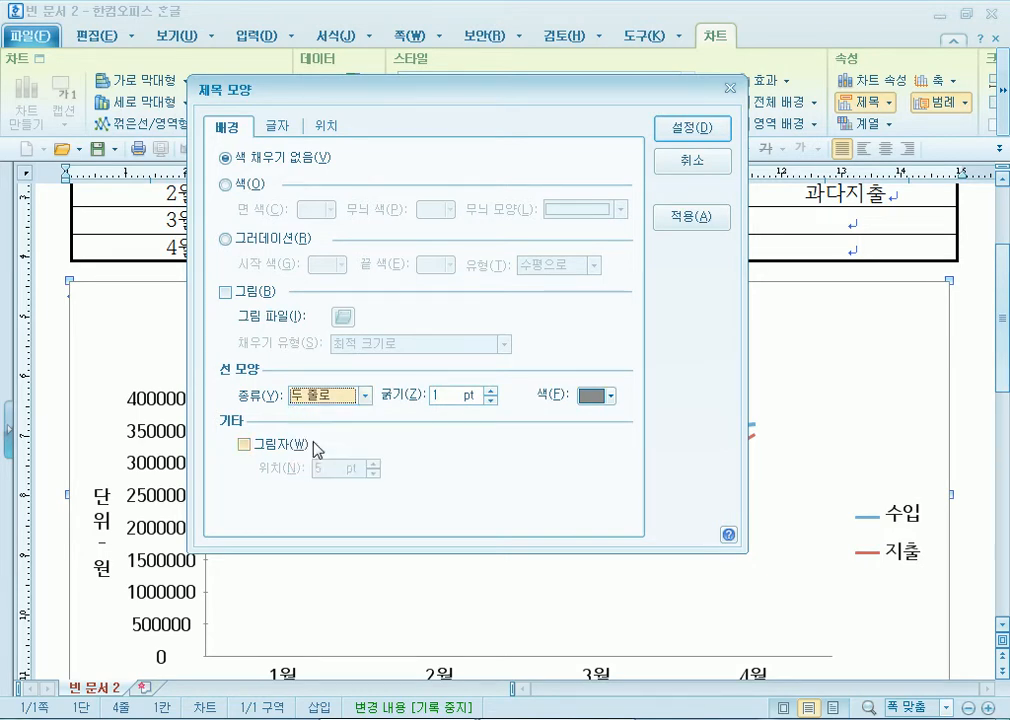
left_click(245, 446)
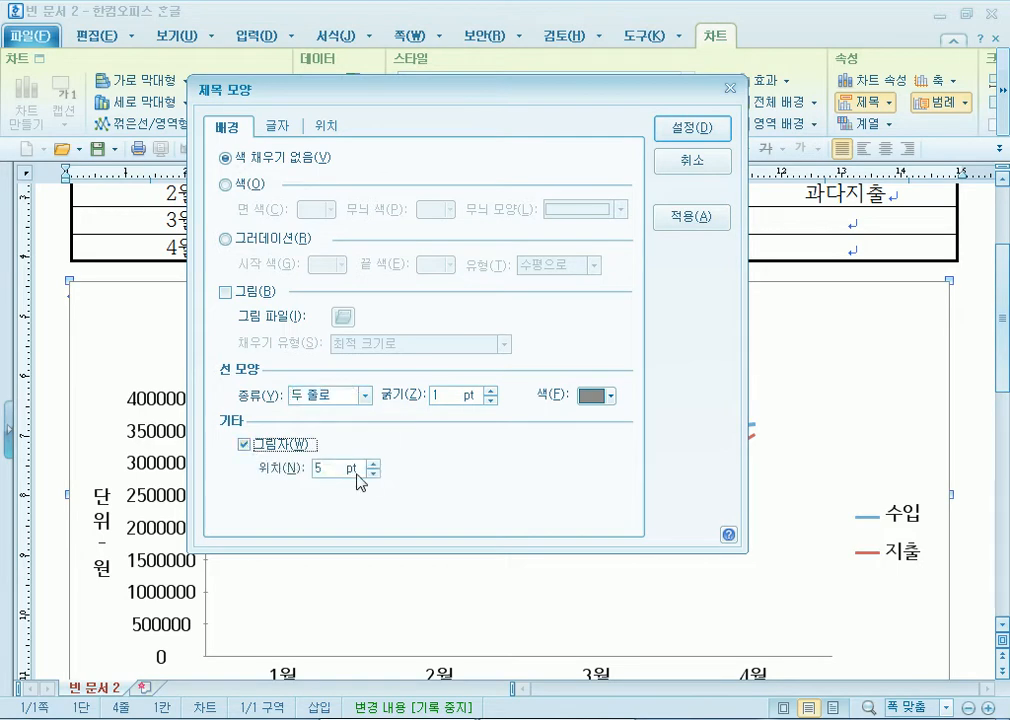
left_click(687, 131)
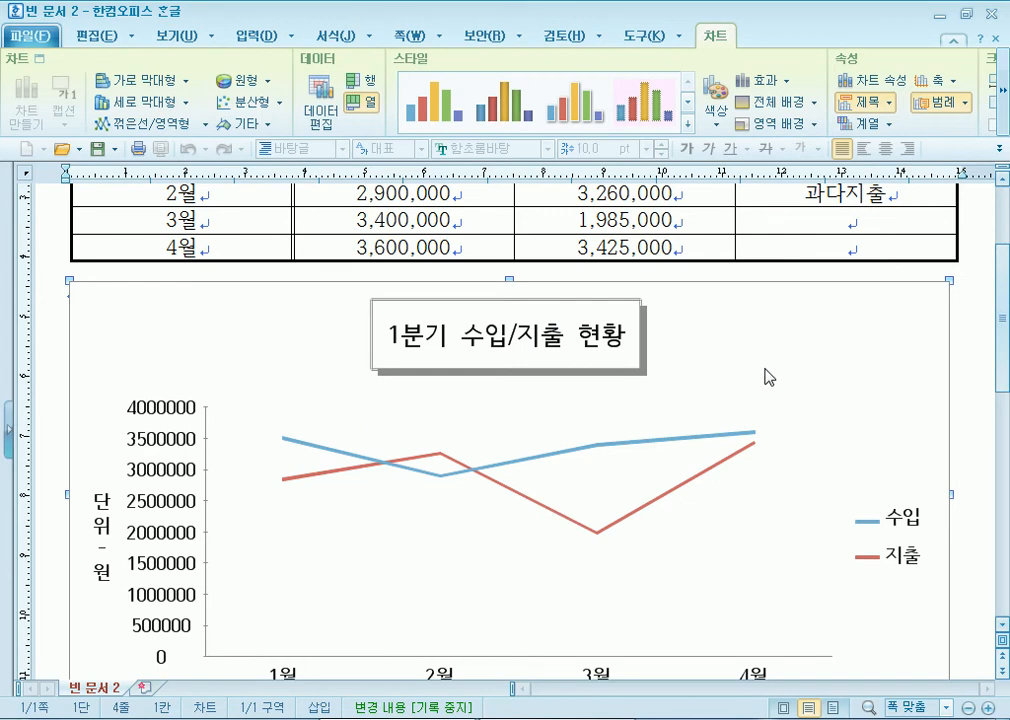
Step: Set the position of the chart title's shadow to 3 pt
left_click(524, 374)
double_click(525, 373)
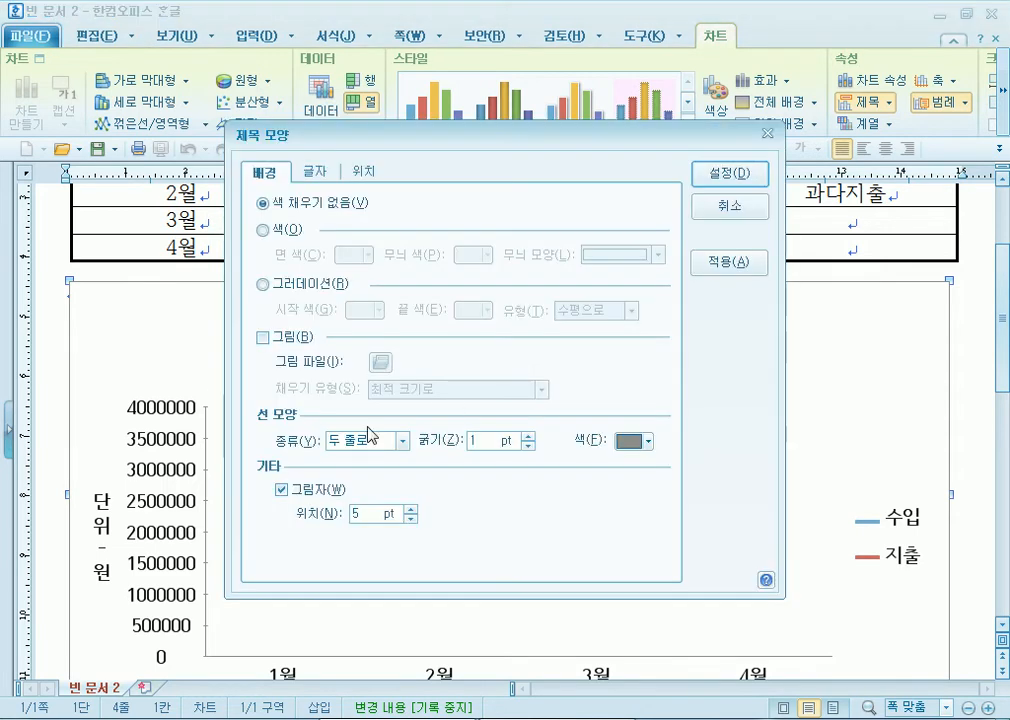
left_click_drag(447, 143, 473, 43)
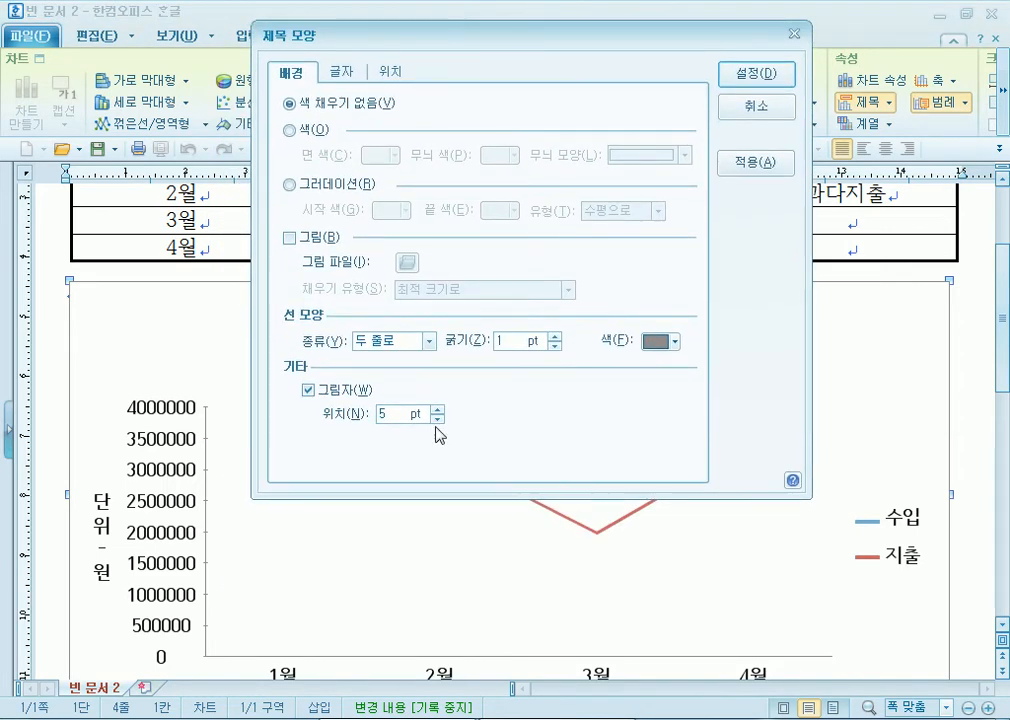
left_click(745, 74)
double_click(608, 360)
left_click(411, 508)
left_click(729, 174)
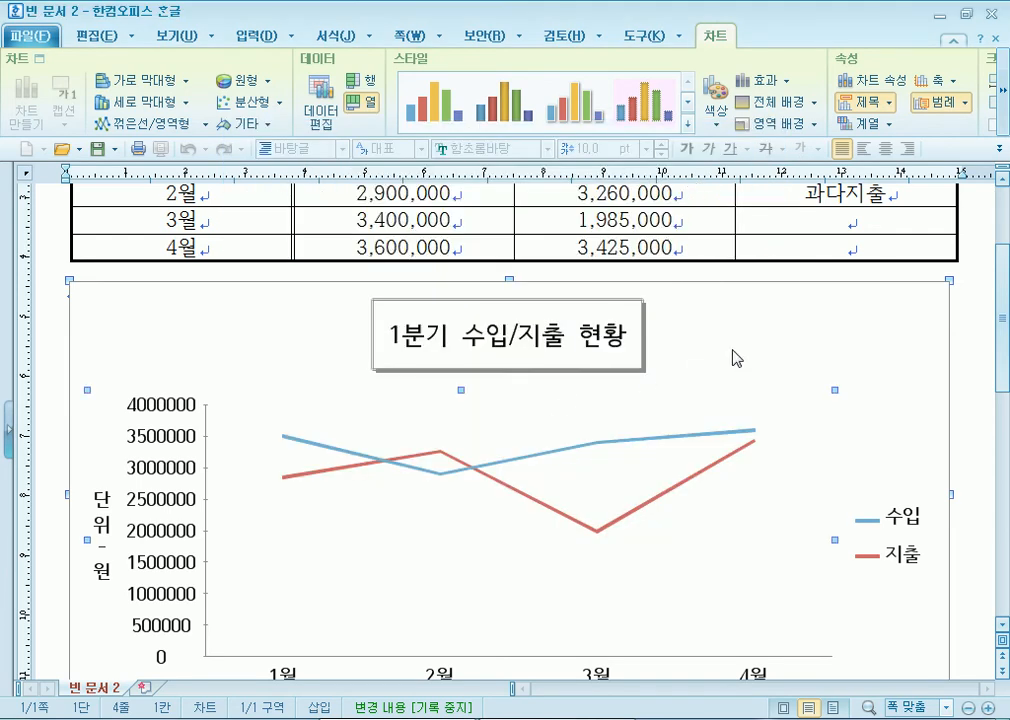
Step: Review the border and shadow settings in the chart title's 제목 모양 dialog, then close it
left_click(505, 365)
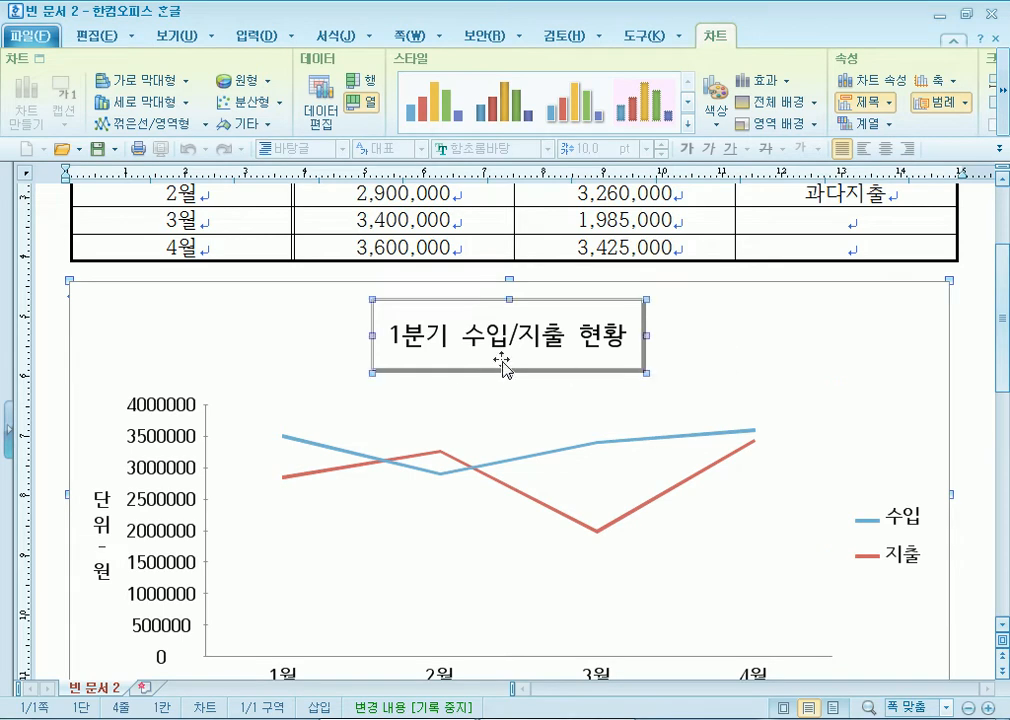
double_click(496, 365)
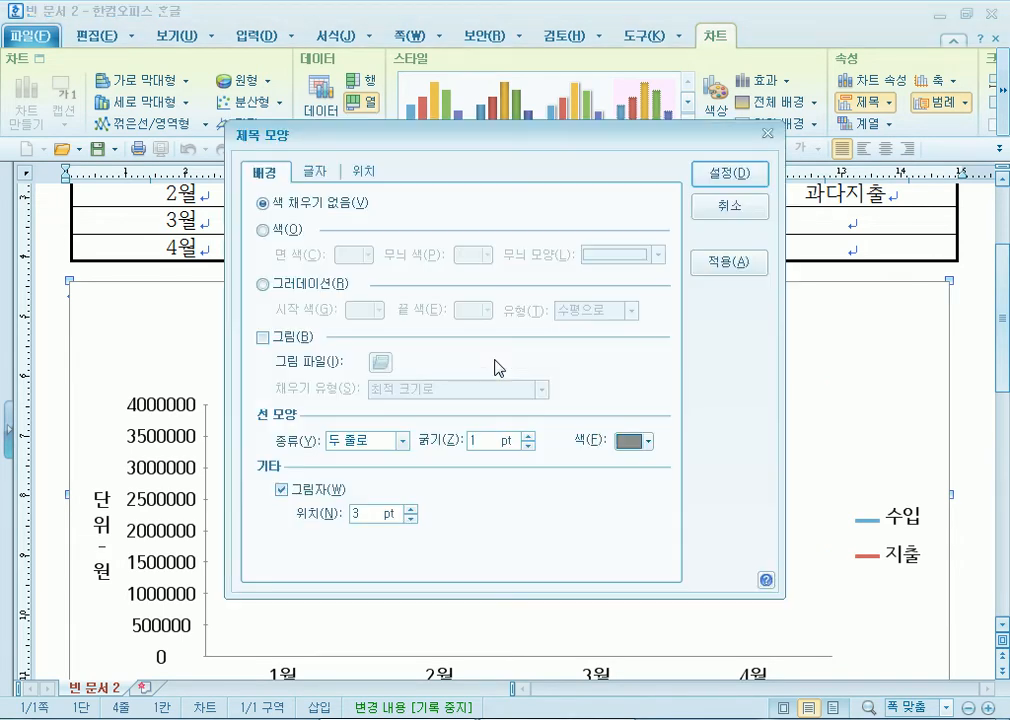
left_click_drag(375, 126, 431, 15)
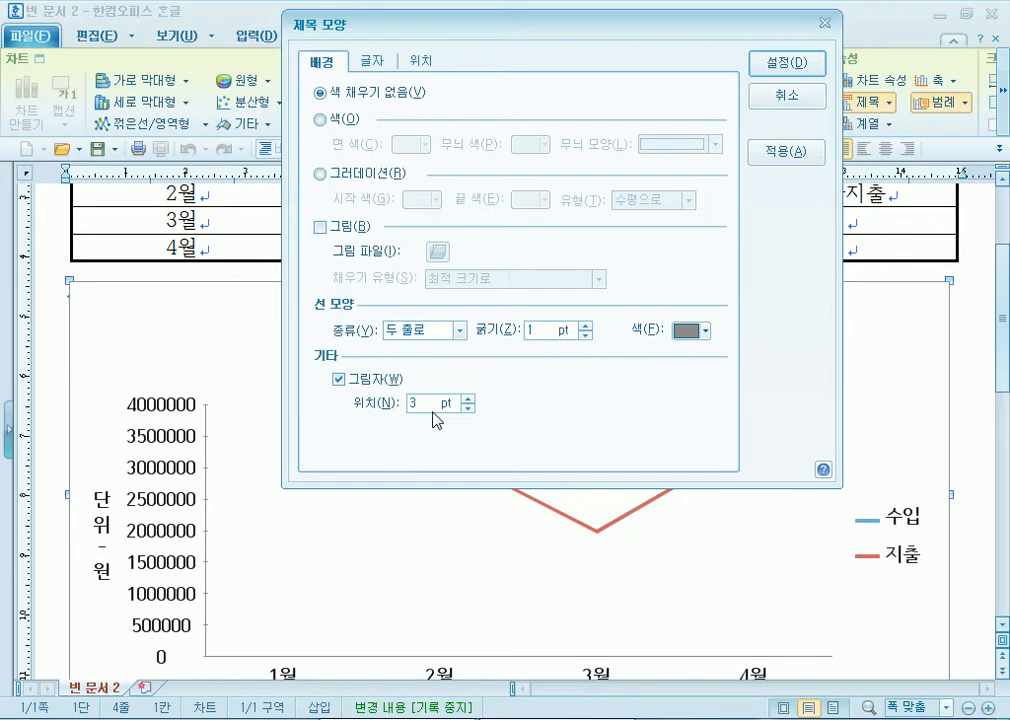
left_click(385, 387)
left_click(385, 387)
left_click(792, 64)
Step: Reduce the height of the chart title box so it fits more closely around the title text
left_click(521, 369)
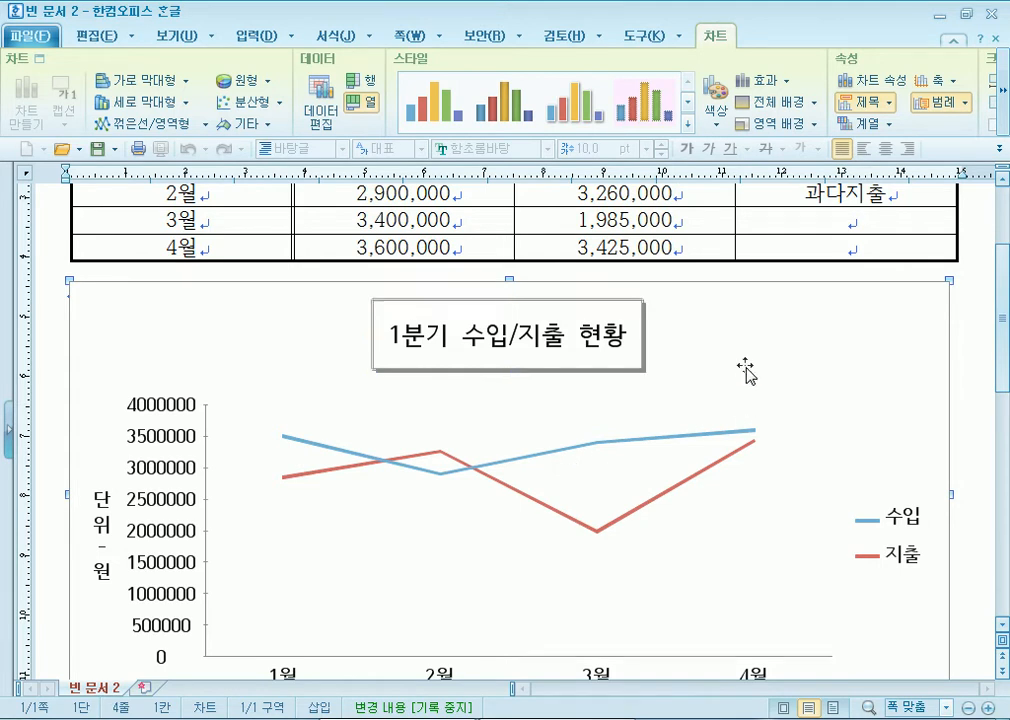
left_click_drag(509, 373, 514, 394)
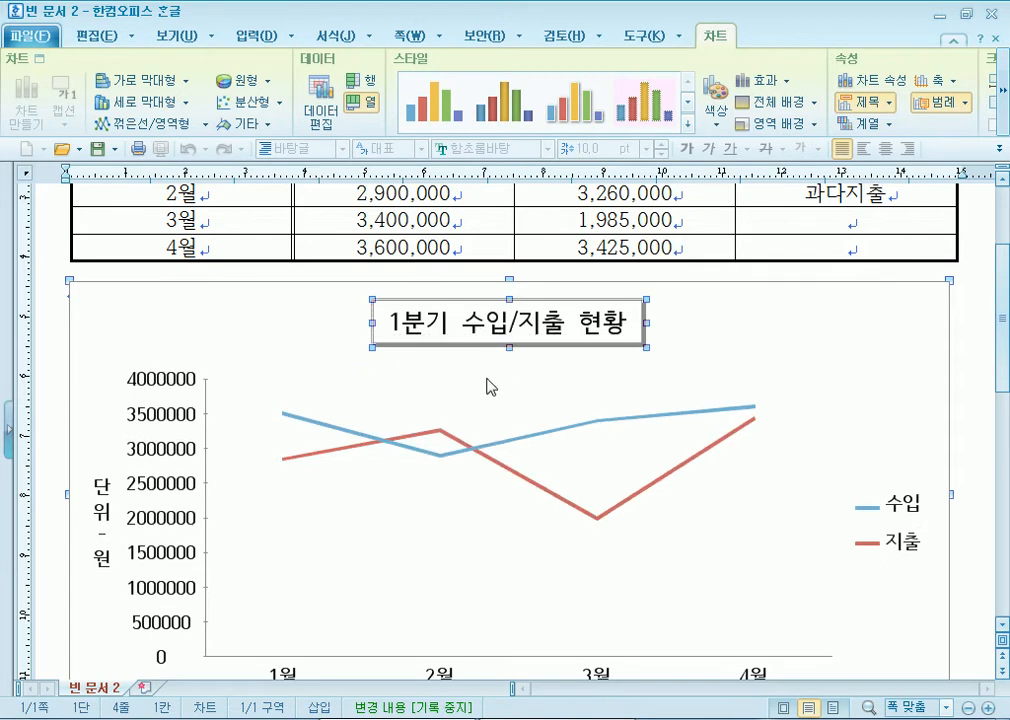
left_click_drag(509, 348, 510, 356)
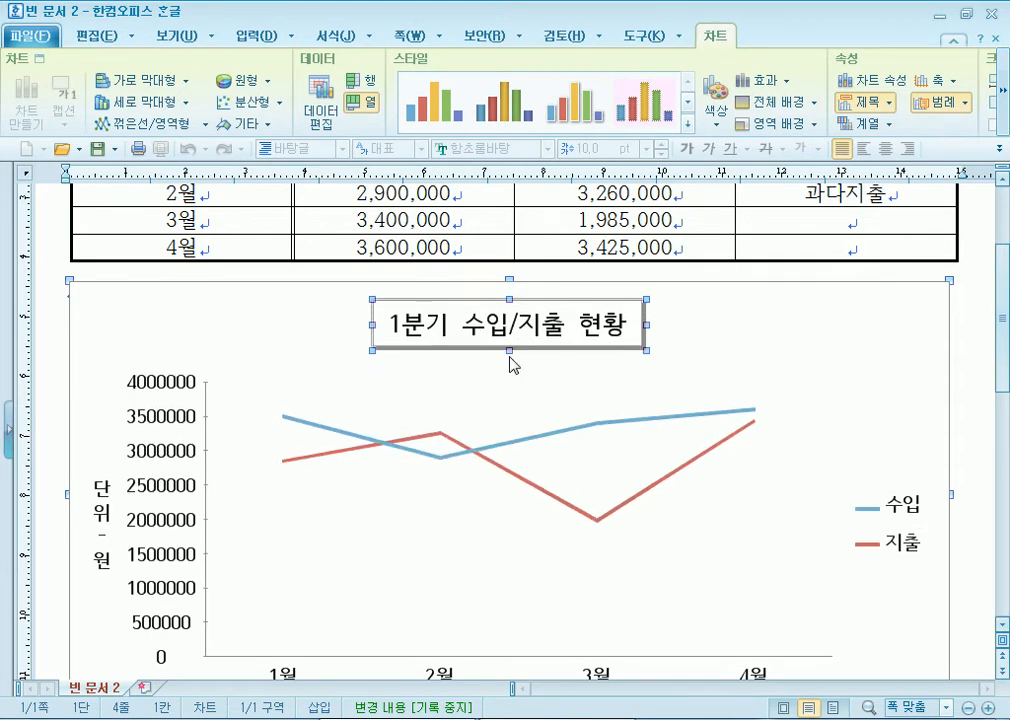
left_click(766, 345)
scroll(910, 491, "down", 3)
scroll(879, 415, "up", 3)
scroll(876, 475, "down", 3)
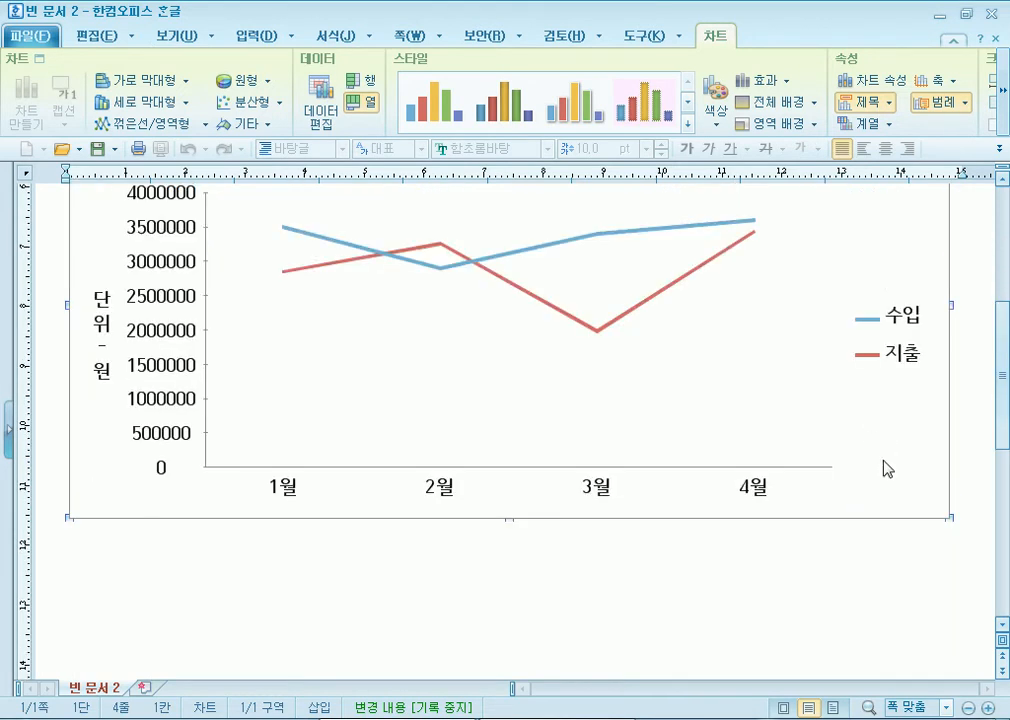
double_click(900, 323)
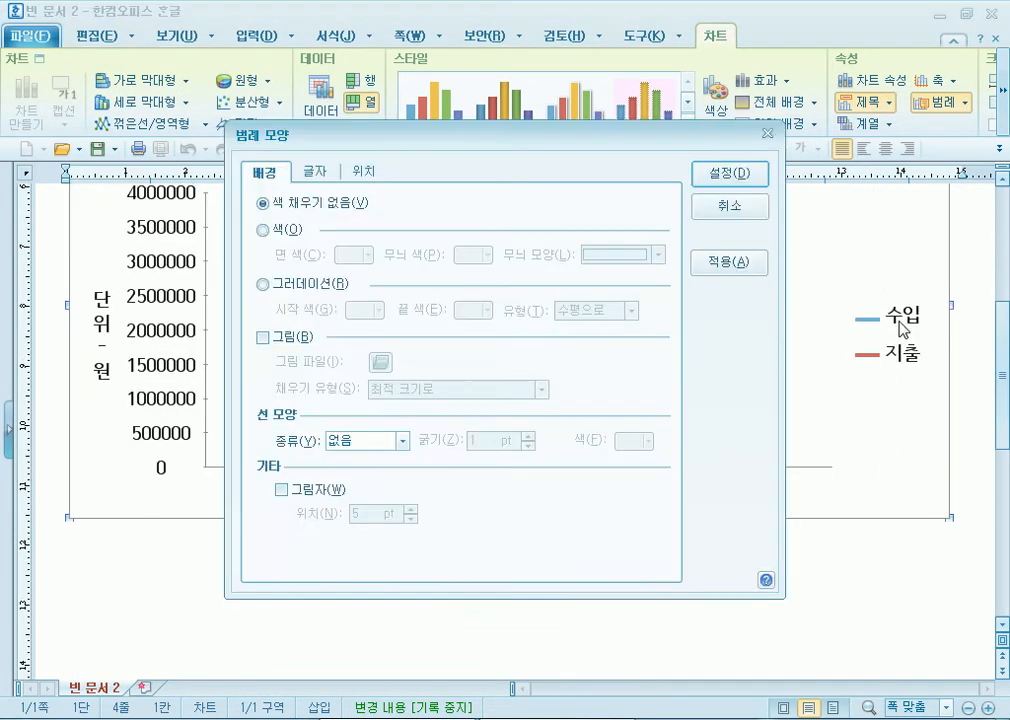
left_click(370, 186)
left_click(430, 380)
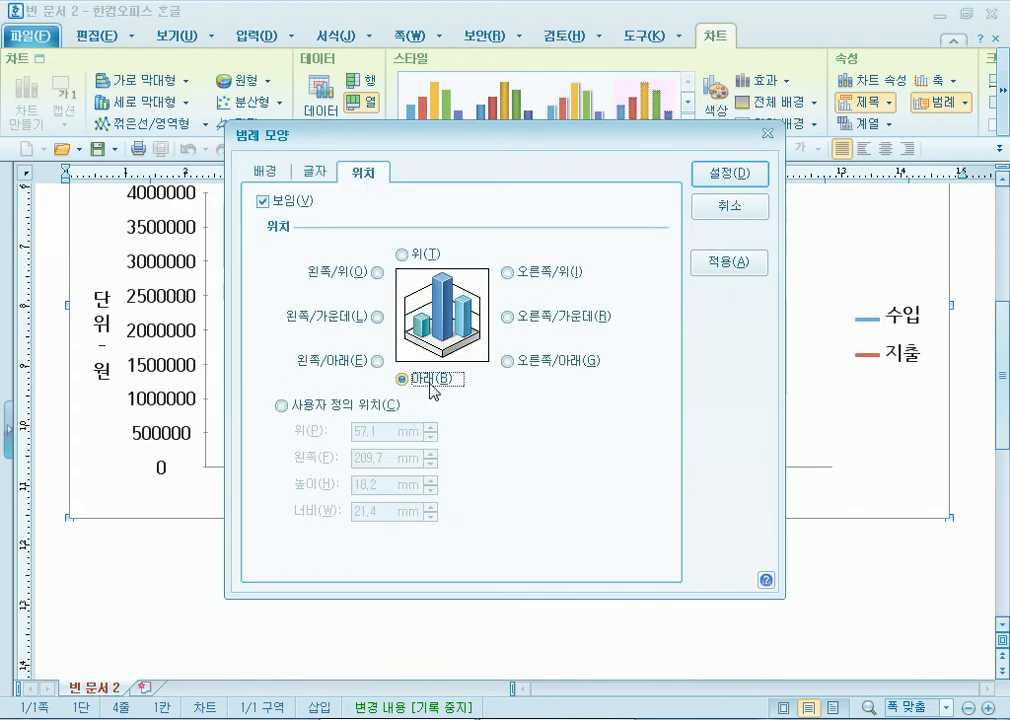
left_click(748, 207)
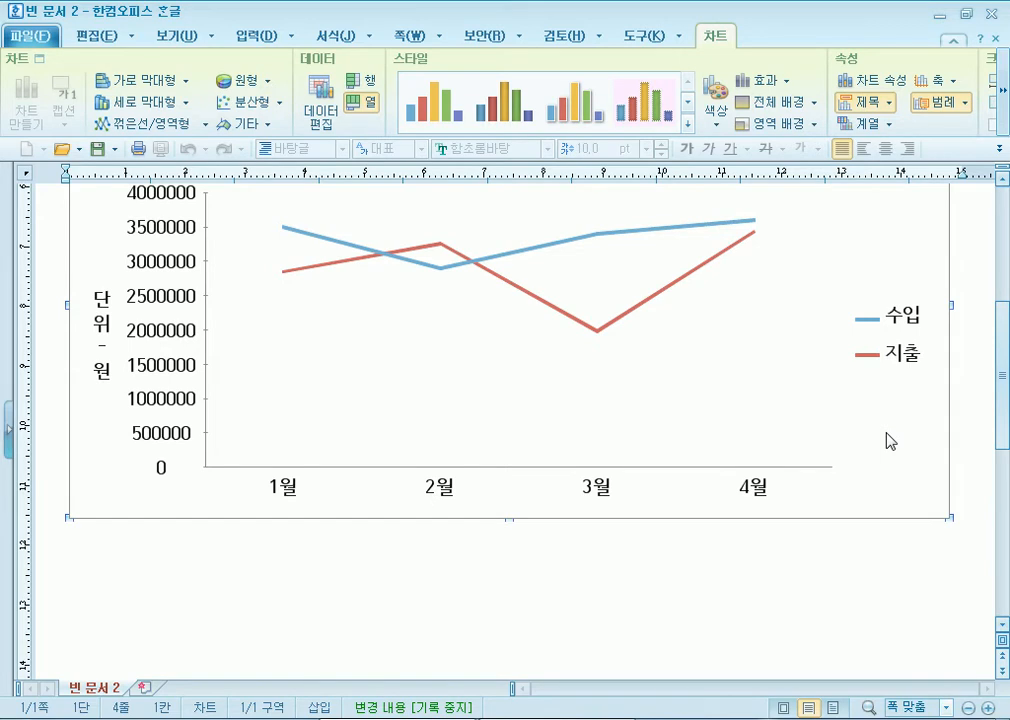
Step: Move the chart legend to the 아래 position and apply the setting
double_click(925, 350)
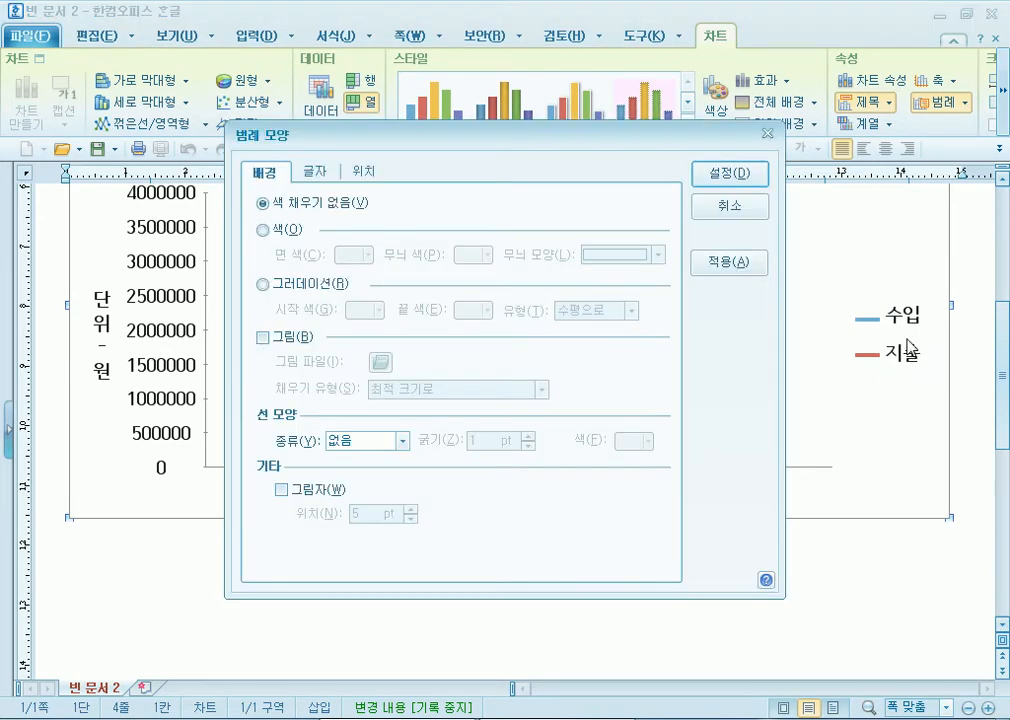
left_click(362, 180)
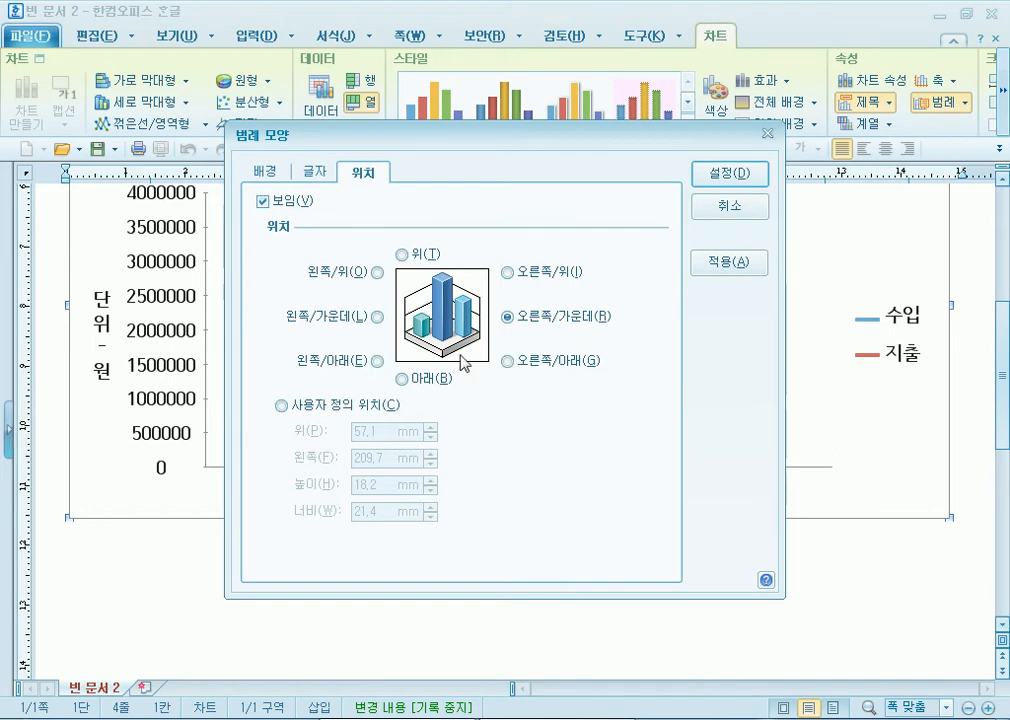
left_click(420, 380)
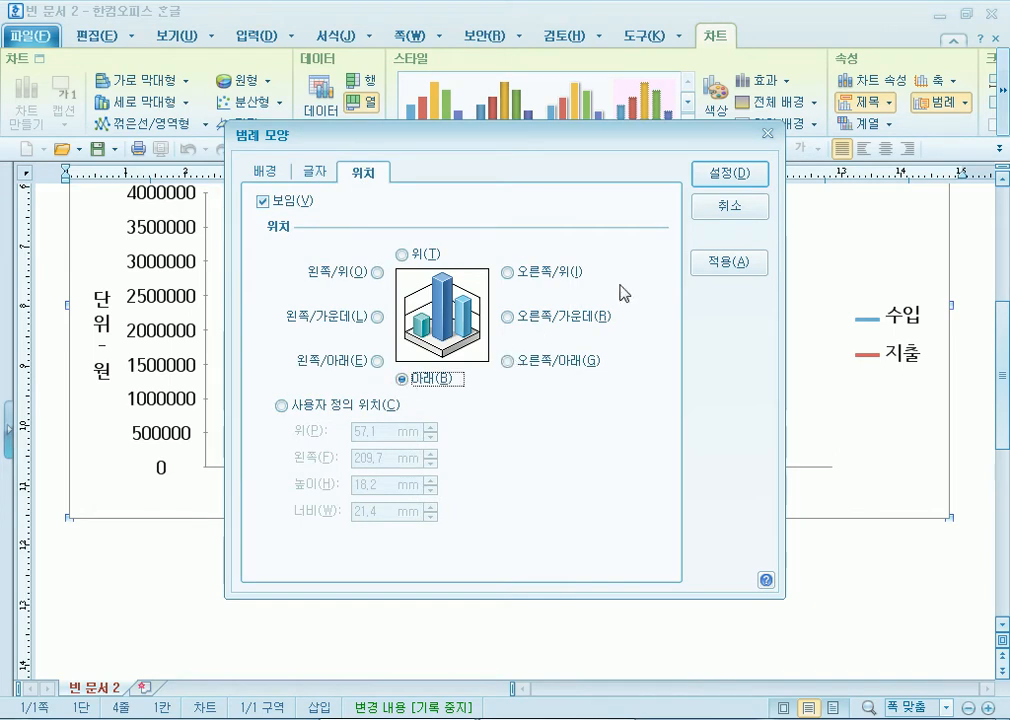
left_click(721, 266)
left_click_drag(548, 143, 580, 105)
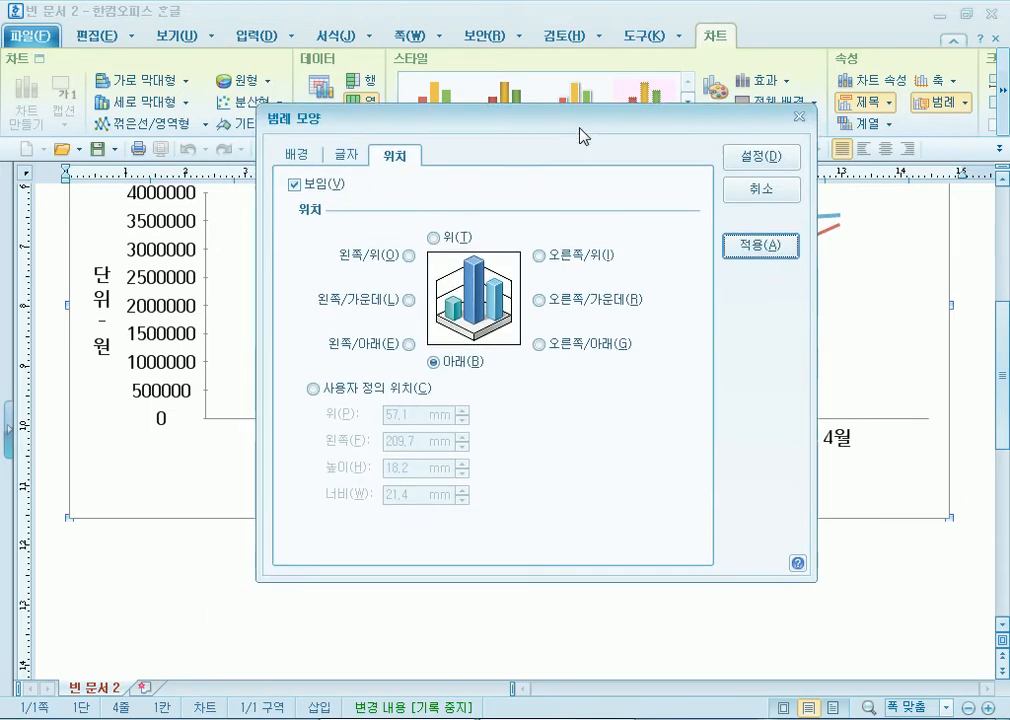
left_click(772, 153)
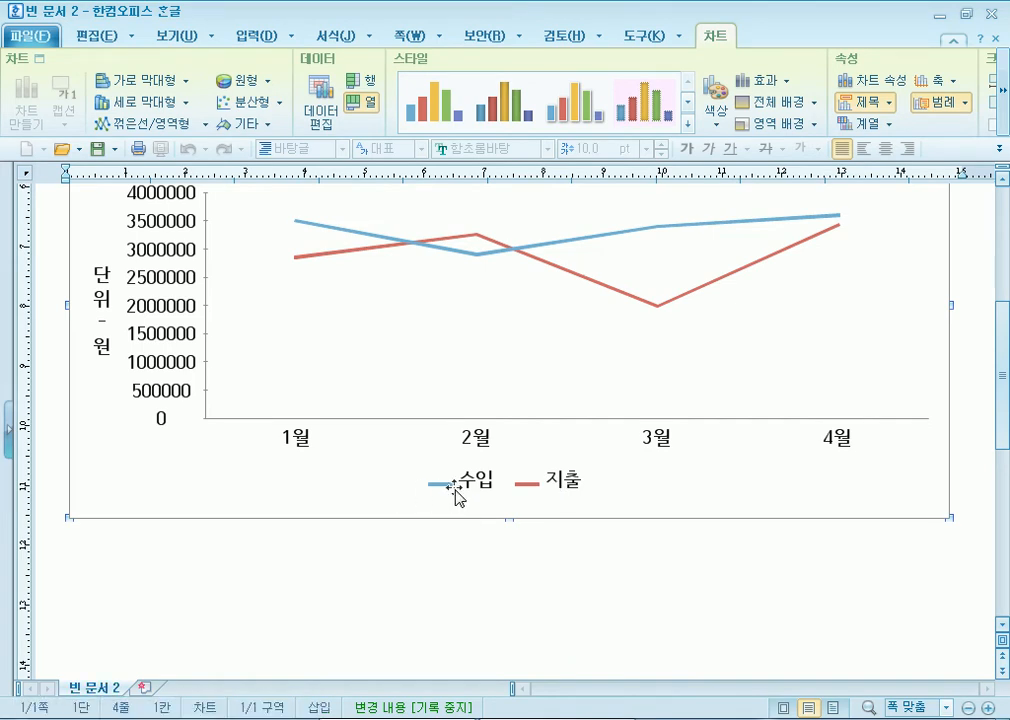
Step: Examine the chart's value-axis title, axis labels and legend together with the table above it
left_click(158, 277)
left_click(100, 322)
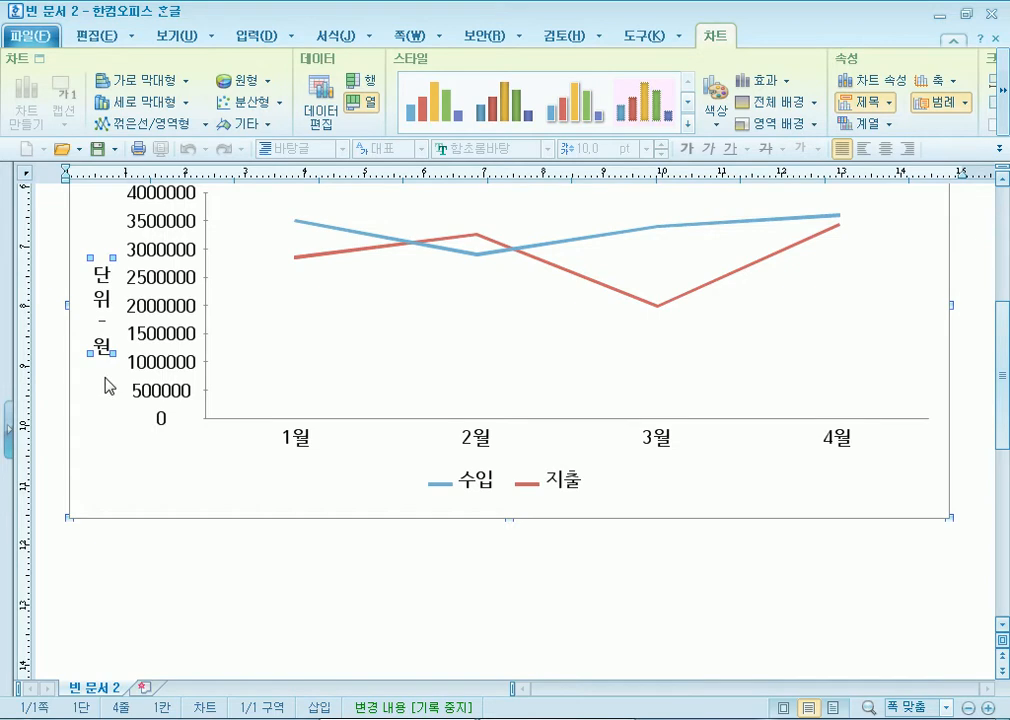
scroll(106, 383, "up", 3)
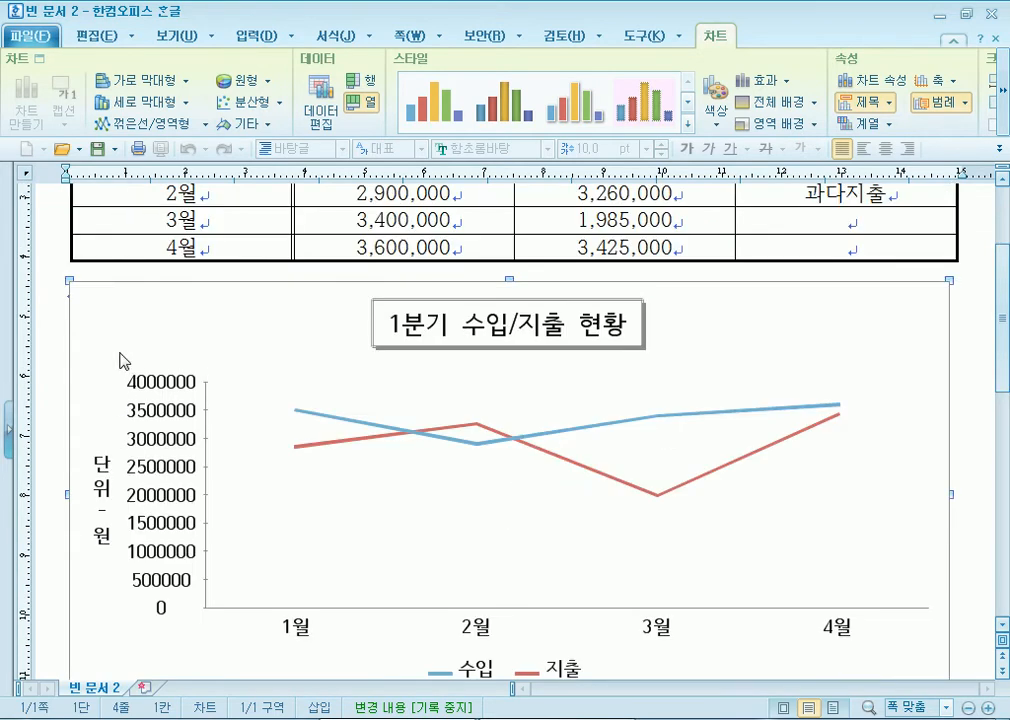
left_click(167, 418)
scroll(167, 418, "down", 3)
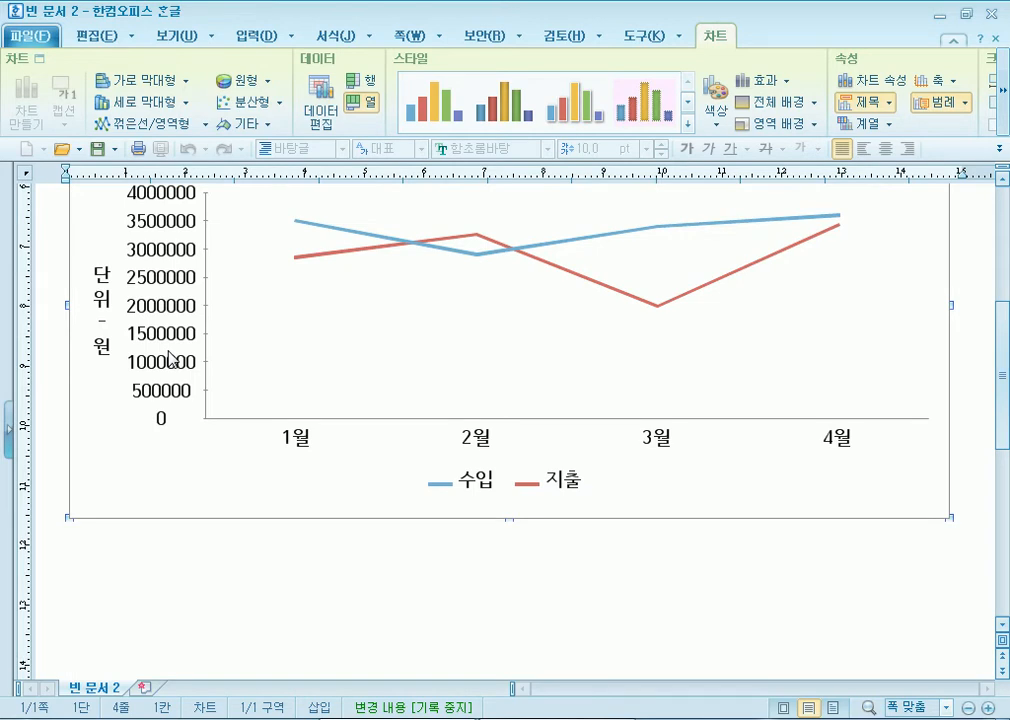
scroll(172, 358, "up", 3)
scroll(183, 390, "down", 3)
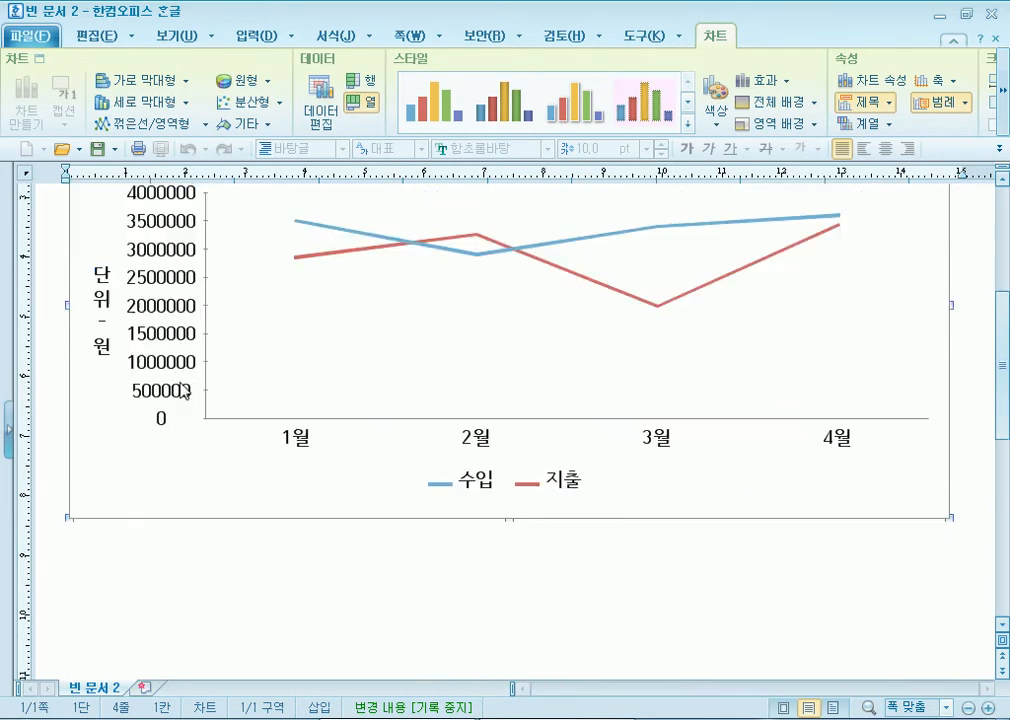
scroll(167, 388, "up", 3)
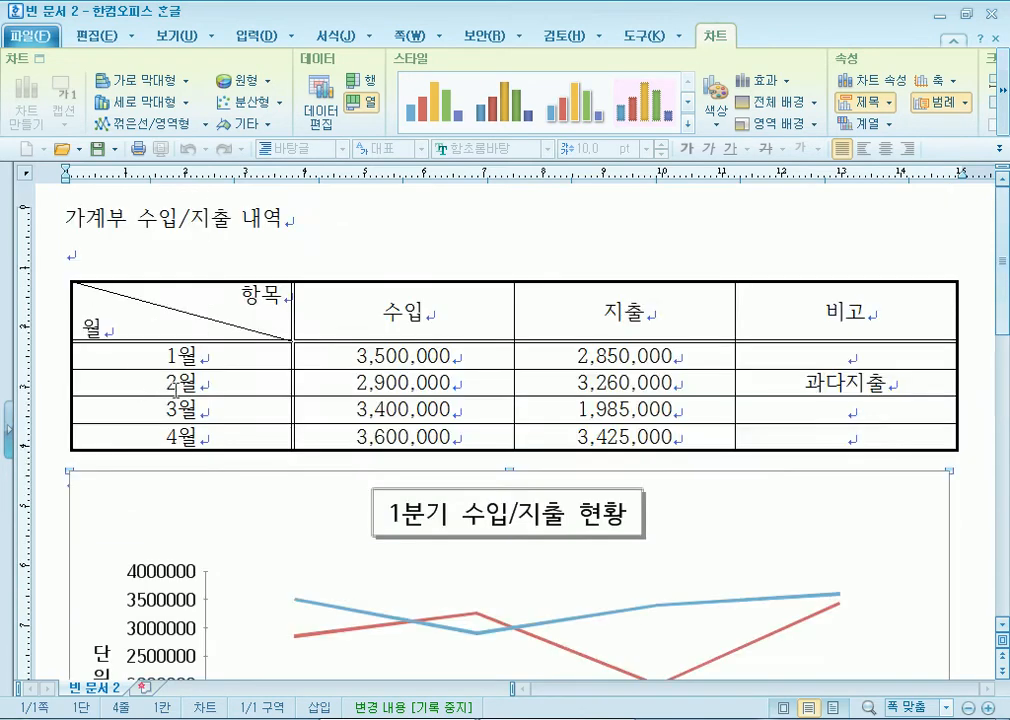
scroll(424, 421, "down", 5)
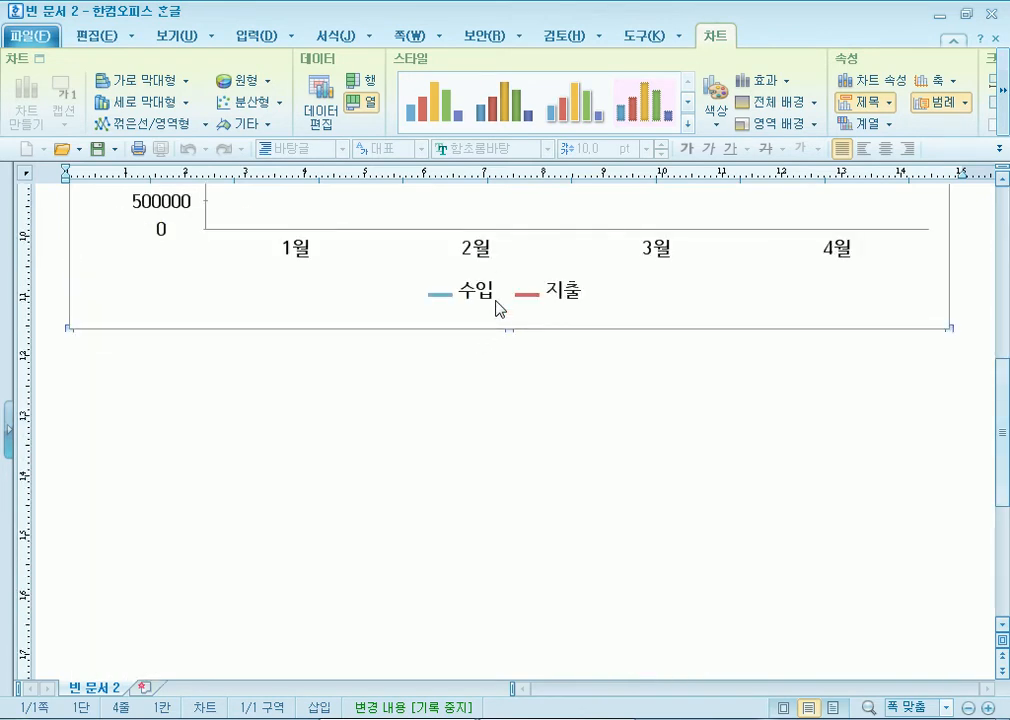
left_click(497, 305)
double_click(477, 303)
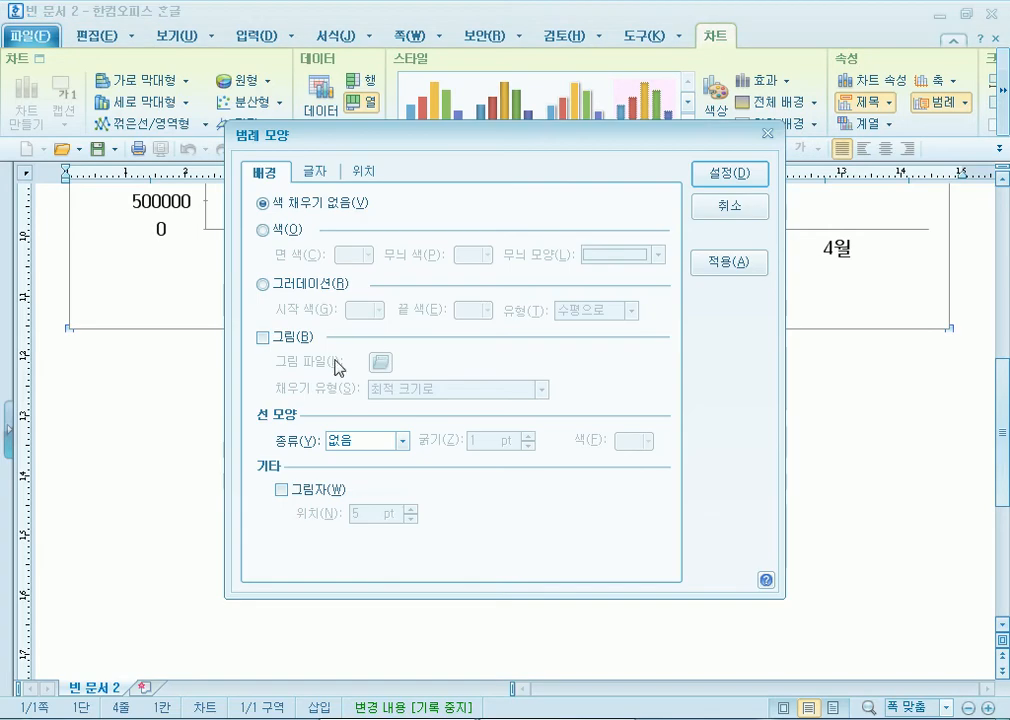
left_click(367, 443)
left_click(368, 488)
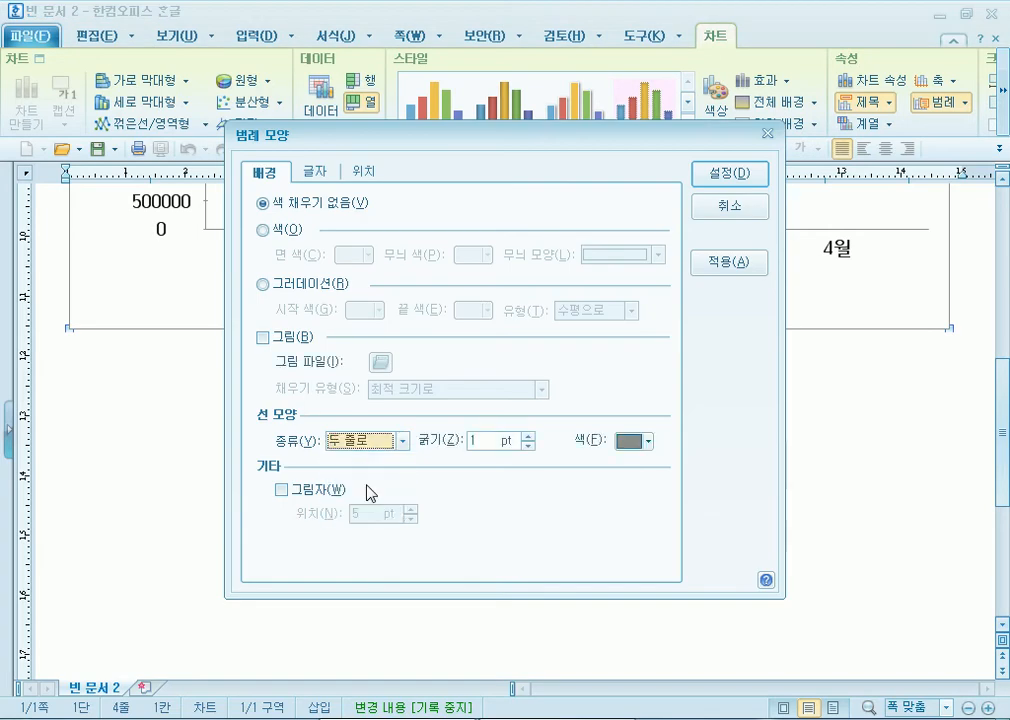
left_click(720, 208)
Step: Add a single border line around the chart legend
double_click(548, 296)
left_click(334, 443)
left_click(357, 484)
left_click(734, 177)
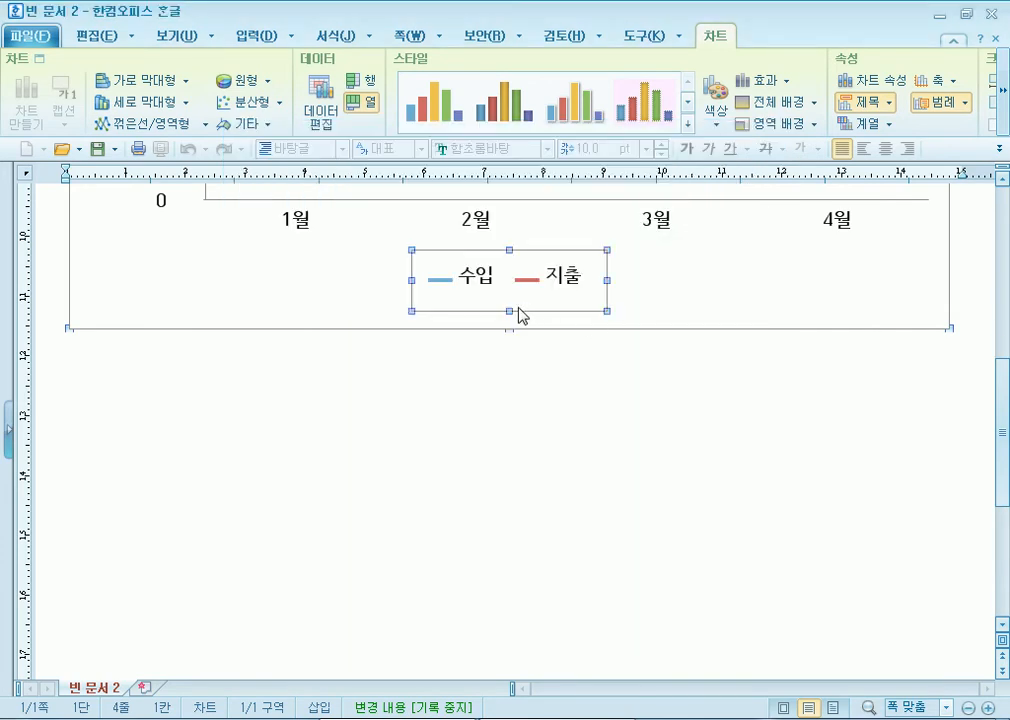
Step: Try to reduce the height of the bordered legend box to fit its entries more closely
left_click_drag(514, 296, 509, 278)
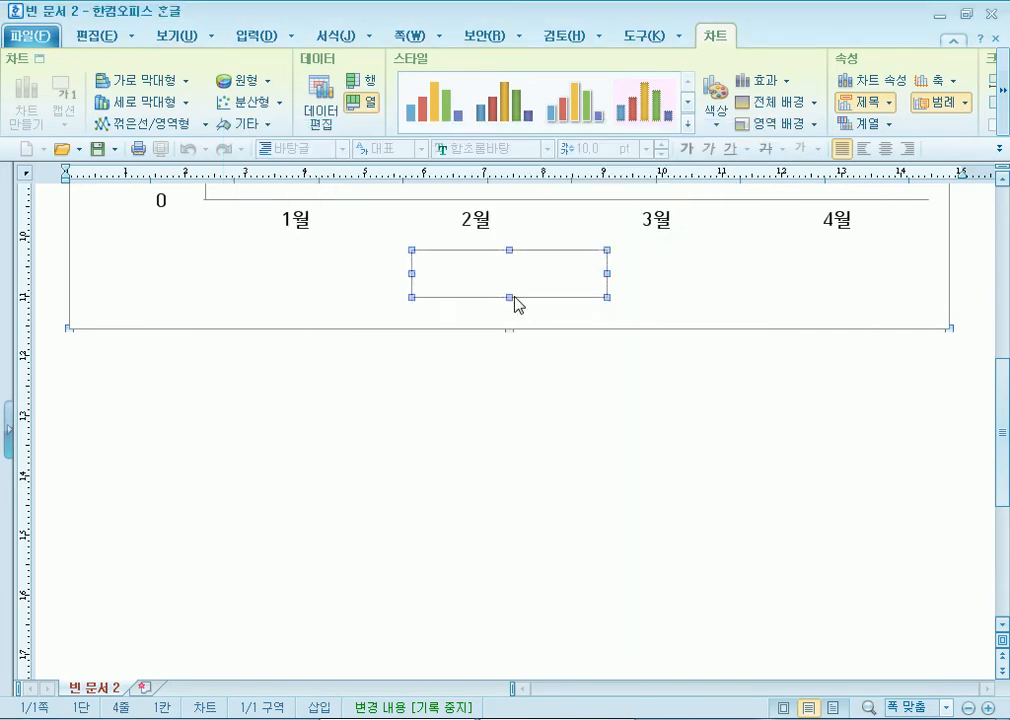
left_click(629, 304)
left_click(527, 296)
left_click(674, 273)
left_click(530, 277)
scroll(510, 361, "up", 10)
scroll(508, 368, "down", 10)
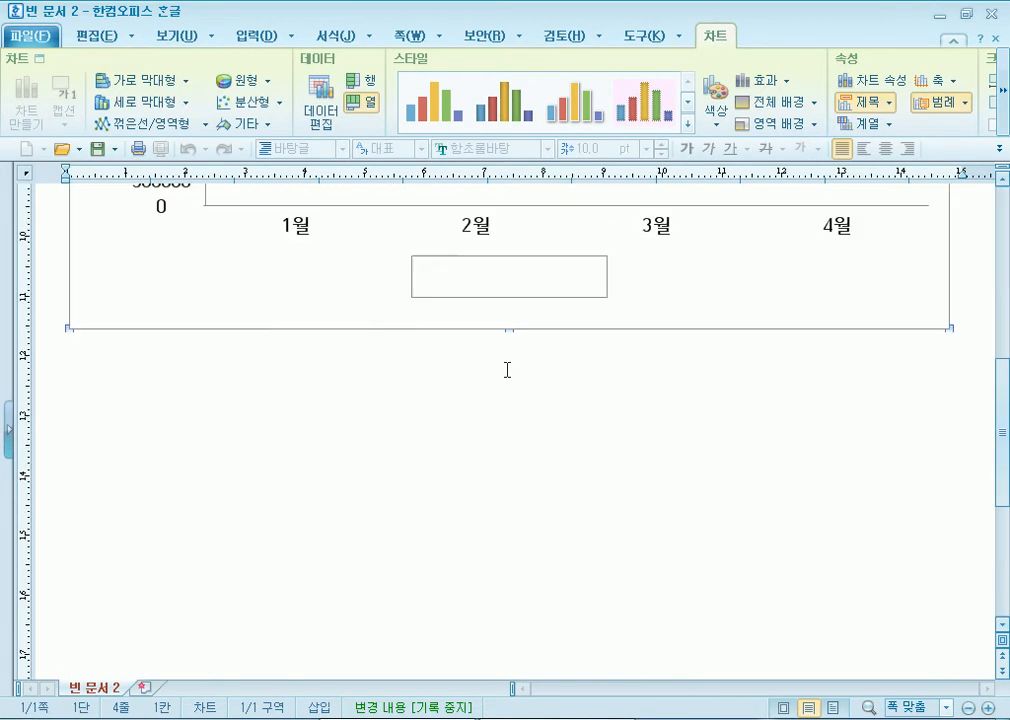
Step: Restore the legend through the 차트 마법사 by setting its placement to 아래쪽
double_click(187, 287)
left_click(737, 212)
right_click(196, 278)
left_click(250, 450)
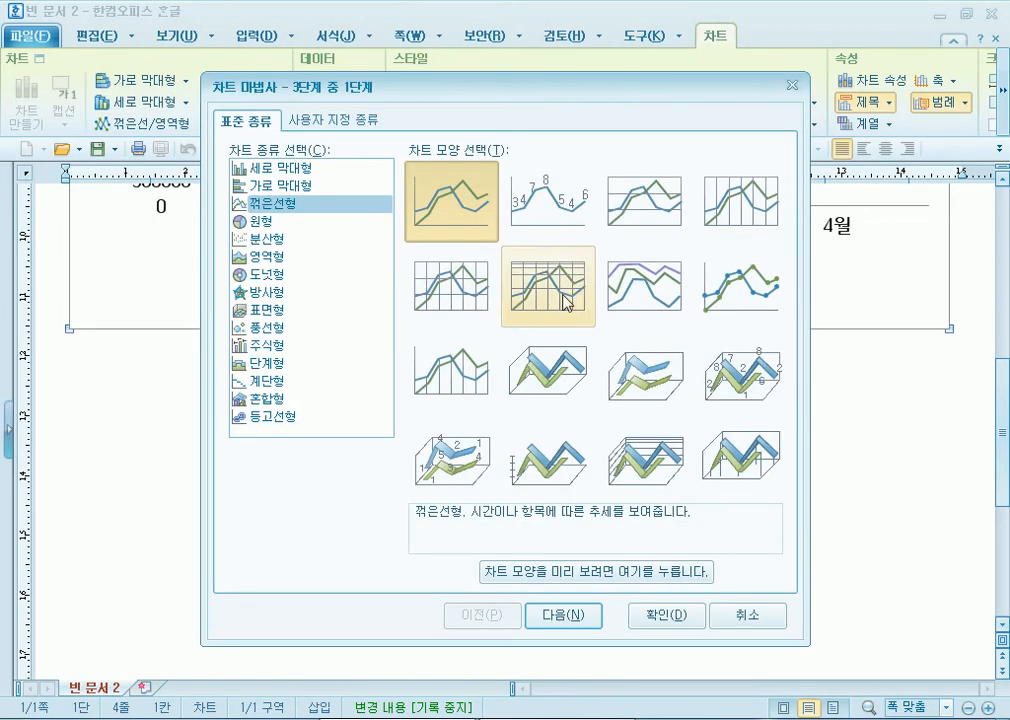
left_click_drag(541, 90, 613, 23)
left_click(638, 553)
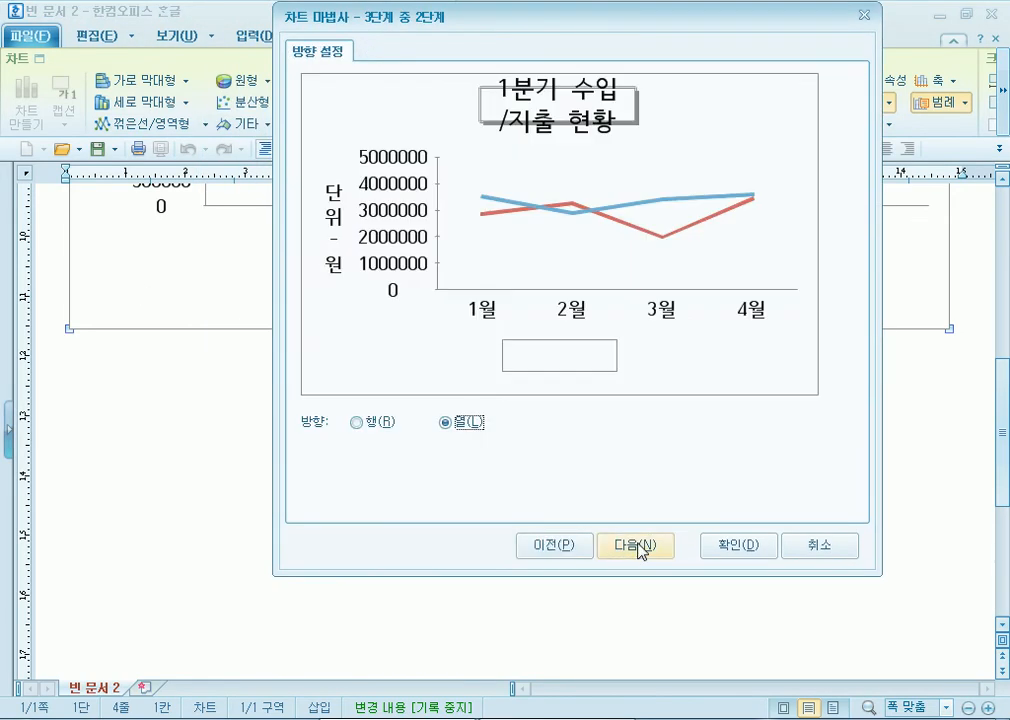
left_click(640, 547)
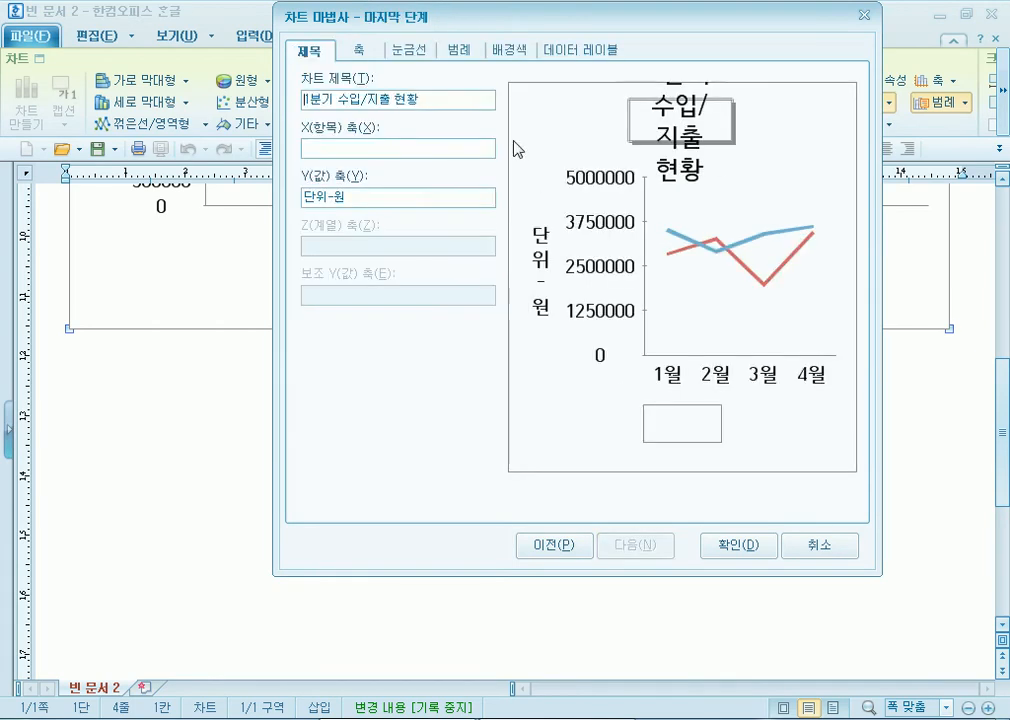
left_click(458, 52)
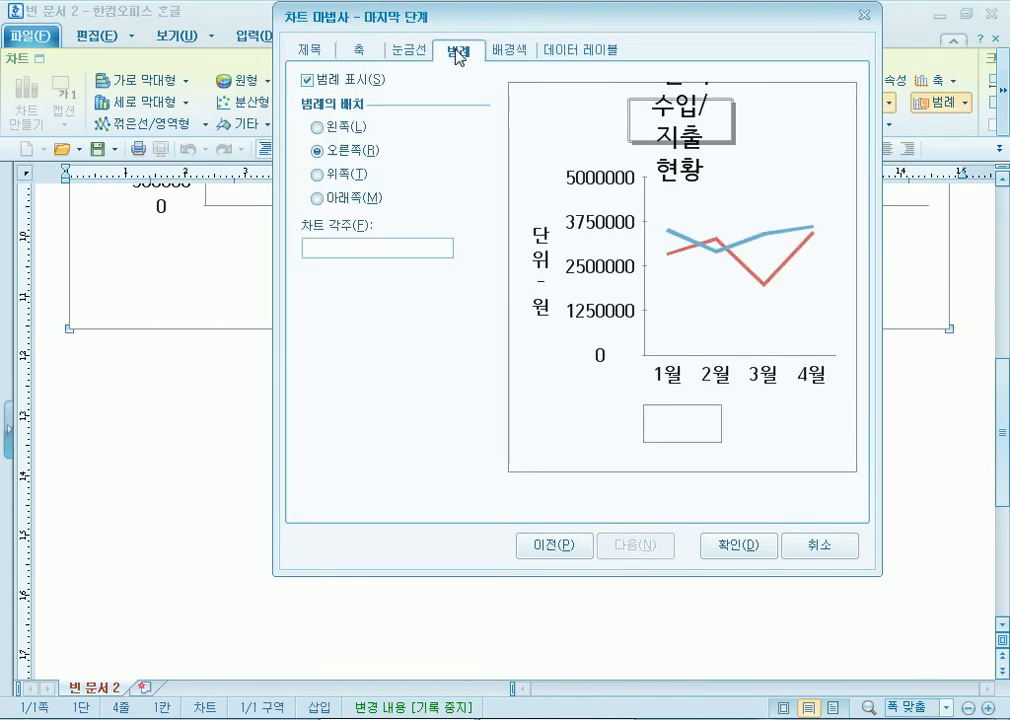
left_click(334, 200)
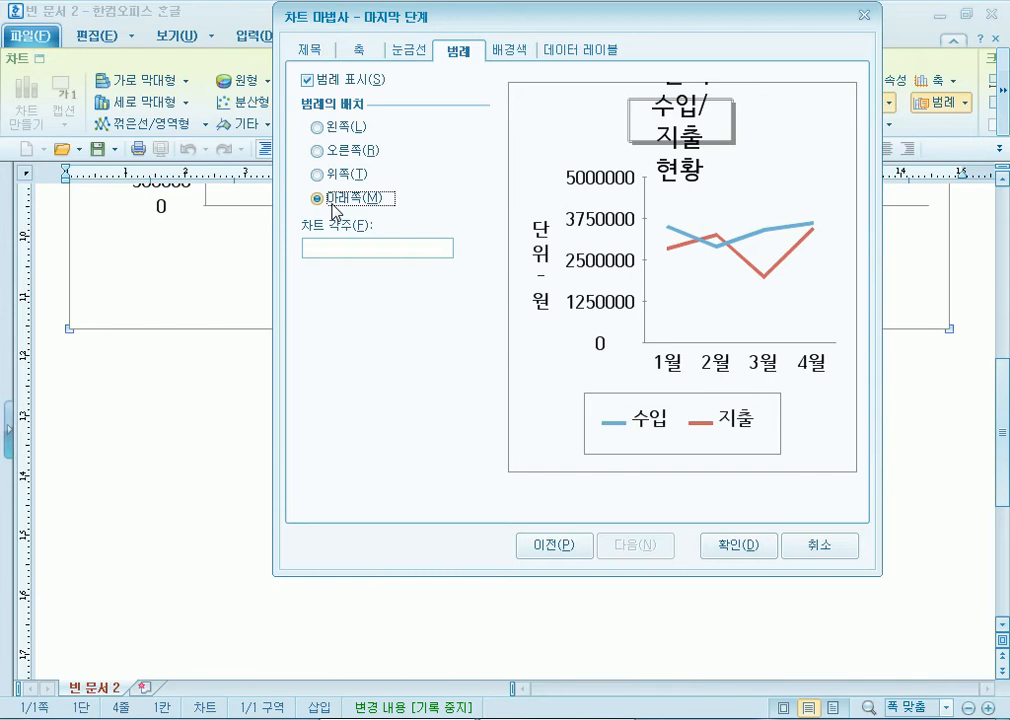
left_click(729, 547)
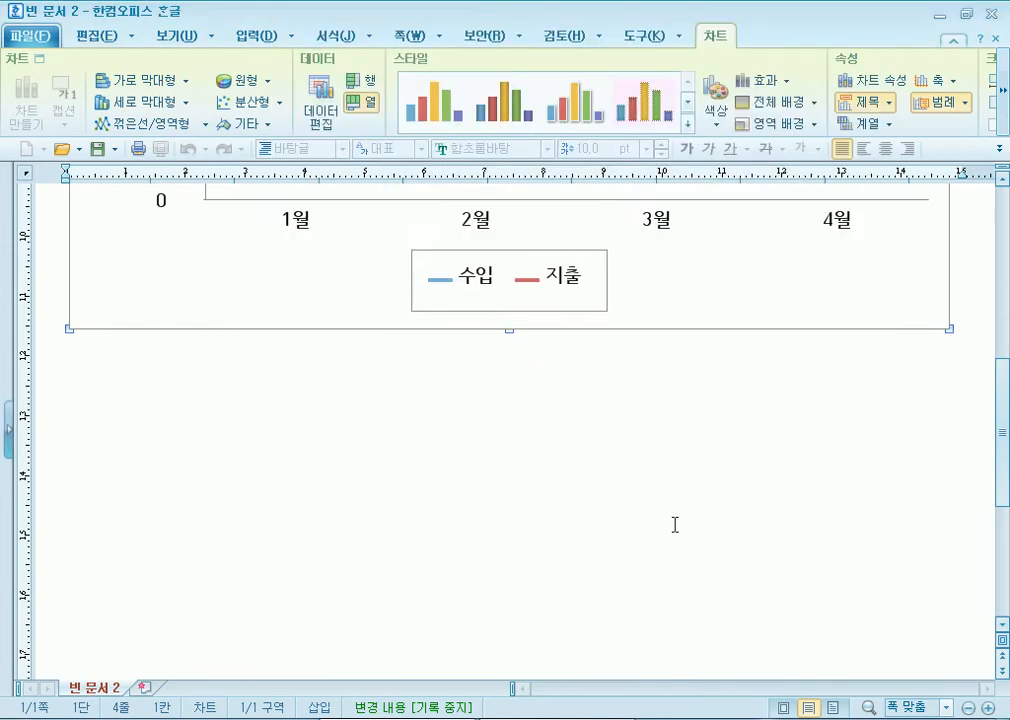
Step: Try once more to shrink the legend box slightly from its lower edge
left_click(505, 311)
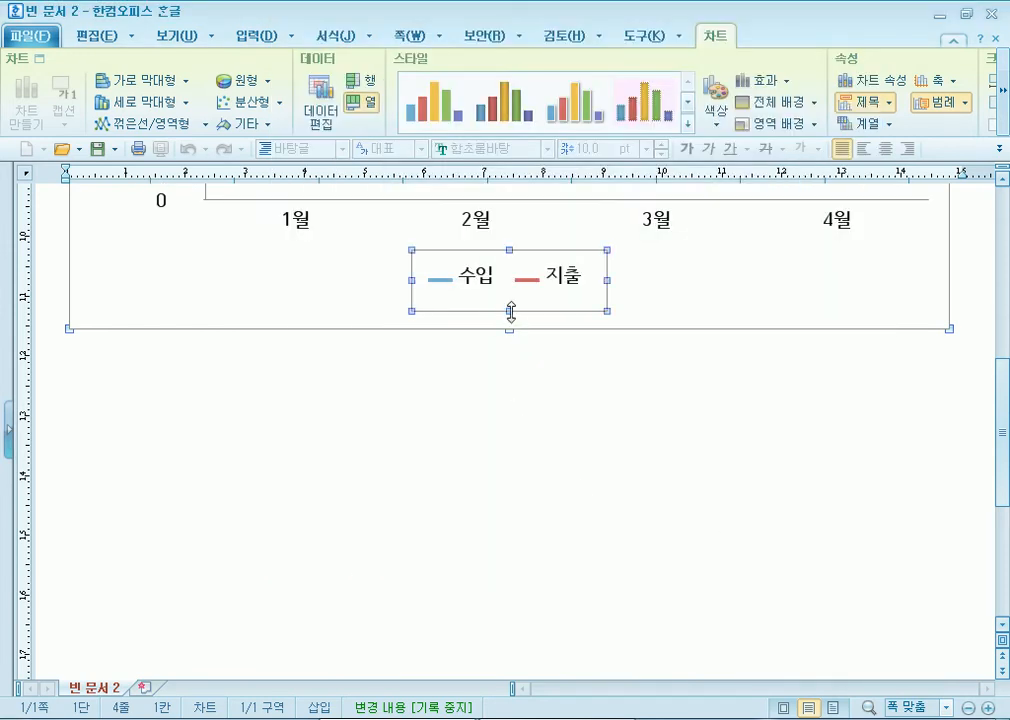
left_click_drag(509, 310, 511, 300)
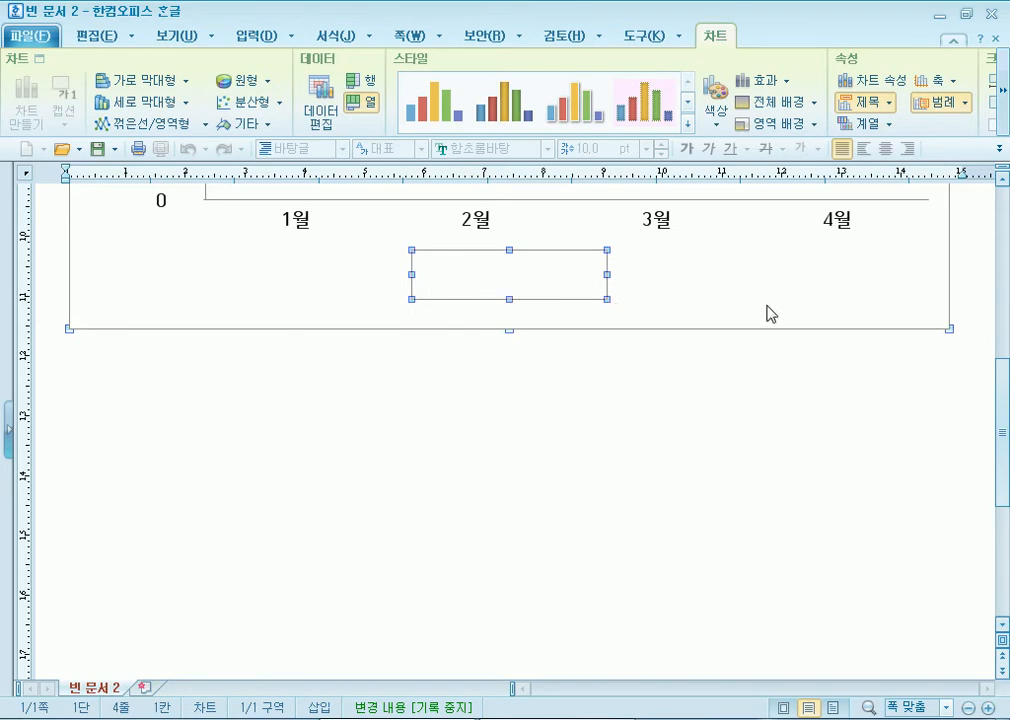
scroll(726, 420, "up", 5)
scroll(474, 374, "down", 10)
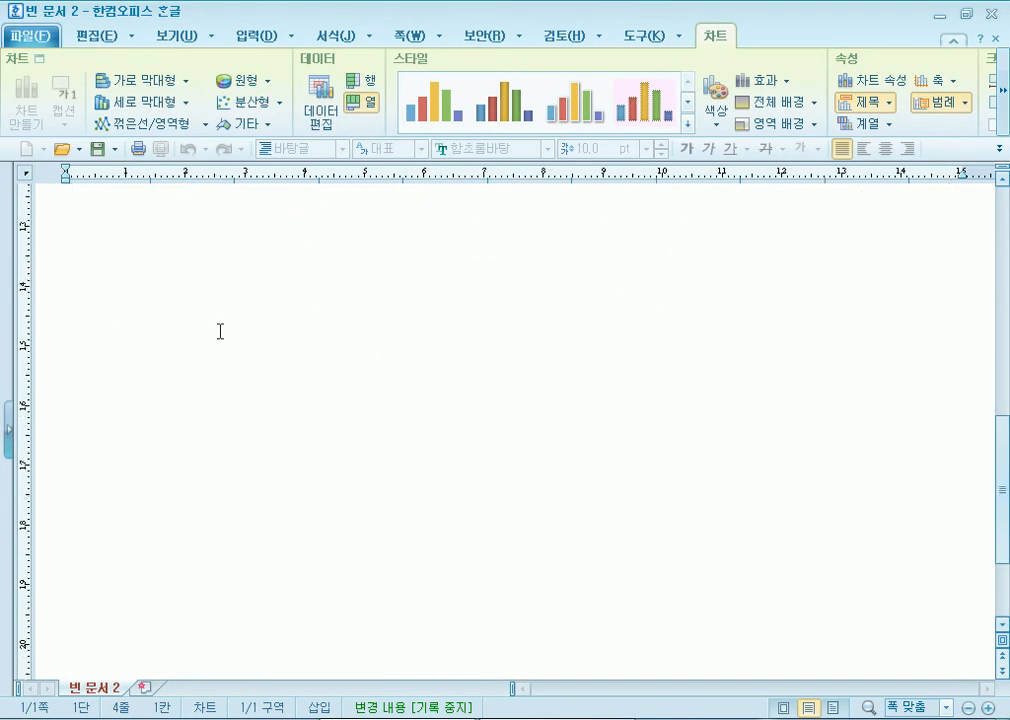
scroll(222, 337, "up", 10)
Step: Reset the legend in the 차트 마법사 by switching its placement to 오른쪽 and back to 아래쪽
right_click(88, 308)
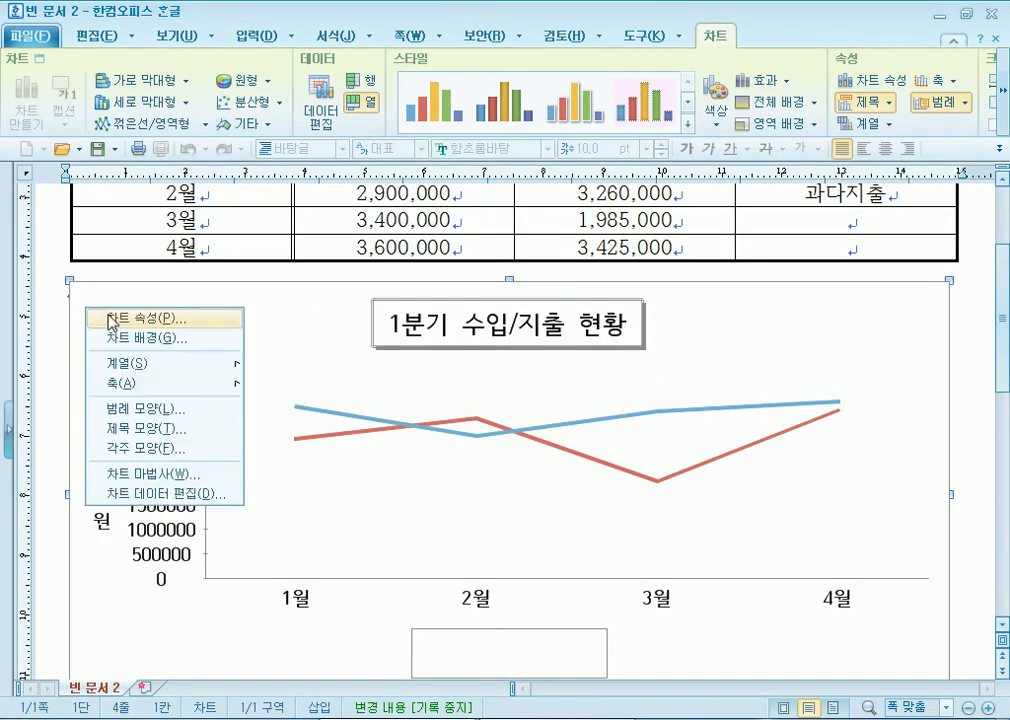
left_click(103, 475)
left_click(572, 615)
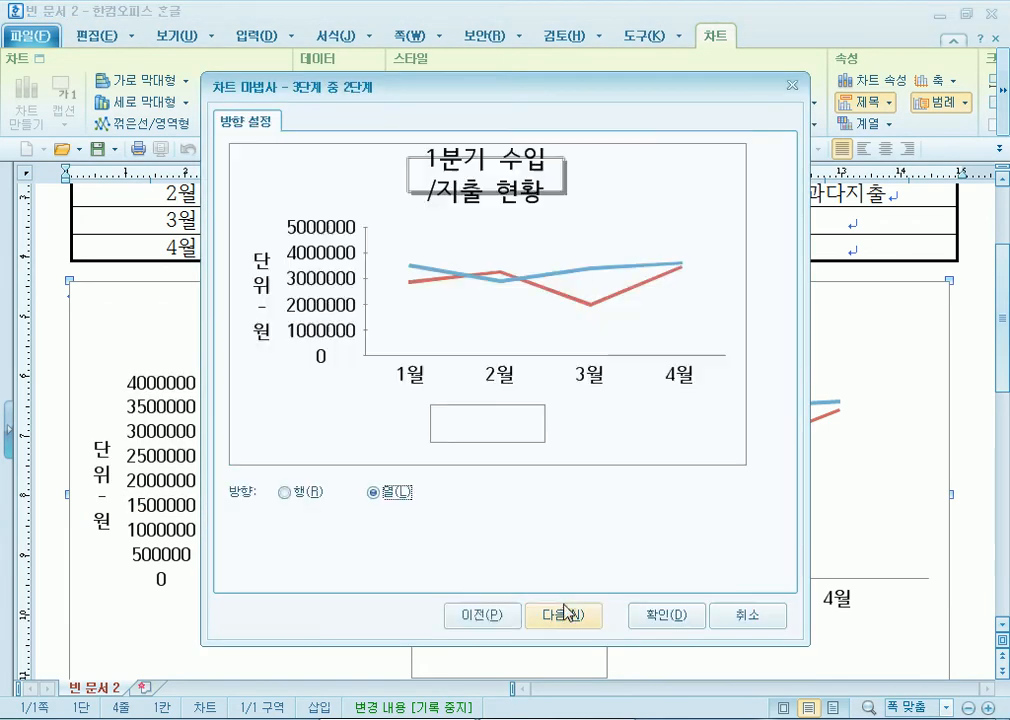
left_click(563, 617)
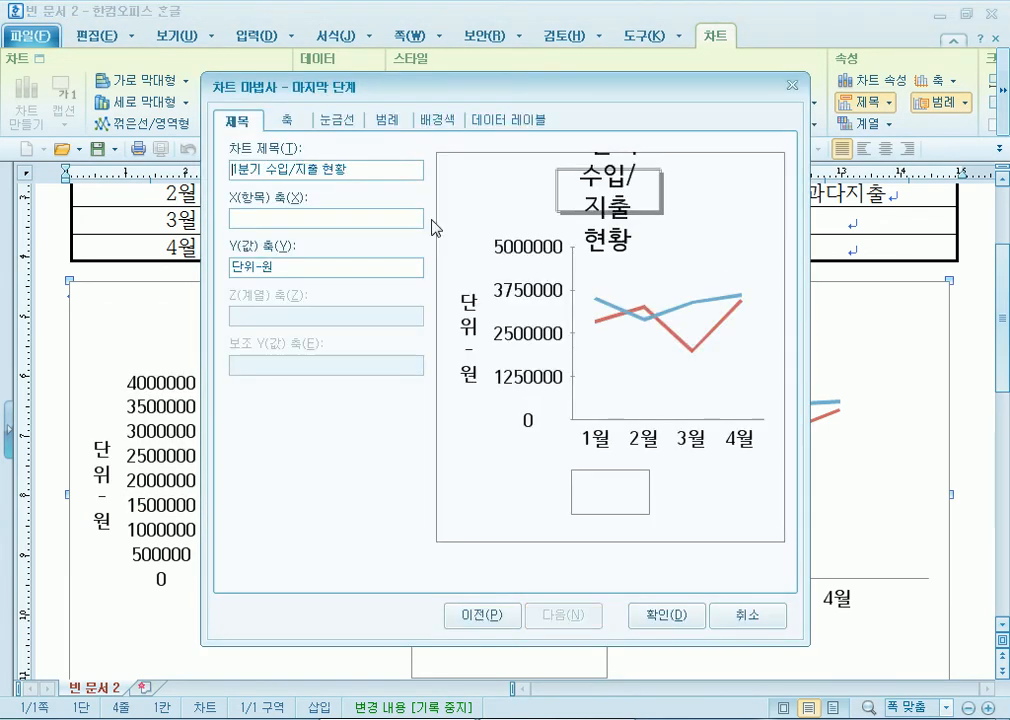
left_click(409, 127)
left_click(270, 222)
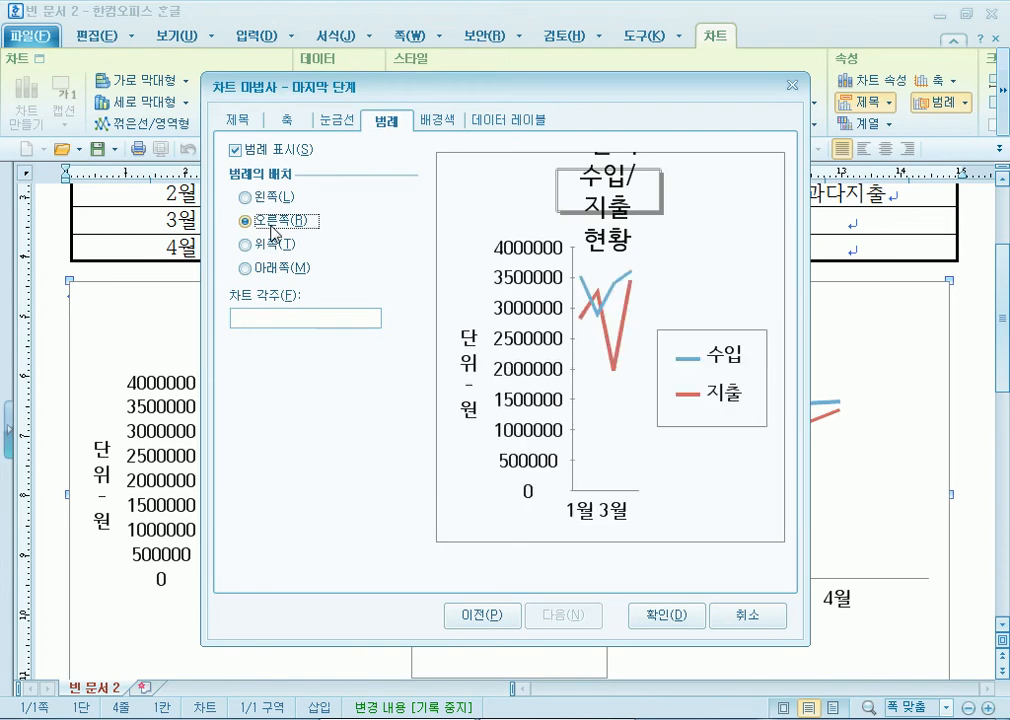
left_click(262, 269)
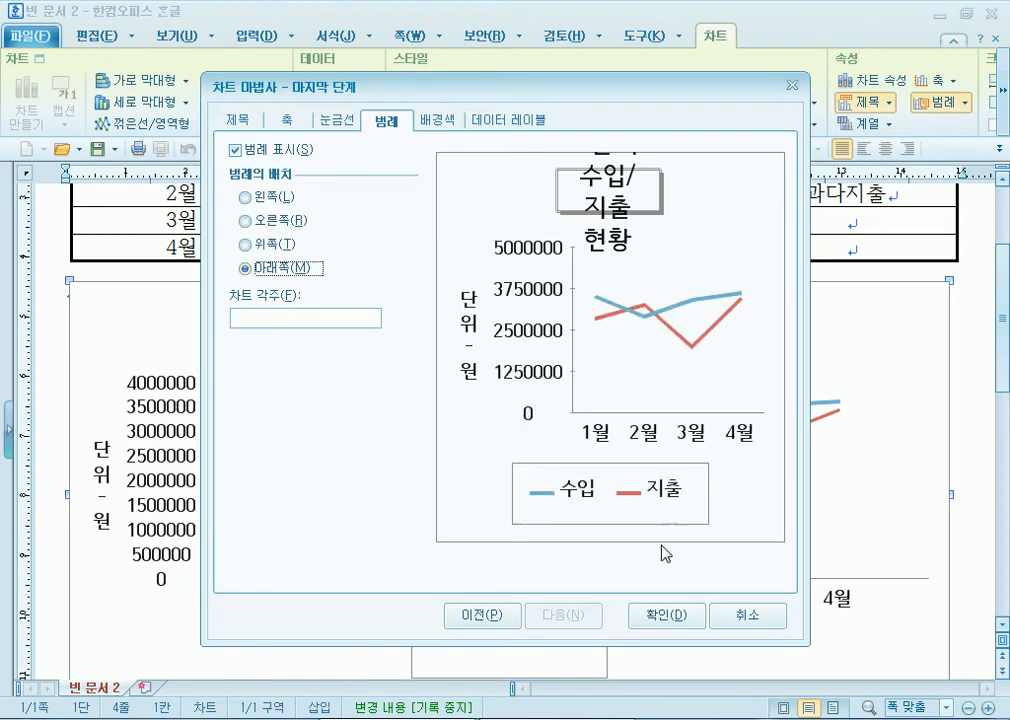
left_click(667, 615)
Step: Set the text direction of the value-axis title 단위-원 to 가로로
scroll(517, 505, "down", 3)
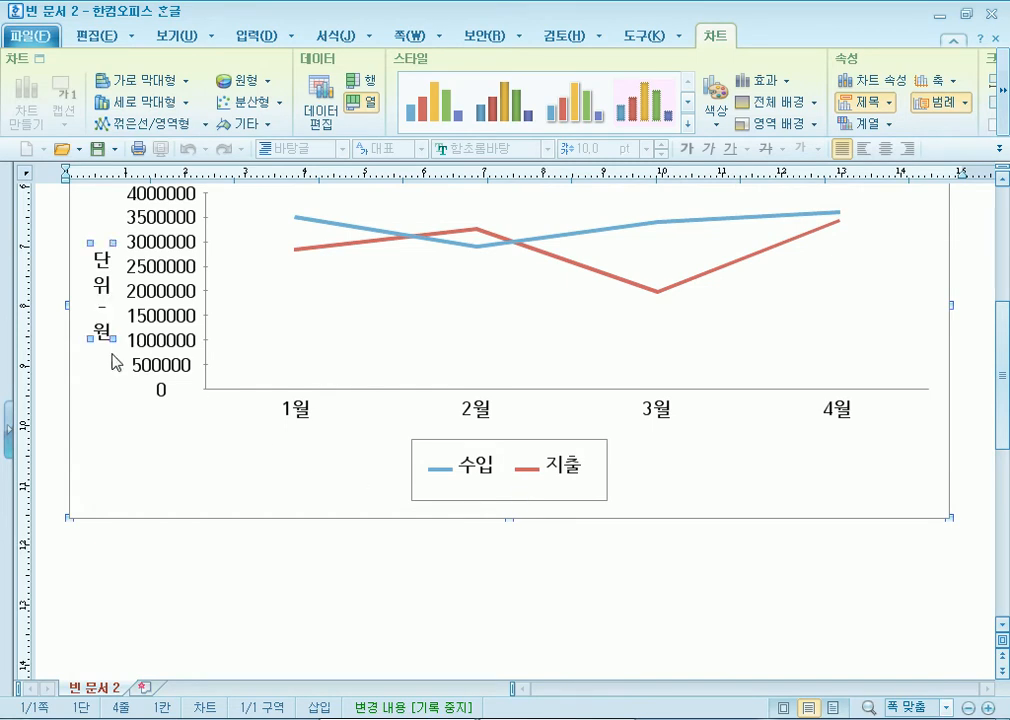
scroll(110, 432, "up", 3)
scroll(110, 430, "down", 3)
double_click(104, 277)
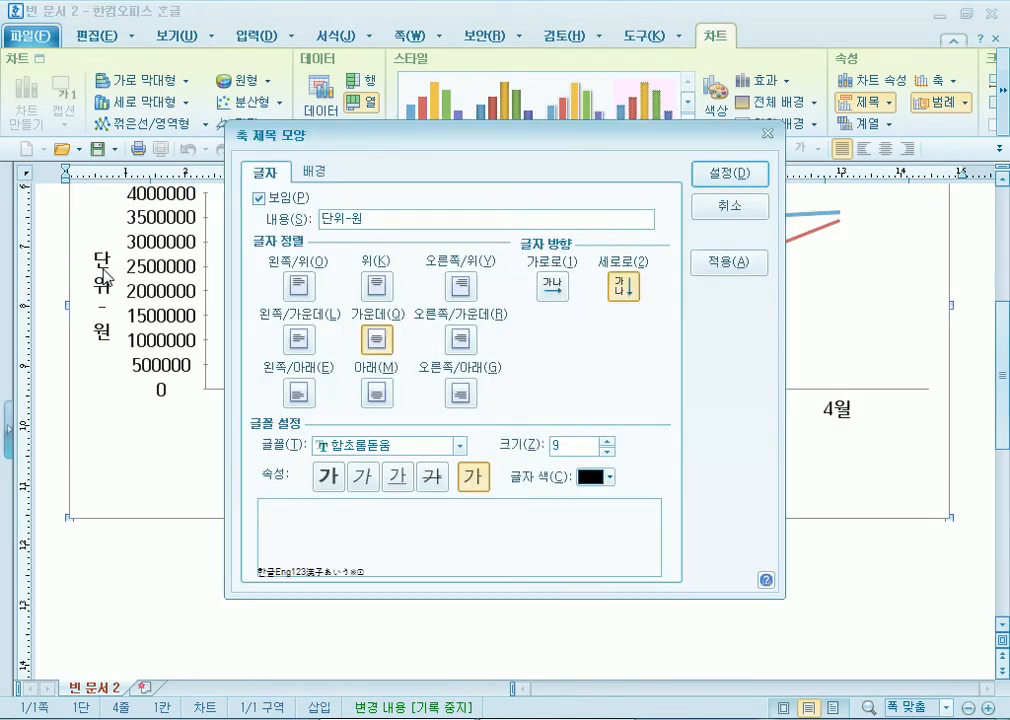
left_click(553, 288)
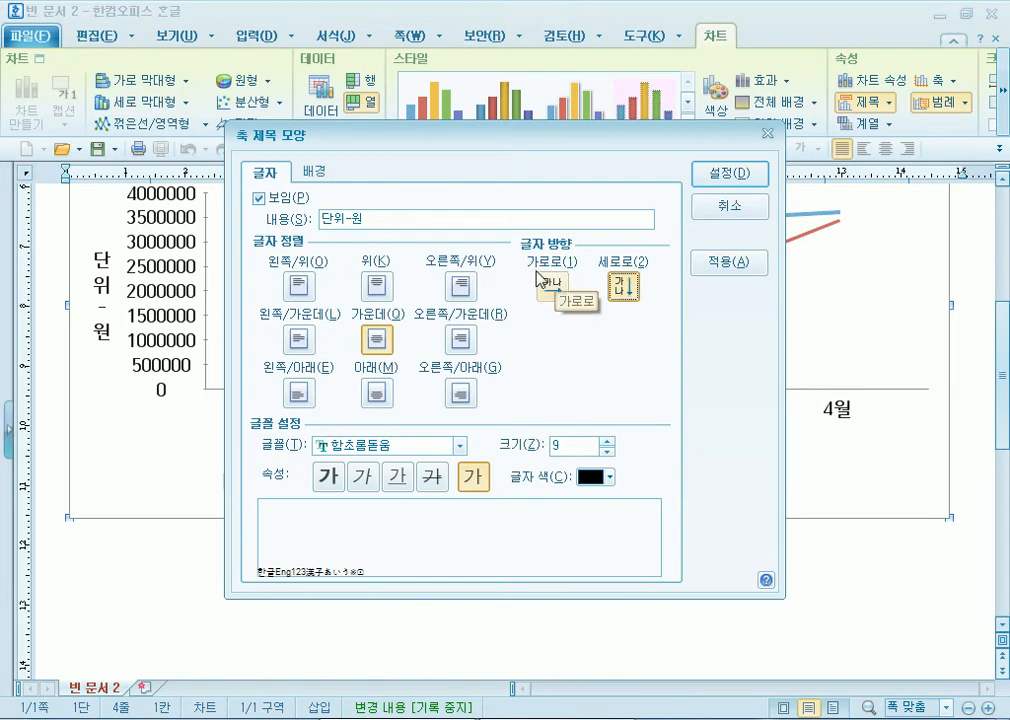
left_click(735, 184)
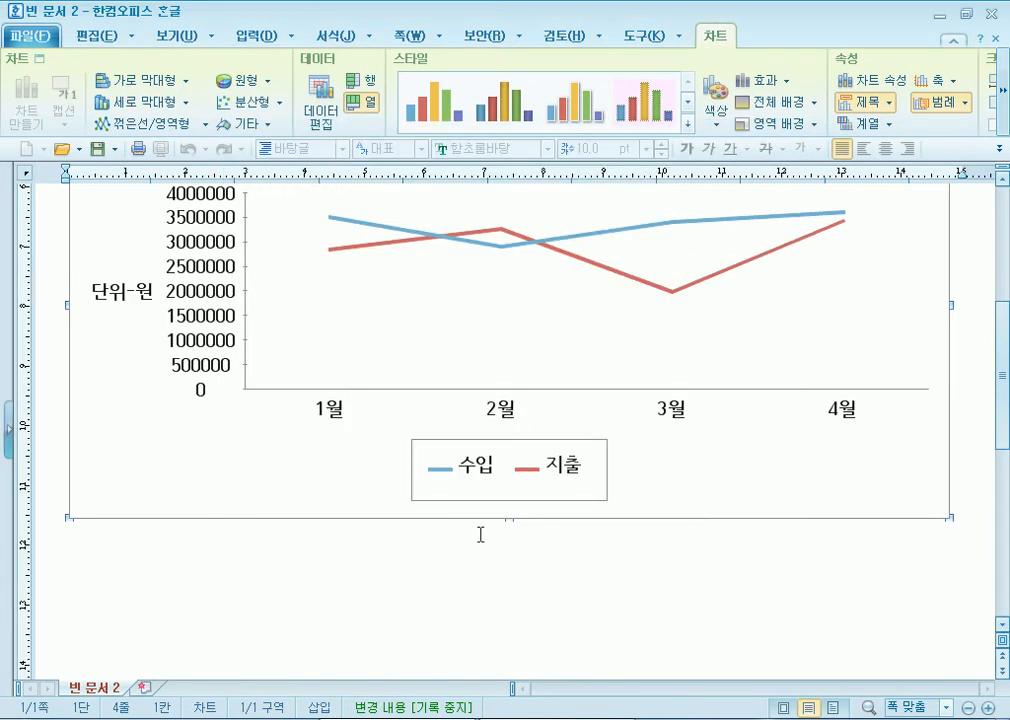
scroll(480, 537, "up", 4)
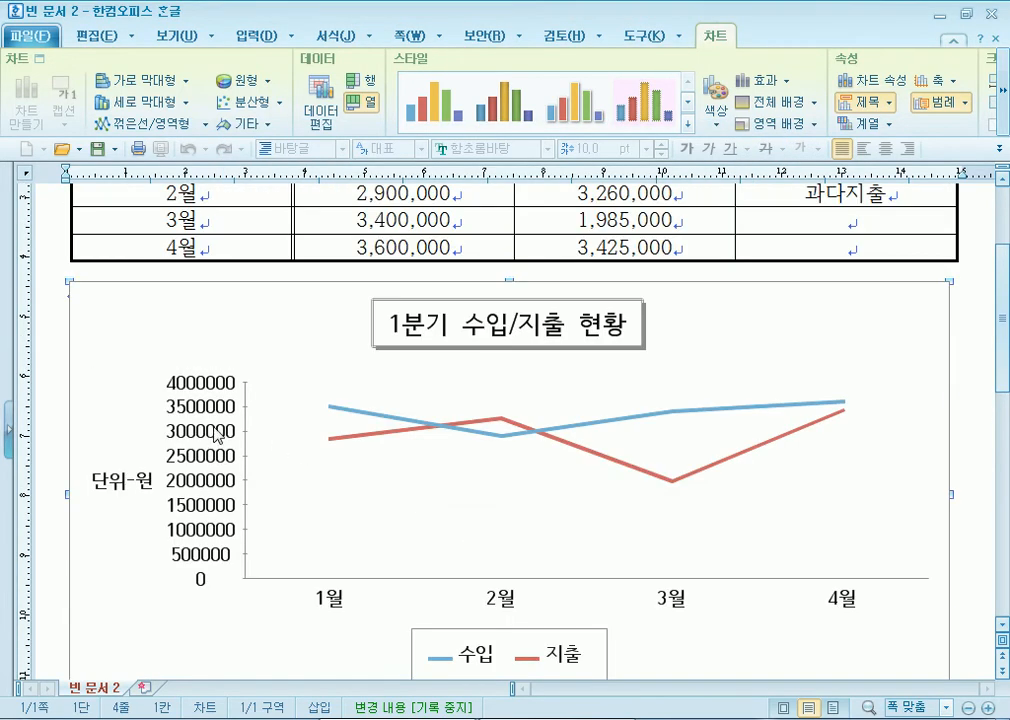
left_click(200, 410)
double_click(197, 407)
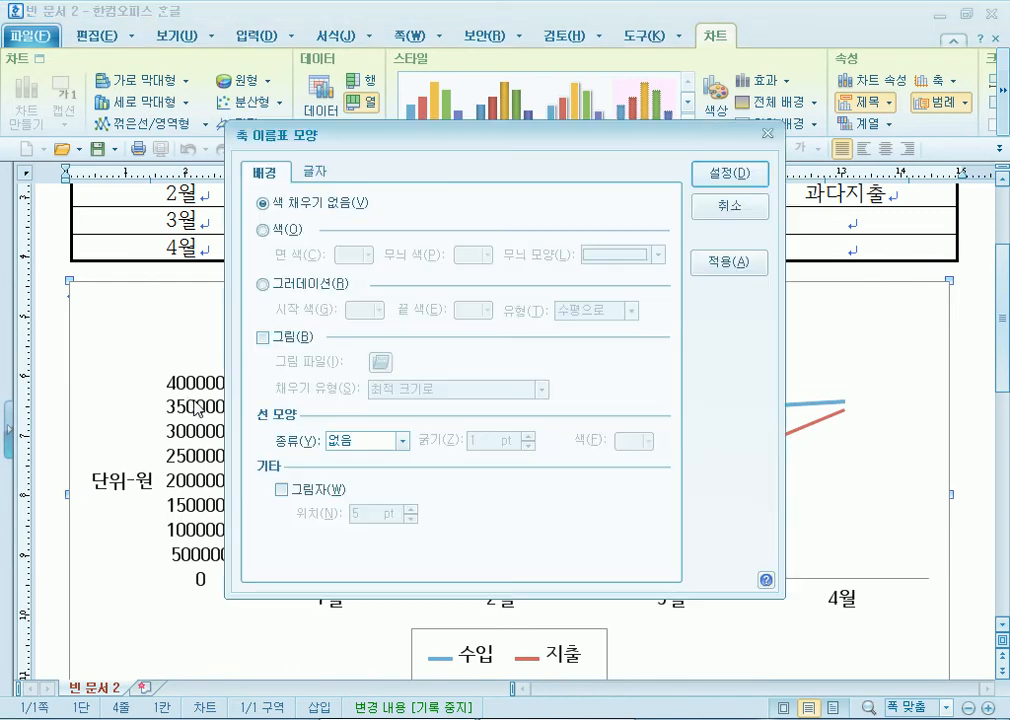
left_click(731, 207)
double_click(216, 410)
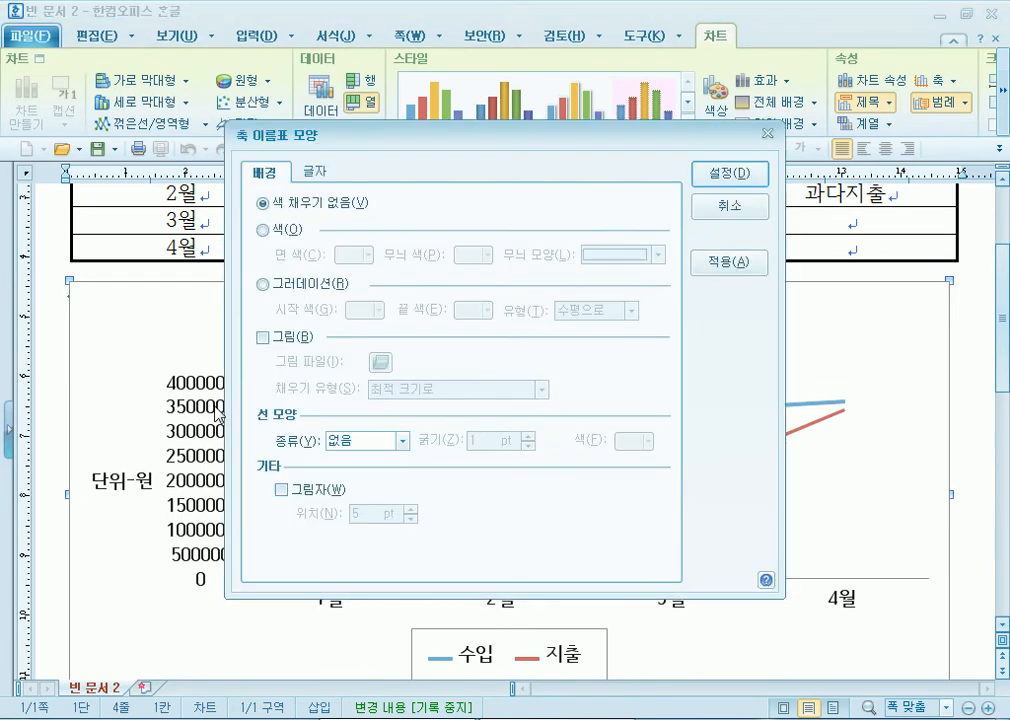
left_click(316, 174)
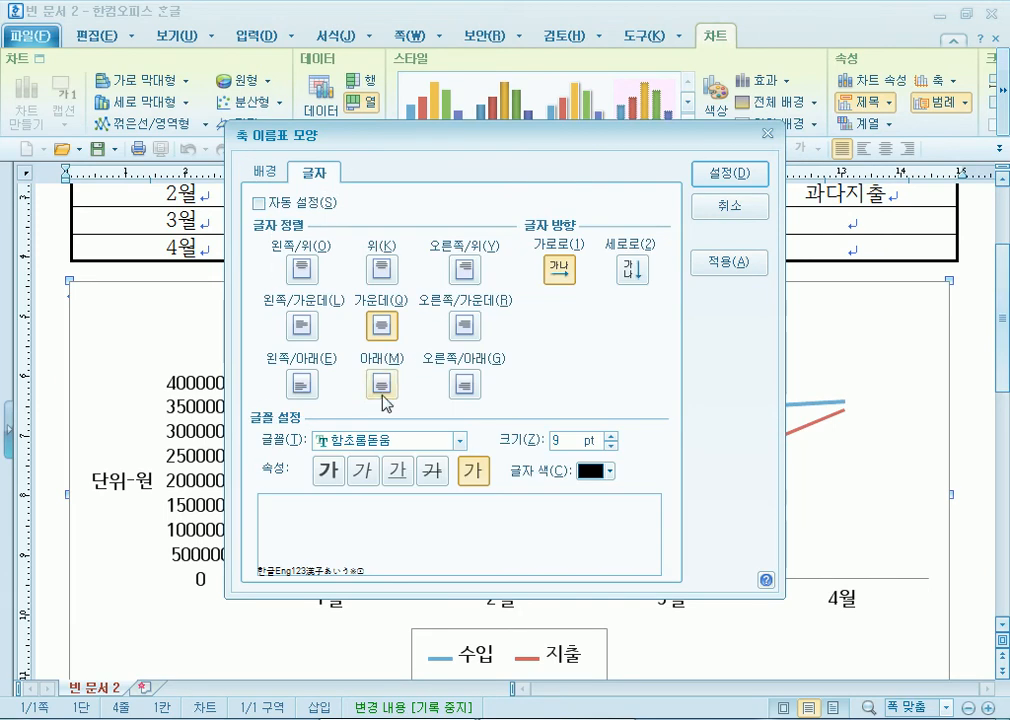
left_click(751, 210)
right_click(212, 412)
key("Escape")
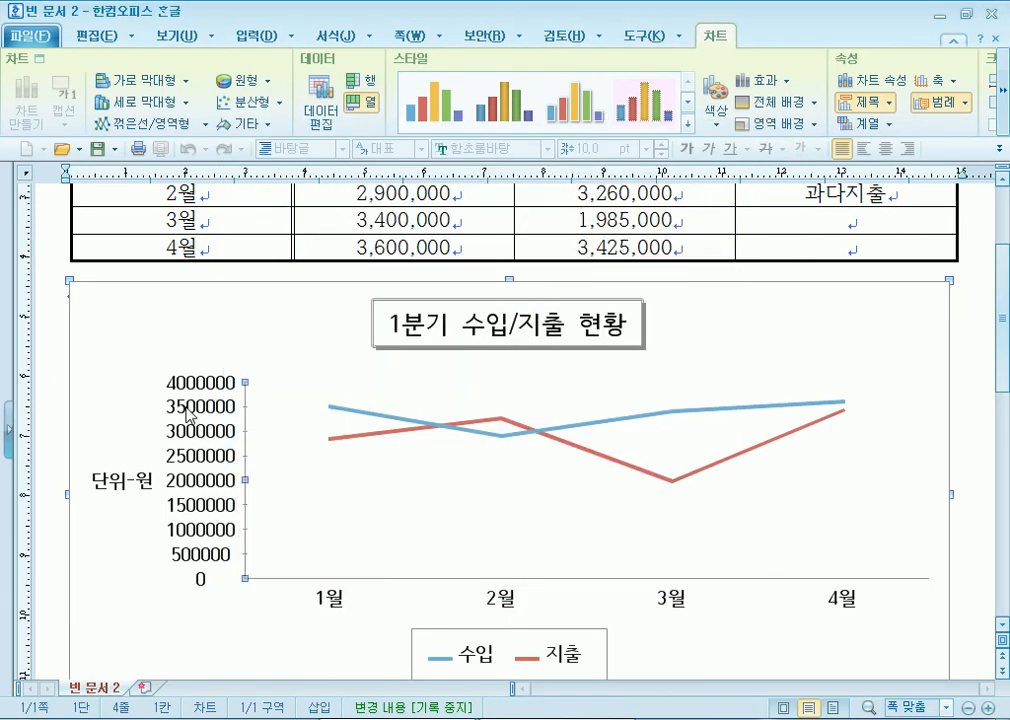
double_click(192, 414)
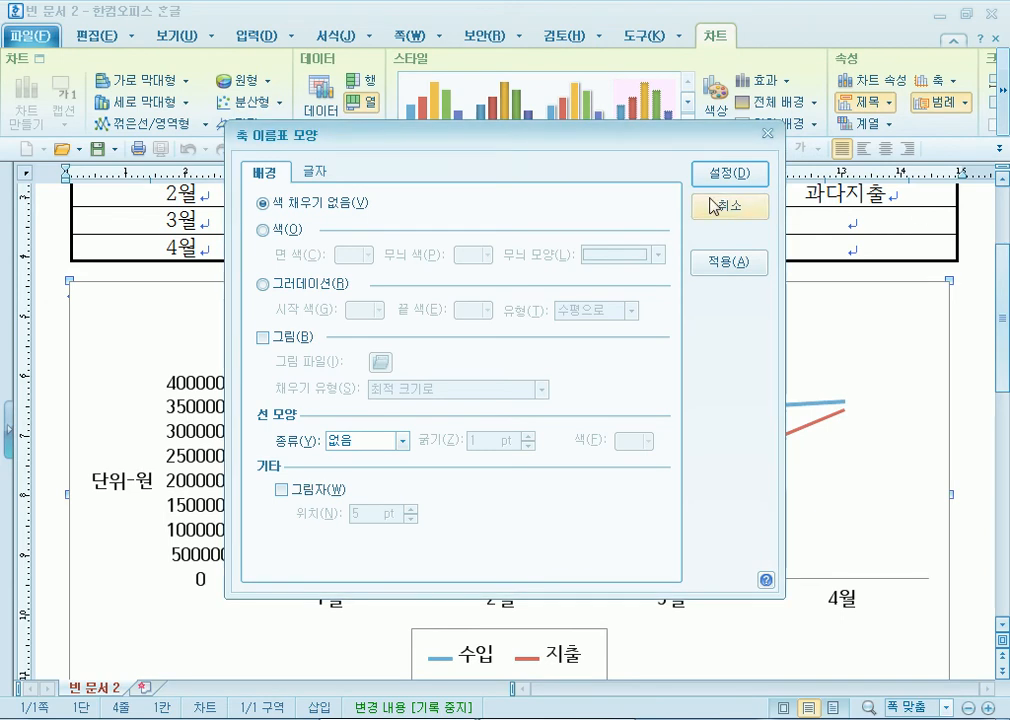
left_click(714, 205)
Step: Examine the 비례 and 눈금 settings of the chart's 세로 값 축 without applying changes
right_click(204, 414)
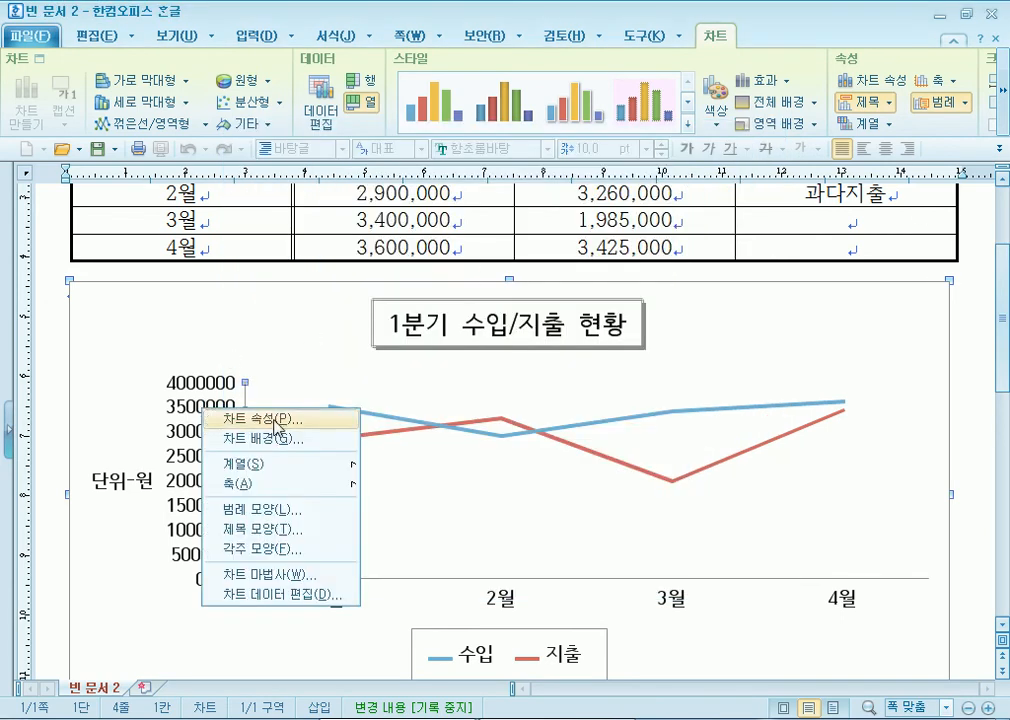
mouse_move(272, 484)
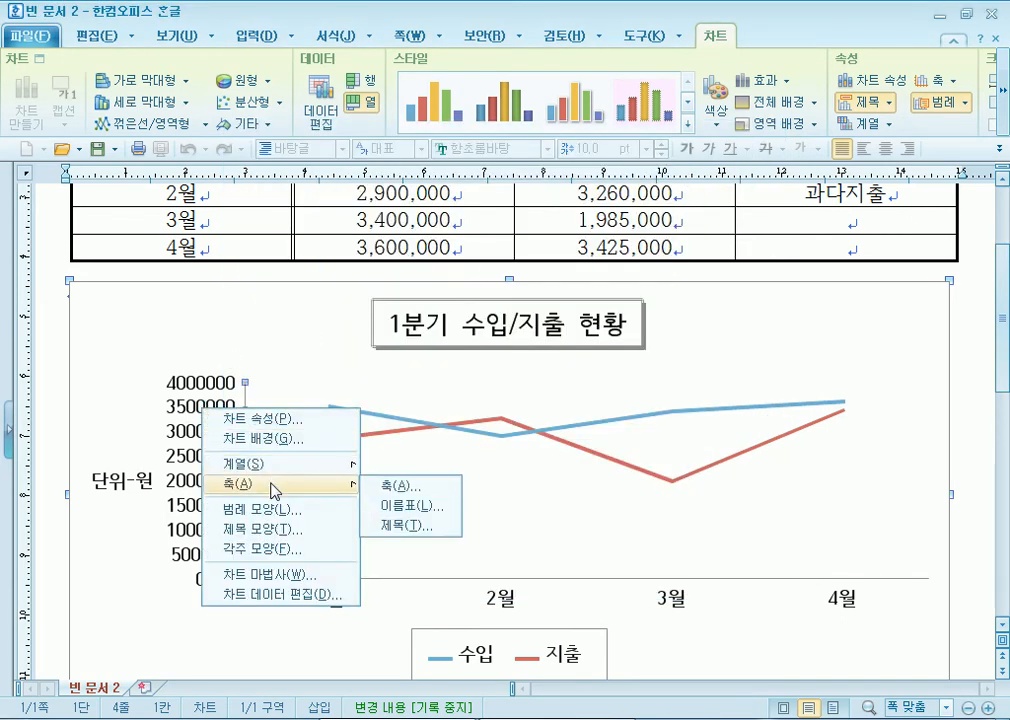
left_click(428, 486)
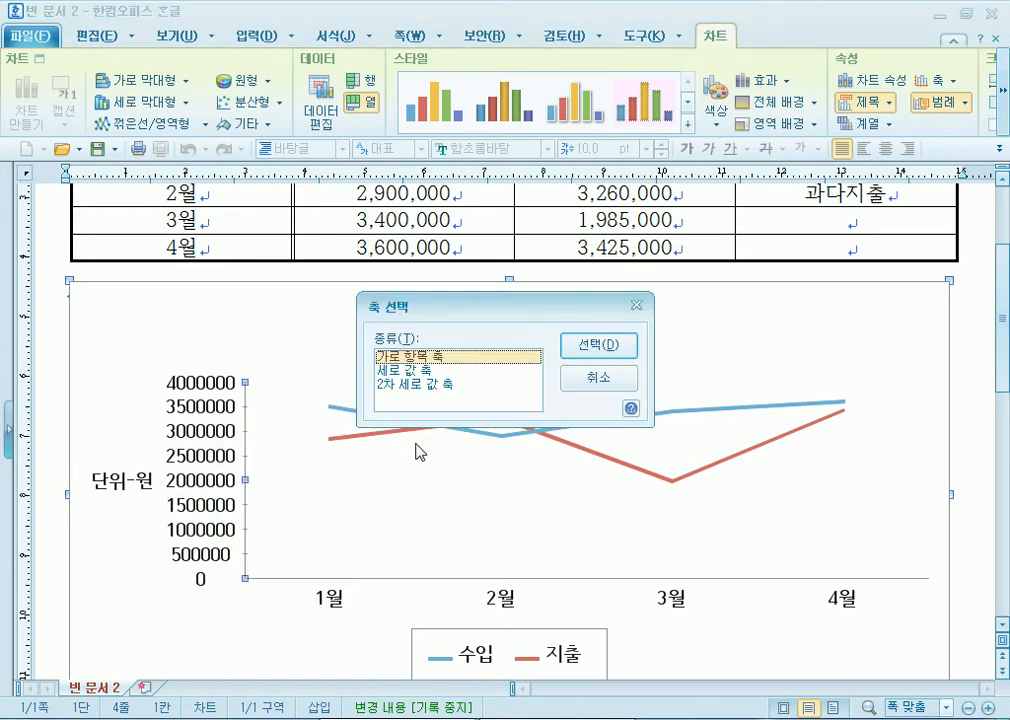
left_click_drag(503, 300, 524, 148)
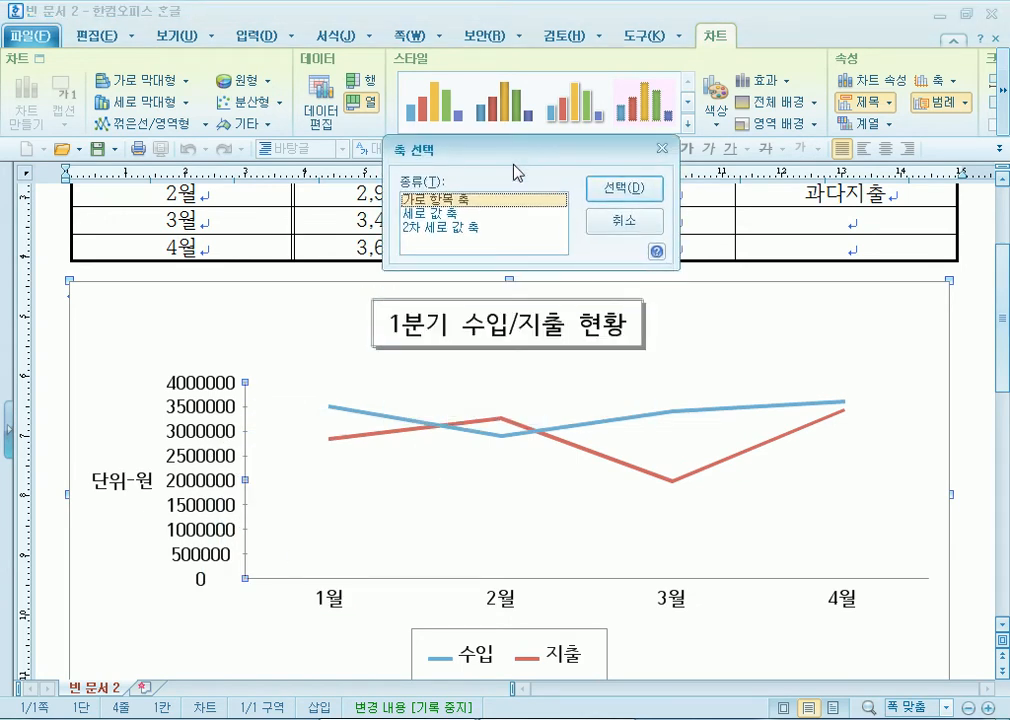
left_click(452, 216)
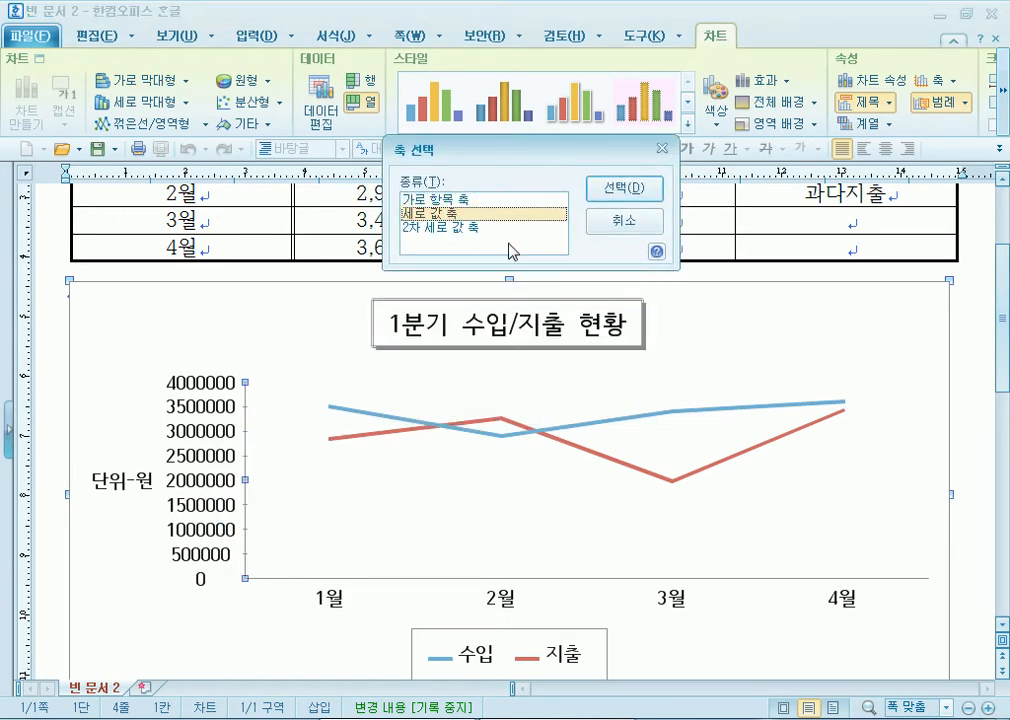
left_click(613, 196)
left_click_drag(451, 180, 455, 110)
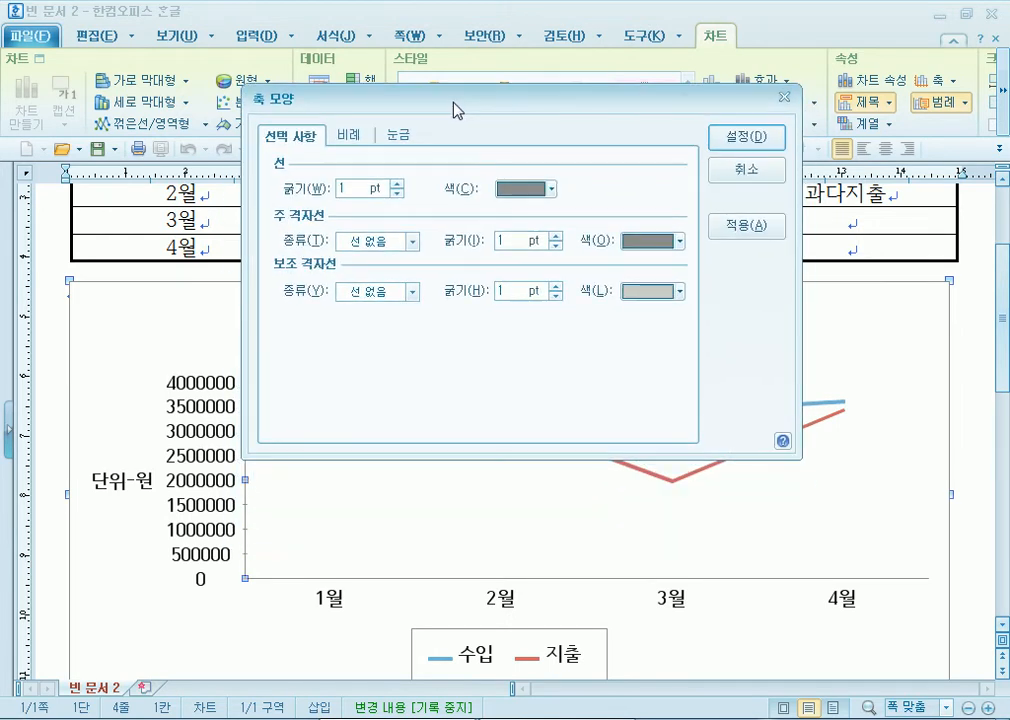
left_click(352, 141)
left_click(400, 136)
left_click(344, 143)
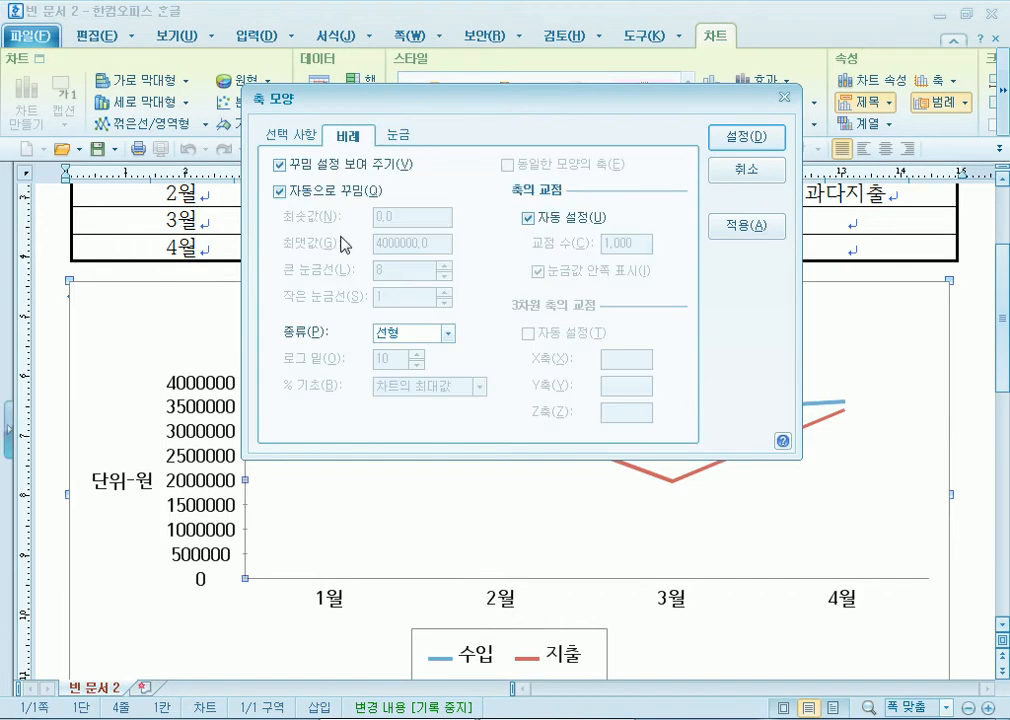
left_click(727, 176)
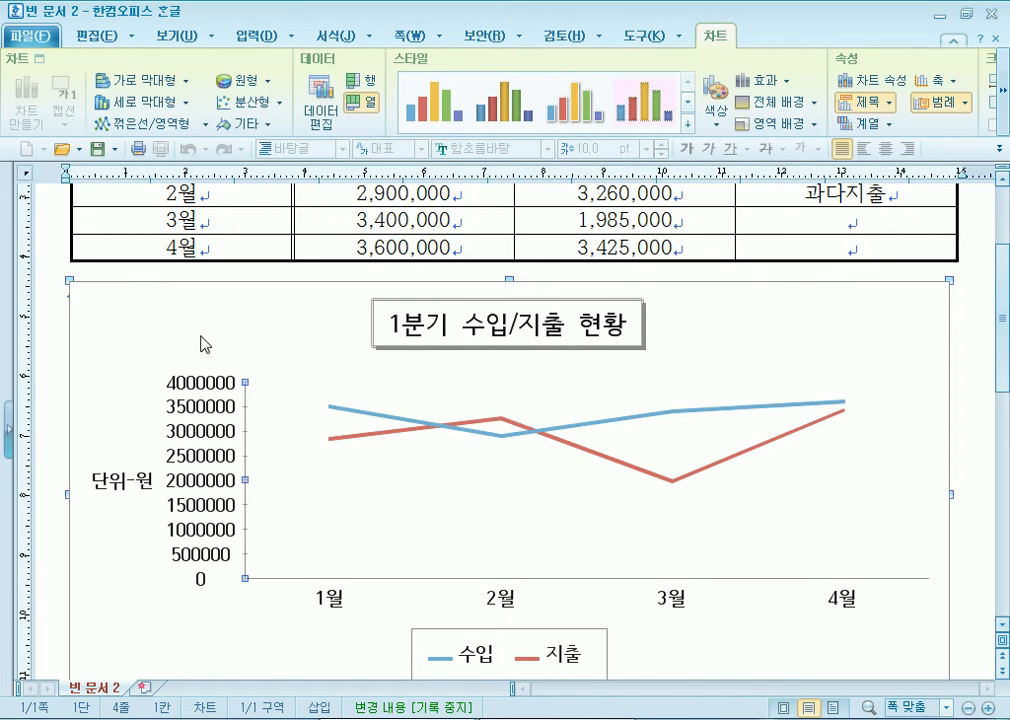
double_click(210, 428)
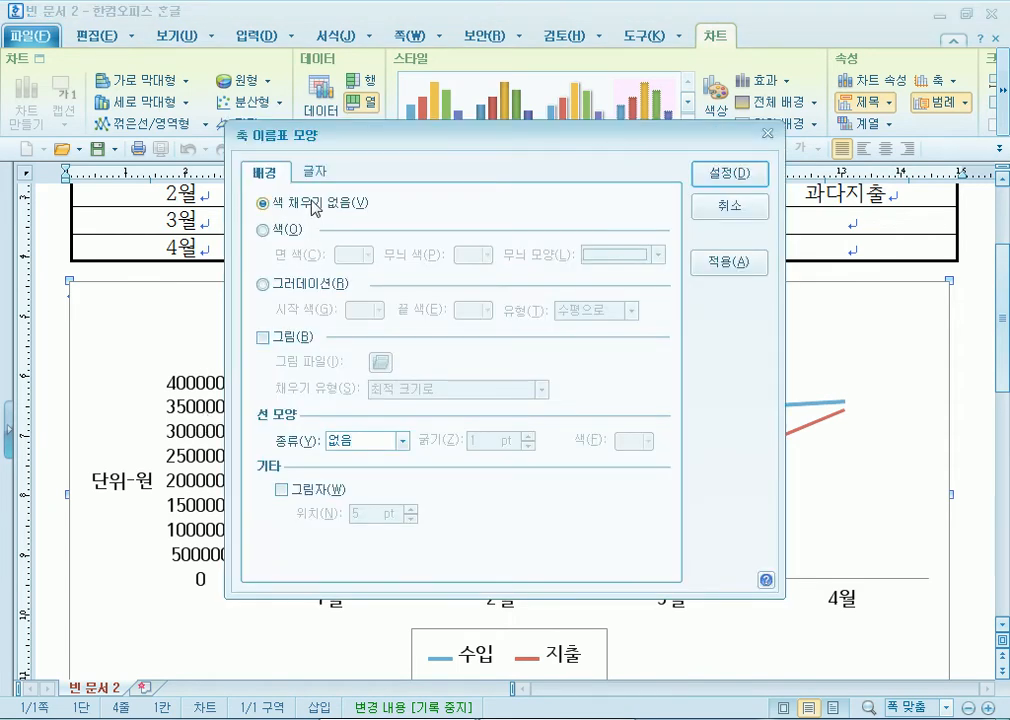
left_click(752, 208)
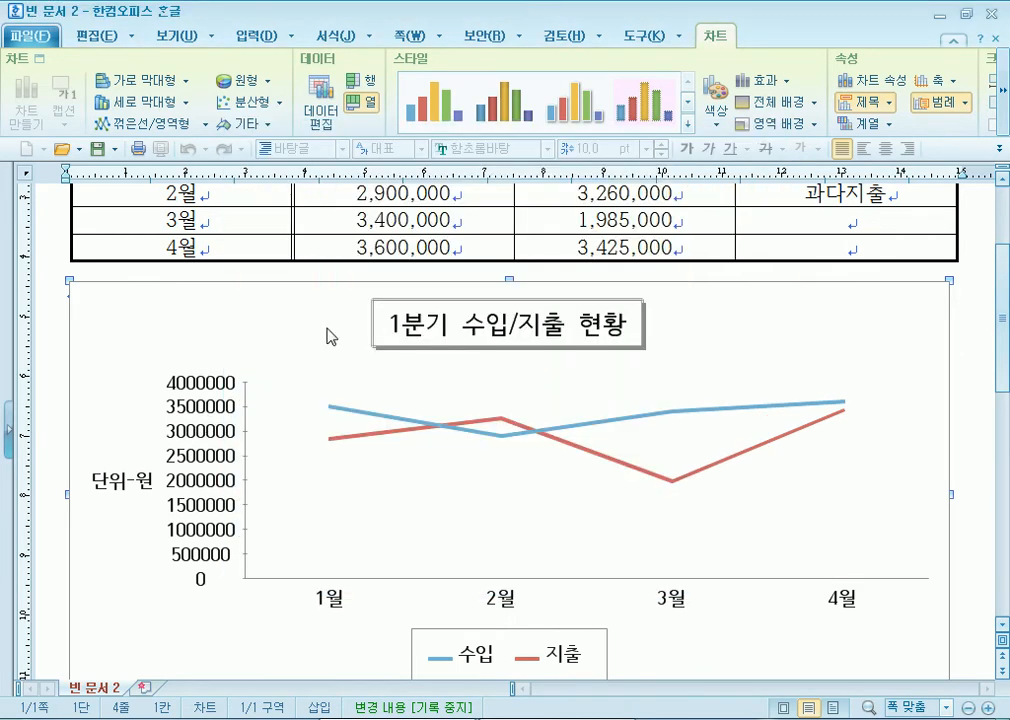
Step: Turn off 자동으로 꾸밈 for the 세로 값 축, setting its 최솟값 to 1000000 and 큰 눈금선 to 4
right_click(173, 327)
mouse_move(250, 396)
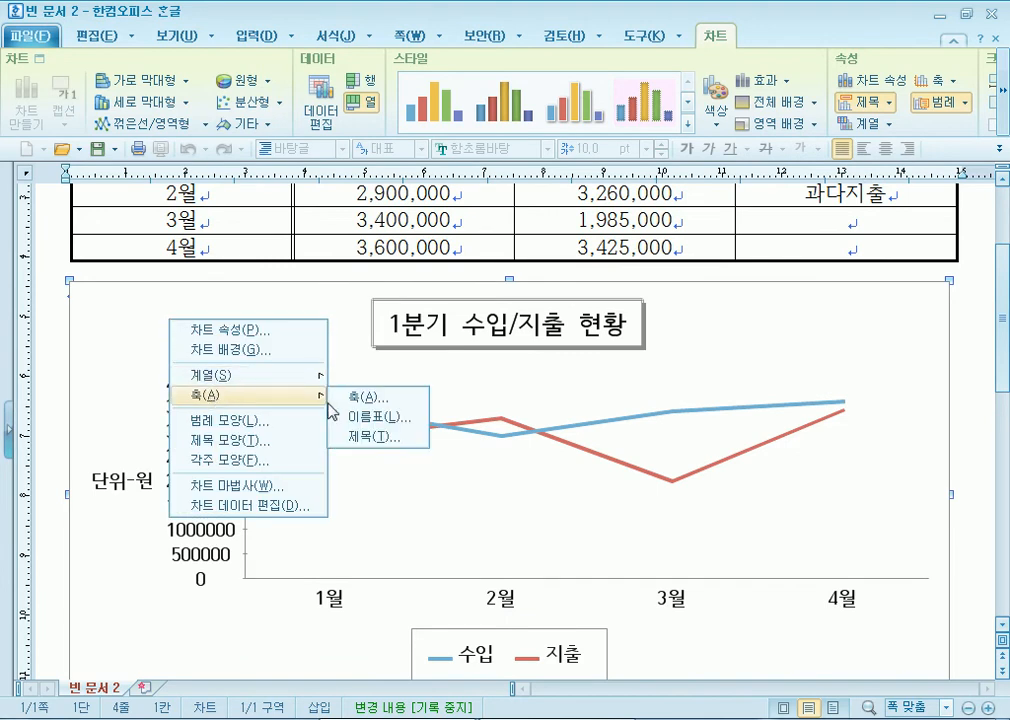
left_click(362, 398)
left_click_drag(415, 306, 438, 183)
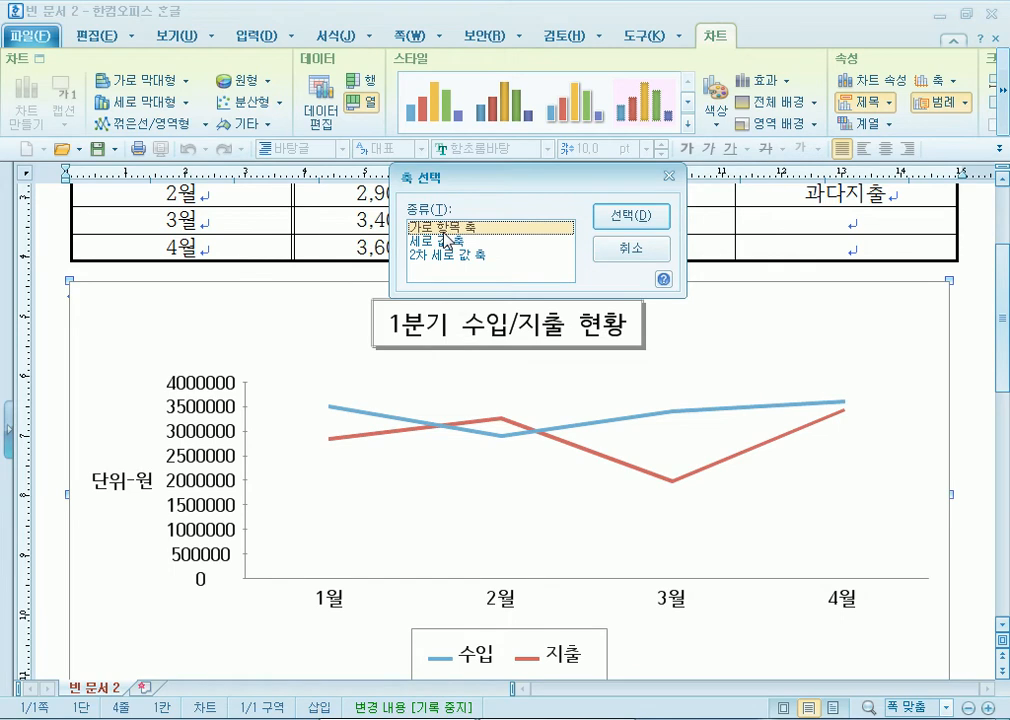
left_click(437, 242)
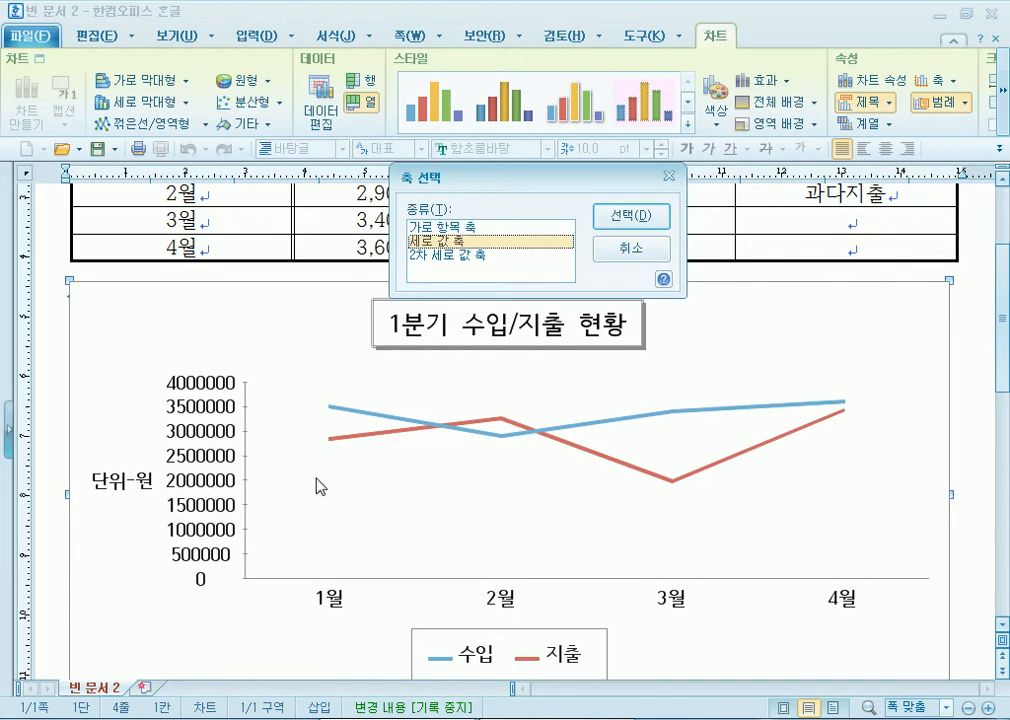
left_click(642, 226)
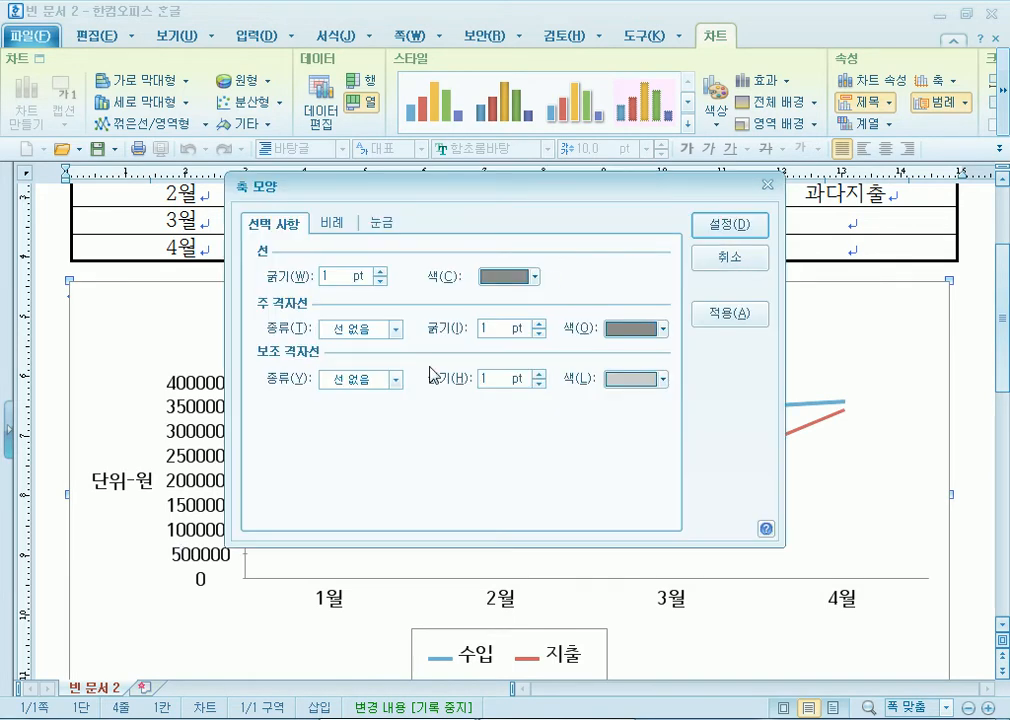
left_click(333, 222)
left_click(381, 222)
left_click(292, 222)
left_click(322, 223)
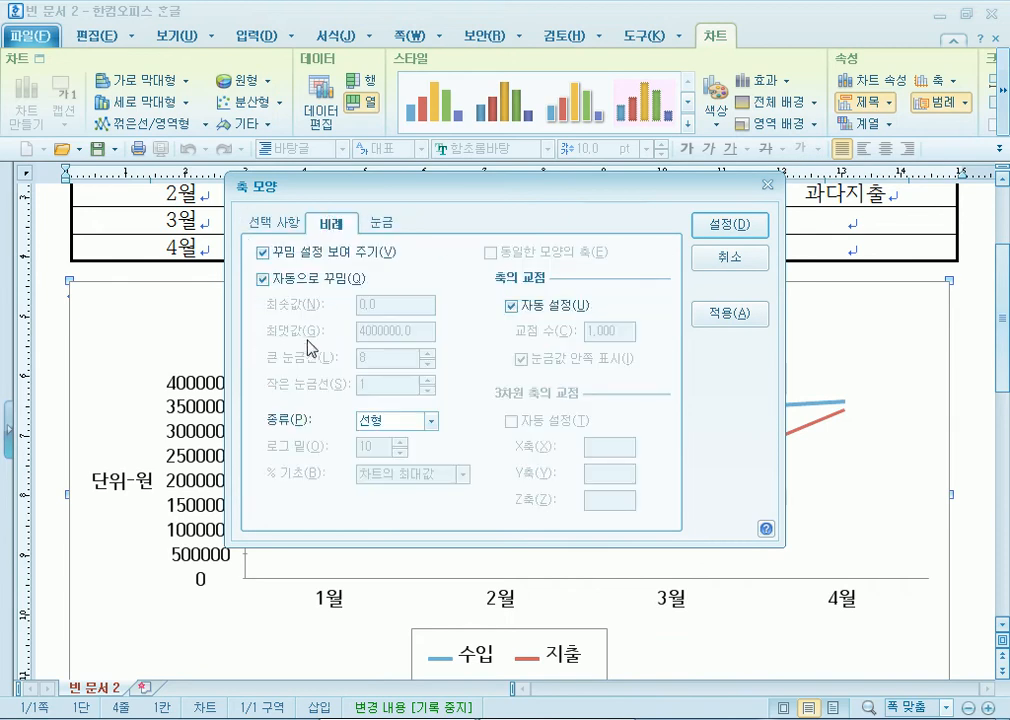
left_click(291, 280)
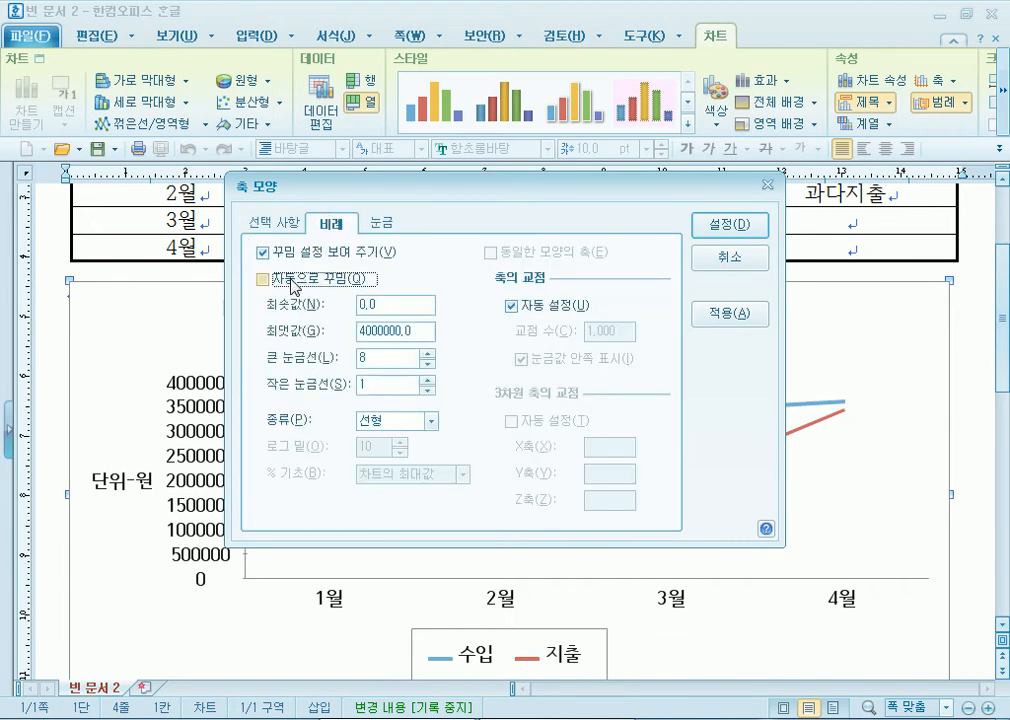
left_click_drag(324, 190, 334, 108)
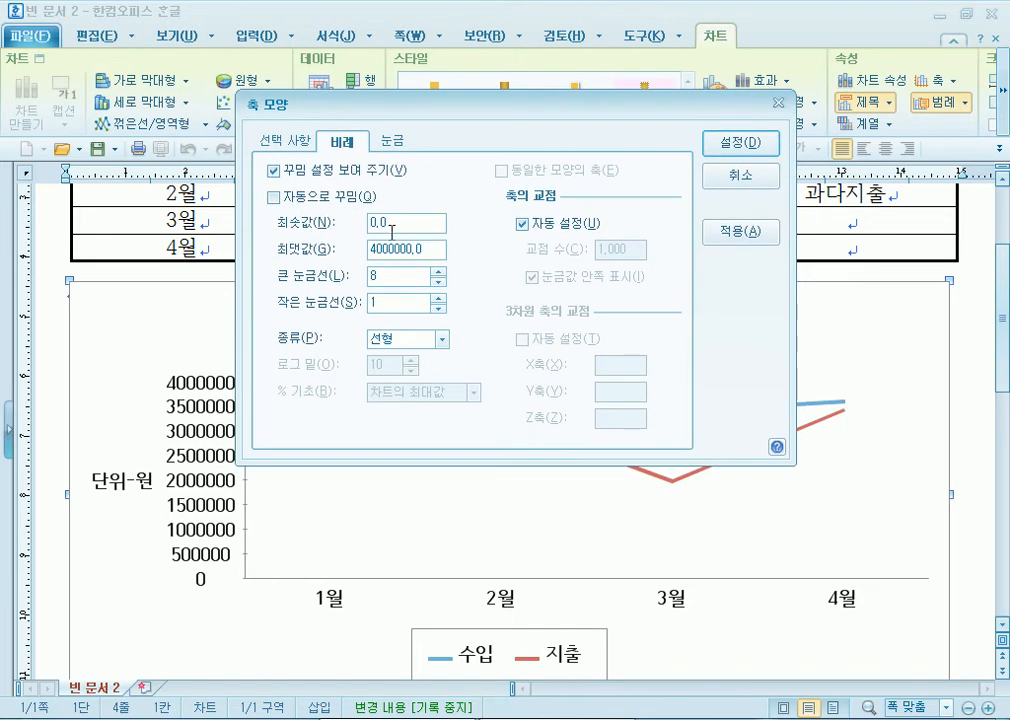
type("1000000")
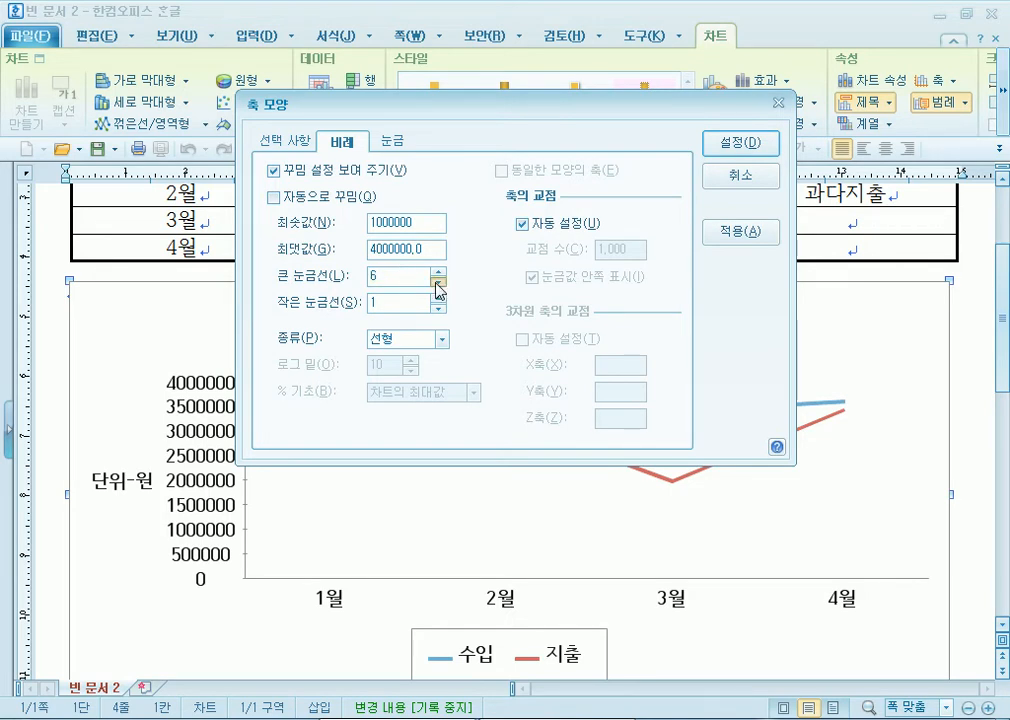
left_click(742, 146)
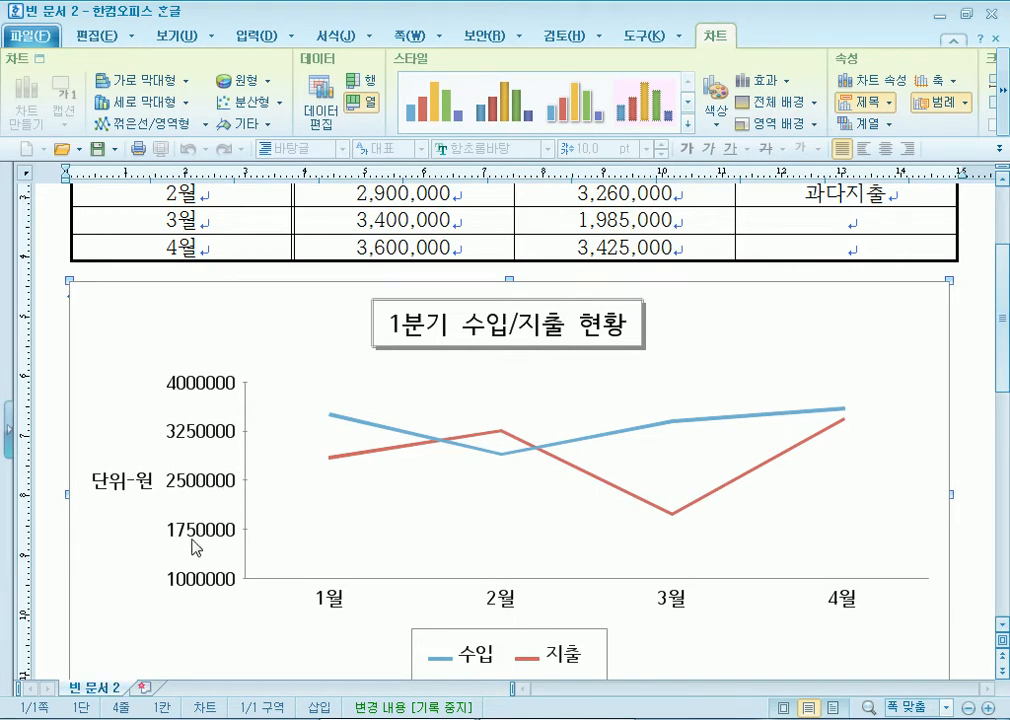
Step: Set the 큰 눈금선 count of the 세로 값 축 to 3
right_click(198, 440)
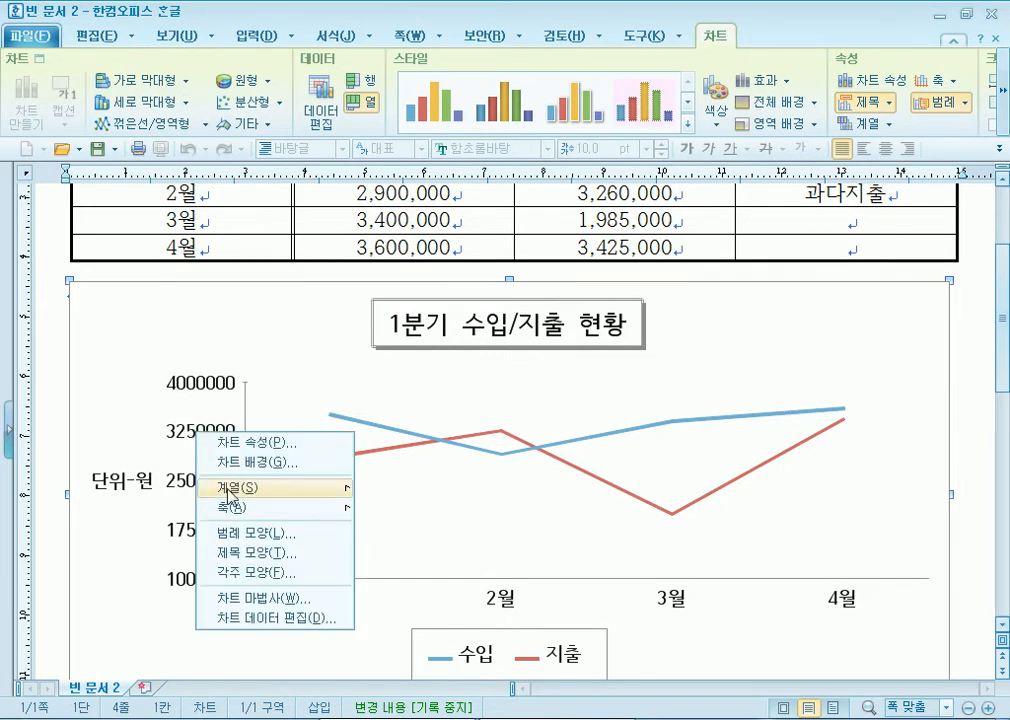
mouse_move(225, 507)
left_click(398, 506)
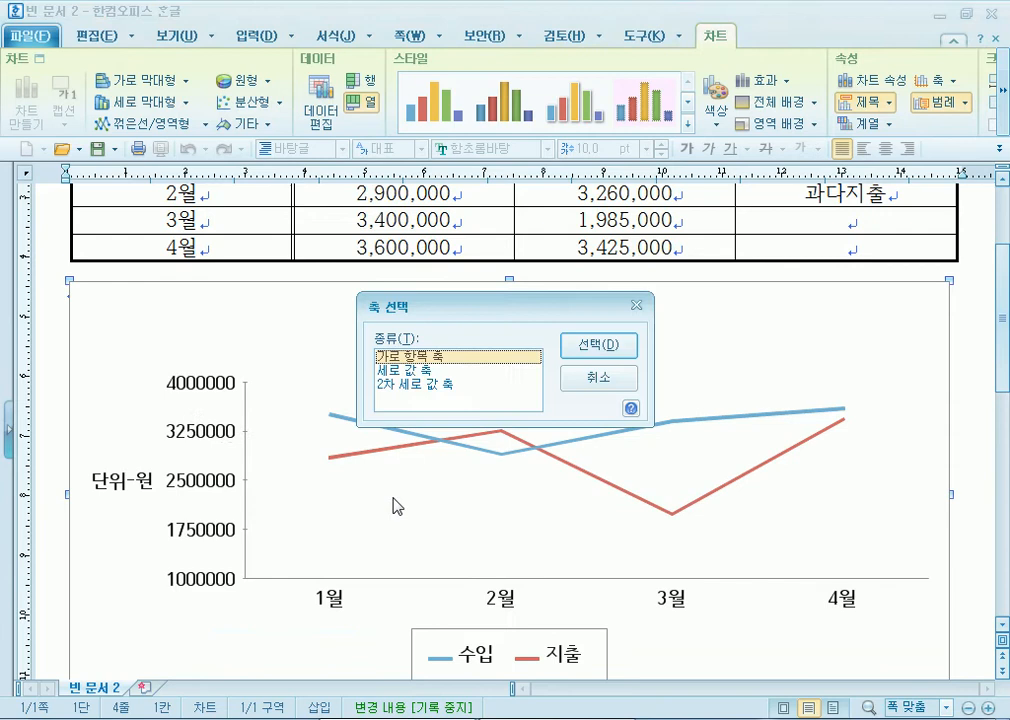
left_click(426, 370)
left_click(605, 346)
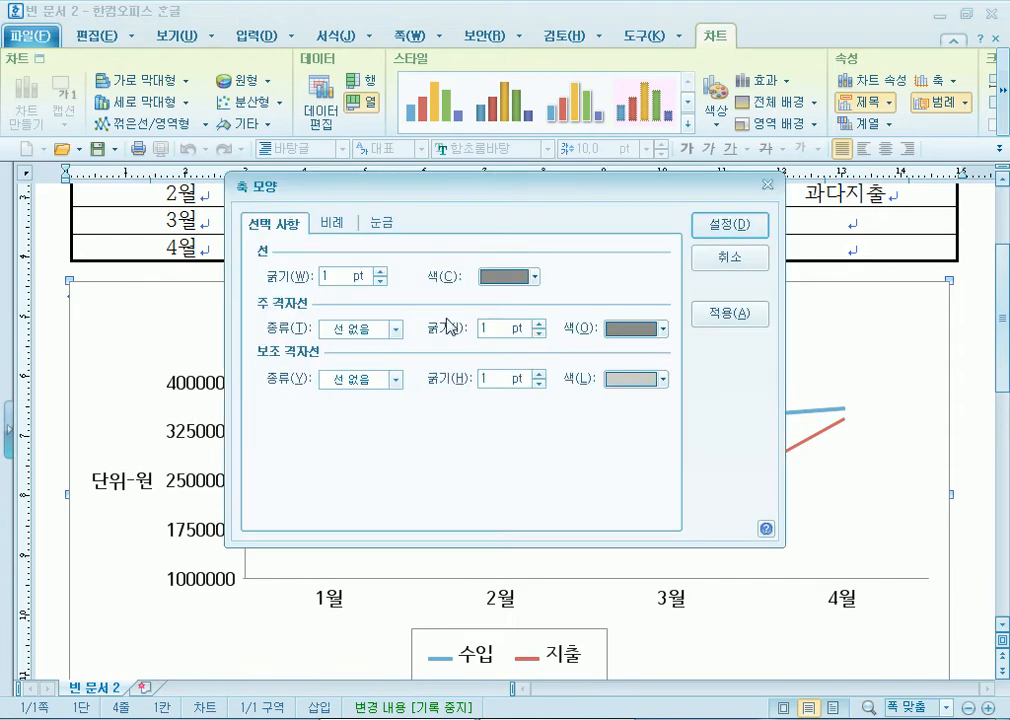
left_click(333, 224)
left_click_drag(394, 192, 500, 66)
left_click(490, 232)
key("BackSpace")
type("3")
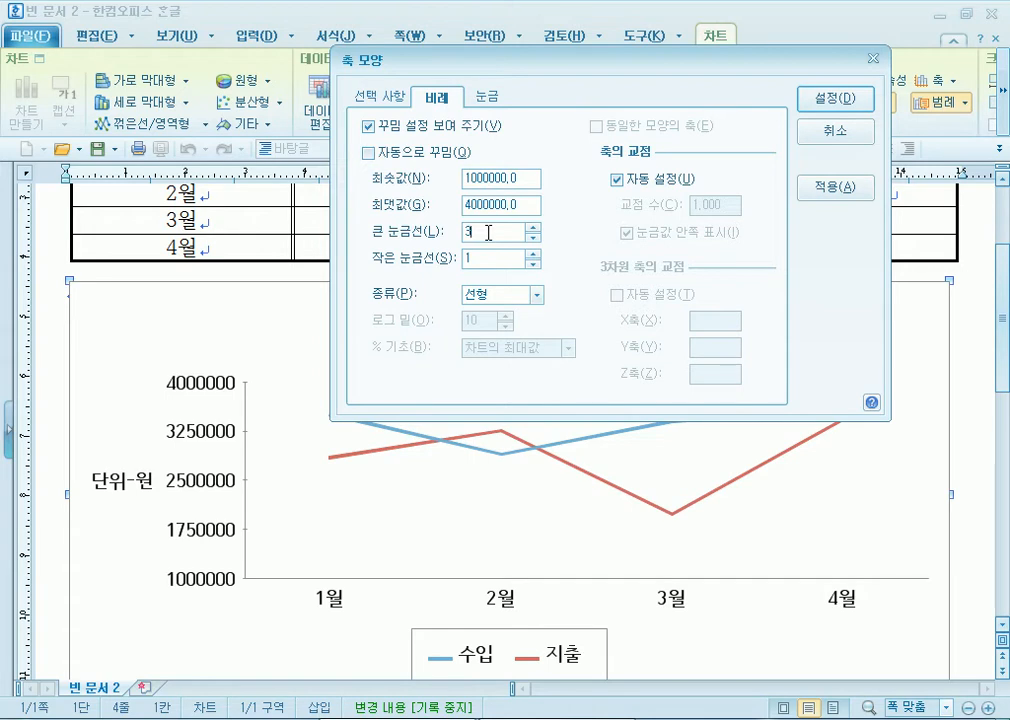
left_click(834, 102)
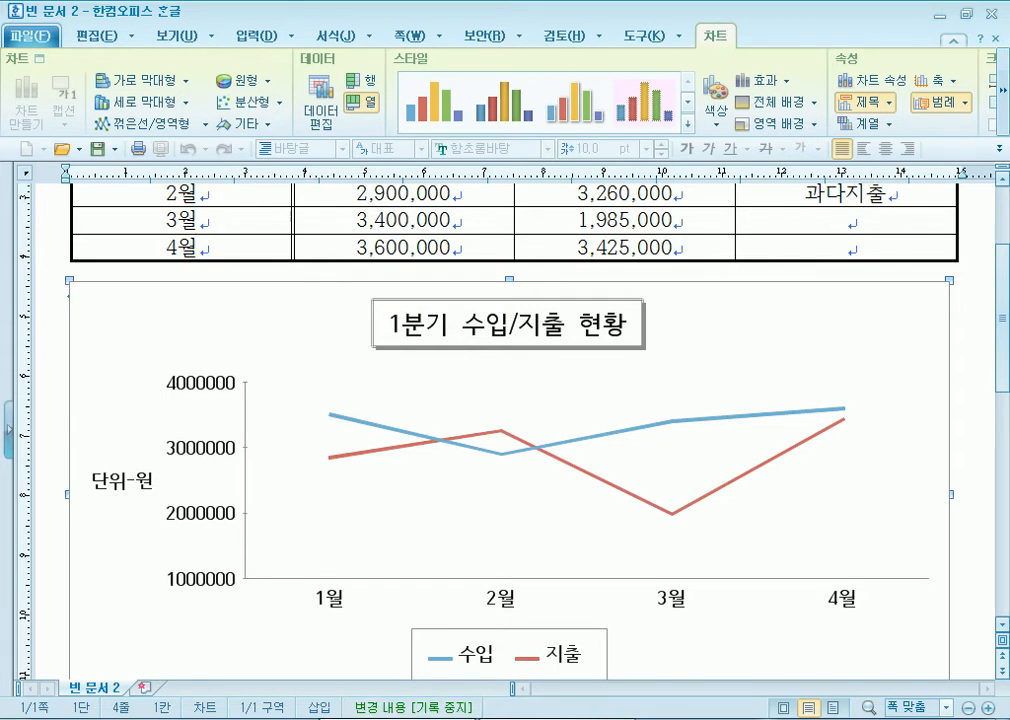
Step: Review the line chart with its legend and the income and expense table above it
mouse_move(397, 719)
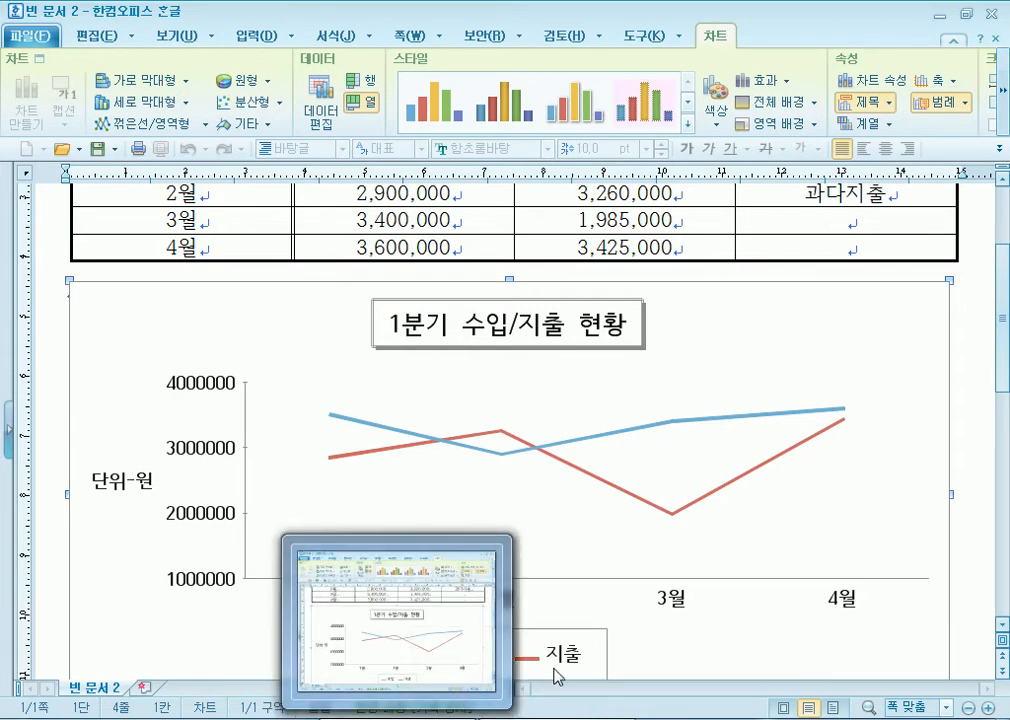
left_click(690, 468)
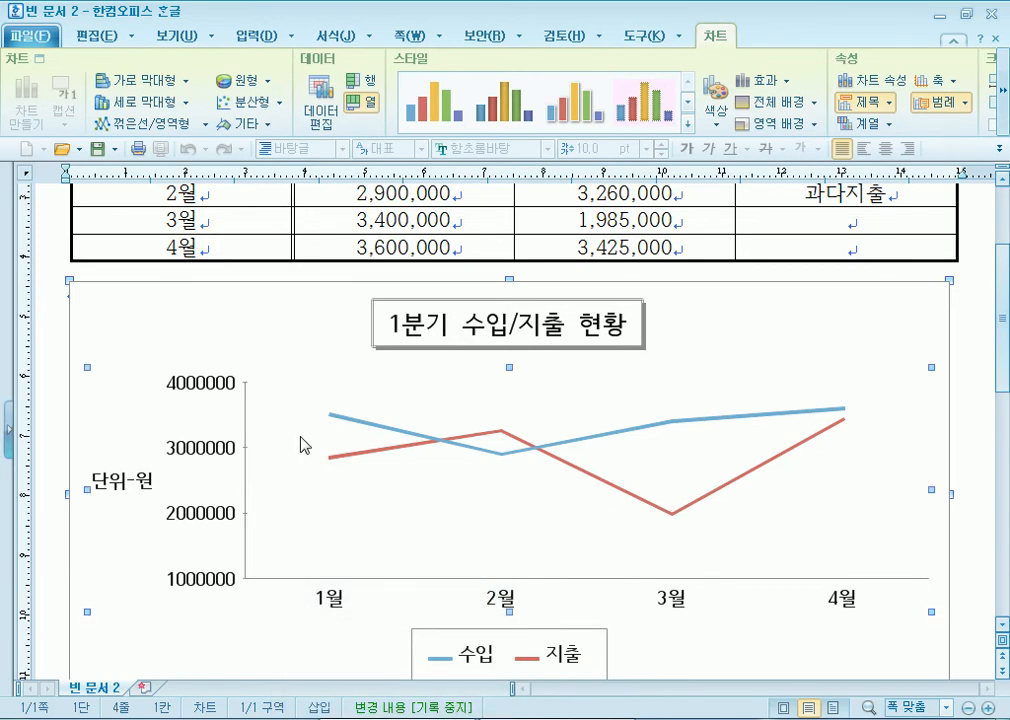
left_click(150, 252)
scroll(377, 400, "down", 3)
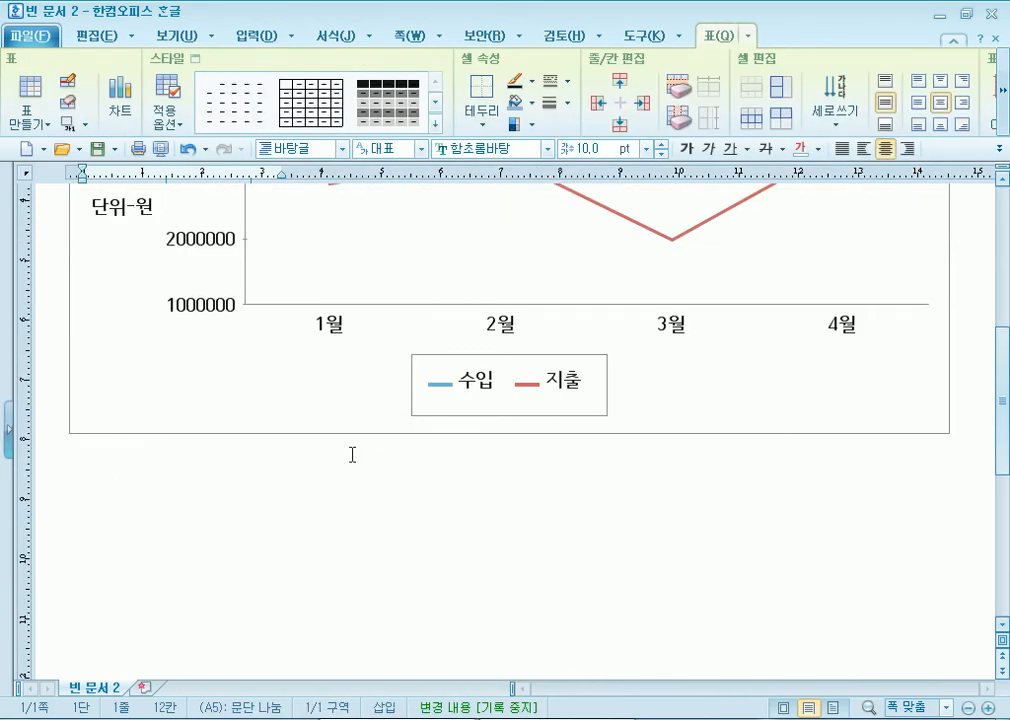
left_click(212, 483)
scroll(205, 500, "up", 3)
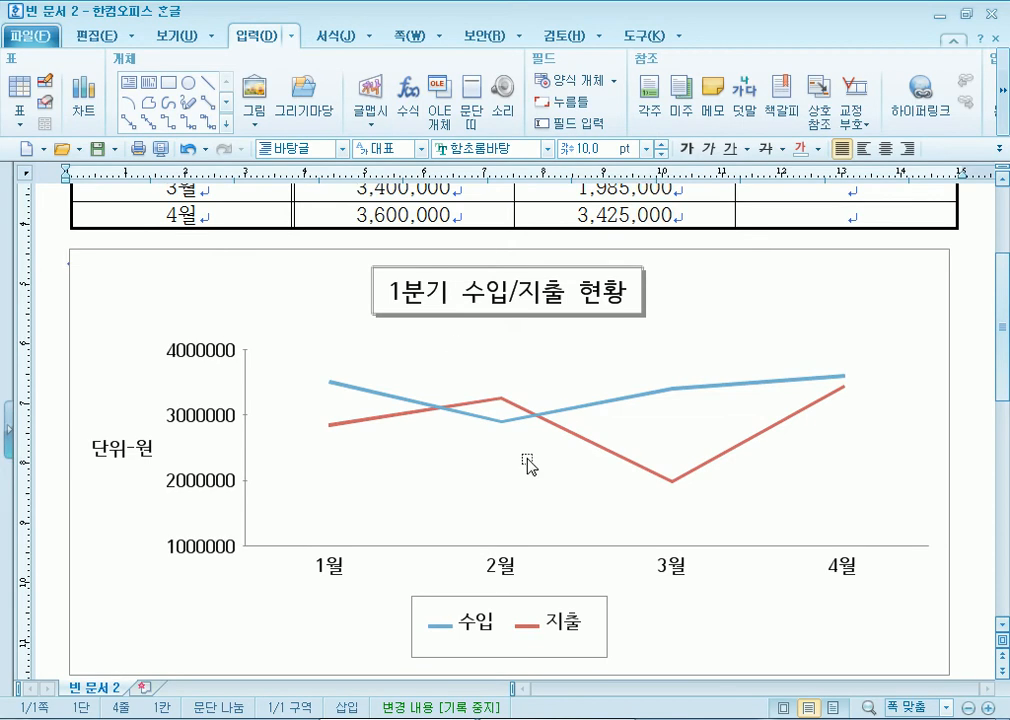
scroll(528, 466, "up", 3)
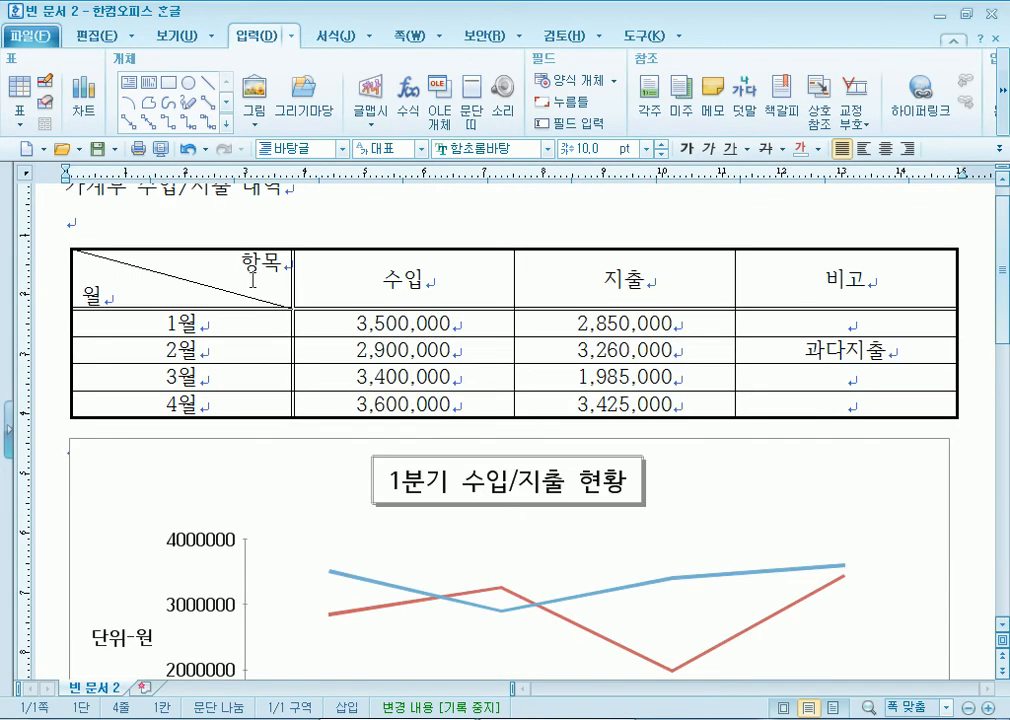
left_click_drag(280, 275, 795, 412)
left_click(786, 402)
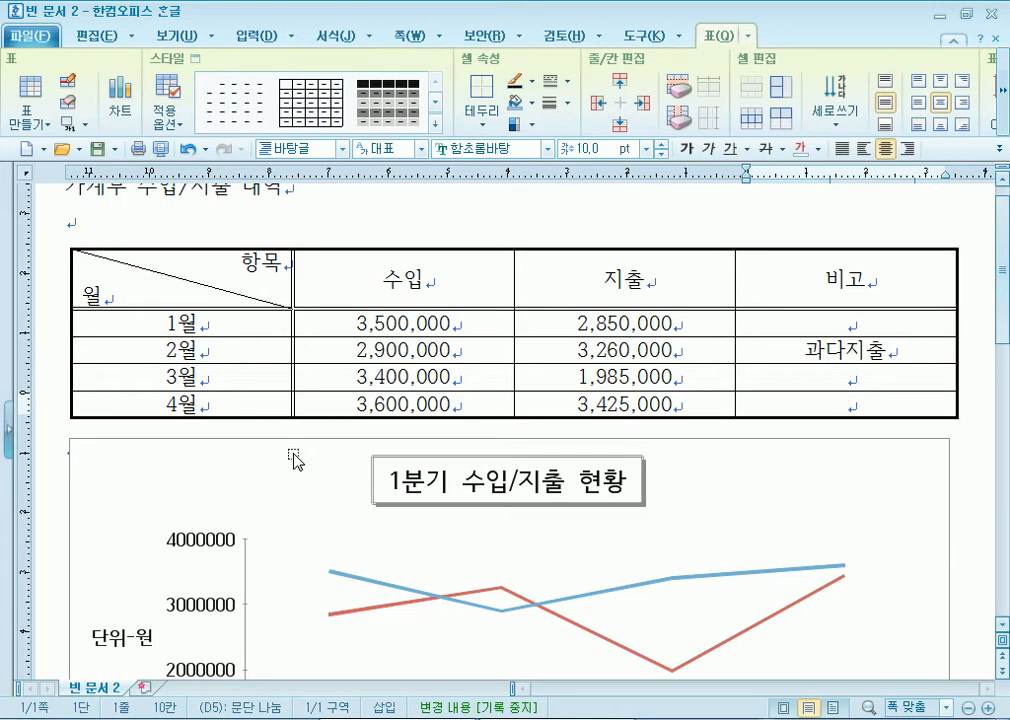
Step: Change the line chart below the table to the 자료점 표식 표시 꺾은선형 shape using the 차트 마법사
scroll(416, 487, "down", 2)
scroll(416, 487, "down", 2)
left_click(551, 414)
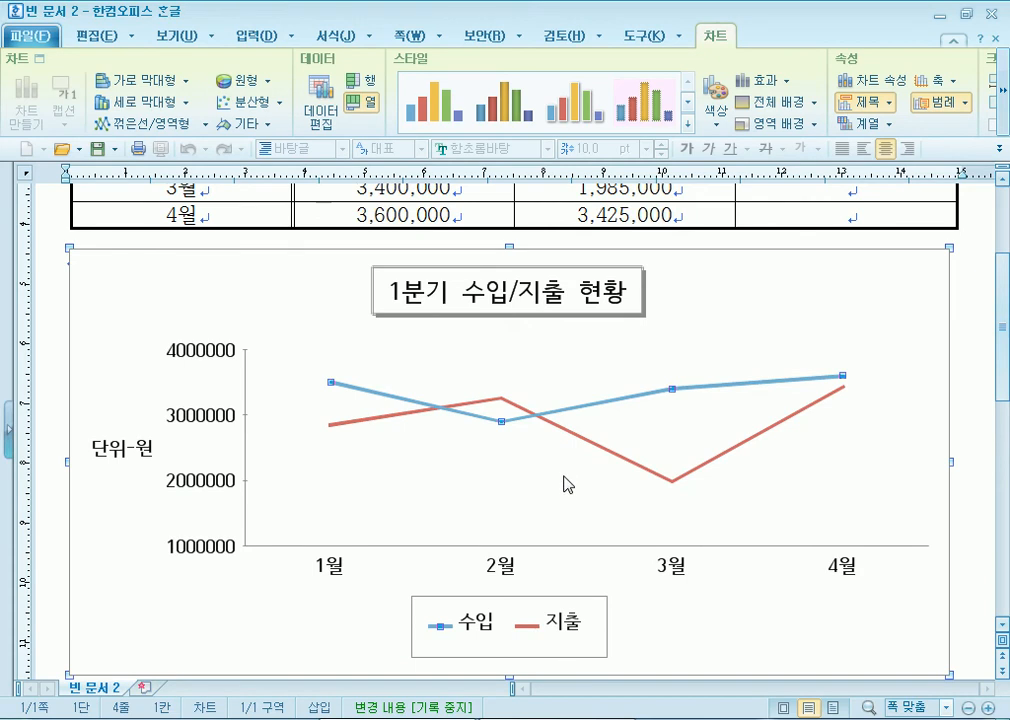
left_click(147, 288)
right_click(145, 287)
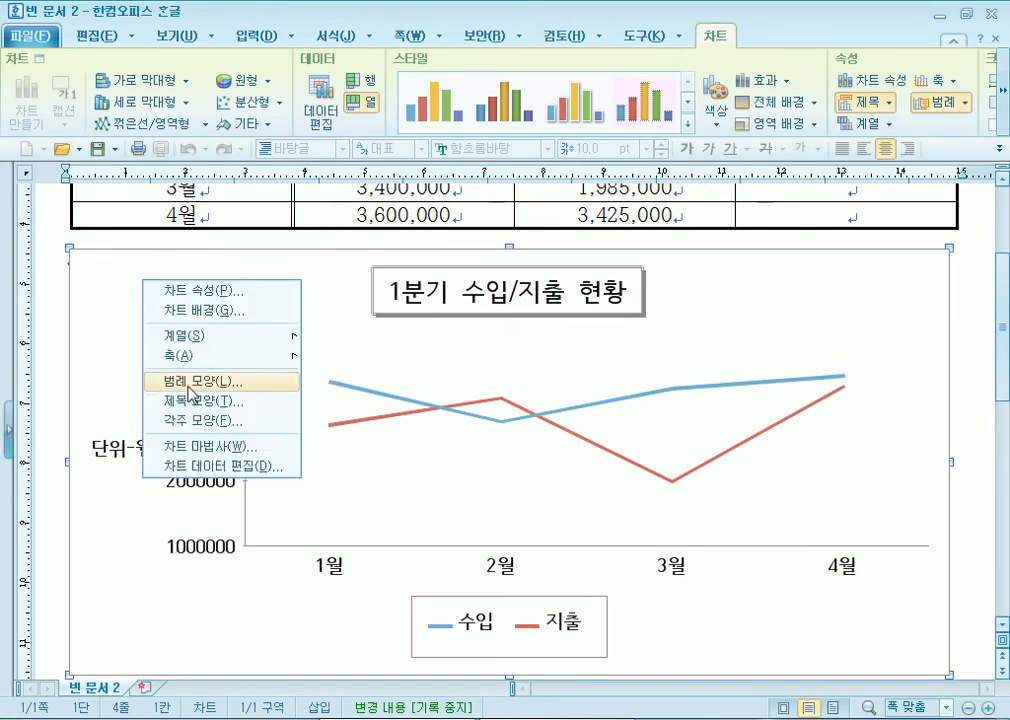
left_click(180, 445)
left_click(768, 300)
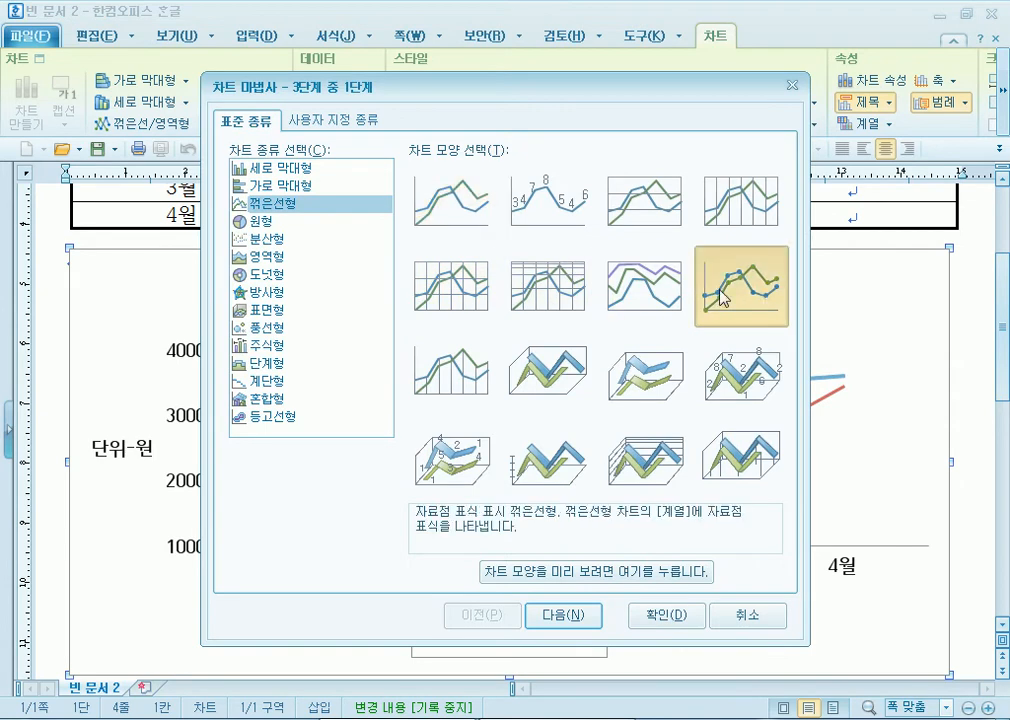
left_click(665, 615)
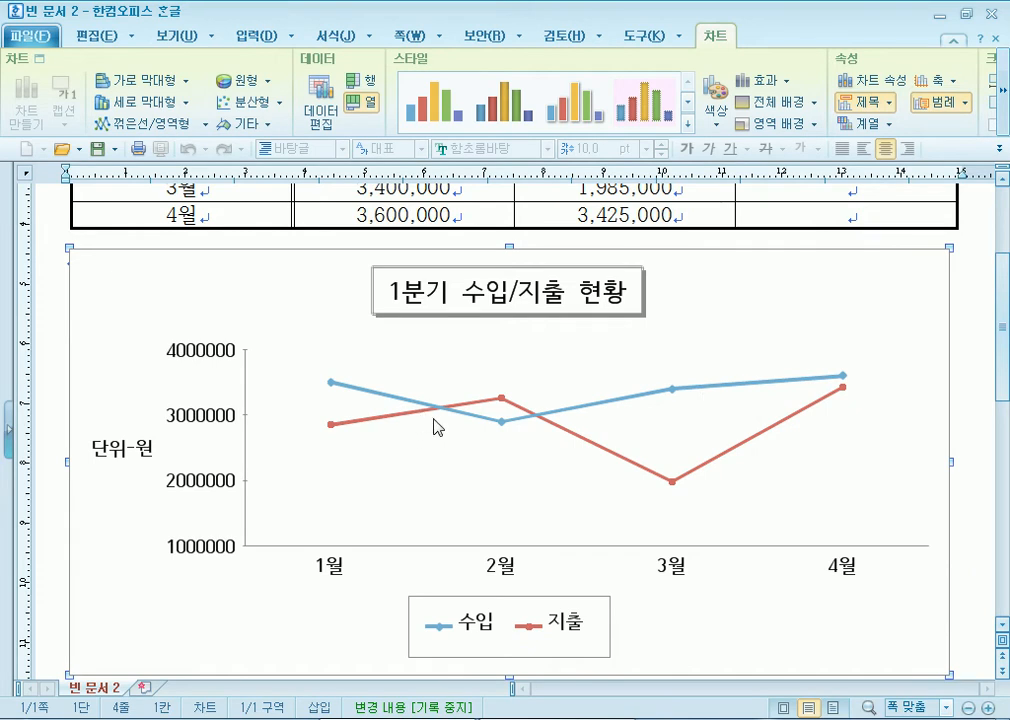
Step: Revert the chart to the plain 꺾은선형 shape without data markers using the 차트 마법사
right_click(214, 280)
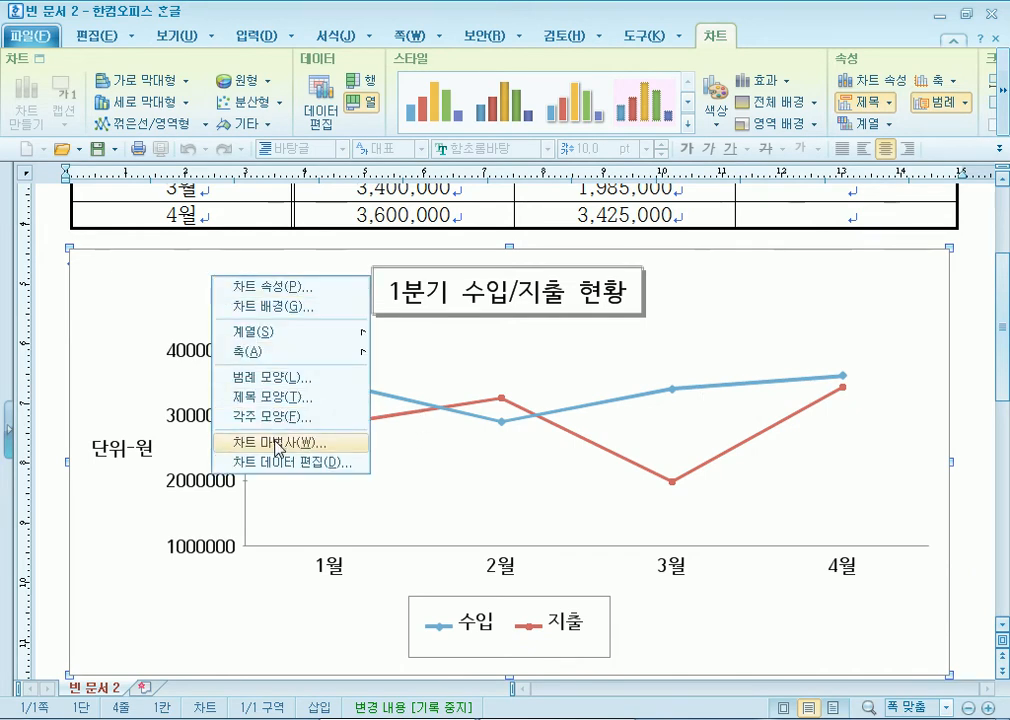
left_click(264, 442)
left_click(662, 614)
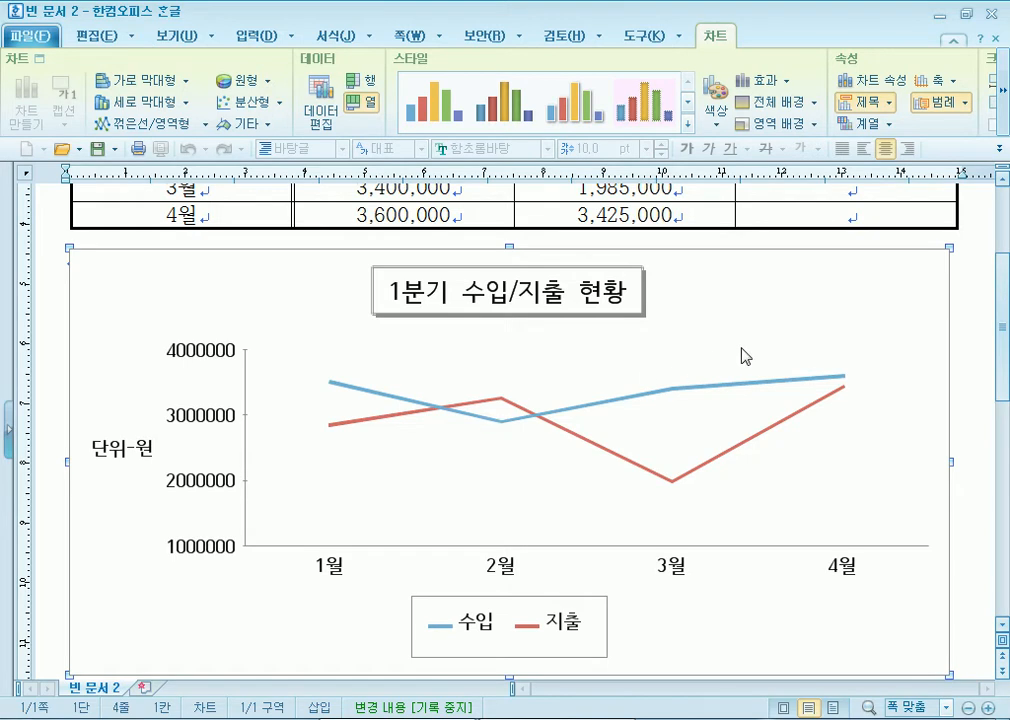
left_click(670, 391)
left_click(593, 361)
left_click(566, 417)
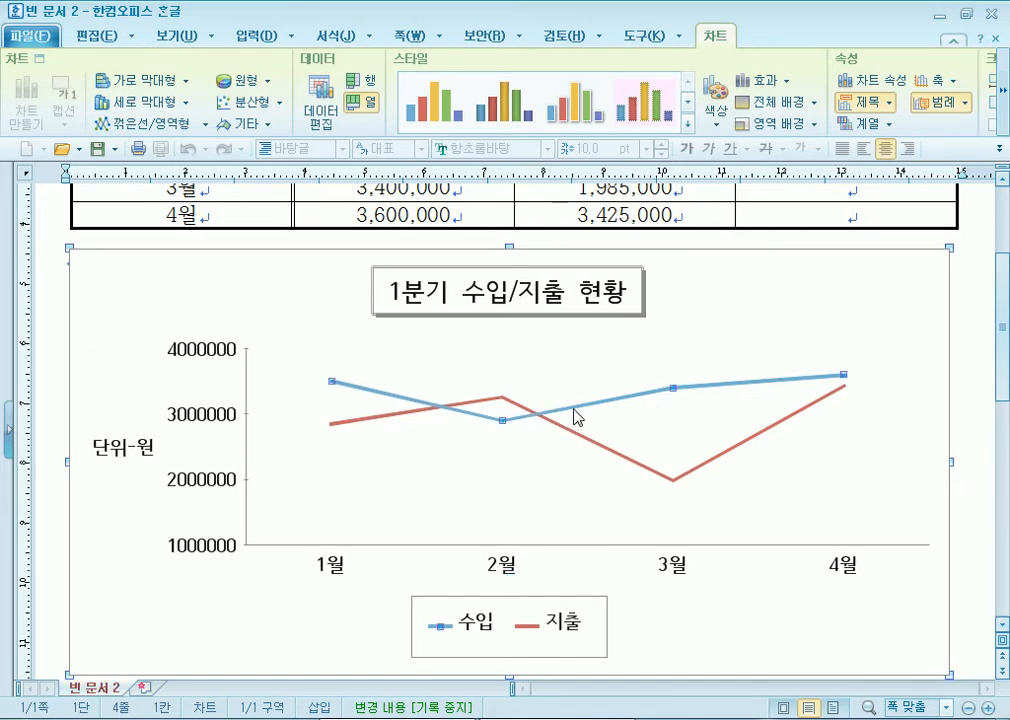
double_click(578, 416)
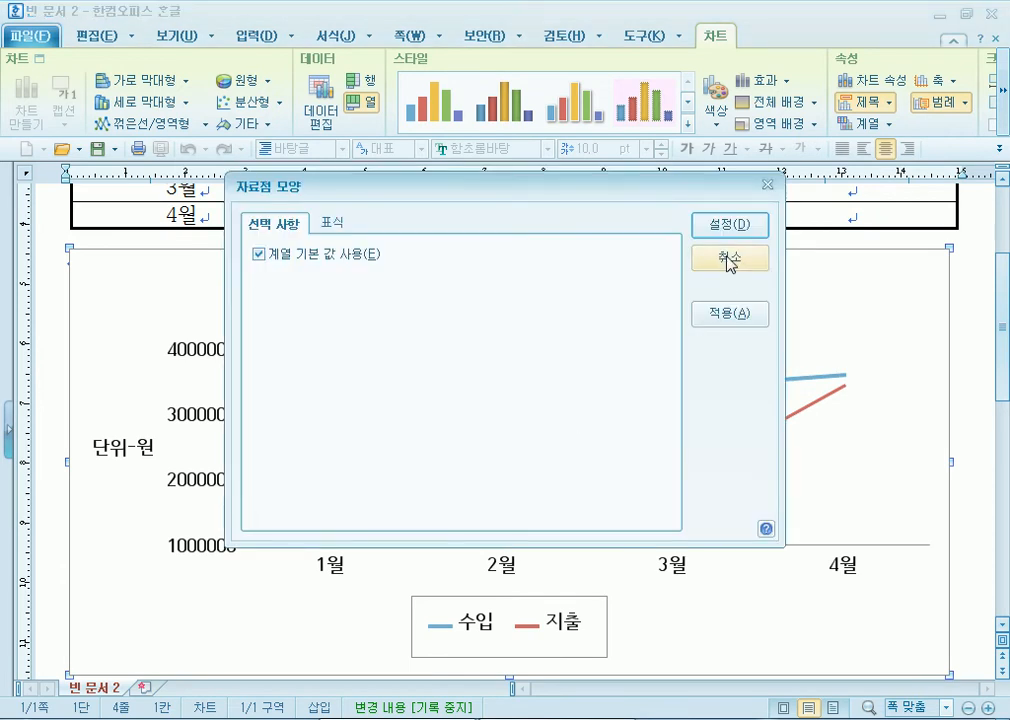
left_click(726, 267)
Step: Turn on 표식 보임 for the blue 수입 series with the 자동 marker style and apply it
double_click(572, 410)
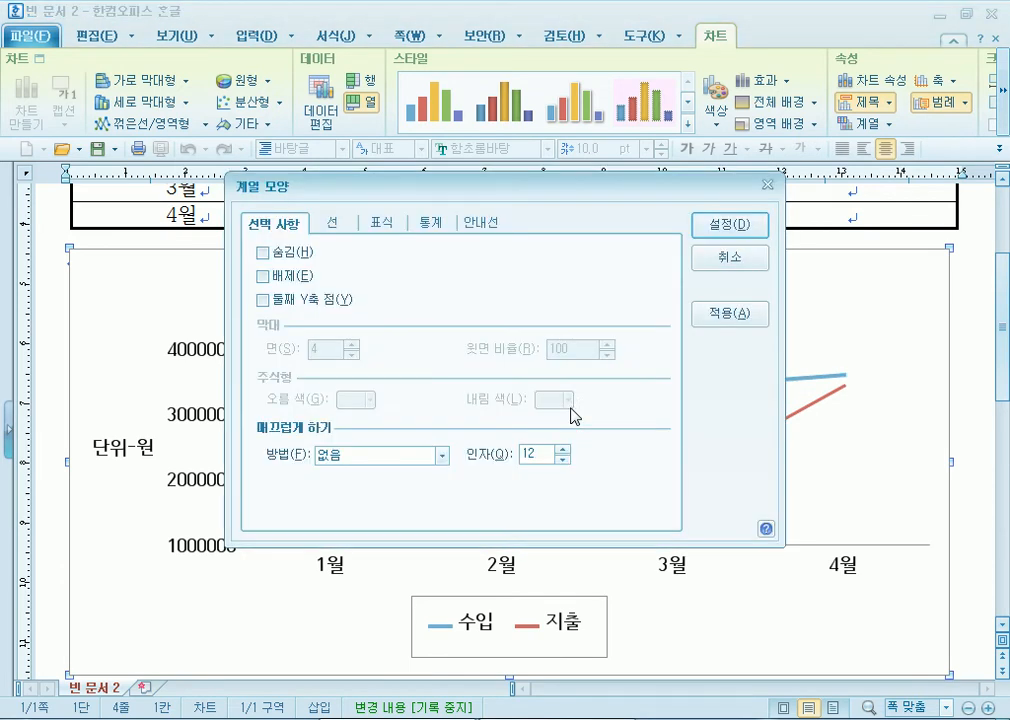
left_click(383, 222)
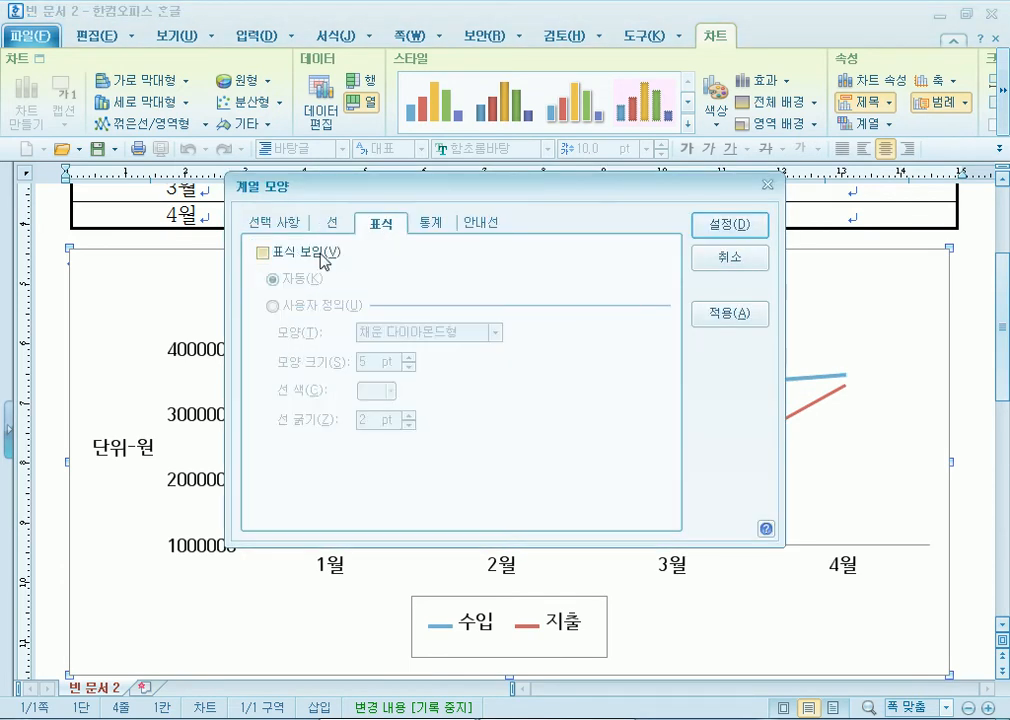
left_click(312, 258)
left_click_drag(366, 186, 235, 53)
left_click(598, 173)
left_click_drag(483, 50, 456, 19)
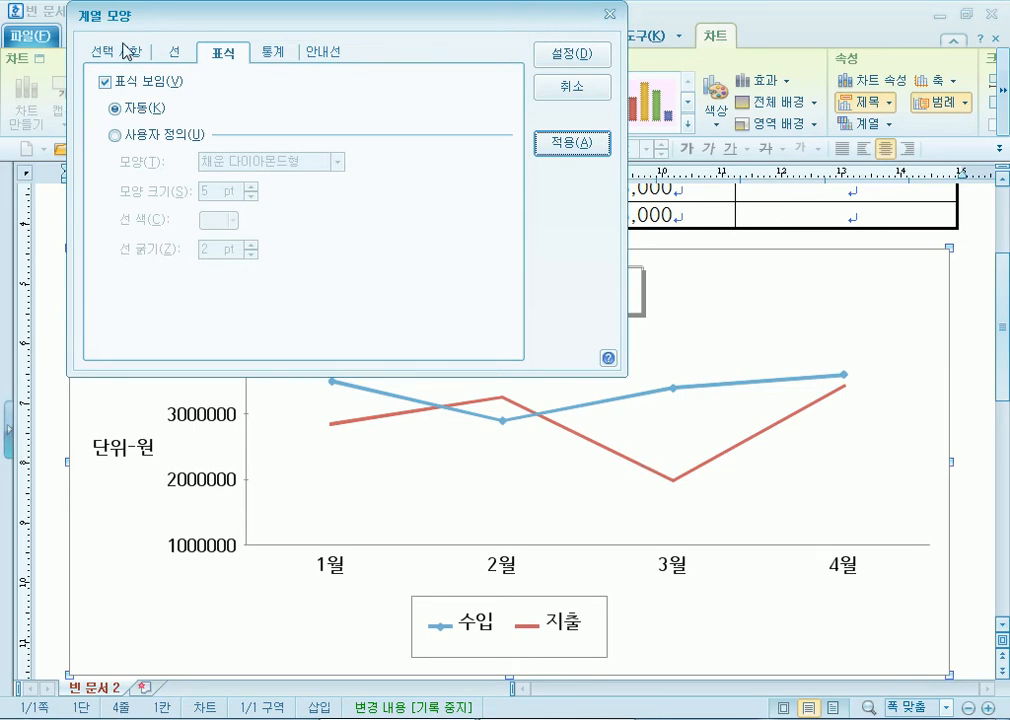
left_click(573, 88)
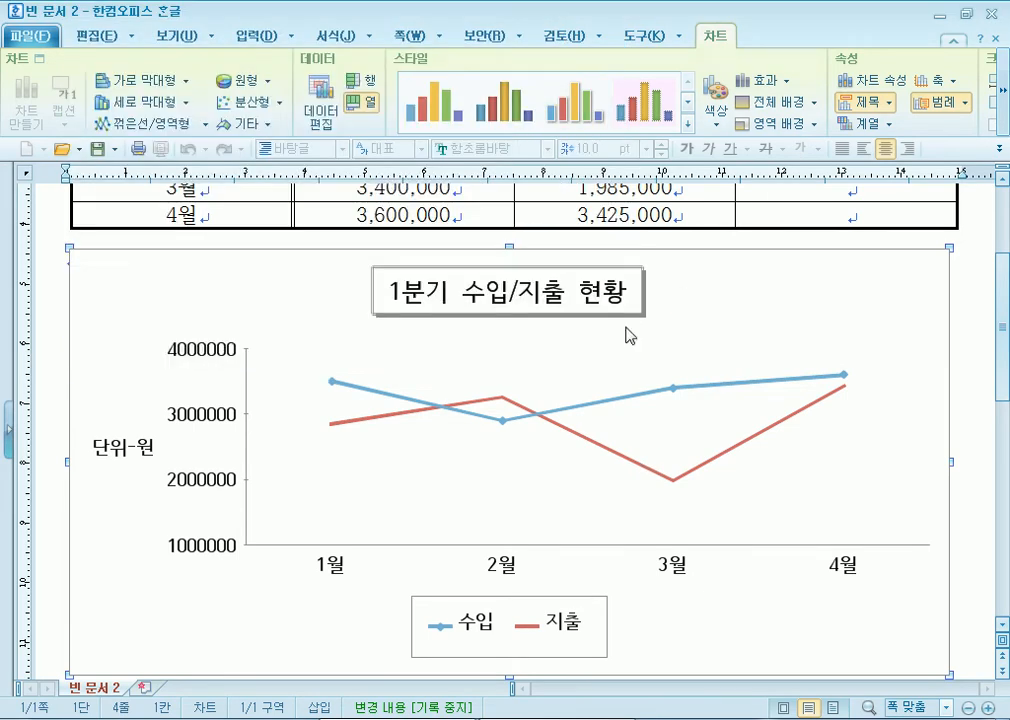
Step: Turn on 표식 보임 for the red 지출 series in its 계열 모양 settings
double_click(583, 445)
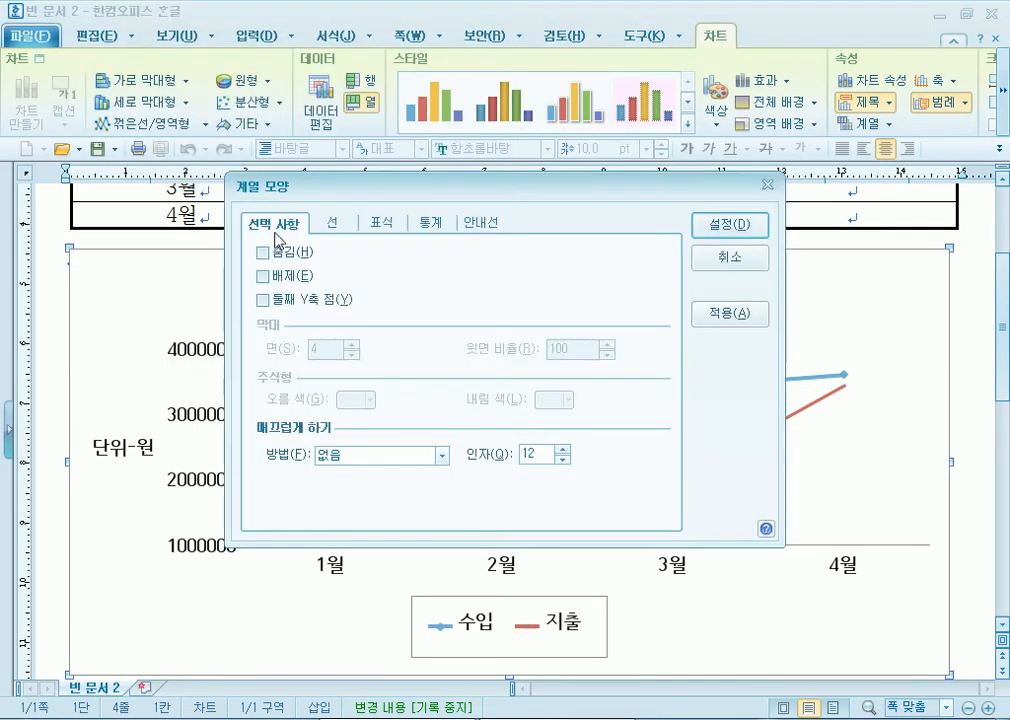
left_click(381, 223)
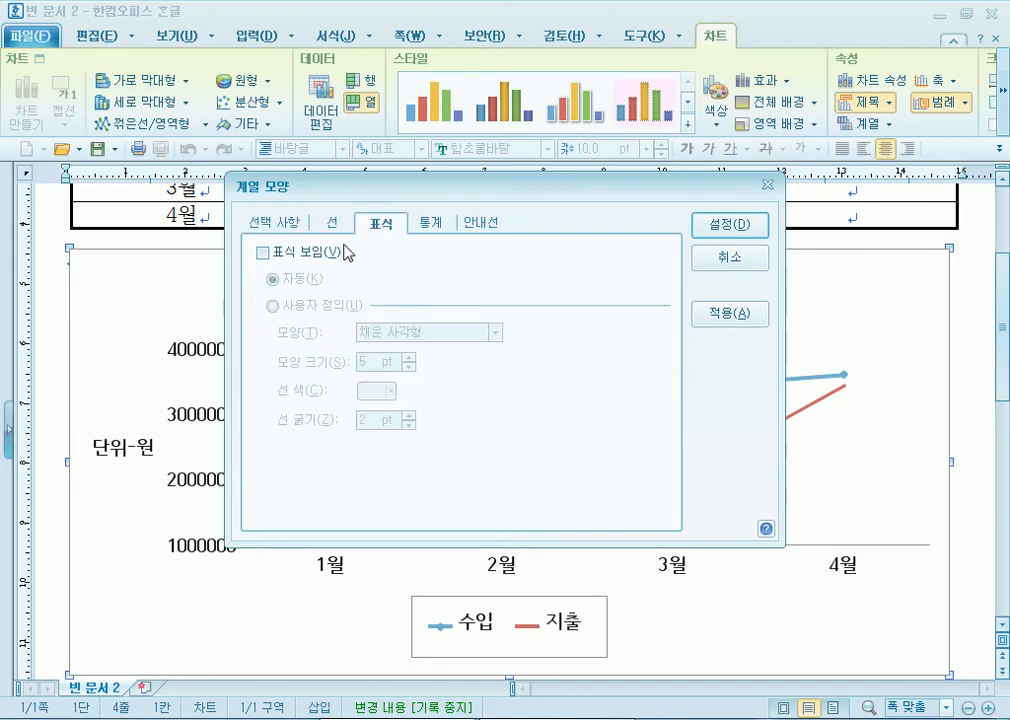
left_click(264, 253)
left_click(728, 227)
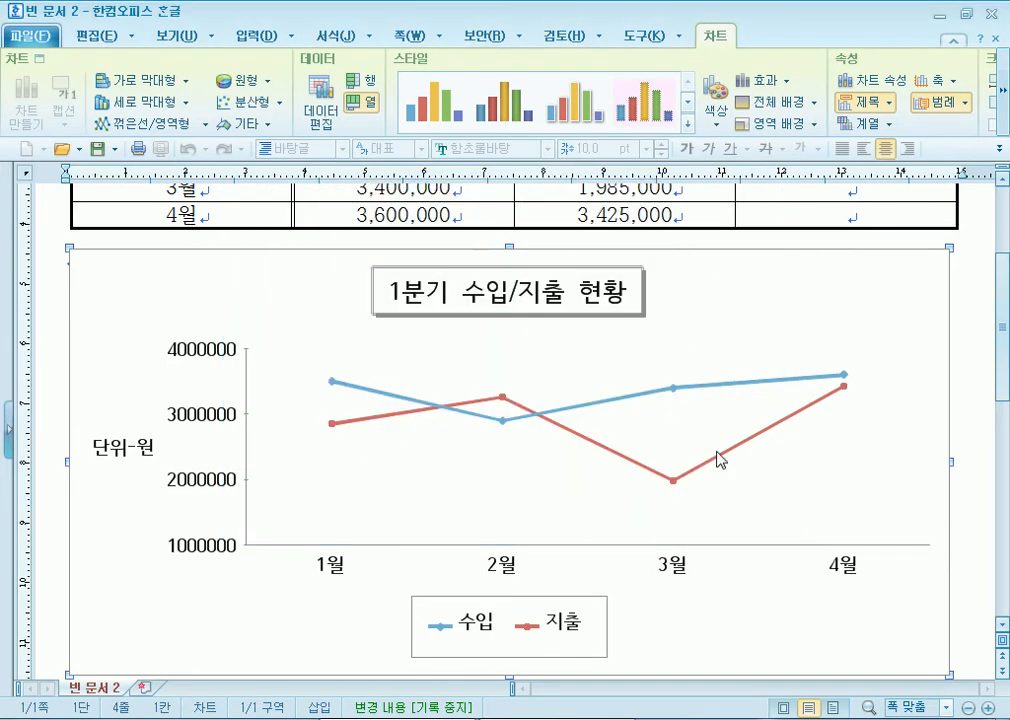
Step: Apply the 자료점 표식 표시 꺾은선형 shape to the whole chart through the 차트 마법사
right_click(123, 276)
left_click(199, 447)
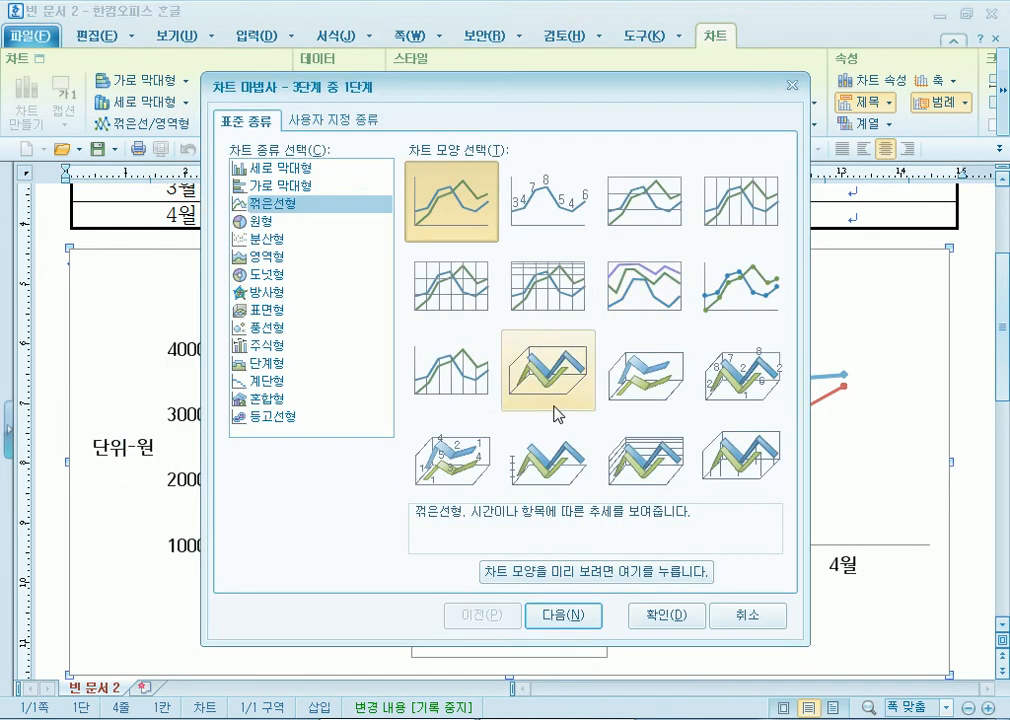
left_click(745, 317)
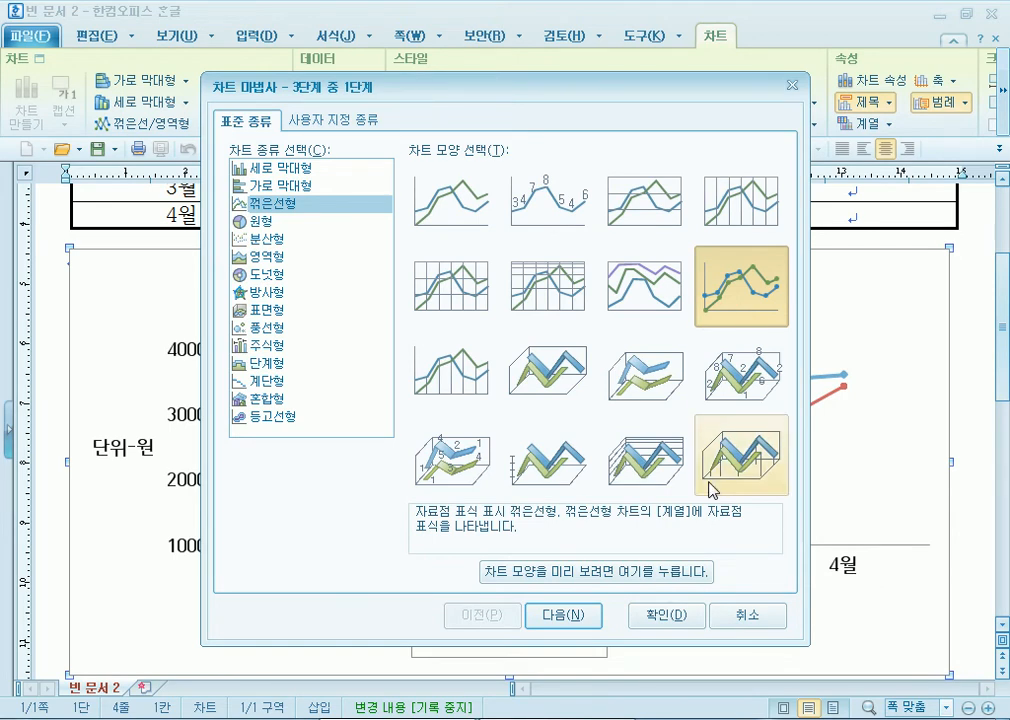
left_click(656, 614)
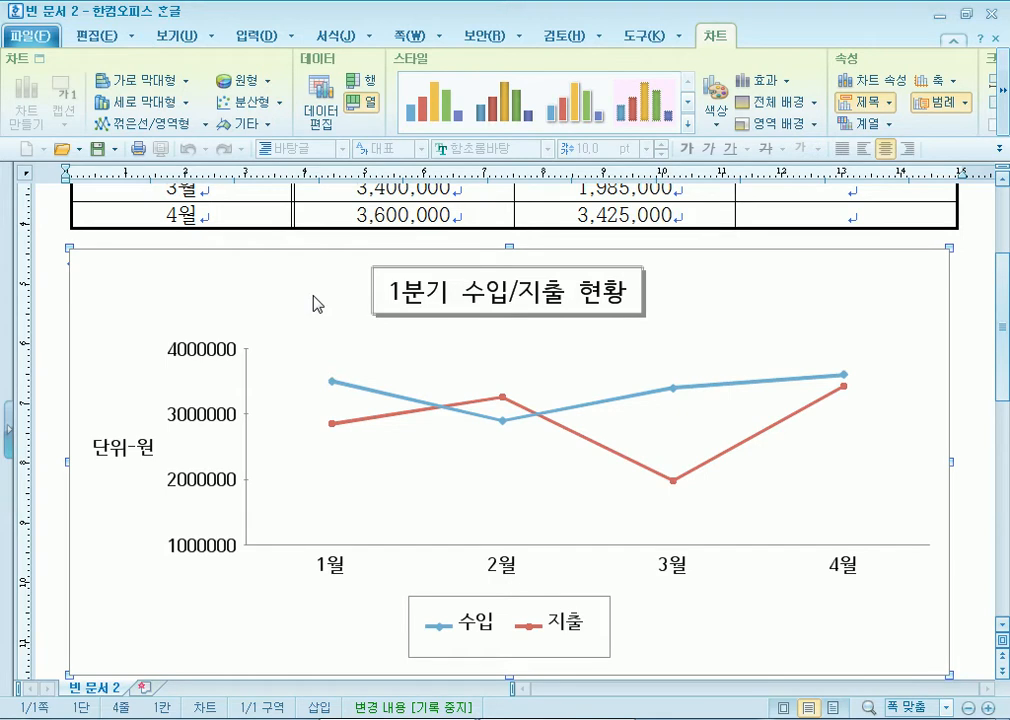
Step: Review the chart's value axis, 단위-원 axis title and legend together with the income and expense table above it
left_click(200, 352)
left_click(107, 442)
double_click(107, 442)
left_click(624, 287)
left_click(552, 288)
left_click(758, 174)
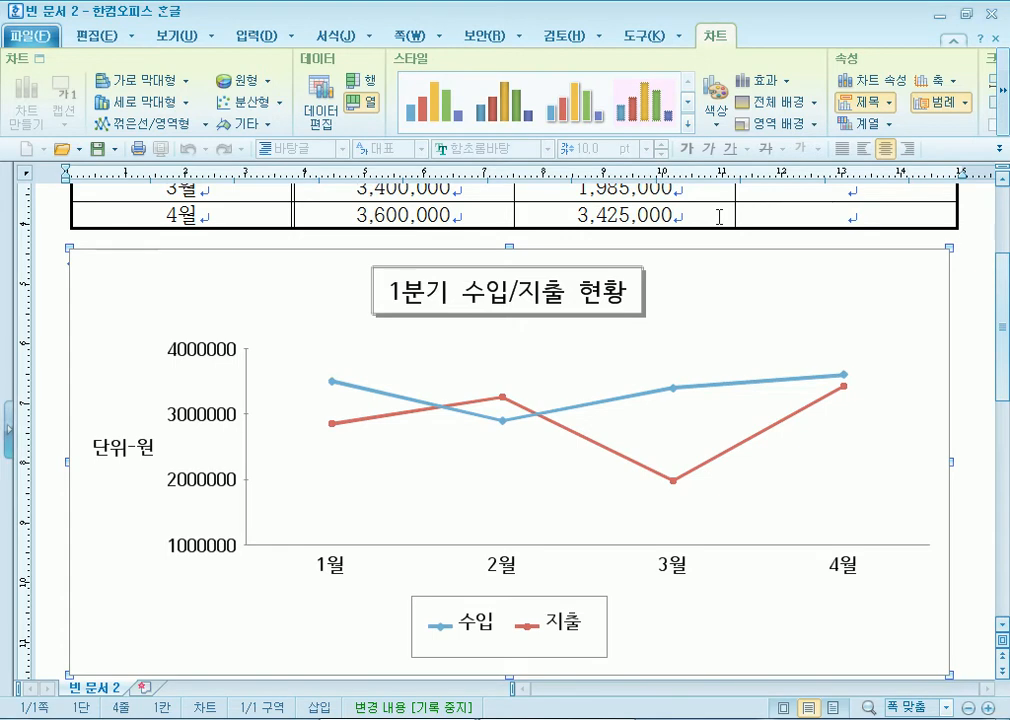
scroll(717, 218, "up", 3)
scroll(459, 475, "down", 2)
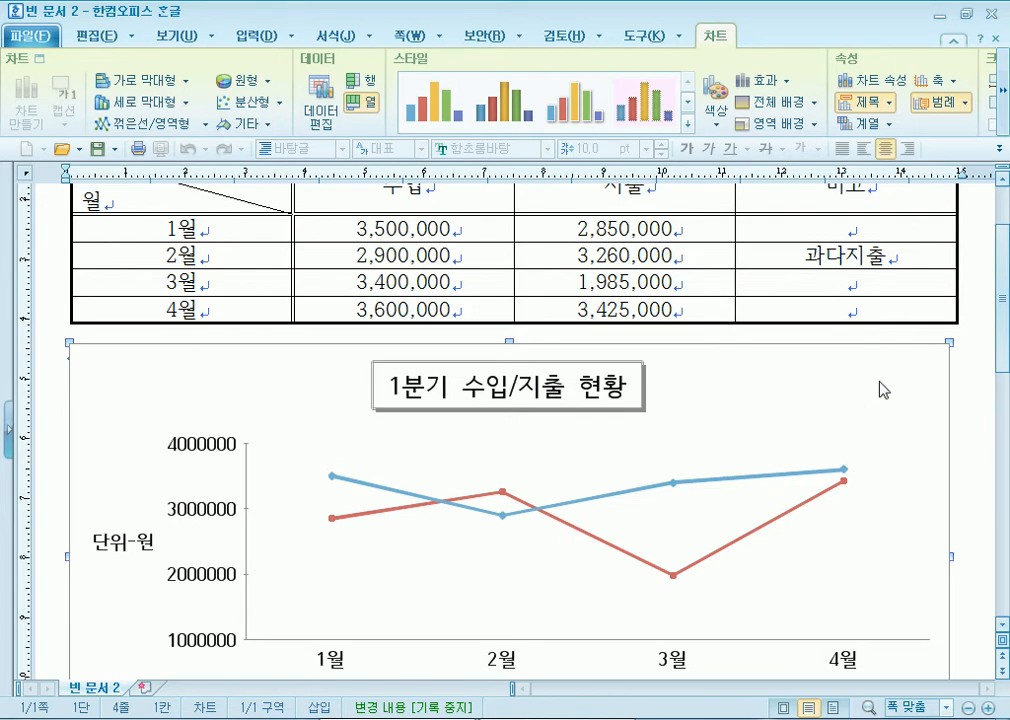
scroll(870, 395, "down", 5)
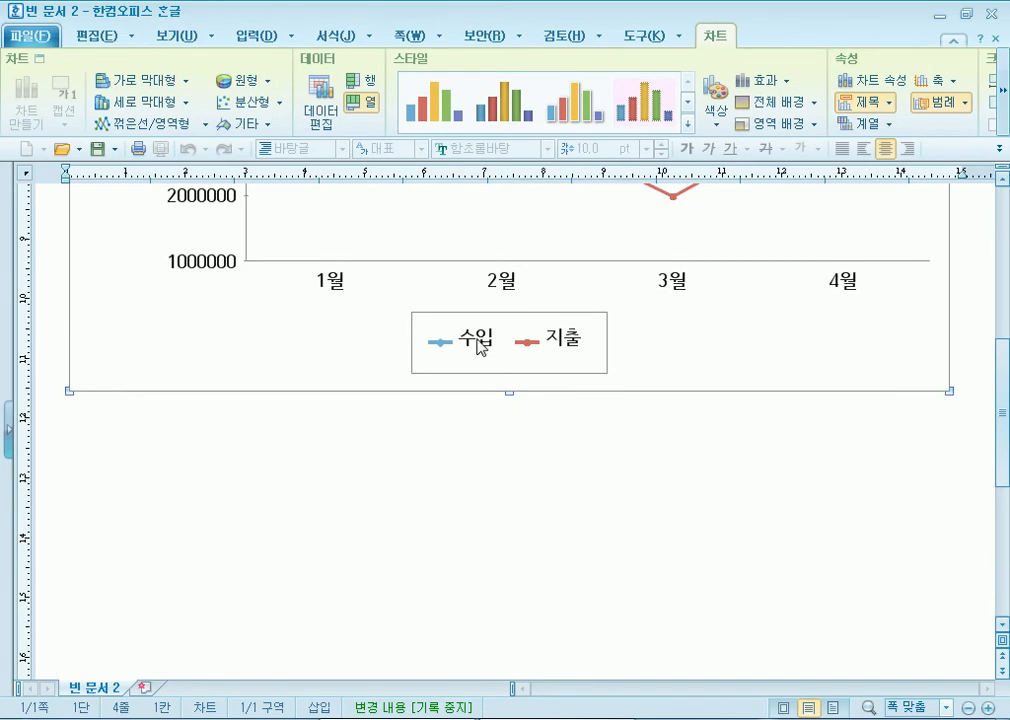
scroll(100, 339, "up", 5)
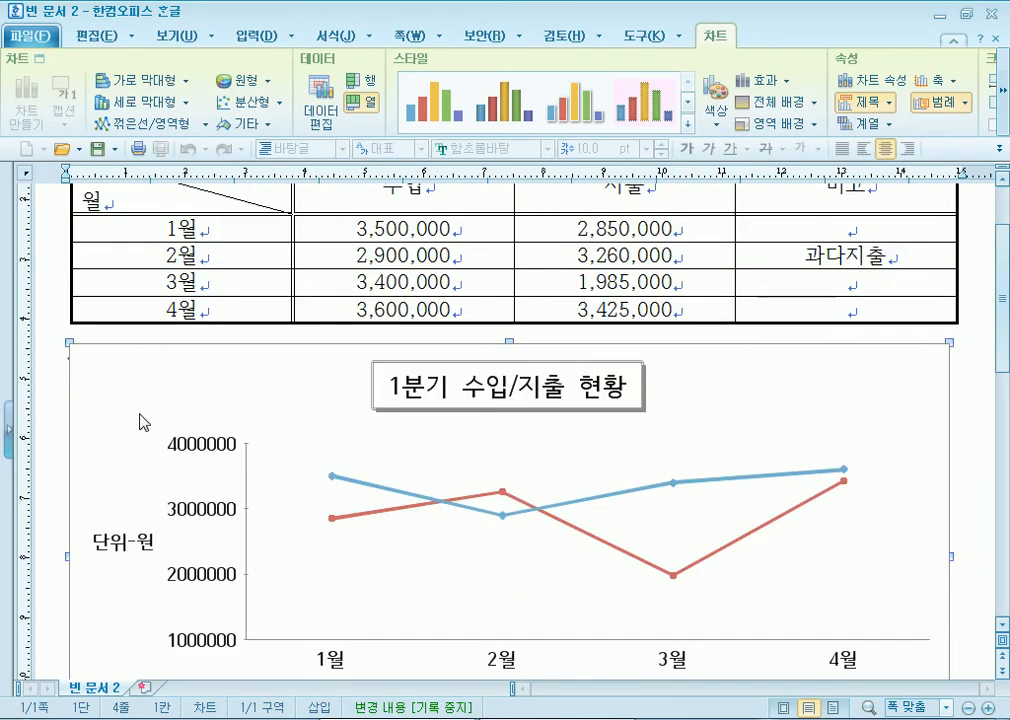
scroll(140, 420, "down", 3)
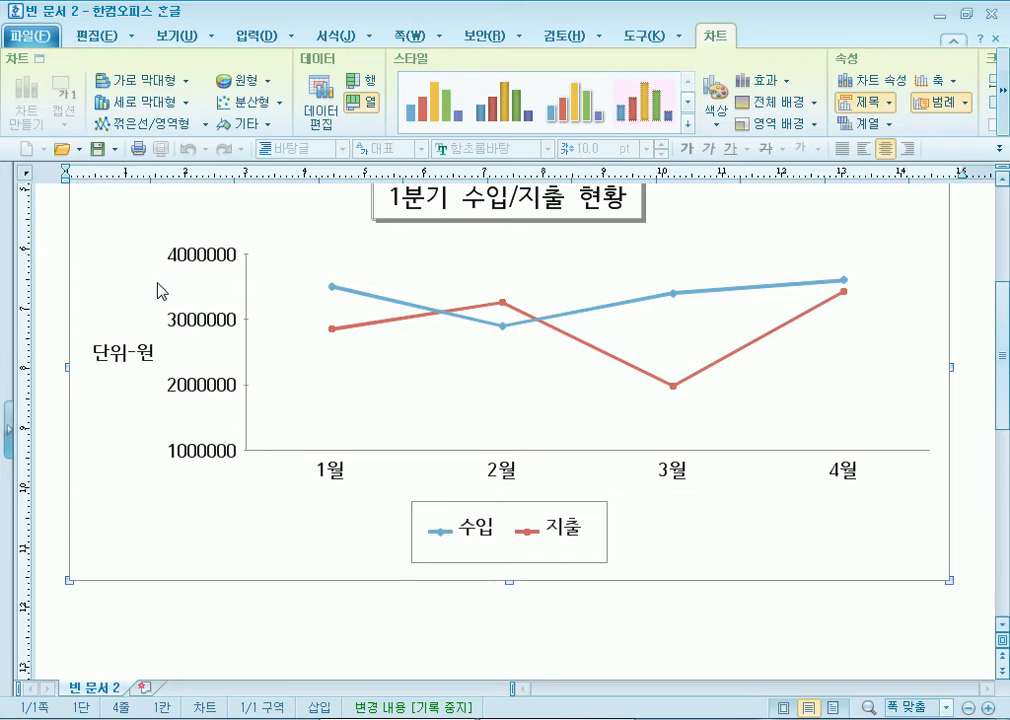
scroll(170, 300, "up", 5)
scroll(153, 433, "down", 6)
Step: Try a 그러데이션 fill in the 차트 배경 settings without applying it
right_click(124, 210)
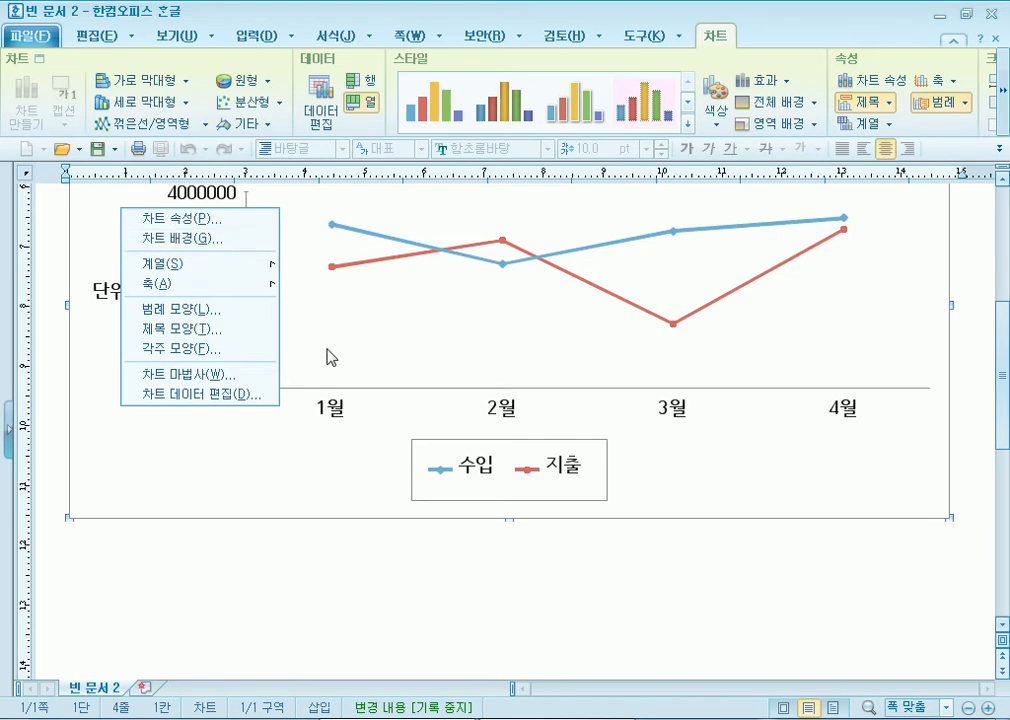
left_click(124, 430)
right_click(105, 235)
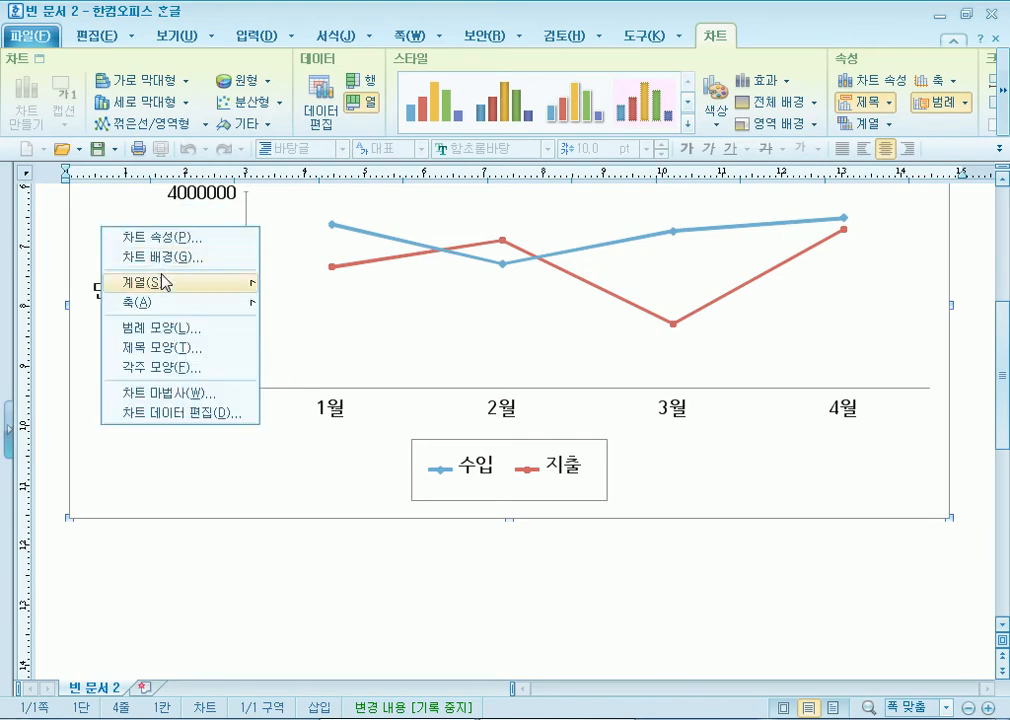
left_click(160, 258)
left_click_drag(370, 158, 403, 40)
left_click(311, 166)
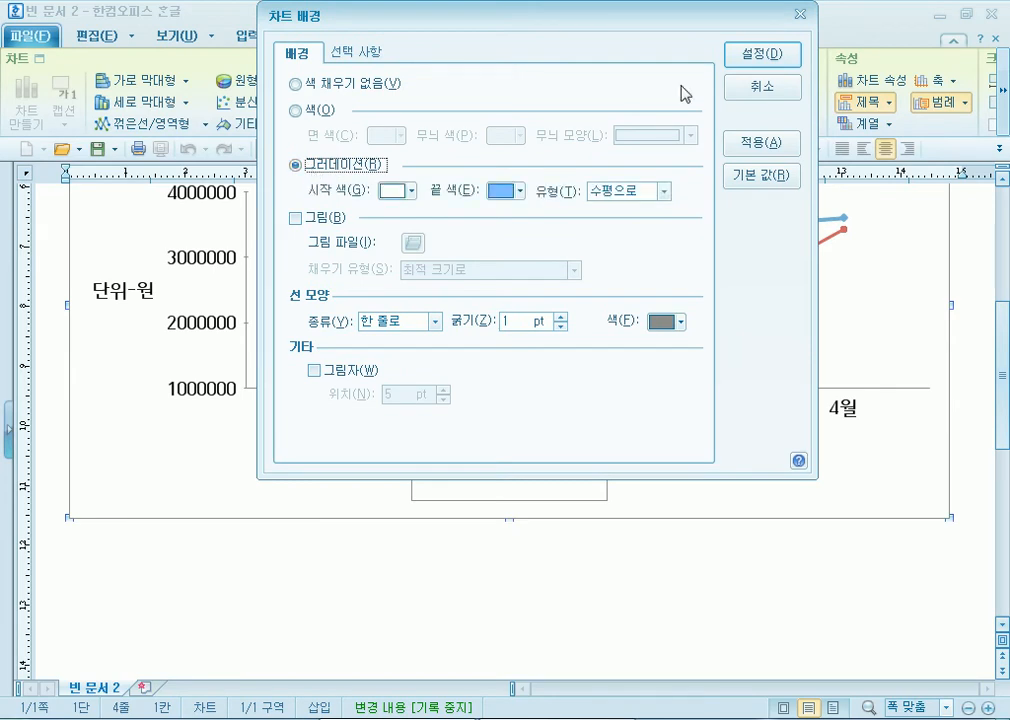
left_click(763, 92)
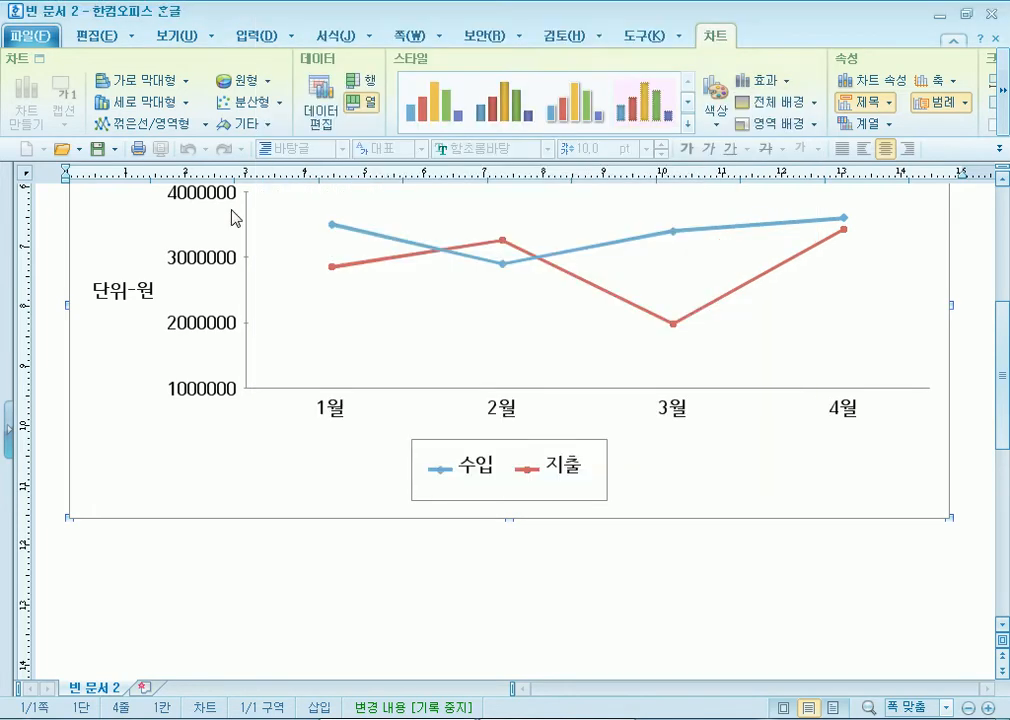
right_click(95, 218)
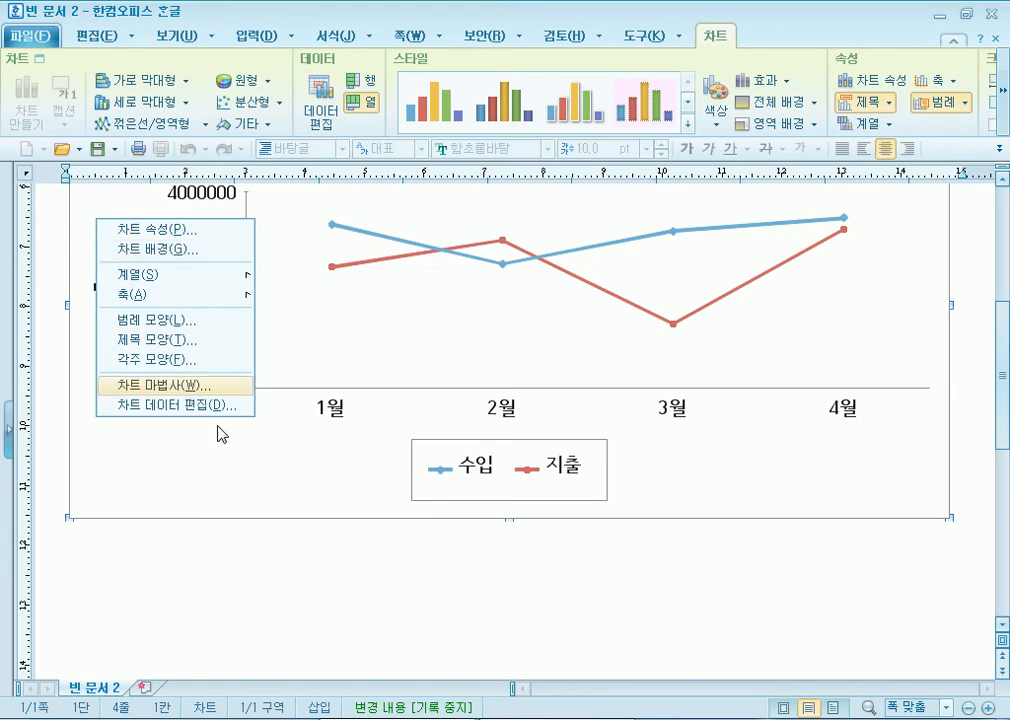
left_click(178, 634)
left_click(178, 634)
left_click(44, 270)
left_click(127, 268)
right_click(128, 268)
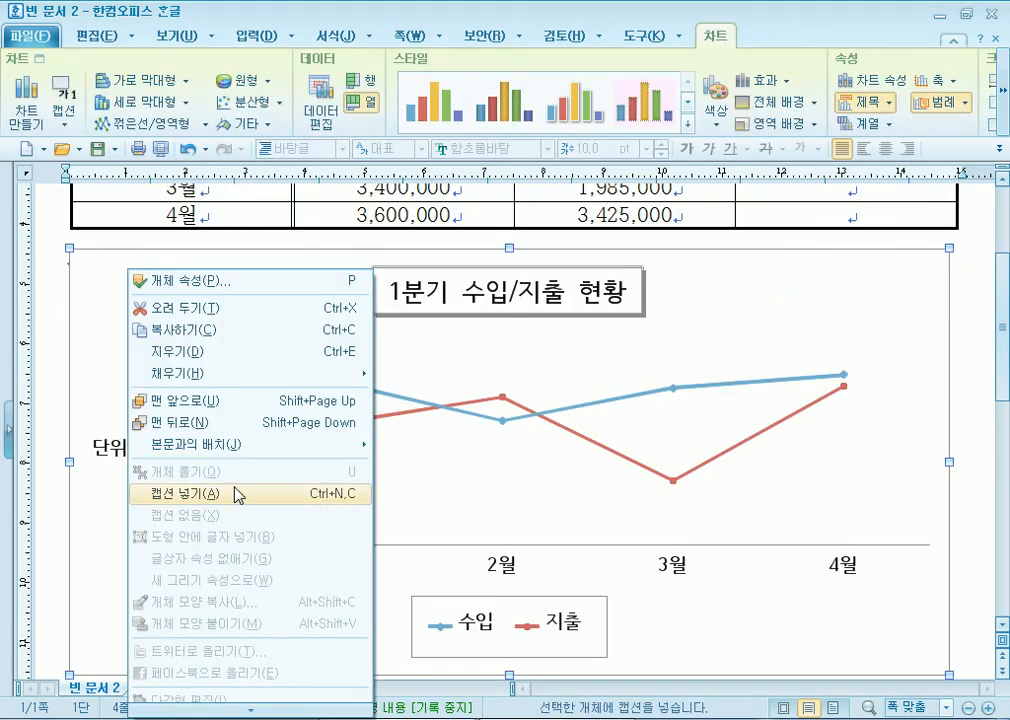
mouse_move(220, 381)
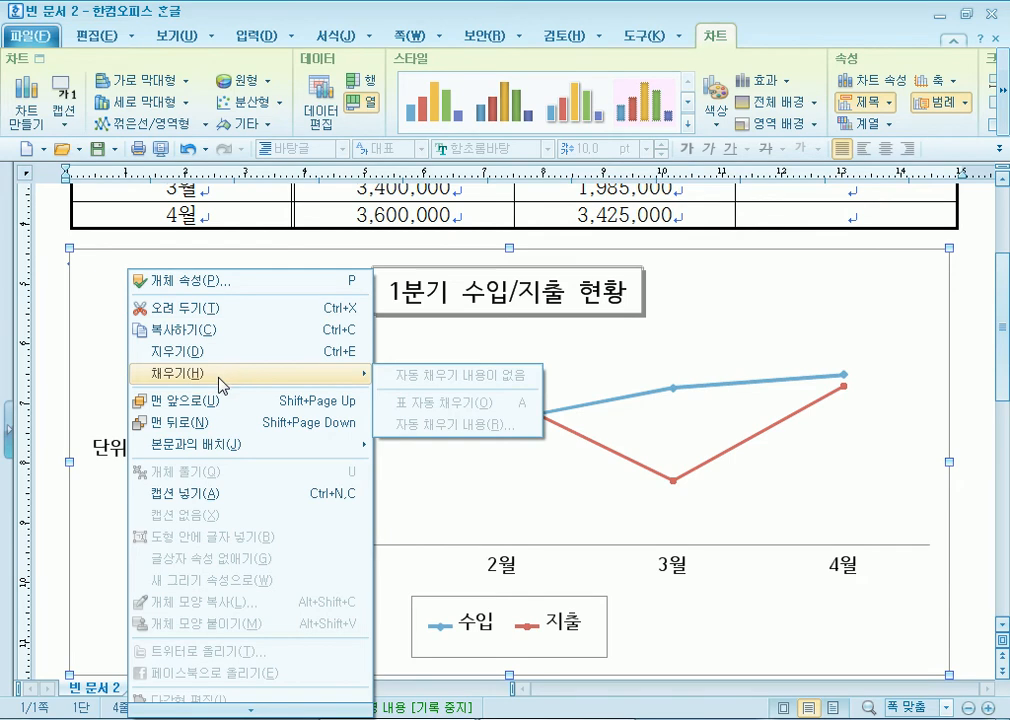
left_click(262, 190)
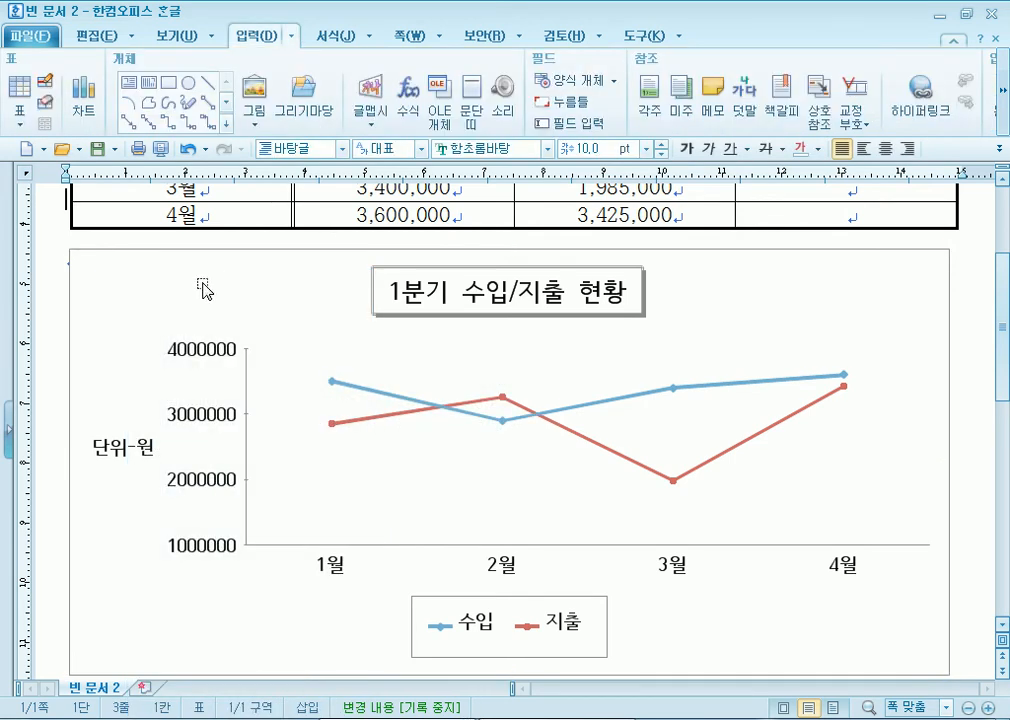
Step: Try a 그러데이션 fill with a red end colour in the 차트 배경 settings, then restore the default values and cancel
left_click(141, 290)
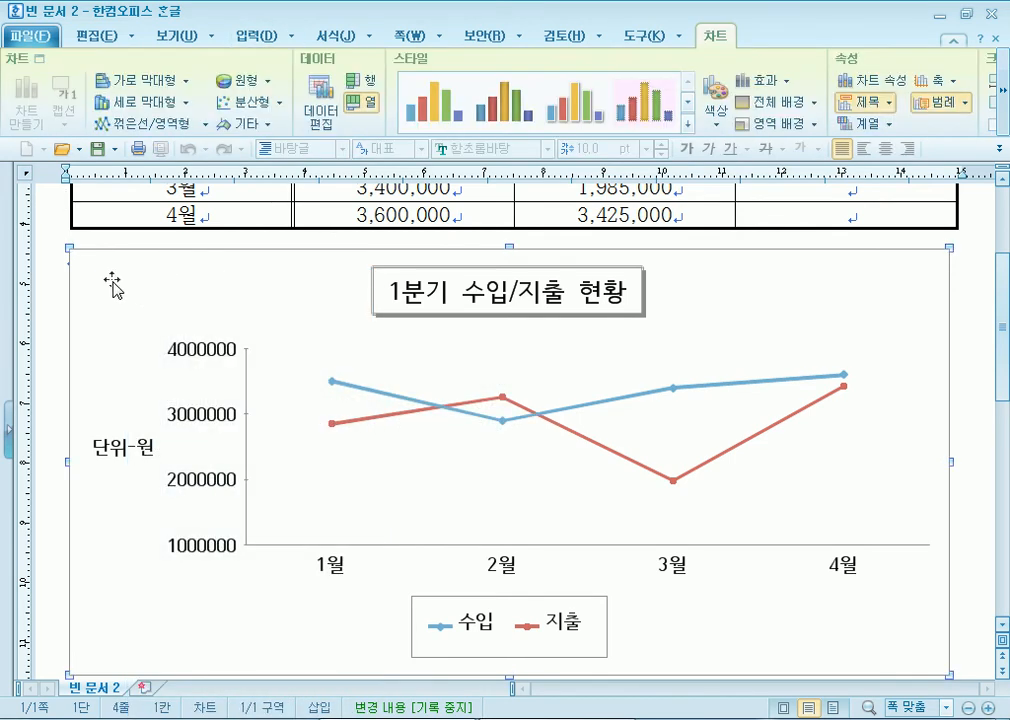
right_click(110, 281)
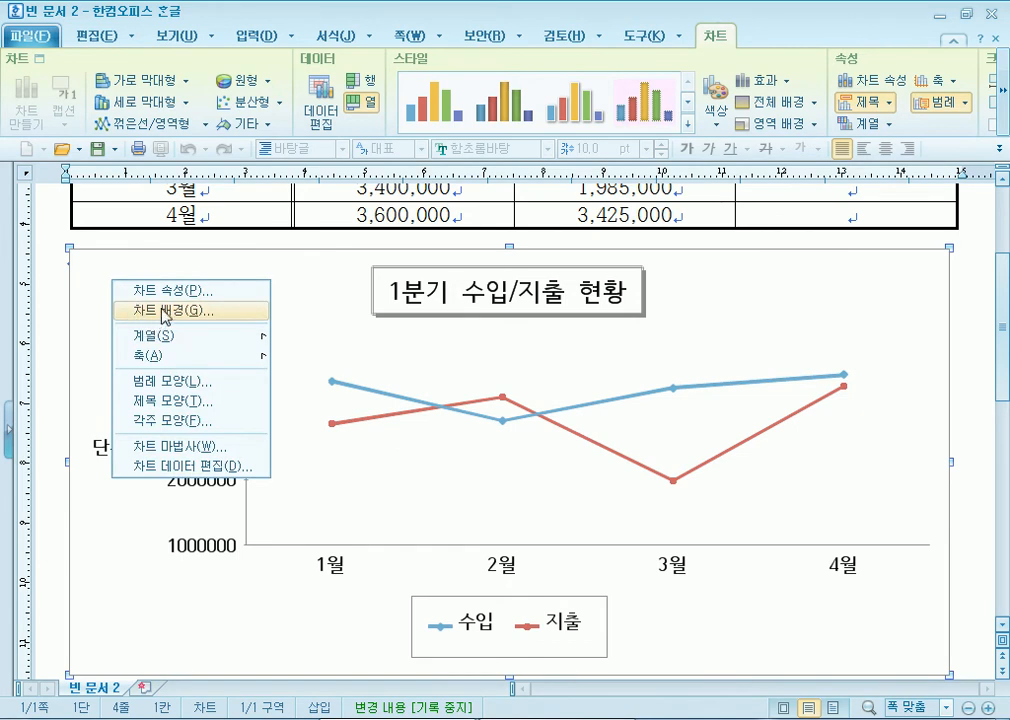
left_click(165, 314)
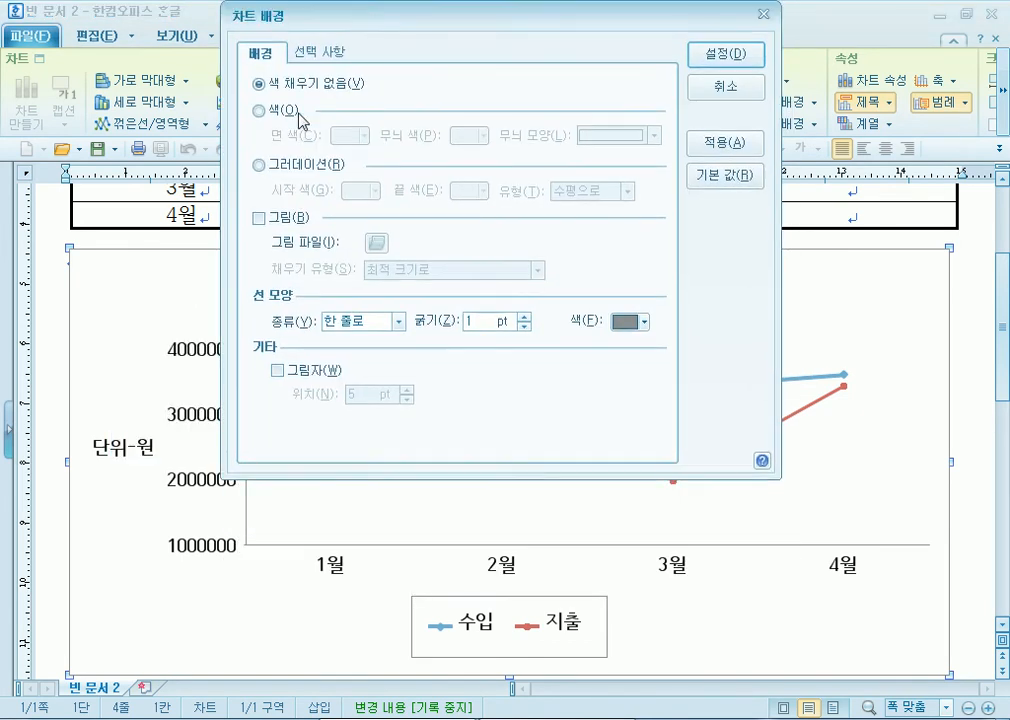
left_click(269, 167)
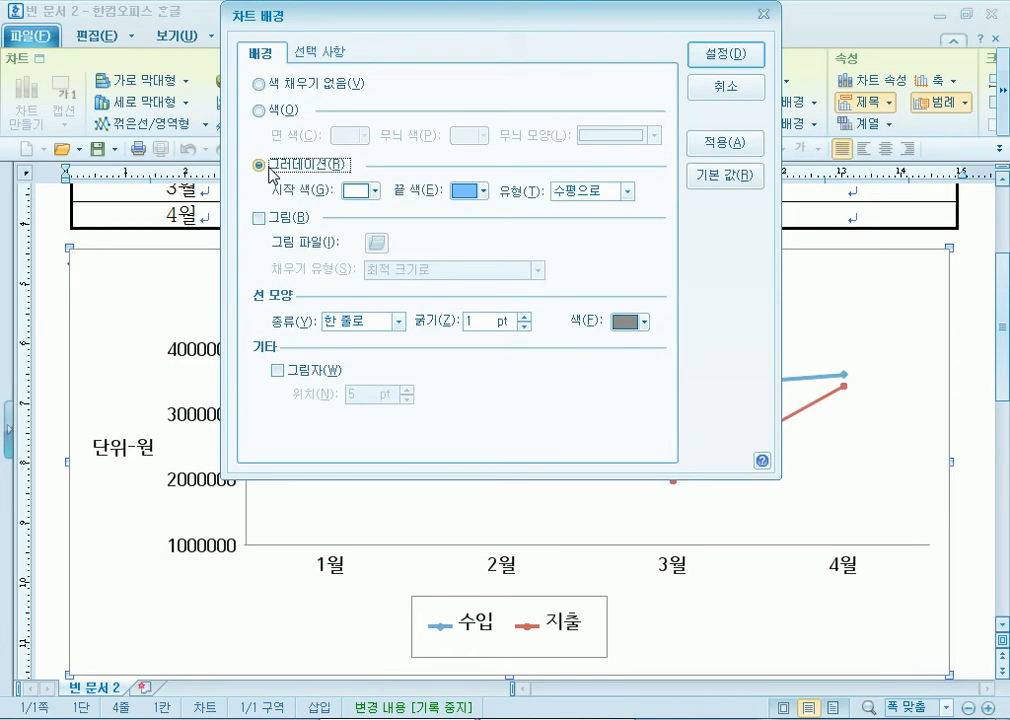
left_click(466, 191)
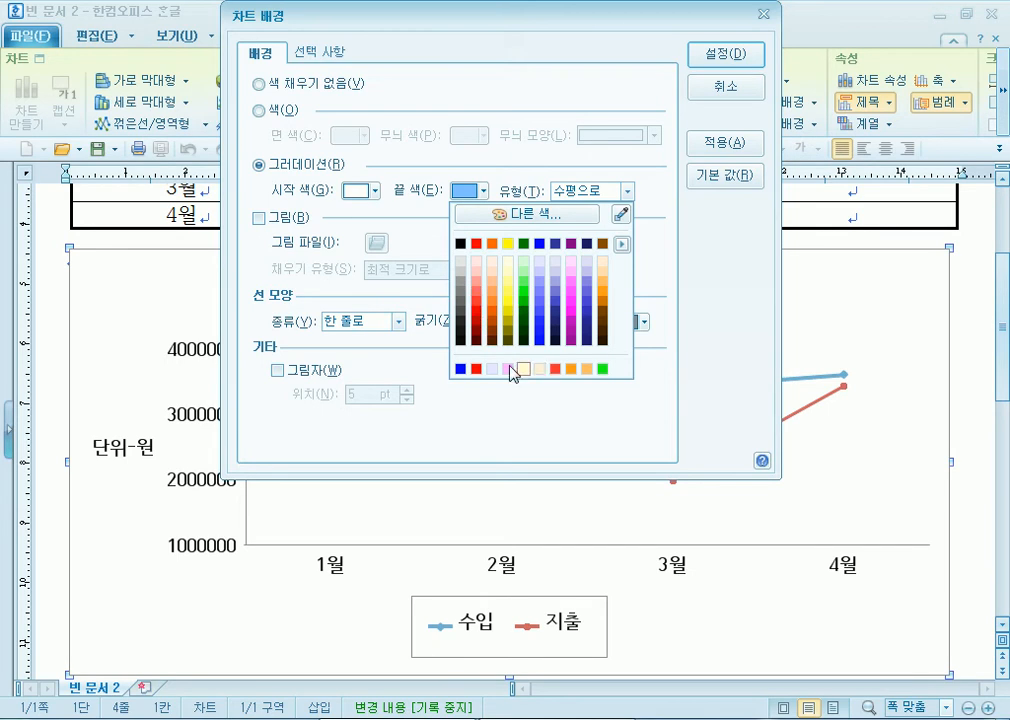
left_click(476, 369)
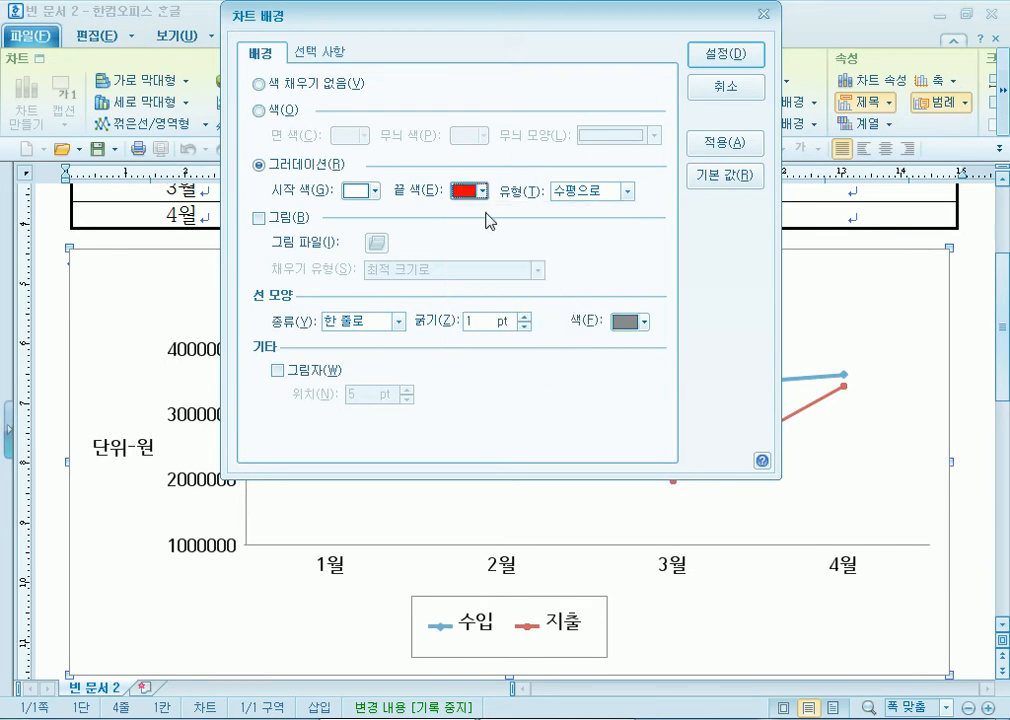
left_click(719, 188)
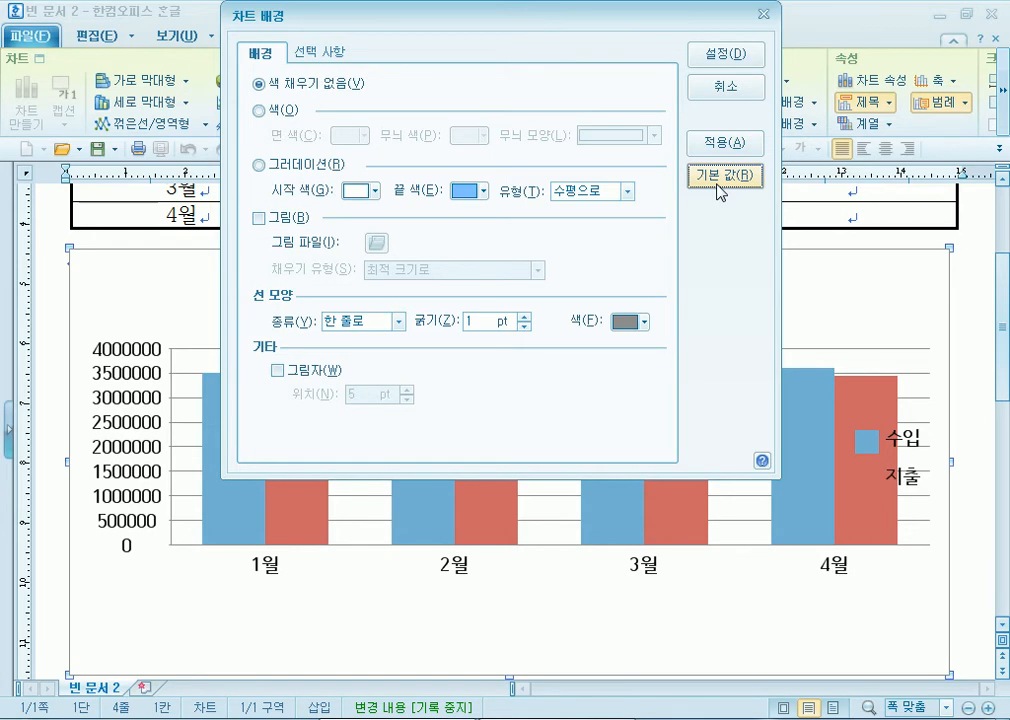
left_click(726, 89)
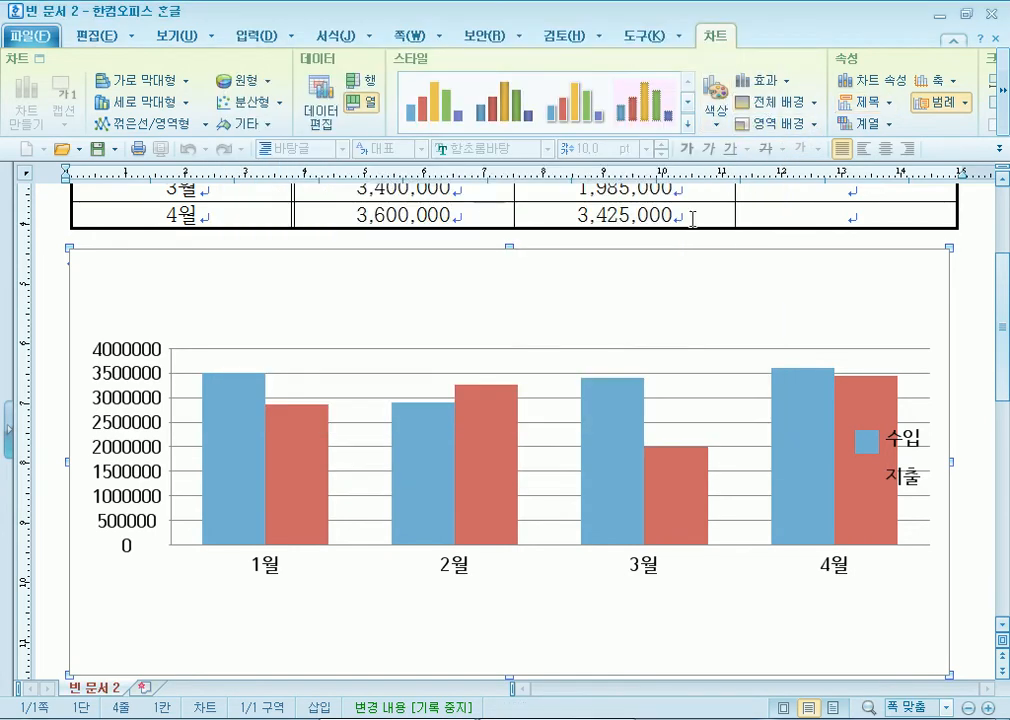
Step: Undo the recent chart changes, then redo them except for the last widening of the chart
left_click(51, 231)
left_click(208, 290)
key("ctrl+z")
key("ctrl+z")
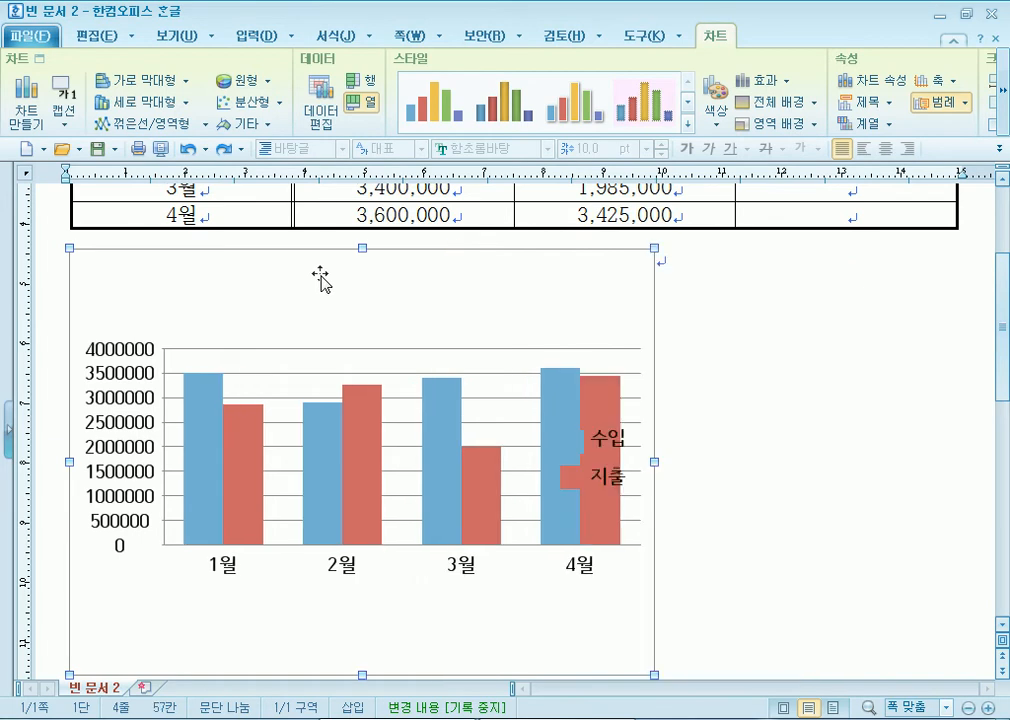
key("ctrl+z")
key("ctrl+z")
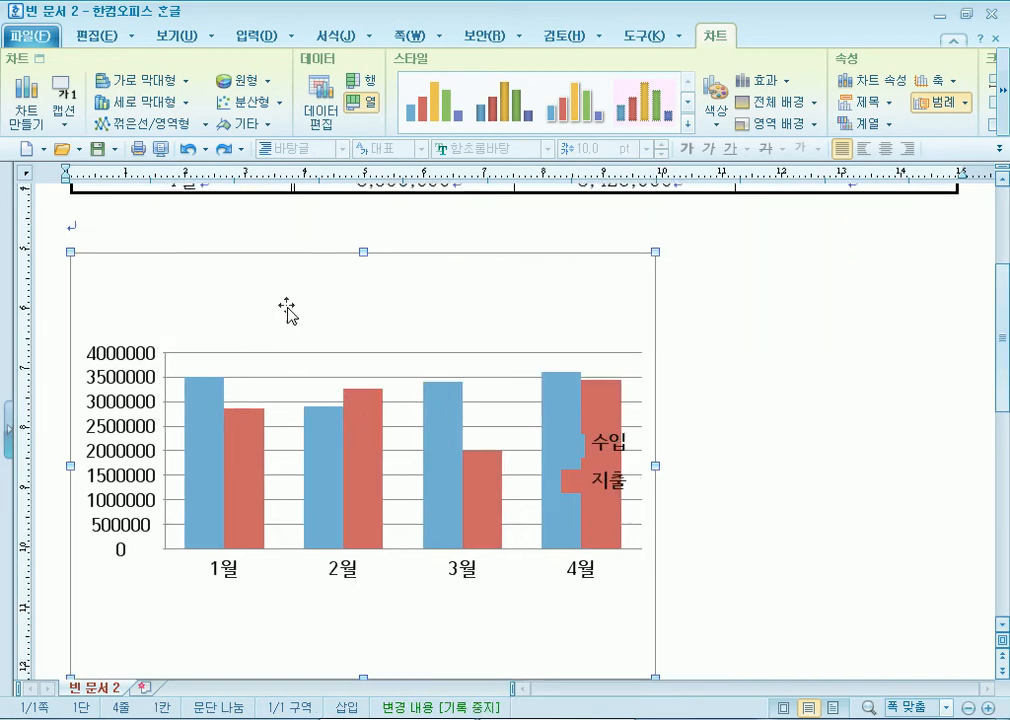
left_click(222, 149)
left_click(222, 150)
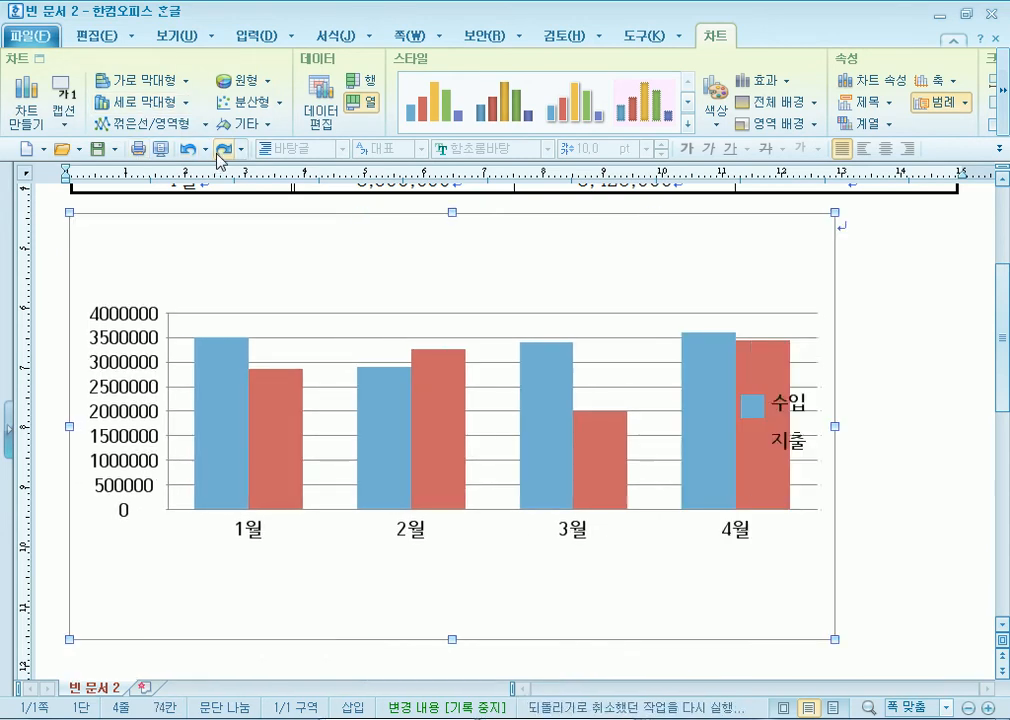
left_click(224, 150)
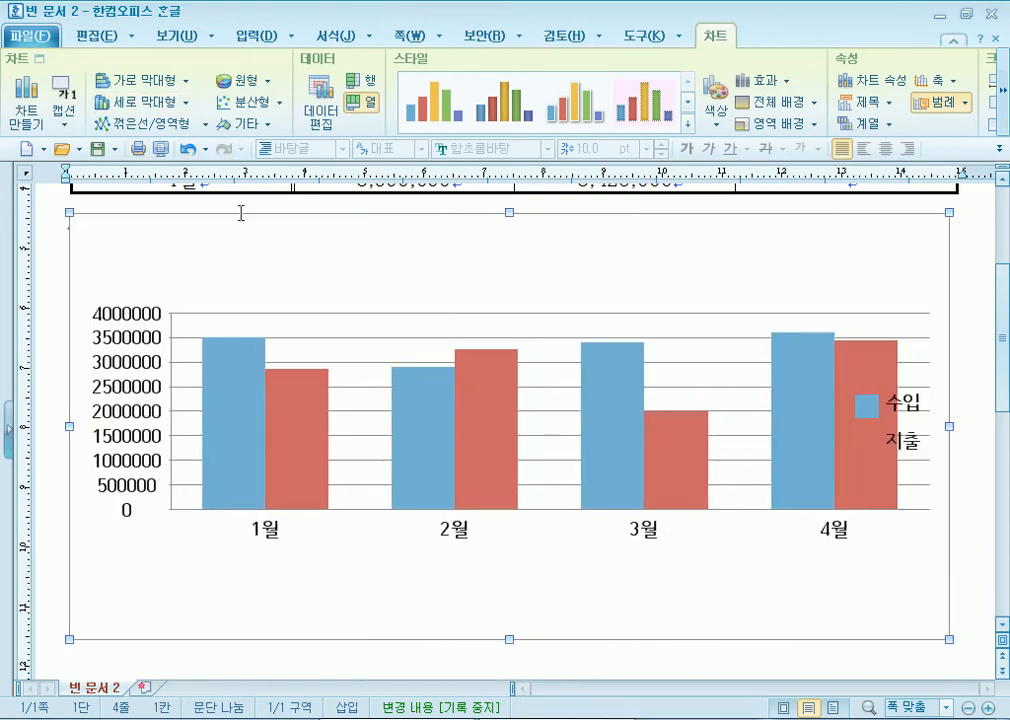
left_click(187, 149)
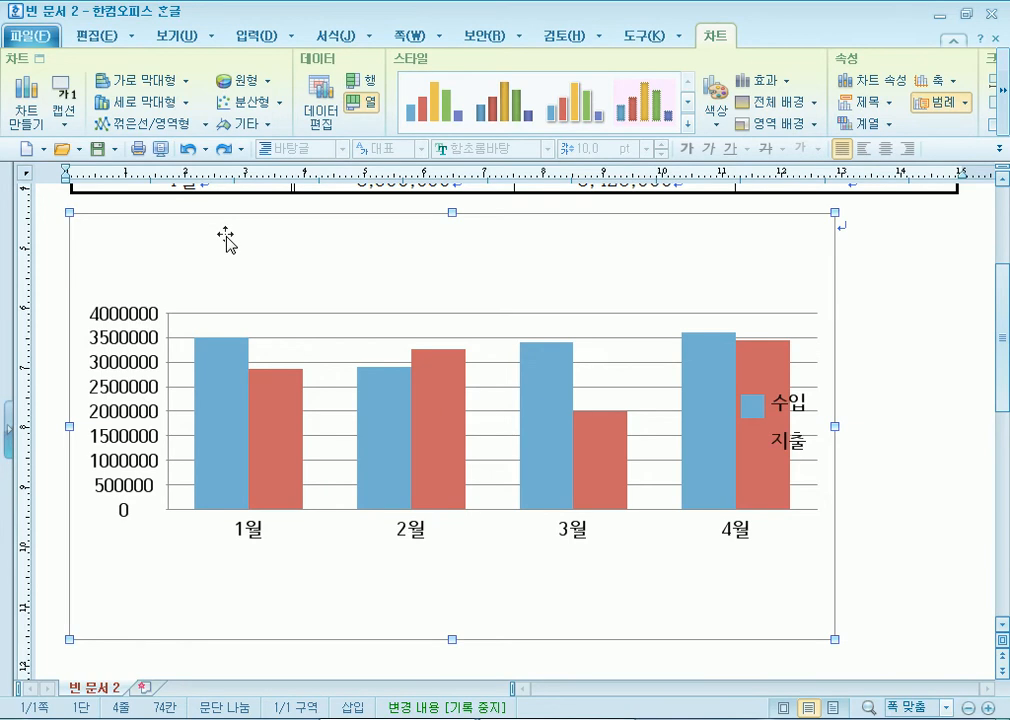
Step: Fill the chart background with a 그러데이션 that has a red end colour and the 수직으로 type
right_click(228, 240)
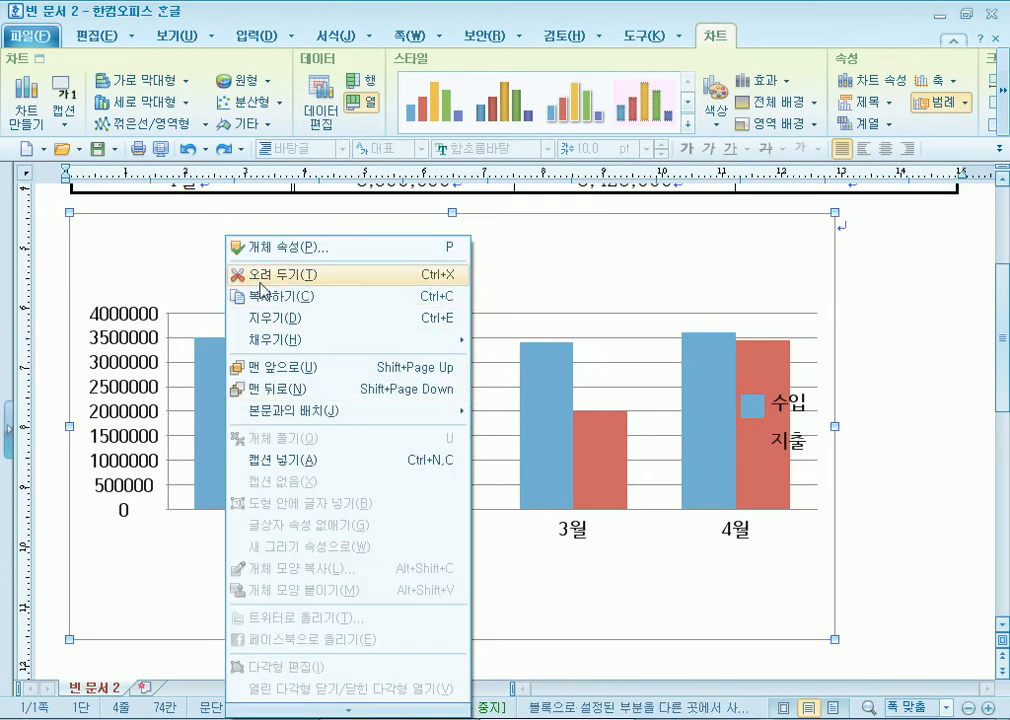
left_click(165, 258)
right_click(165, 258)
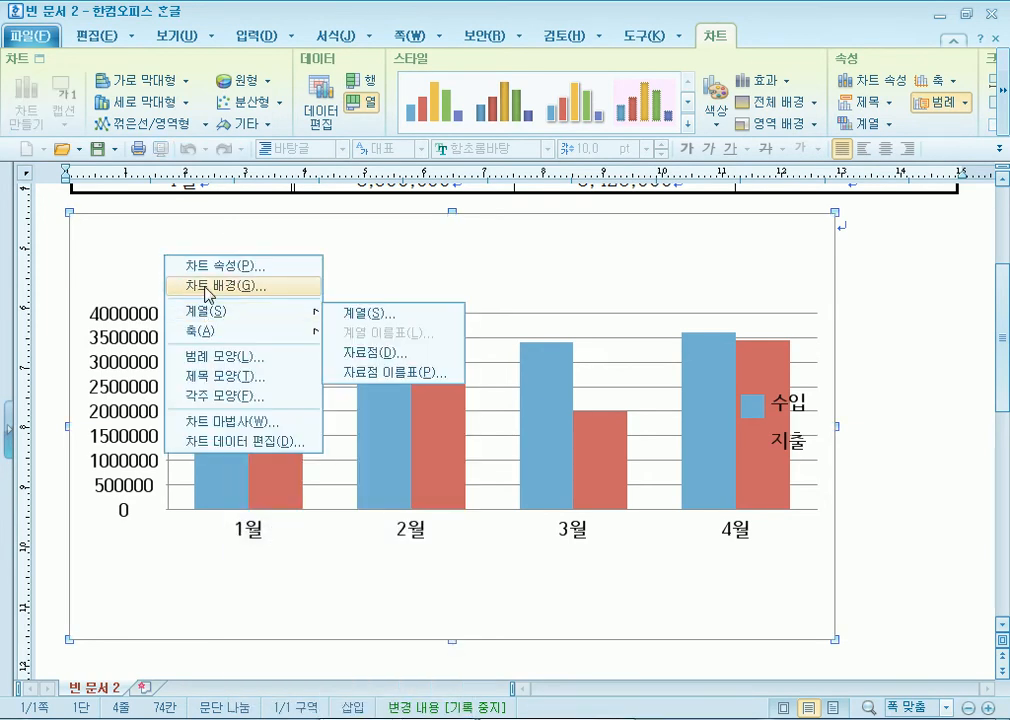
left_click(205, 287)
left_click(312, 285)
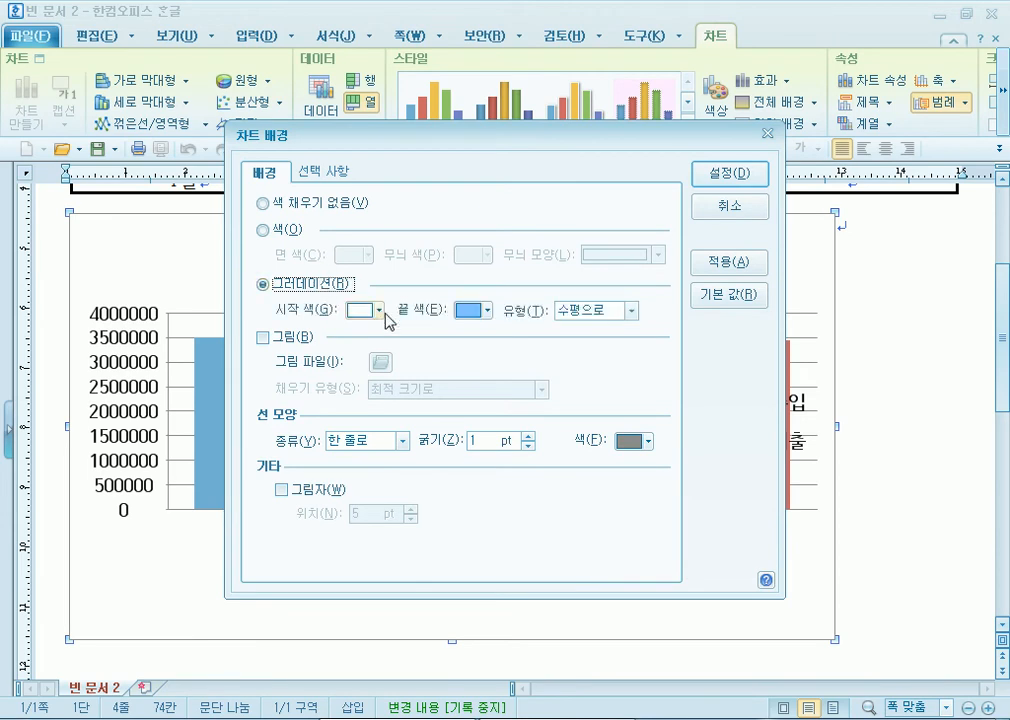
left_click(465, 312)
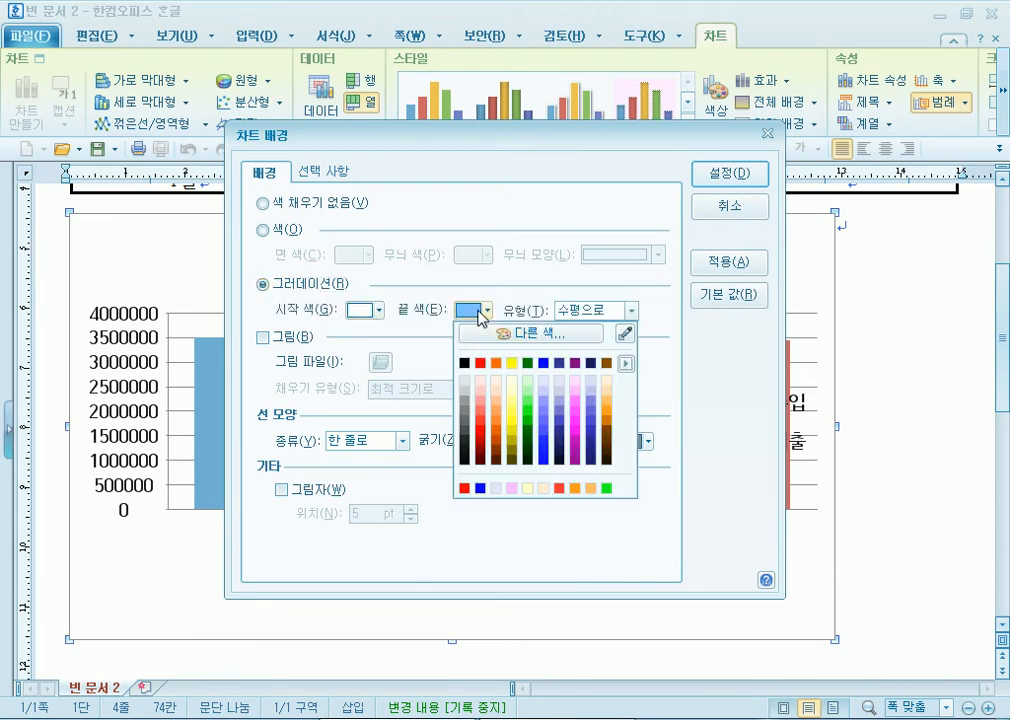
left_click(461, 486)
left_click(631, 310)
left_click(588, 347)
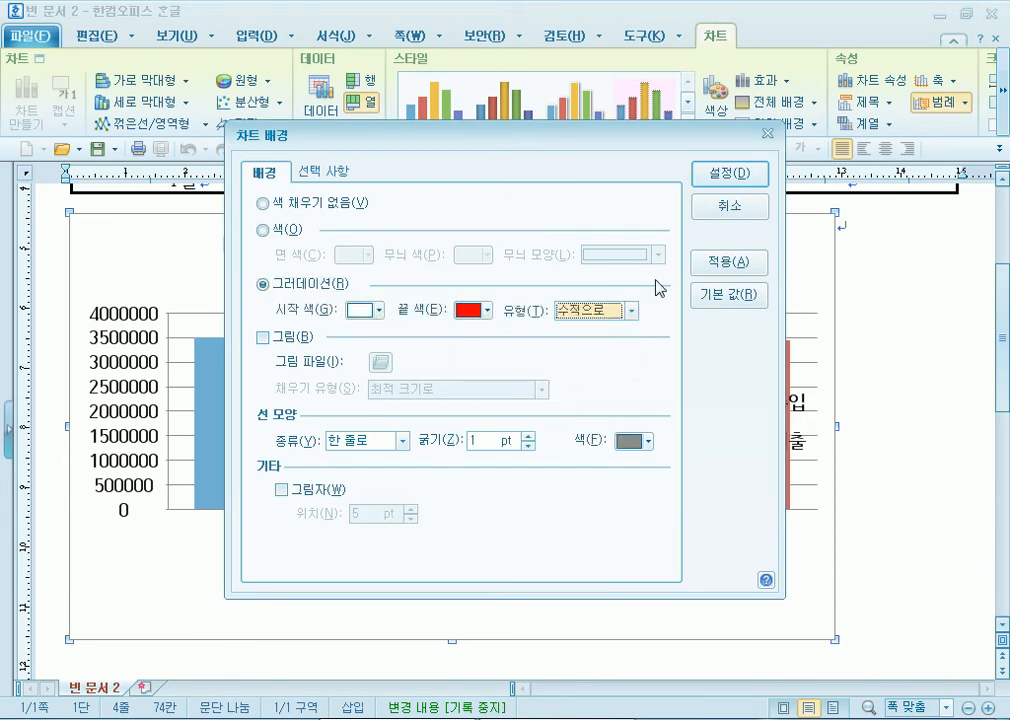
left_click(713, 178)
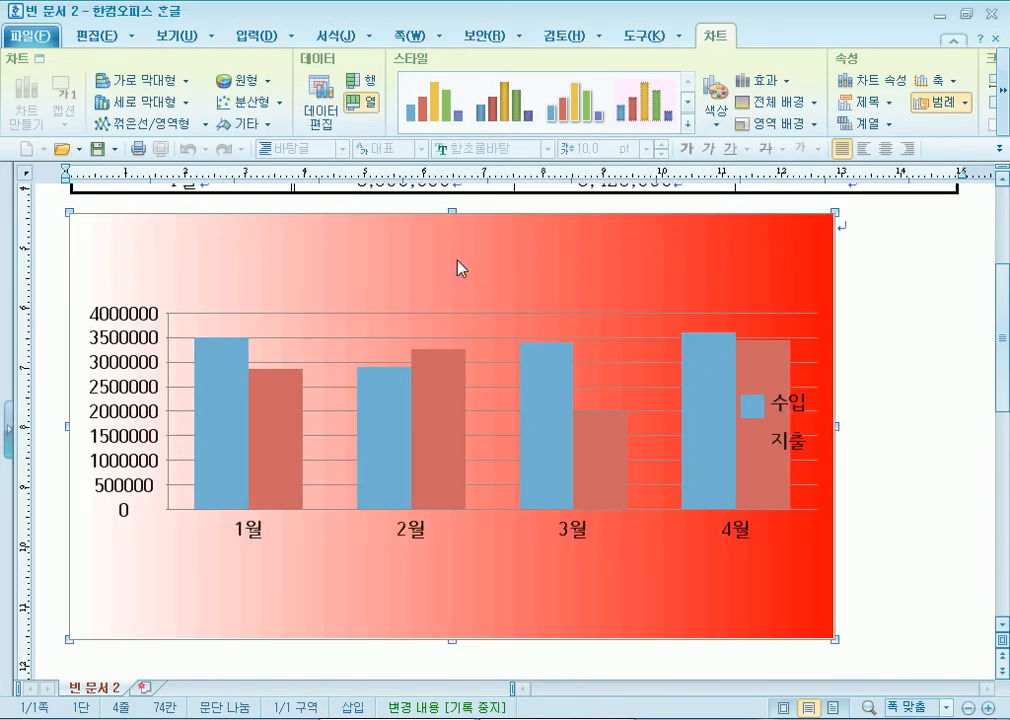
Step: Change the chart background's 그러데이션 type to 수평으로 and deselect the chart
right_click(416, 258)
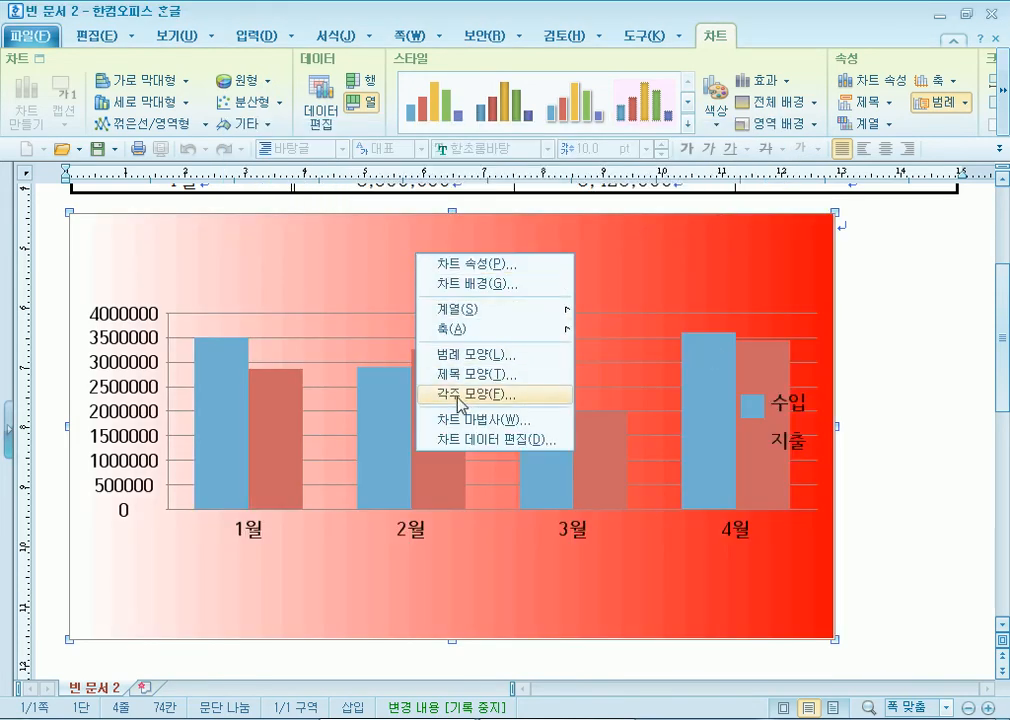
left_click(462, 284)
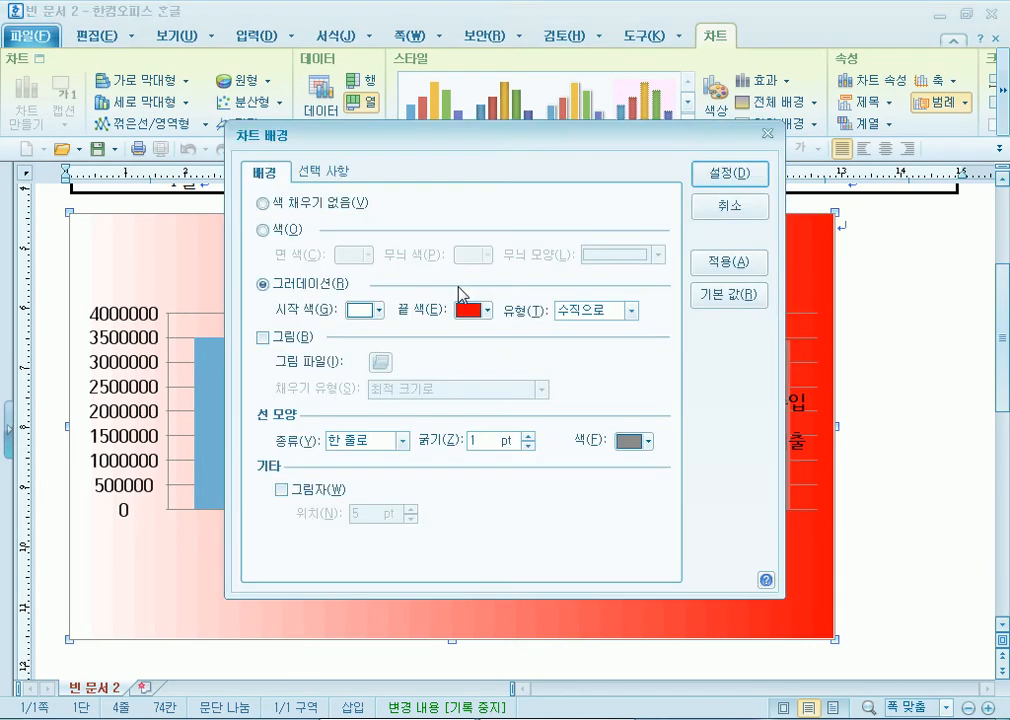
left_click(598, 311)
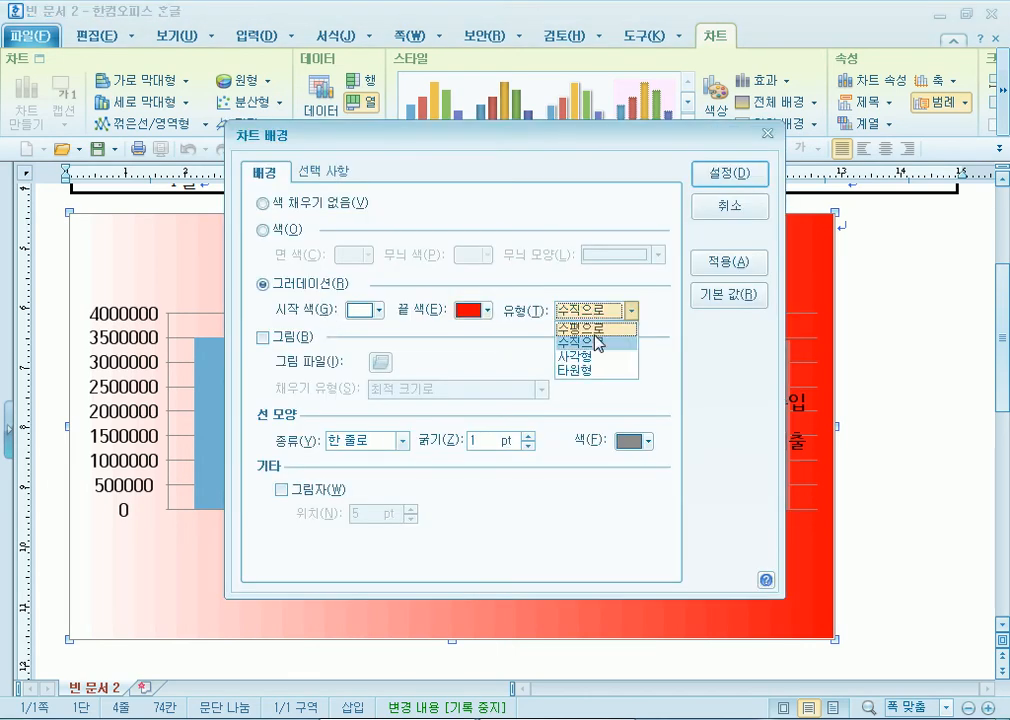
left_click(598, 343)
left_click(727, 174)
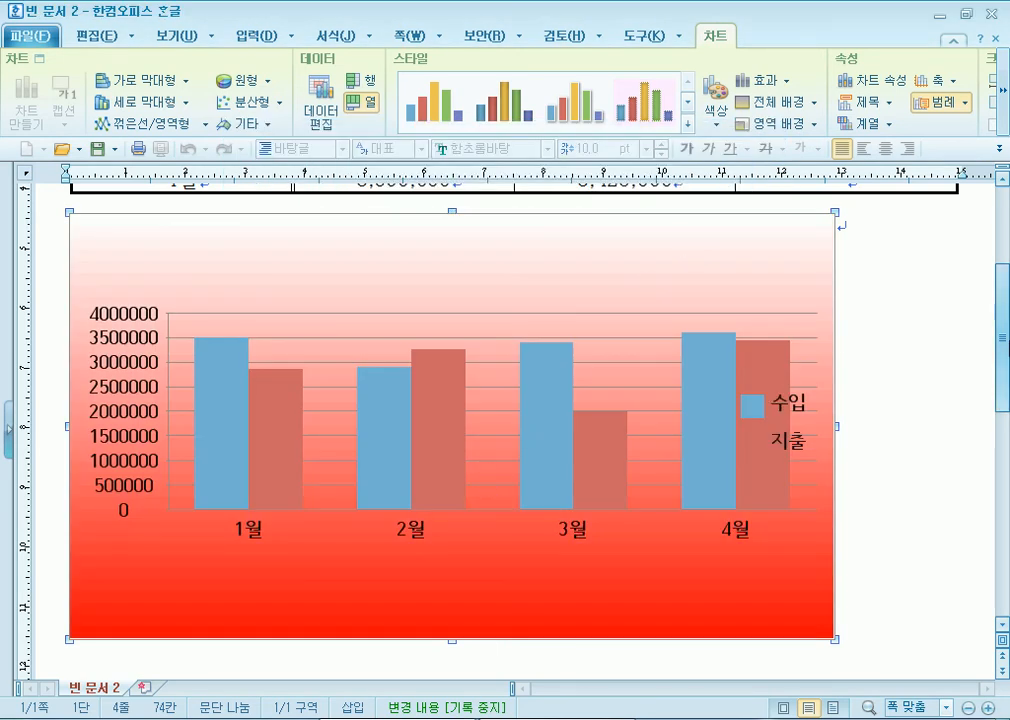
left_click(902, 337)
scroll(902, 337, "up", 1)
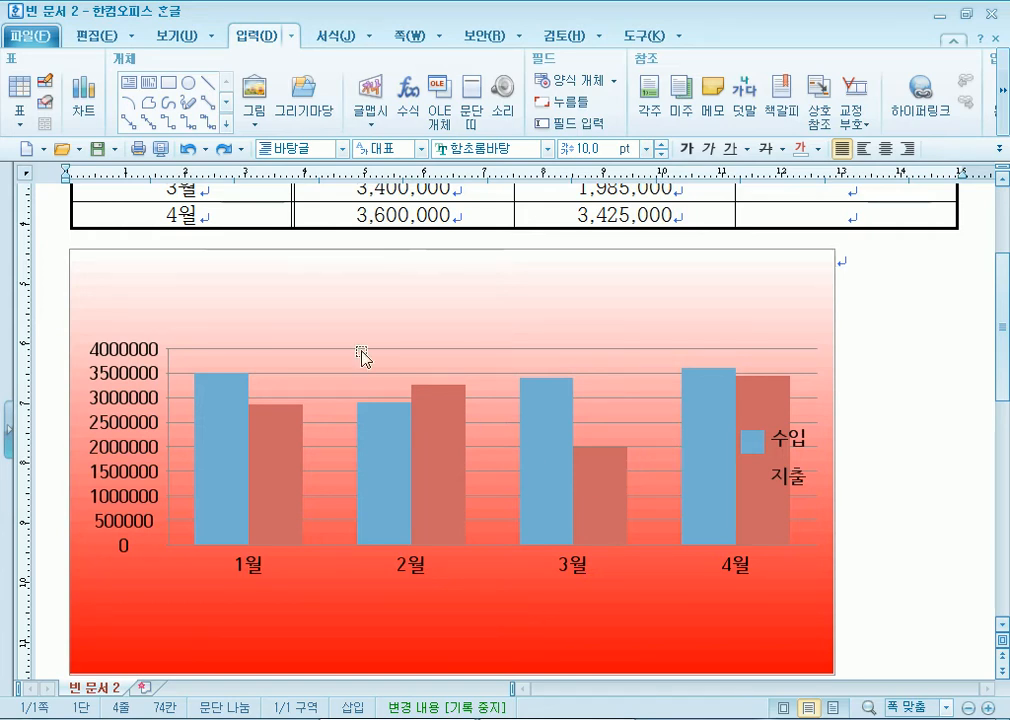
right_click(171, 301)
left_click(117, 275)
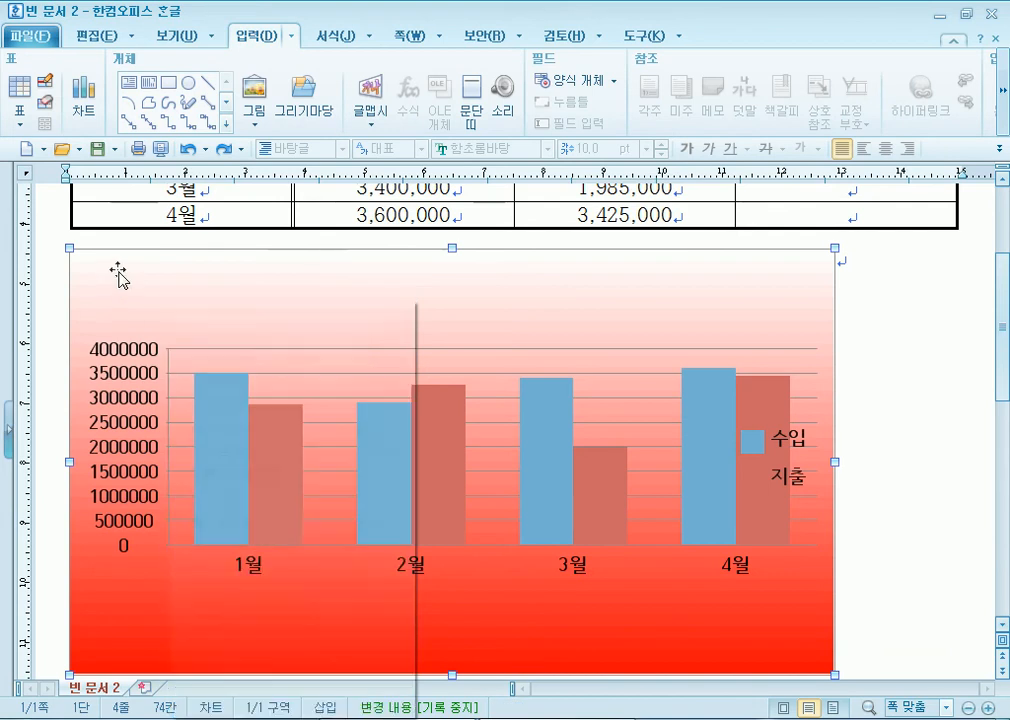
right_click(117, 275)
left_click(189, 447)
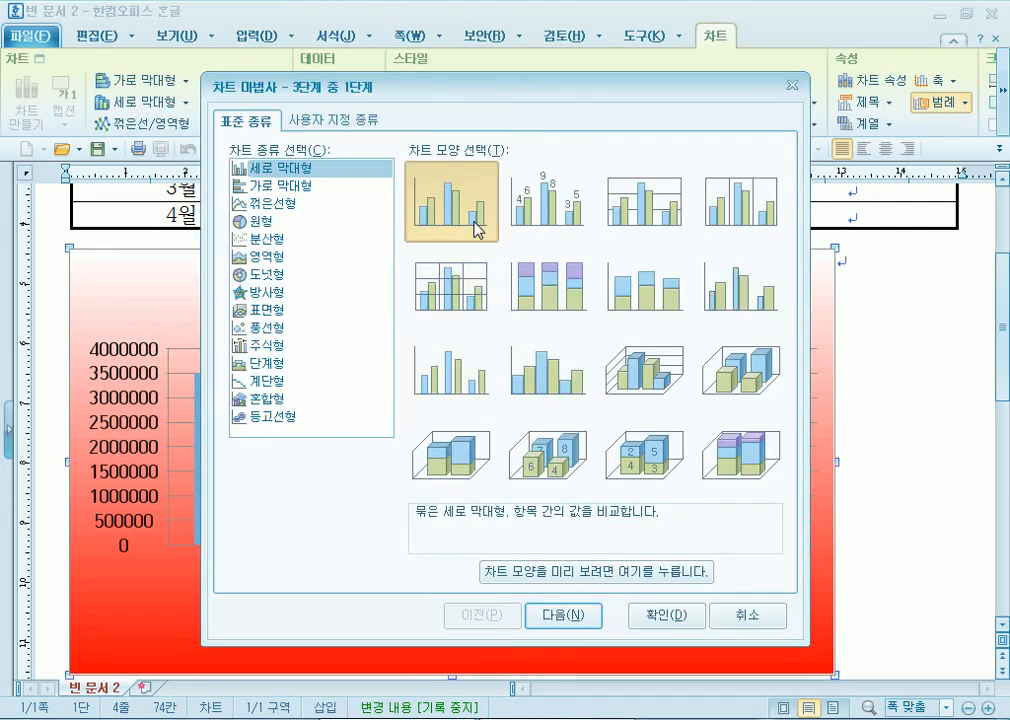
left_click(738, 614)
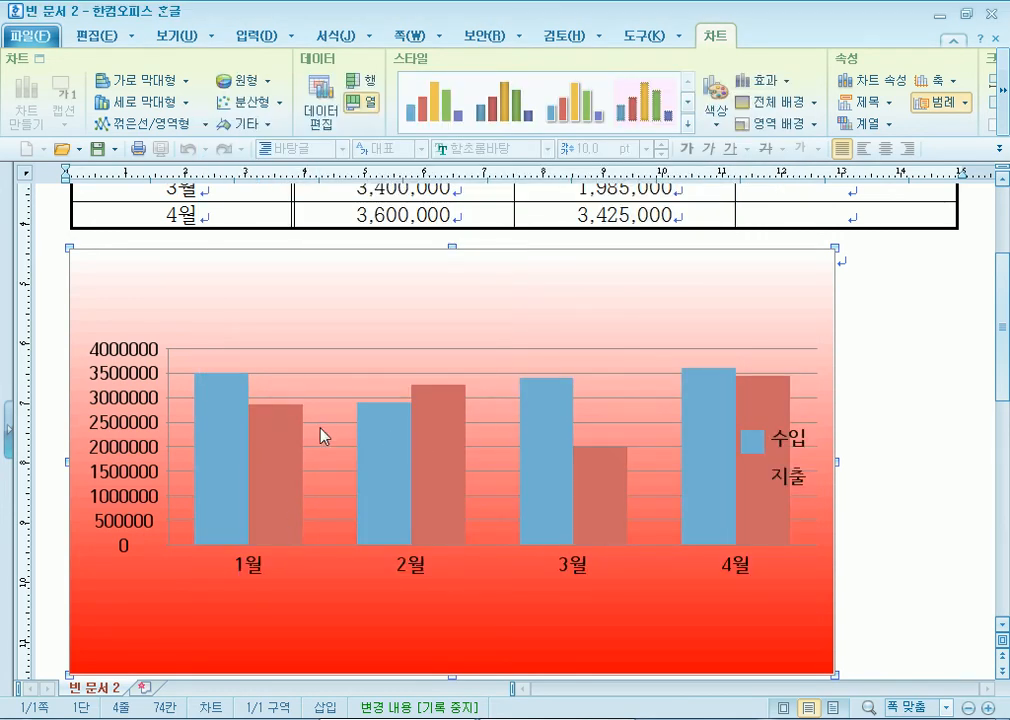
Step: In the 차트 마법사, choose the 자료점 표식 표시 꺾은선형 shape and set the data direction to 열
right_click(157, 281)
left_click(195, 447)
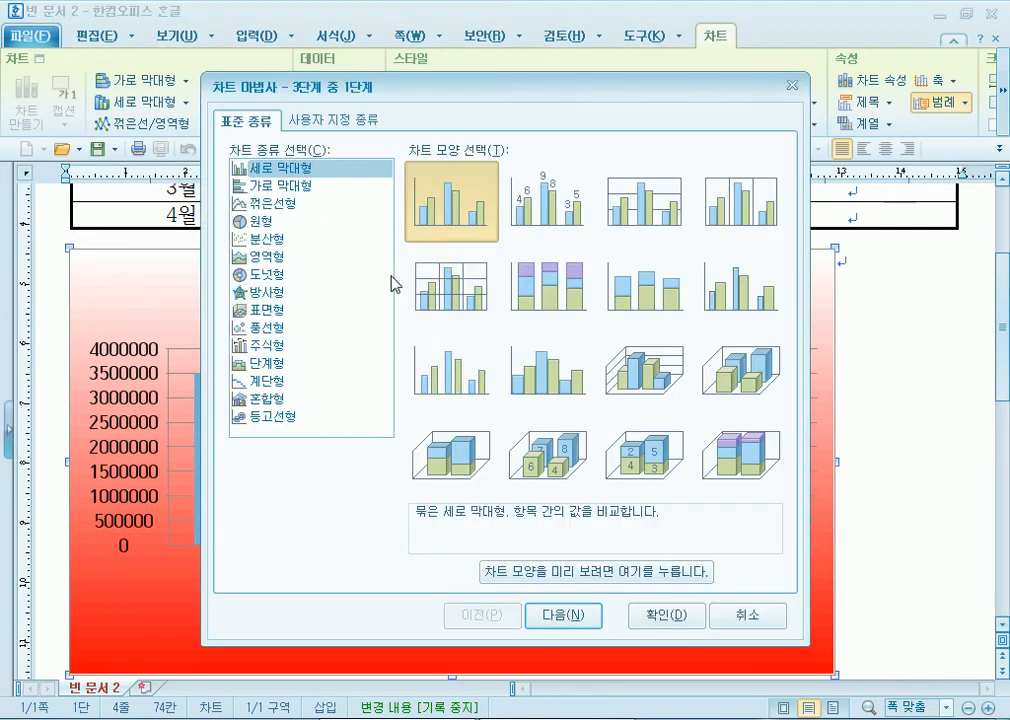
left_click(272, 187)
left_click(272, 205)
left_click(740, 288)
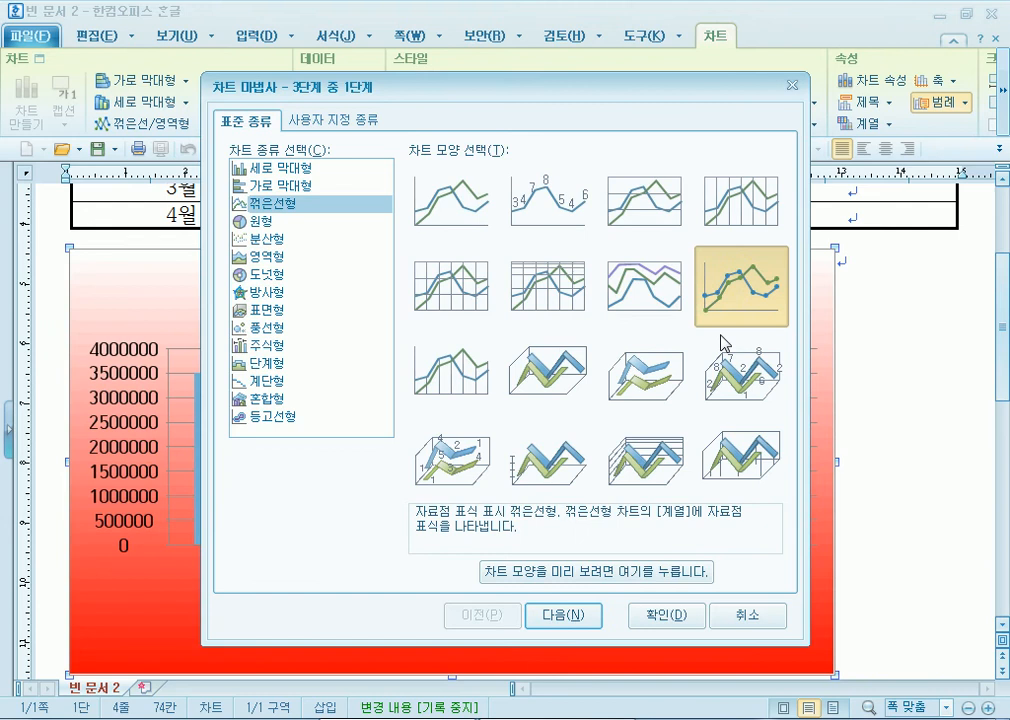
left_click(570, 616)
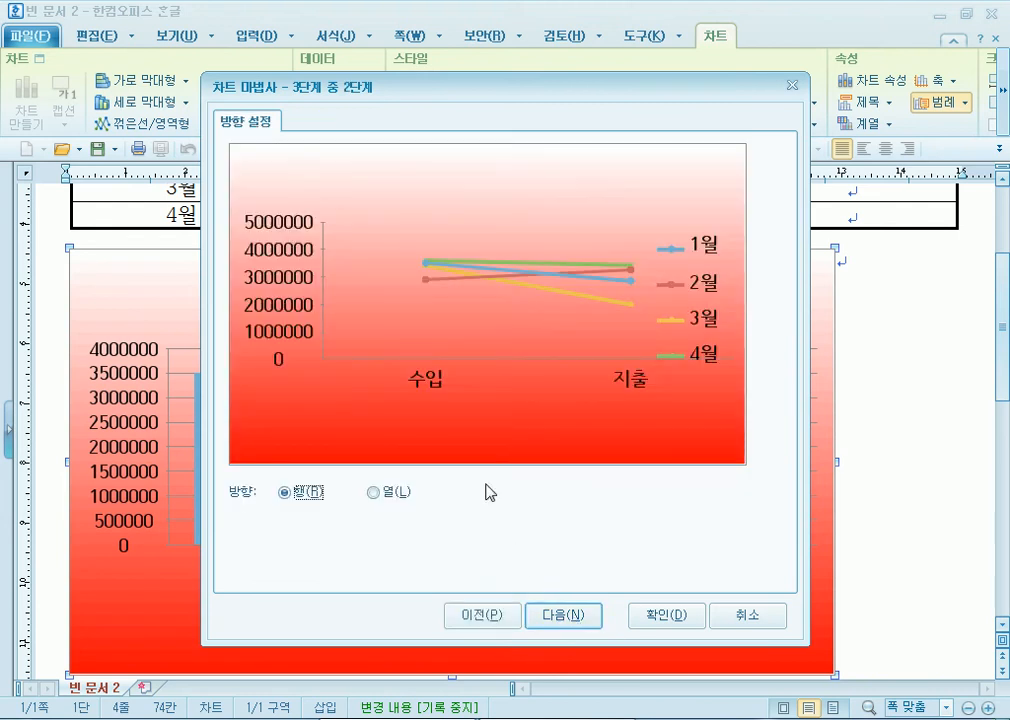
left_click(373, 492)
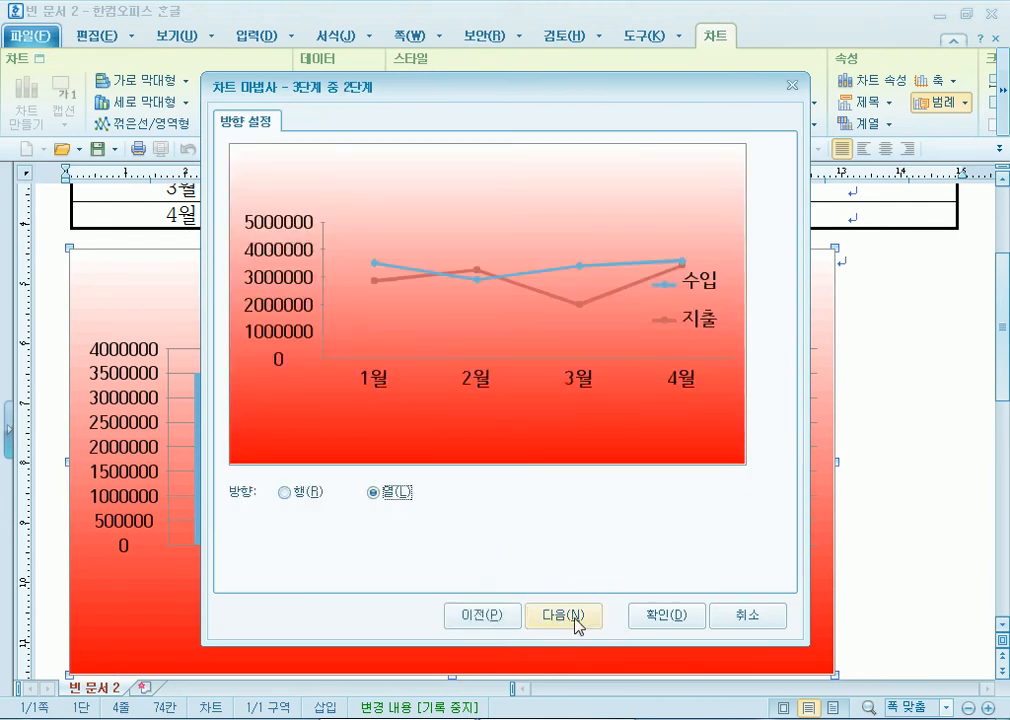
Step: Enter "1분기 수입/지출 현황" as the chart title and "단위-원" as the Y(값) axis title
left_click(576, 622)
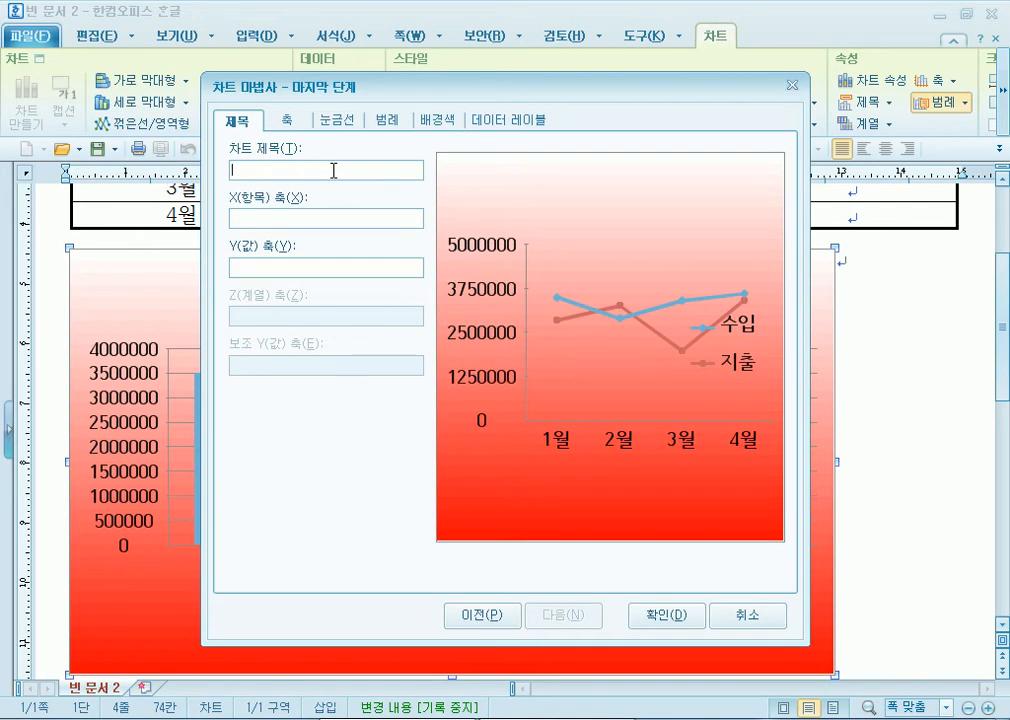
type("1분기 수입")
type("/지출 현화")
type("ㅇ")
key("Tab")
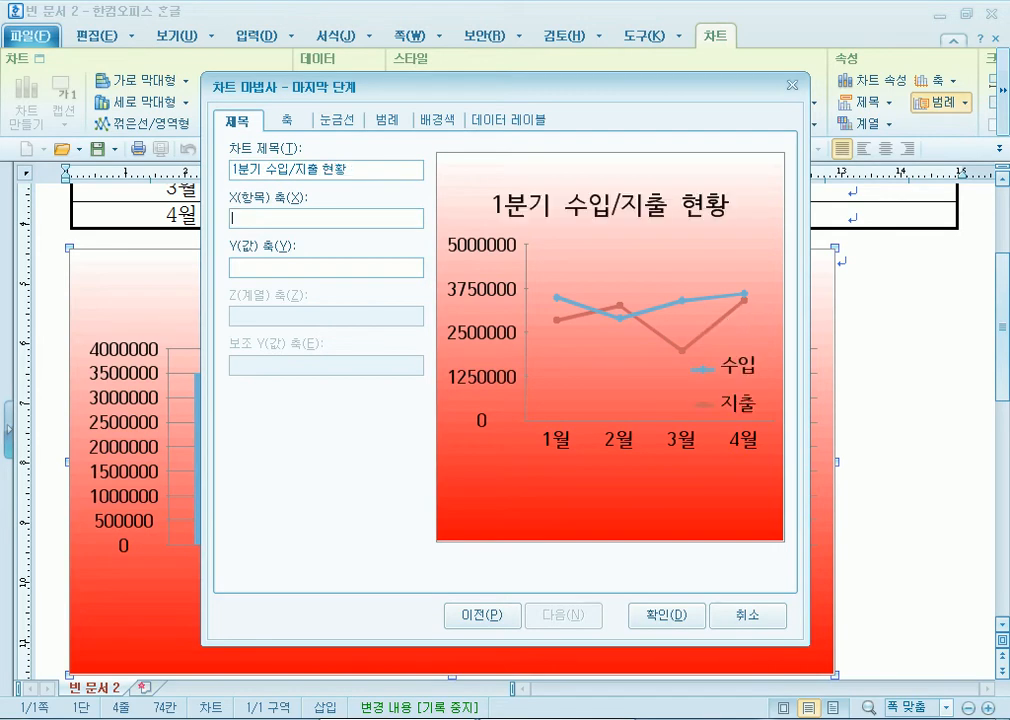
key("Tab")
type("단위(우")
key("BackSpace")
key("BackSpace")
key("BackSpace")
type("-원")
Step: Place the legend at 아래쪽 and apply the 차트 마법사 settings to the chart
left_click(397, 122)
left_click(248, 268)
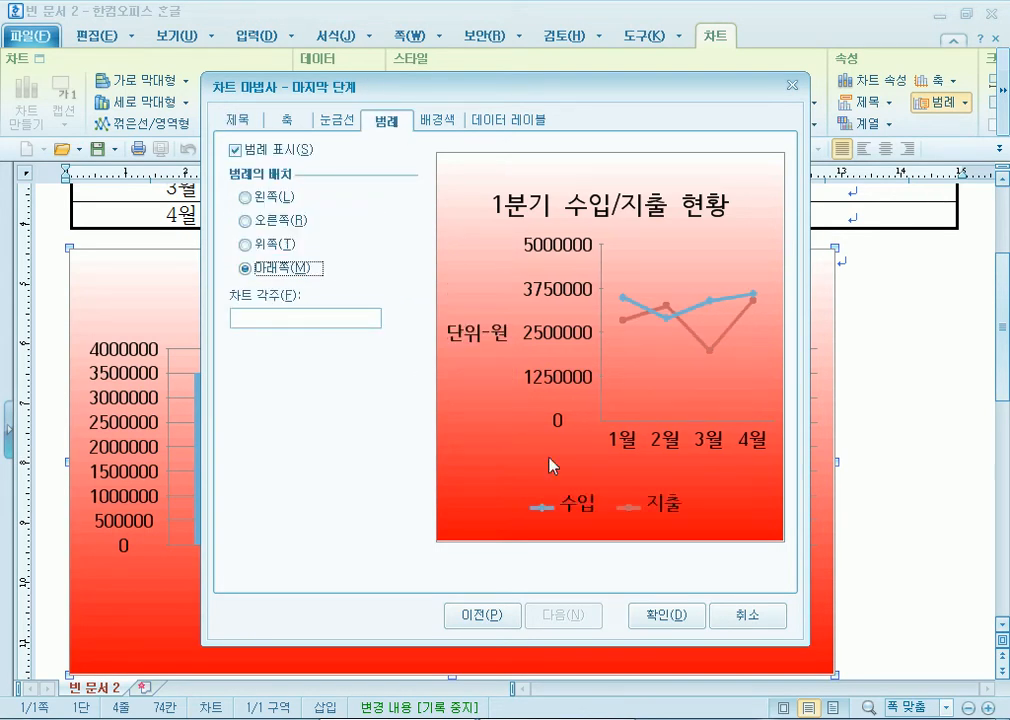
left_click(680, 616)
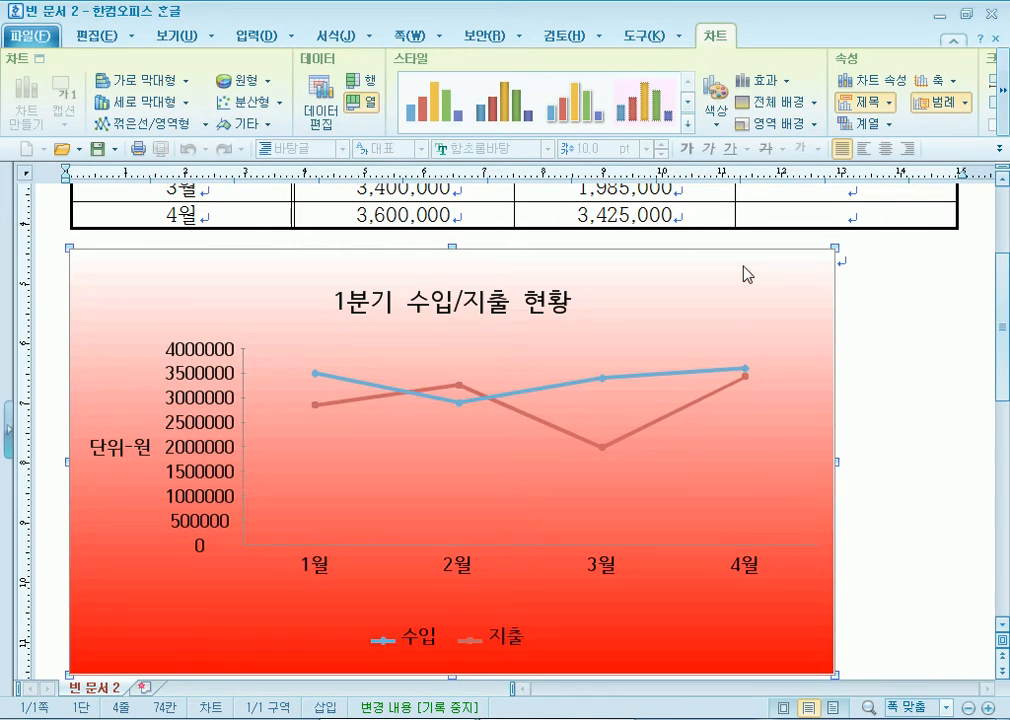
Step: Change the 끝 색 of the chart background's 그러데이션 to a very light red shade
right_click(189, 284)
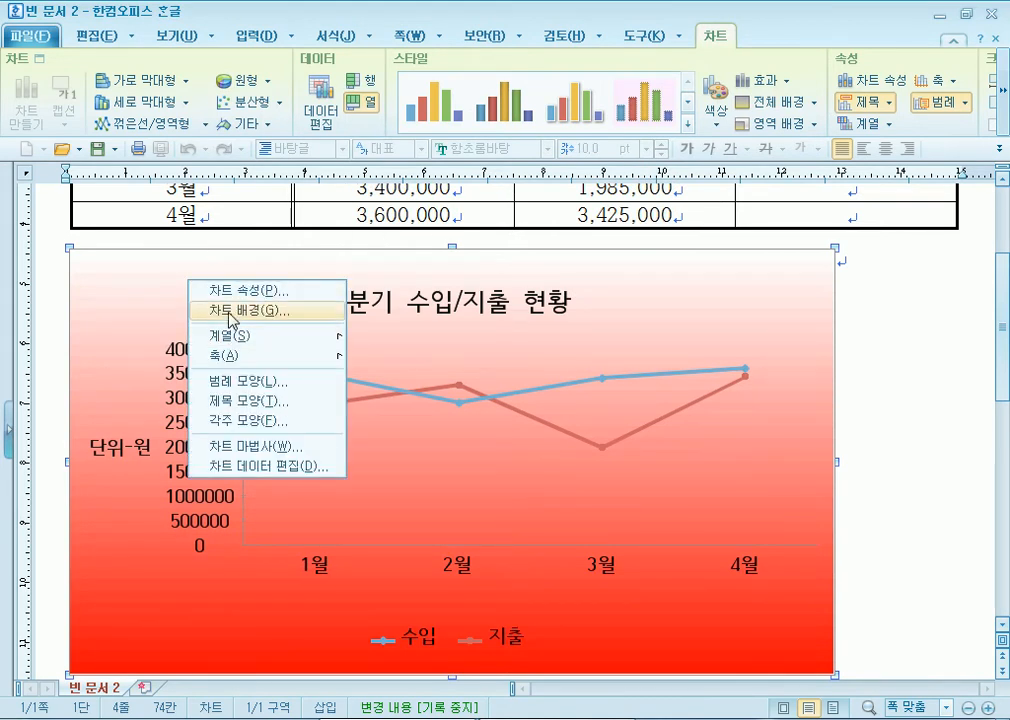
left_click(232, 311)
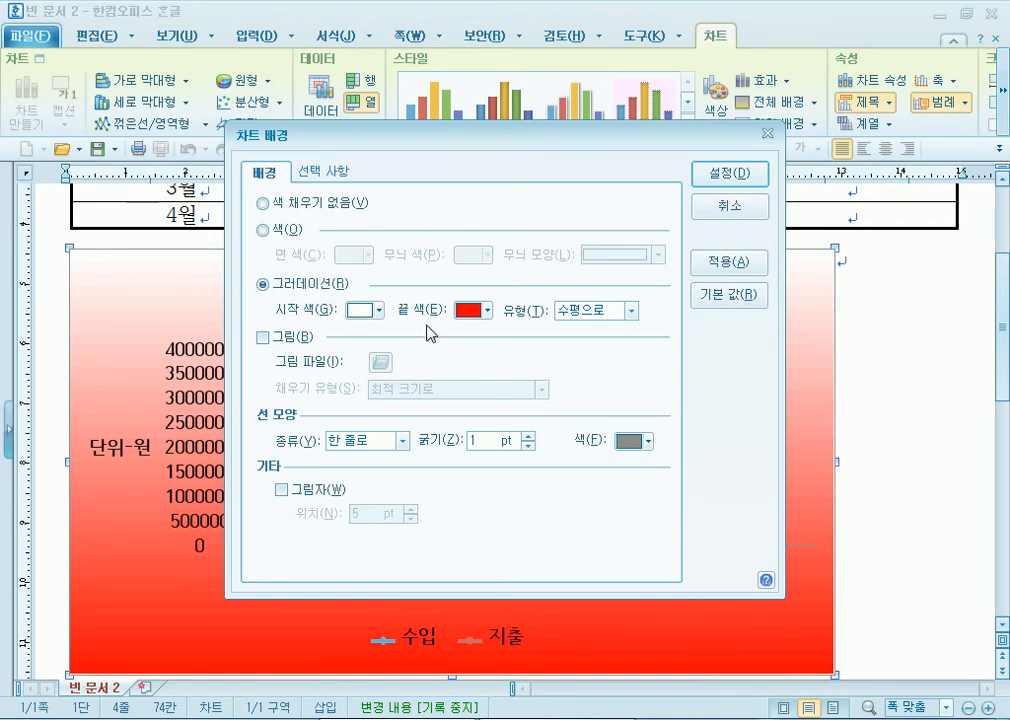
left_click(467, 313)
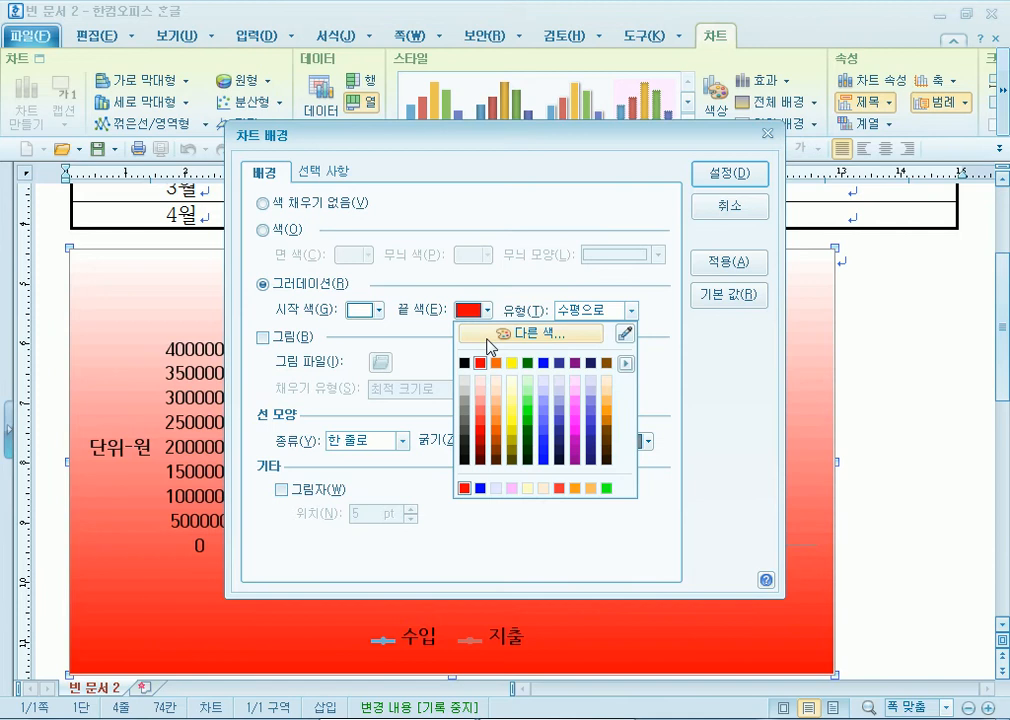
left_click(481, 385)
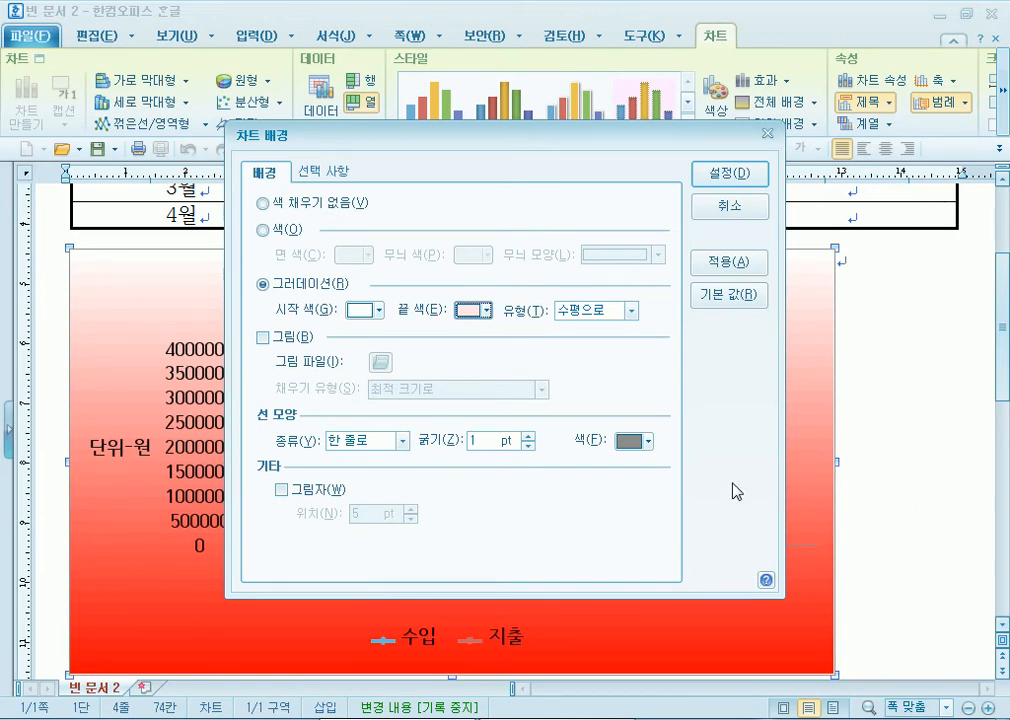
Step: Set the chart background's border line to 검정 with a 2 pt thickness and apply the 차트 배경 settings
left_click(637, 442)
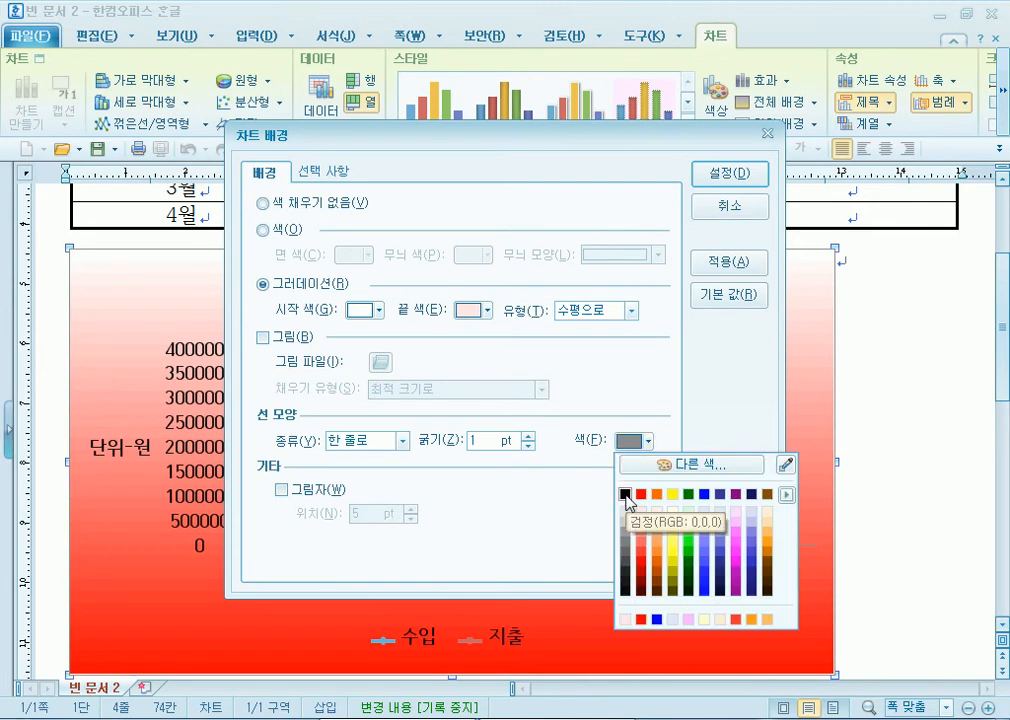
left_click(625, 494)
left_click(528, 437)
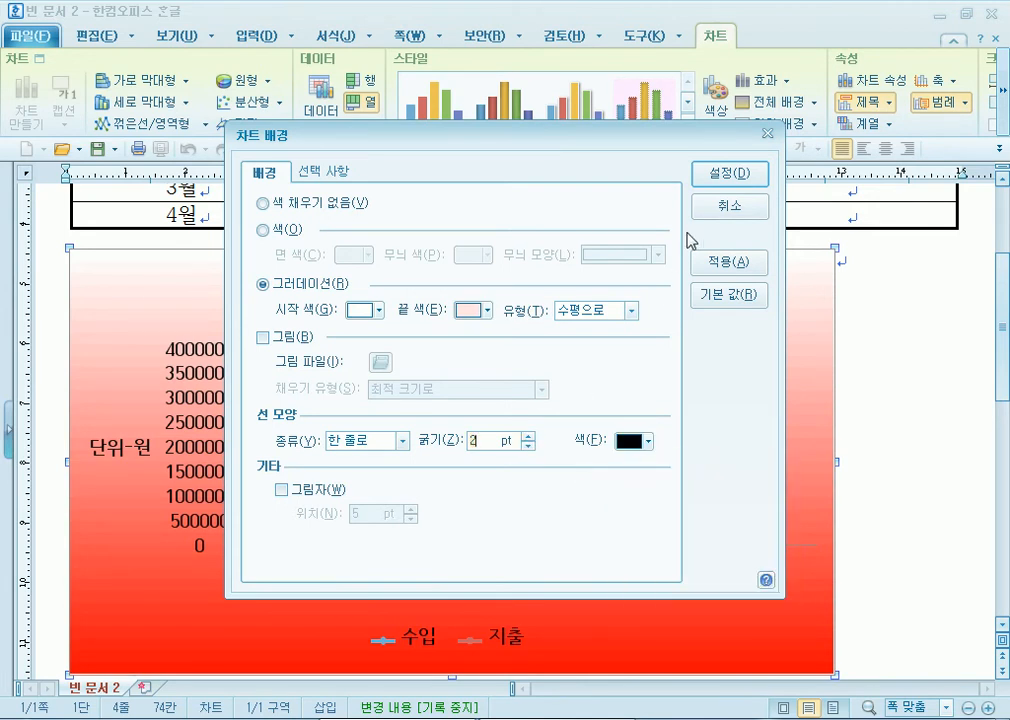
left_click(729, 174)
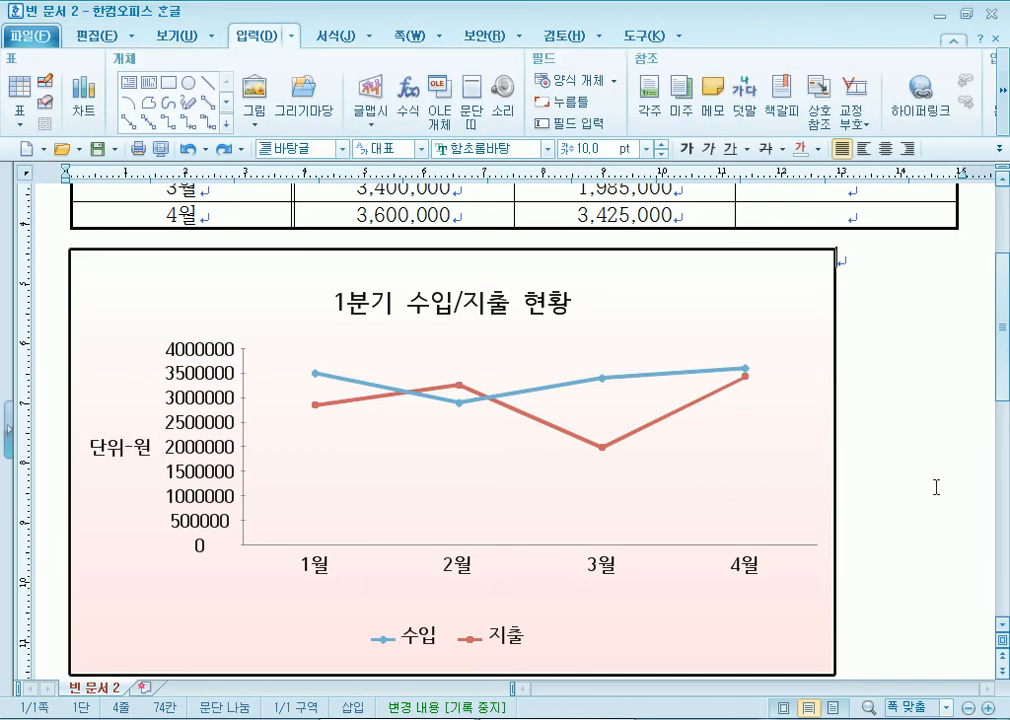
Step: Open the 비례 settings in 축 모양 for the chart's 세로 값 축
scroll(935, 484, "down", 3)
scroll(813, 300, "up", 2)
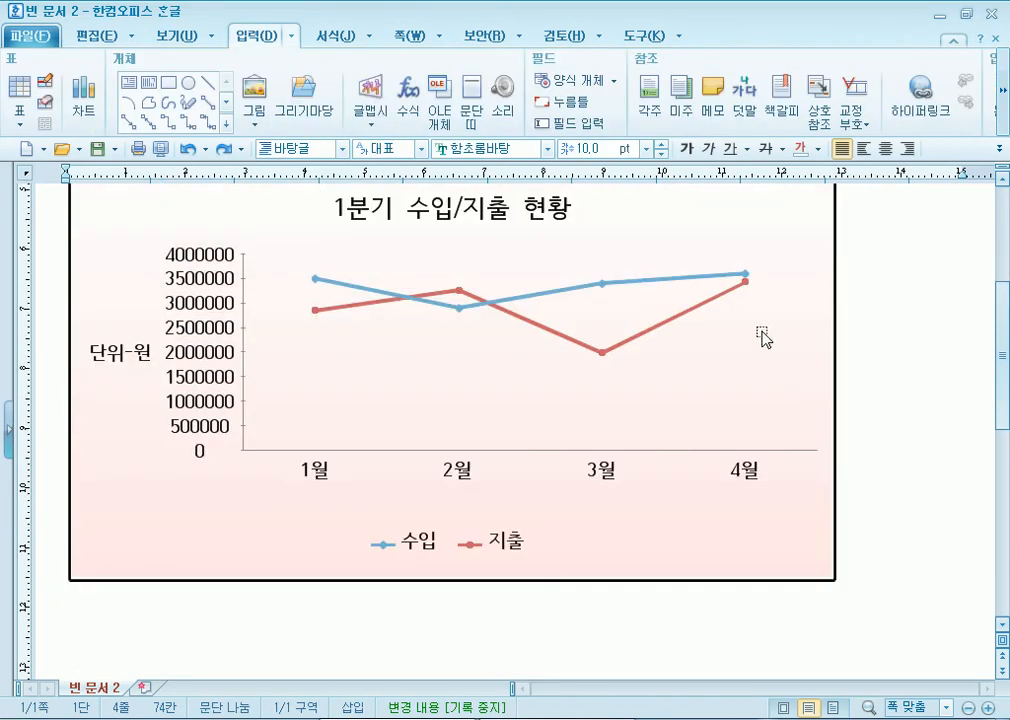
scroll(252, 421, "up", 2)
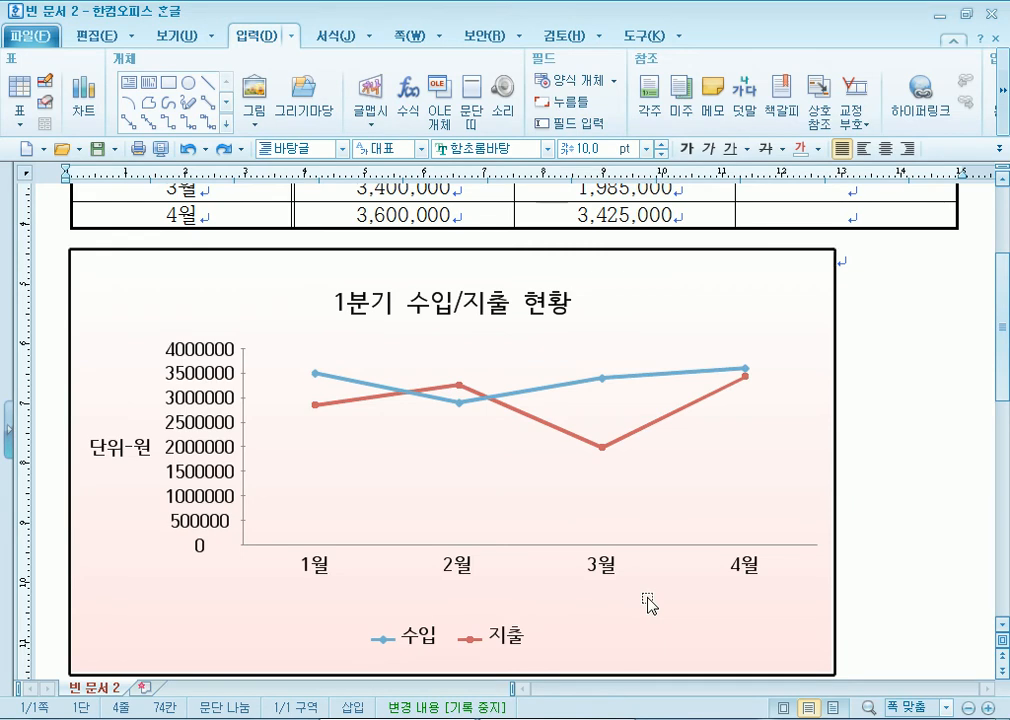
scroll(646, 596, "down", 2)
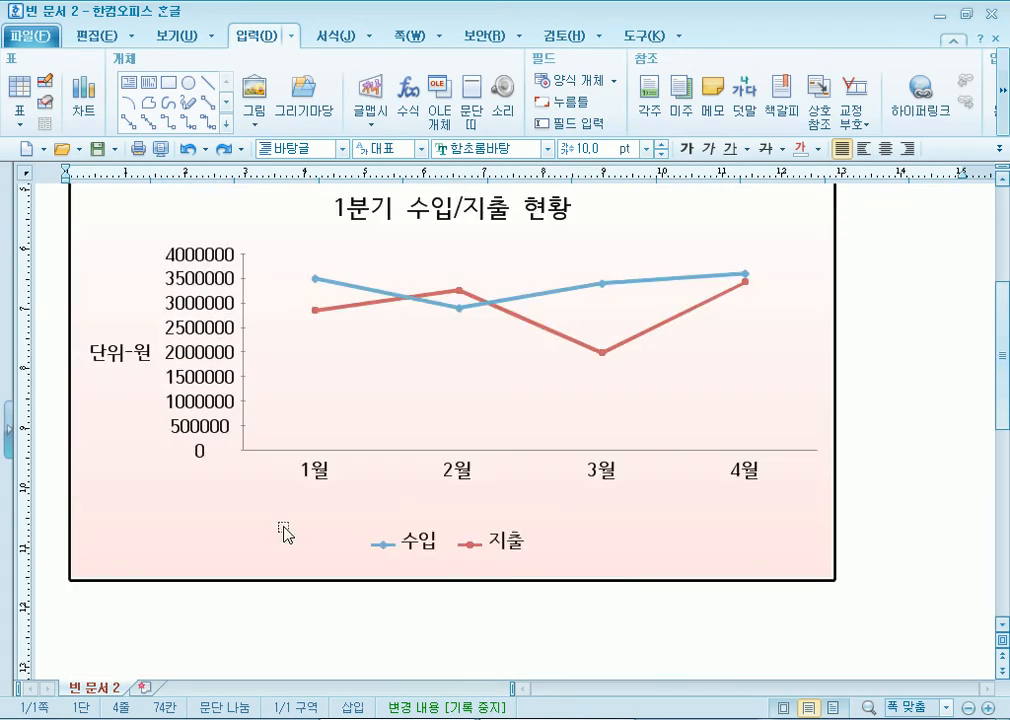
right_click(213, 381)
double_click(205, 398)
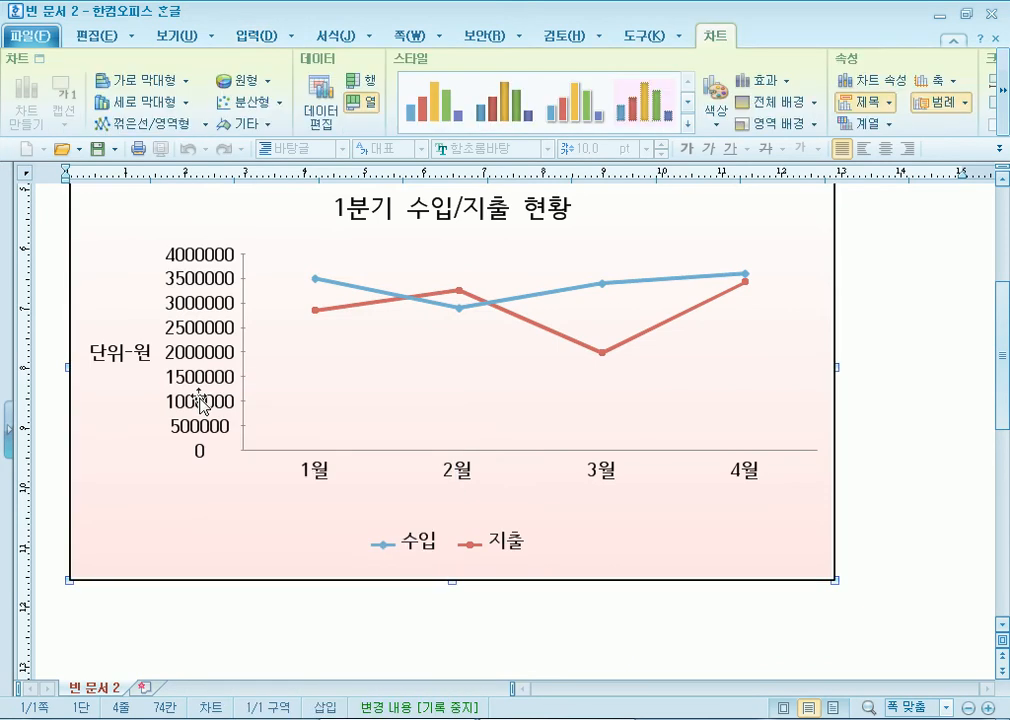
right_click(200, 402)
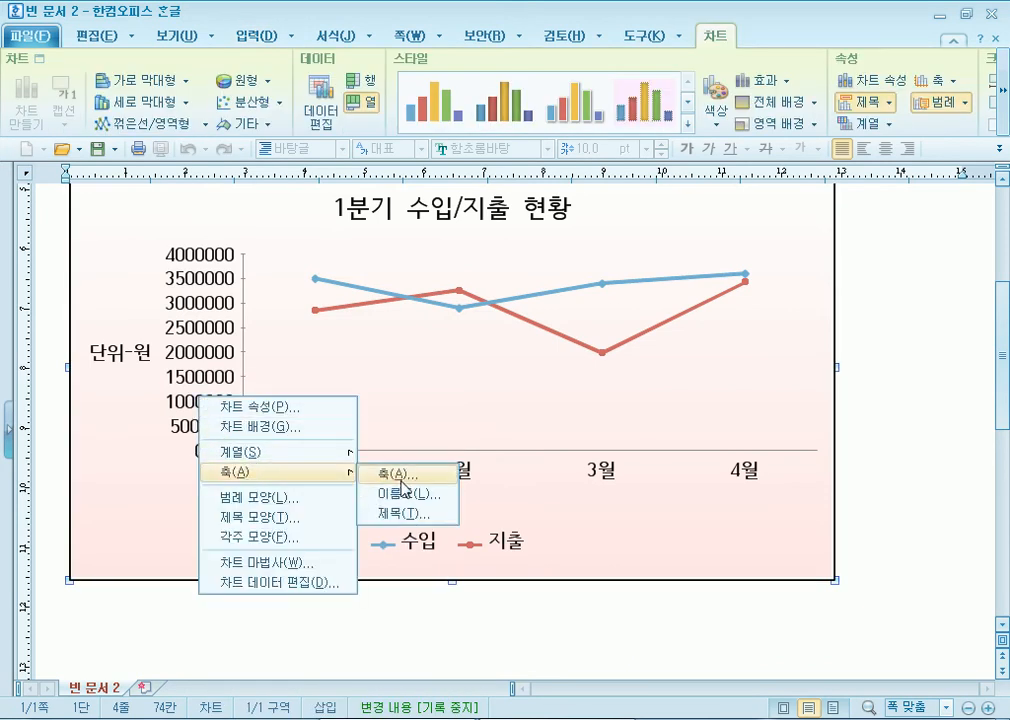
left_click(390, 475)
double_click(418, 369)
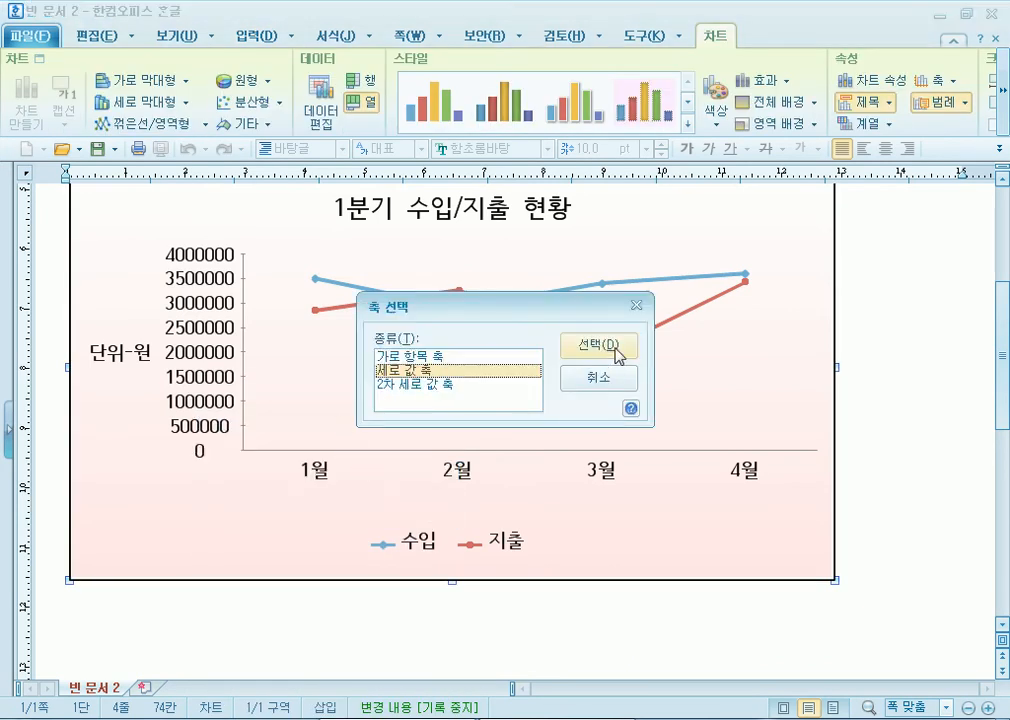
left_click(332, 222)
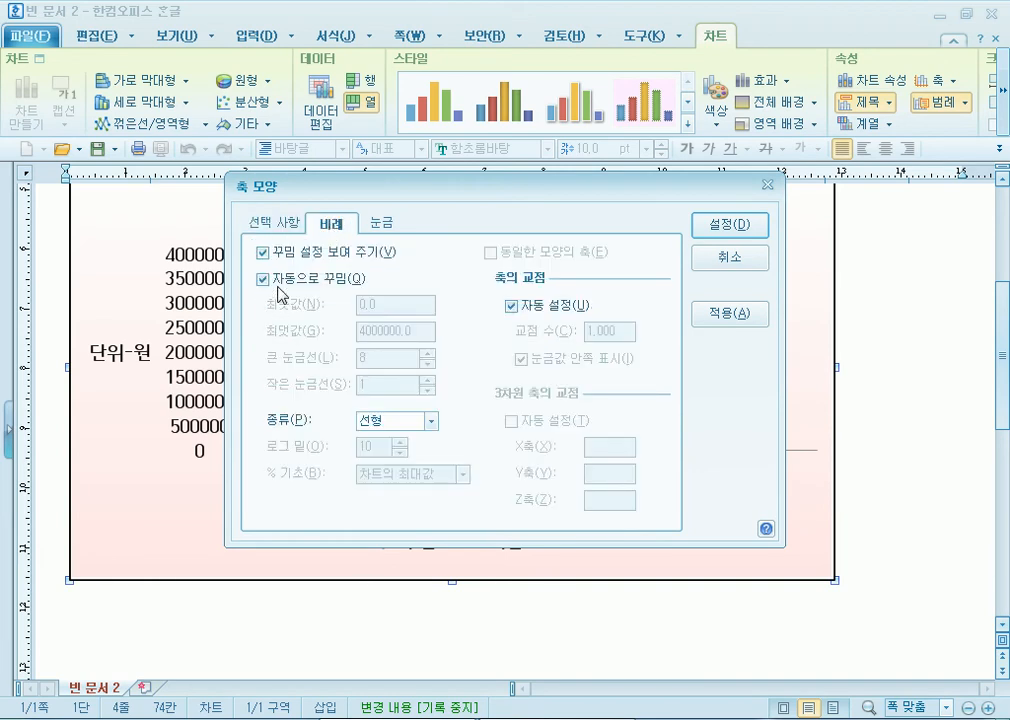
Step: Turn off 자동으로 꾸밈 for the 세로 값 축 and set its 최솟값 to 1000000
left_click_drag(413, 332, 315, 332)
key("ctrl+c")
left_click_drag(390, 308, 281, 317)
key("ctrl+v")
left_click_drag(365, 308, 324, 305)
type("1")
Step: Set the 큰 눈금선 of the 세로 값 축 to 3, apply the 축 모양 settings and deselect the chart
left_click(432, 364)
left_click(432, 364)
left_click(432, 364)
left_click(432, 364)
left_click(432, 364)
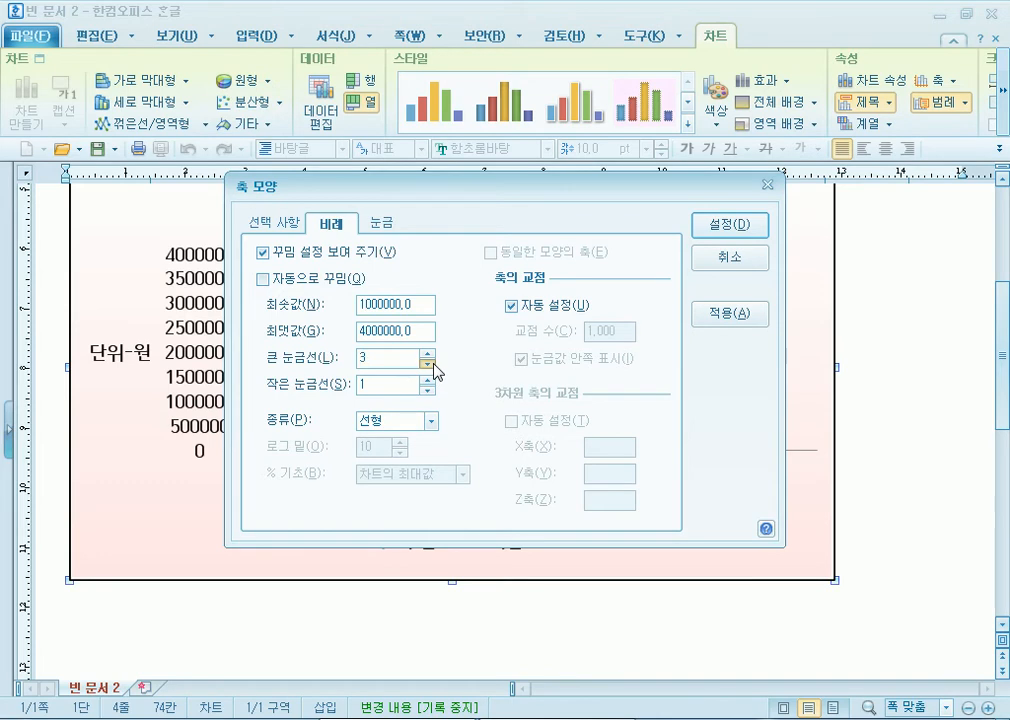
left_click(729, 224)
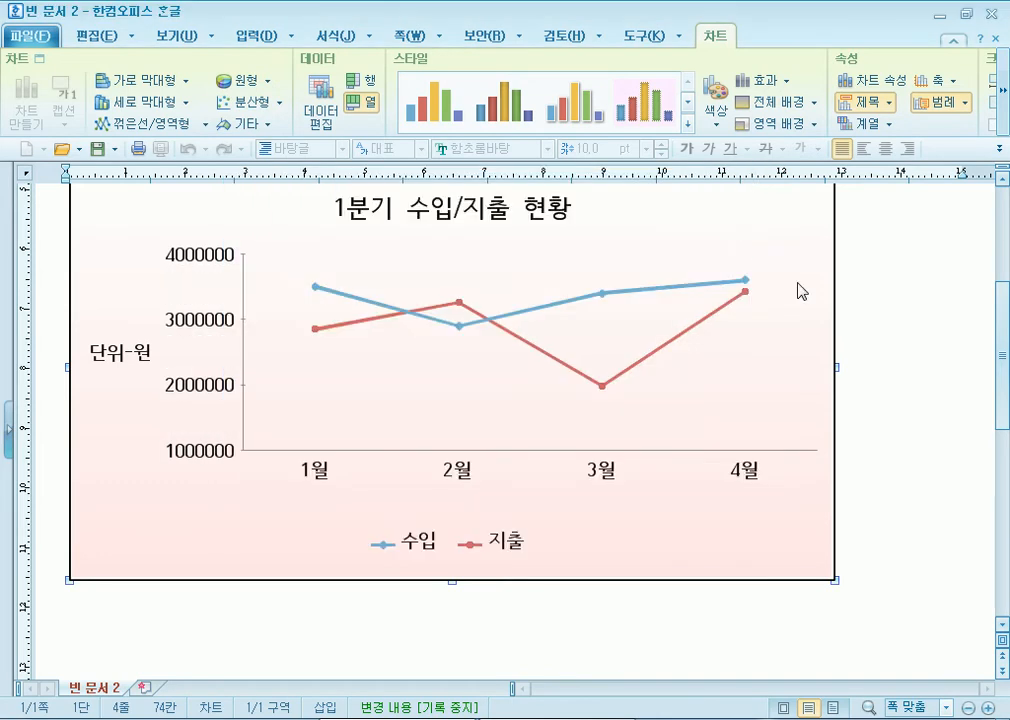
left_click(913, 351)
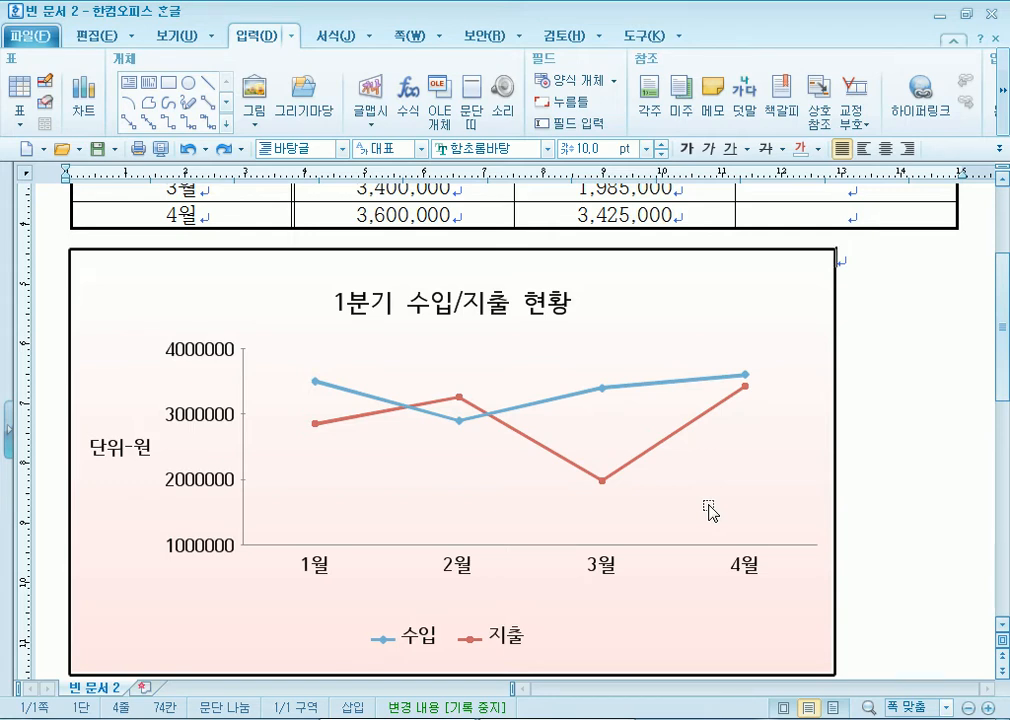
Step: Add a thin single-line border around the chart legend and deselect the chart
left_click(710, 512)
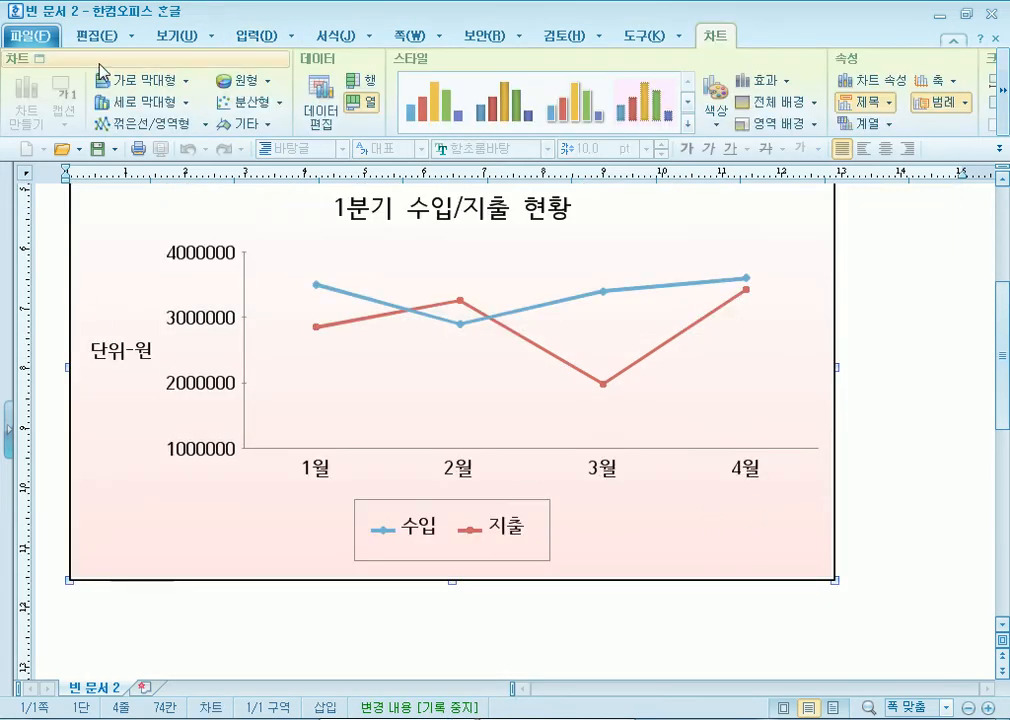
left_click(405, 621)
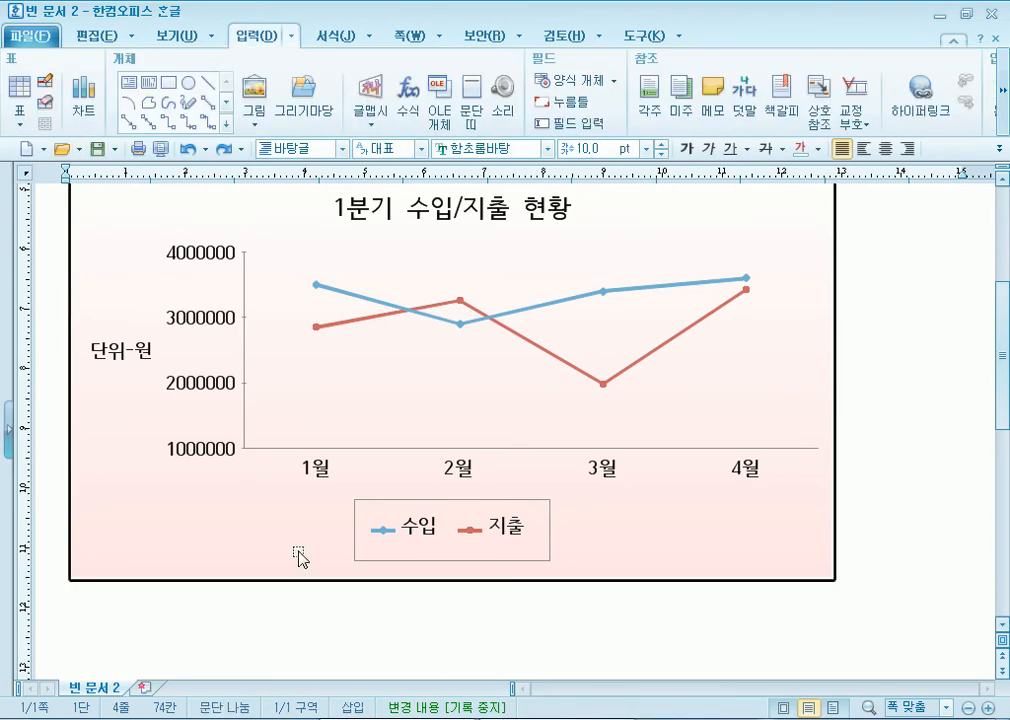
Step: Draw a rectangle about 127 mm wide and 15 mm high near the top of a blank document
left_click(26, 149)
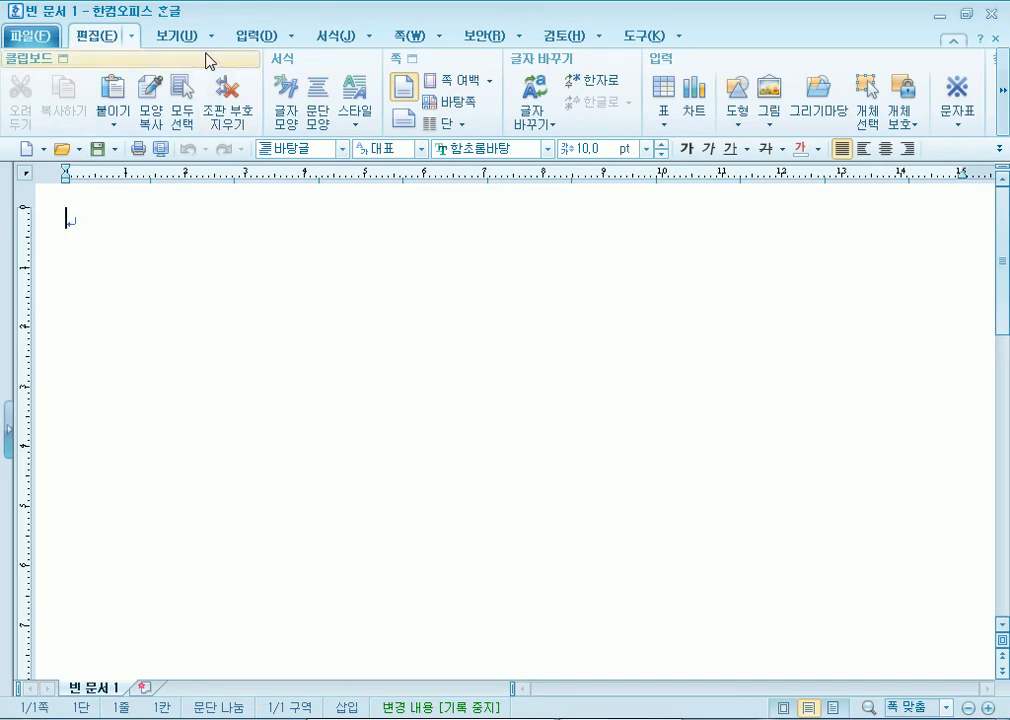
left_click(255, 37)
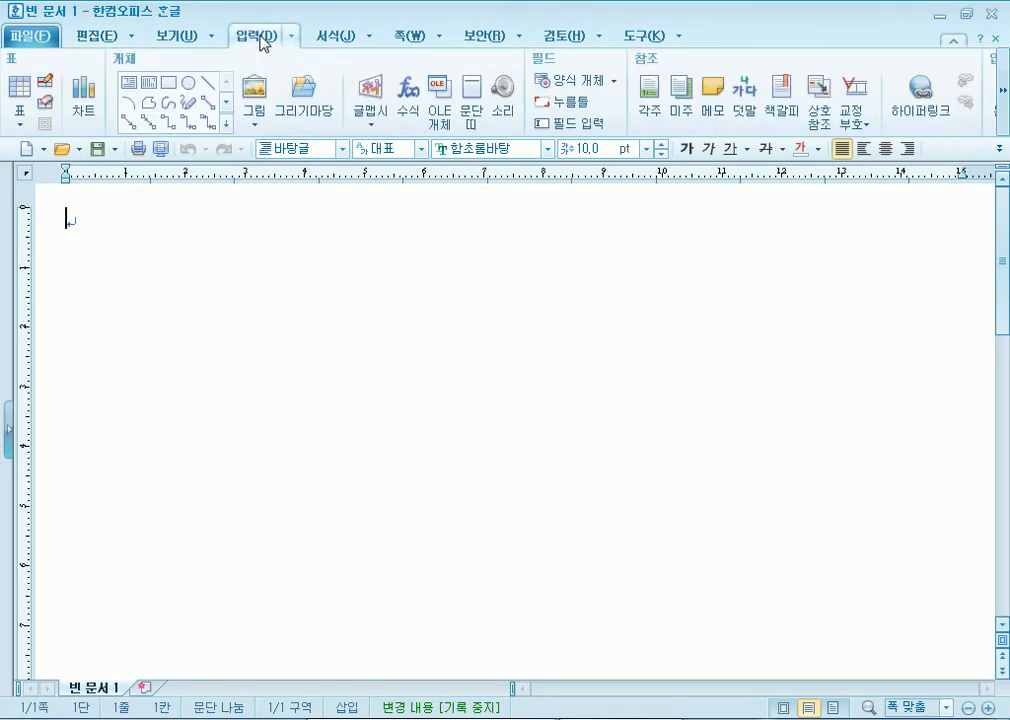
left_click(170, 88)
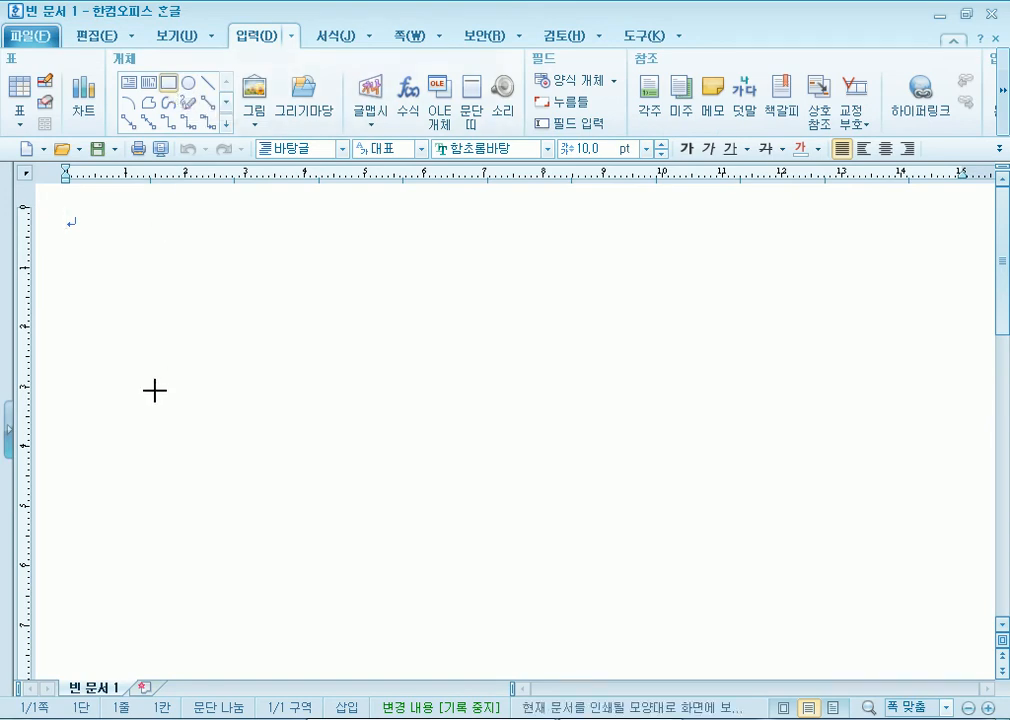
left_click(172, 86)
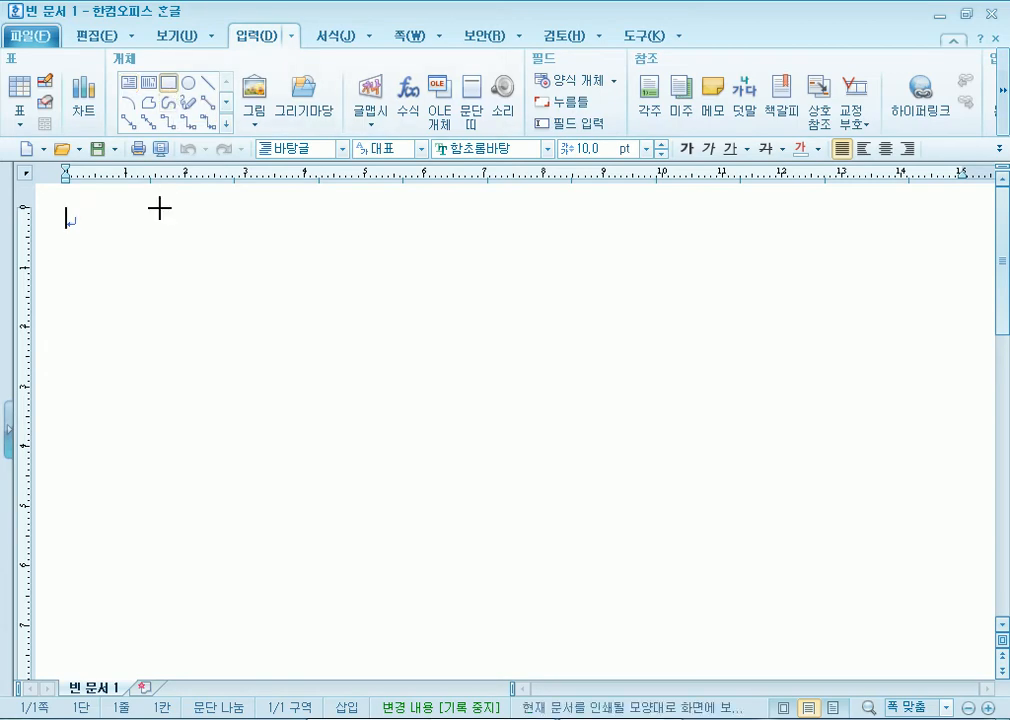
mouse_move(138, 225)
left_mouse_down()
mouse_move(791, 322)
mouse_move(904, 322)
mouse_move(896, 316)
left_mouse_up()
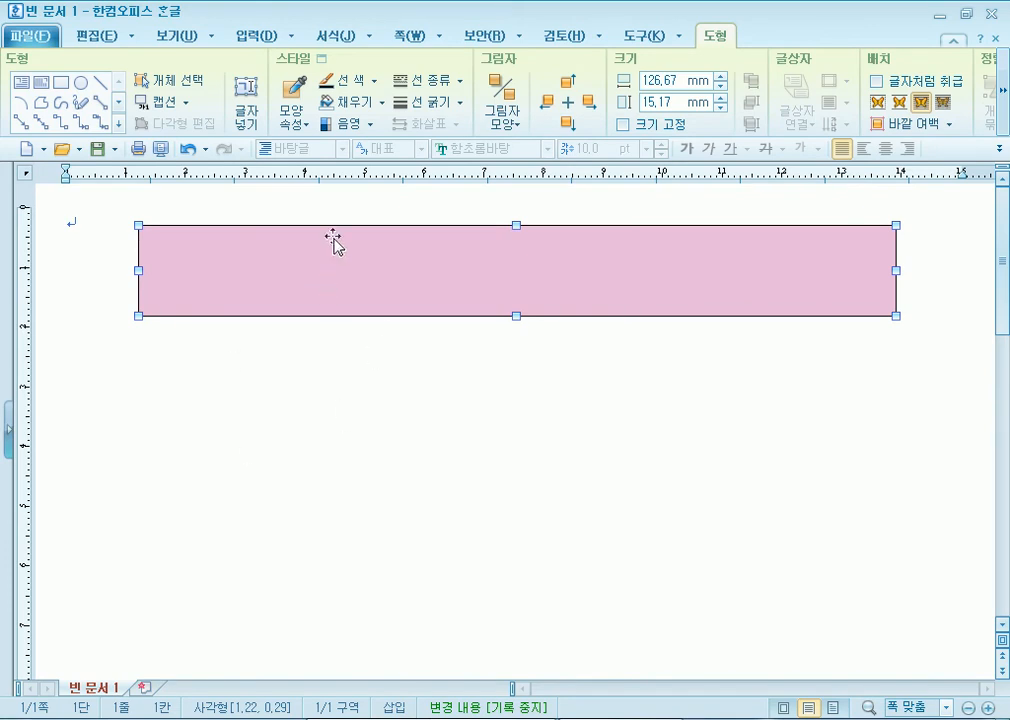
Step: Turn the pink rectangle into a shape that accepts text inside it (도형 안에 글자 넣기)
left_click(305, 340)
left_click(301, 287)
right_click(266, 268)
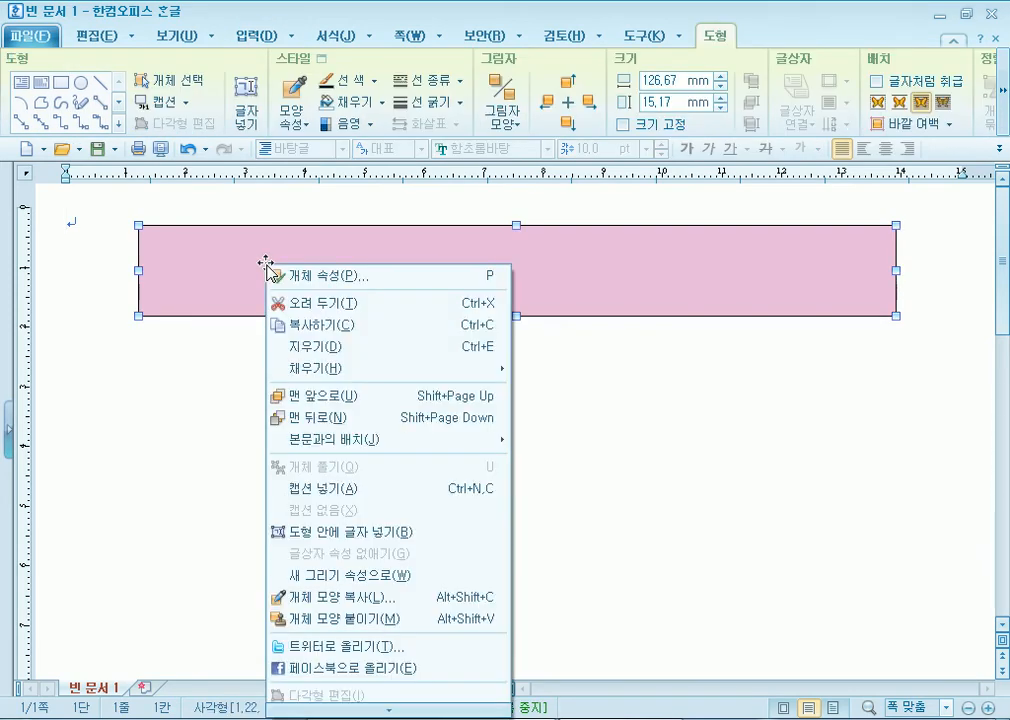
left_click(331, 533)
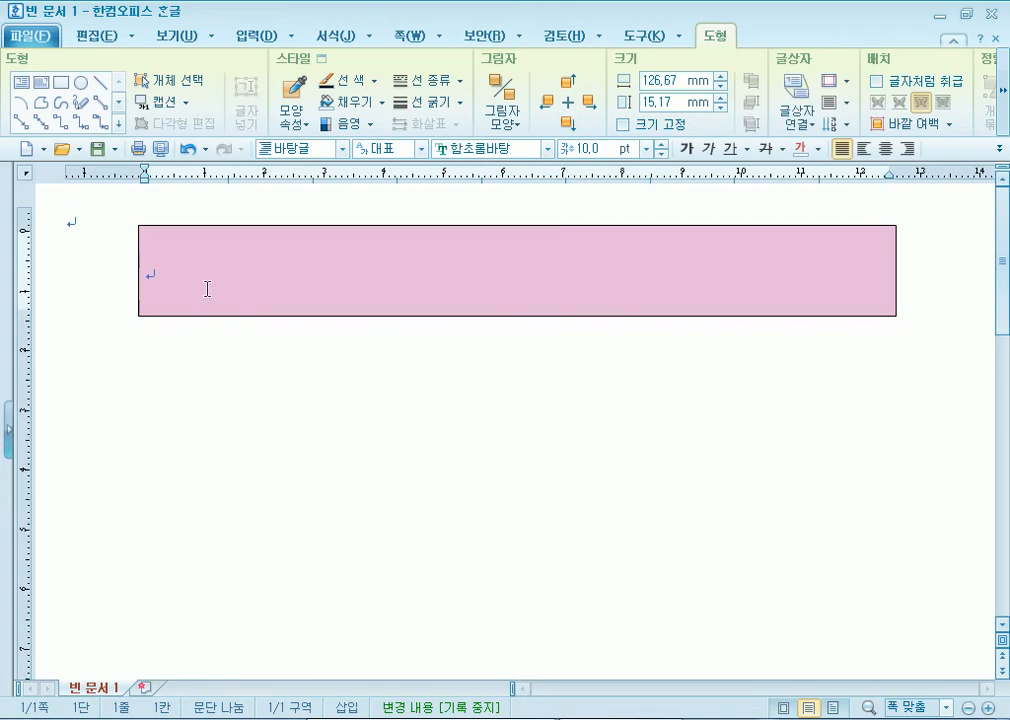
Step: Draw a text box about 126 mm wide and 15 mm high below the rectangle for comparison, and delete it
left_click(20, 81)
left_click_drag(136, 340, 890, 430)
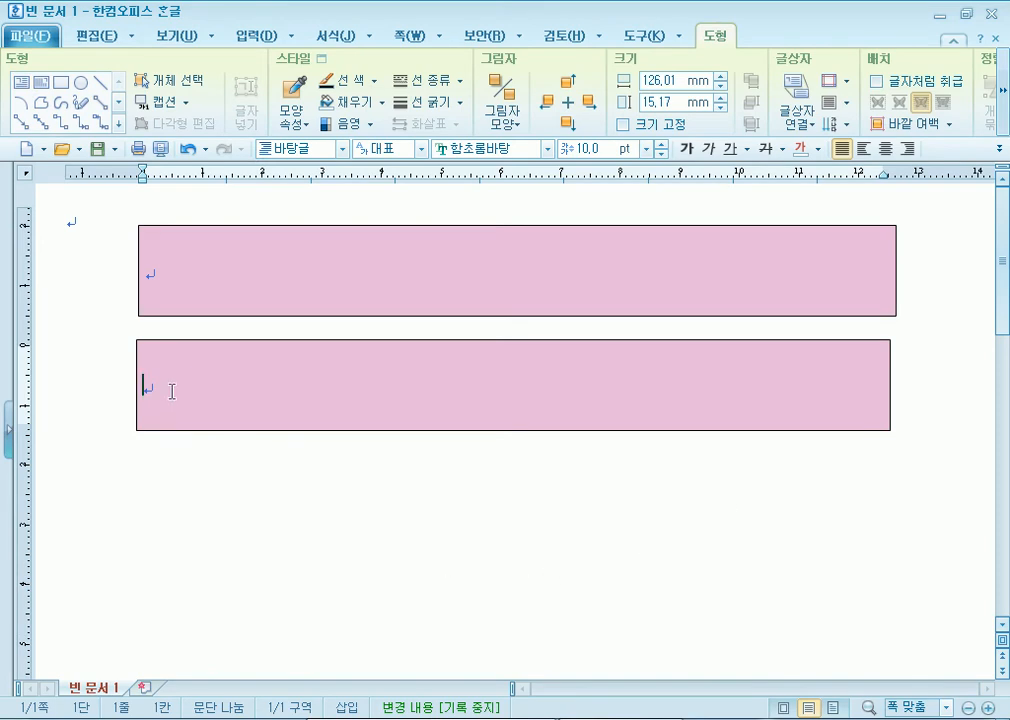
left_click(180, 270)
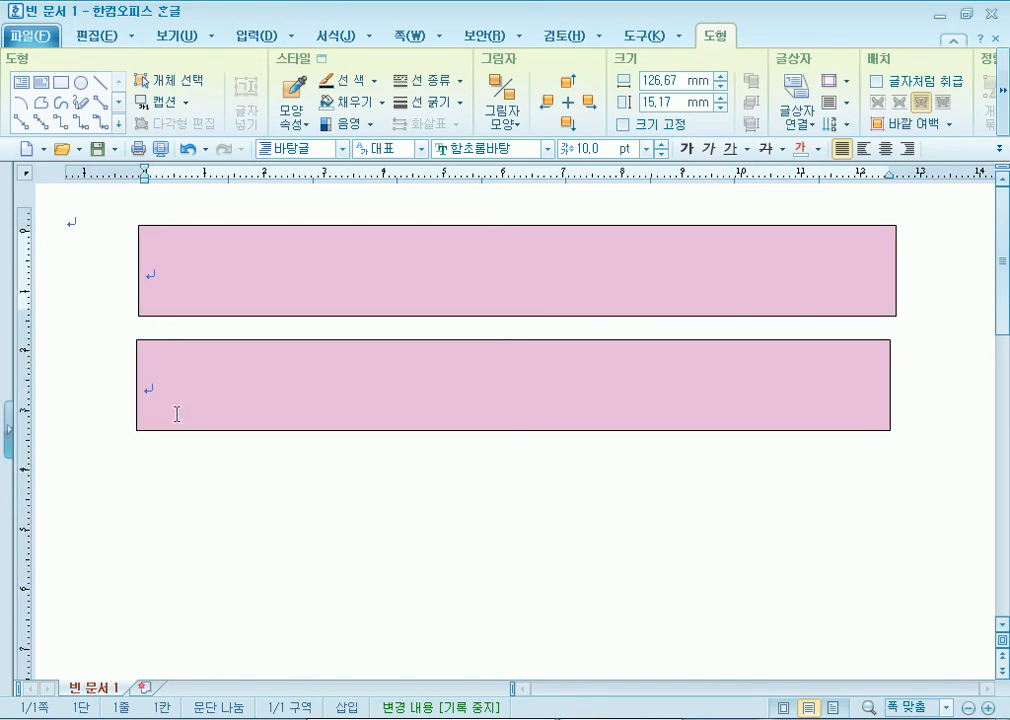
left_click(177, 414)
left_click(184, 432)
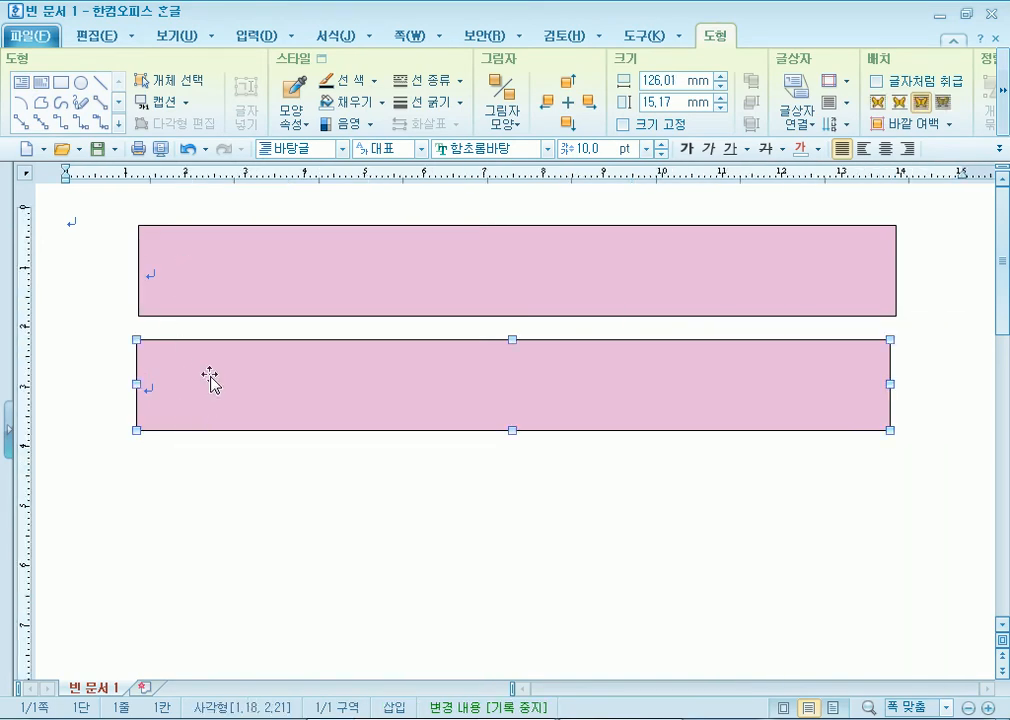
key("Delete")
Step: Enter the sentence "출판기획자를 위한 세미나에 귀하를 초대합니다." inside the rectangle
left_click(233, 264)
type("출판기획")
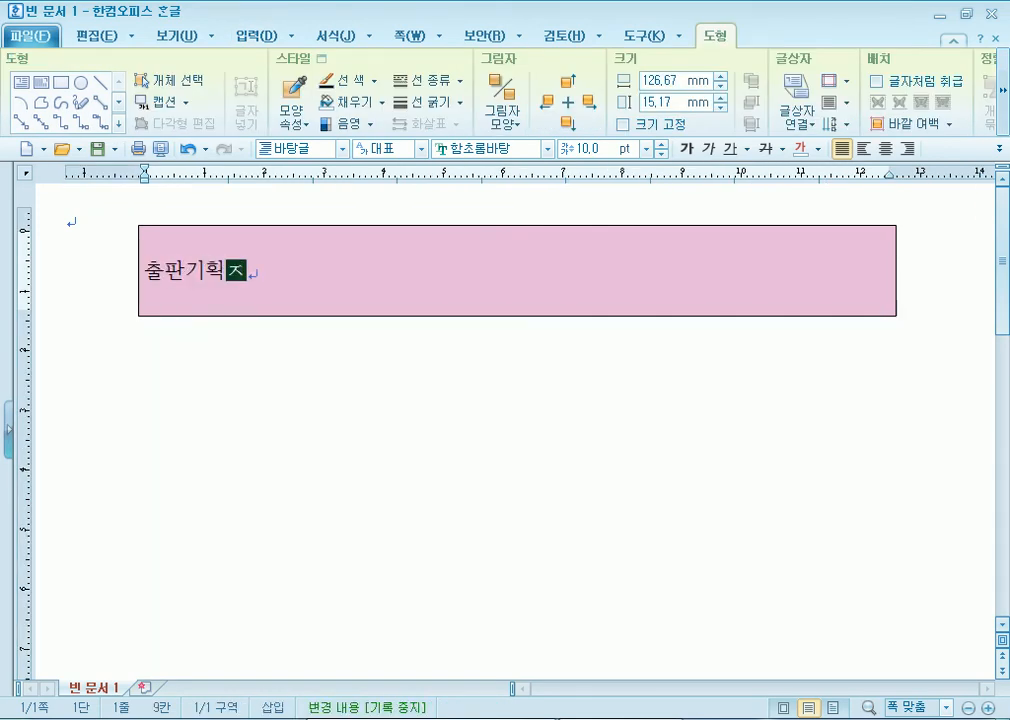
type("자를 위한 세")
type("미나에 ㄱ")
type("ㅜ")
key("BackSpace")
type("ㅟ하를 초대합니다")
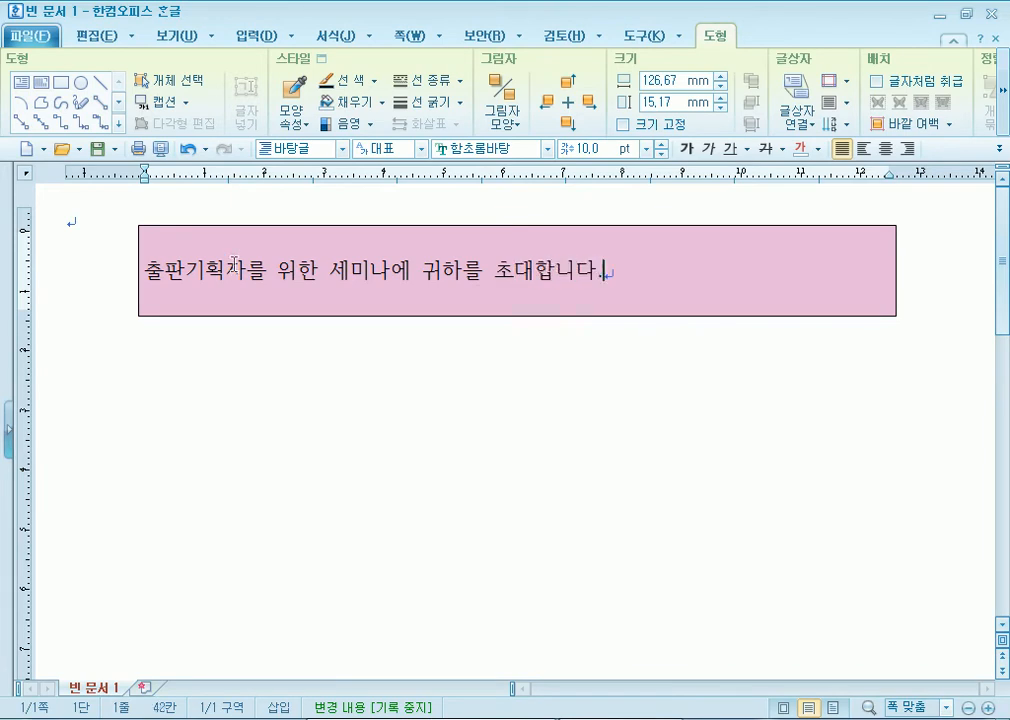
type(".")
left_click(296, 400)
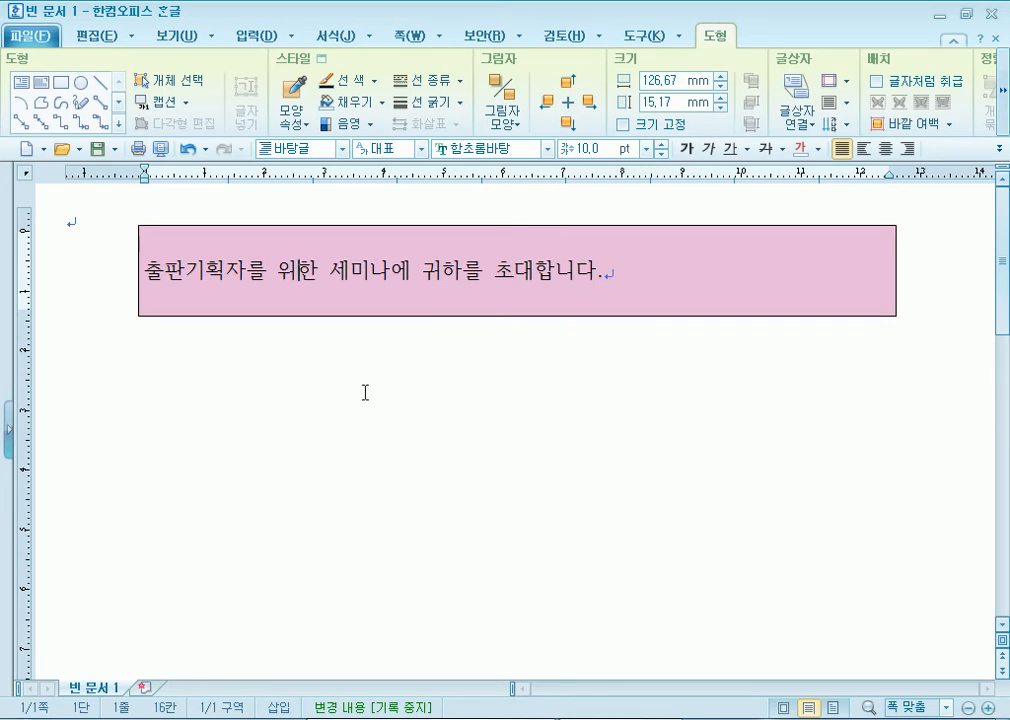
Step: Centre the invitation sentence inside the rectangle and set its font size to 12 pt
left_click(170, 268)
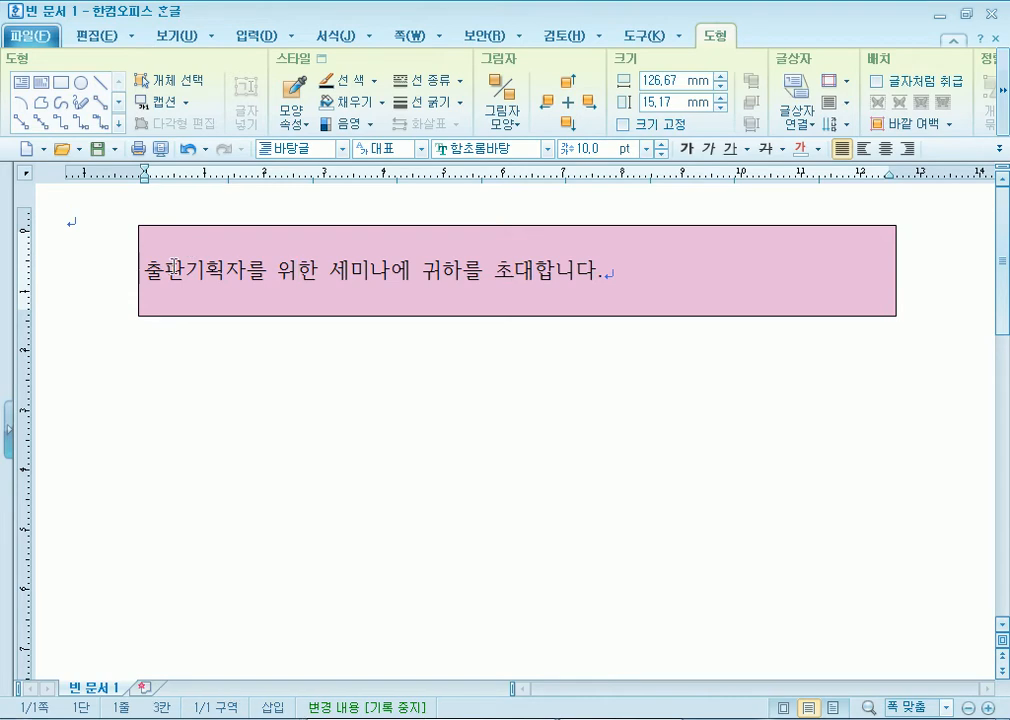
left_click(885, 149)
left_click_drag(258, 266, 859, 221)
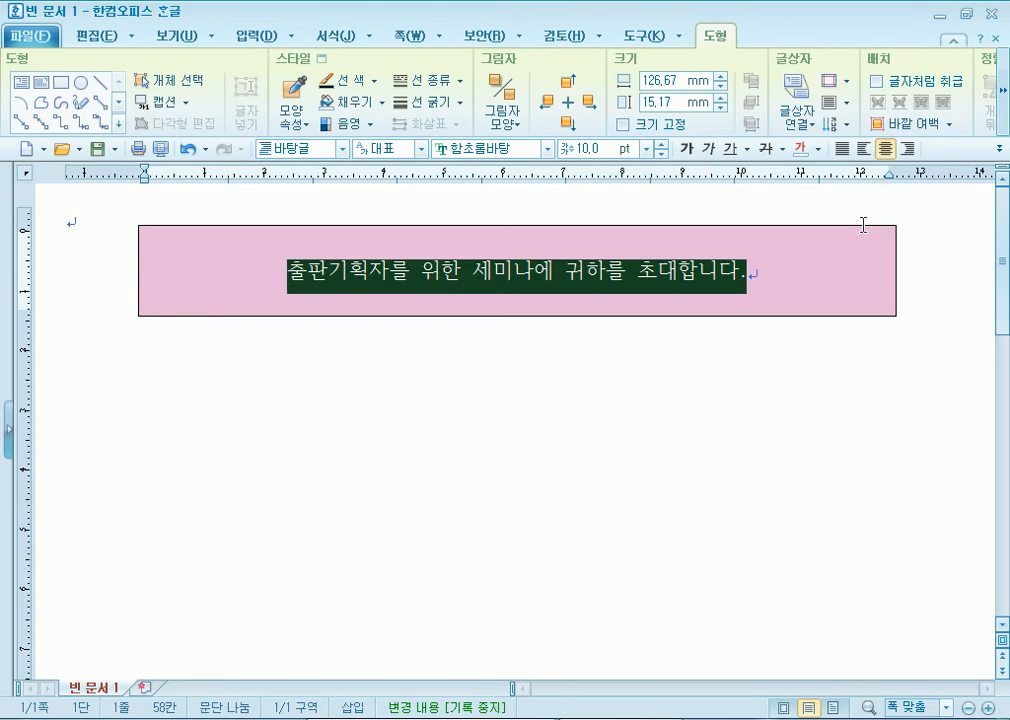
left_click(662, 146)
left_click(662, 146)
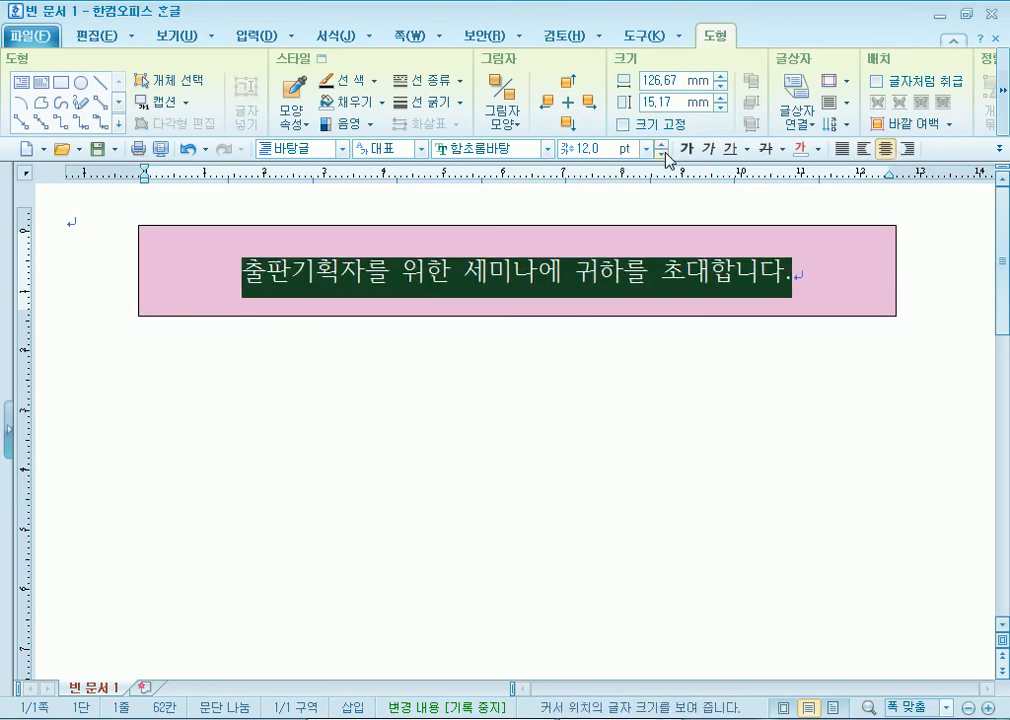
Step: Change the font of the invitation sentence to 함초롬돋움
left_click(548, 149)
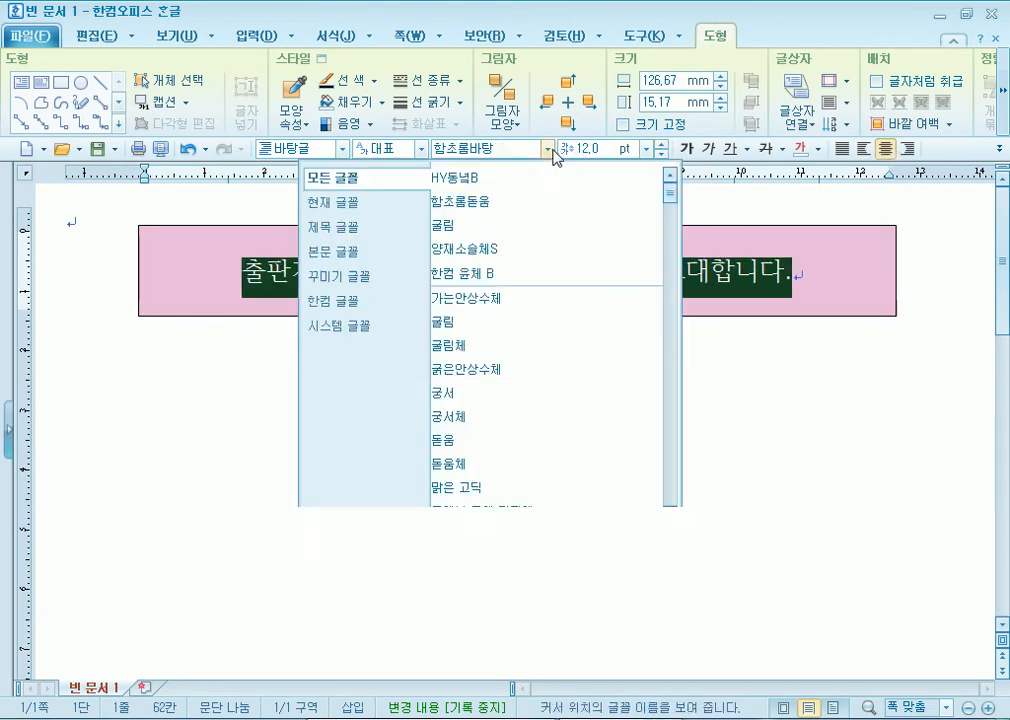
left_click(485, 465)
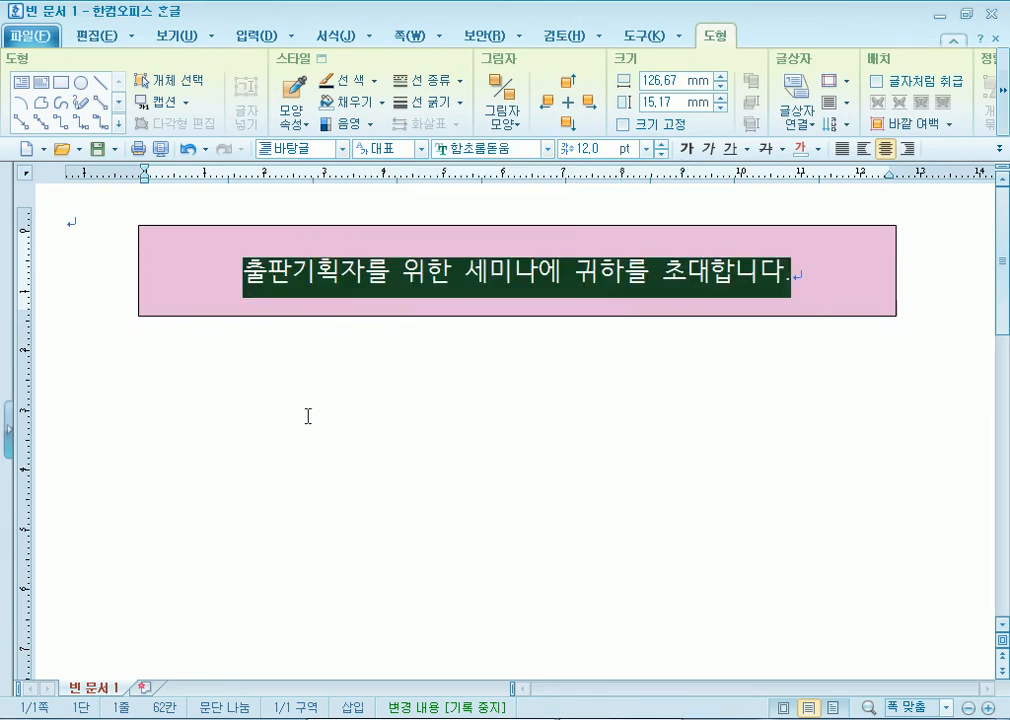
left_click(183, 334)
left_click(273, 302)
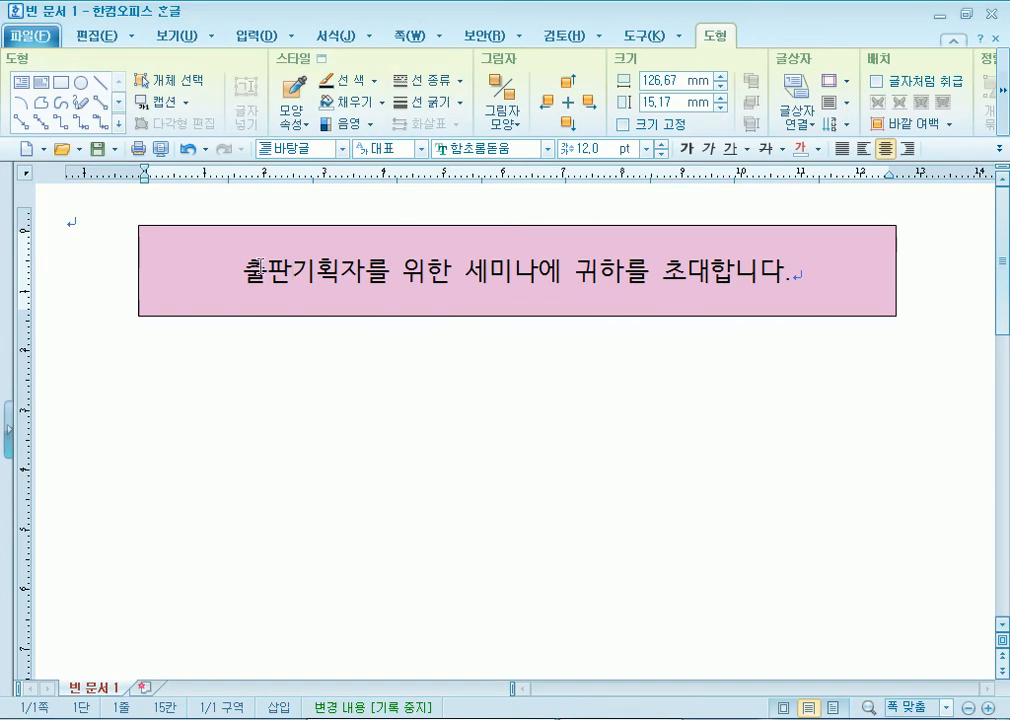
left_click(262, 220)
left_click(263, 226)
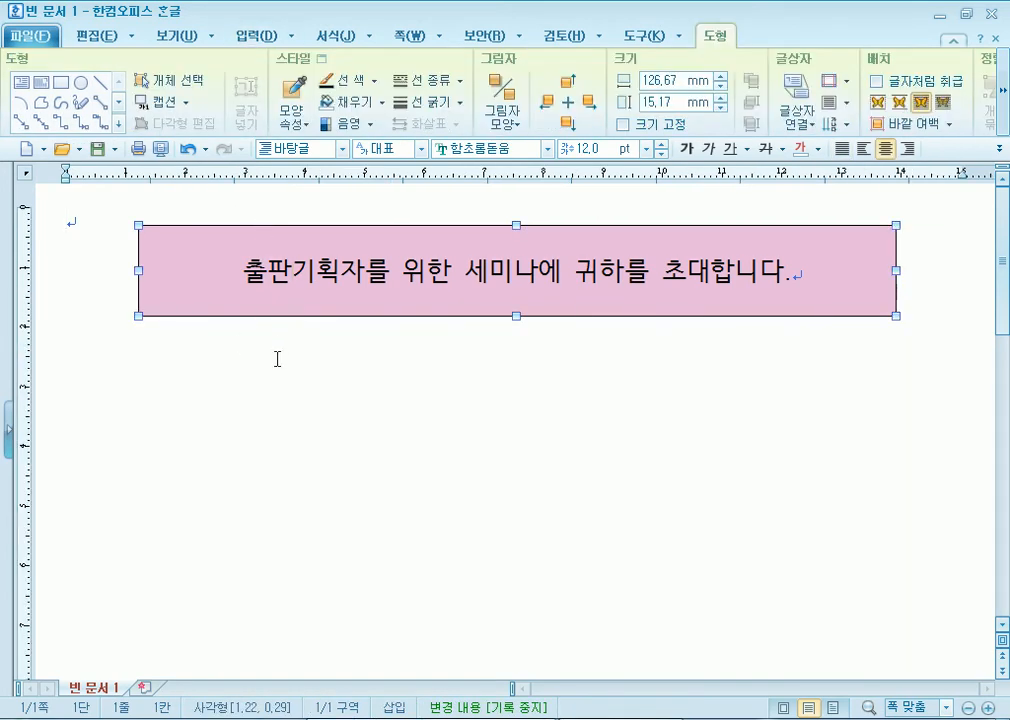
left_click(222, 286)
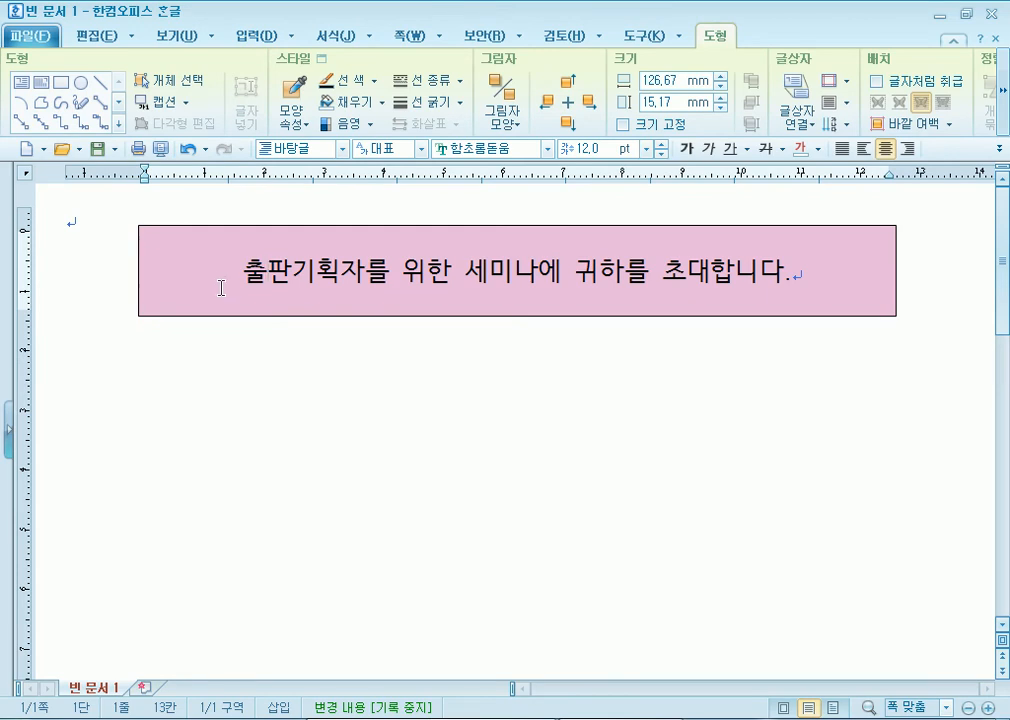
left_click_drag(222, 286, 628, 276)
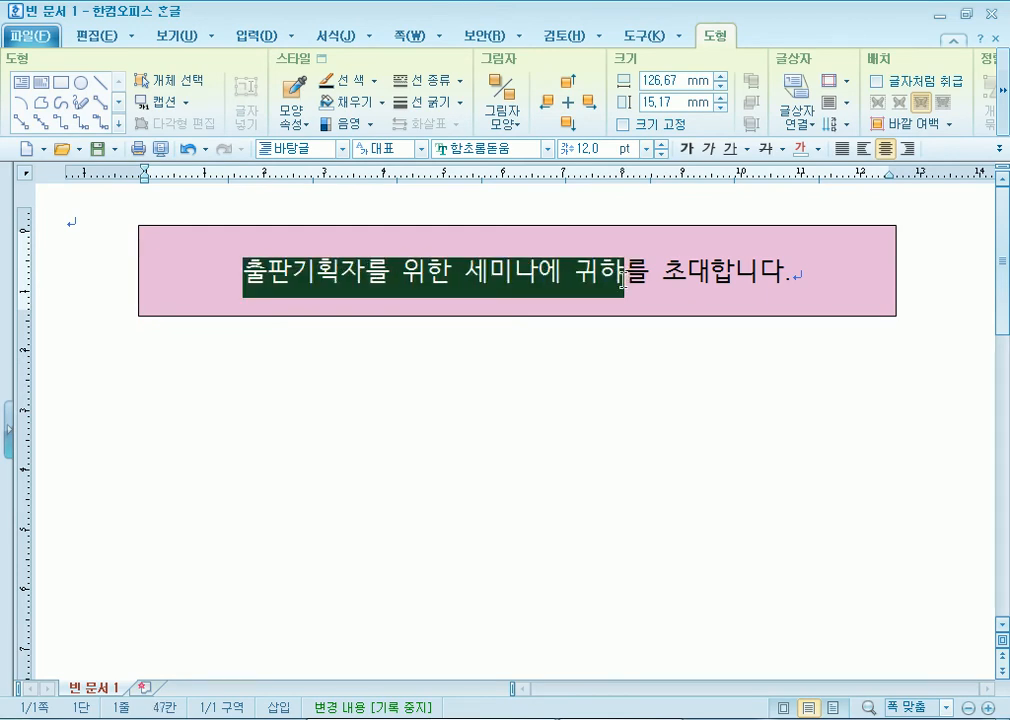
left_click(592, 269)
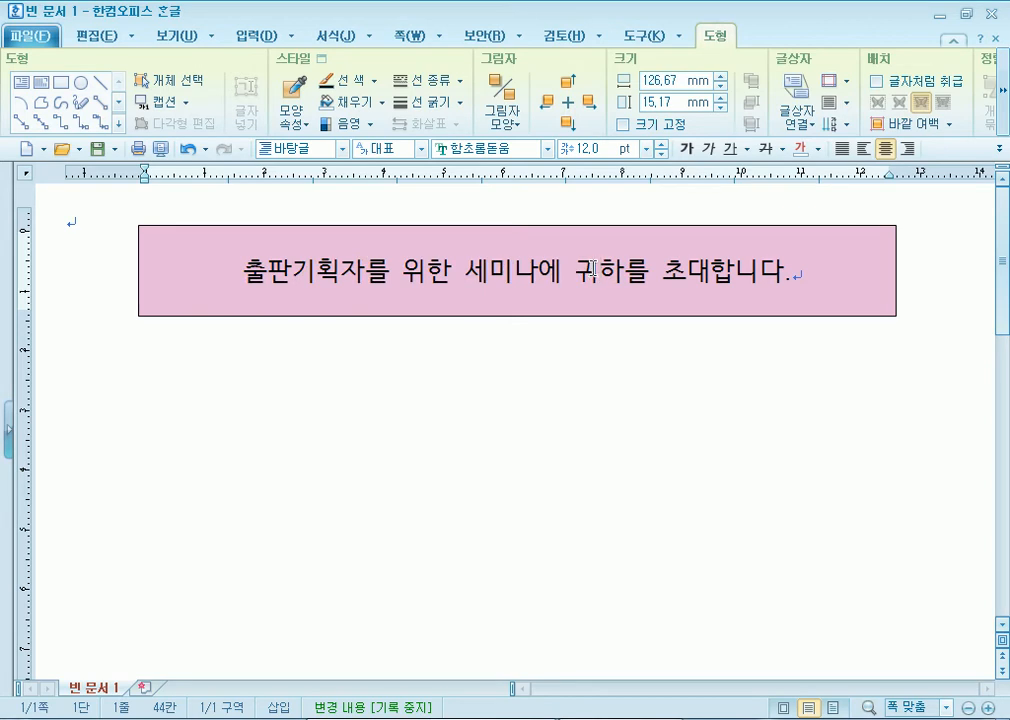
left_click(192, 233)
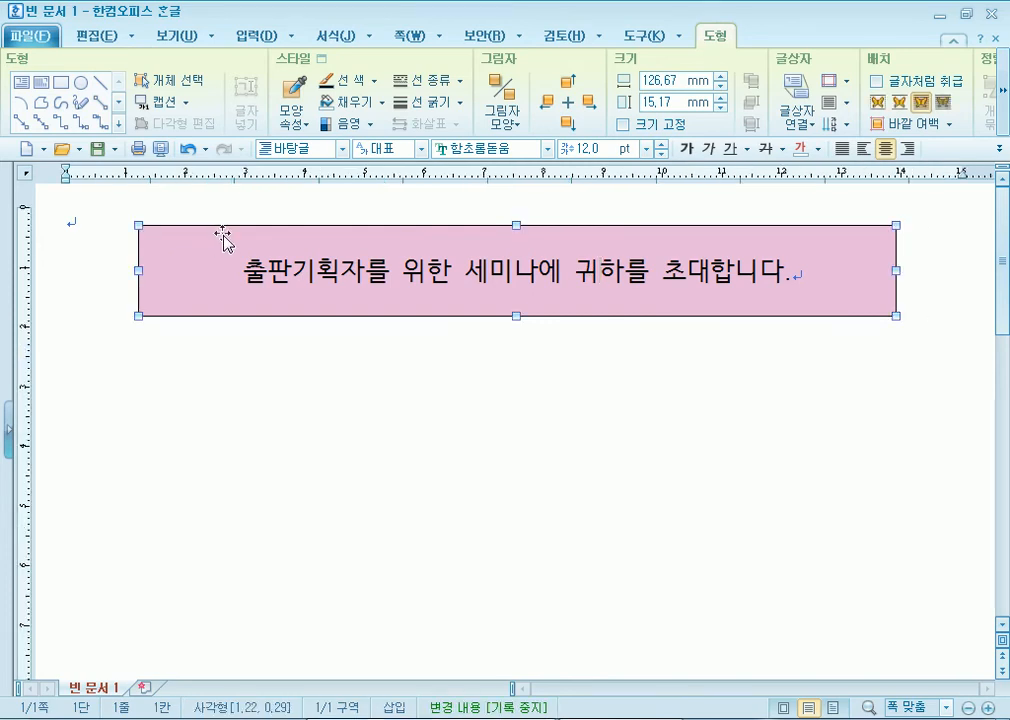
double_click(221, 236)
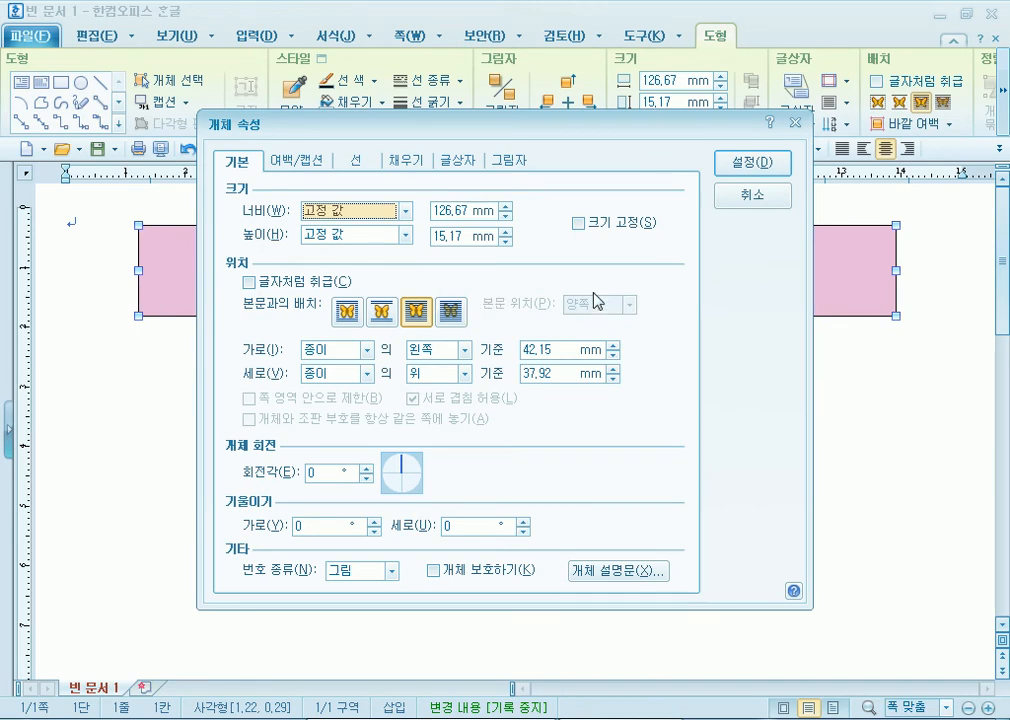
left_click(752, 200)
left_click(235, 258)
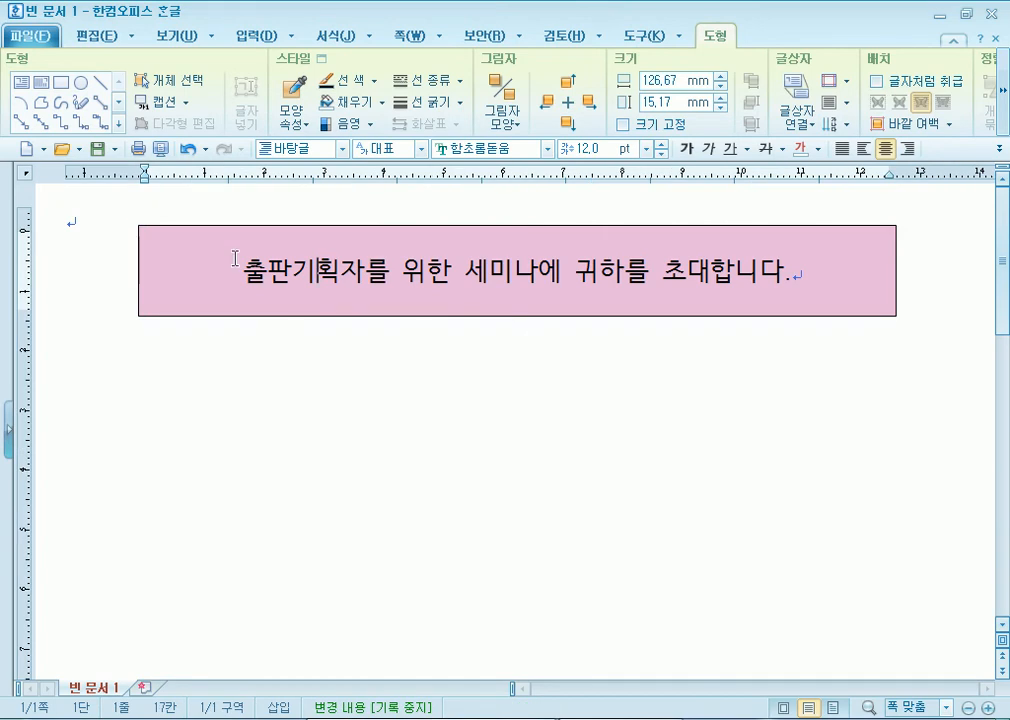
key("shift+End")
left_click(300, 280)
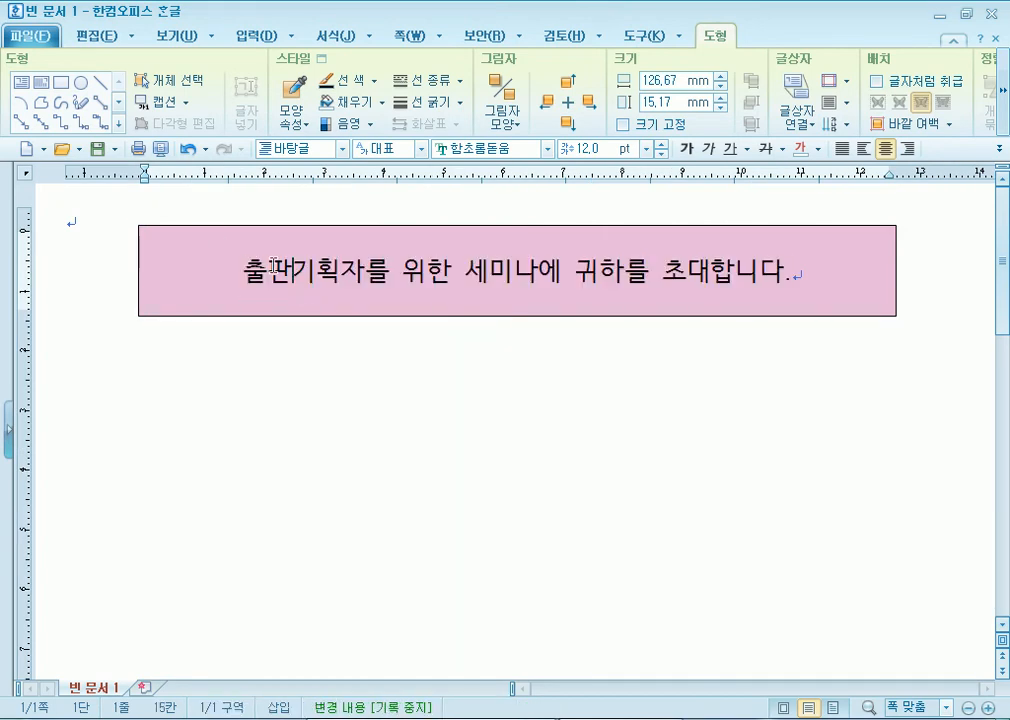
Step: Set the rectangle's corner curvature to 둥근 모양 in its object properties
left_click(210, 226)
left_click(150, 238)
left_click(156, 230)
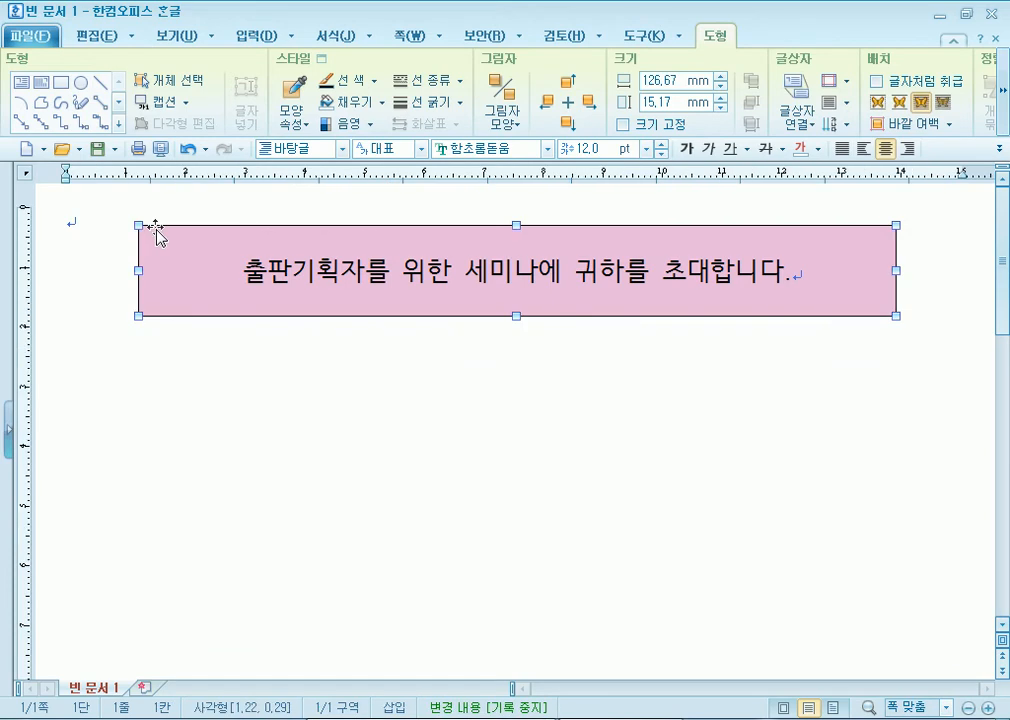
double_click(156, 232)
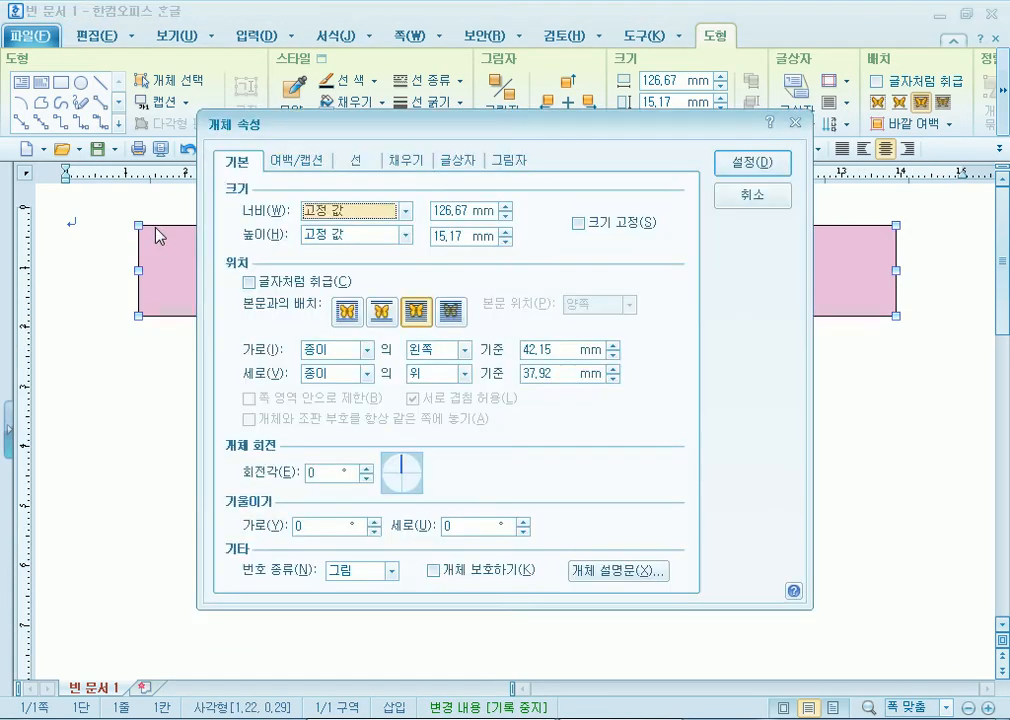
left_click(355, 163)
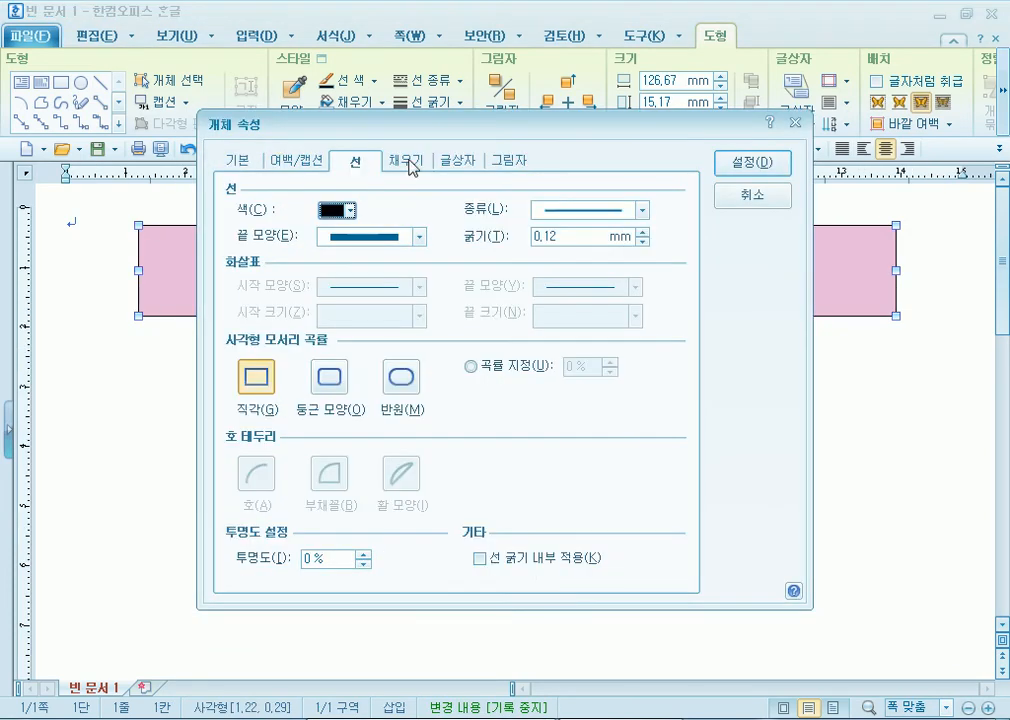
left_click(404, 380)
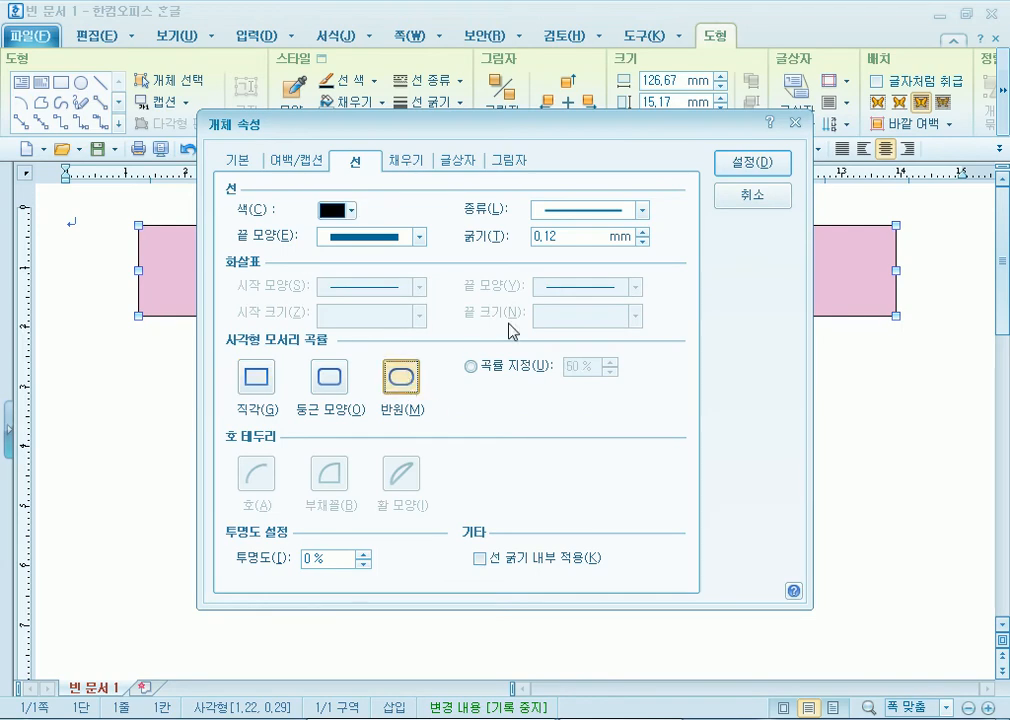
left_click_drag(549, 126, 681, 58)
left_click(463, 314)
left_click(852, 101)
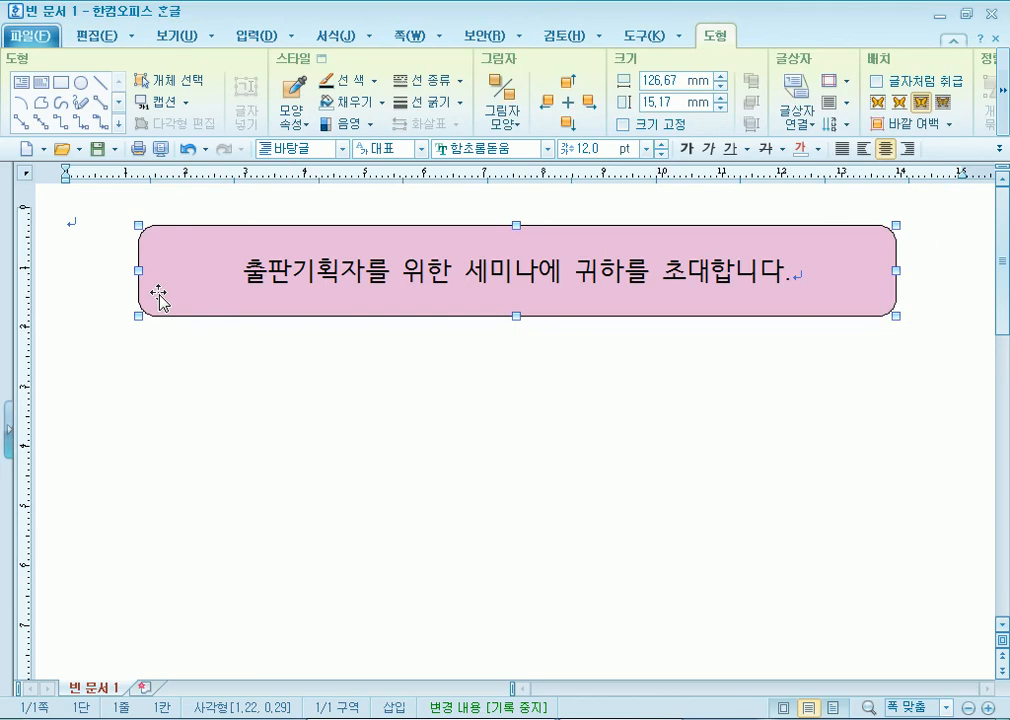
Step: Set the rectangle's corner curvature to 반원 so that its ends become semicircular
double_click(158, 297)
left_click(401, 377)
left_click(736, 168)
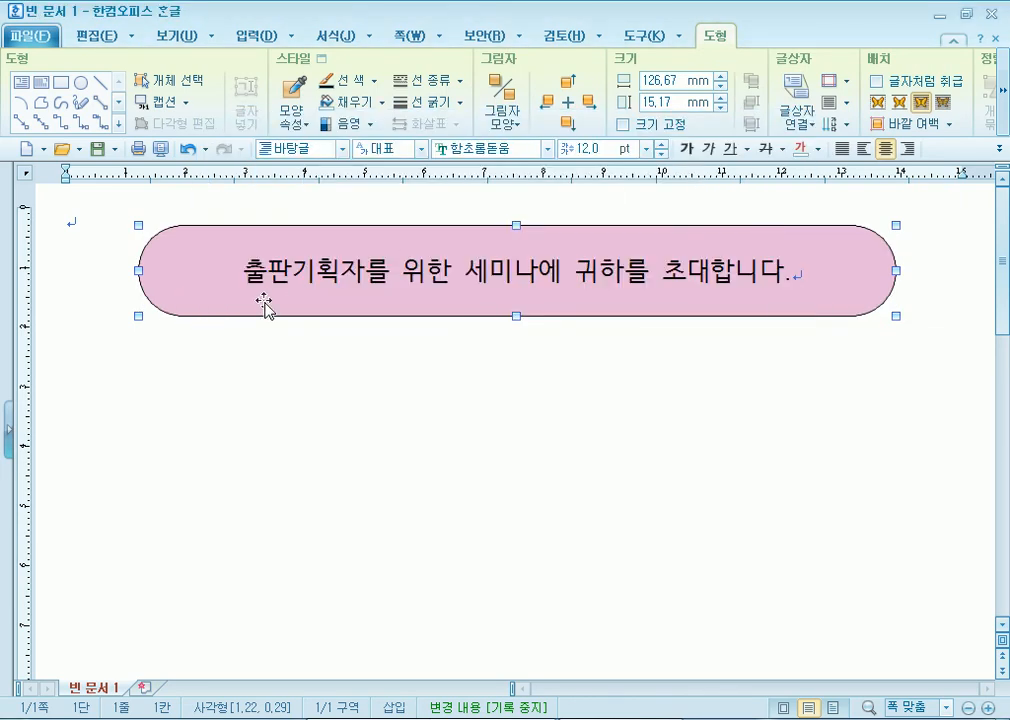
Step: Set the outline type of the banner shape to a double line in its object properties
double_click(214, 257)
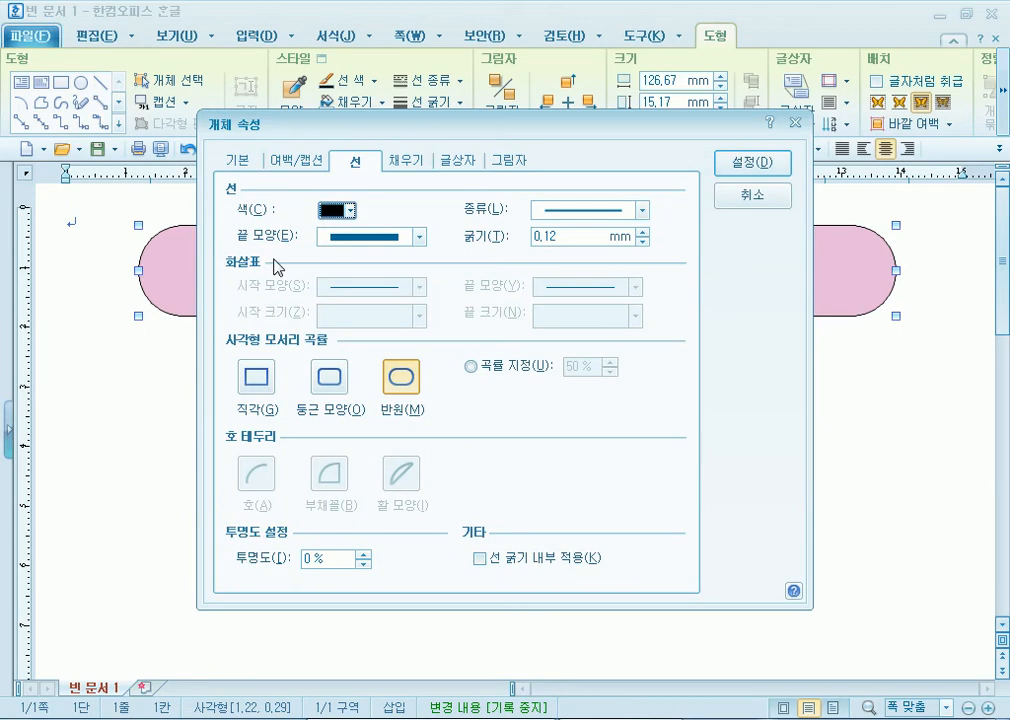
left_click(580, 212)
left_click(566, 343)
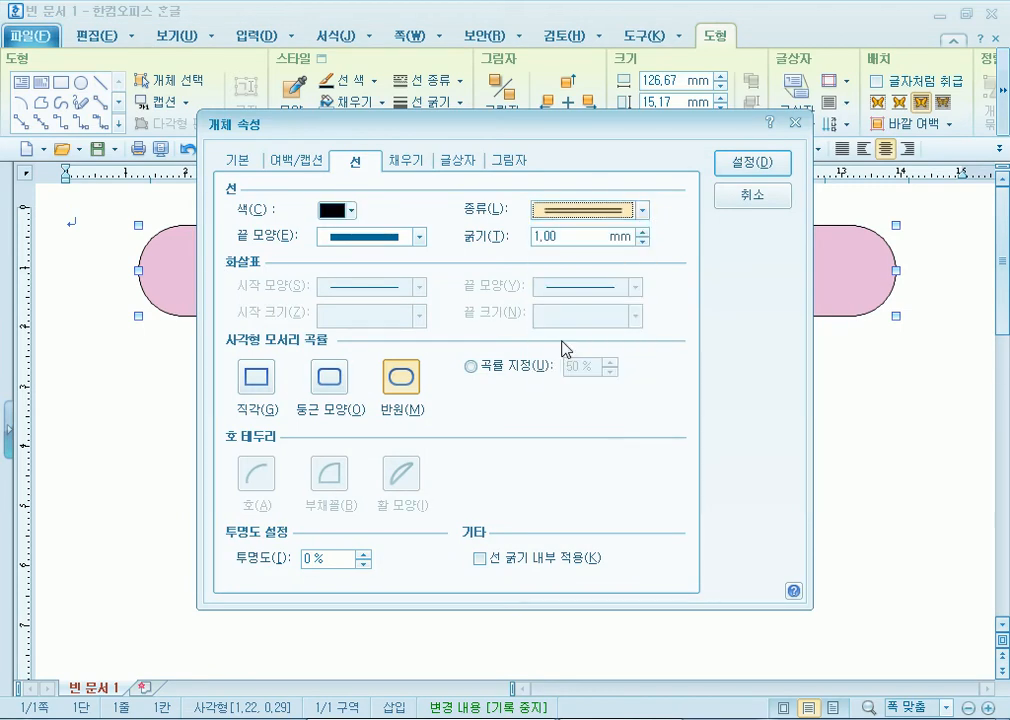
left_click(752, 168)
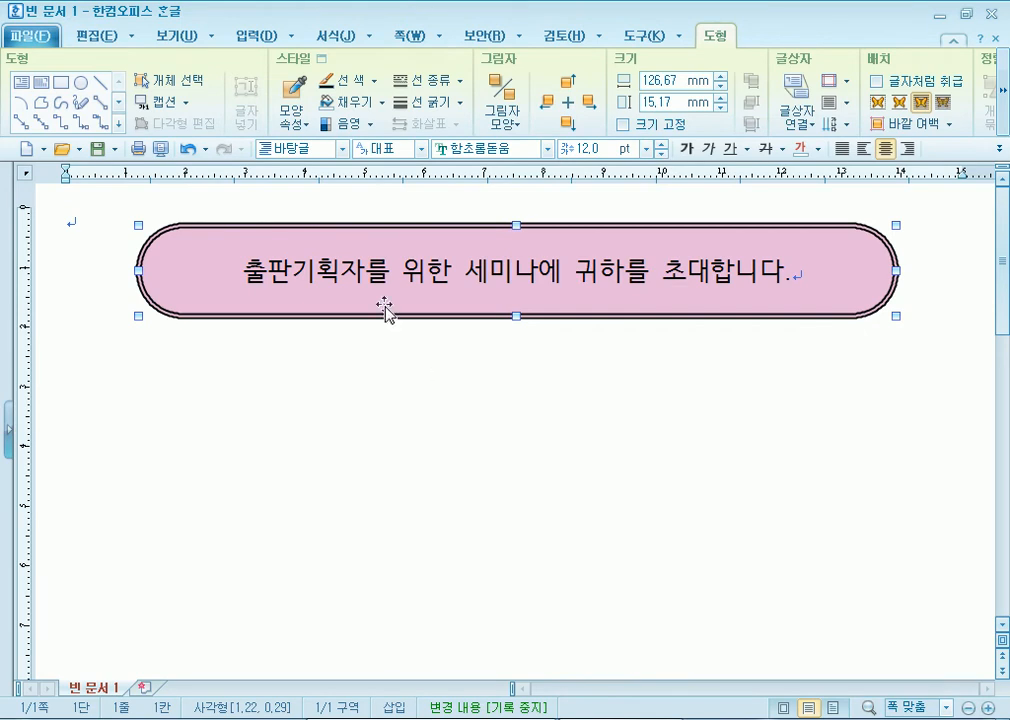
Step: Change the banner's outline colour to red from the 오피스 colour theme
double_click(248, 236)
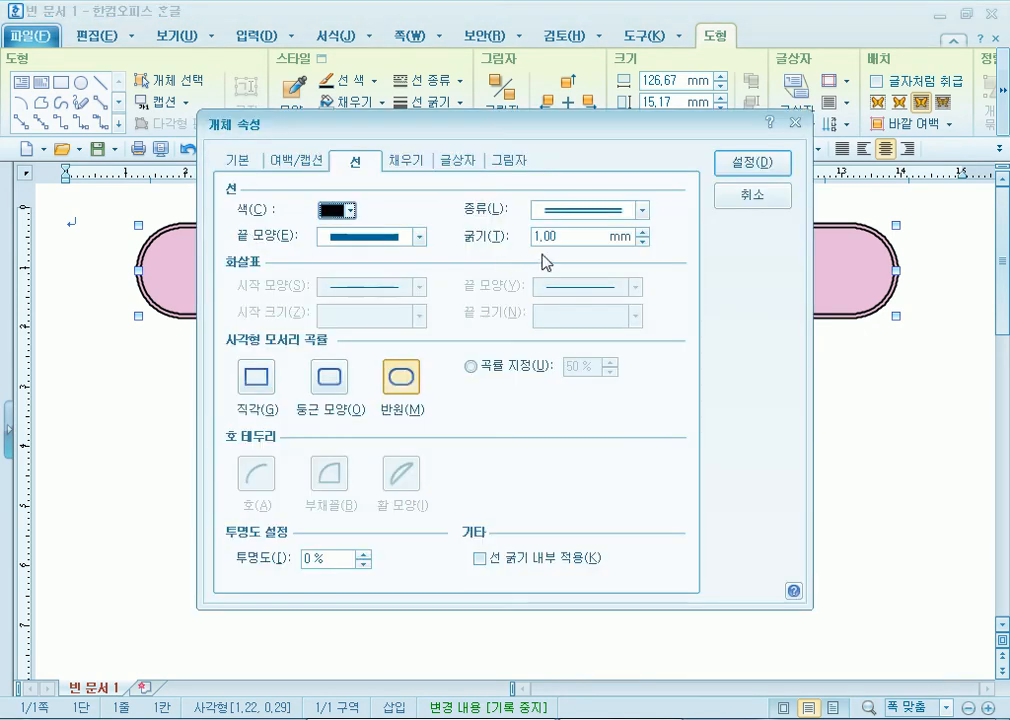
left_click(340, 210)
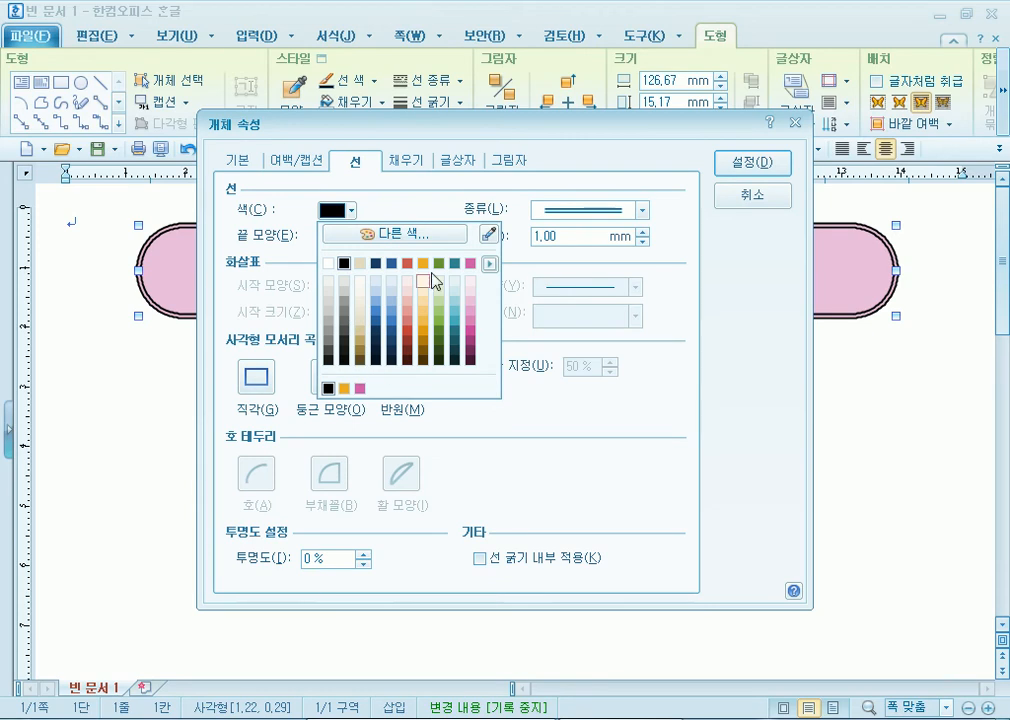
left_click(489, 264)
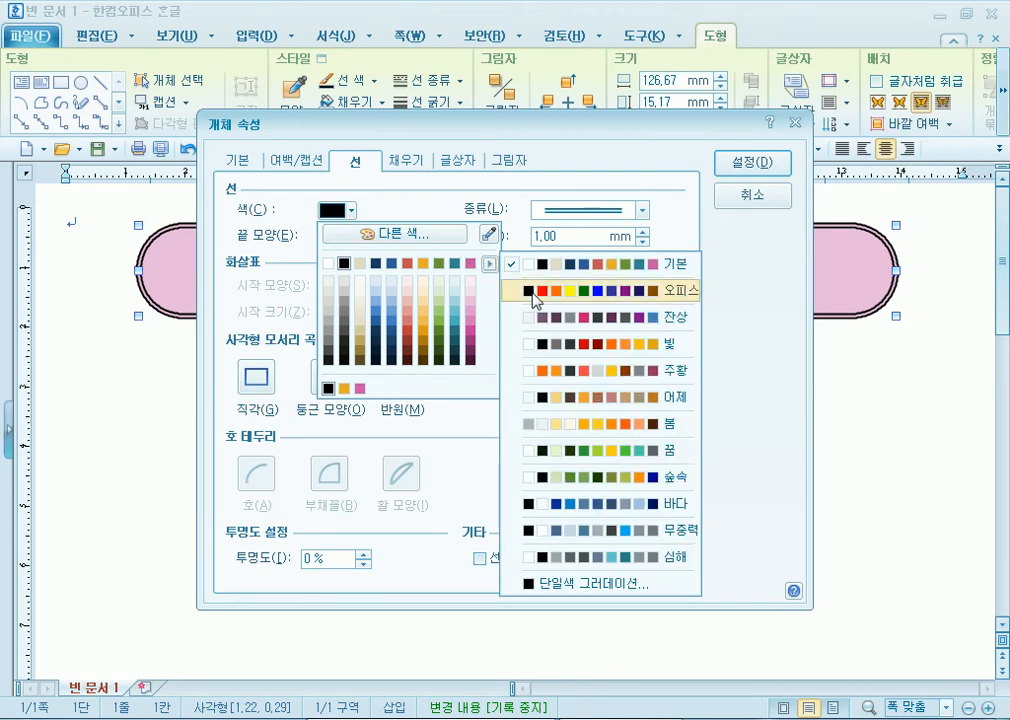
left_click(640, 291)
left_click(349, 267)
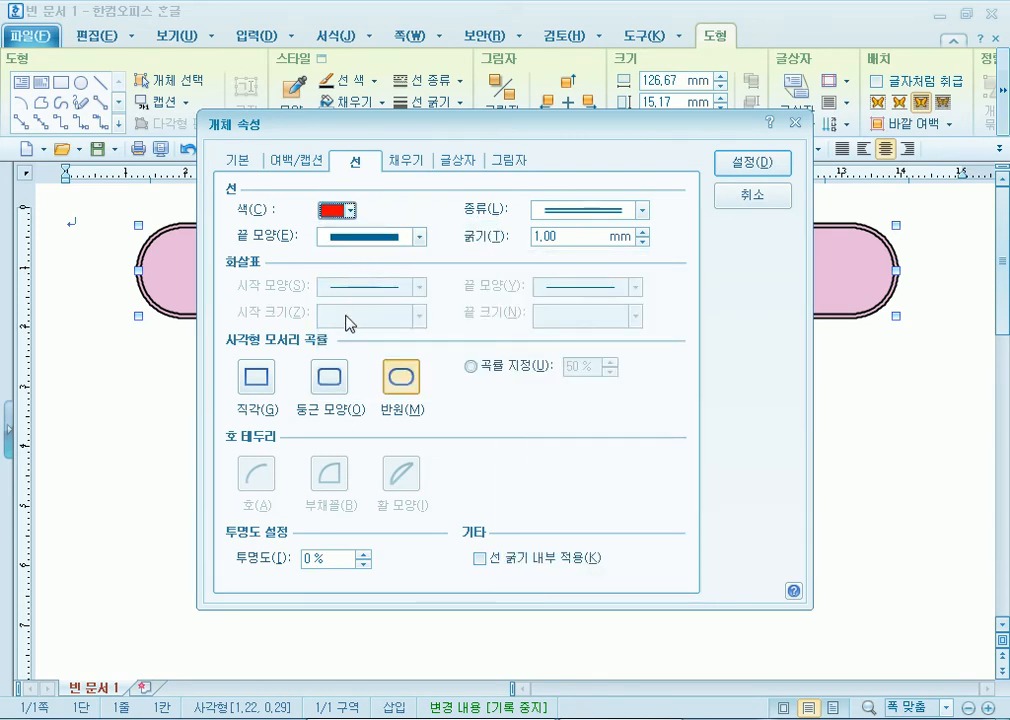
left_click(755, 166)
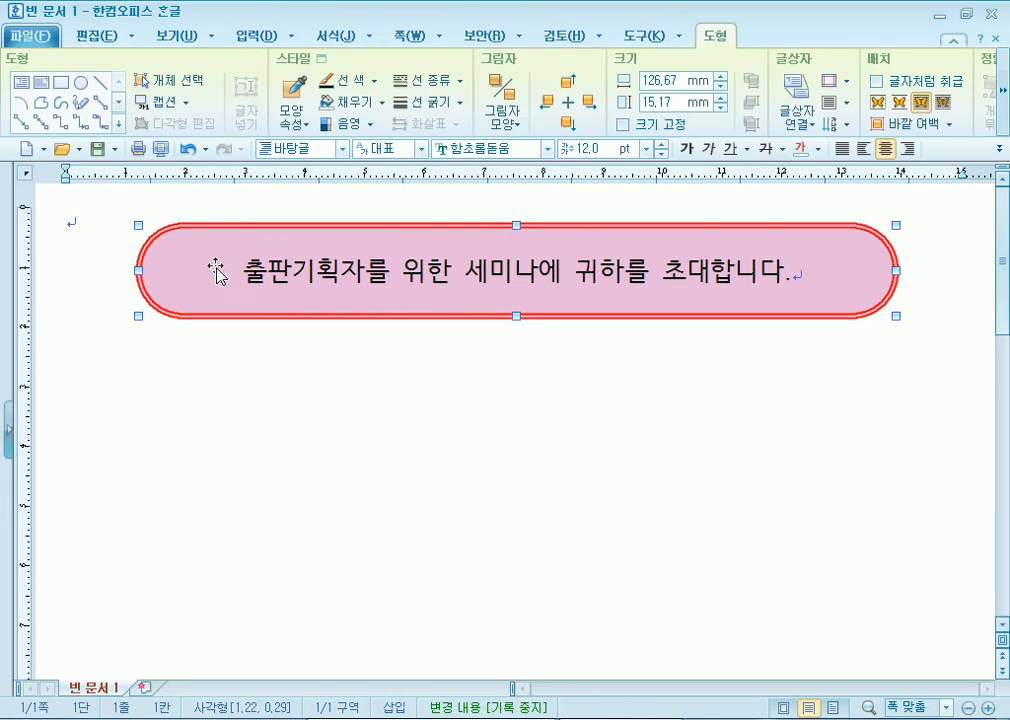
Step: Change the banner's fill colour to light blue in its object properties
double_click(226, 232)
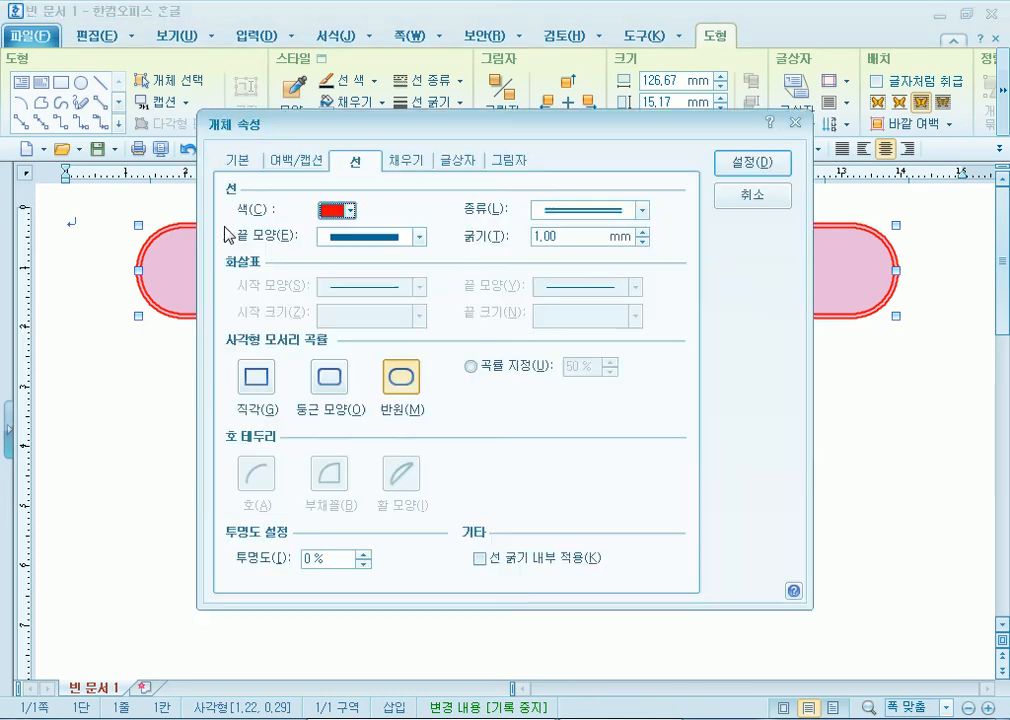
left_click(420, 163)
left_click(344, 257)
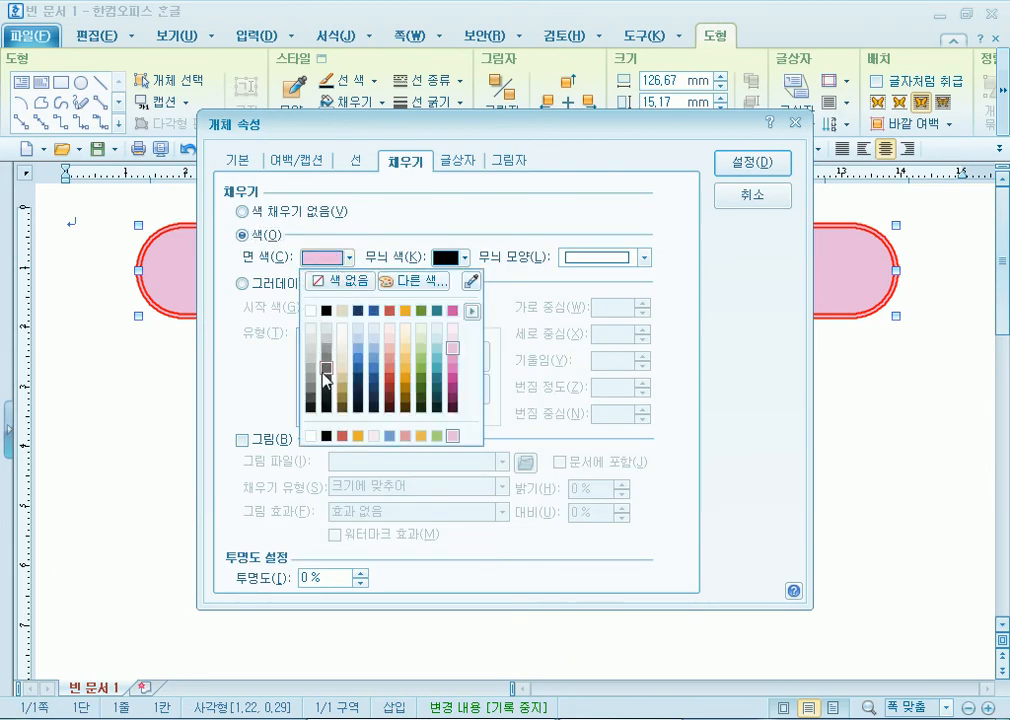
left_click(374, 339)
left_click(744, 166)
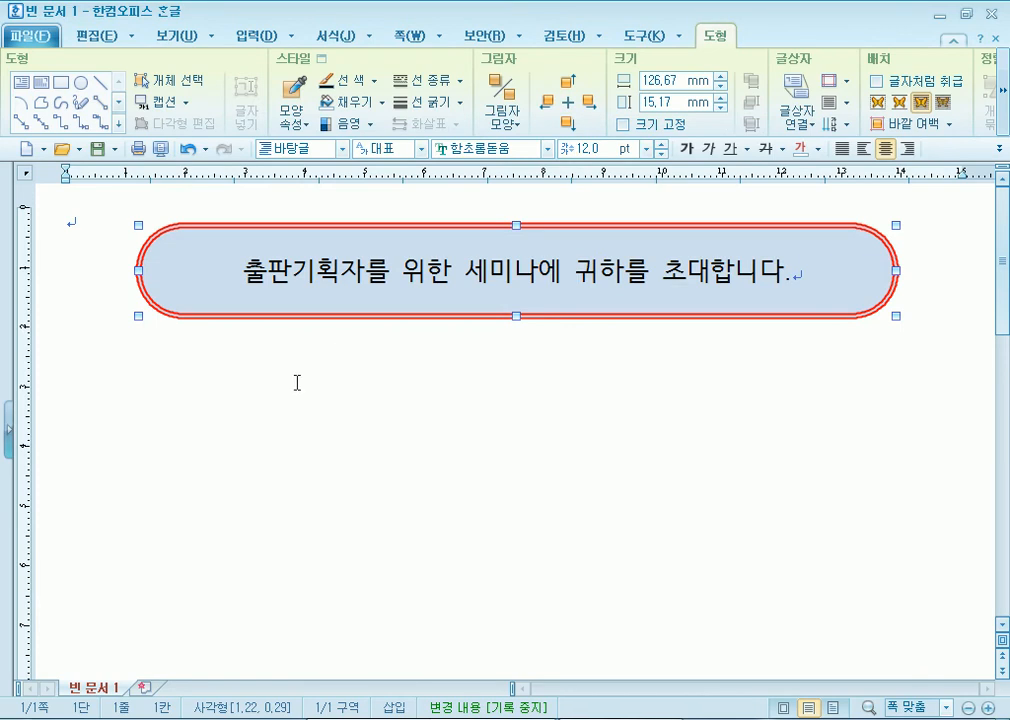
Step: Draw a text box about 119 mm wide and 31 mm high below the banner
left_click(297, 383)
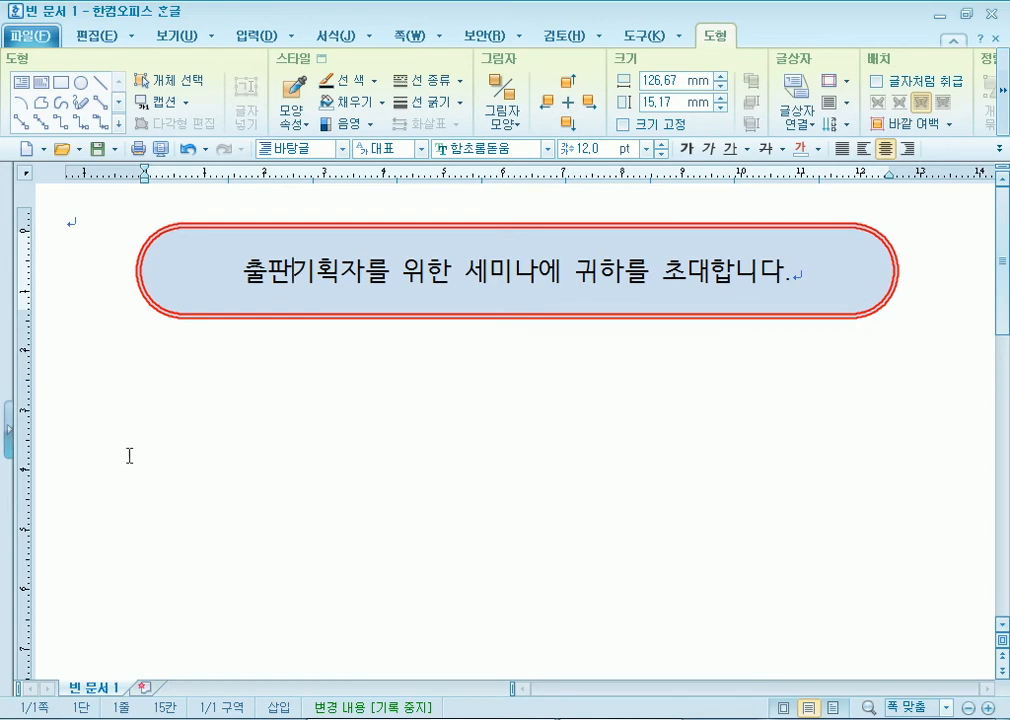
left_click(22, 84)
left_click_drag(149, 350, 860, 536)
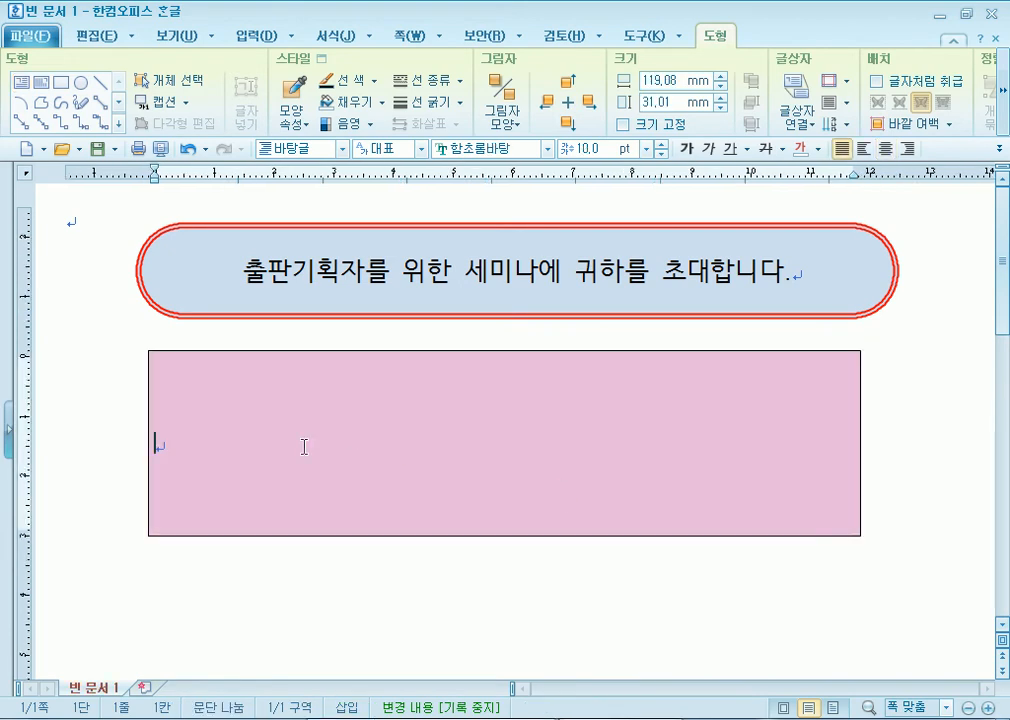
Step: Enter 도서출판 성안당 as the first line of the new text box
type("덧")
key("BackSpace")
key("BackSpace")
key("BackSpace")
type("도섳")
type("출판 성안")
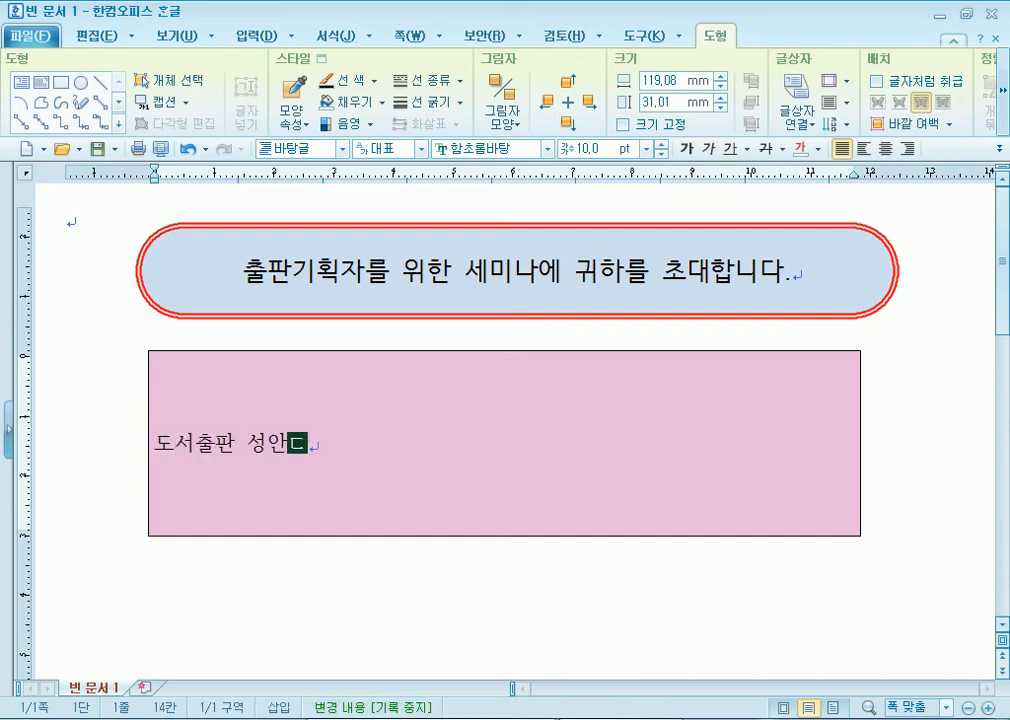
type("당")
key("Return")
Step: Add a second line to the text box that starts with "위치 :" and gives the venue's address
type("위치 :rui")
key("BackSpace")
key("BackSpace")
key("BackSpace")
type("rud")
key("BackSpace")
key("BackSpace")
key("BackSpace")
type("경기도 파주시 교하읍 ")
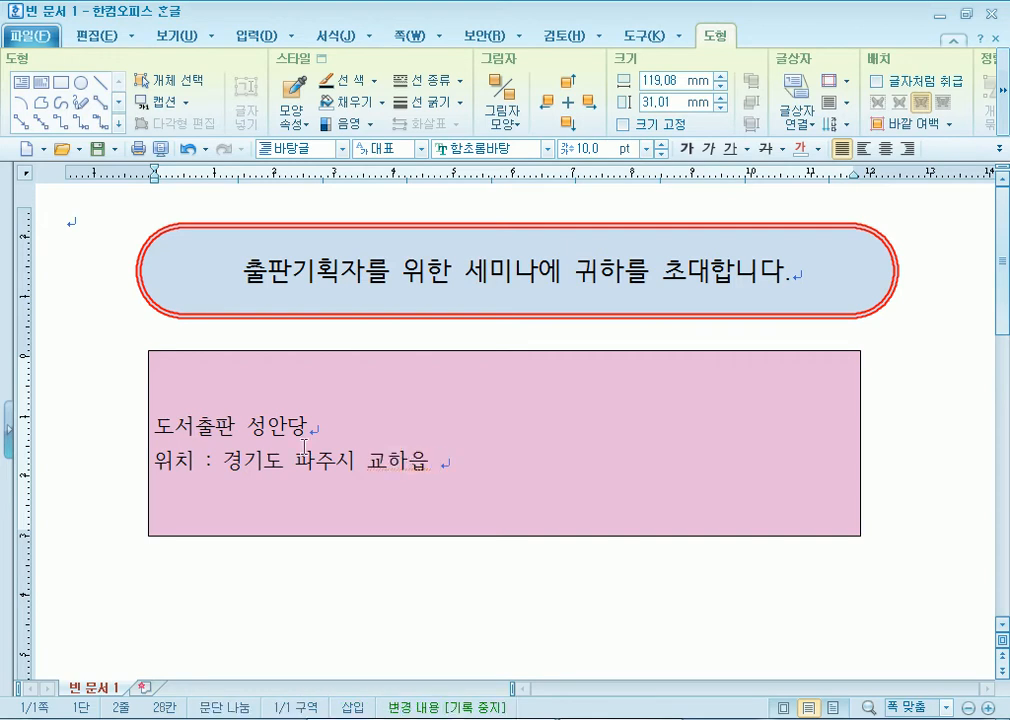
type("문발리 출판문화닷")
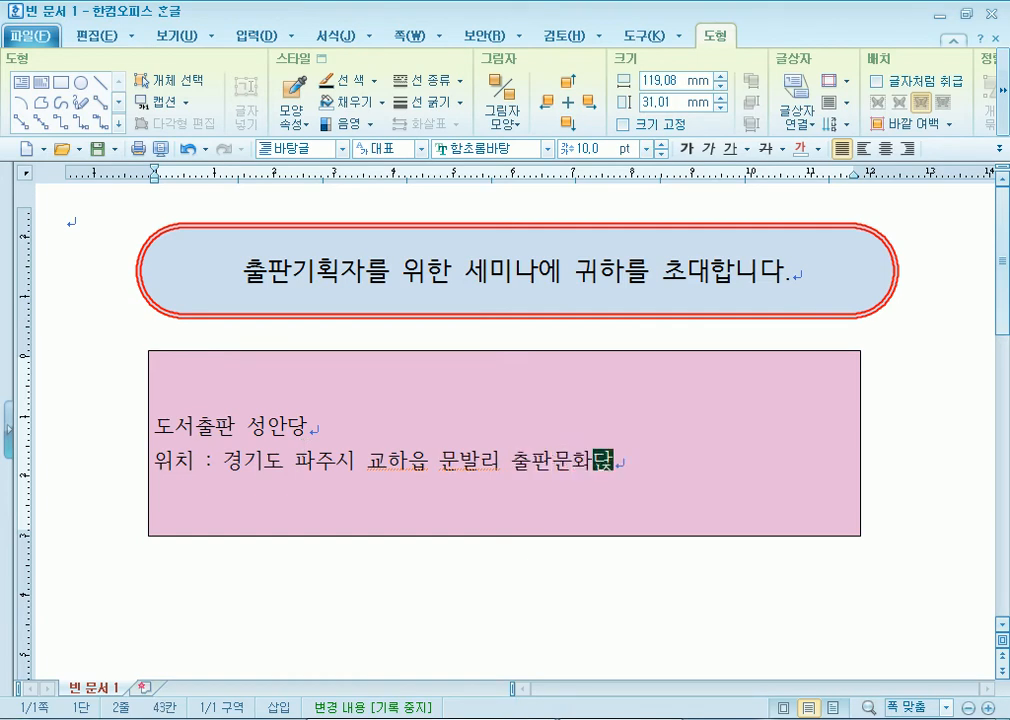
key("BackSpace")
type("단자")
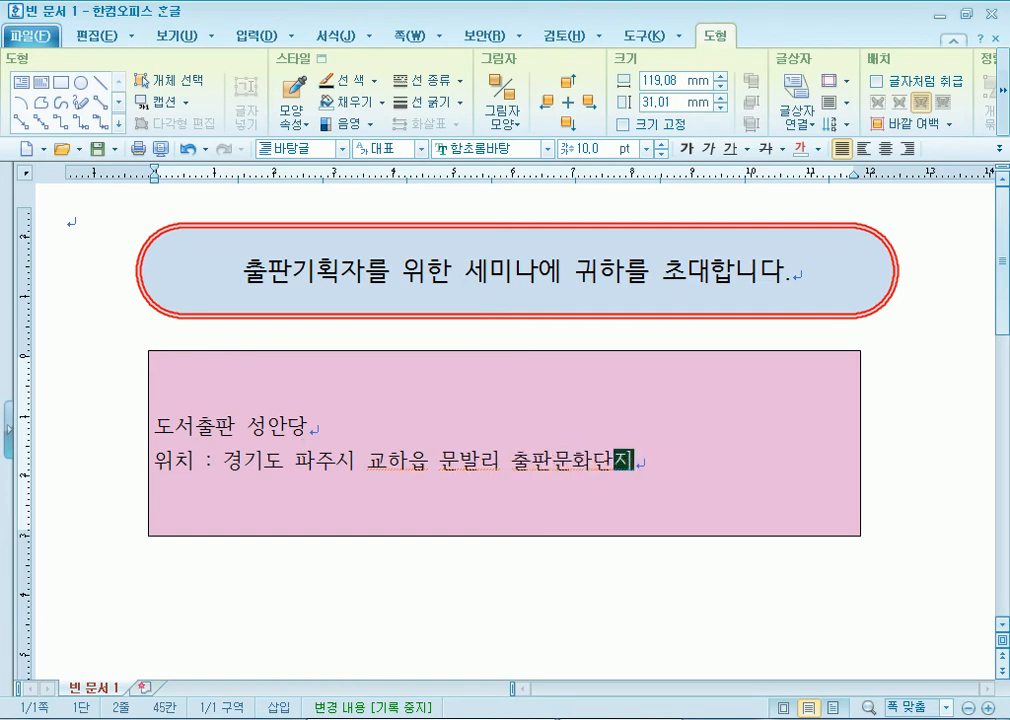
Step: Add a third line reading "일시 : 6월 30일 13시" to the text box
key("Return")
type("이ㄹ시 :")
type("6월 30일")
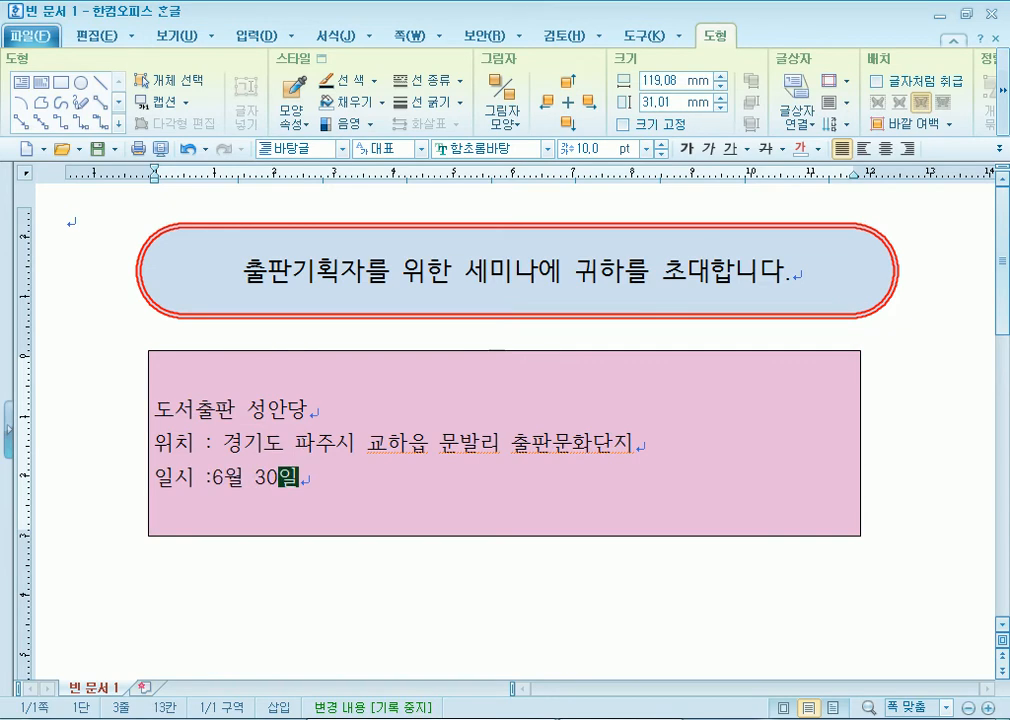
key("Home")
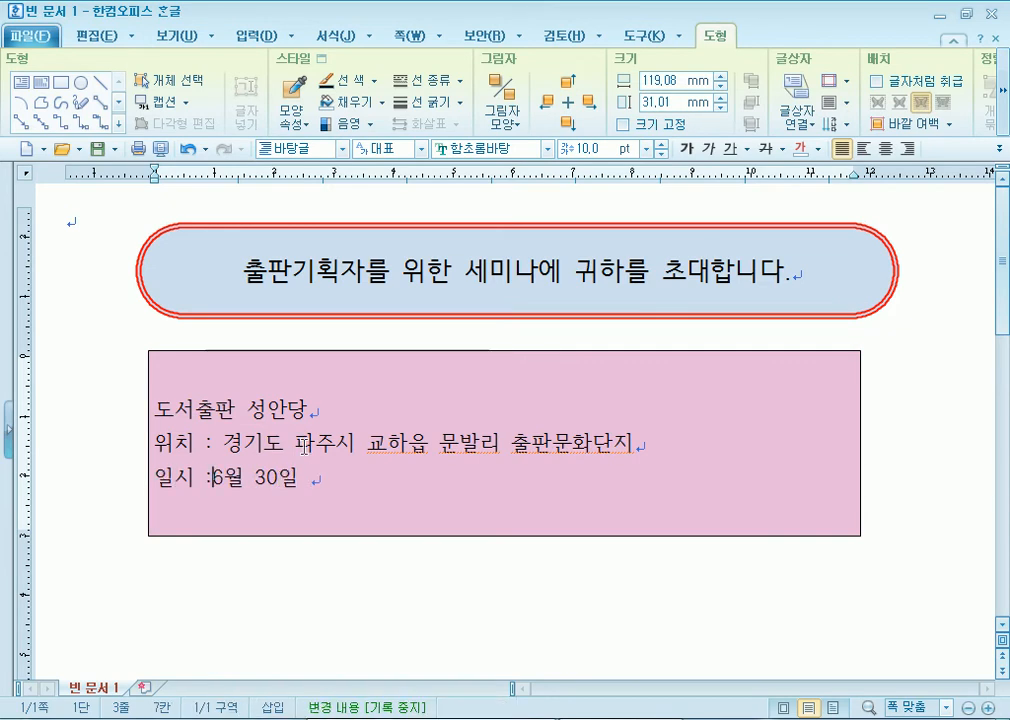
key("End")
type("13시")
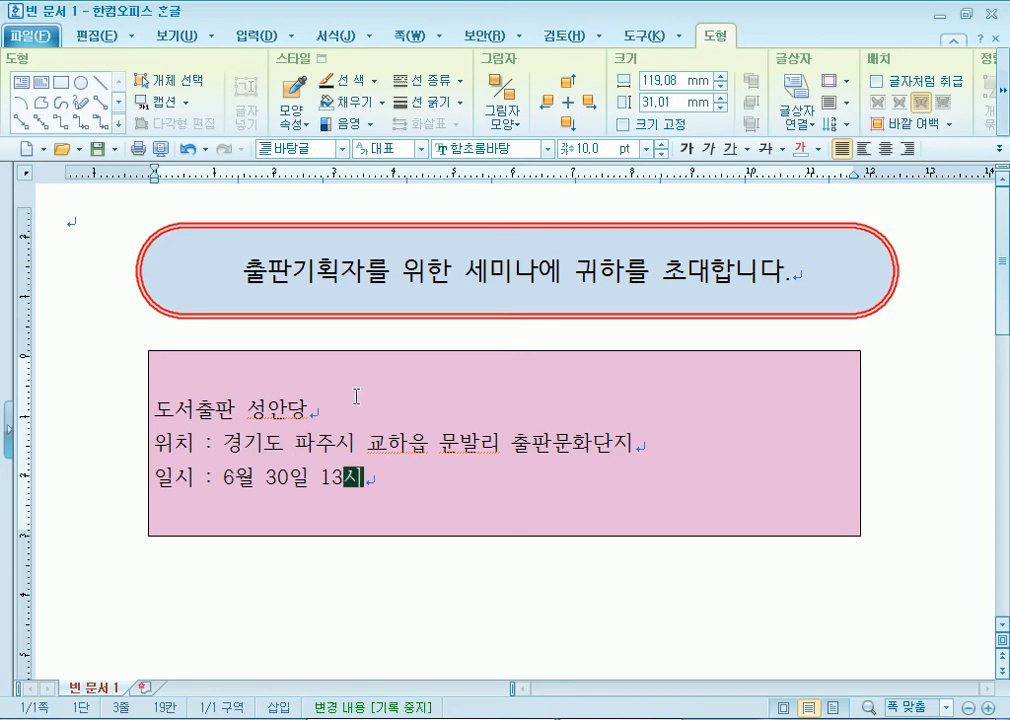
Step: Remove the fill colour of the details text box by setting its fill to 색 채우기 없음
left_click(417, 355)
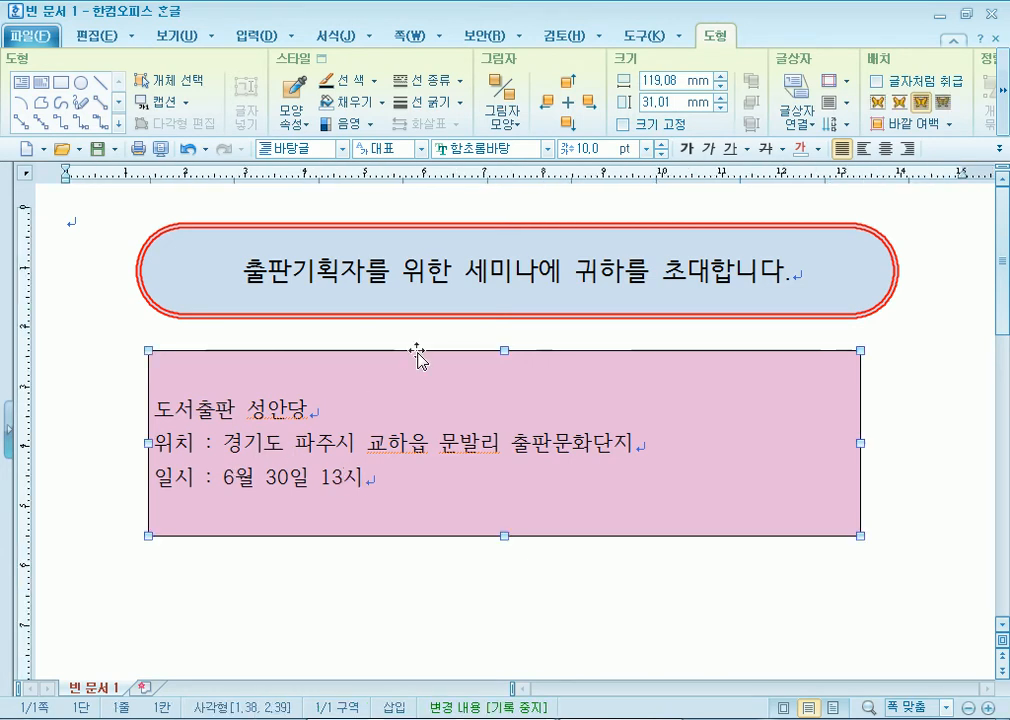
double_click(417, 355)
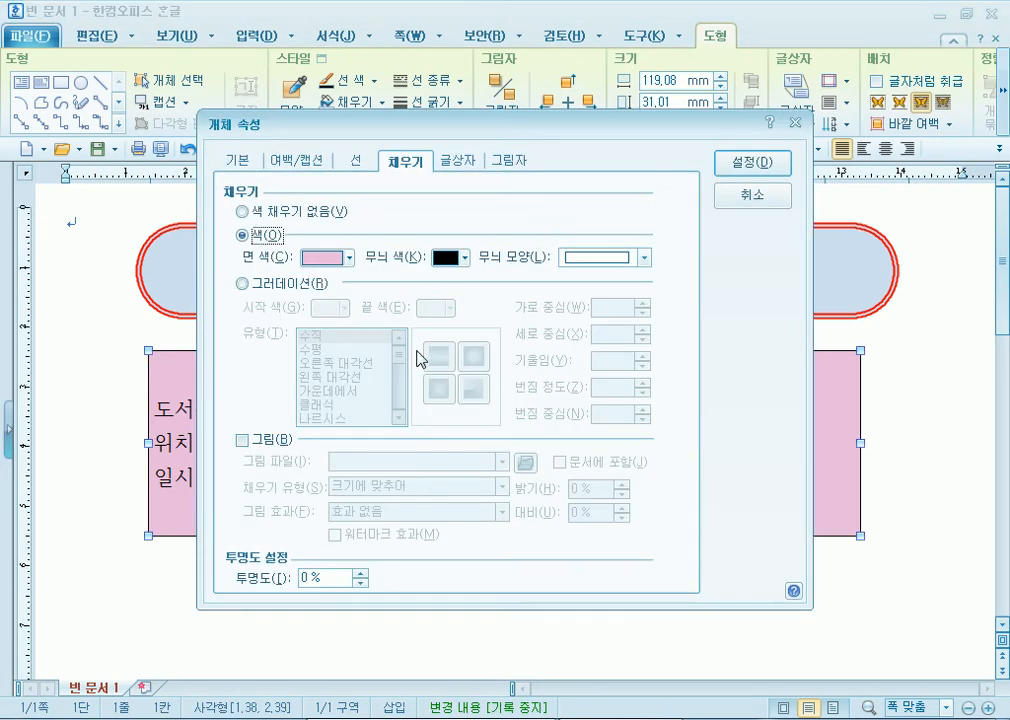
left_click(274, 213)
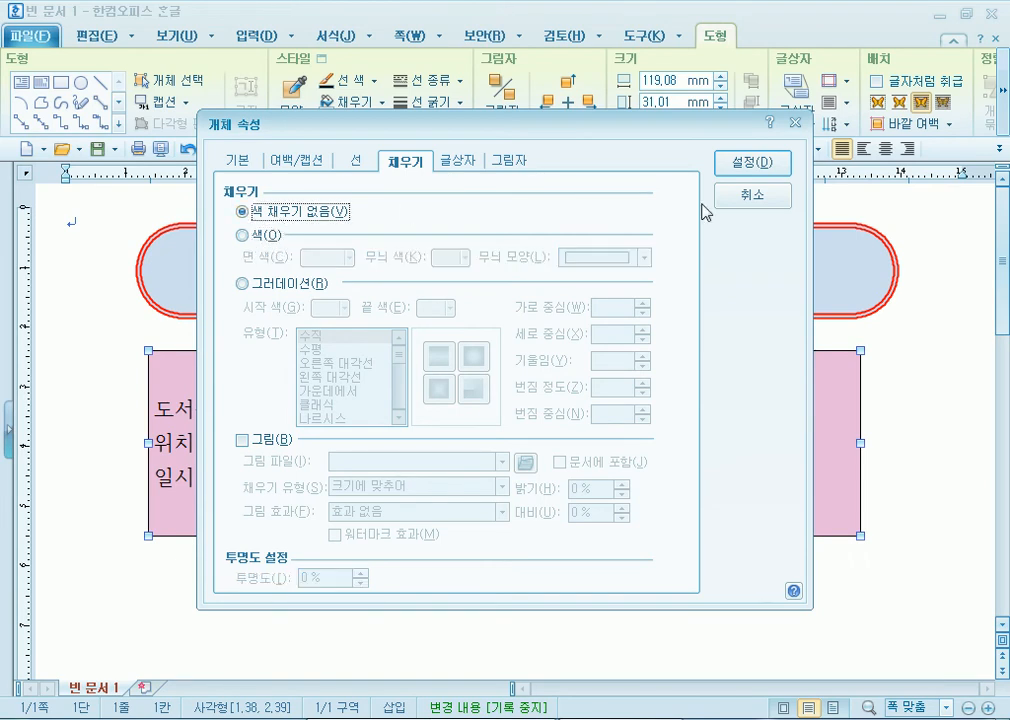
left_click(765, 165)
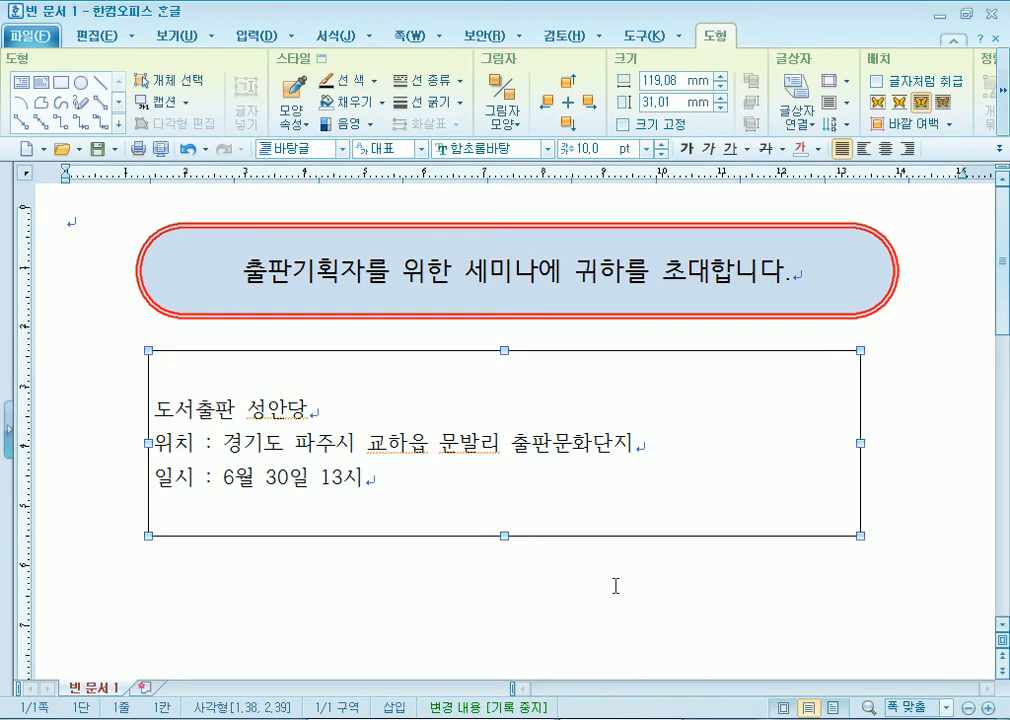
key("Escape")
scroll(430, 607, "down", 2)
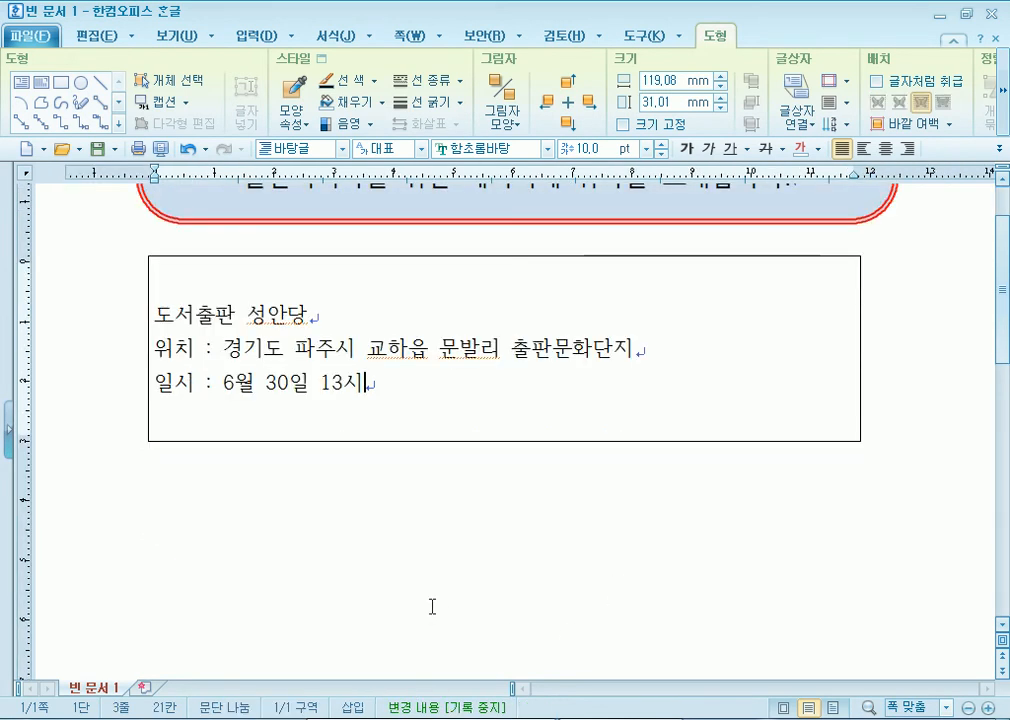
scroll(433, 605, "up", 2)
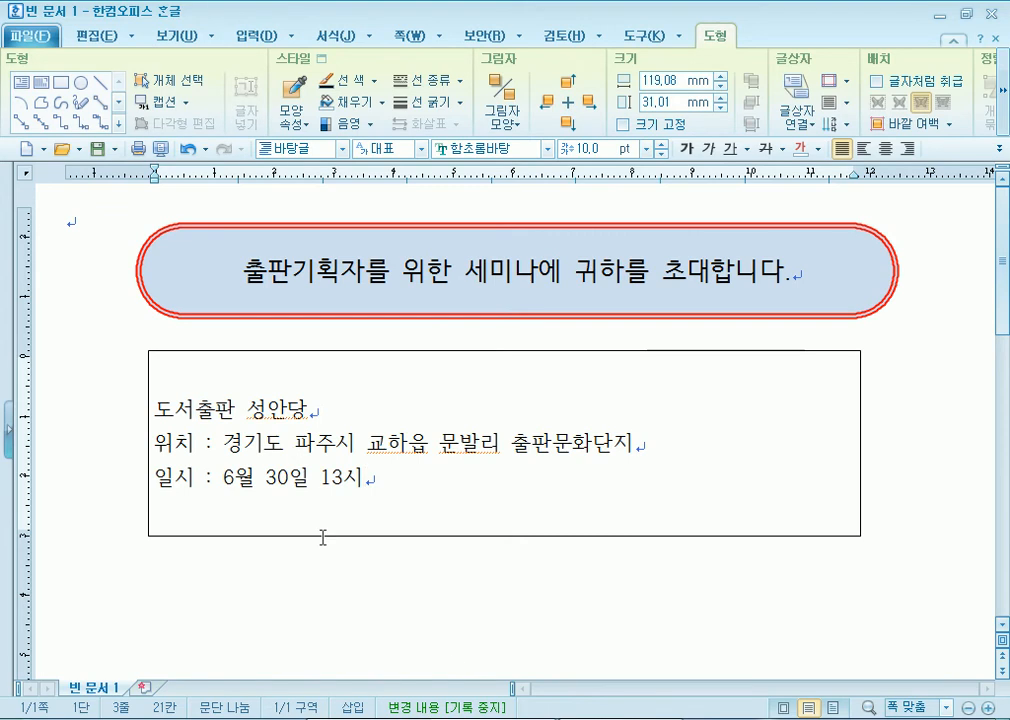
left_click(247, 38)
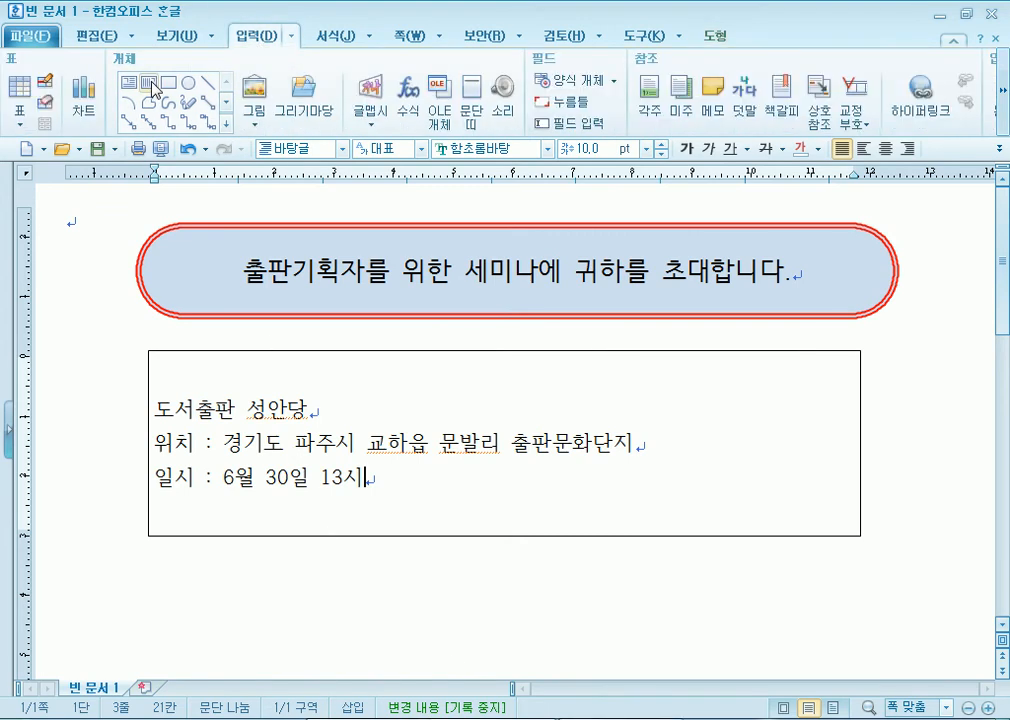
left_click(254, 92)
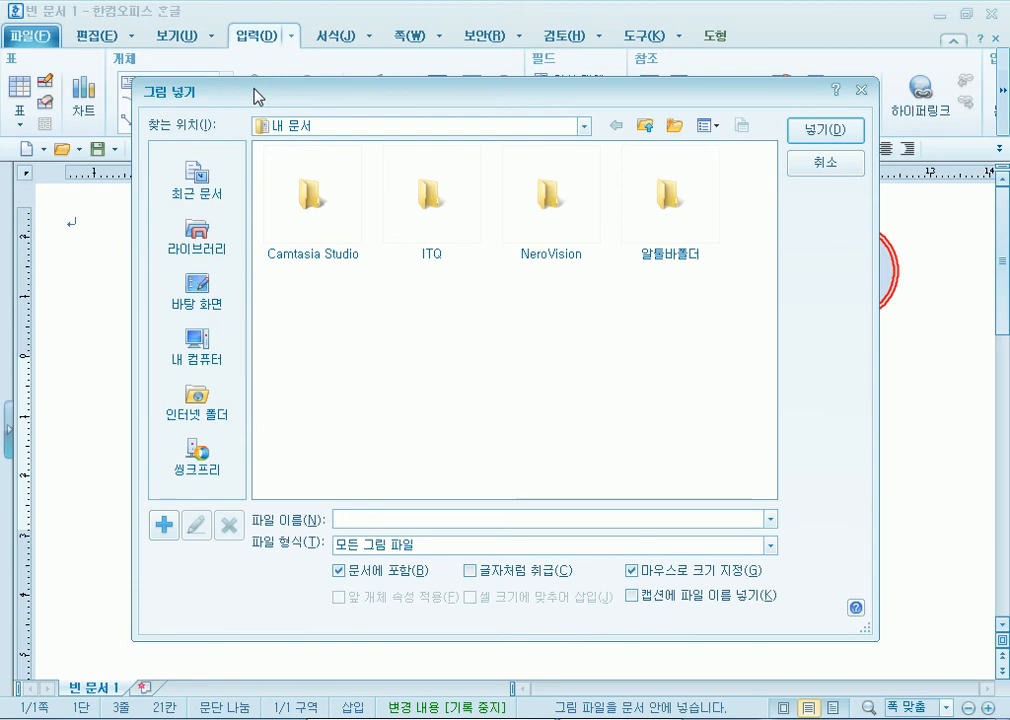
left_click(830, 165)
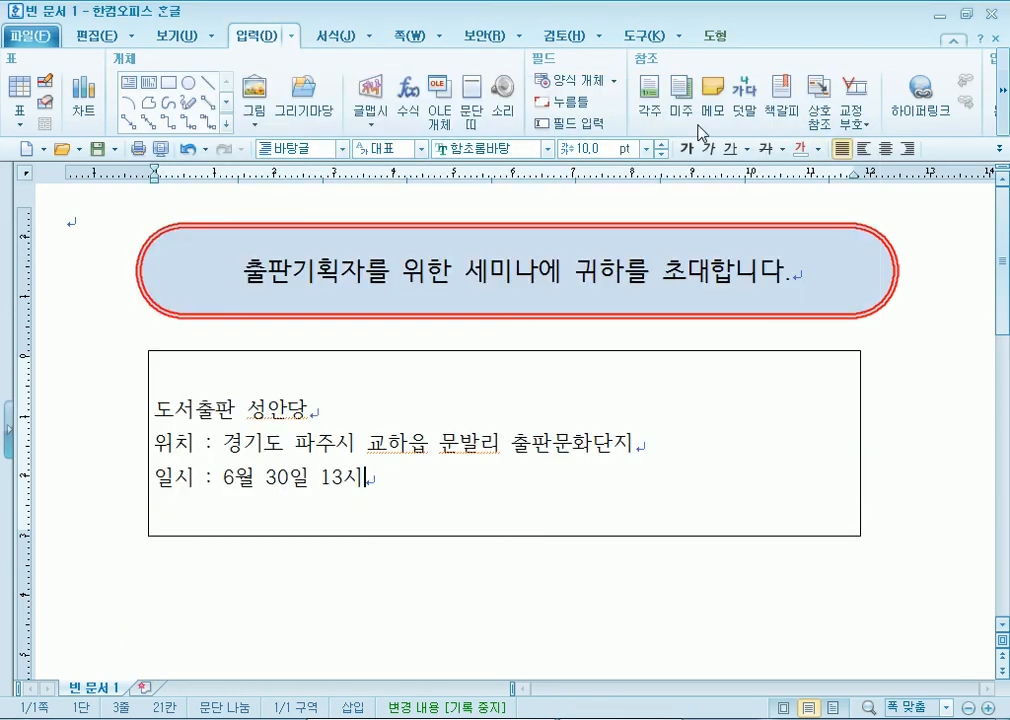
Step: Start inserting a picture and browse to the 9장 folder inside 315-5210-b on the D: drive
left_click(255, 90)
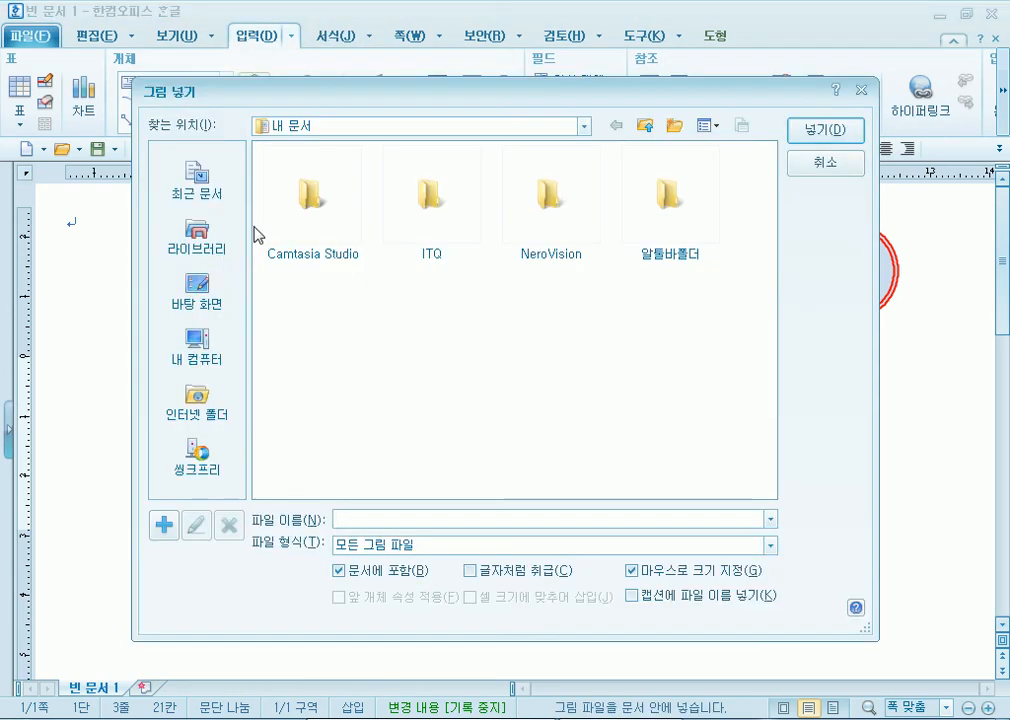
left_click(197, 345)
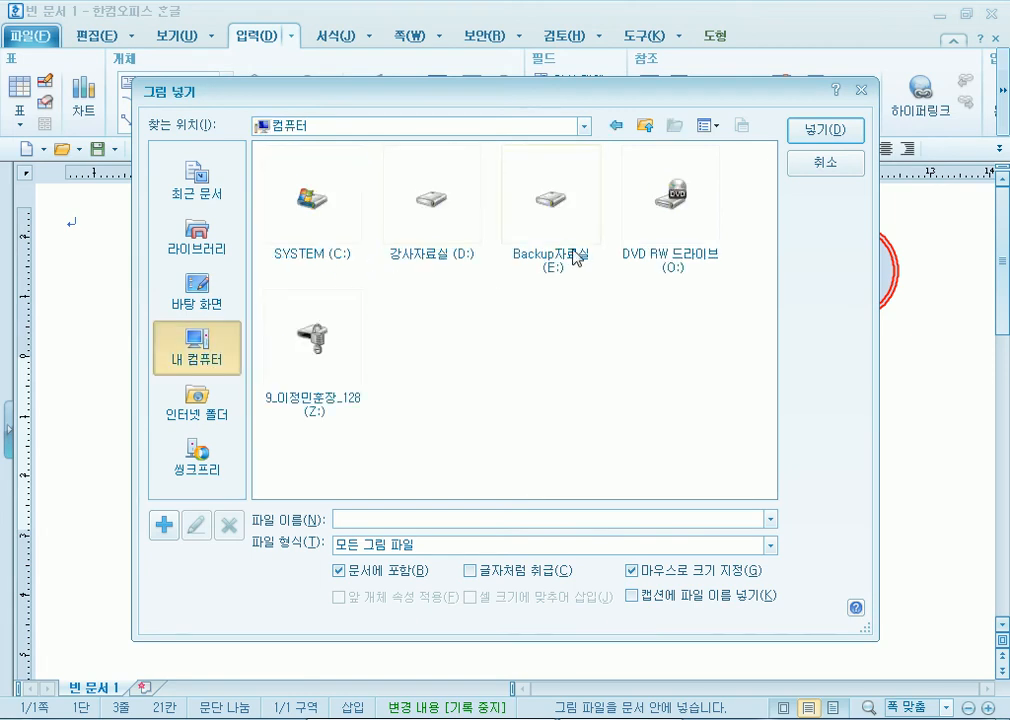
double_click(460, 215)
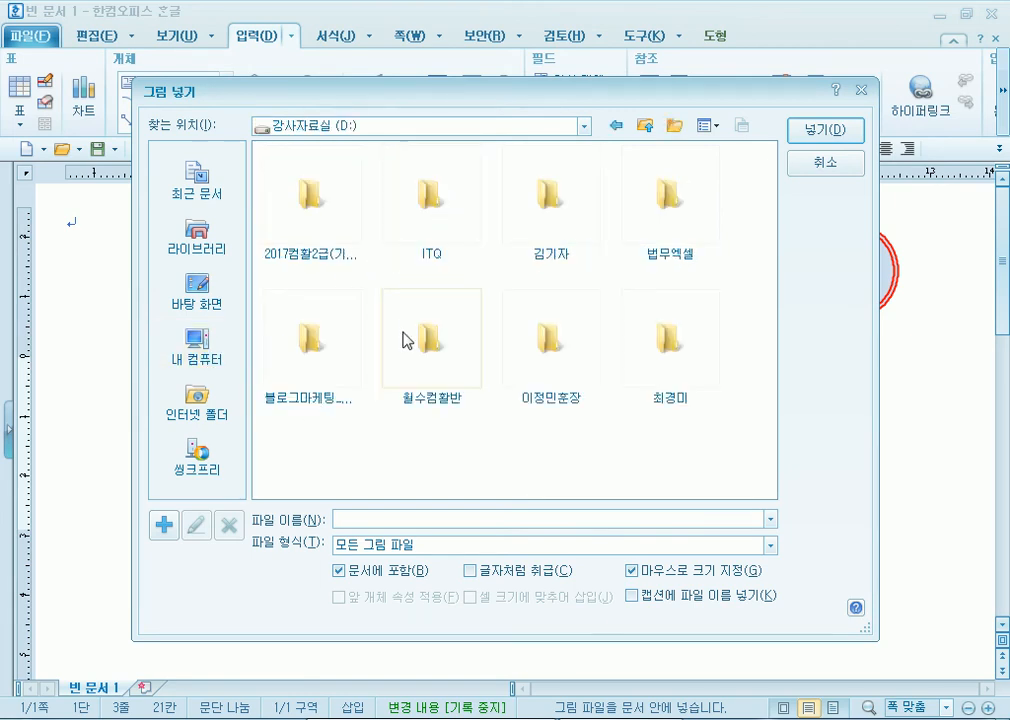
double_click(566, 338)
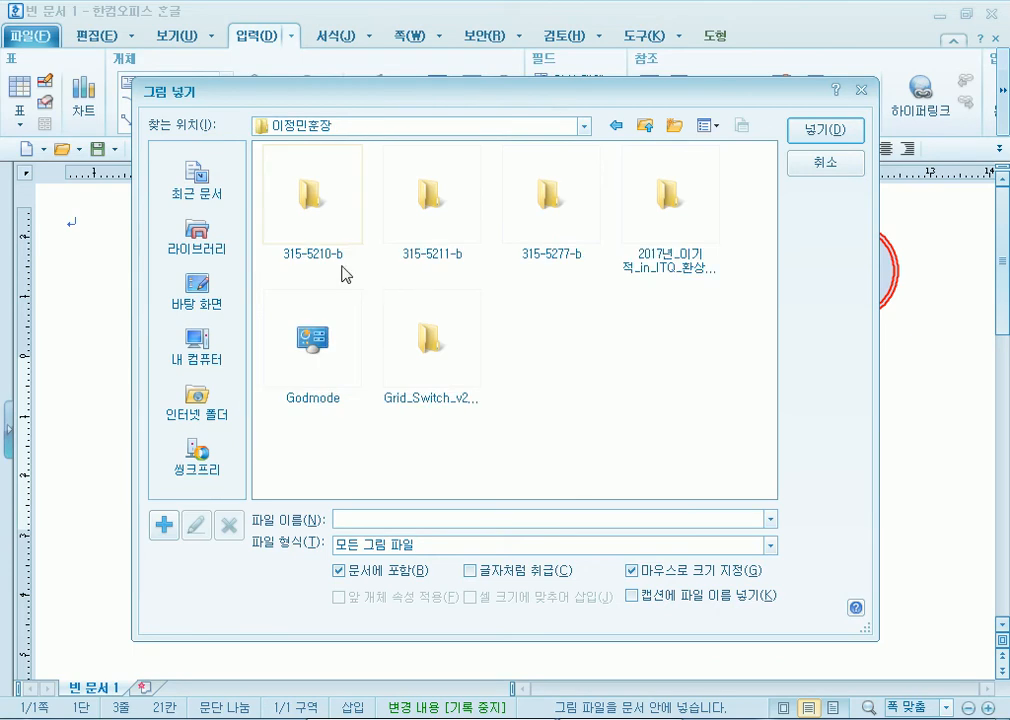
double_click(334, 216)
scroll(497, 346, "down", 3)
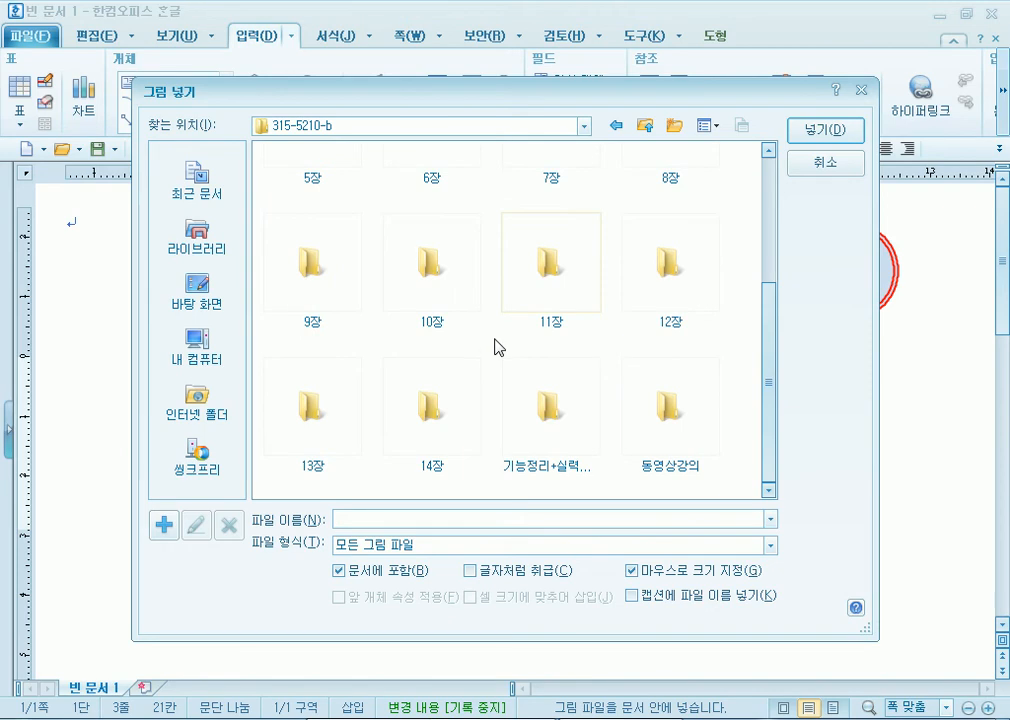
double_click(334, 291)
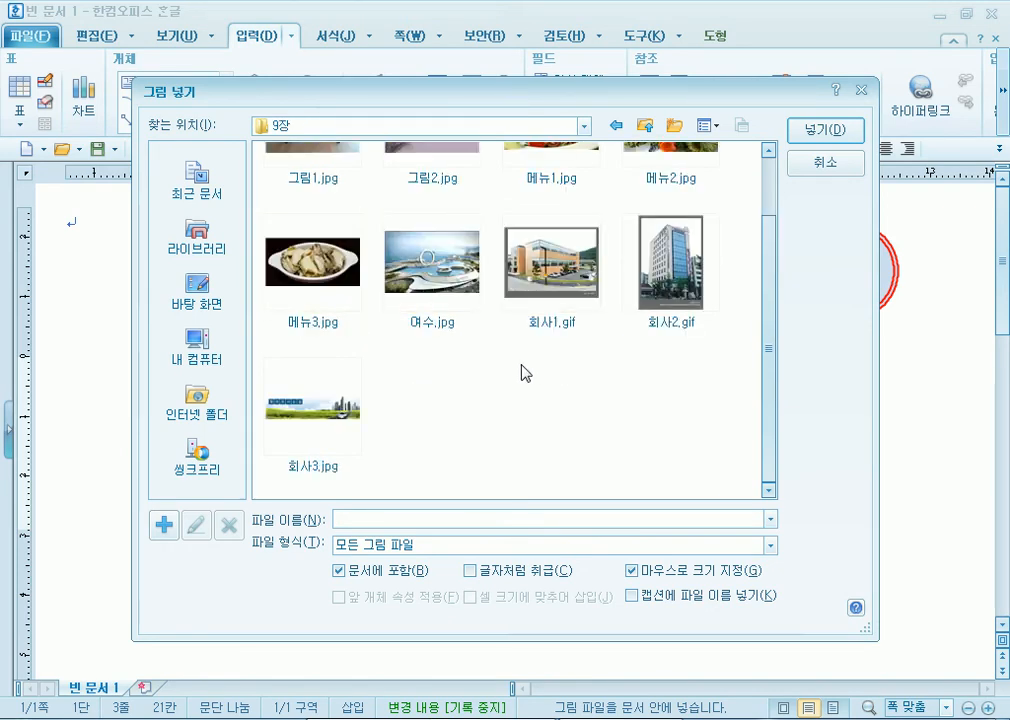
Step: Insert 회사3.jpg below the details text box, sized by hand to about 84 mm wide and 23 mm high
left_click(302, 432)
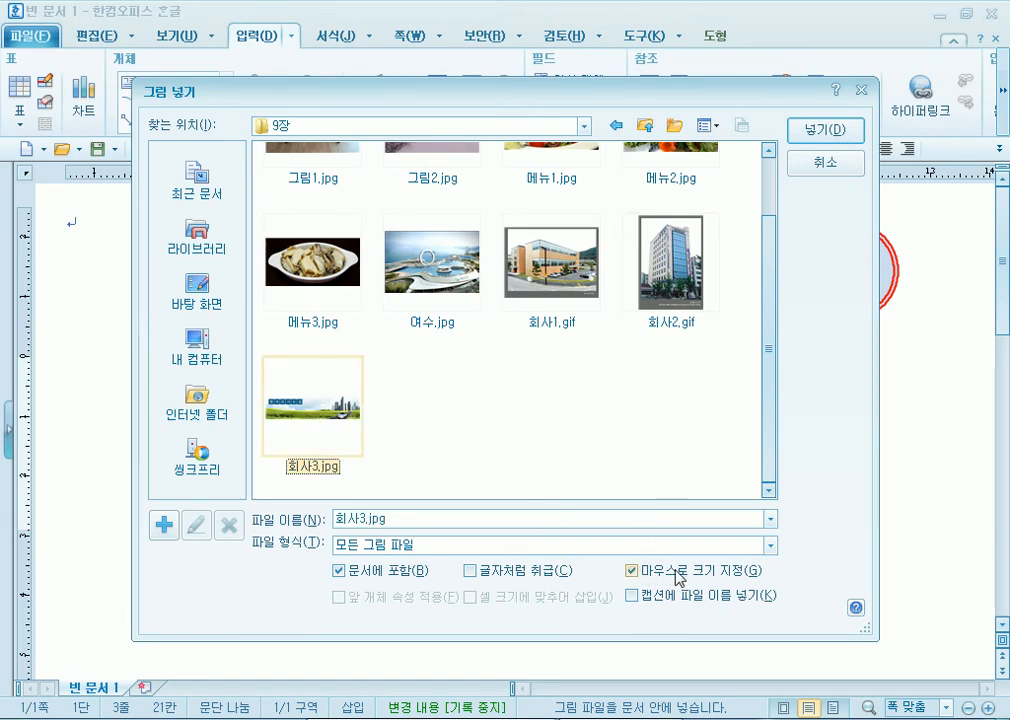
left_click(818, 133)
scroll(383, 437, "down", 2)
left_click_drag(150, 321, 649, 406)
Step: Shrink the inserted picture to about 73 × 20 mm and align it with the left edge of the text box above
left_click_drag(468, 413, 519, 412)
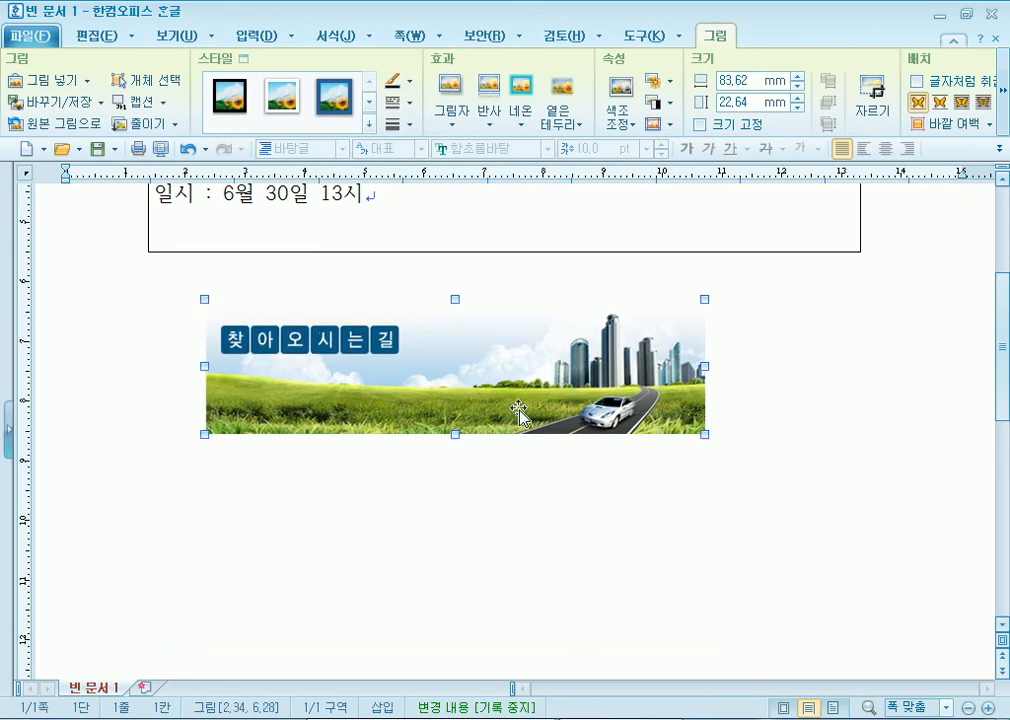
left_click(444, 507)
scroll(455, 525, "up", 1)
left_click_drag(417, 424, 367, 404)
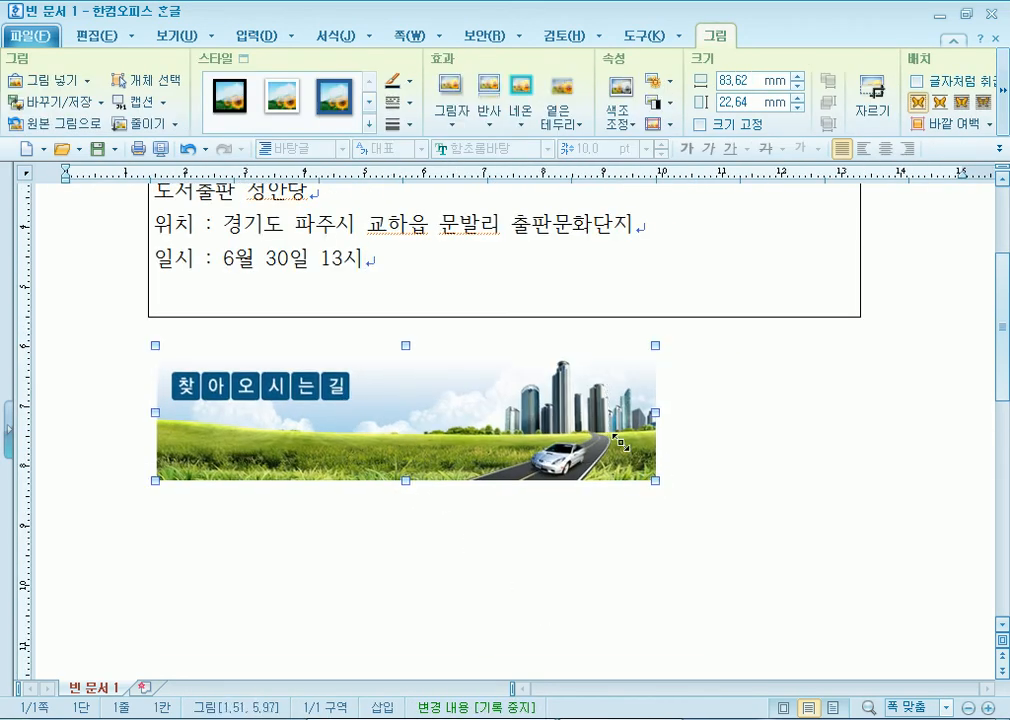
left_click_drag(654, 483, 523, 462)
key("Escape")
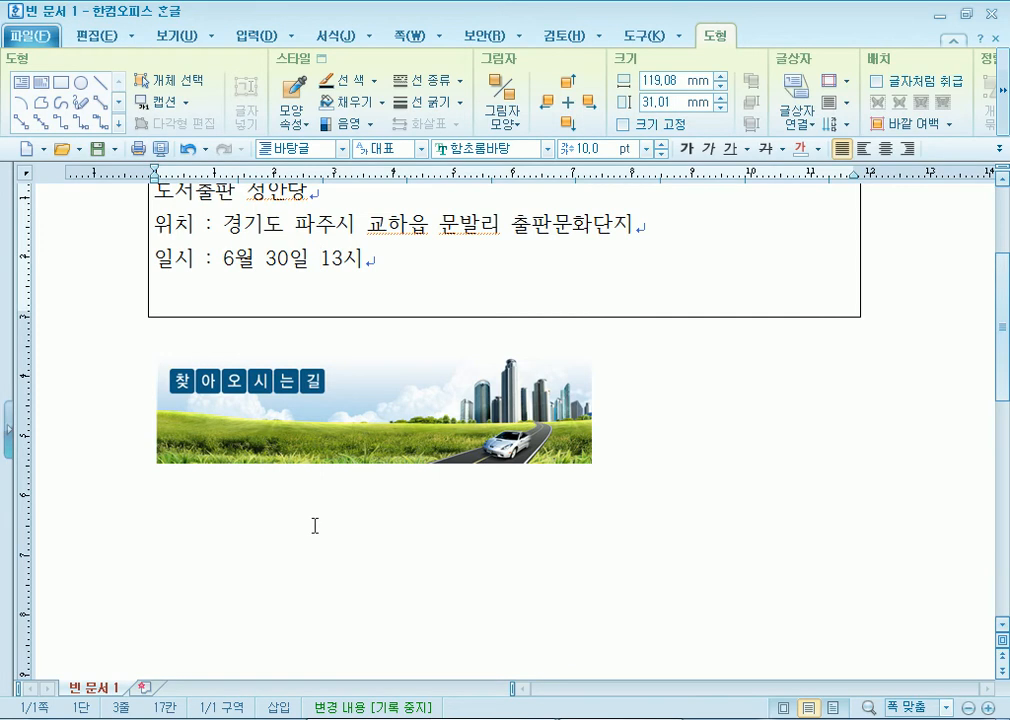
left_click_drag(375, 362, 386, 356)
left_click_drag(473, 440, 453, 440)
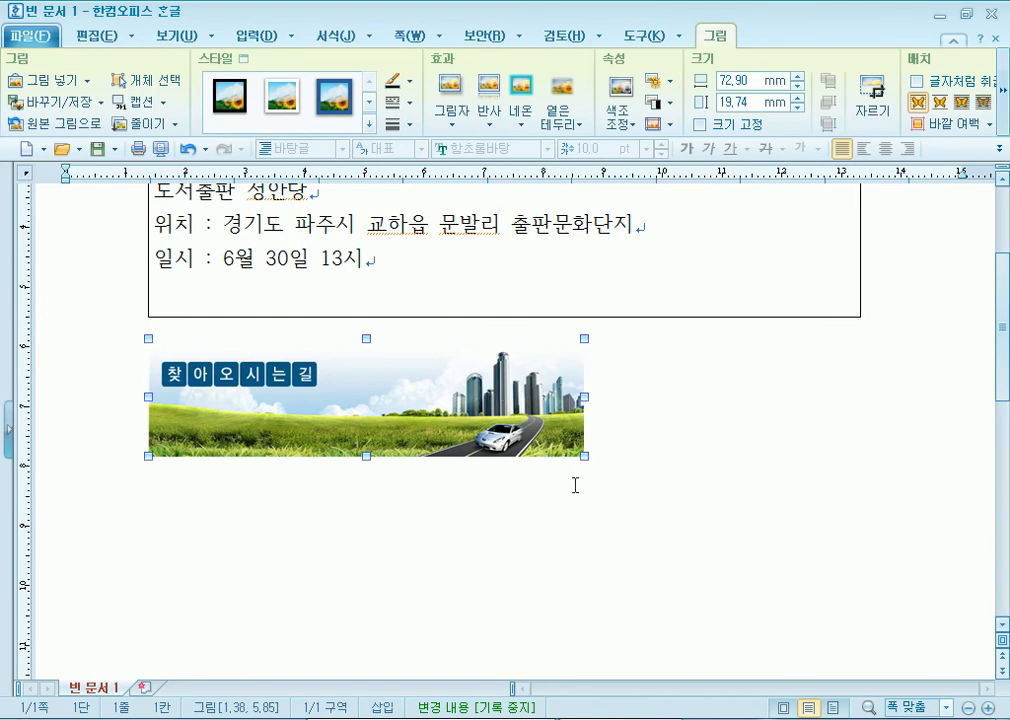
left_click(490, 500)
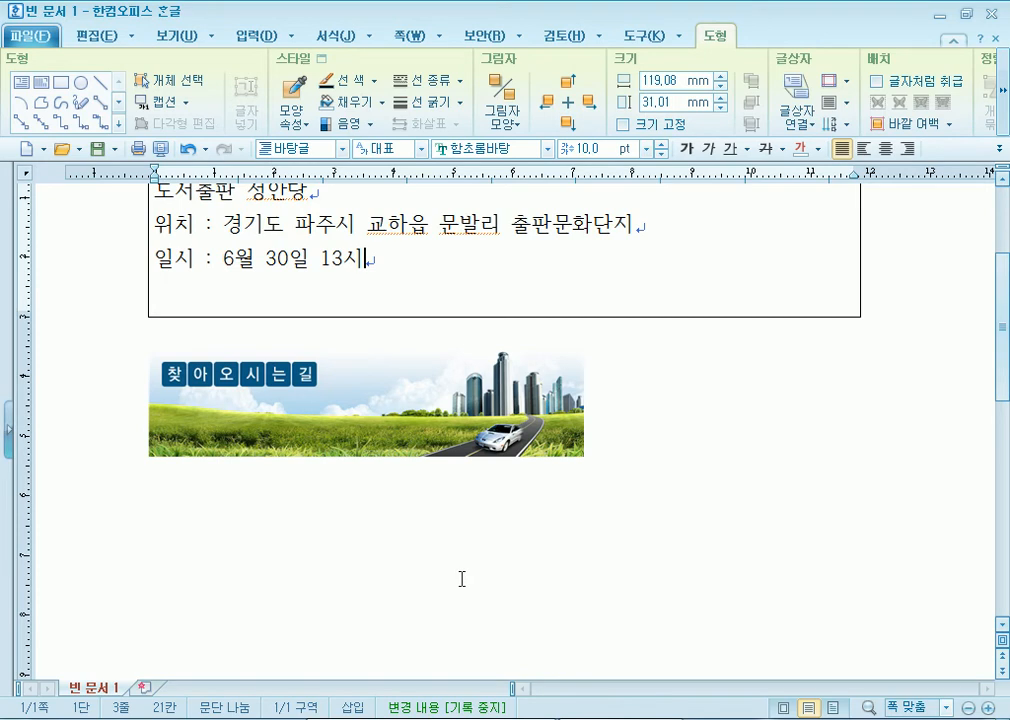
Step: Replace the picture with a new insertion of 회사3.jpg about 81 mm wide below the text box, with 문서에 포함 turned off
left_click(313, 420)
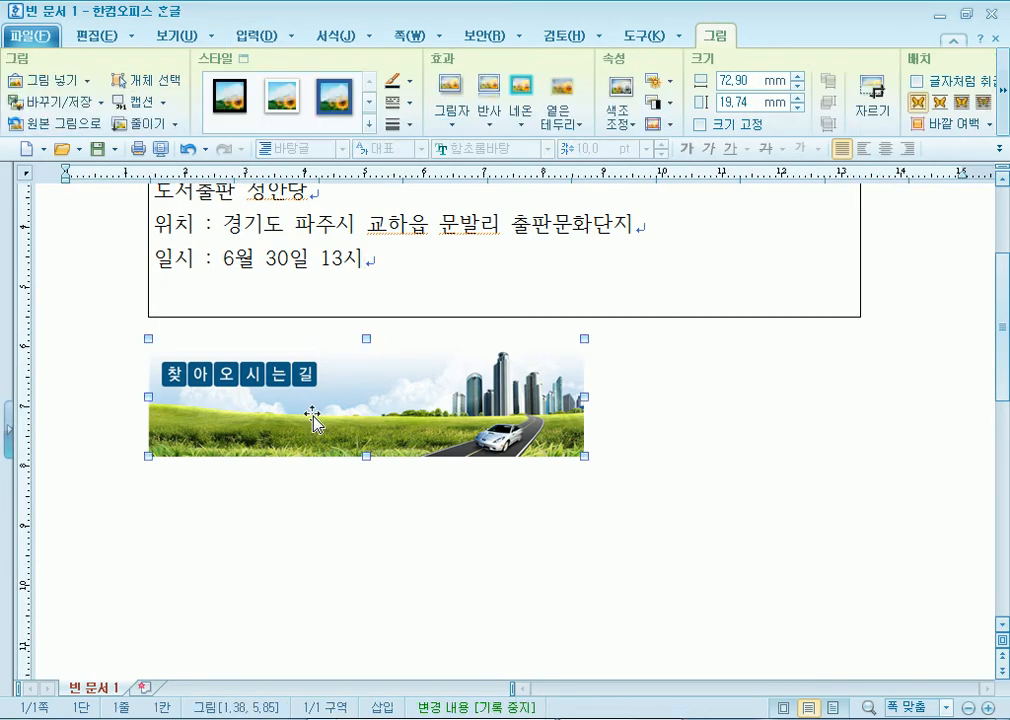
key("Delete")
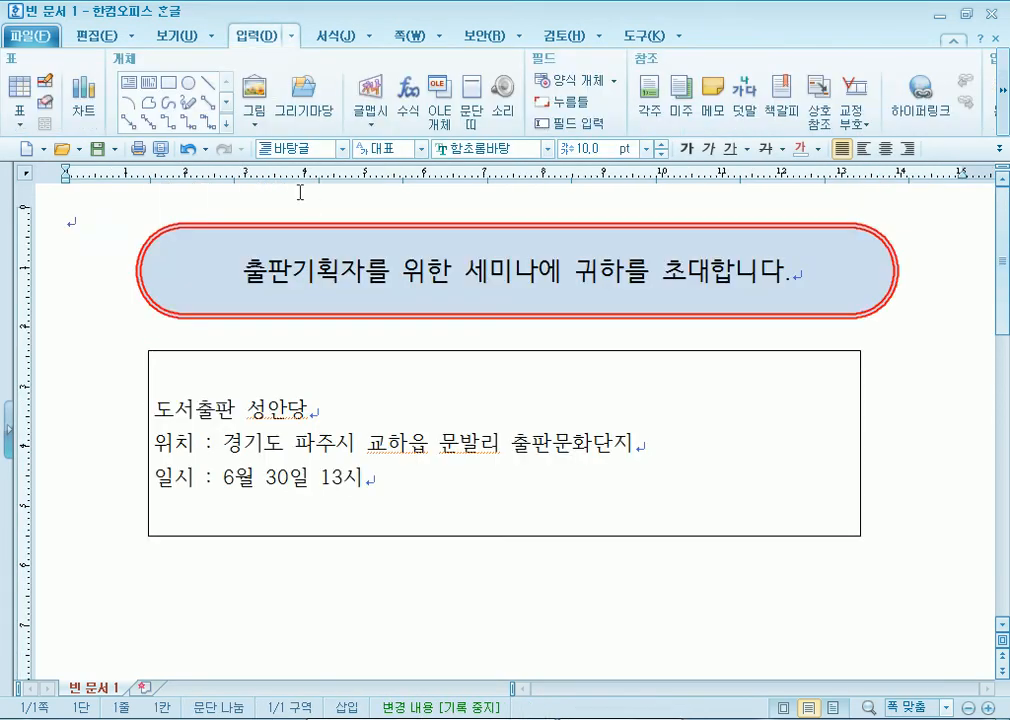
left_click(256, 92)
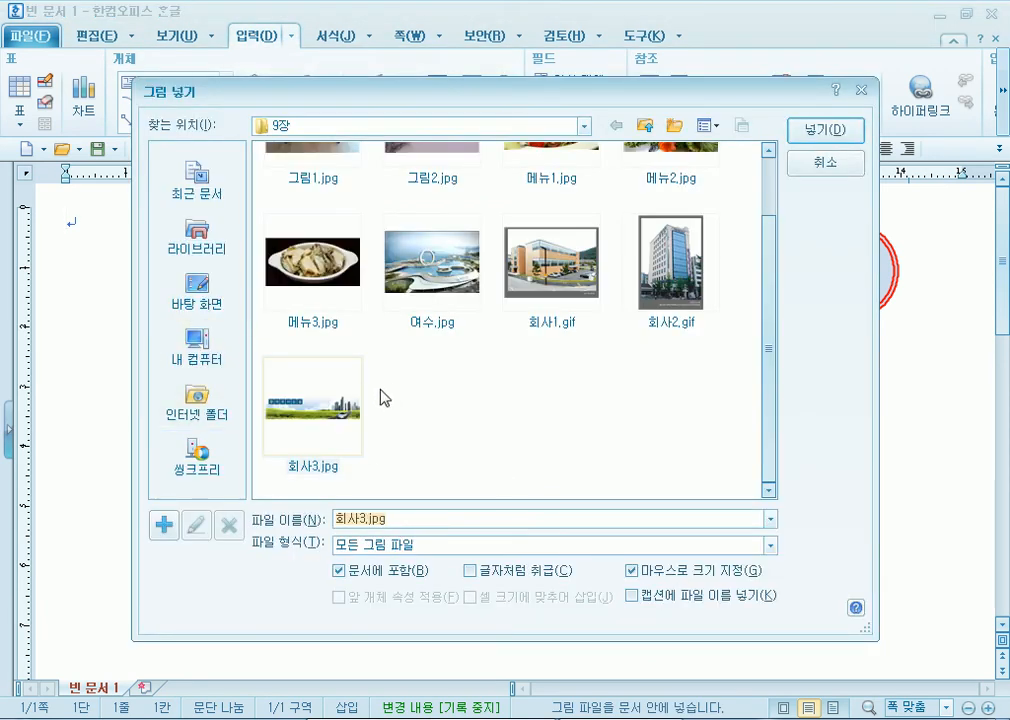
left_click(326, 397)
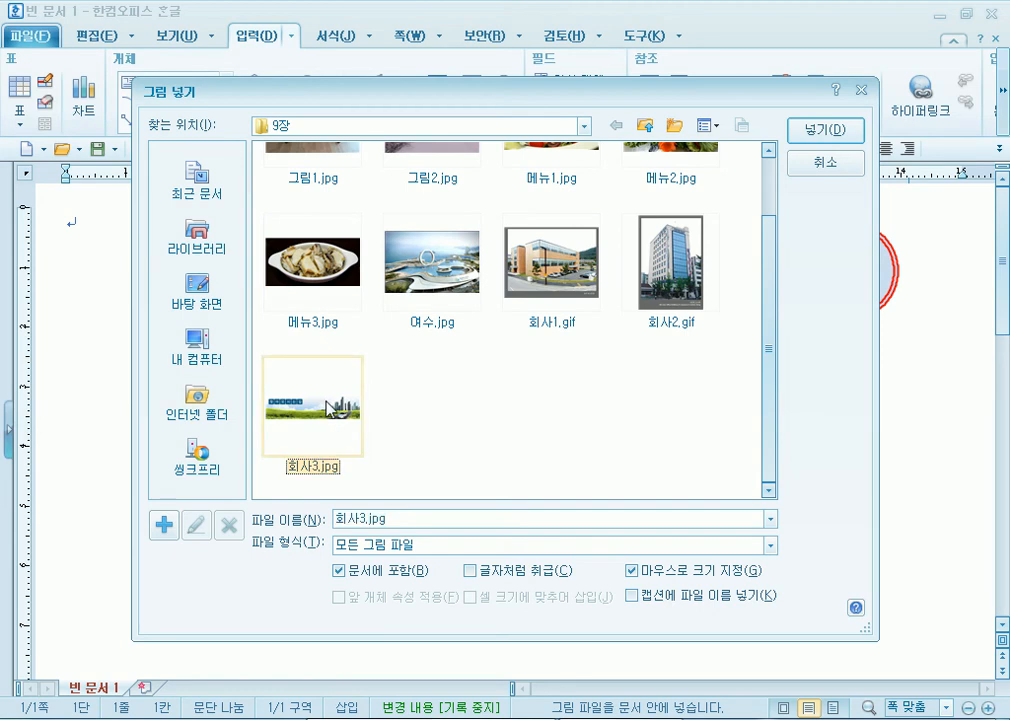
left_click_drag(465, 91, 479, 21)
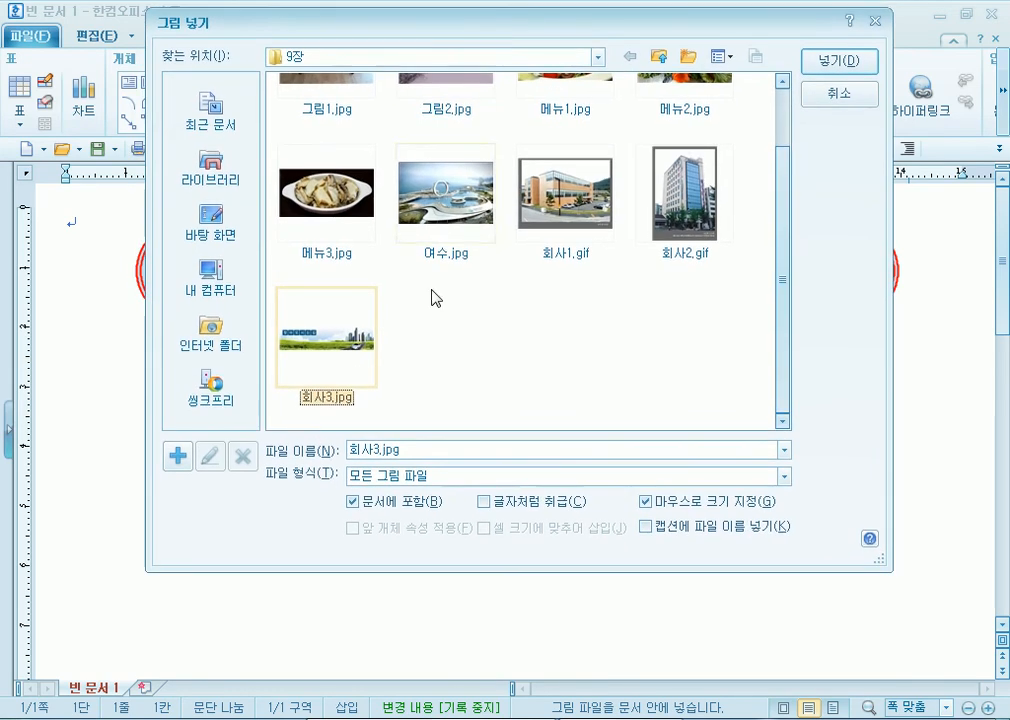
left_click(378, 512)
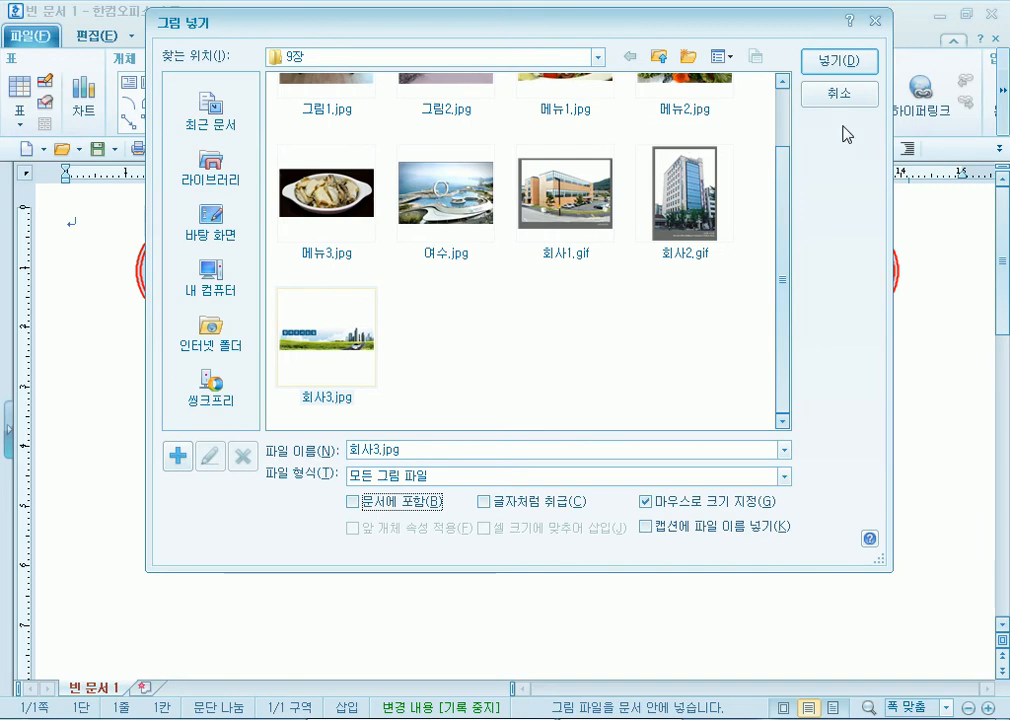
left_click(839, 61)
left_click_drag(255, 545, 743, 676)
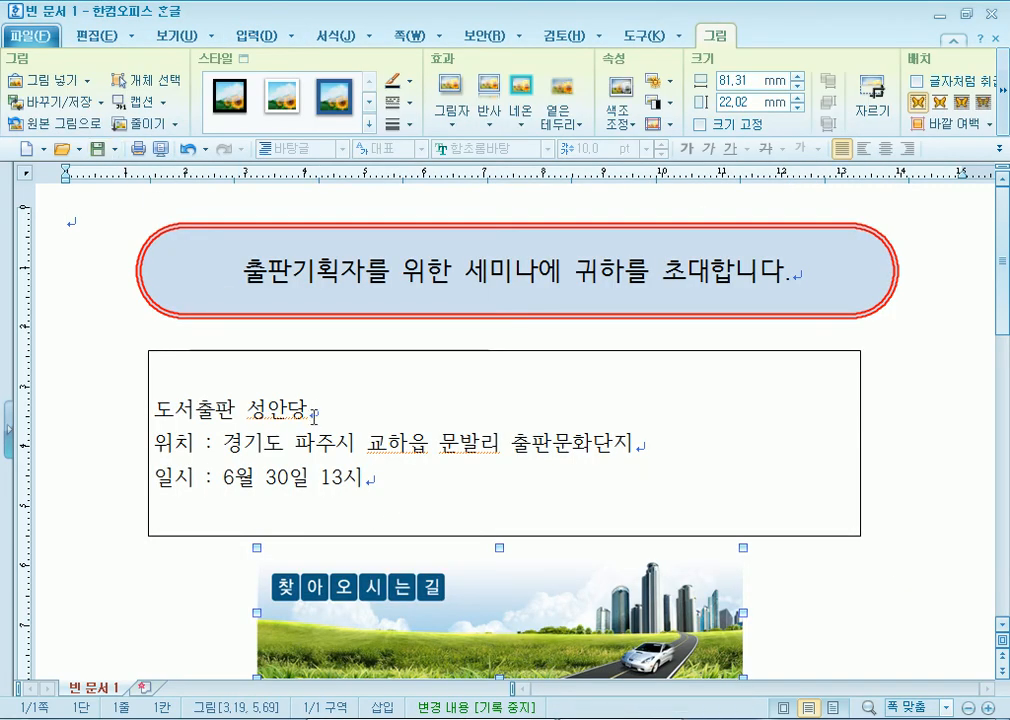
scroll(299, 443, "down", 2)
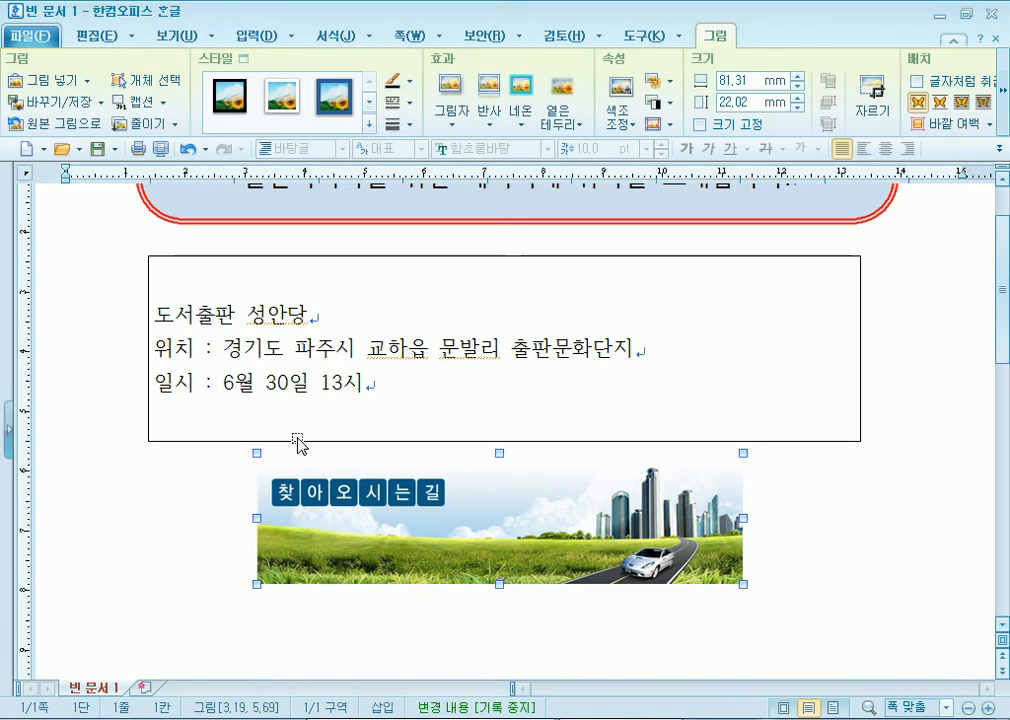
Step: Delete the picture below the details text box
left_click(130, 237)
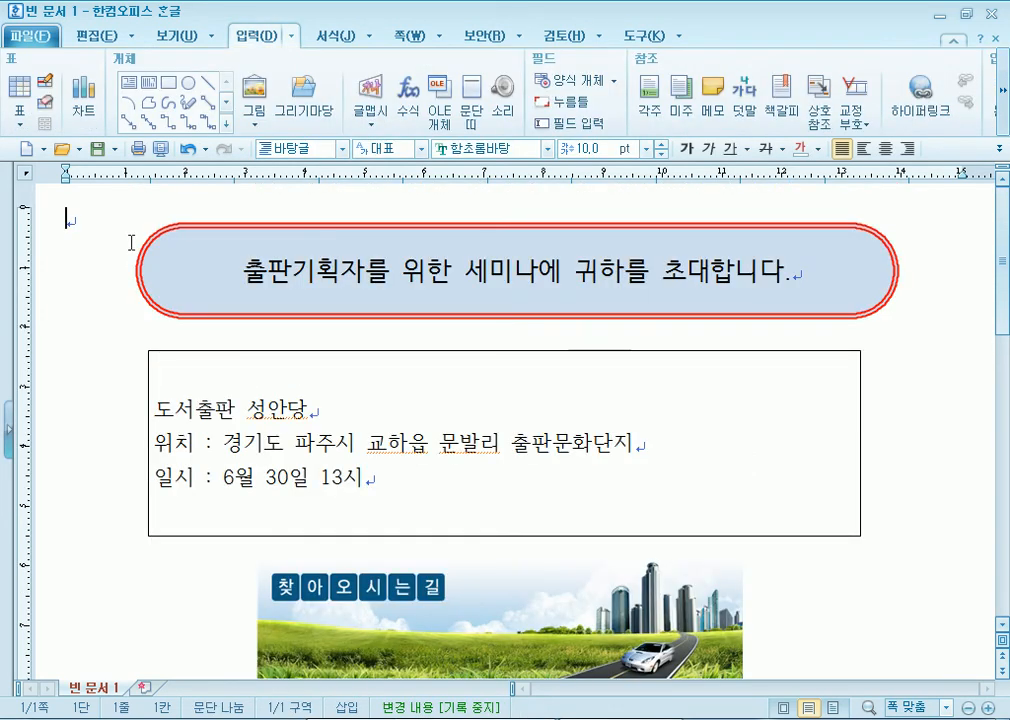
scroll(130, 242, "down", 5)
left_click(393, 305)
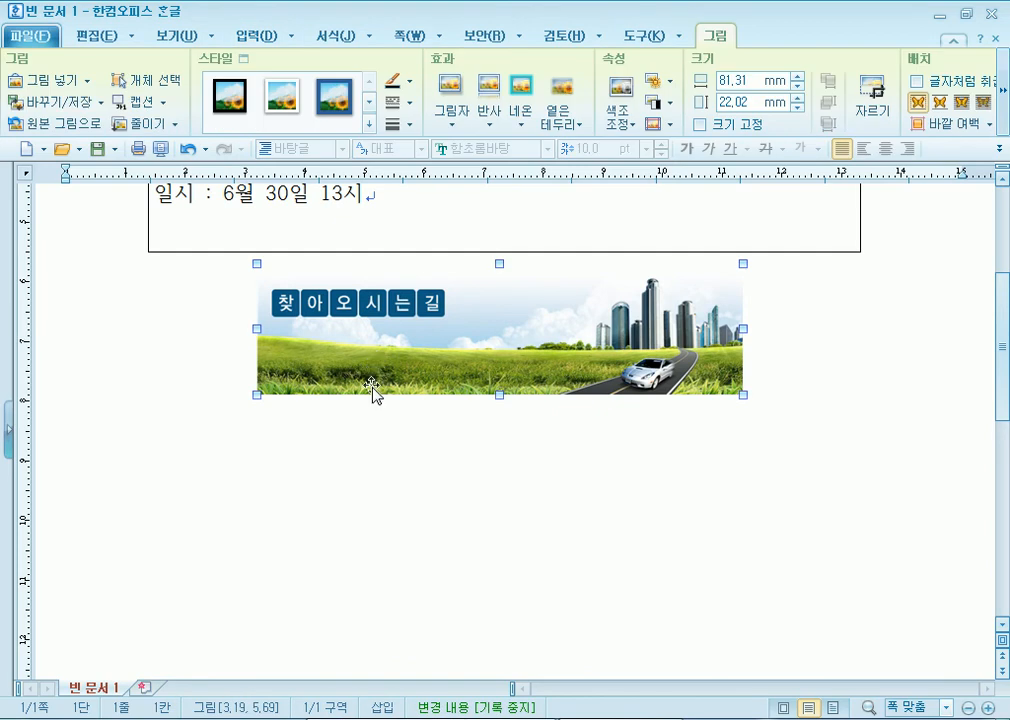
key("Delete")
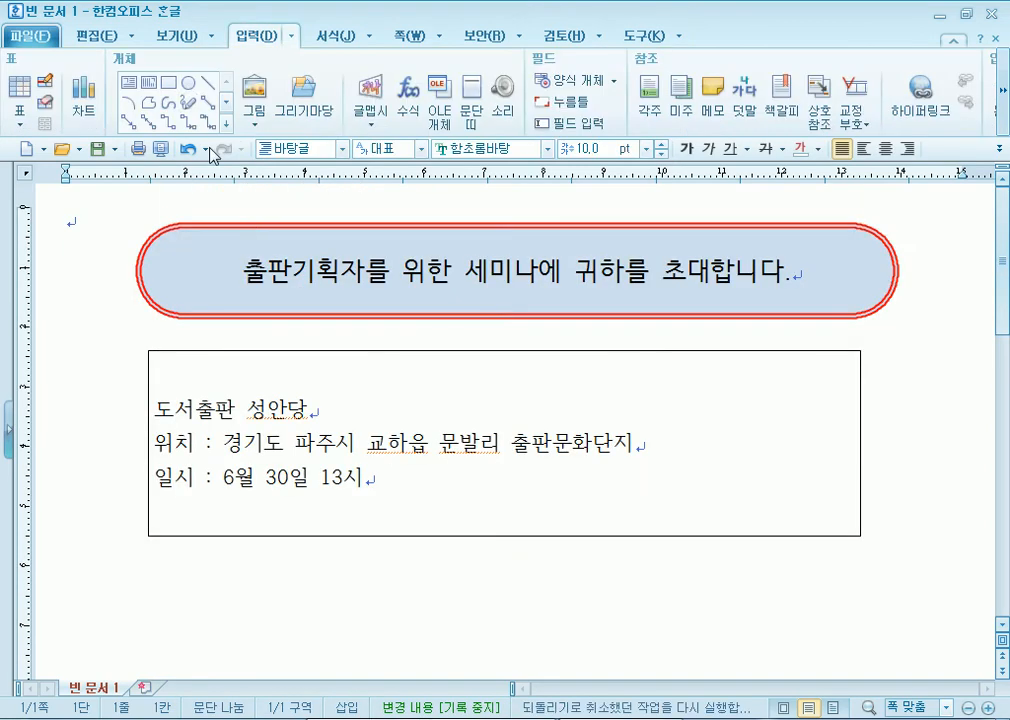
Step: Insert 회사3.jpg with 문서에 포함 turned on and 마우스로 크기 지정 turned off
left_click(253, 96)
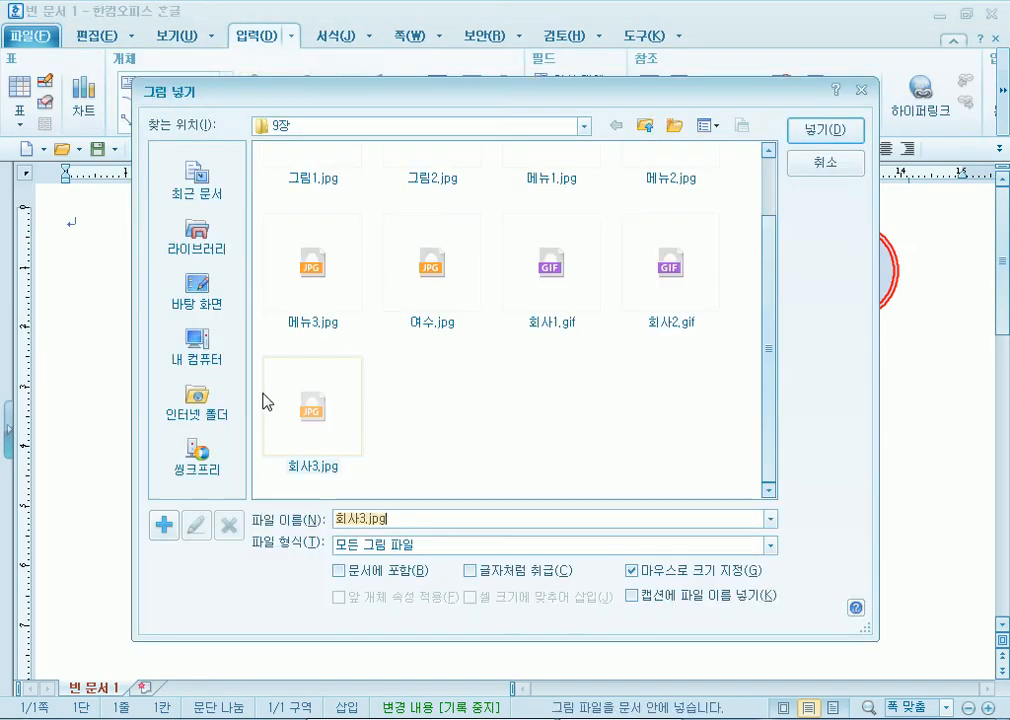
left_click(345, 578)
left_click_drag(541, 101, 551, 24)
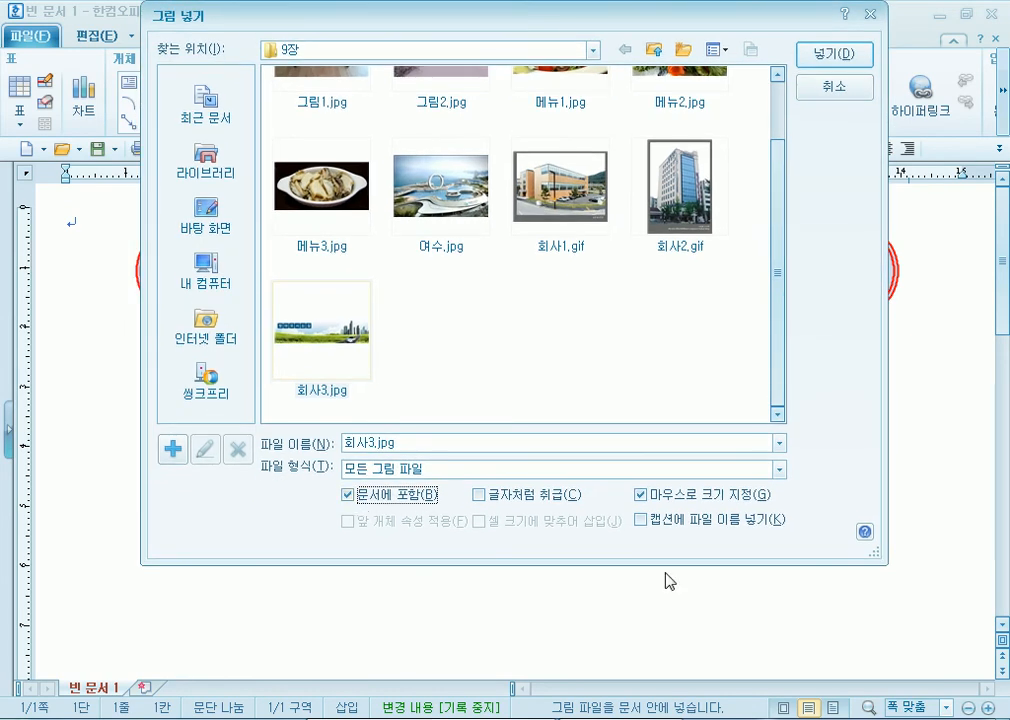
left_click(686, 500)
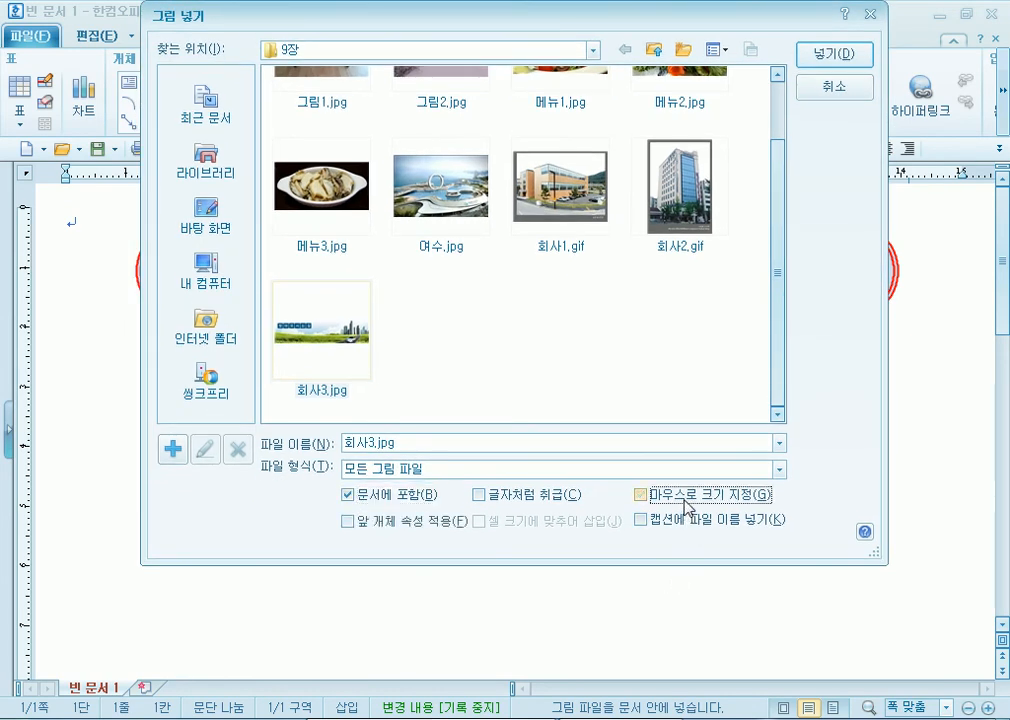
left_click(836, 55)
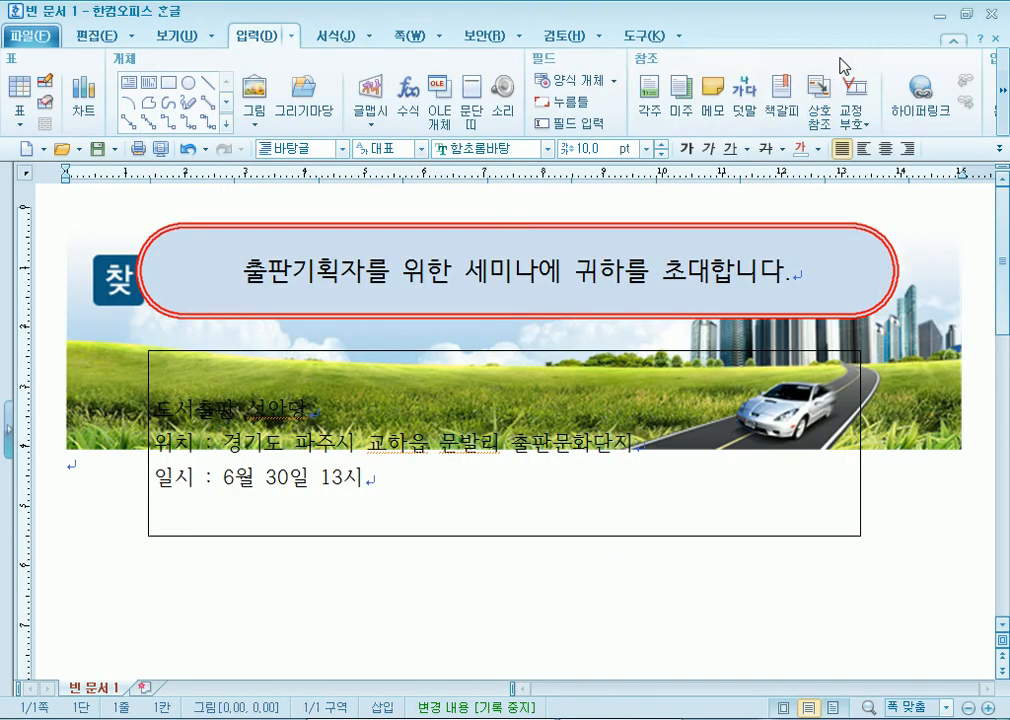
Step: Move the picture below the details text box and shrink it to about 125 × 34 mm
left_click(90, 284)
left_click_drag(105, 458, 115, 575)
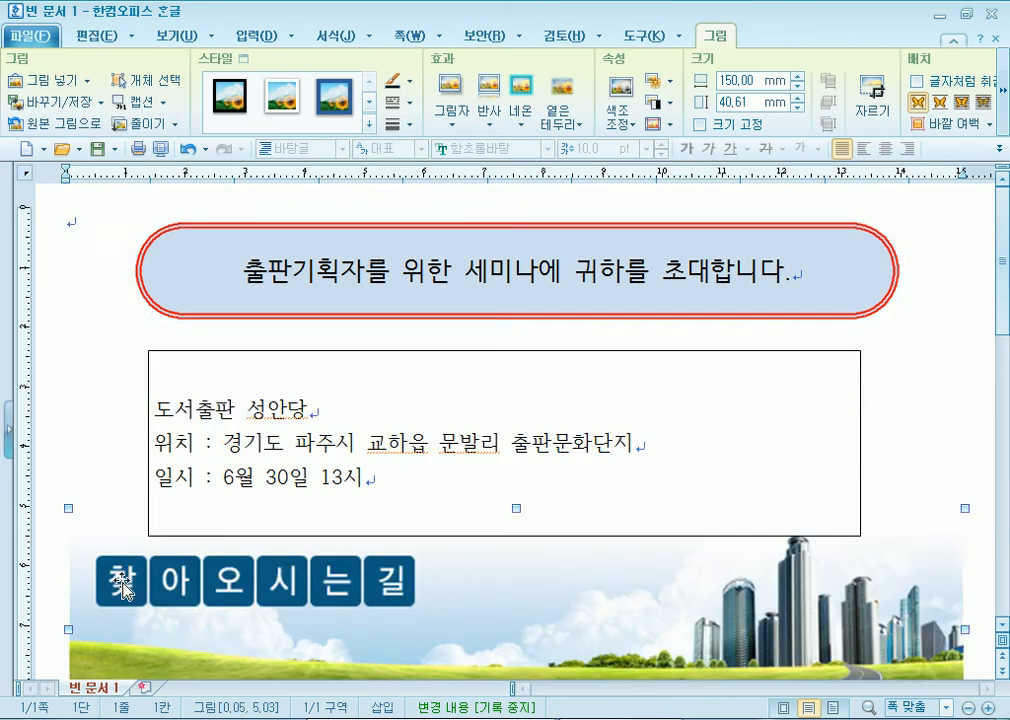
scroll(162, 568, "down", 3)
left_click_drag(215, 490, 208, 534)
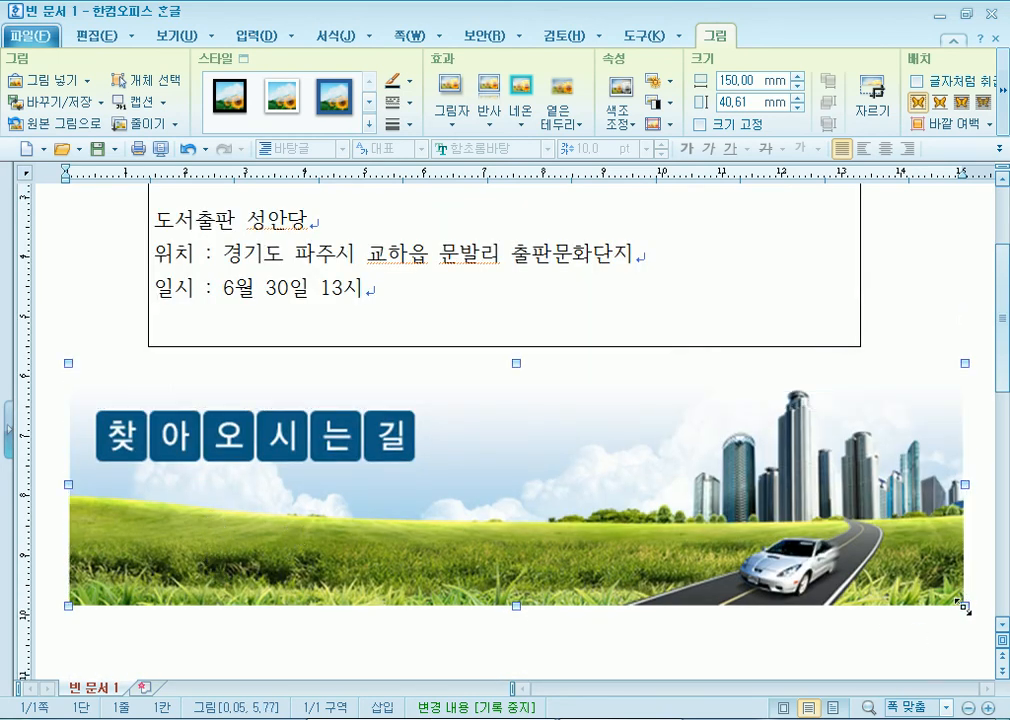
left_click_drag(963, 605, 815, 565)
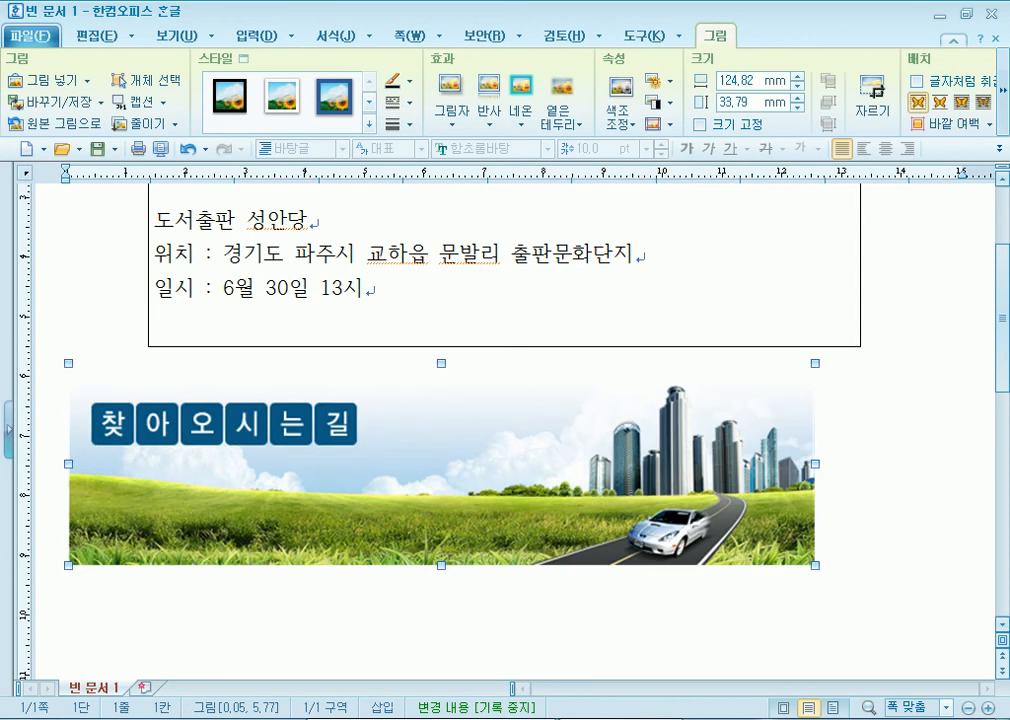
left_click(565, 578)
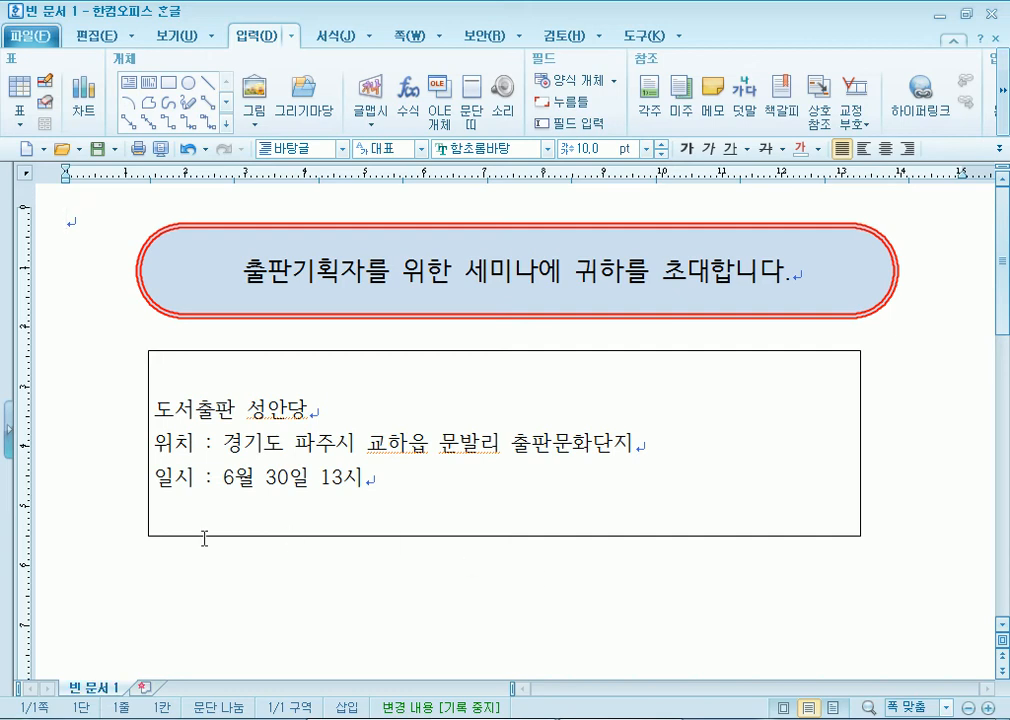
scroll(158, 496, "down", 3)
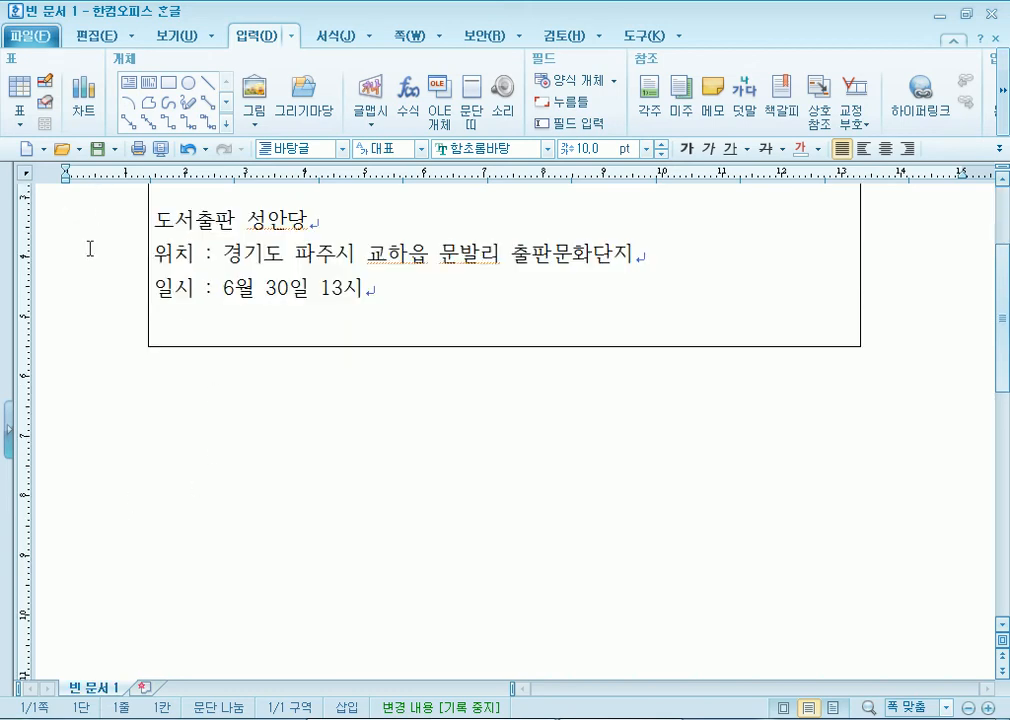
left_click(279, 317)
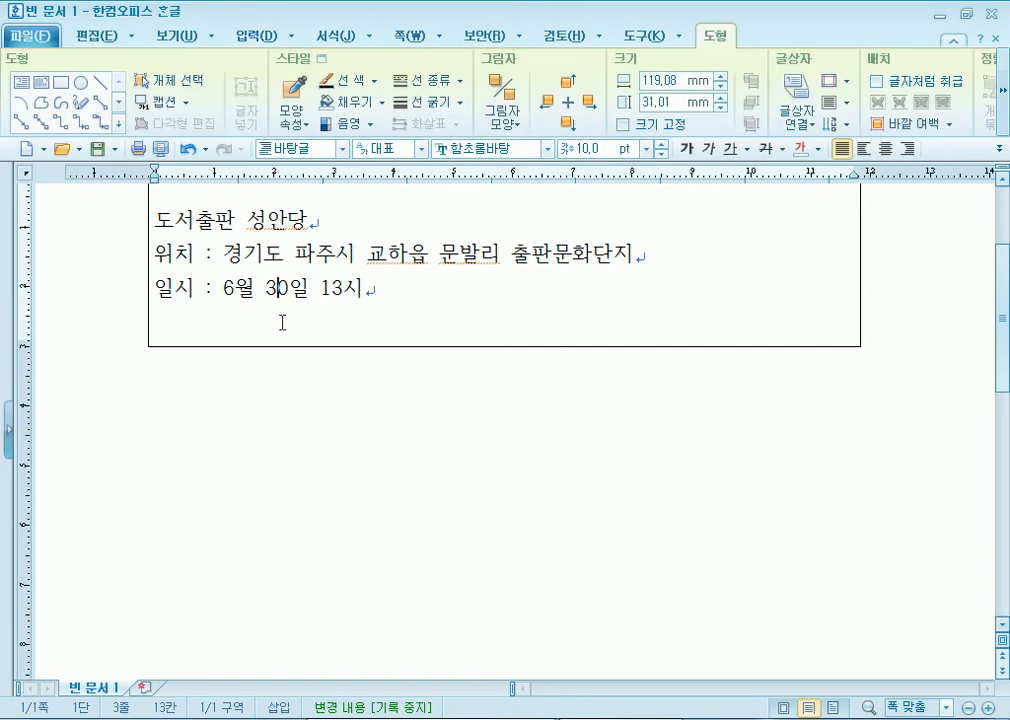
left_click(386, 300)
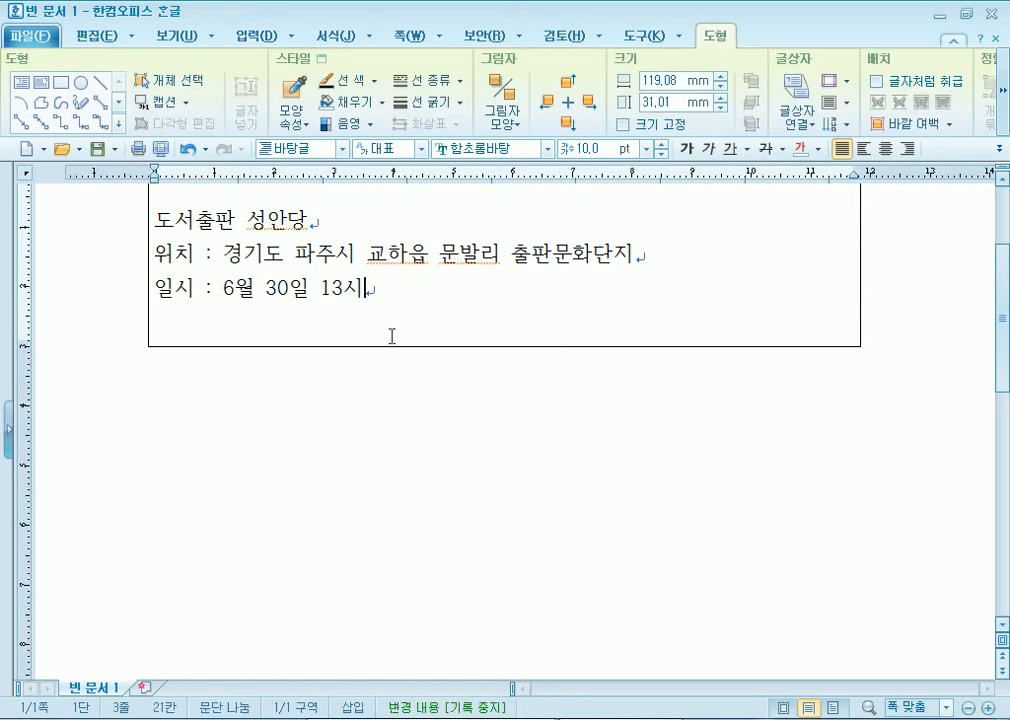
scroll(391, 336, "up", 3)
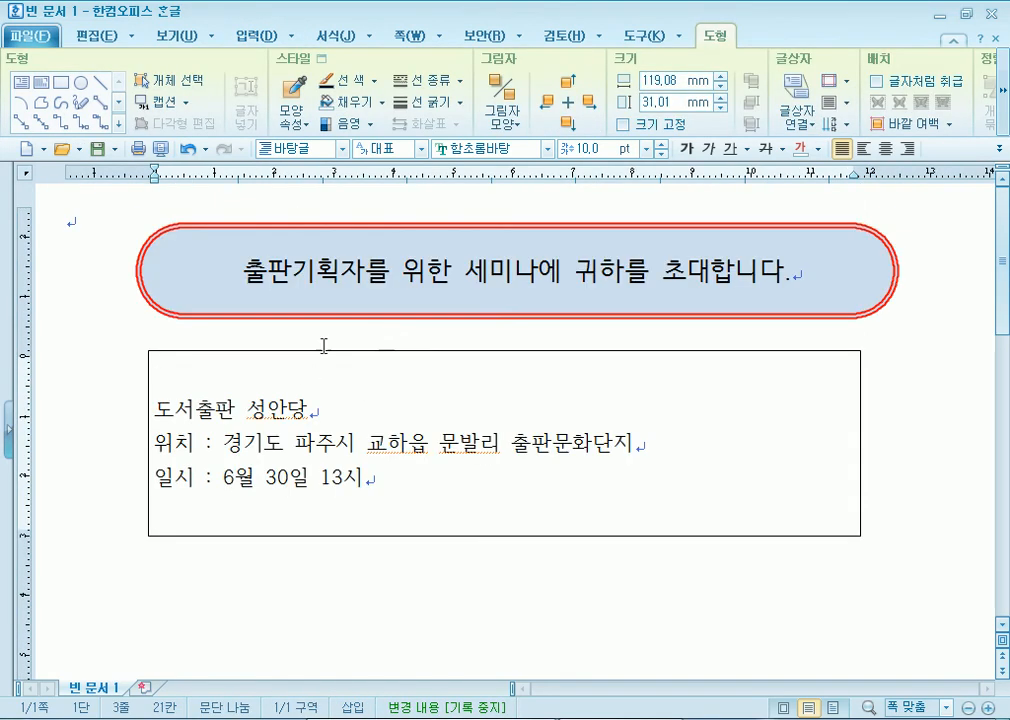
Step: Start inserting a picture on the document's first line and browse drive D: to the 315-5210-b folder
left_click(234, 267)
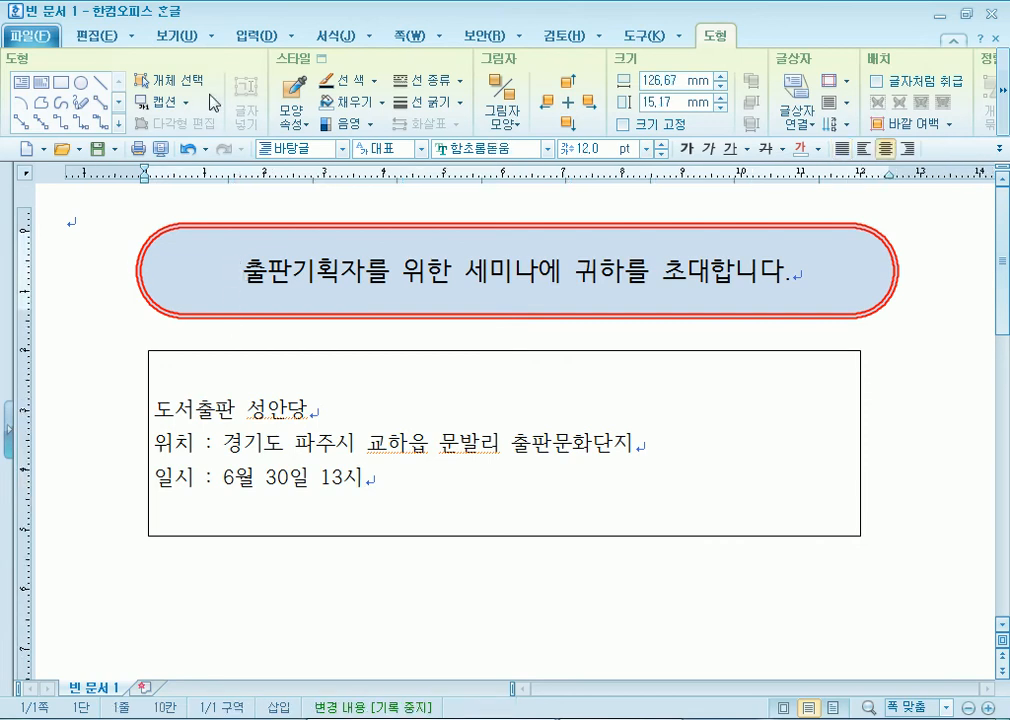
left_click(250, 36)
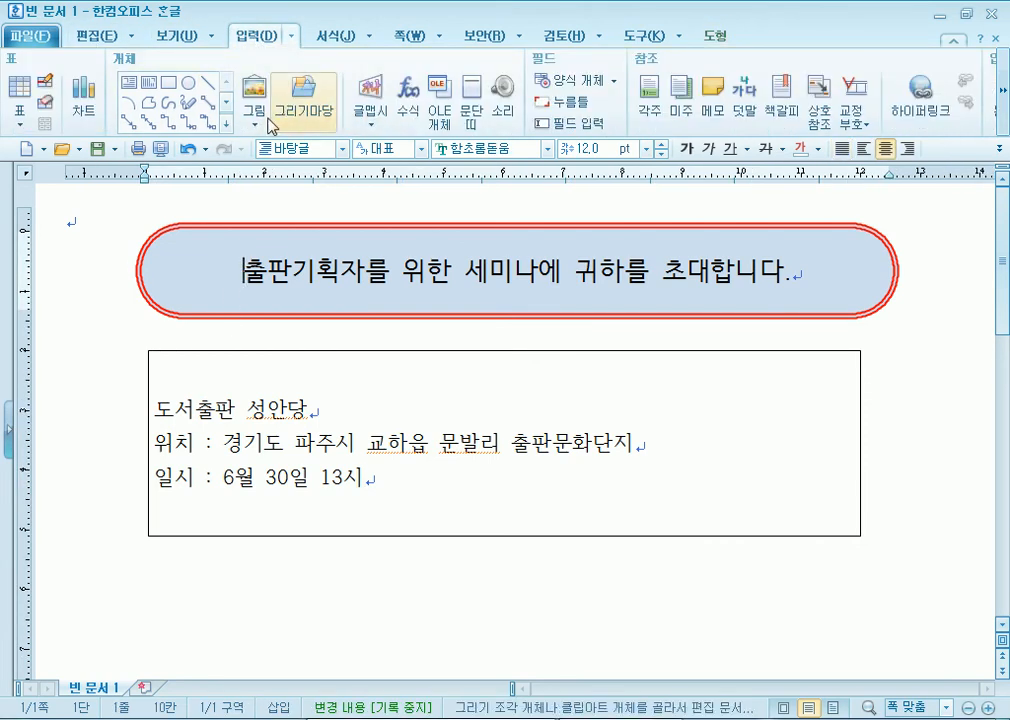
left_click(75, 238)
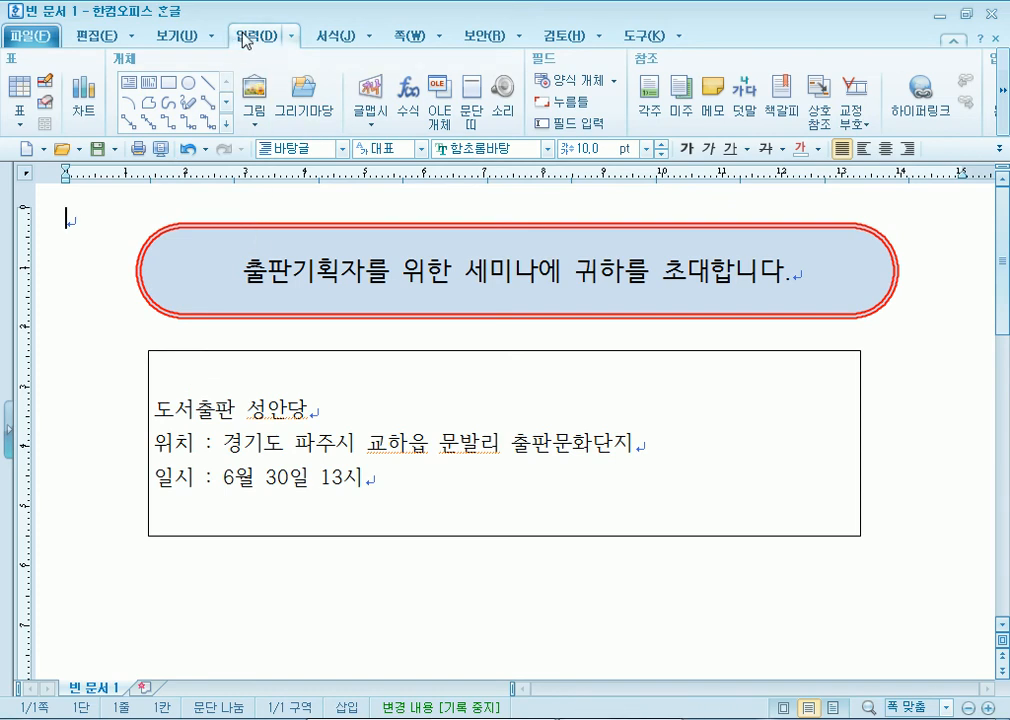
left_click(251, 93)
left_click_drag(451, 97, 493, 17)
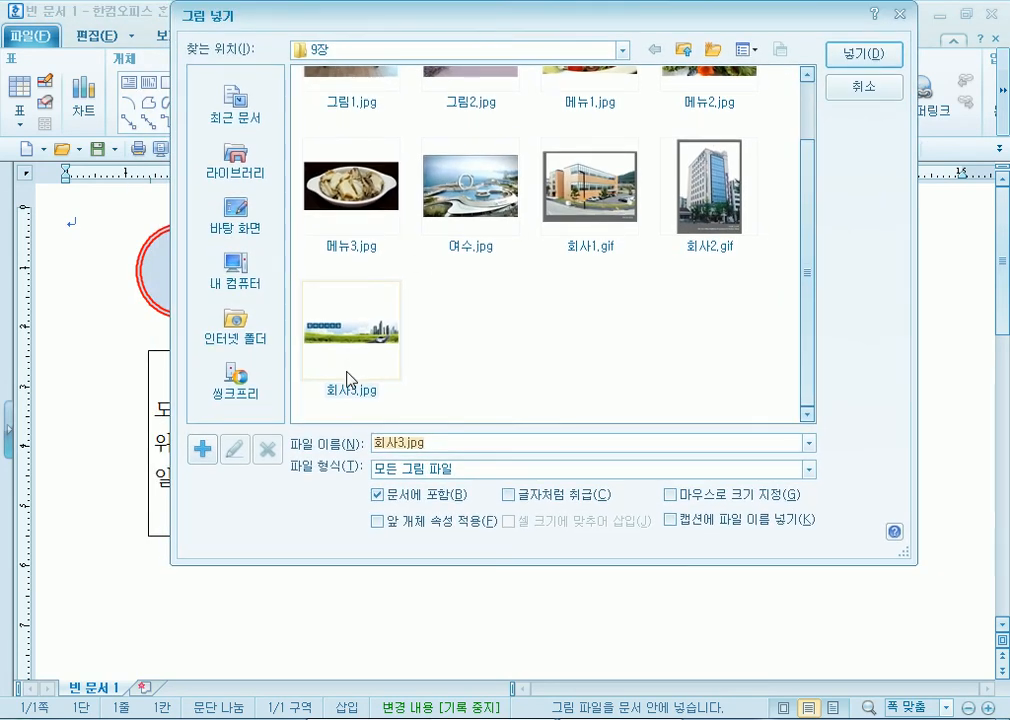
left_click(231, 255)
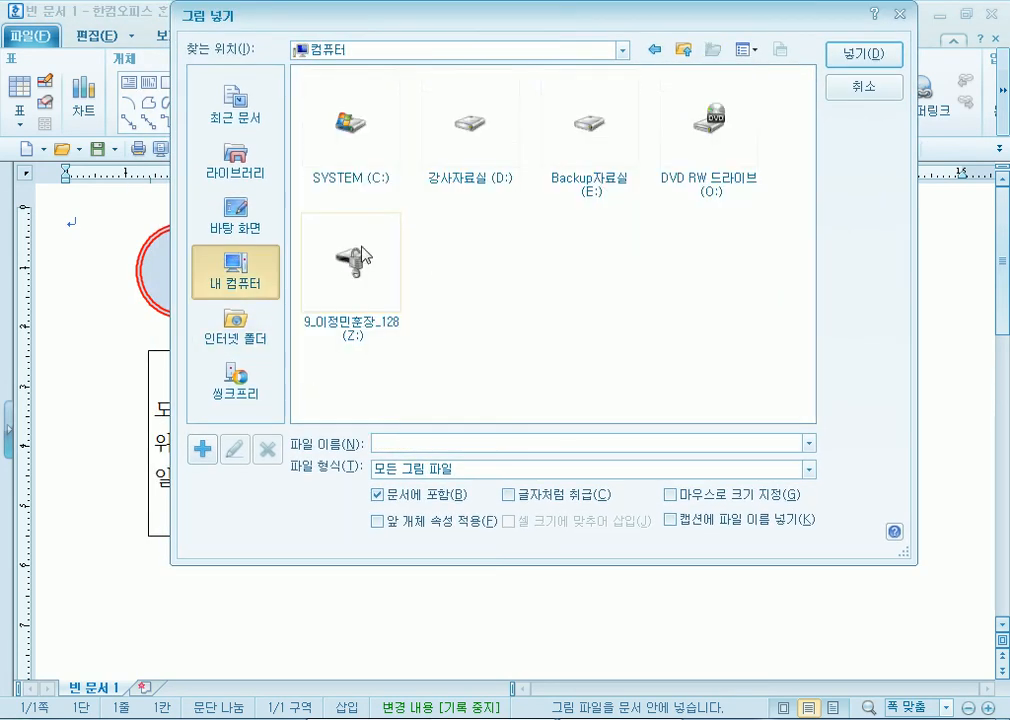
left_click(476, 132)
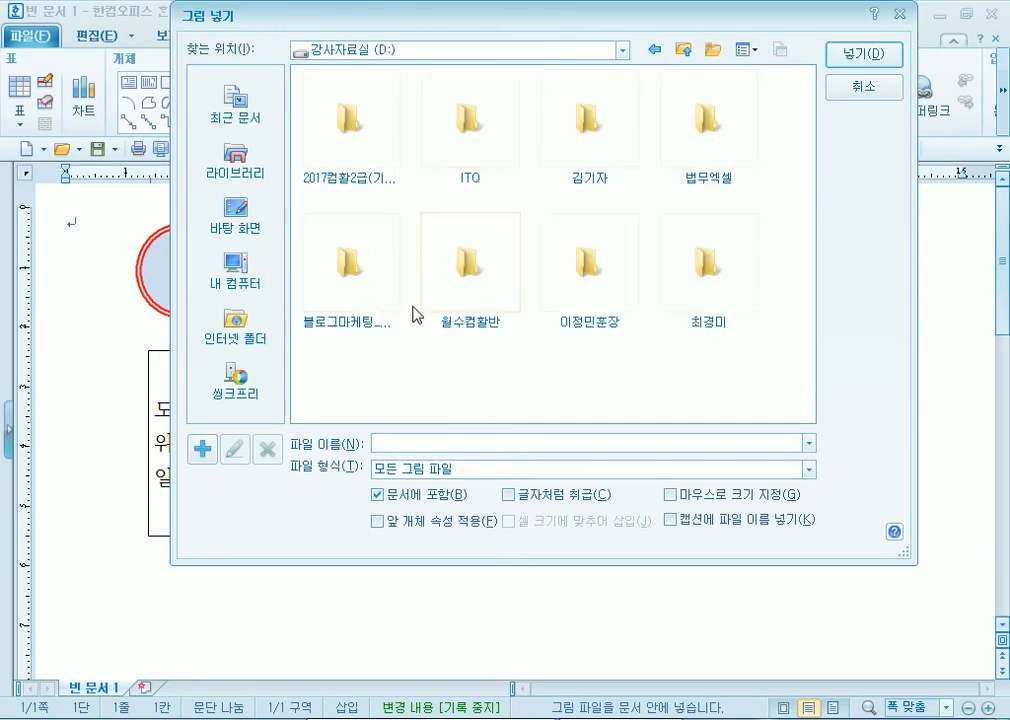
double_click(612, 300)
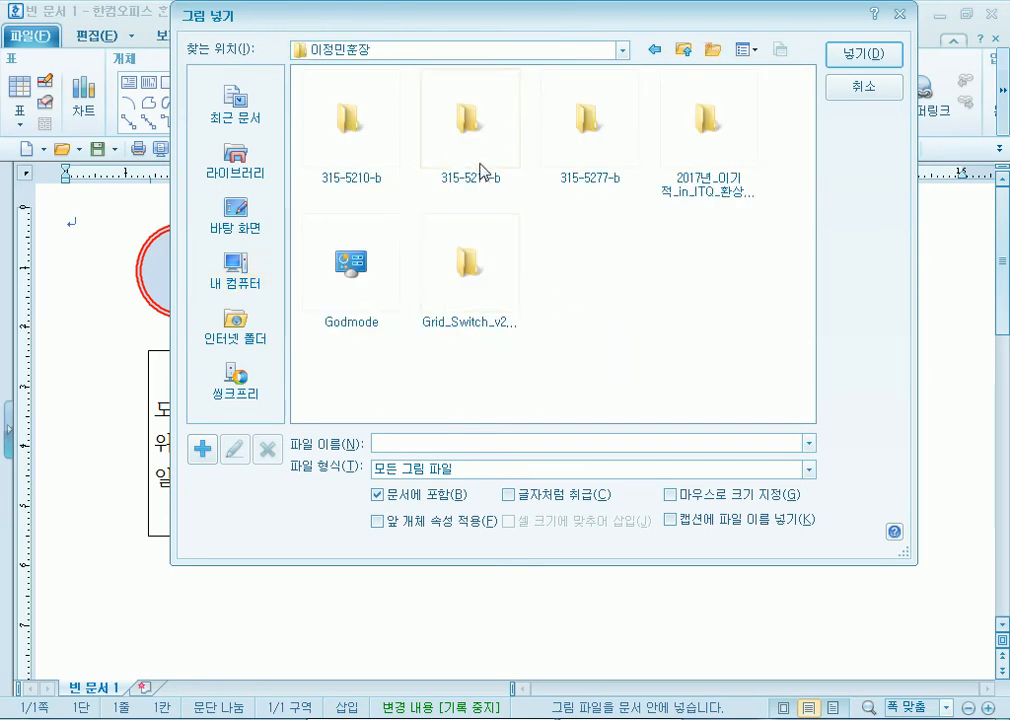
double_click(370, 148)
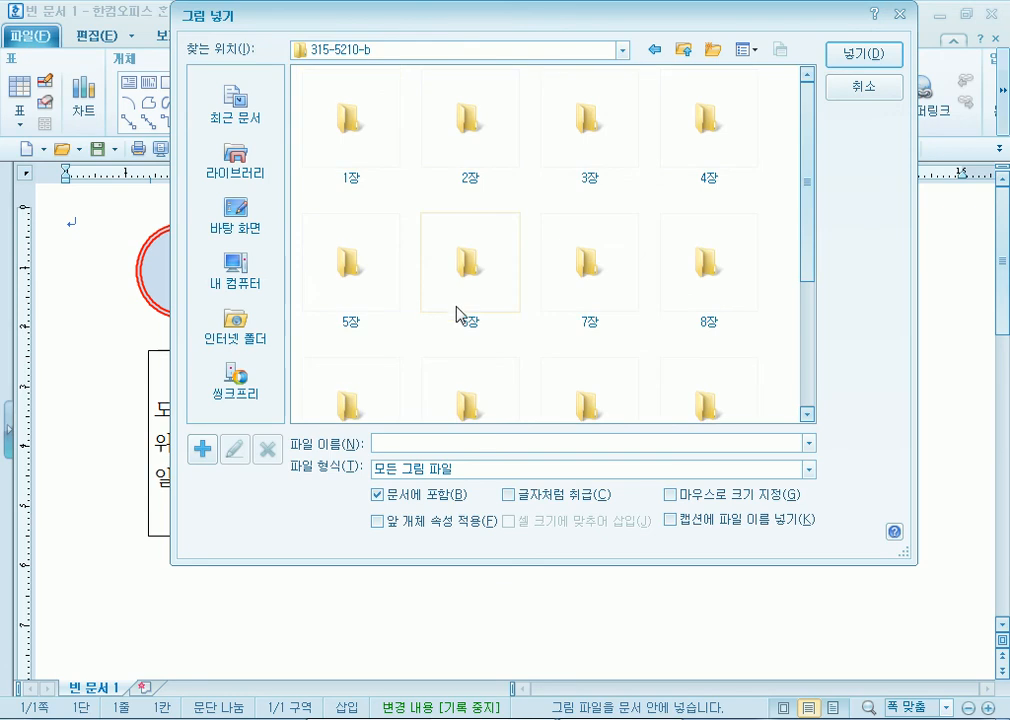
scroll(640, 285, "down", 2)
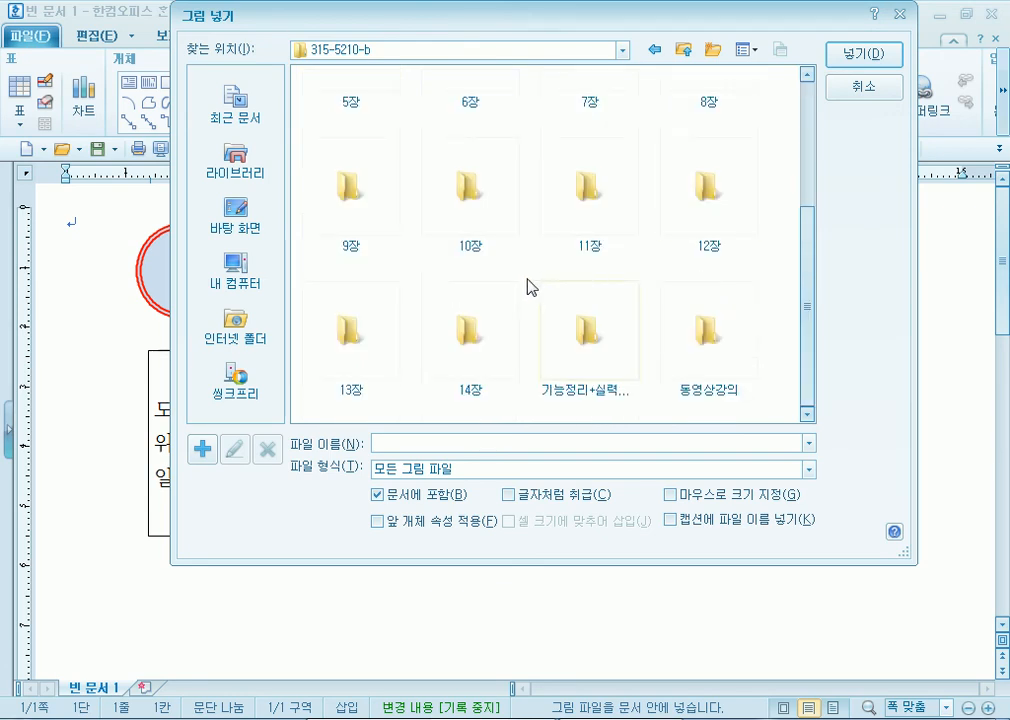
Step: Display the folder contents in the 간단히 view and open the 9장 folder
left_click(748, 49)
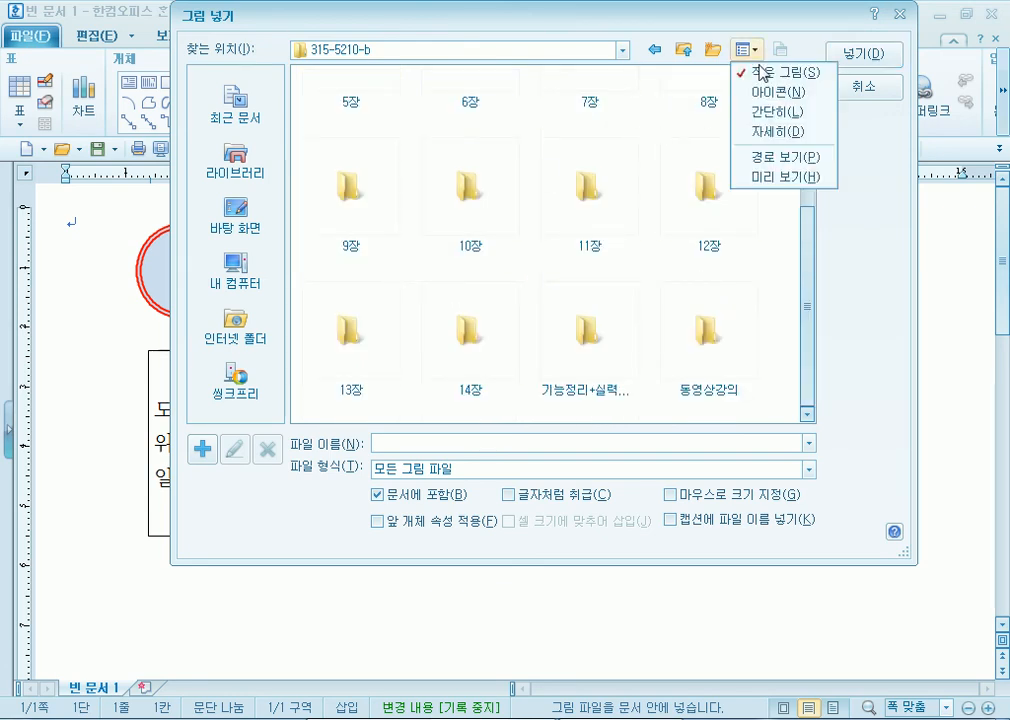
left_click(768, 111)
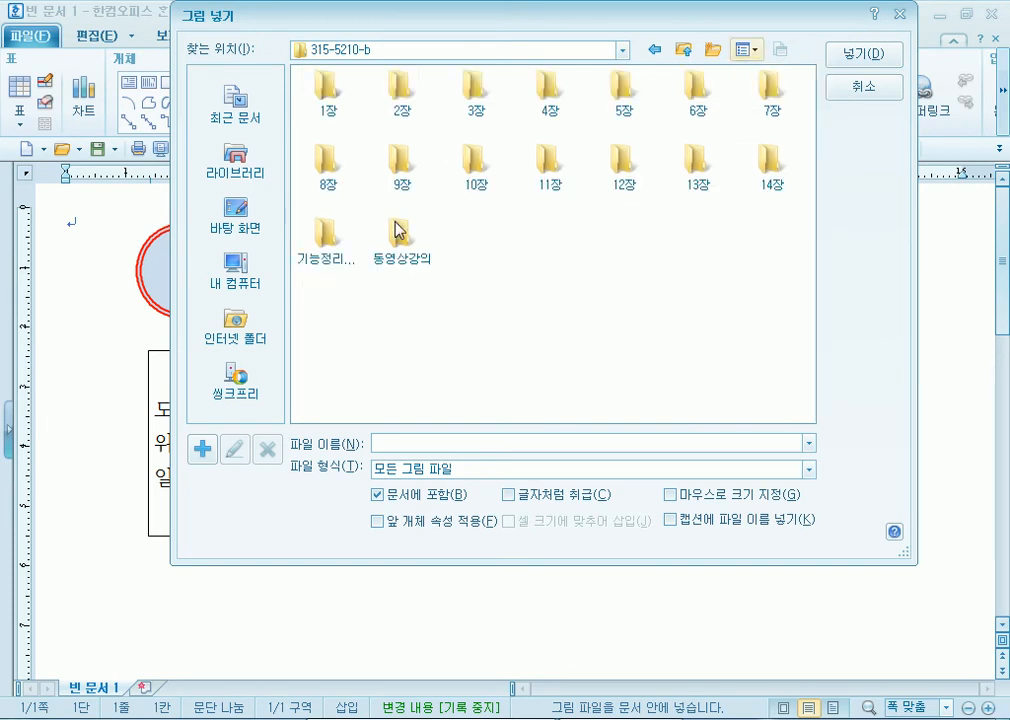
left_click(752, 50)
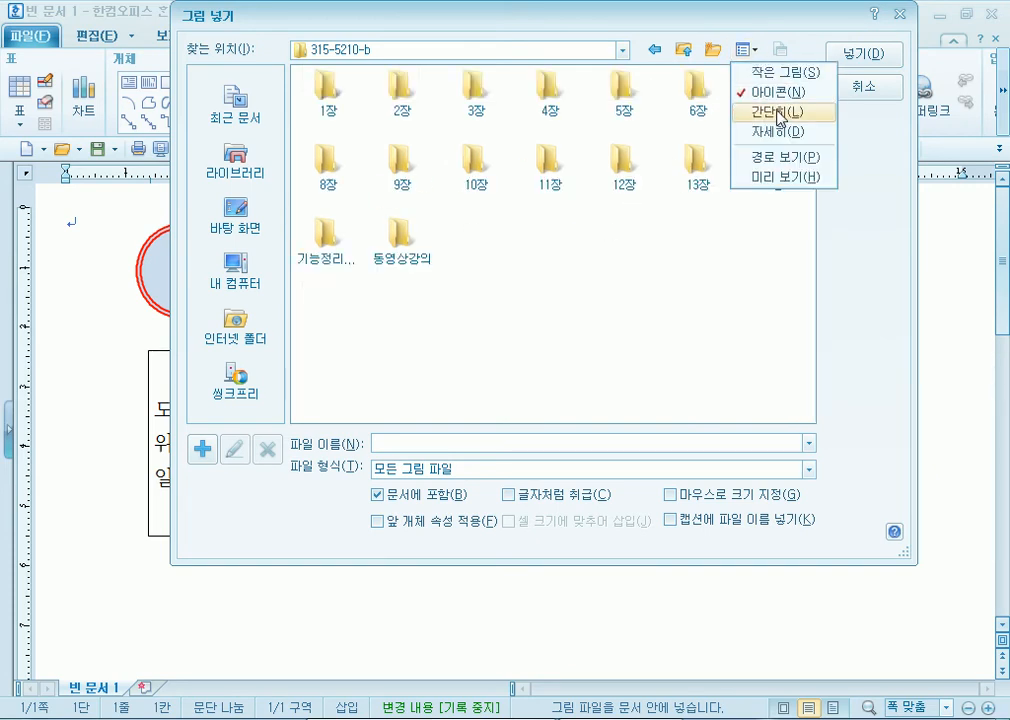
left_click(777, 111)
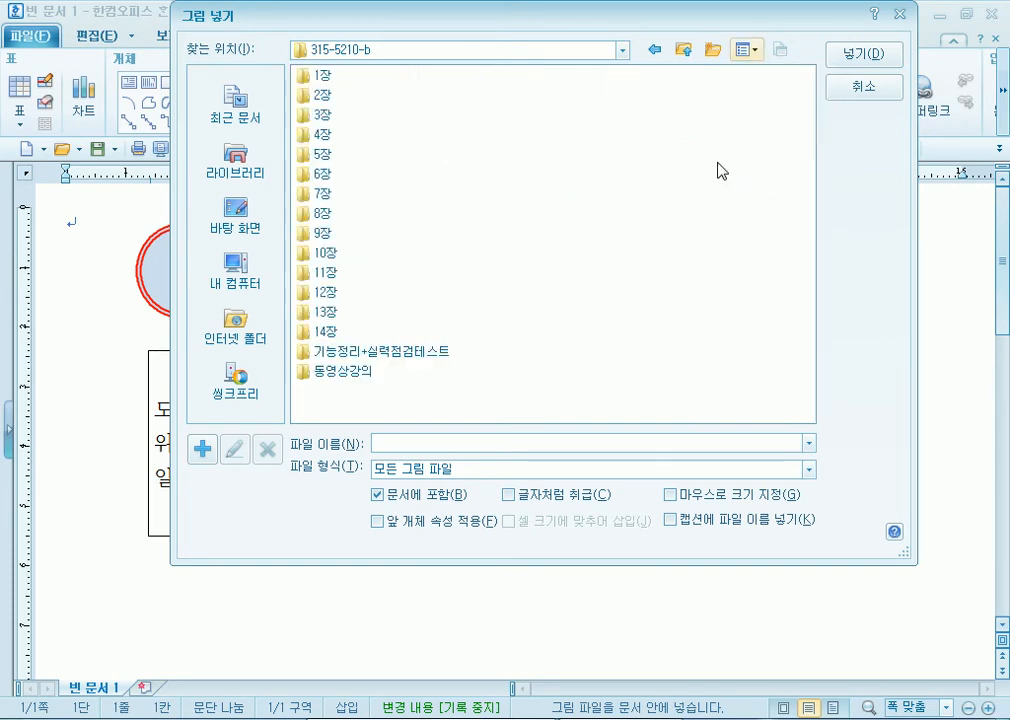
double_click(318, 234)
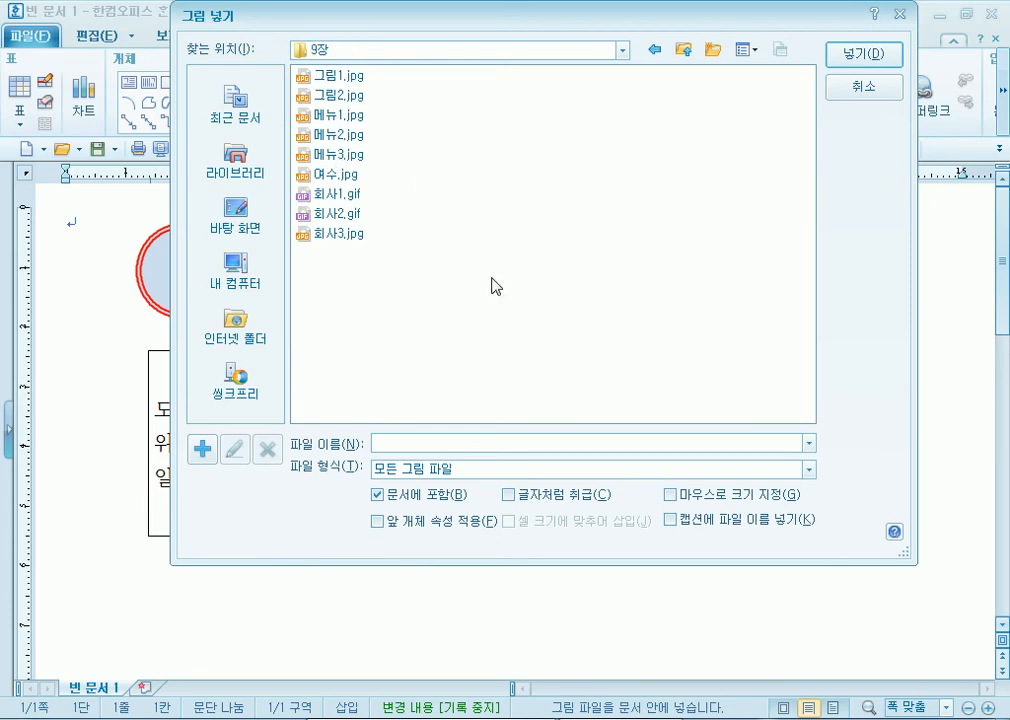
Step: Show the picture files in the 9장 folder as 작은 그림 thumbnails
left_click(752, 52)
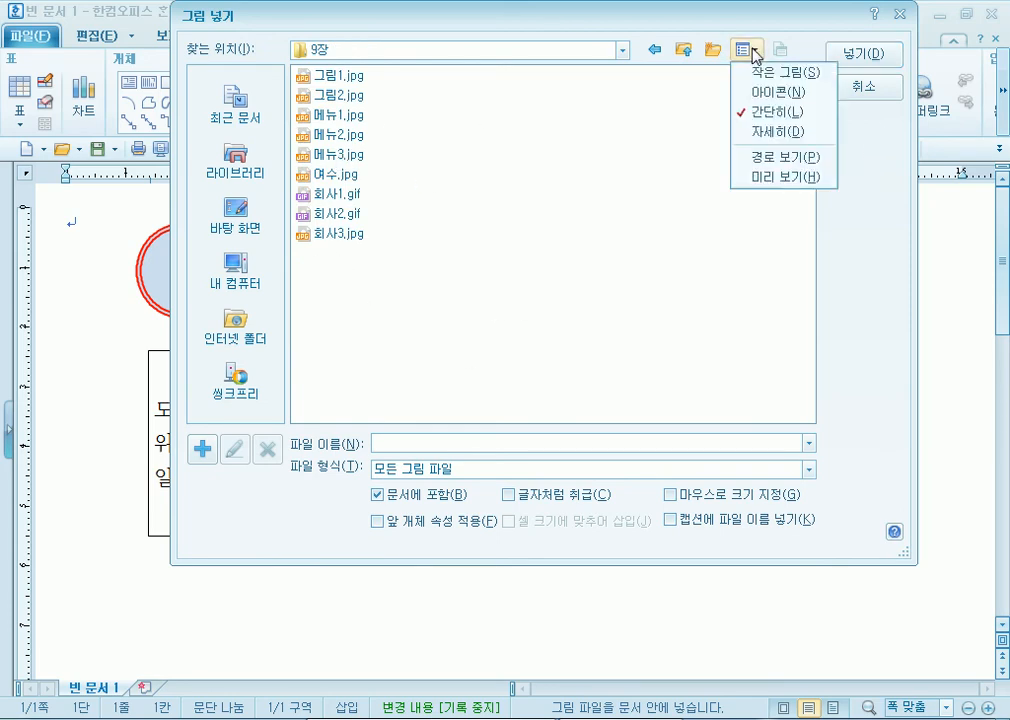
left_click(754, 57)
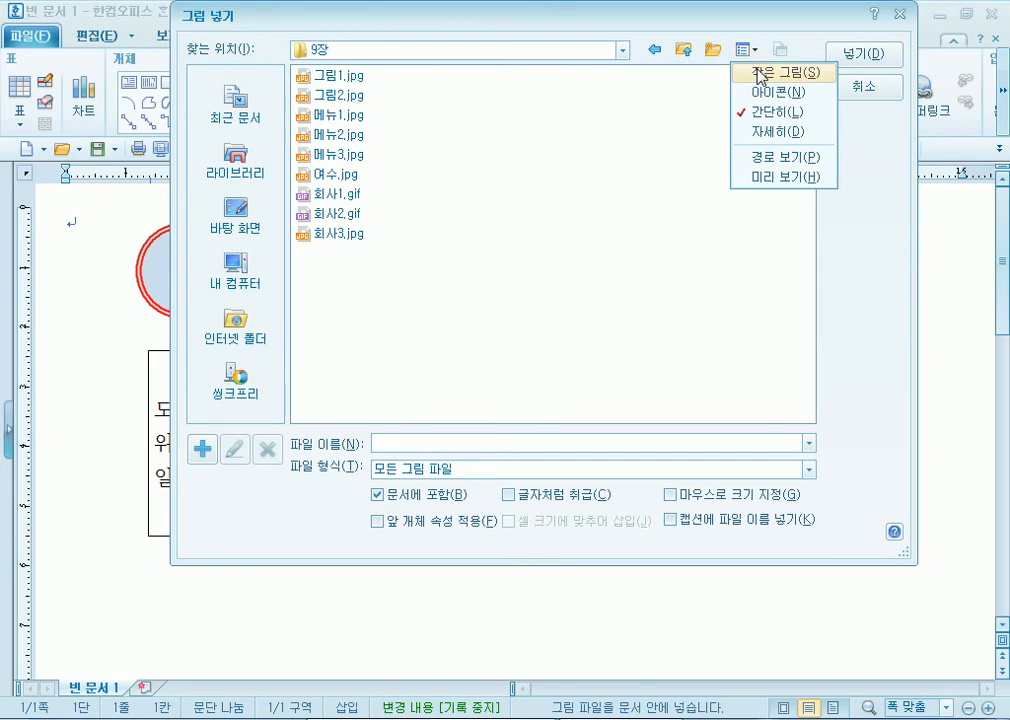
left_click(762, 74)
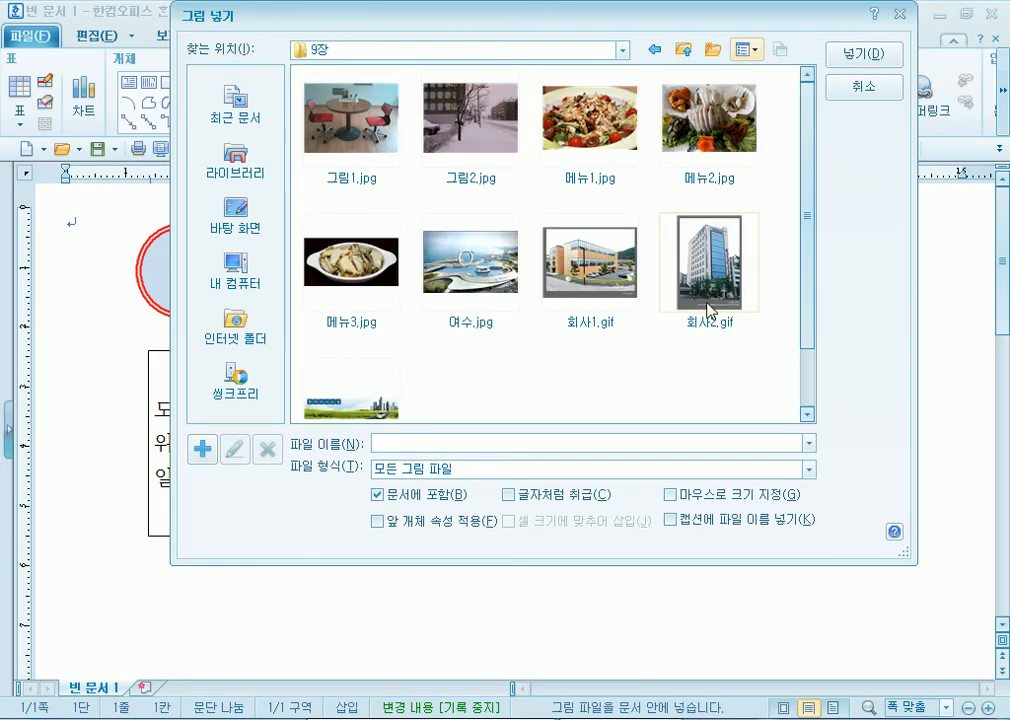
left_click(752, 49)
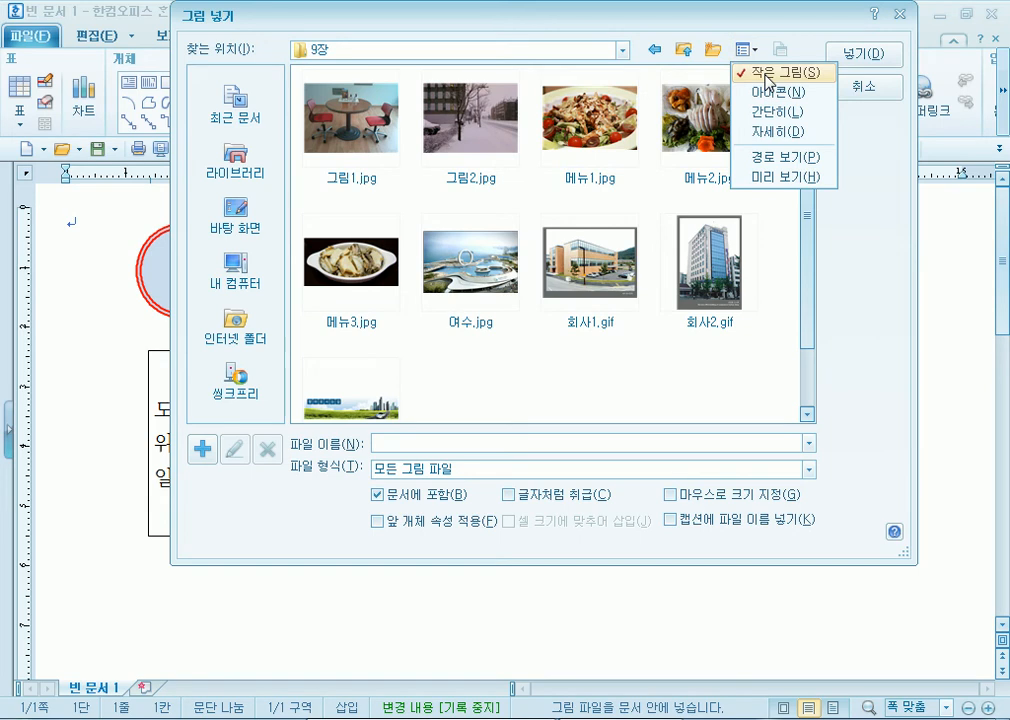
left_click(677, 383)
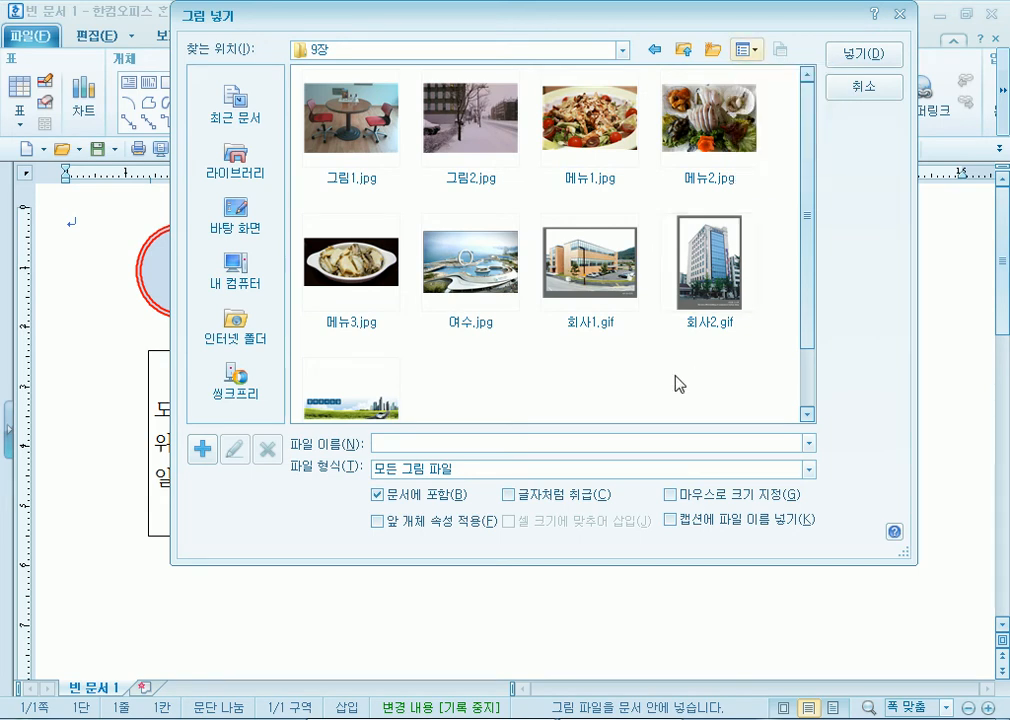
Step: Select 회사3.jpg from the 간단히 file list and switch back to 작은 그림 thumbnails
left_click(752, 49)
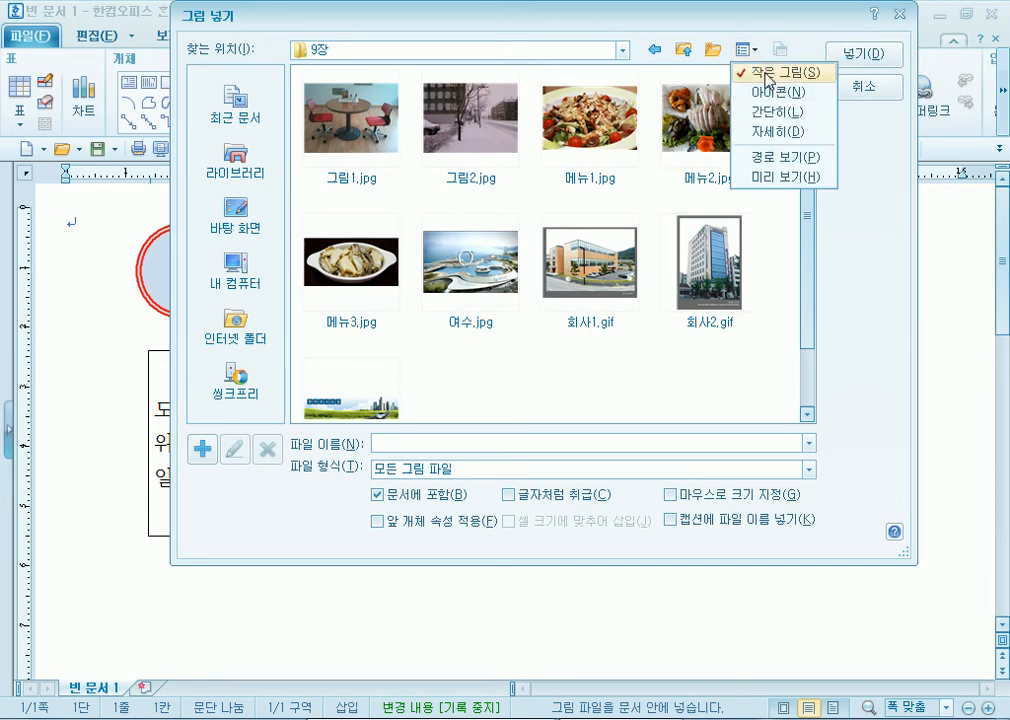
left_click(766, 111)
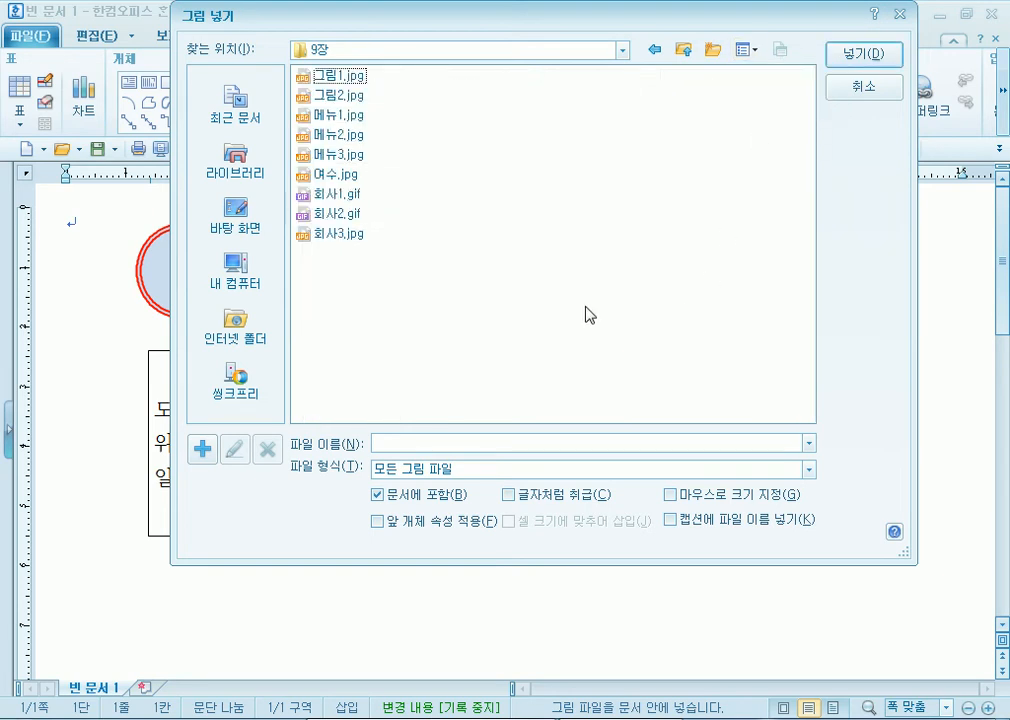
left_click(347, 236)
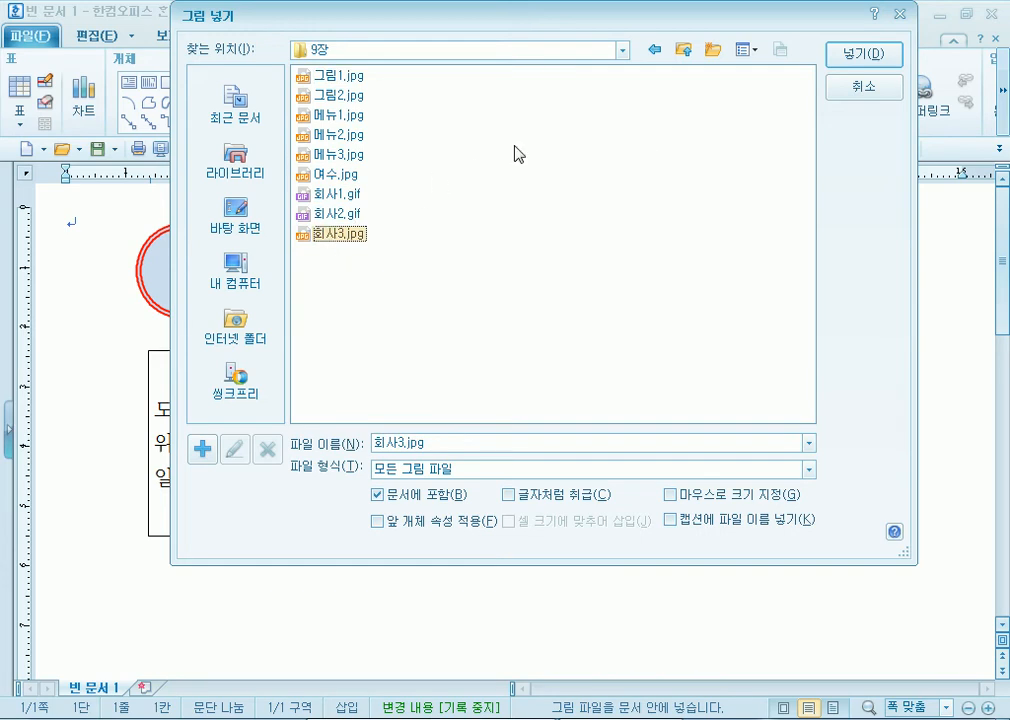
left_click(754, 50)
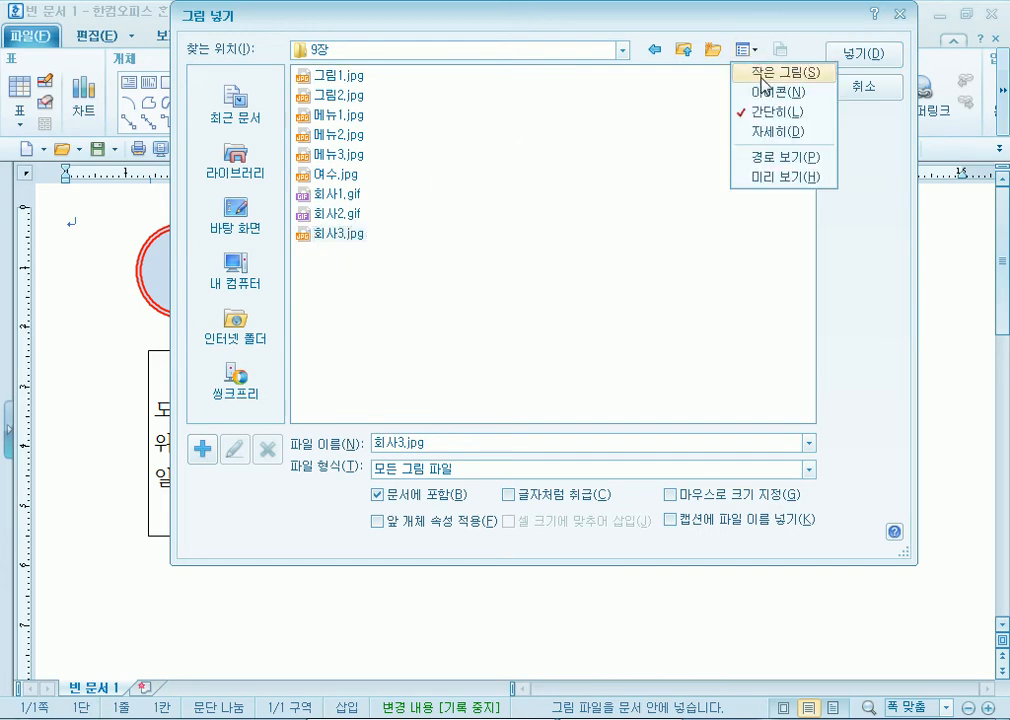
left_click(766, 74)
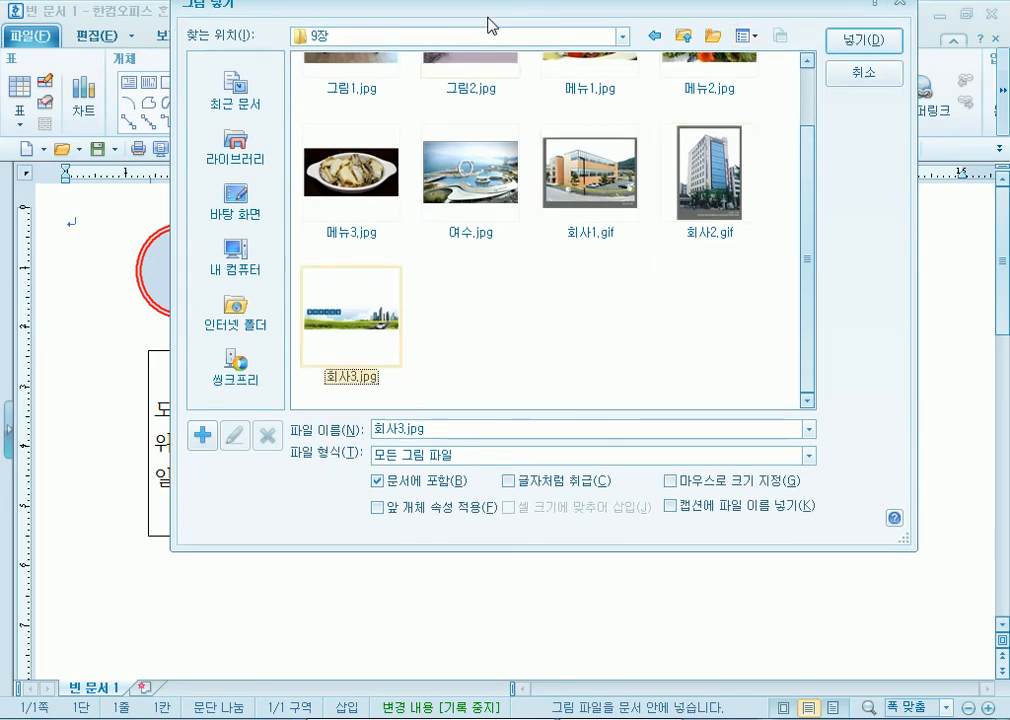
left_click(405, 497)
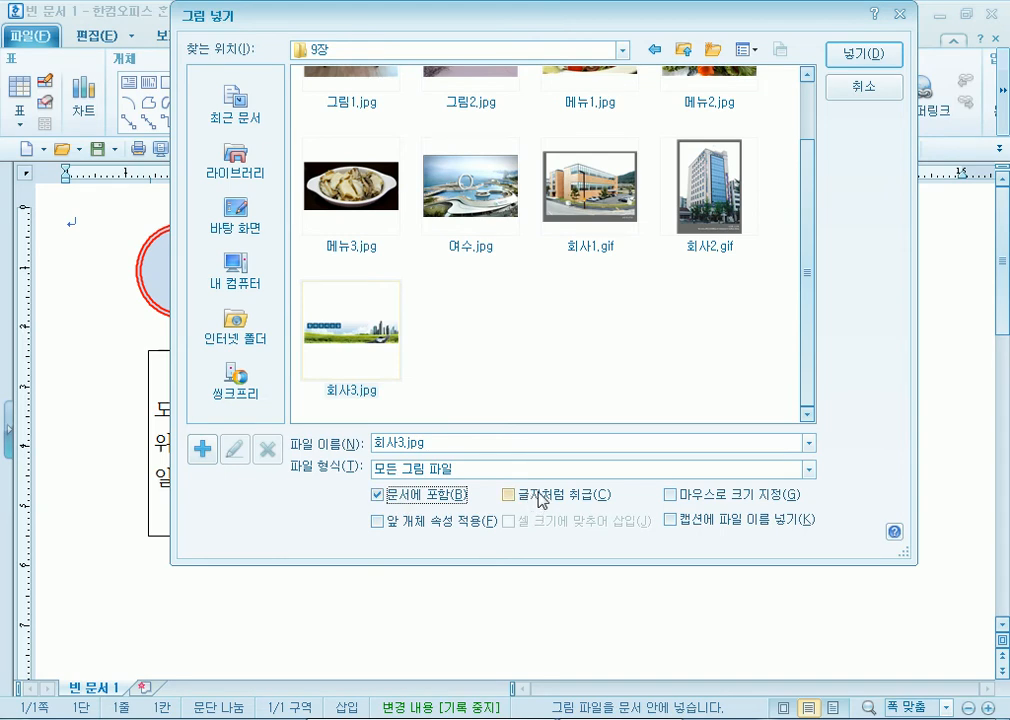
left_click_drag(349, 23, 611, 287)
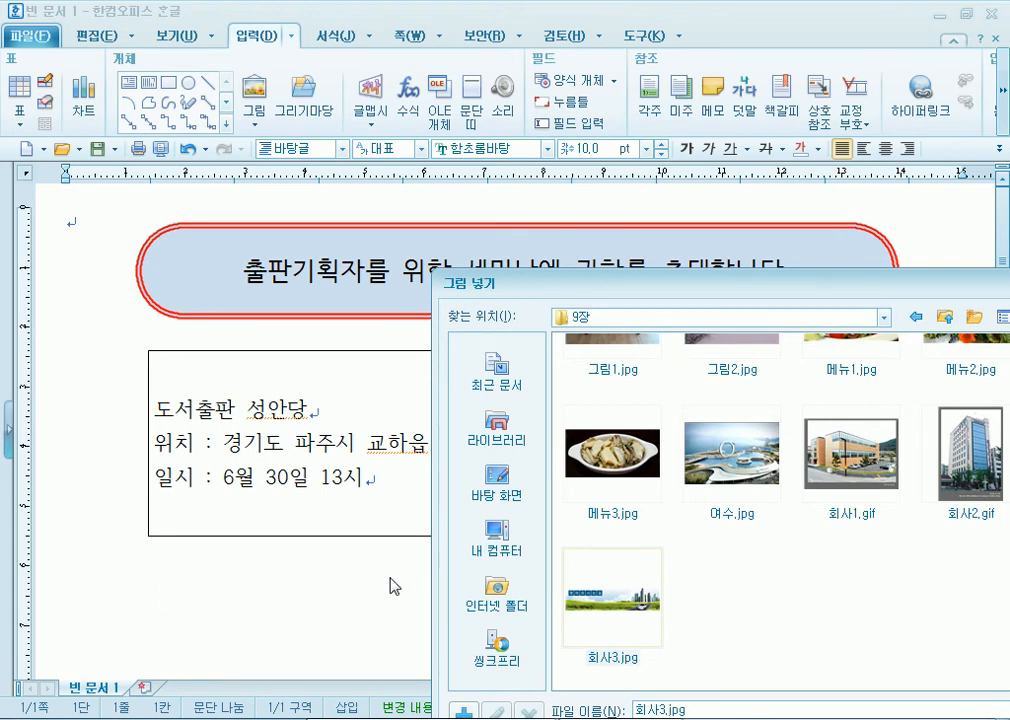
left_click_drag(675, 297, 390, 30)
left_click(521, 497)
left_click(521, 497)
Step: Insert 회사3.jpg with 마우스로 크기 지정 turned on, drawing it about 46 × 13 mm below the details text box
left_click(658, 496)
left_click(658, 496)
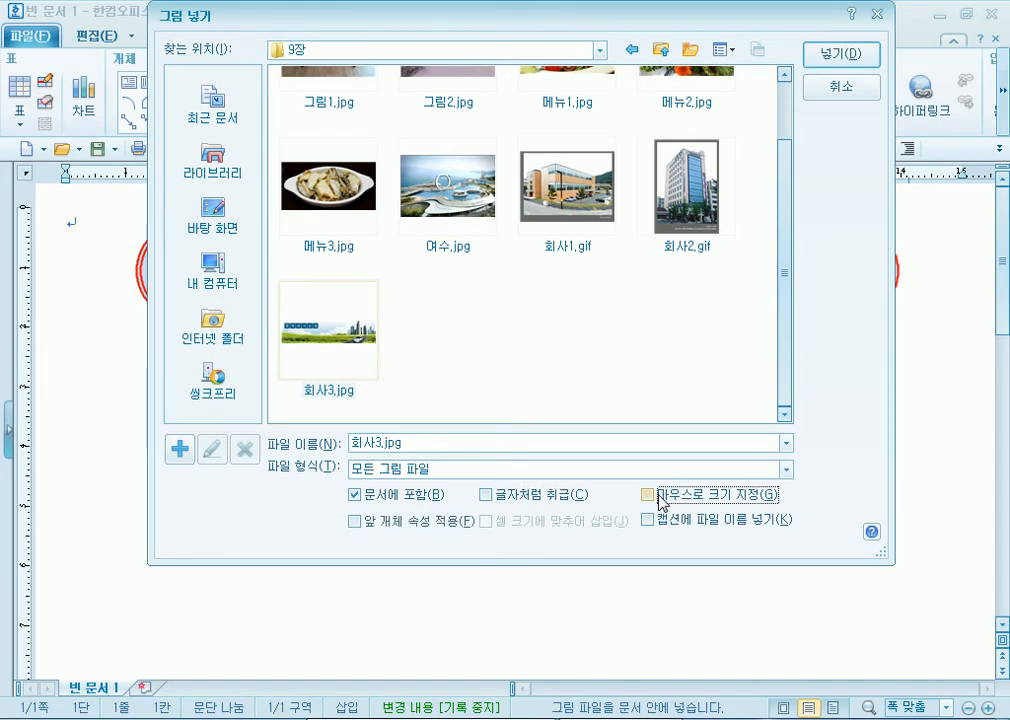
left_click(658, 496)
left_click(838, 58)
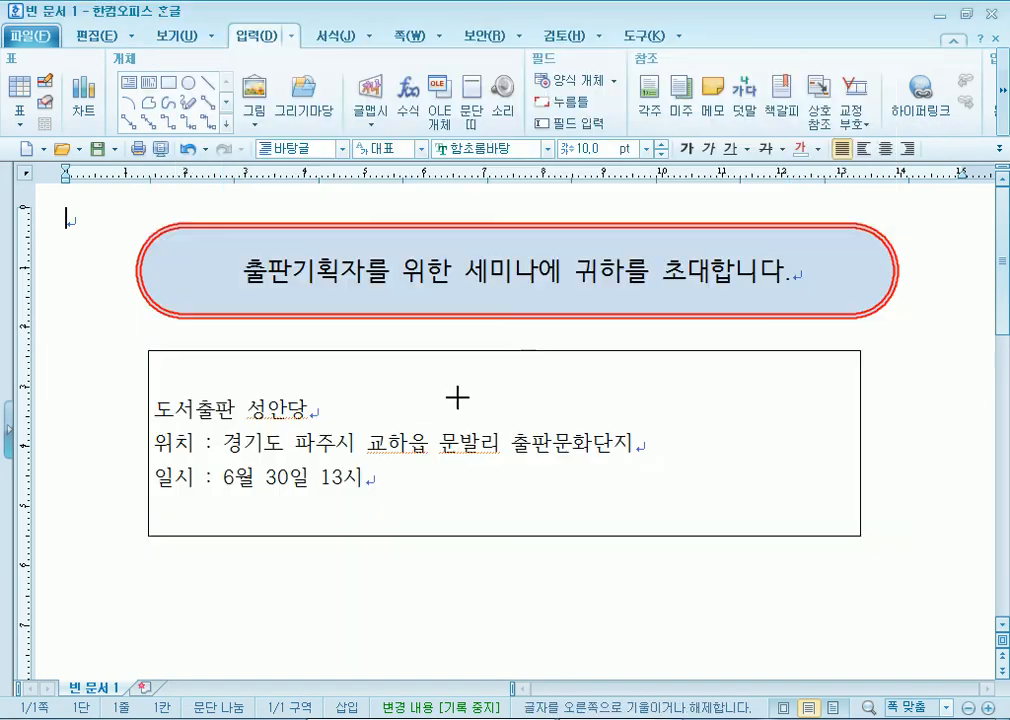
scroll(212, 400, "down", 3)
scroll(212, 400, "down", 2)
left_click_drag(181, 316, 343, 390)
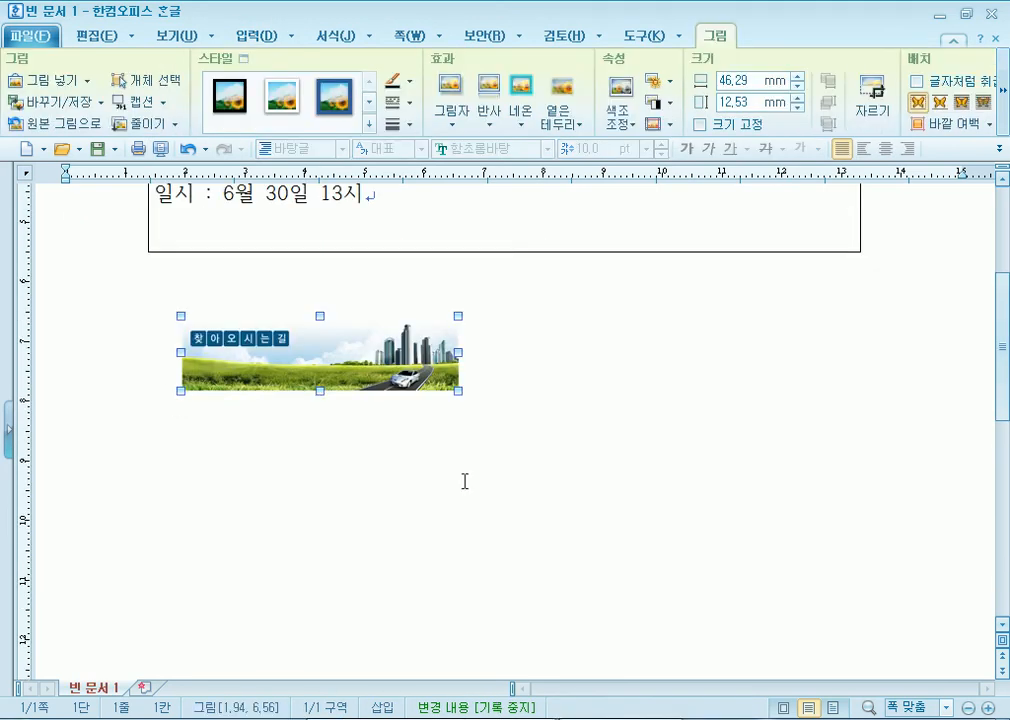
key("Escape")
Step: Insert 회사3.jpg again at the first line of the document with 마우스로 크기 지정 turned off
scroll(68, 354, "up", 4)
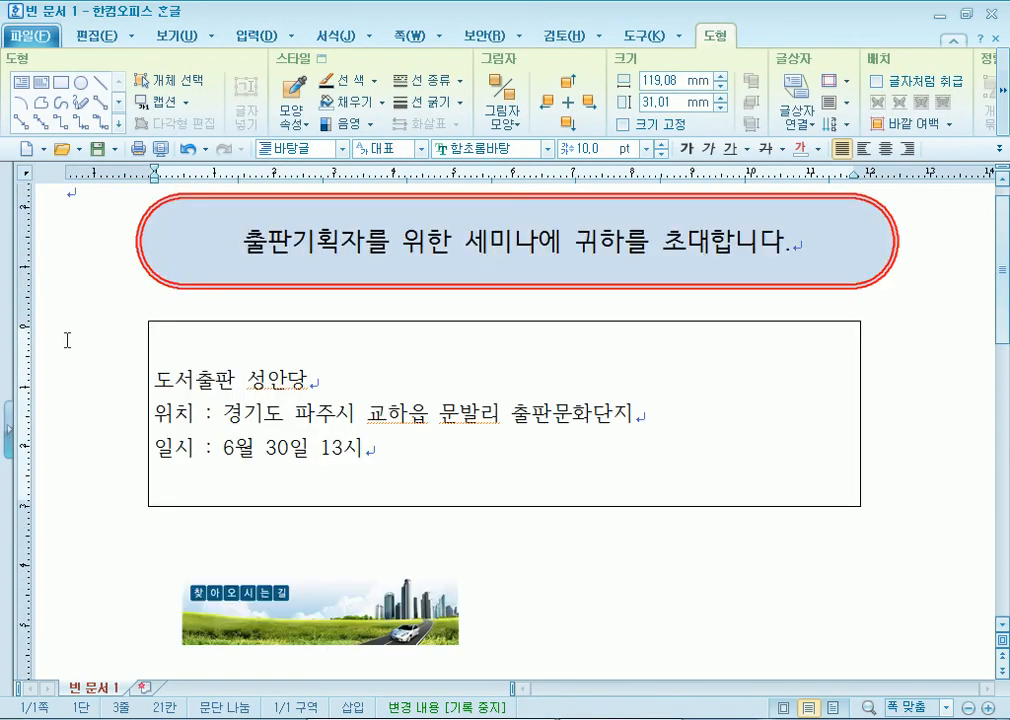
left_click(202, 195)
left_click(255, 92)
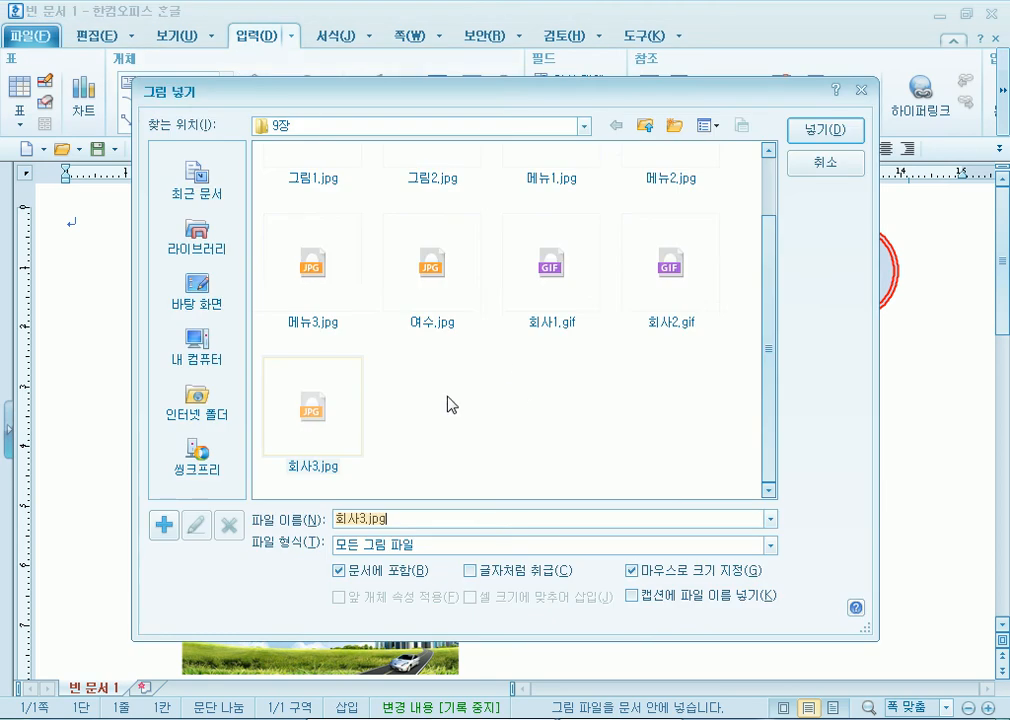
left_click(650, 571)
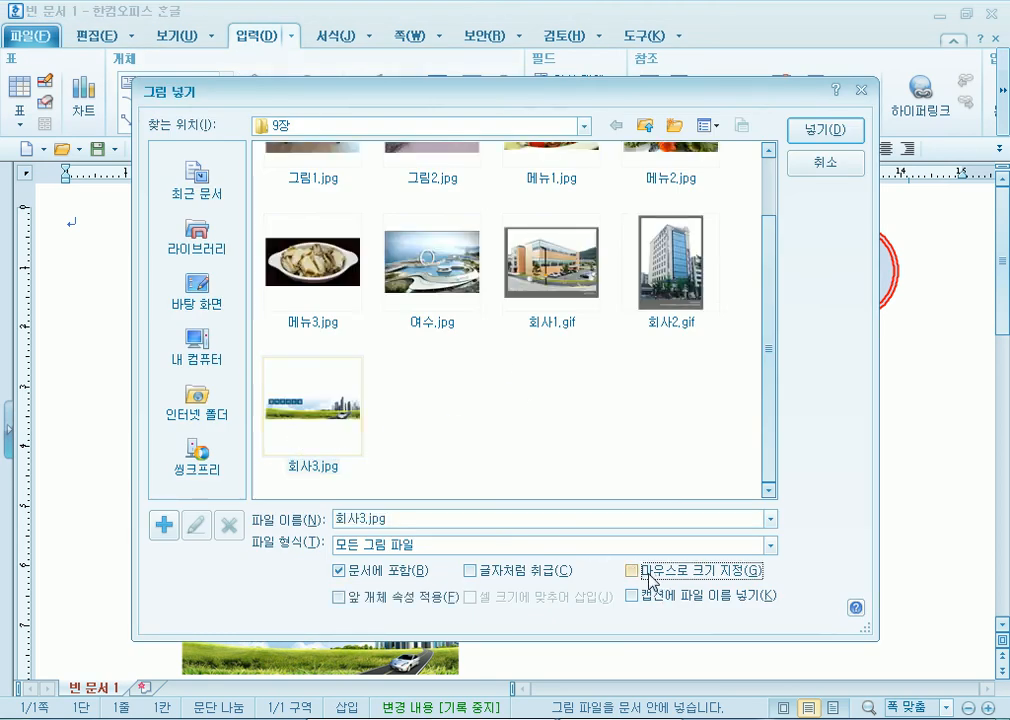
left_click(822, 130)
Step: Move the newly inserted full-width picture down to just below the small picture
scroll(97, 270, "down", 1)
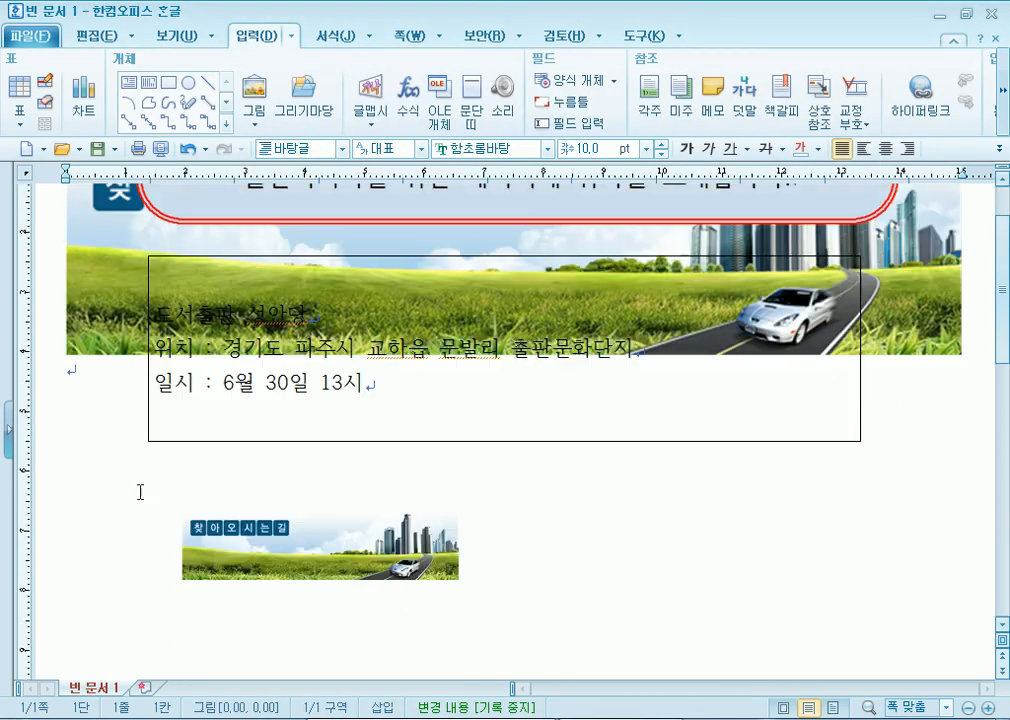
left_click_drag(97, 270, 80, 592)
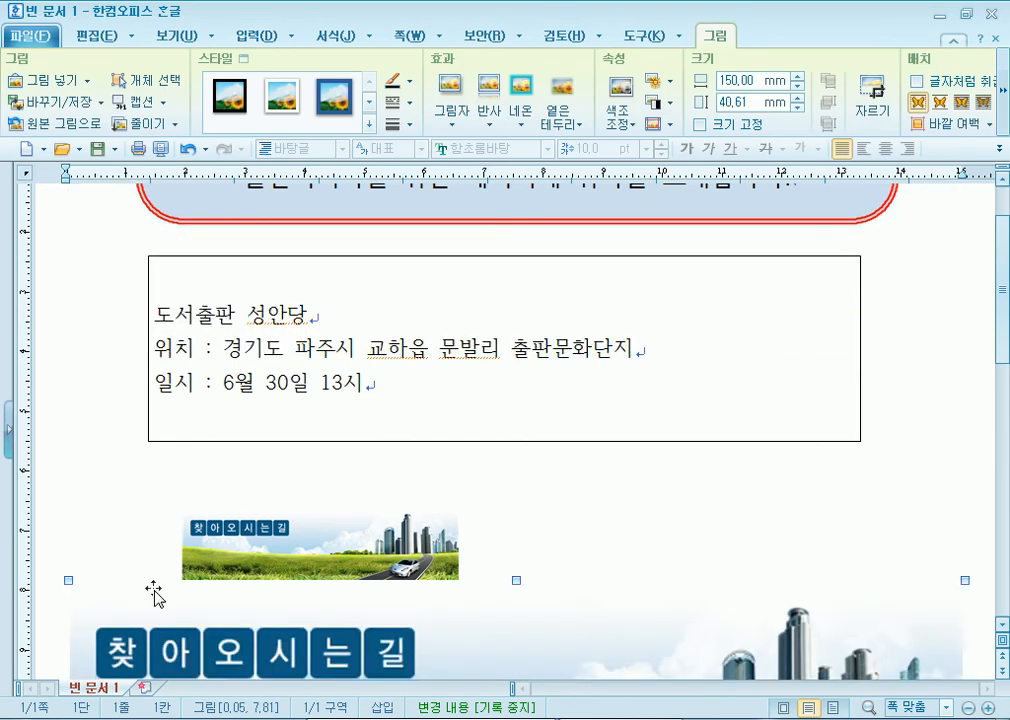
scroll(200, 500, "down", 4)
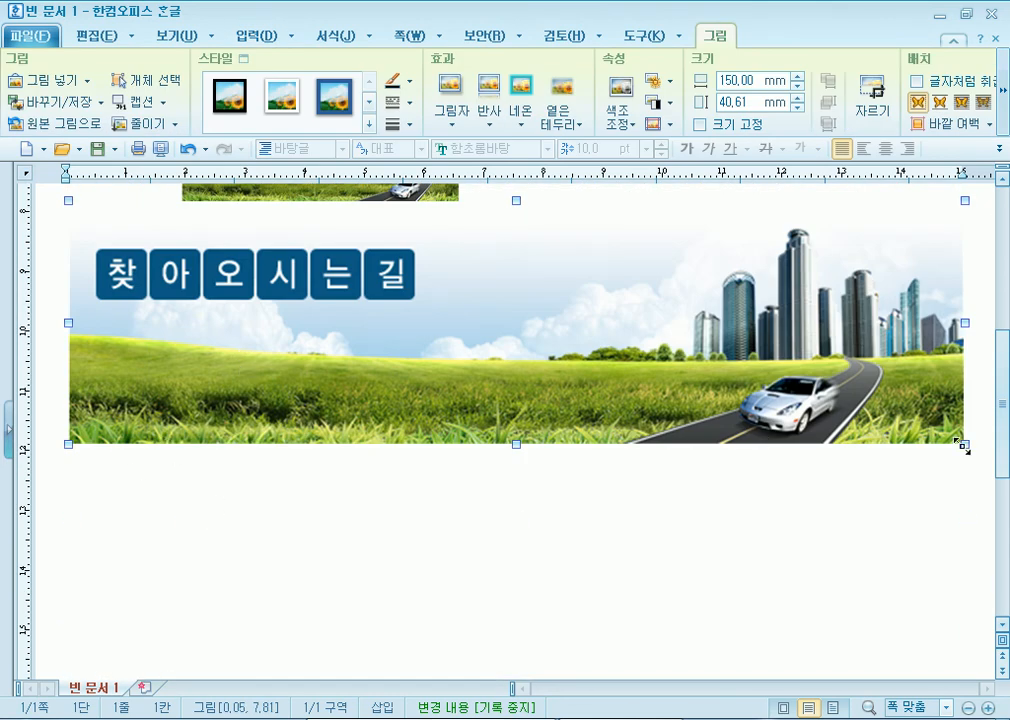
Step: Shrink the full-width picture proportionally to about 121 × 33 mm and delete the small picture above it
left_click_drag(797, 321, 795, 322)
scroll(746, 518, "up", 3)
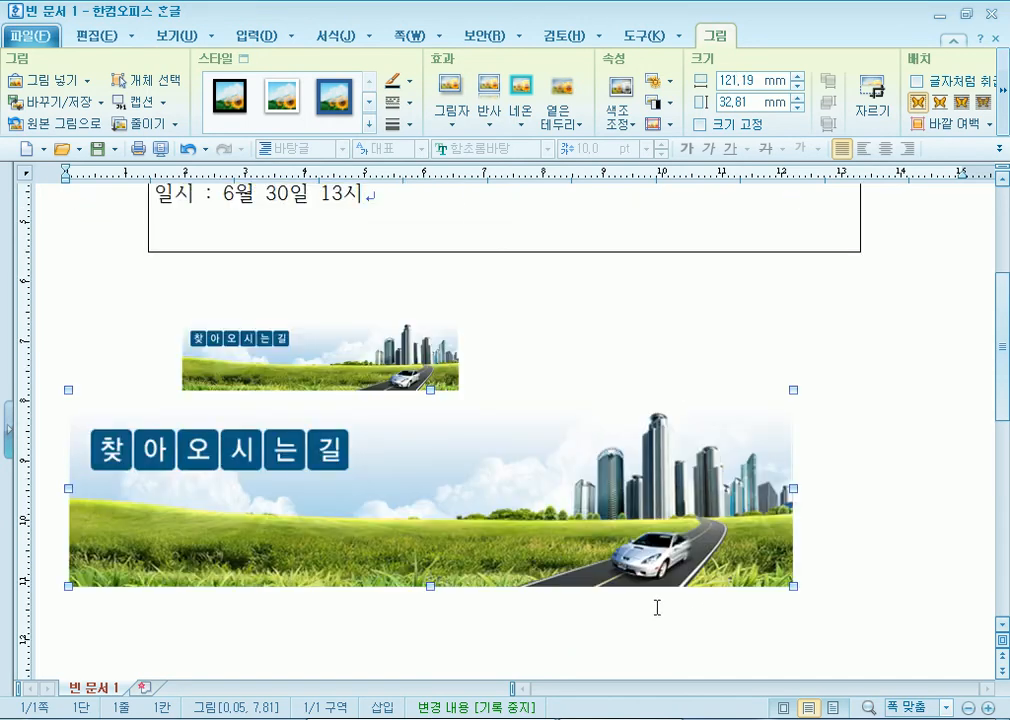
left_click(336, 370)
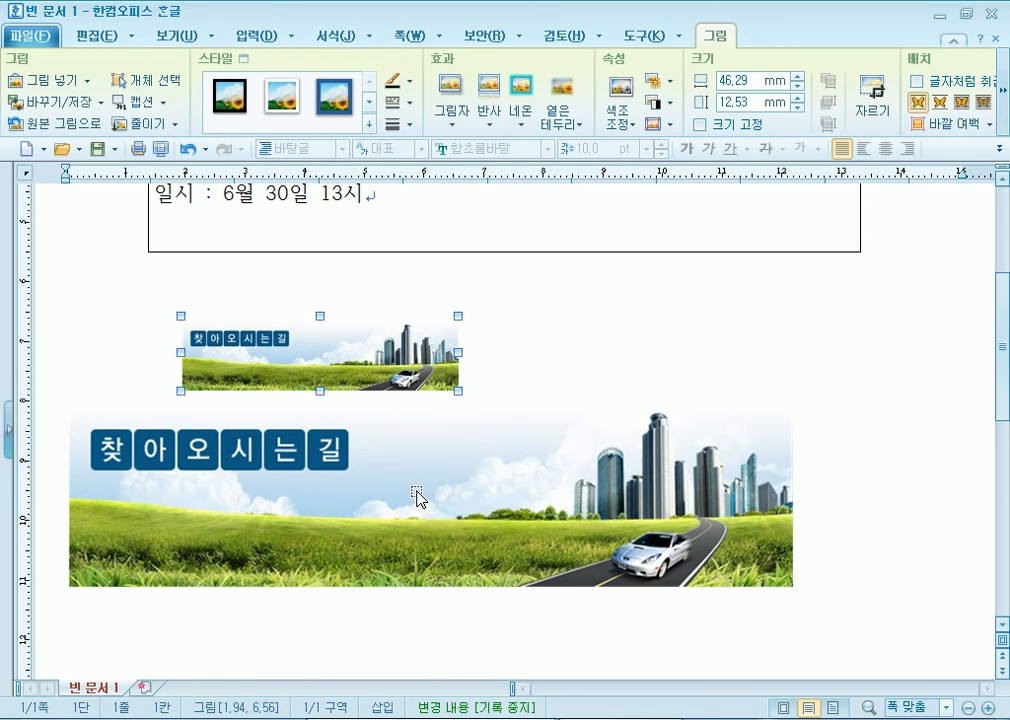
key("Delete")
Step: Move the remaining picture up to just below the details text box and centre it under the box
scroll(556, 533, "down", 5)
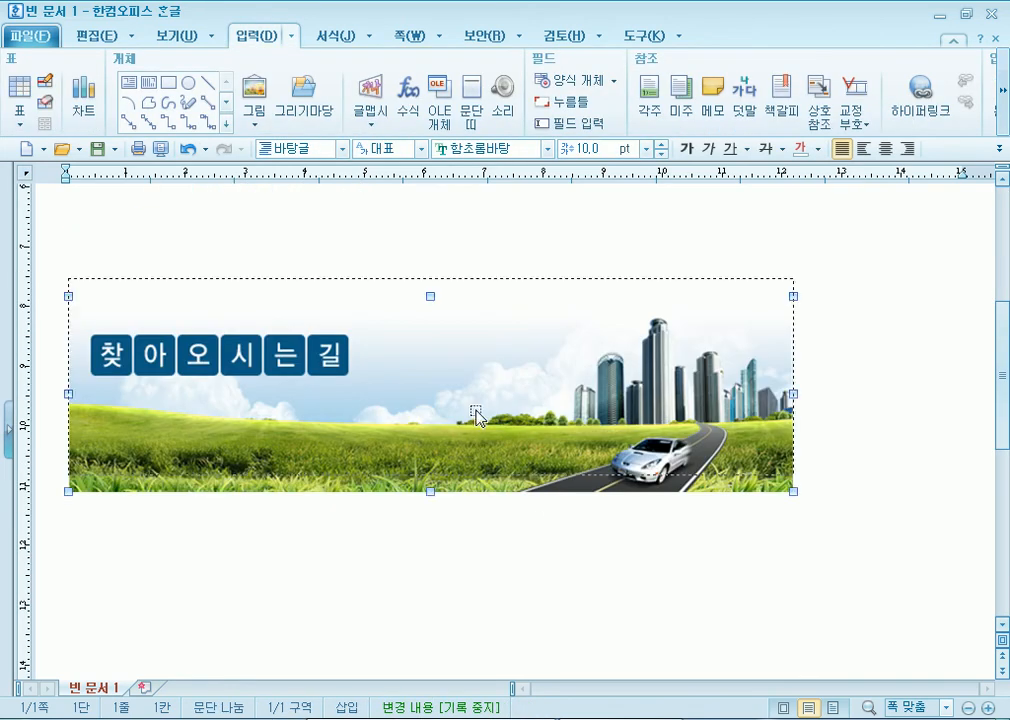
left_click(474, 438)
left_click_drag(458, 431, 458, 411)
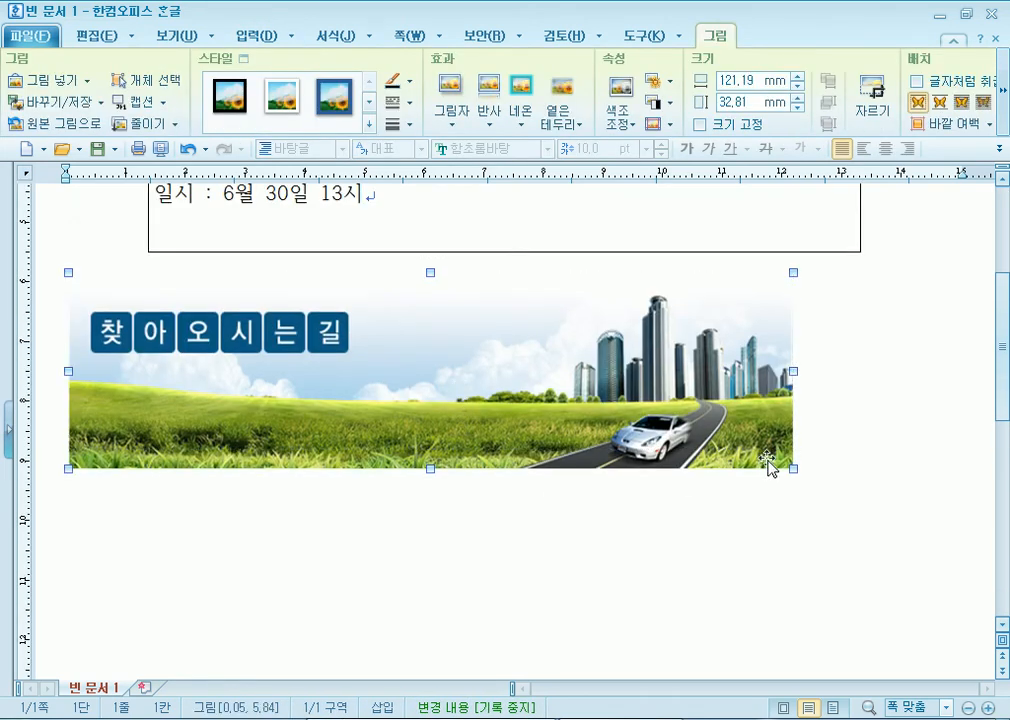
left_click_drag(707, 391, 780, 390)
key("Escape")
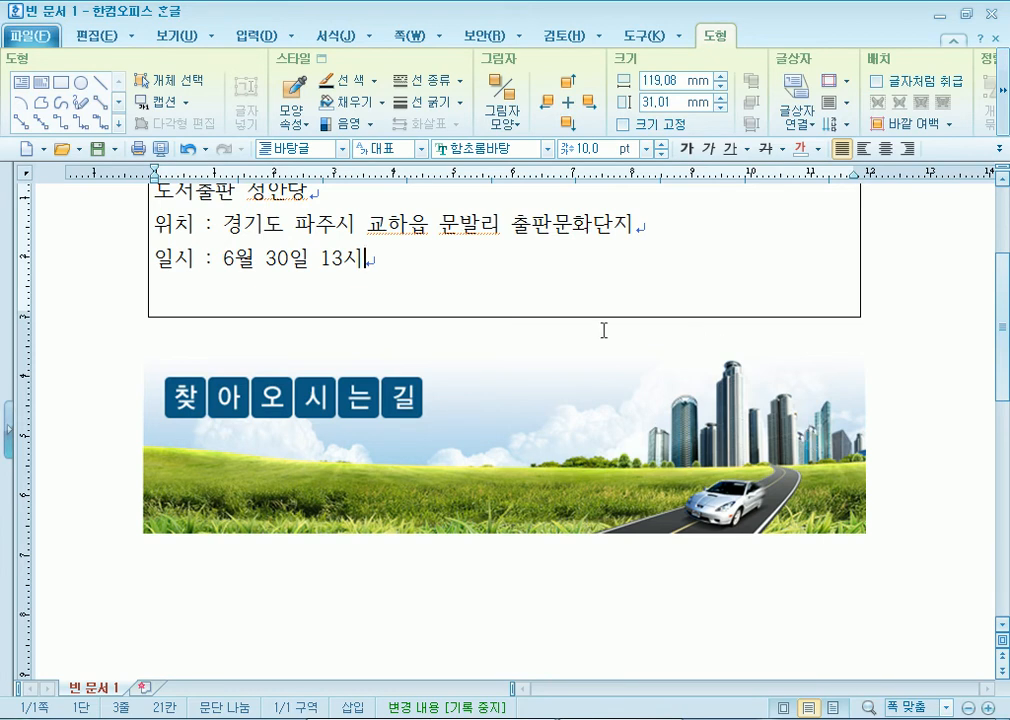
Step: Crop the right side of the picture to about 90 mm wide, and extend the crop back to the full picture
left_click(721, 378)
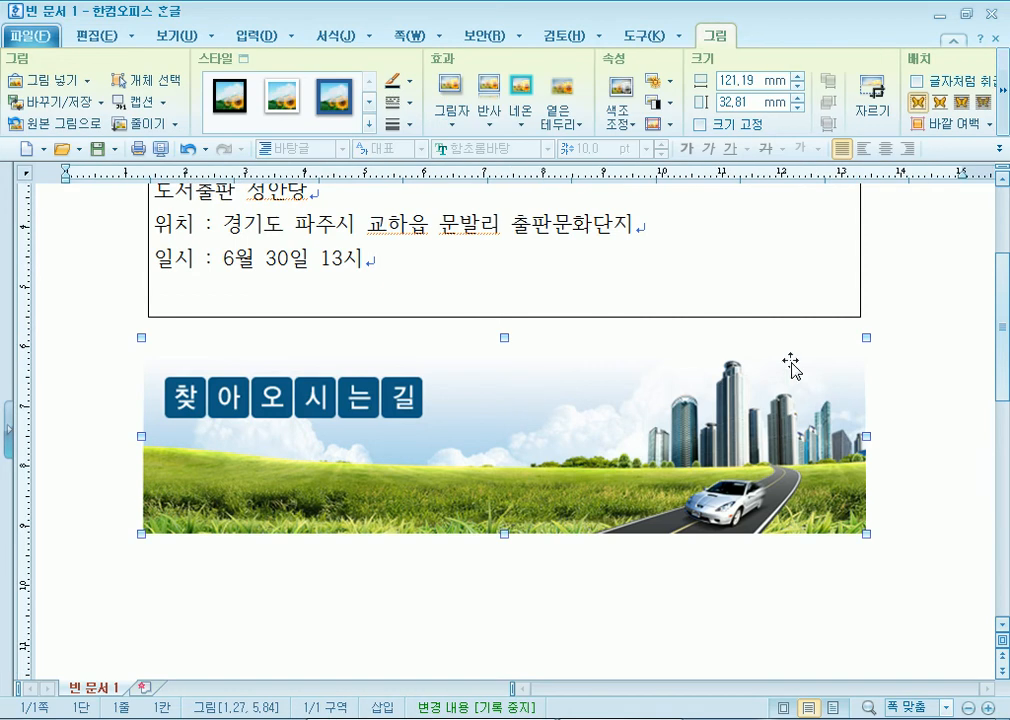
left_click(872, 100)
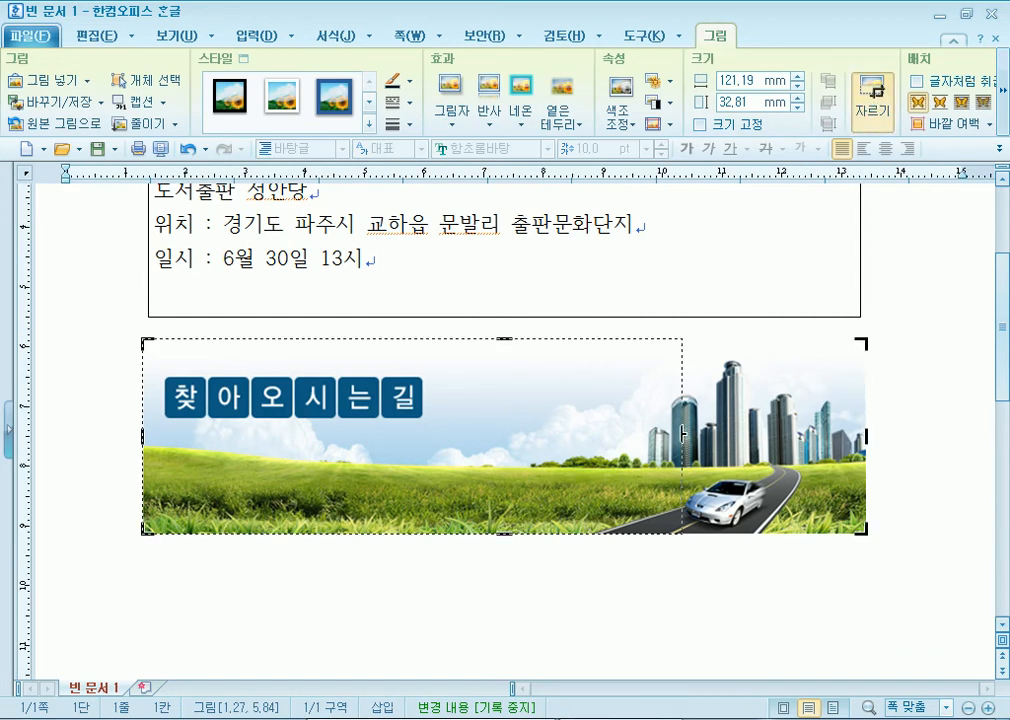
left_click_drag(686, 432, 683, 436)
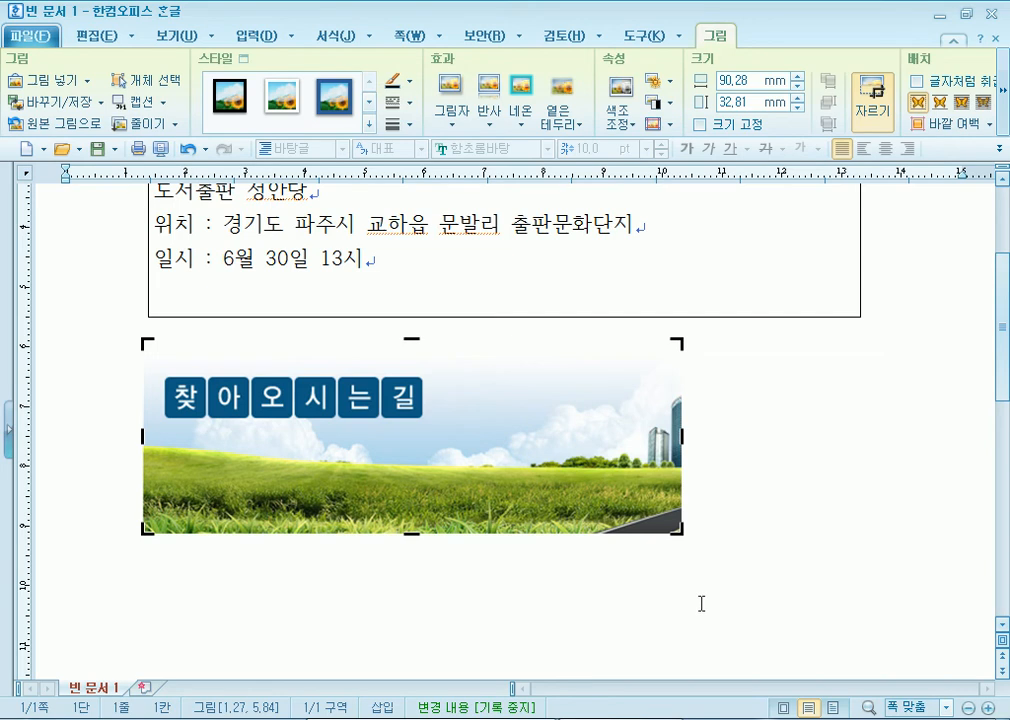
left_click_drag(686, 436, 868, 442)
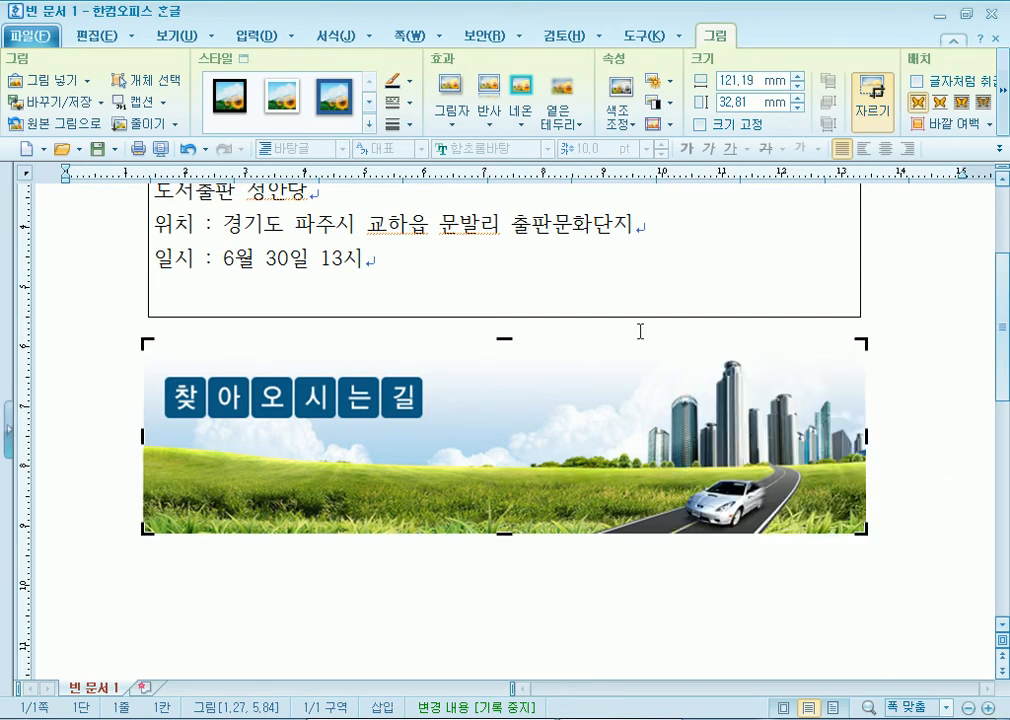
left_click(818, 591)
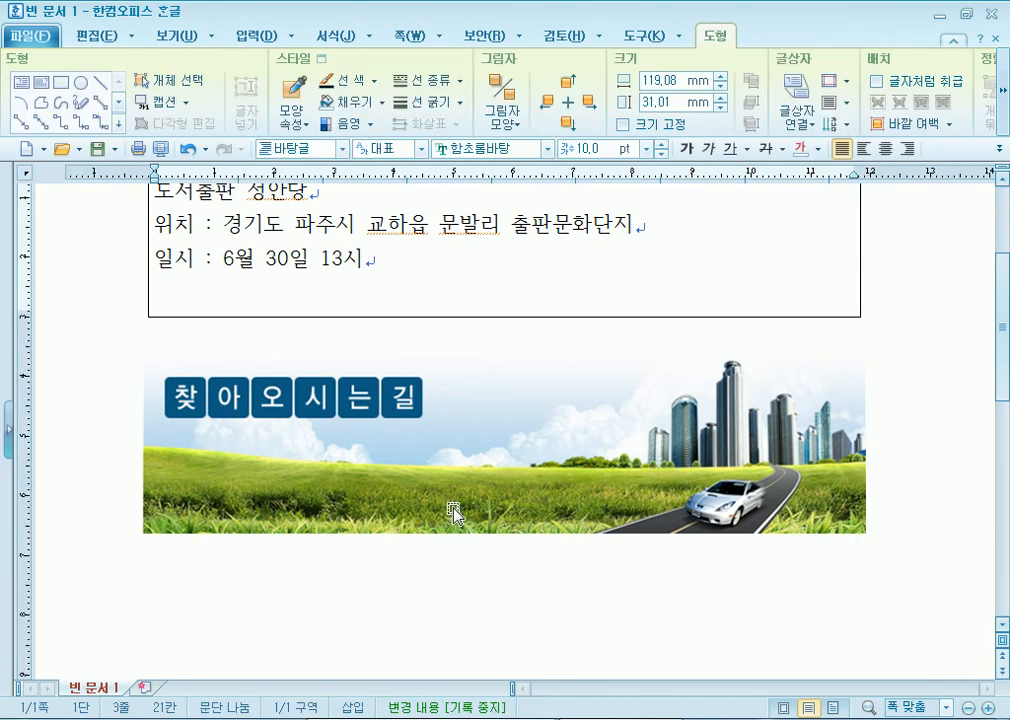
Step: Try to draw a polygon about 117 × 25 mm with a slanted right side in the space below the picture
left_click(87, 288)
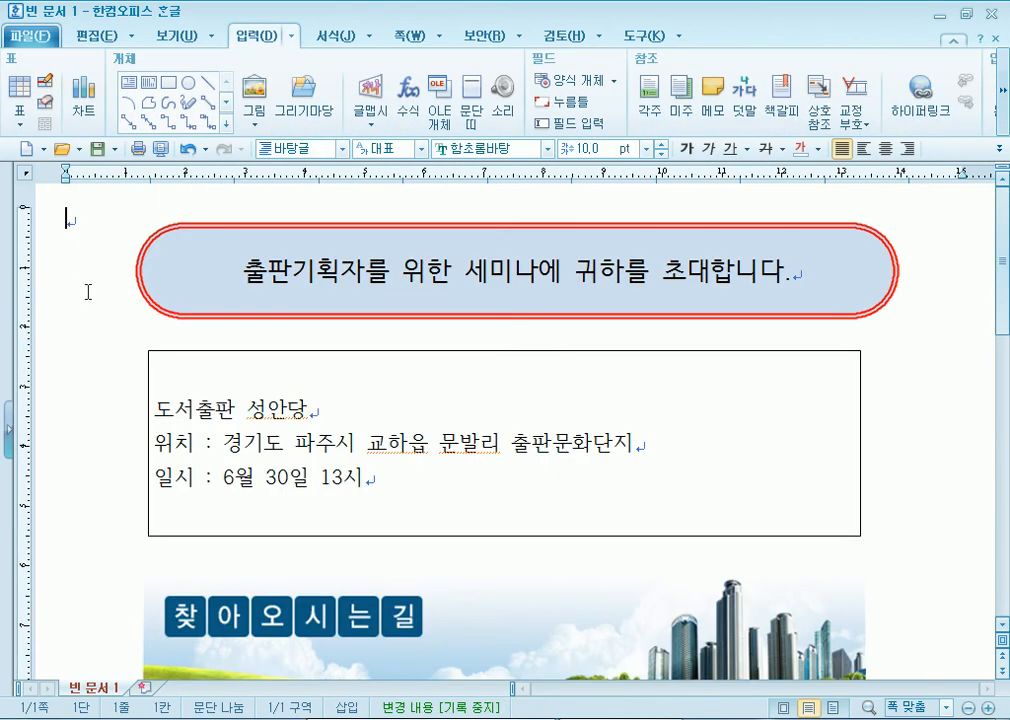
left_click(150, 104)
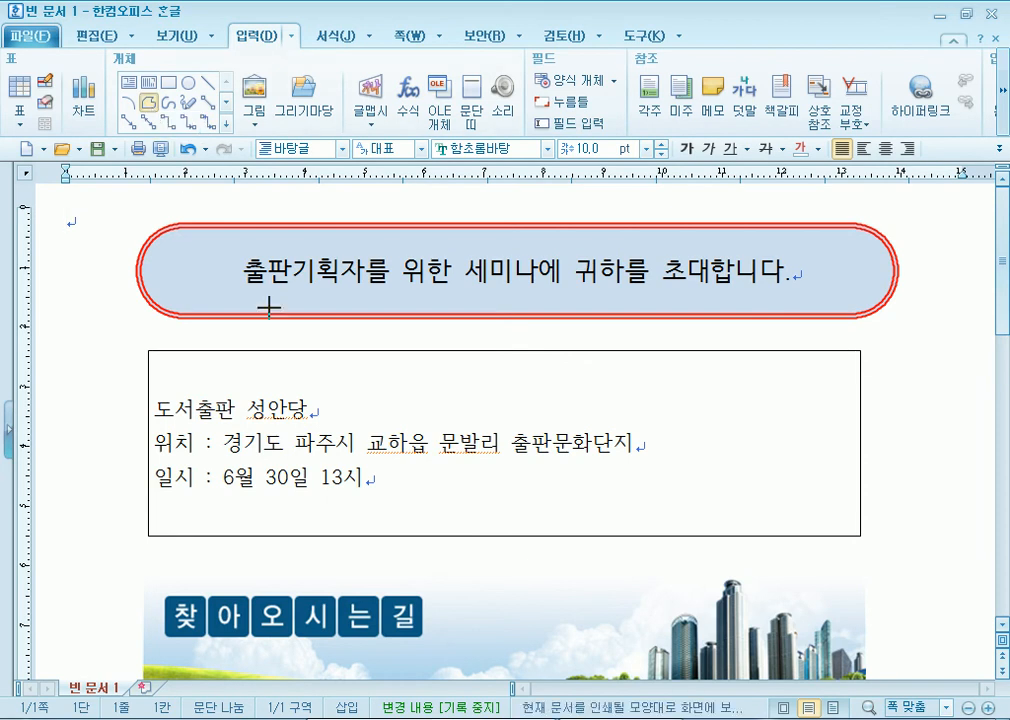
scroll(630, 517, "down", 3)
scroll(630, 517, "down", 5)
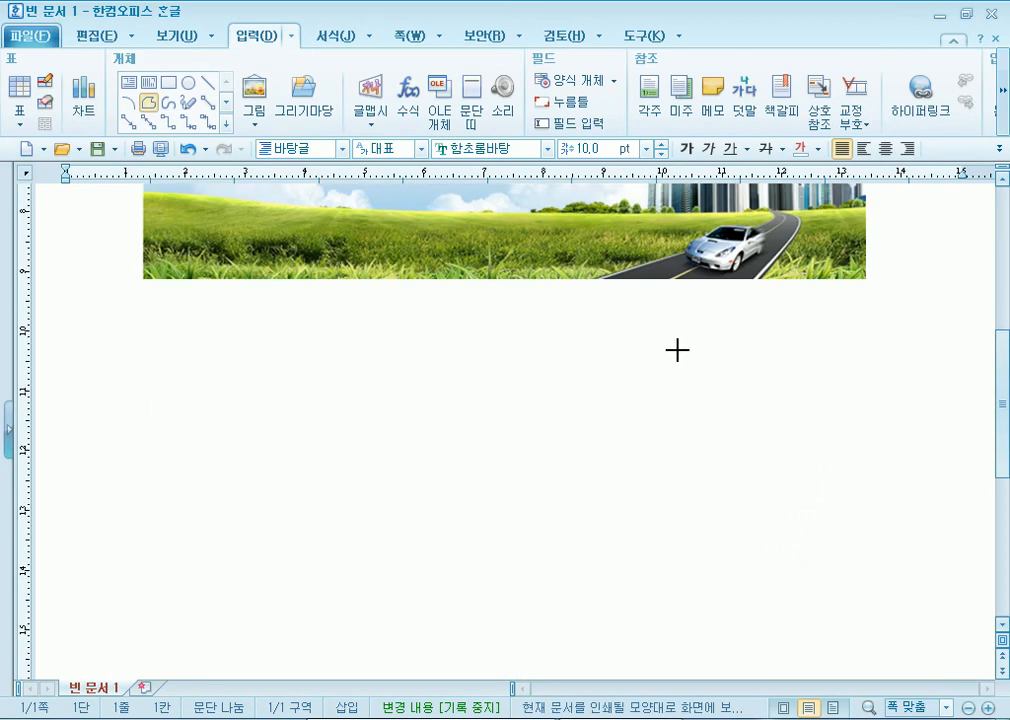
left_click(657, 347)
left_click(841, 489)
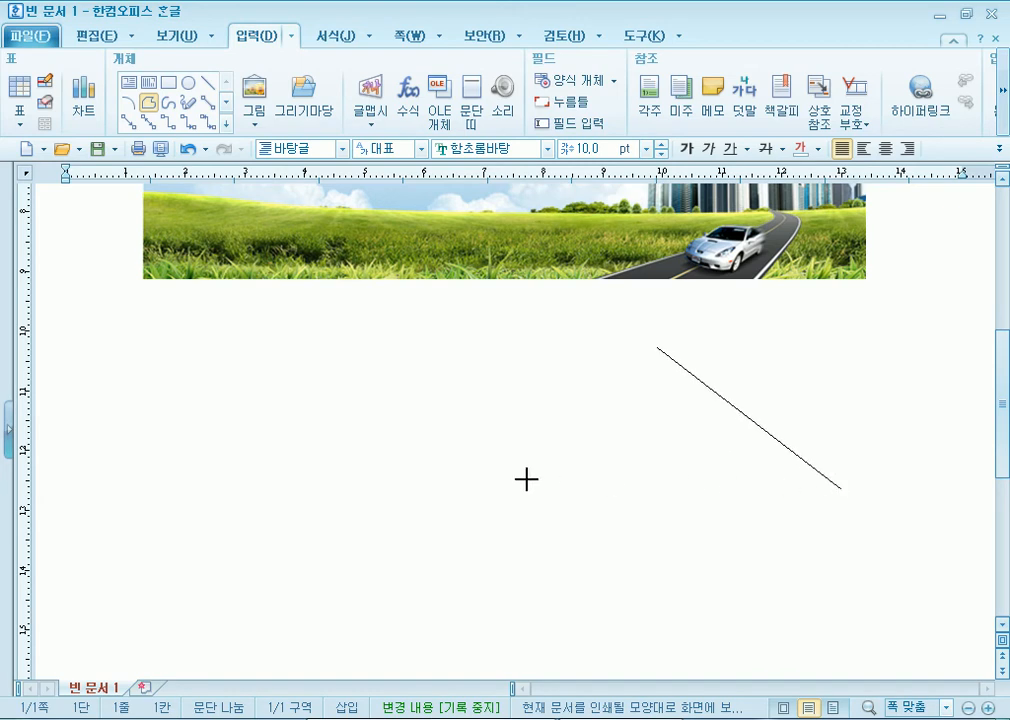
left_click(144, 489)
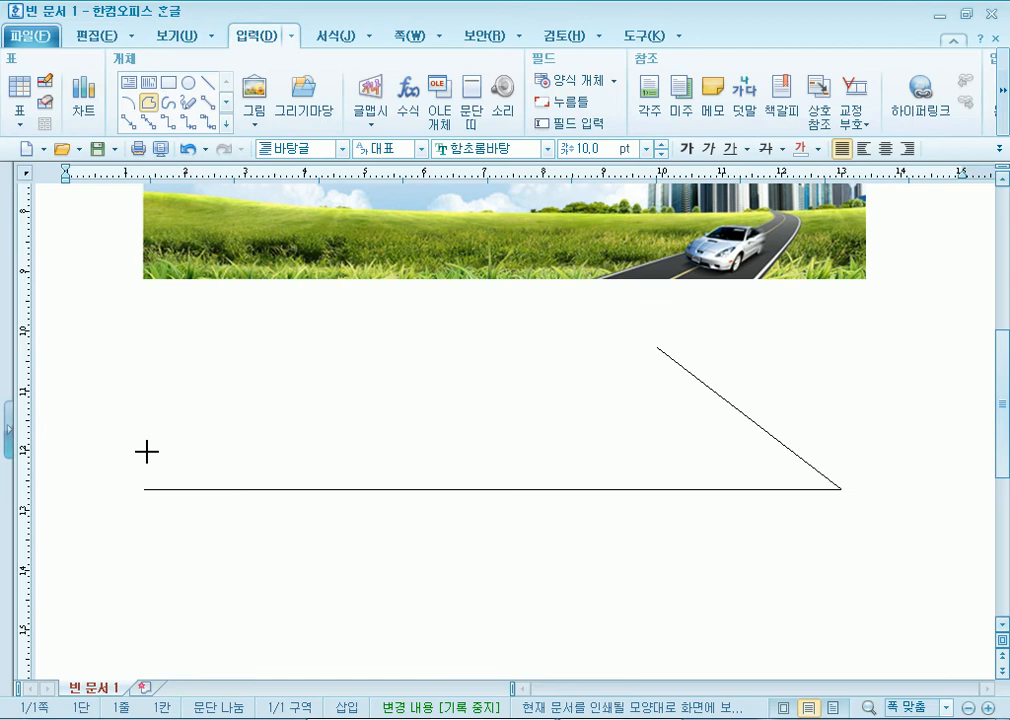
left_click(146, 338)
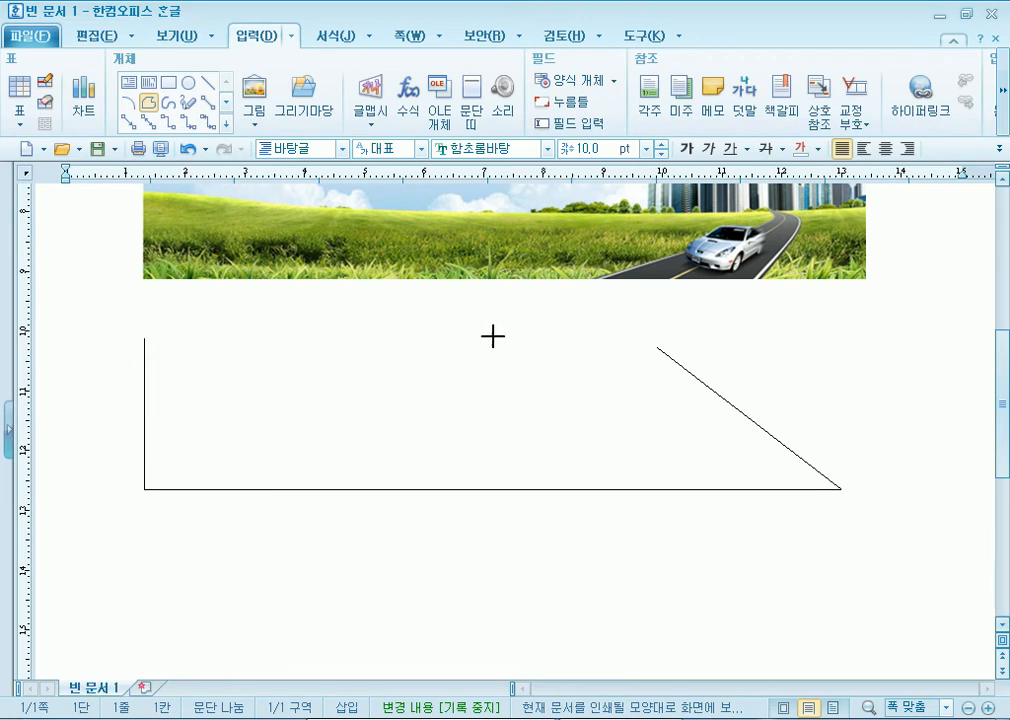
left_click(649, 338)
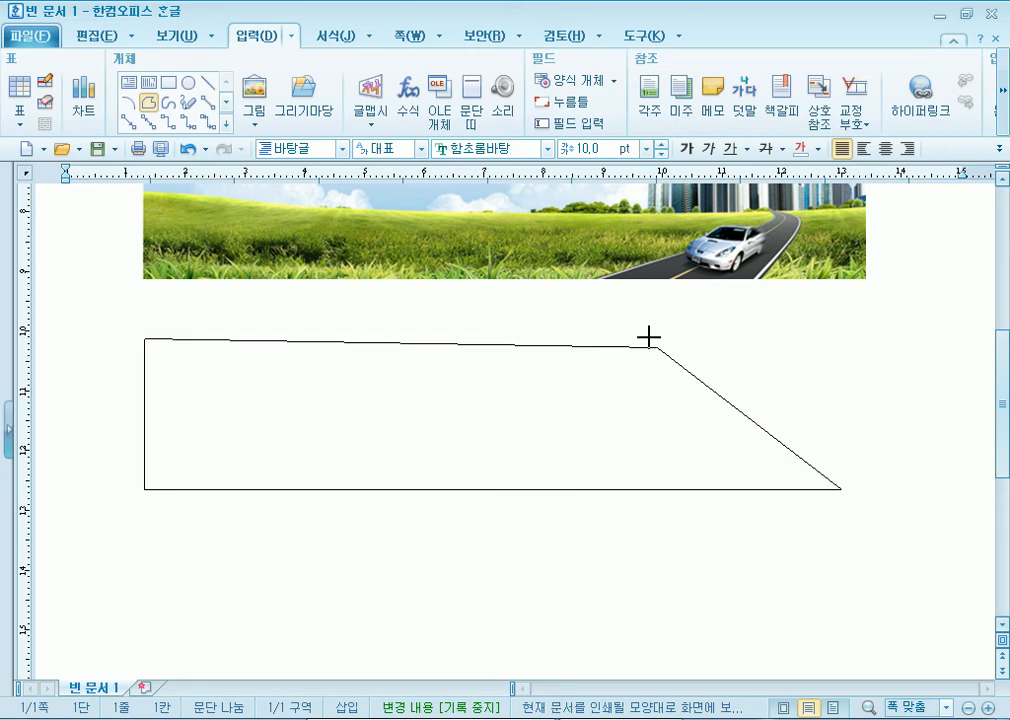
left_click(648, 338)
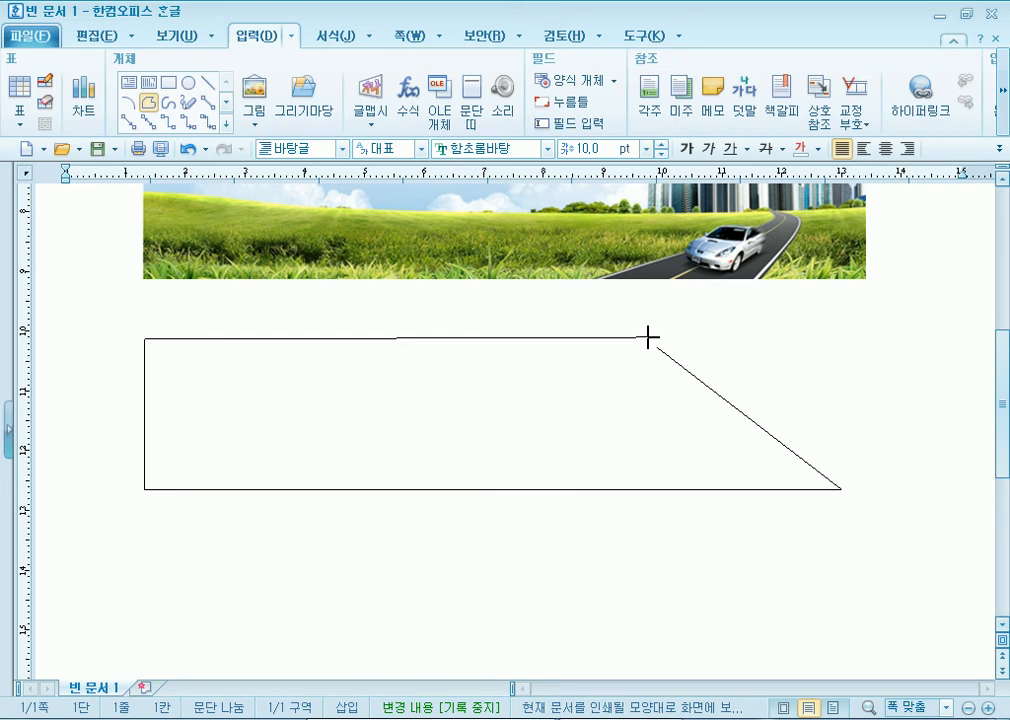
left_click(657, 347)
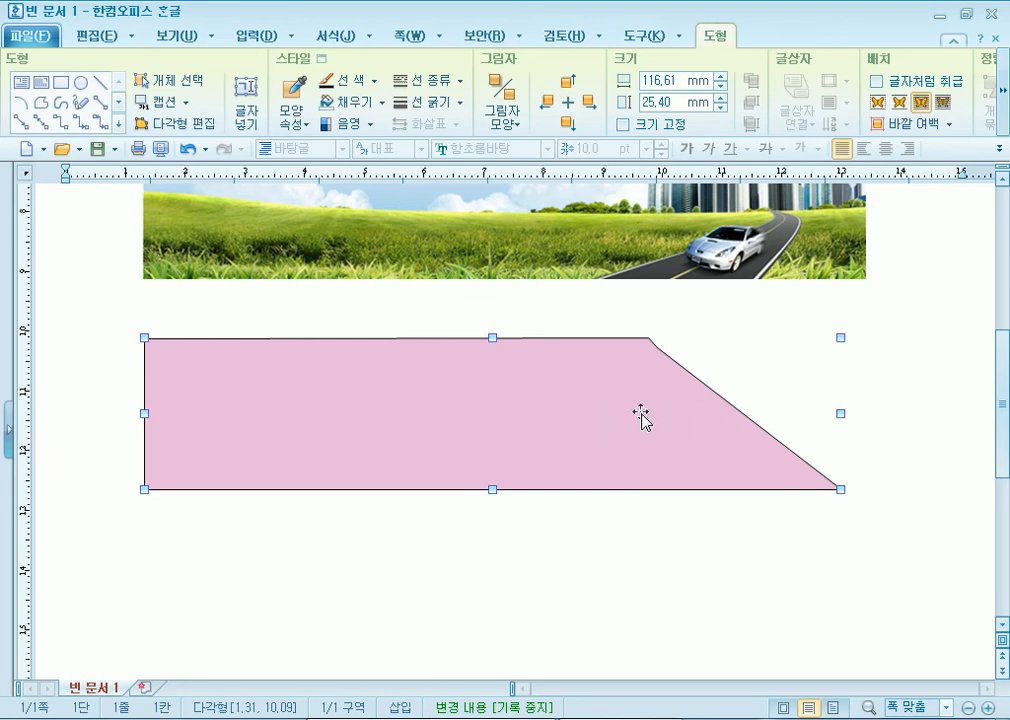
key("Escape")
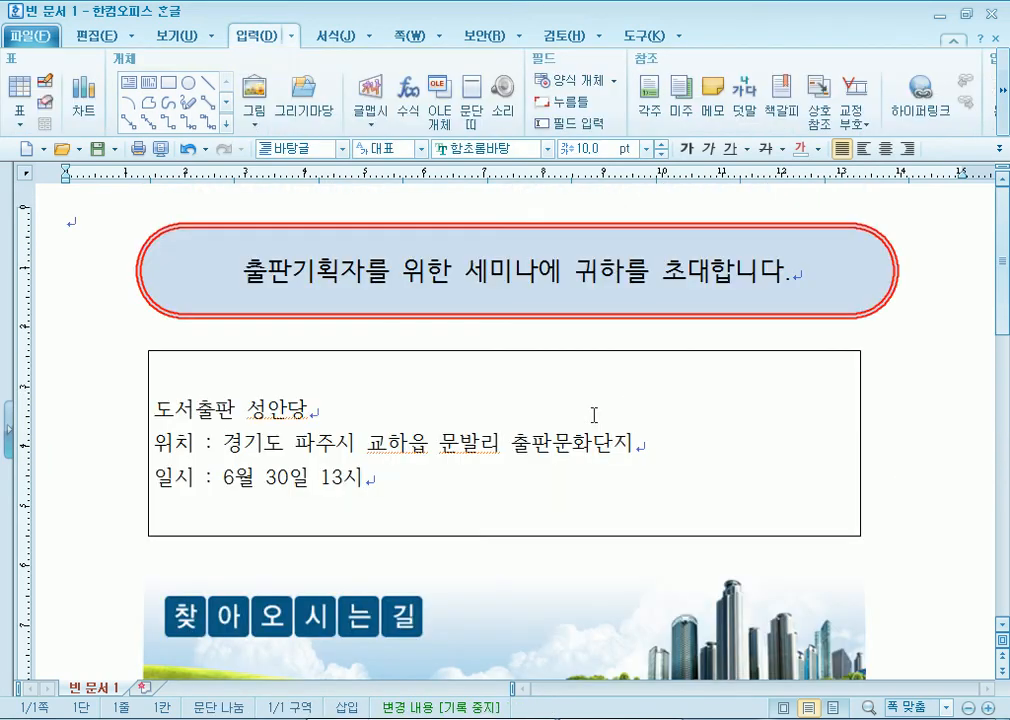
Step: Draw a four-sided polygon about 120 × 19 mm with a slanted right side below the picture and move it up closer to the picture
left_click(148, 101)
scroll(242, 292, "down", 5)
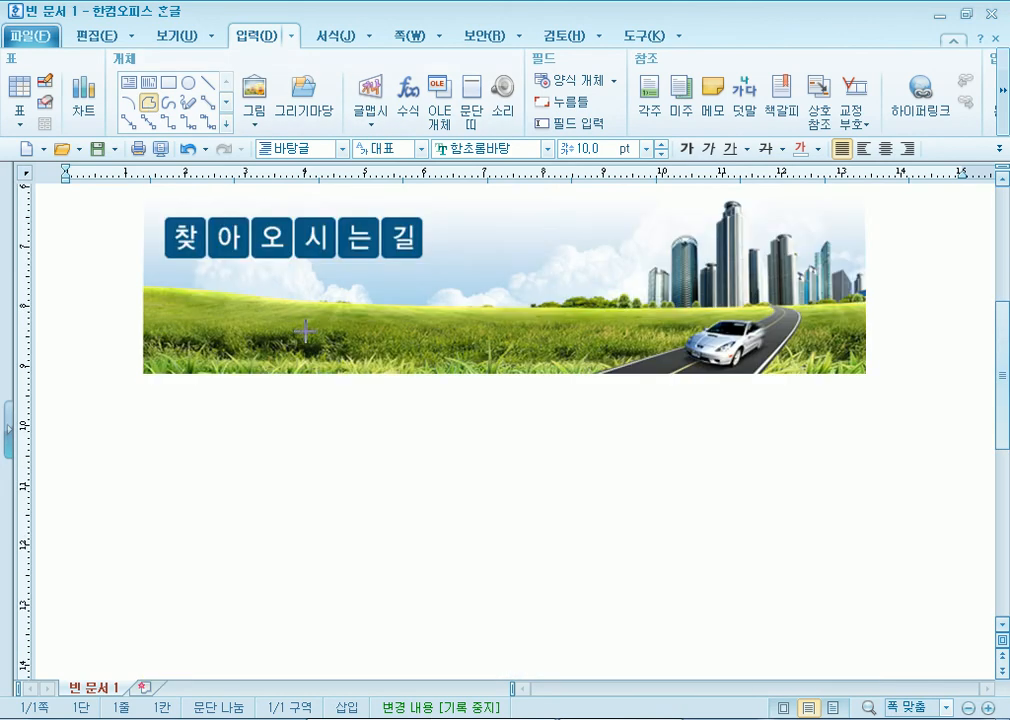
mouse_move(150, 439)
left_mouse_down()
mouse_move(816, 439)
mouse_move(489, 585)
mouse_move(773, 512)
mouse_move(210, 537)
mouse_move(148, 443)
left_mouse_up()
left_click(148, 101)
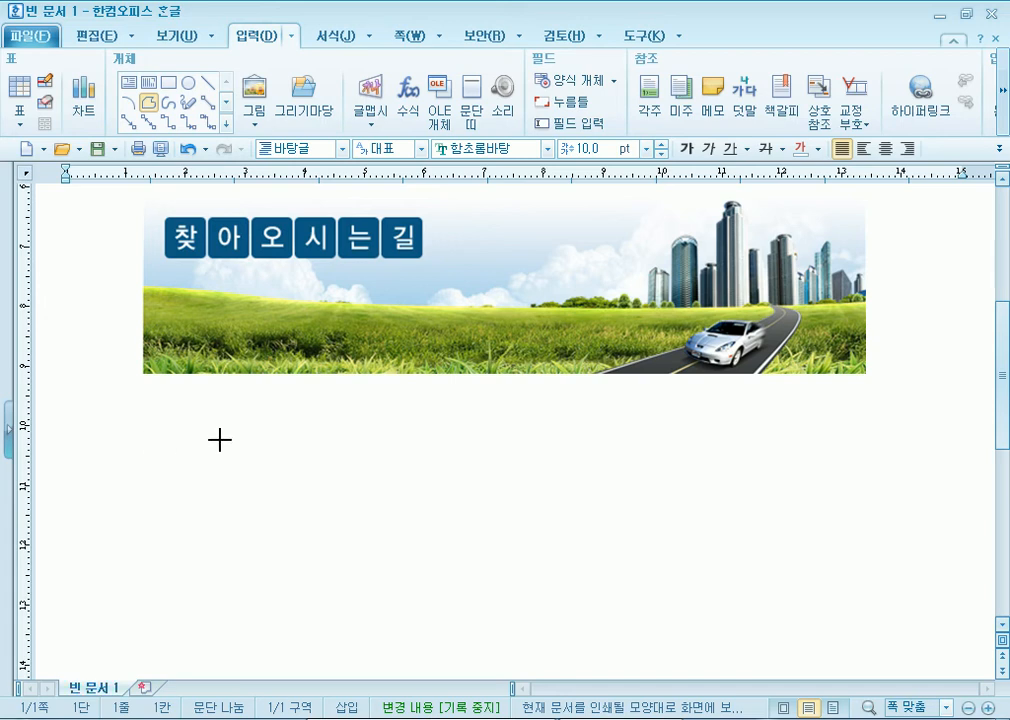
left_click_drag(143, 440, 873, 488)
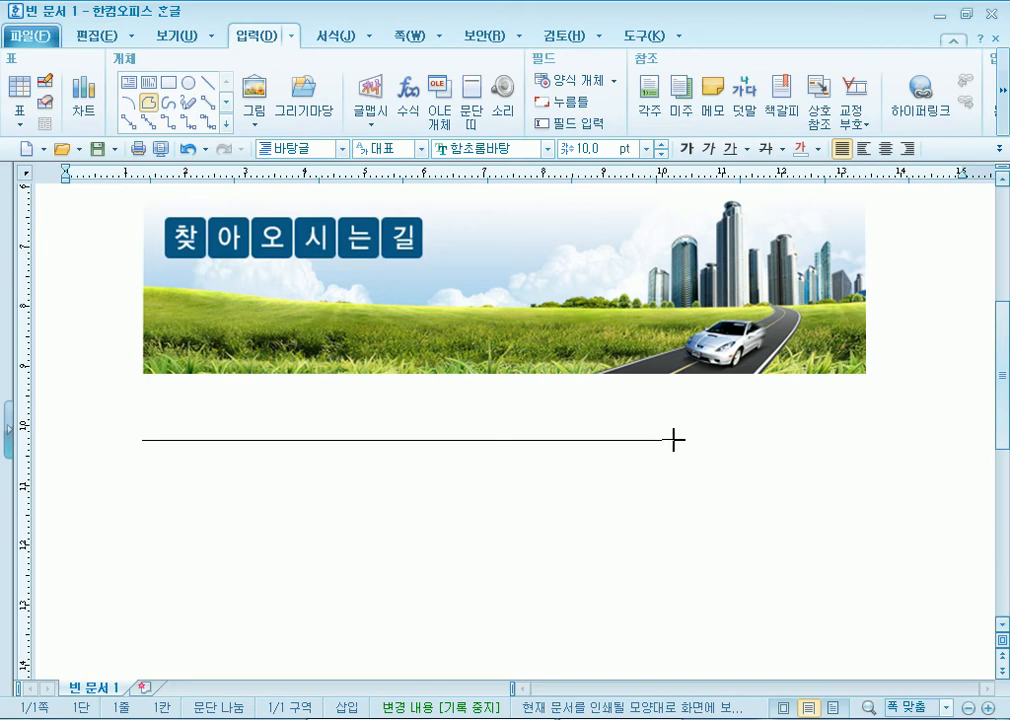
left_click(673, 443)
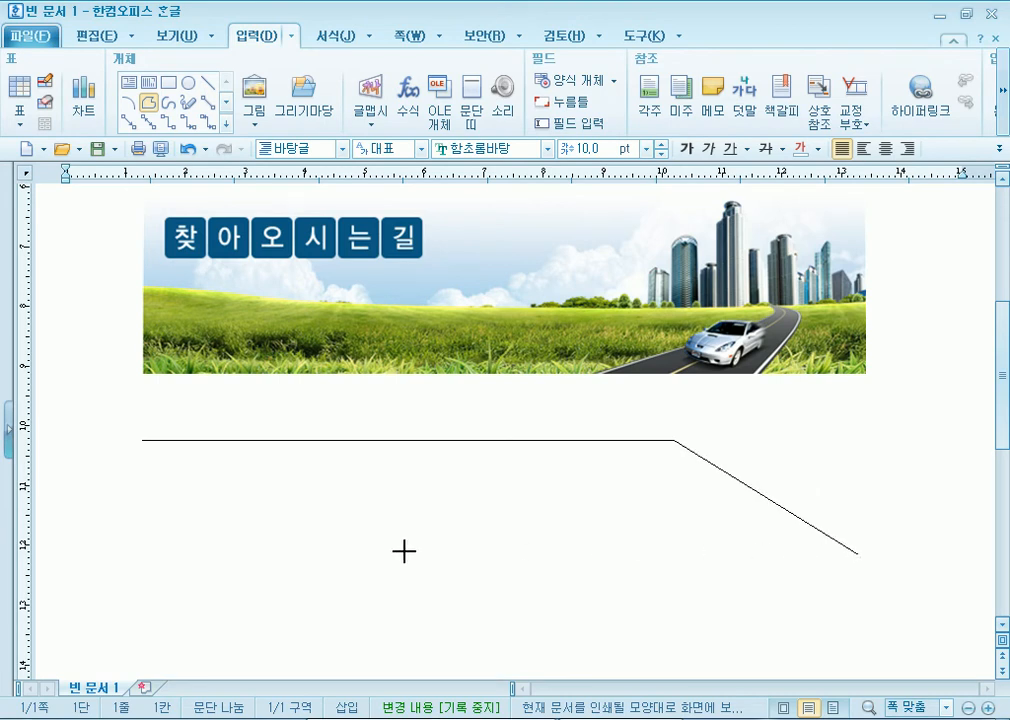
left_click(138, 553)
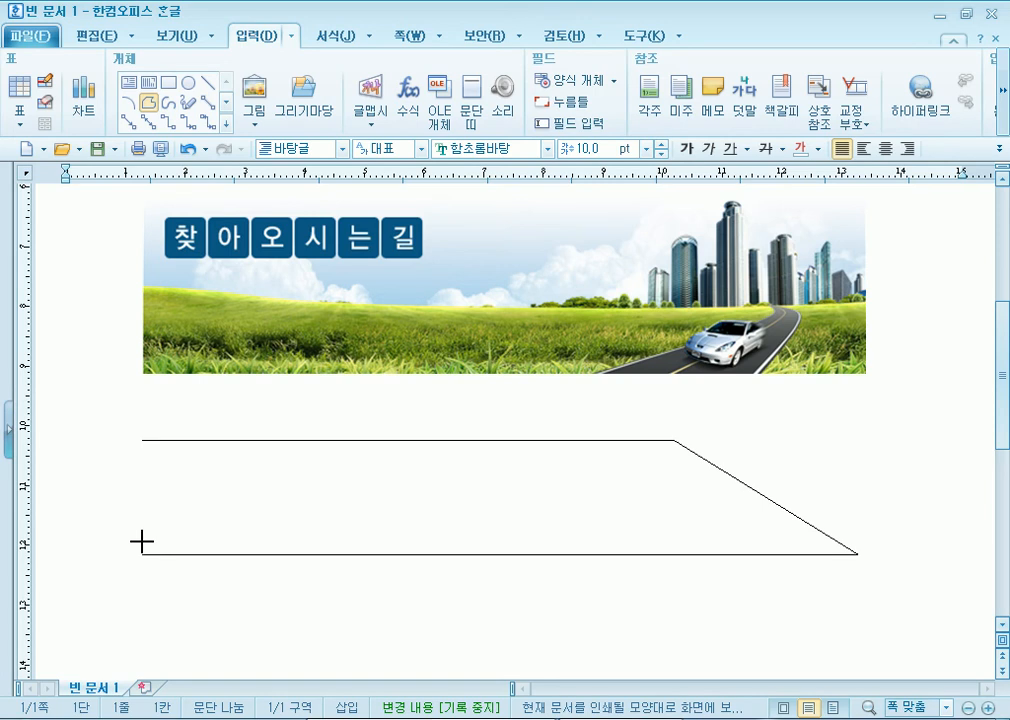
left_click(143, 439)
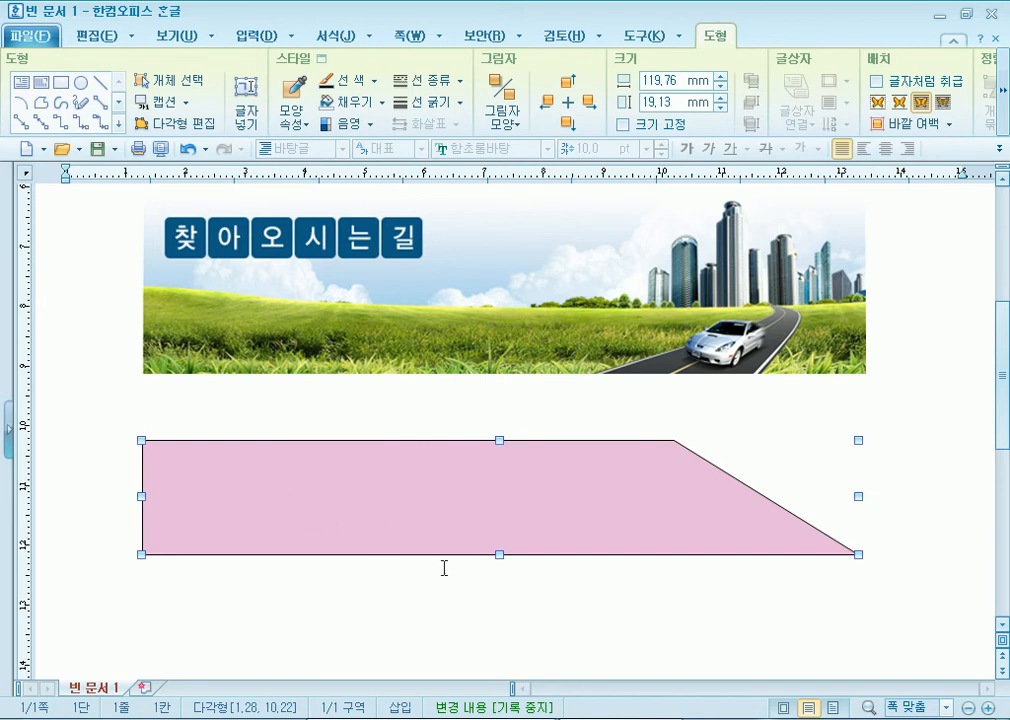
left_click_drag(487, 518, 487, 486)
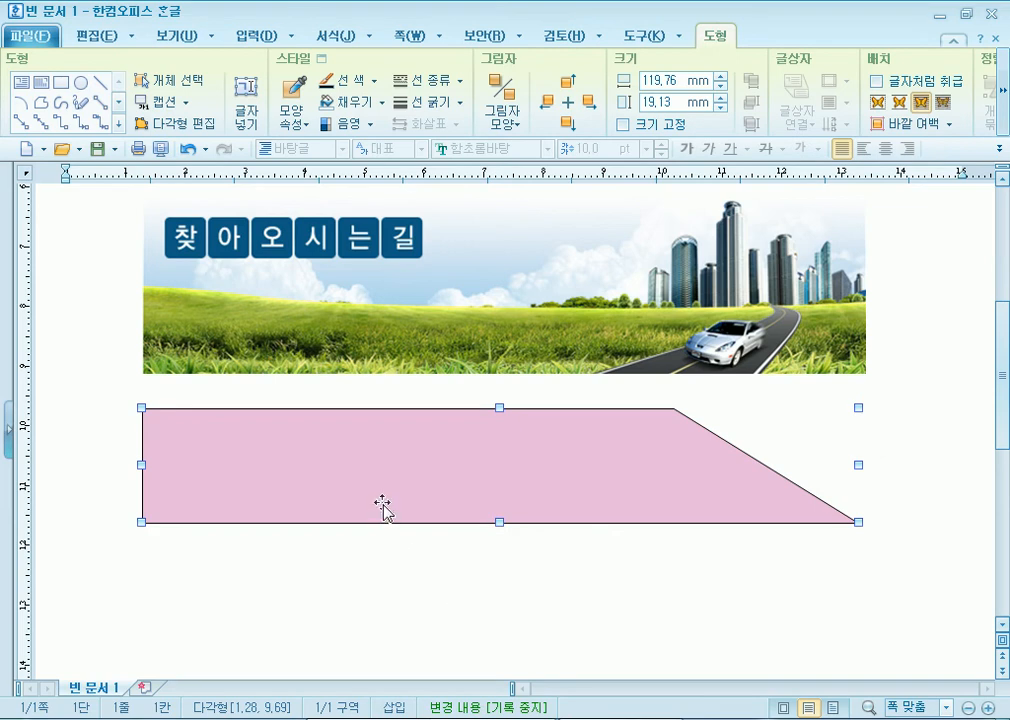
Step: Fill the pink polygon with the picture 회사3.jpg, embedded in the document, using the fill type 바둑판식으로-모두
double_click(318, 456)
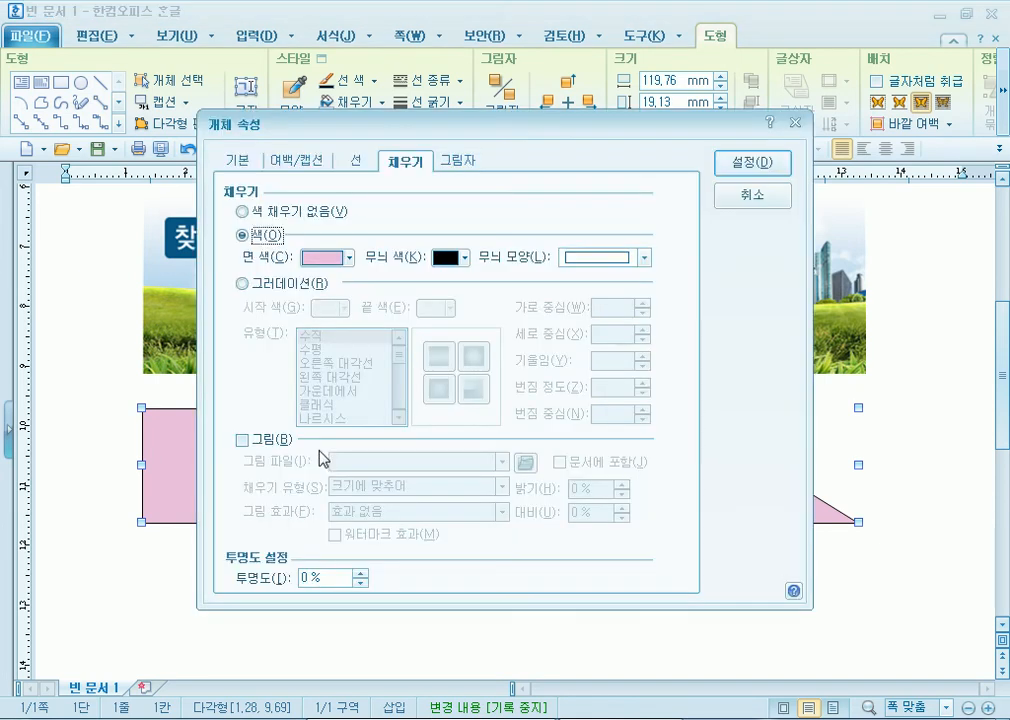
left_click_drag(418, 124, 536, 28)
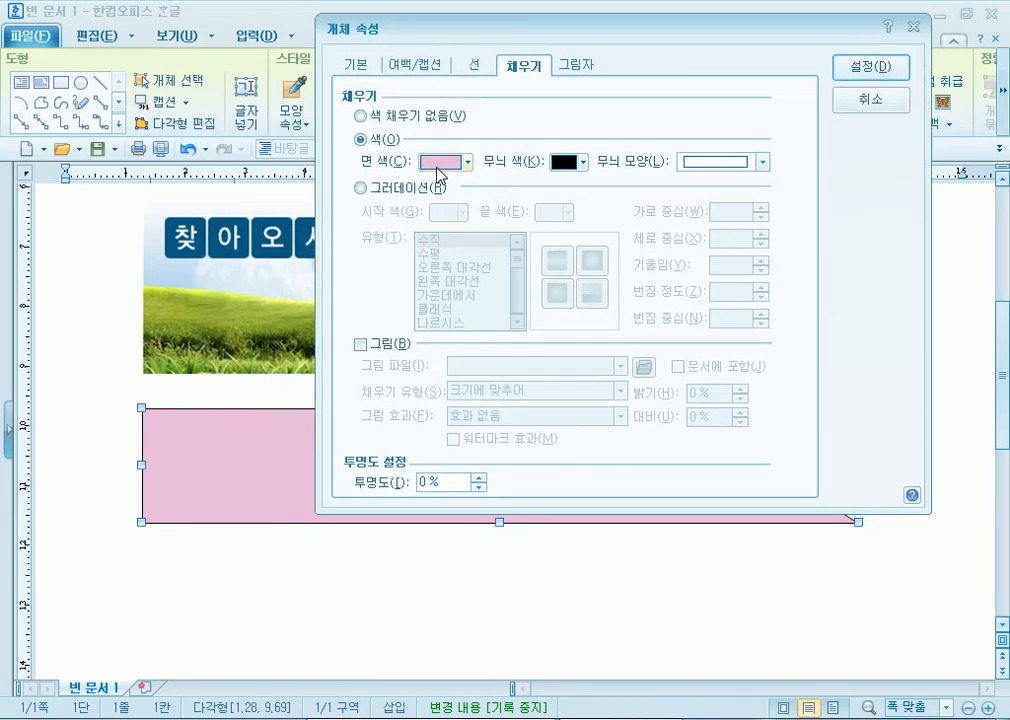
left_click(360, 344)
left_click(362, 345)
left_click(362, 345)
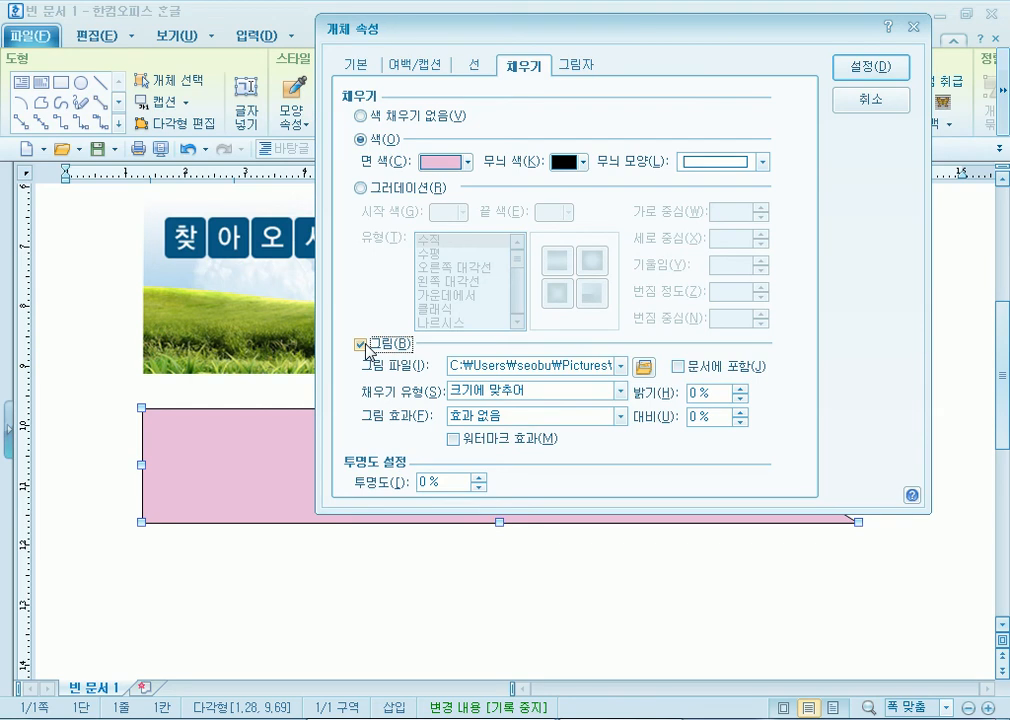
left_click(645, 369)
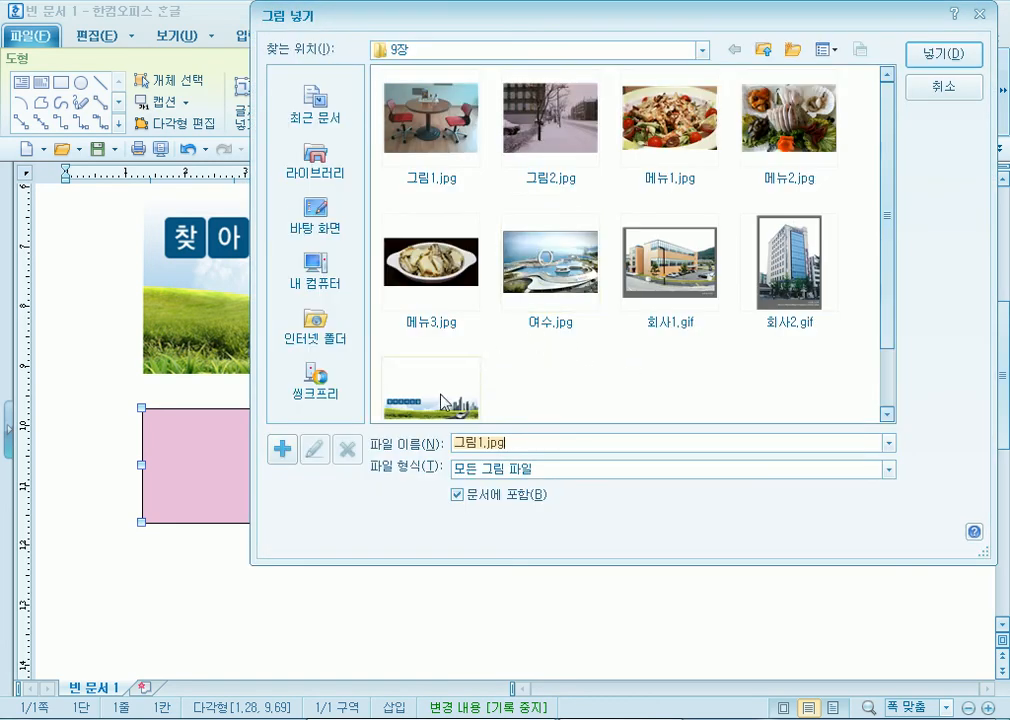
left_click(445, 400)
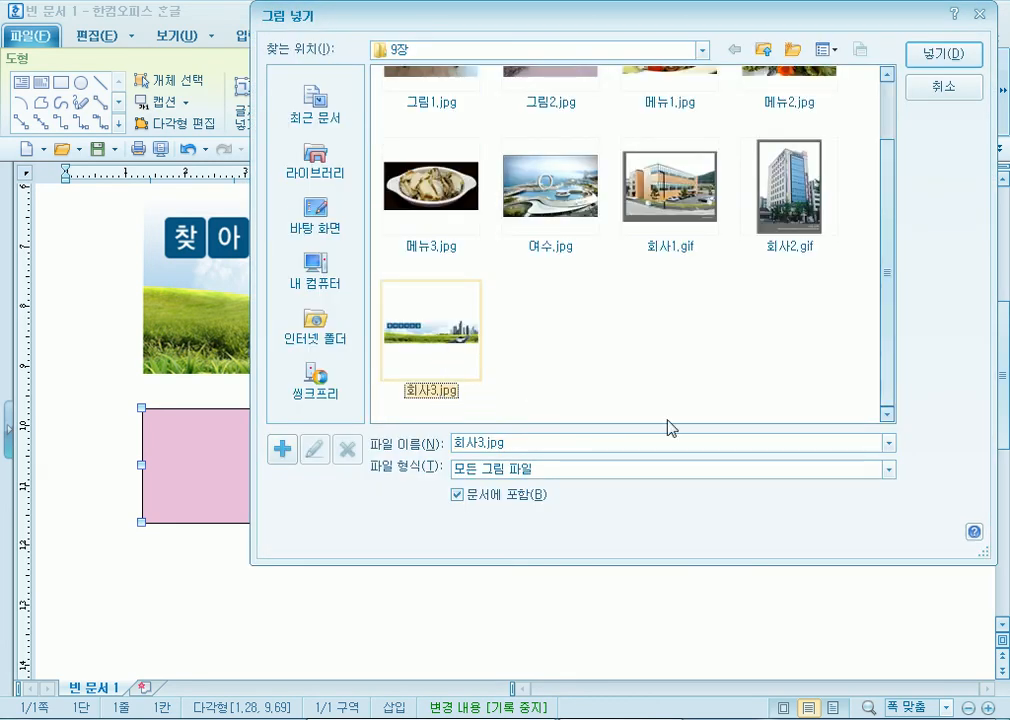
left_click(930, 55)
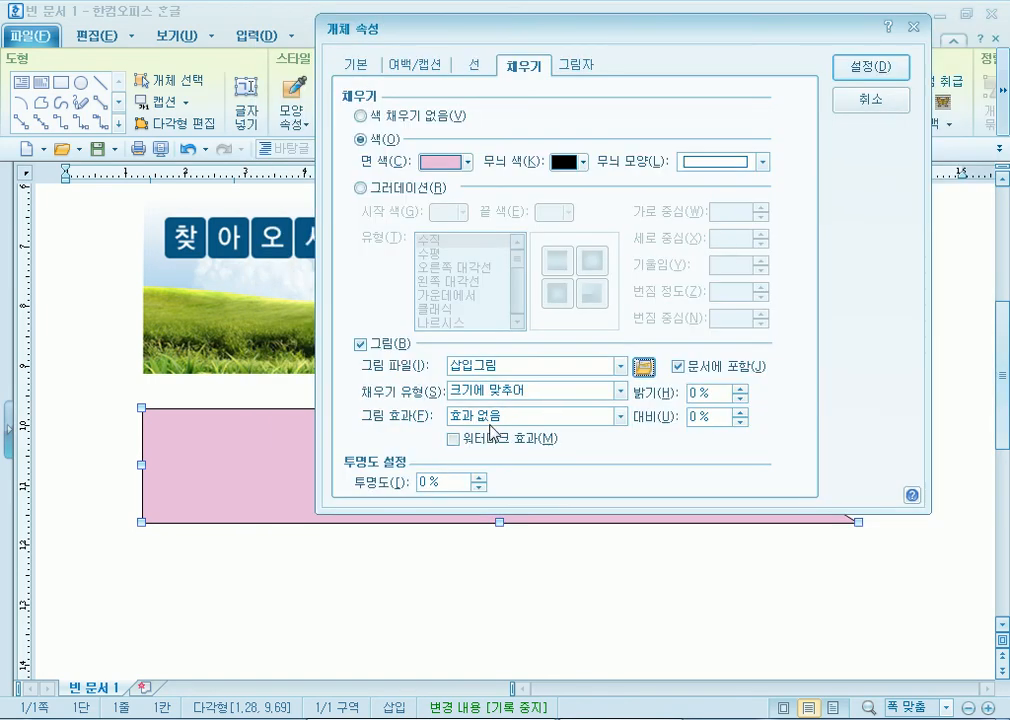
left_click(555, 392)
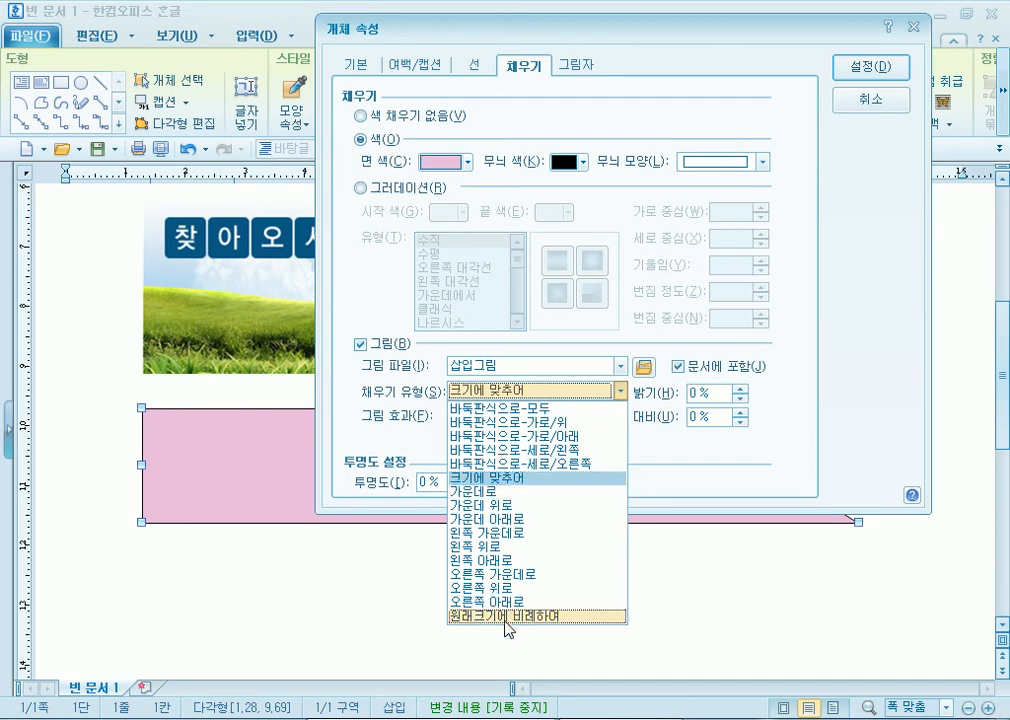
left_click(522, 407)
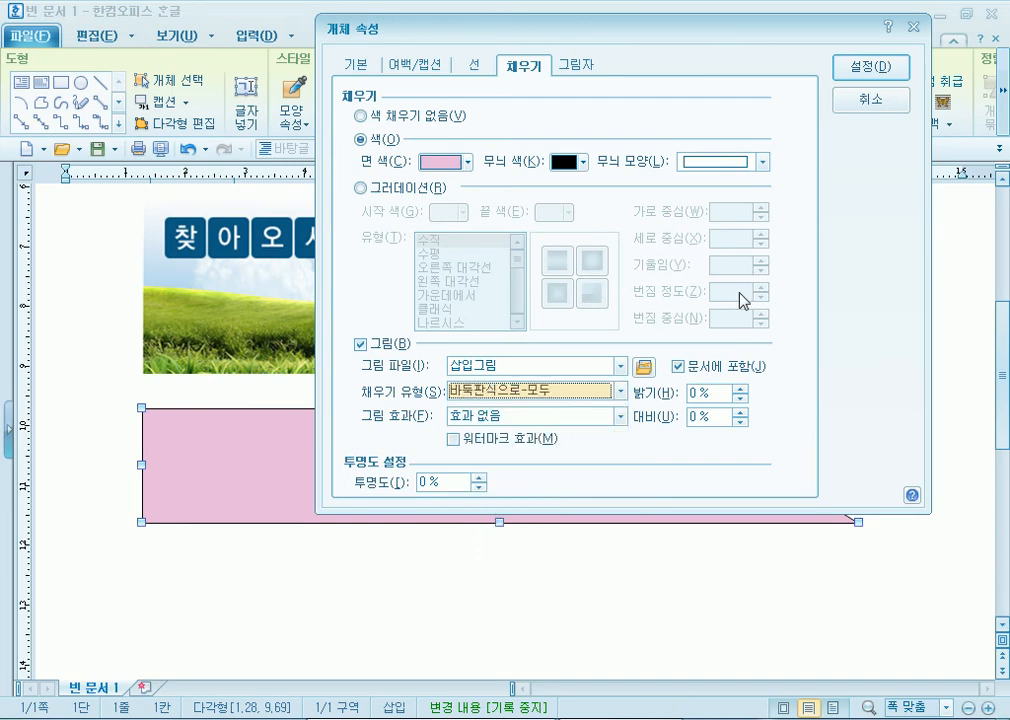
left_click(880, 68)
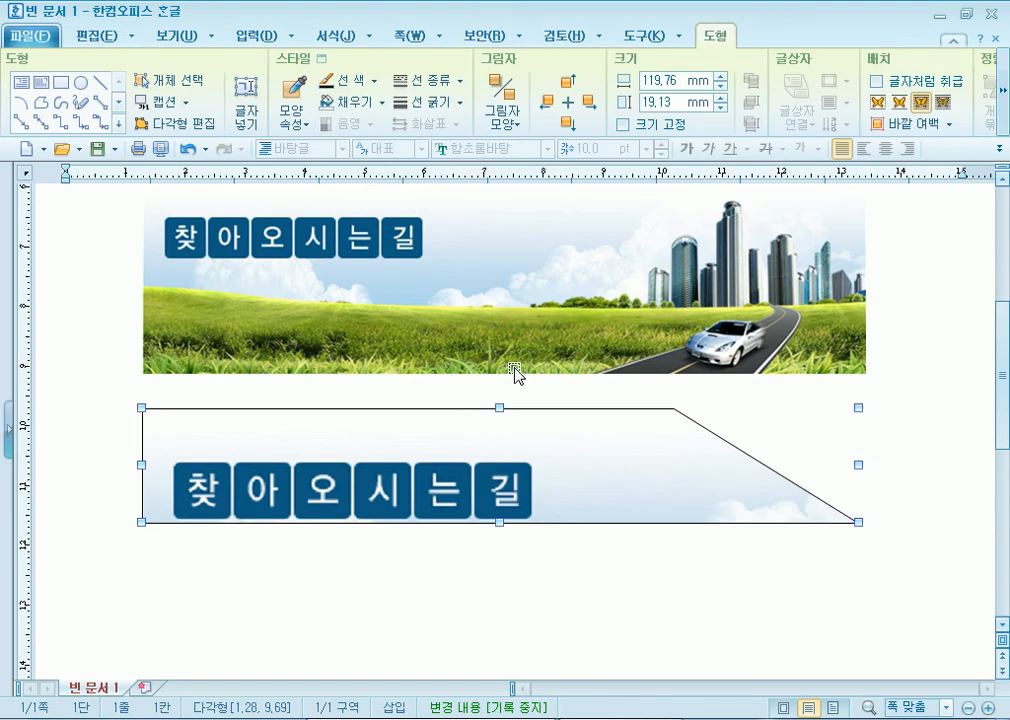
Step: Change the polygon's picture fill type to 크기에 맞추어 and reduce its height to about 18 mm
double_click(450, 503)
left_click_drag(361, 128, 575, 22)
left_click(582, 380)
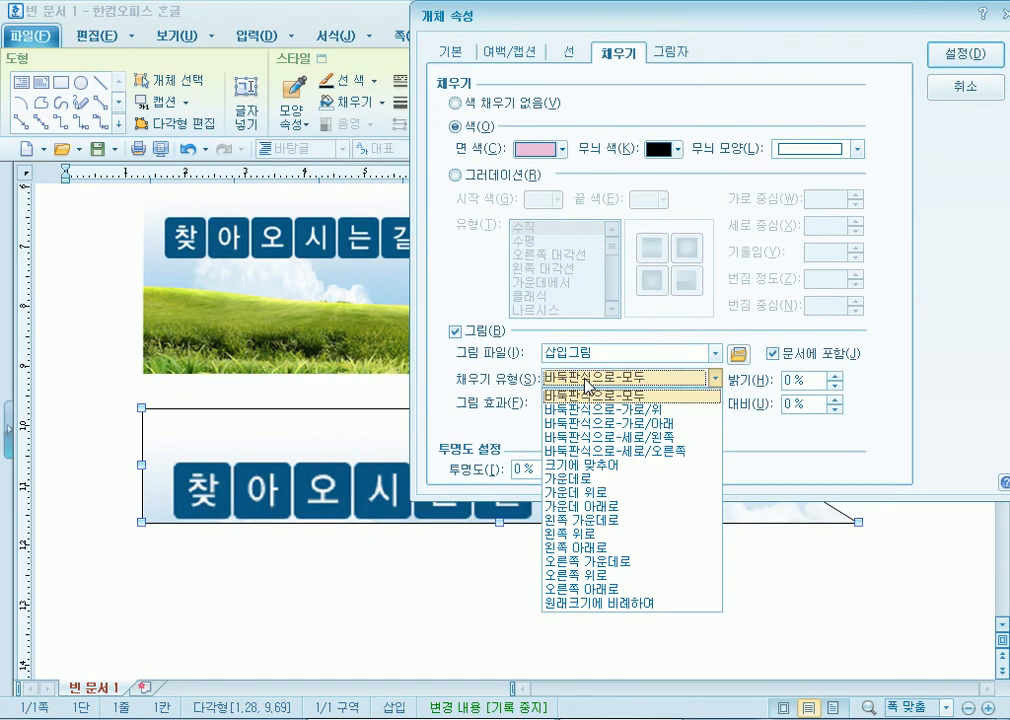
left_click(562, 467)
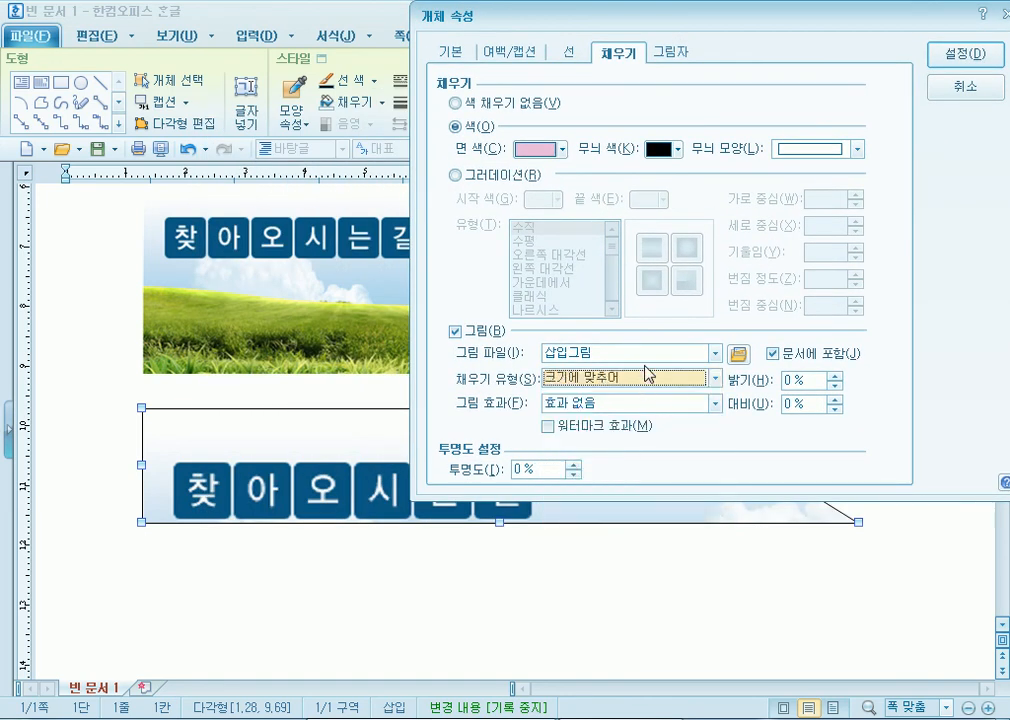
left_click(965, 54)
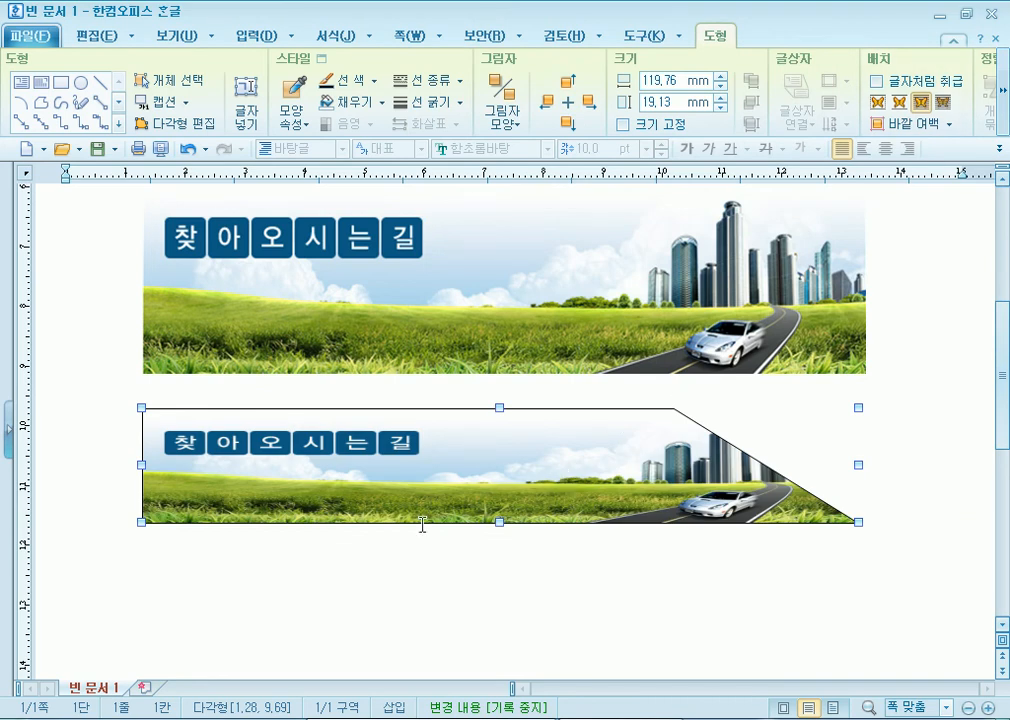
mouse_move(499, 522)
left_mouse_down()
mouse_move(499, 559)
mouse_move(500, 497)
mouse_move(499, 513)
left_mouse_up()
Step: Switch the polygon's picture fill type to 바둑판식으로-모두
double_click(520, 480)
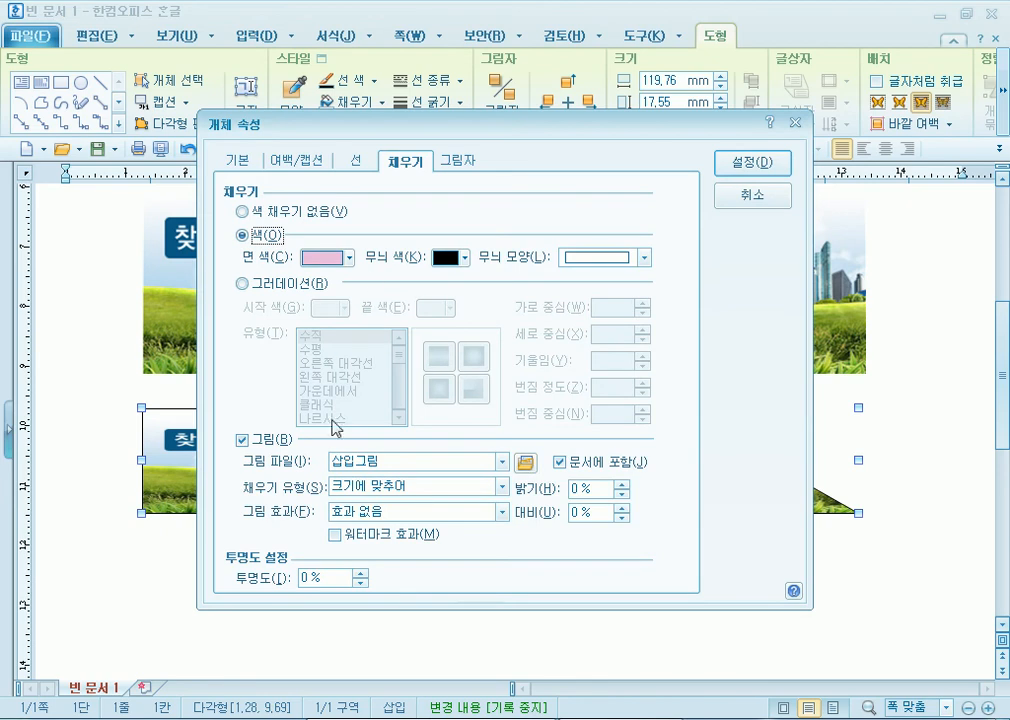
left_click(410, 486)
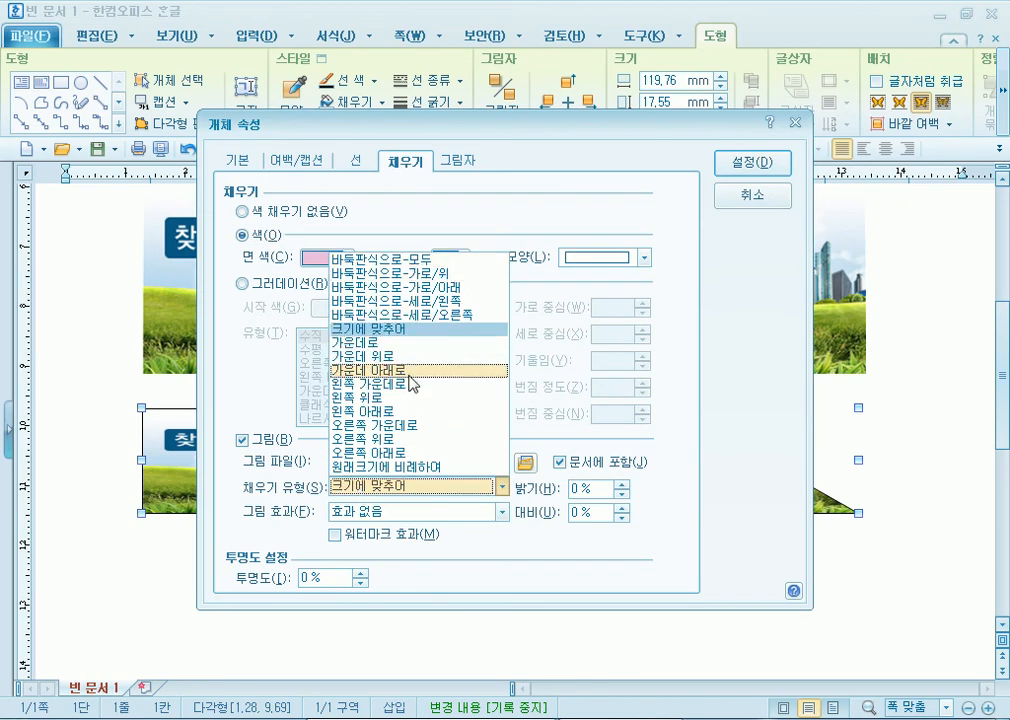
left_click(380, 258)
key("Return")
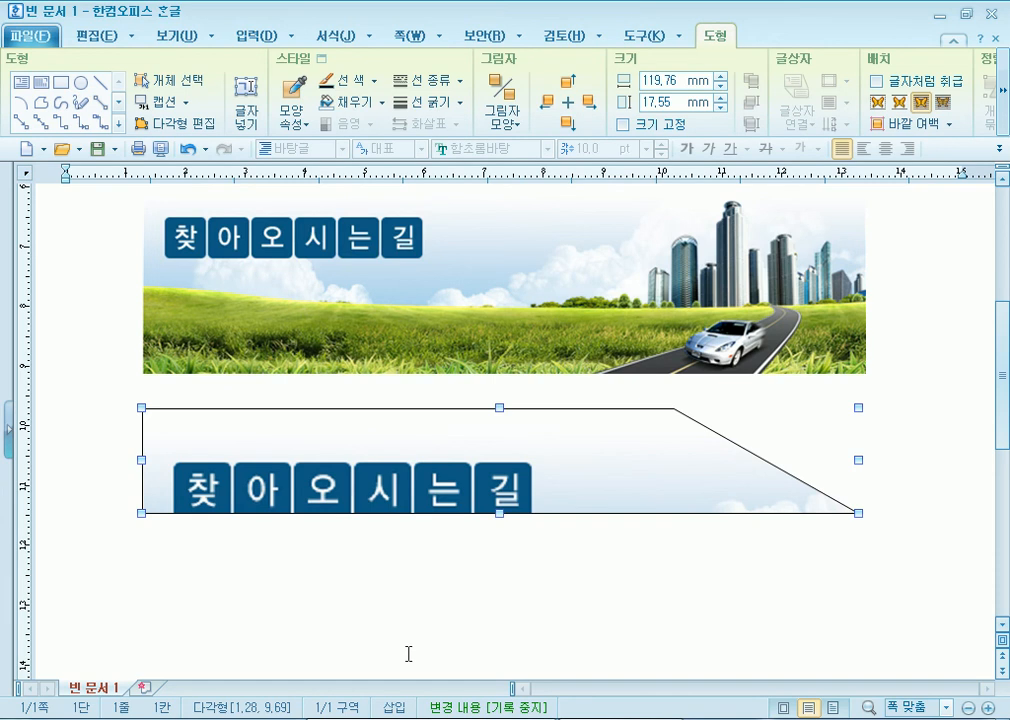
scroll(408, 654, "up", 3)
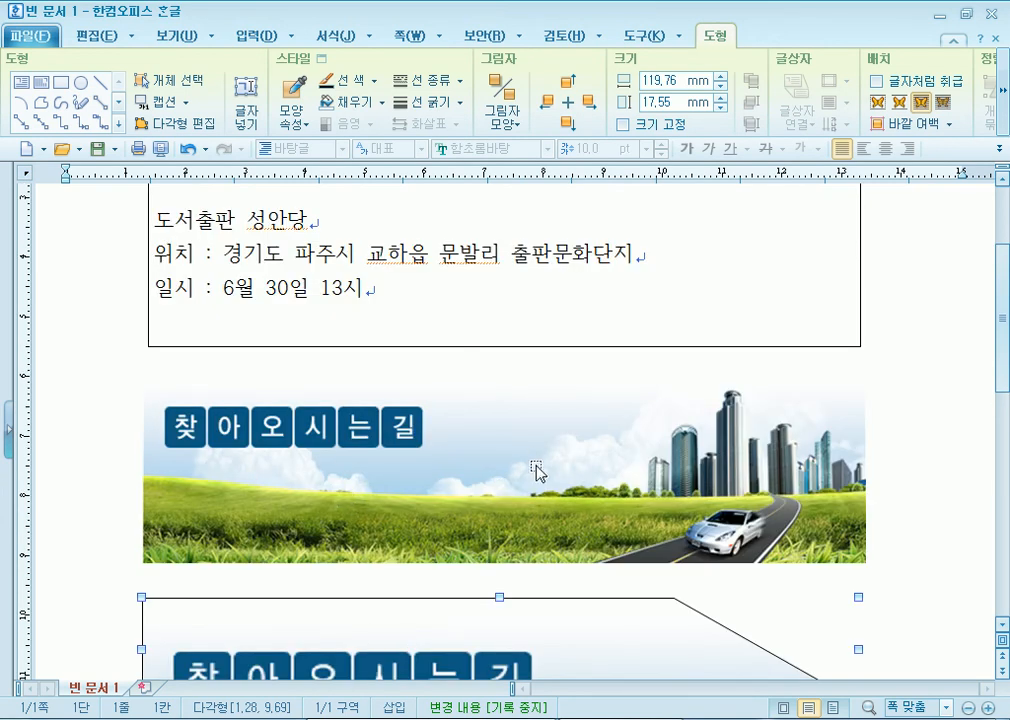
scroll(498, 483, "down", 5)
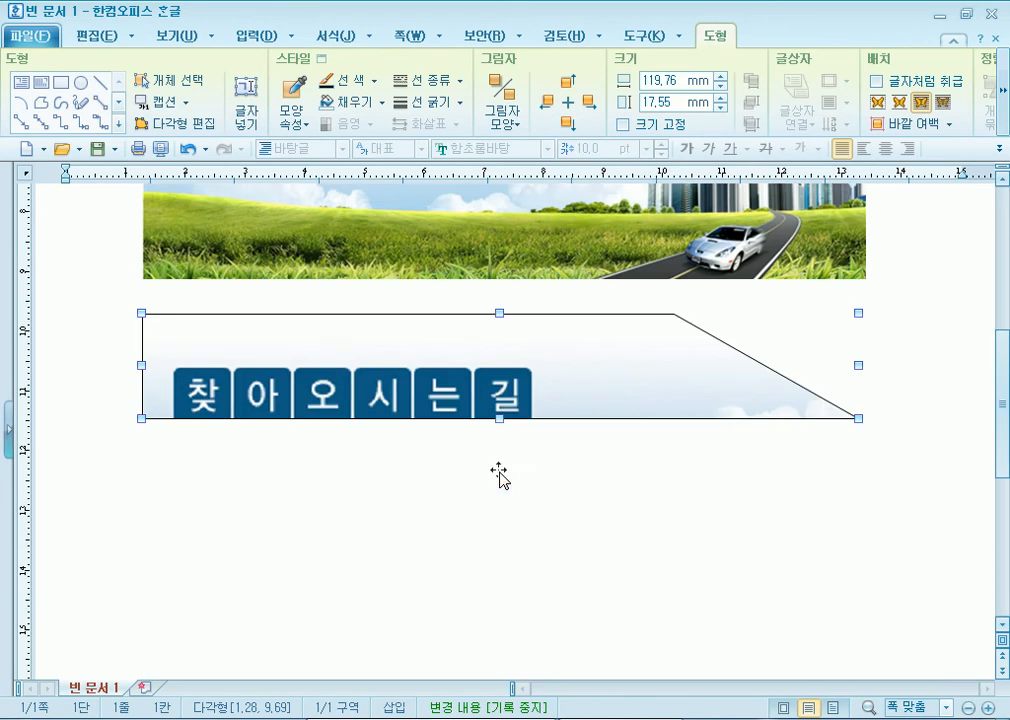
Step: Set the polygon's picture fill type back to 크기에 맞추어
double_click(521, 376)
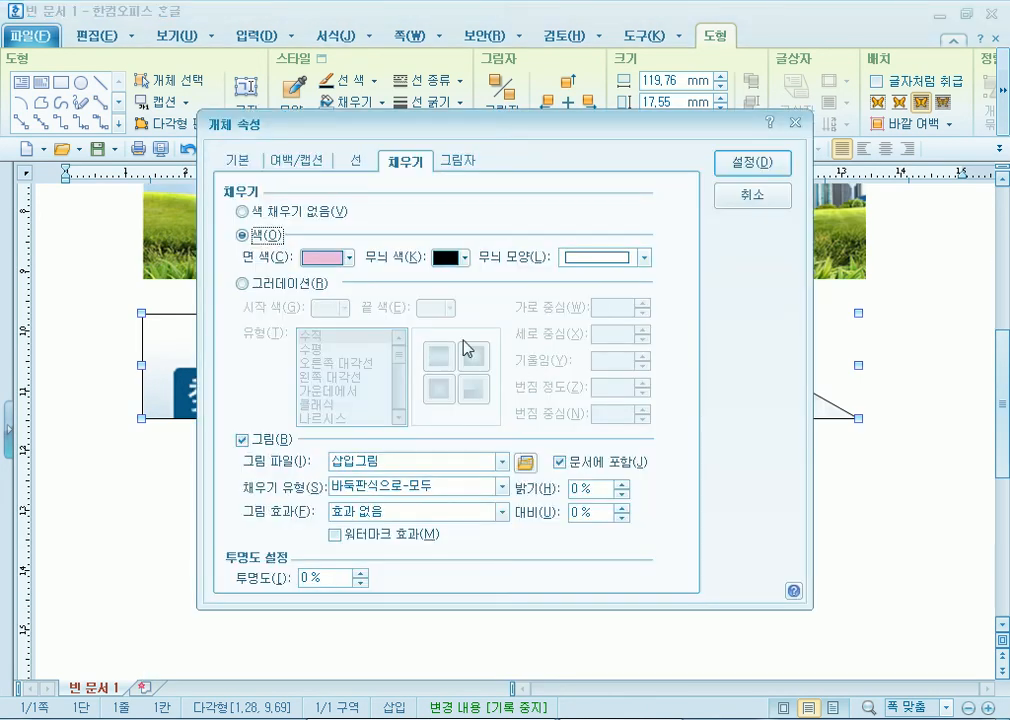
left_click(368, 487)
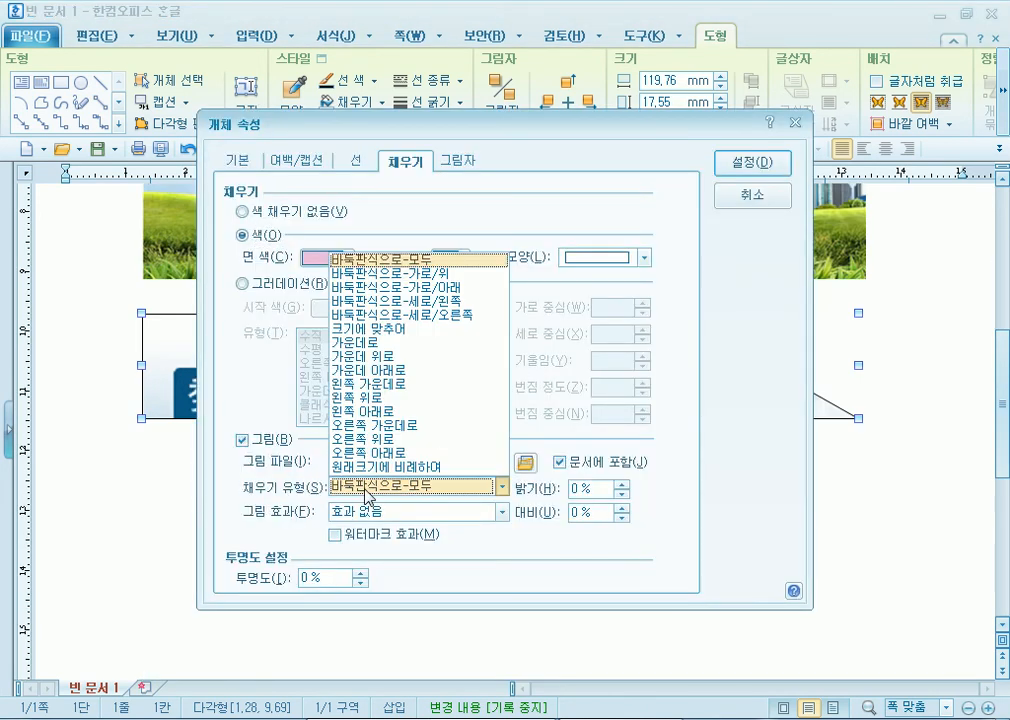
left_click(376, 329)
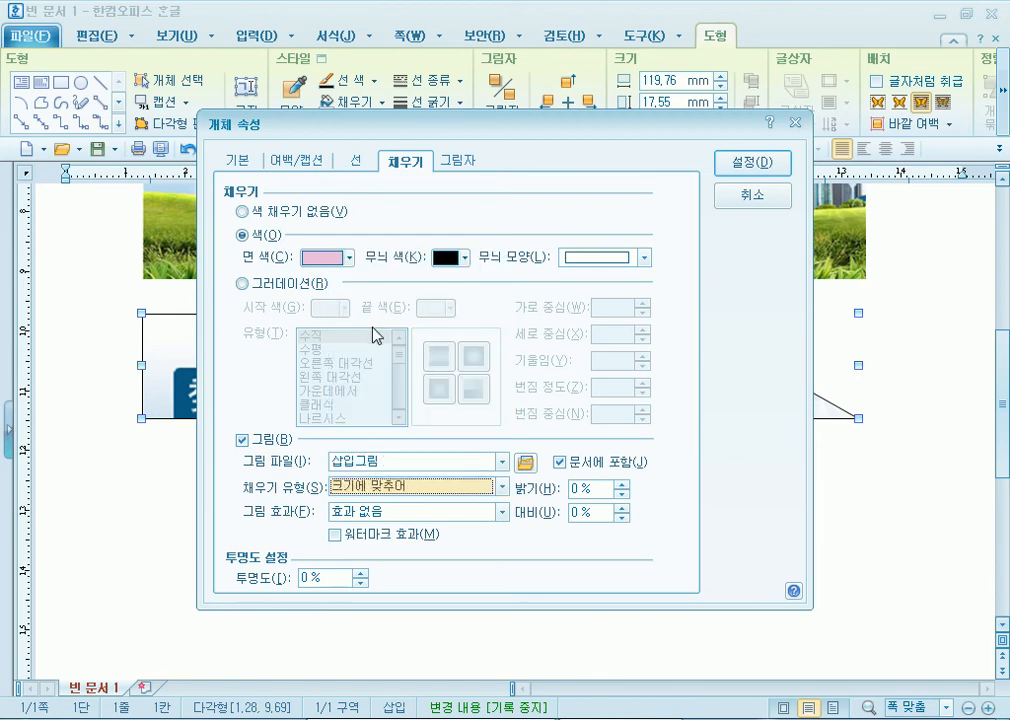
left_click(750, 162)
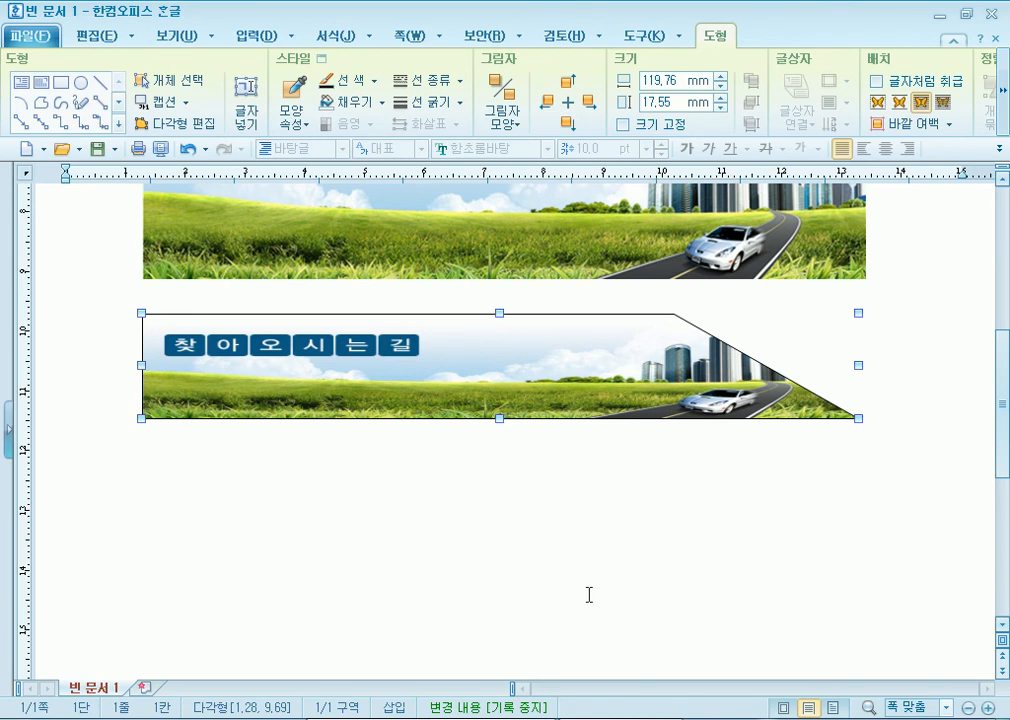
Step: Move the picture-filled polygon up to overlap the lower edge of the details text box and narrow it to about 102 mm
scroll(589, 594, "up", 2)
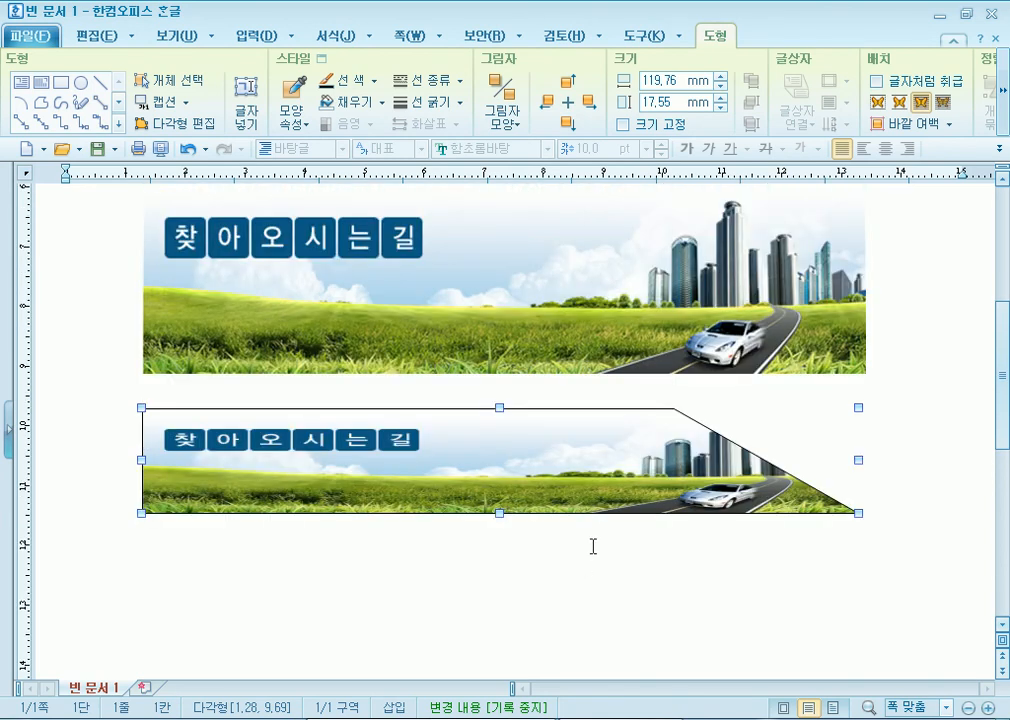
scroll(413, 543, "up", 6)
scroll(453, 602, "down", 2)
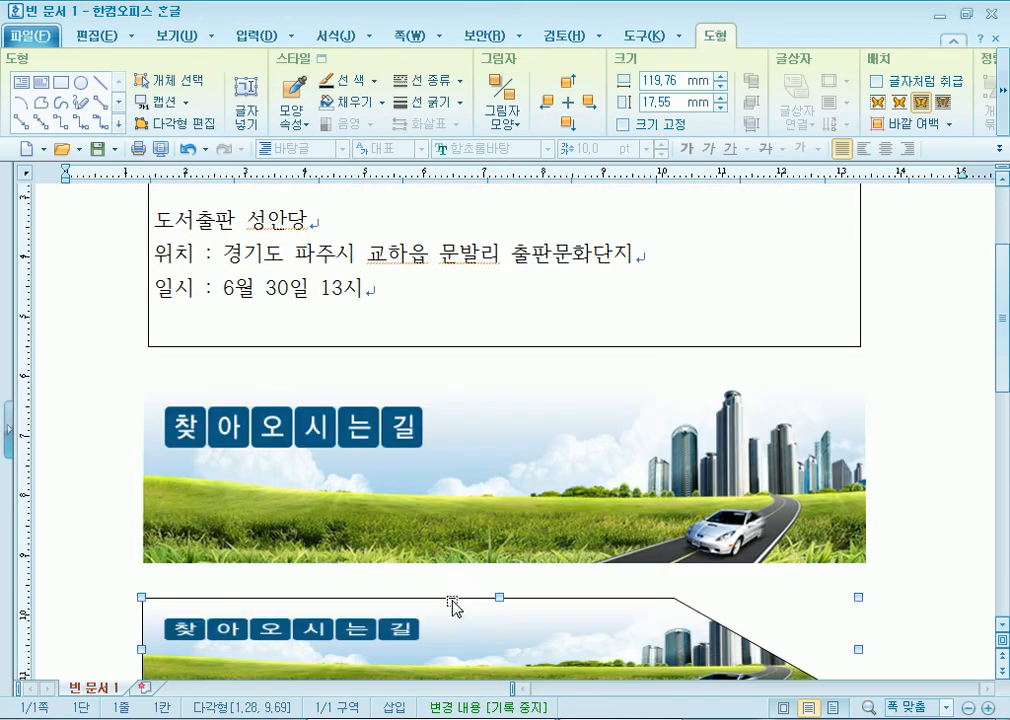
left_click_drag(567, 377, 534, 356)
left_click_drag(938, 367, 829, 367)
left_click_drag(662, 370, 682, 371)
Step: Delete the rectangular directions picture below the polygon
left_click(563, 545)
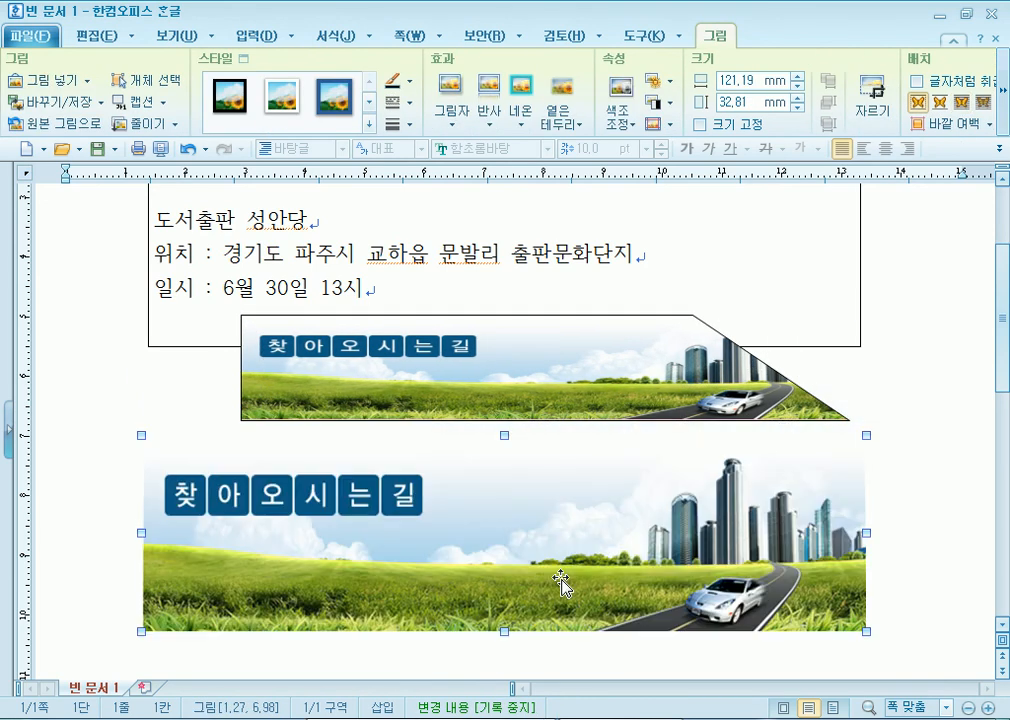
key("Delete")
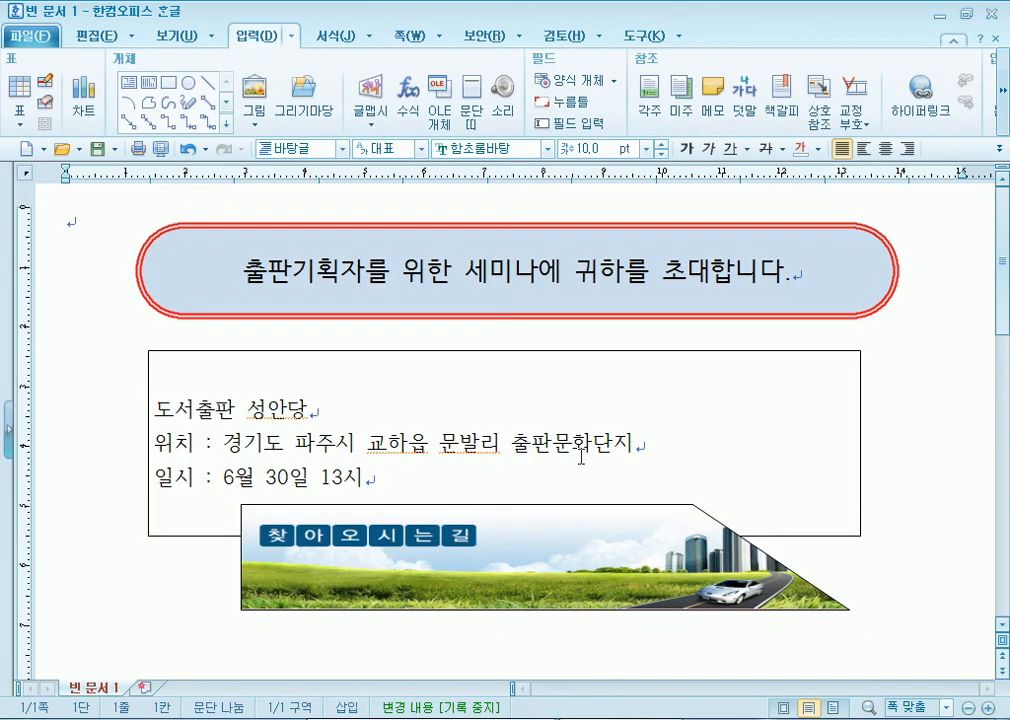
scroll(575, 490, "down", 2)
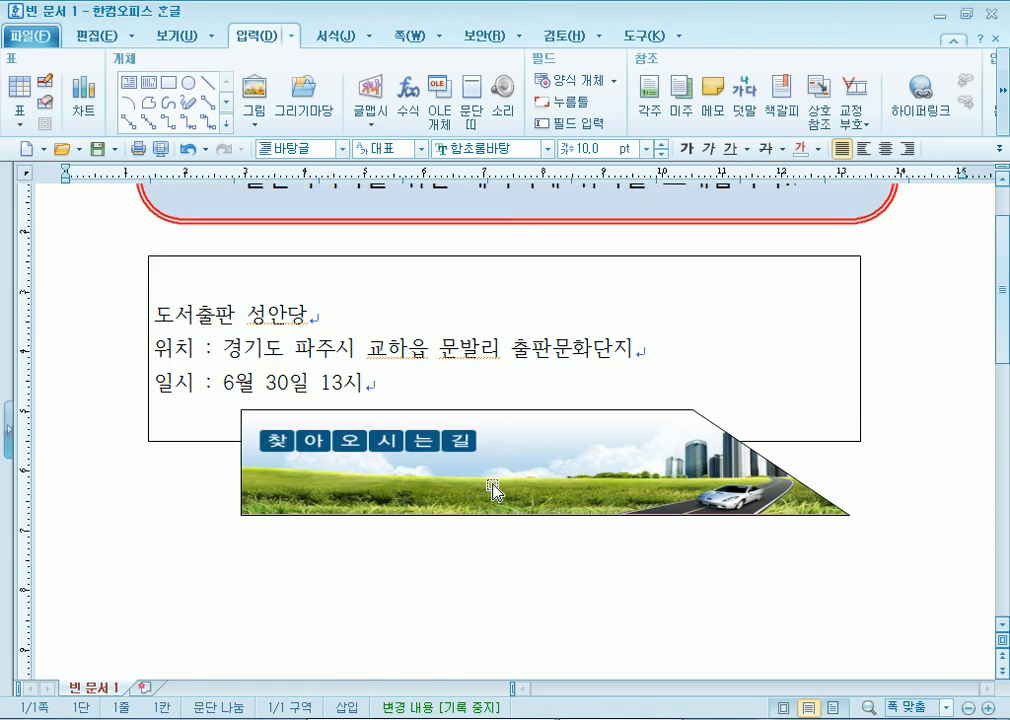
left_click(531, 492)
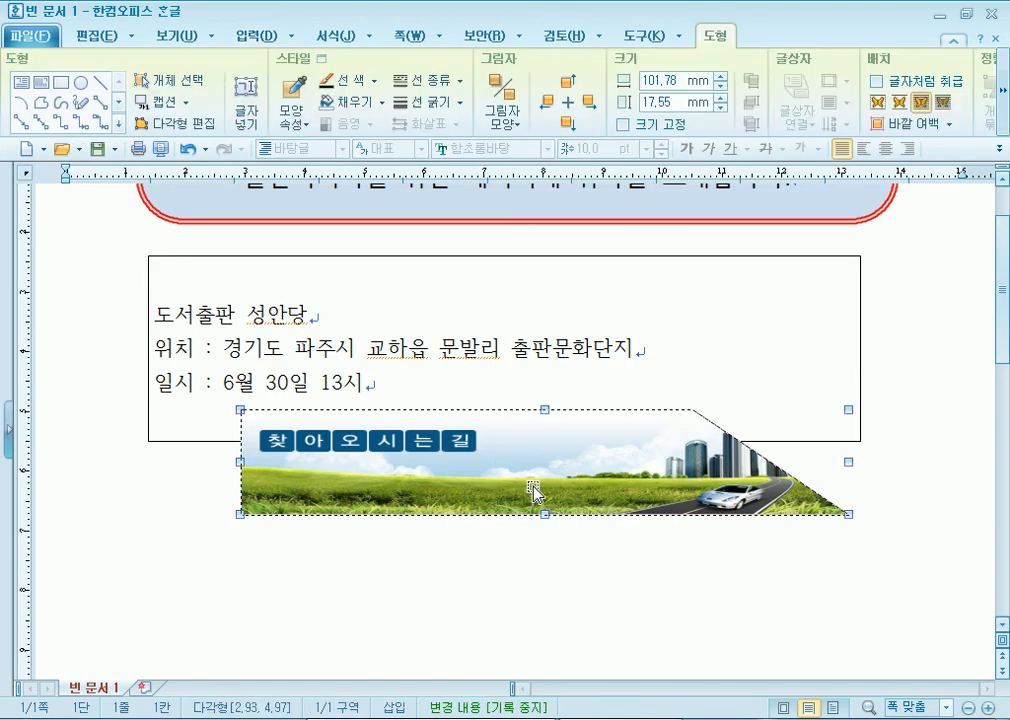
left_click(489, 605)
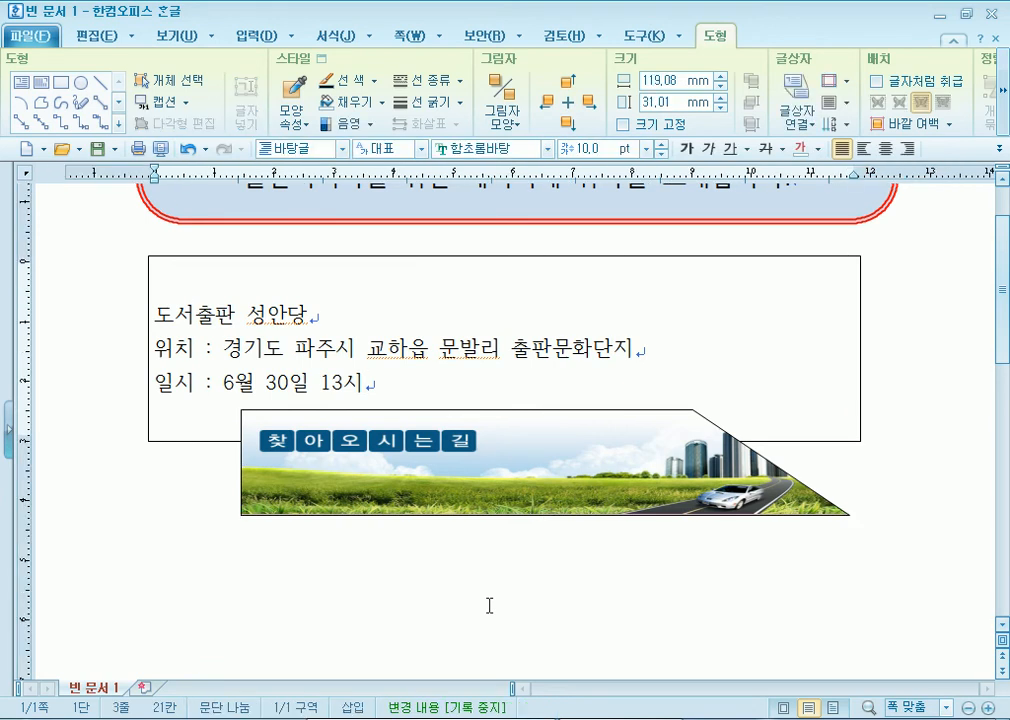
Step: Examine the drawing gallery's clip art and its 교통 drawing categories for roads, safety signs, traffic lights and vehicles
scroll(300, 450, "up", 2)
left_click(88, 220)
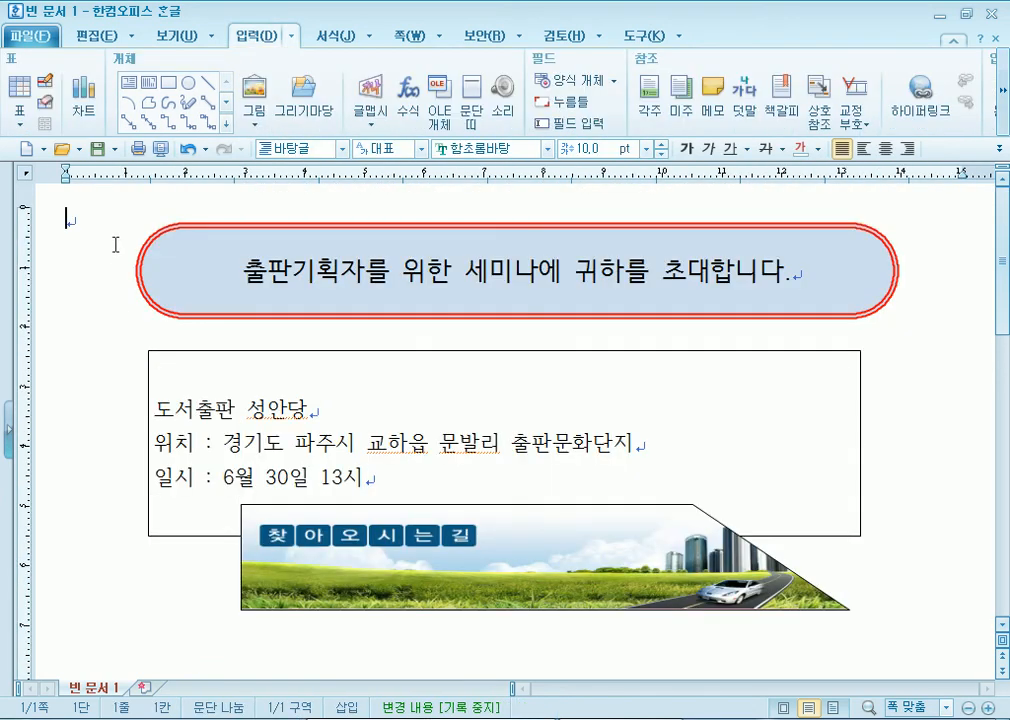
scroll(91, 347, "down", 2)
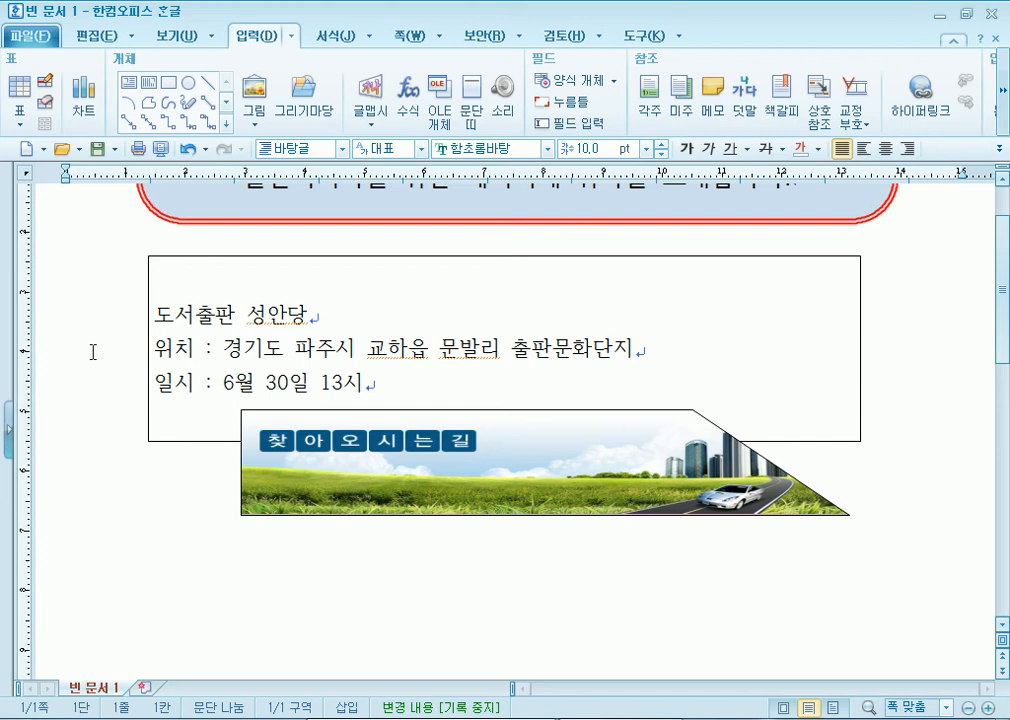
scroll(92, 351, "down", 5)
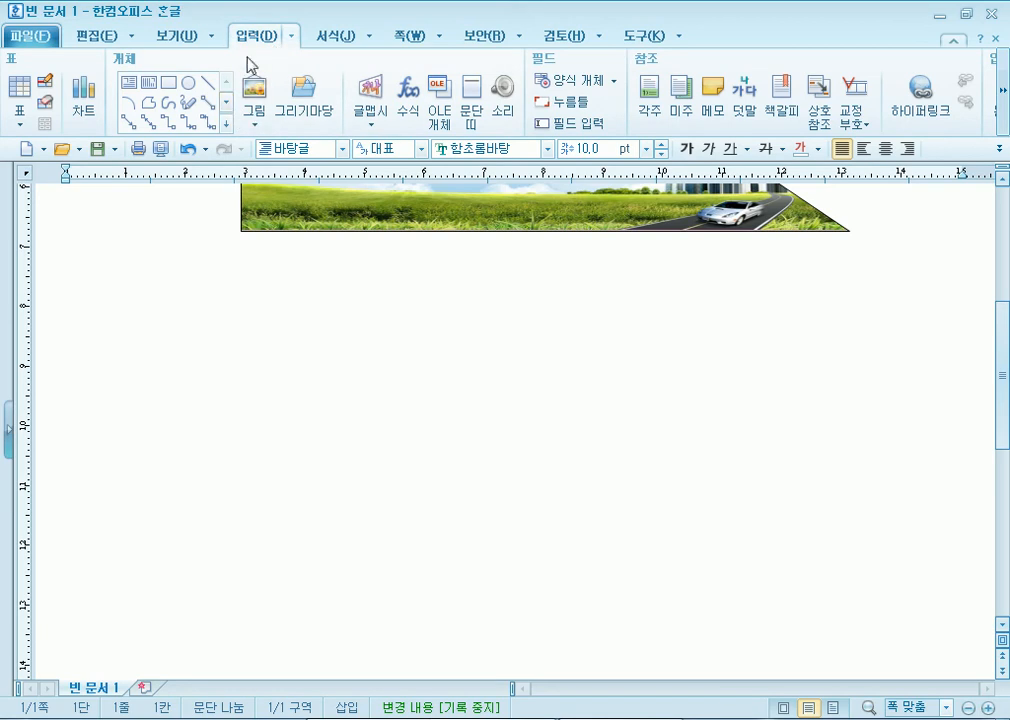
left_click(323, 113)
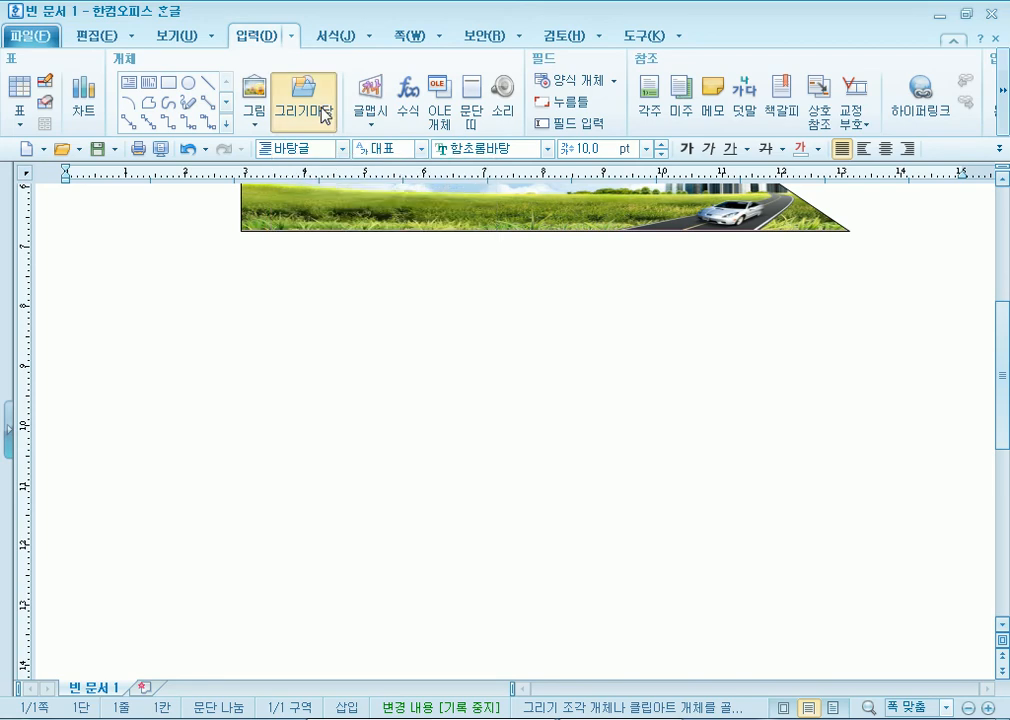
left_click_drag(430, 178, 458, 28)
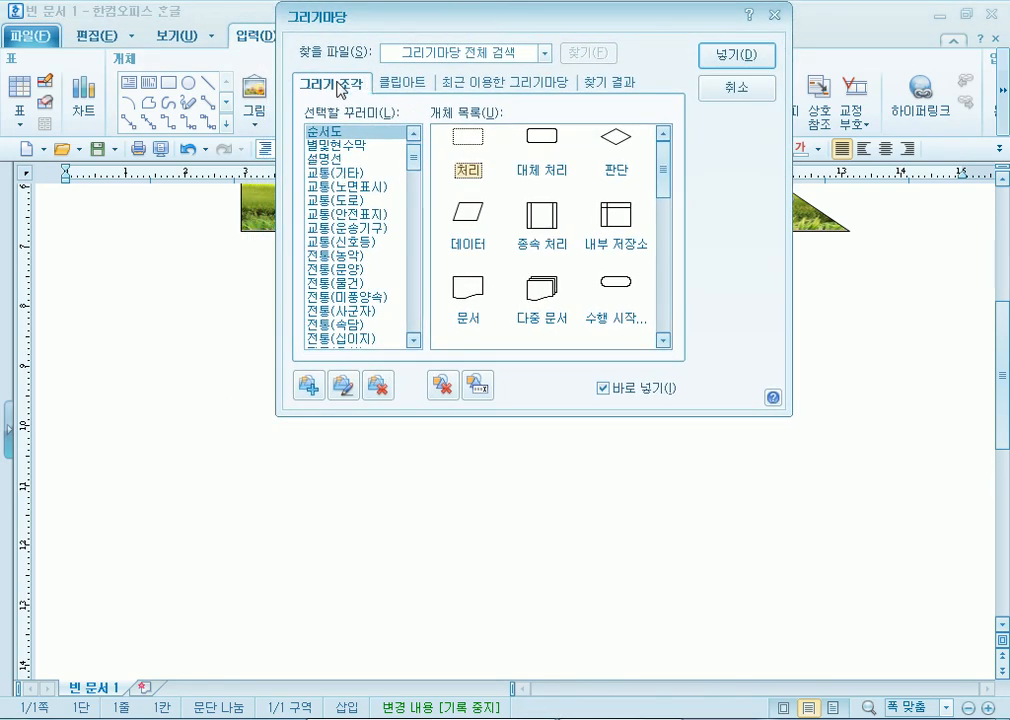
left_click(400, 83)
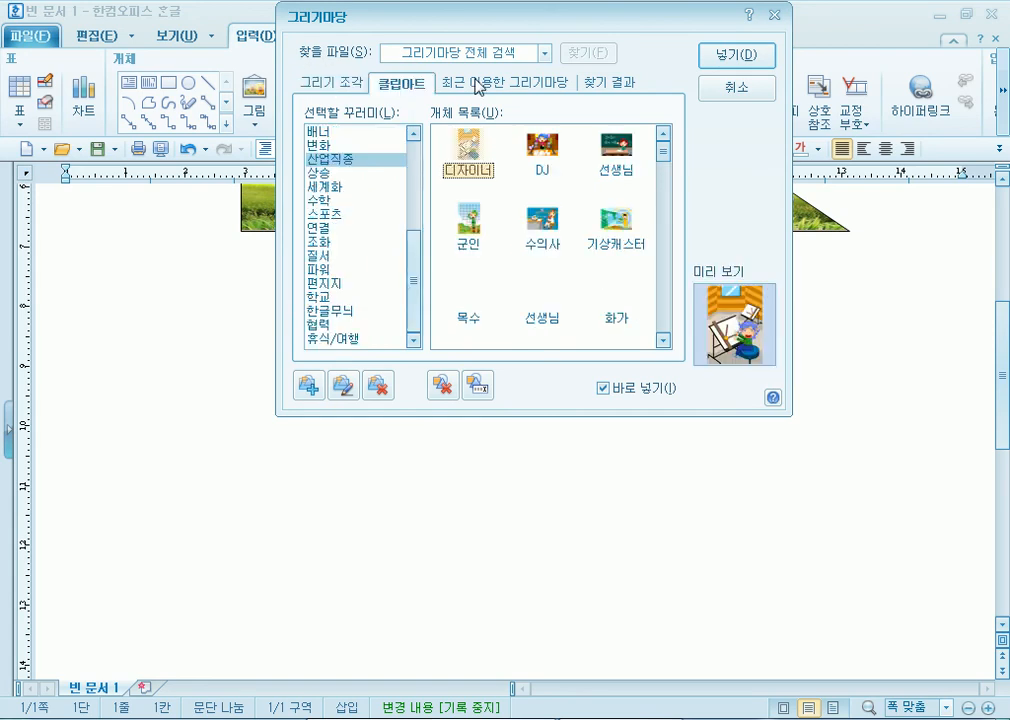
left_click(349, 90)
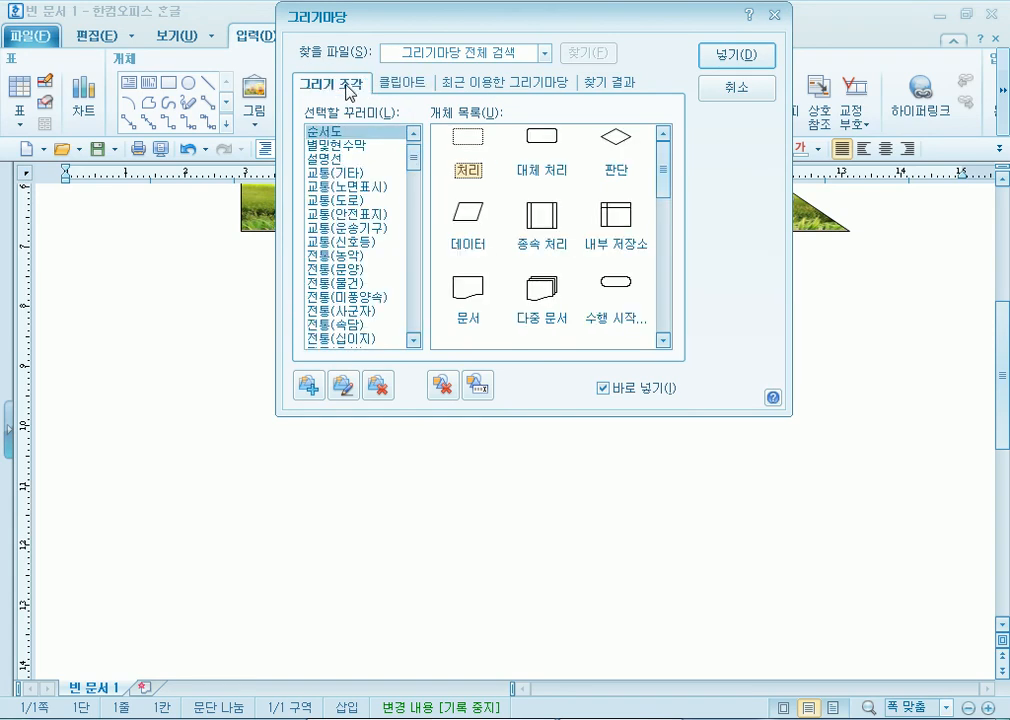
left_click(330, 201)
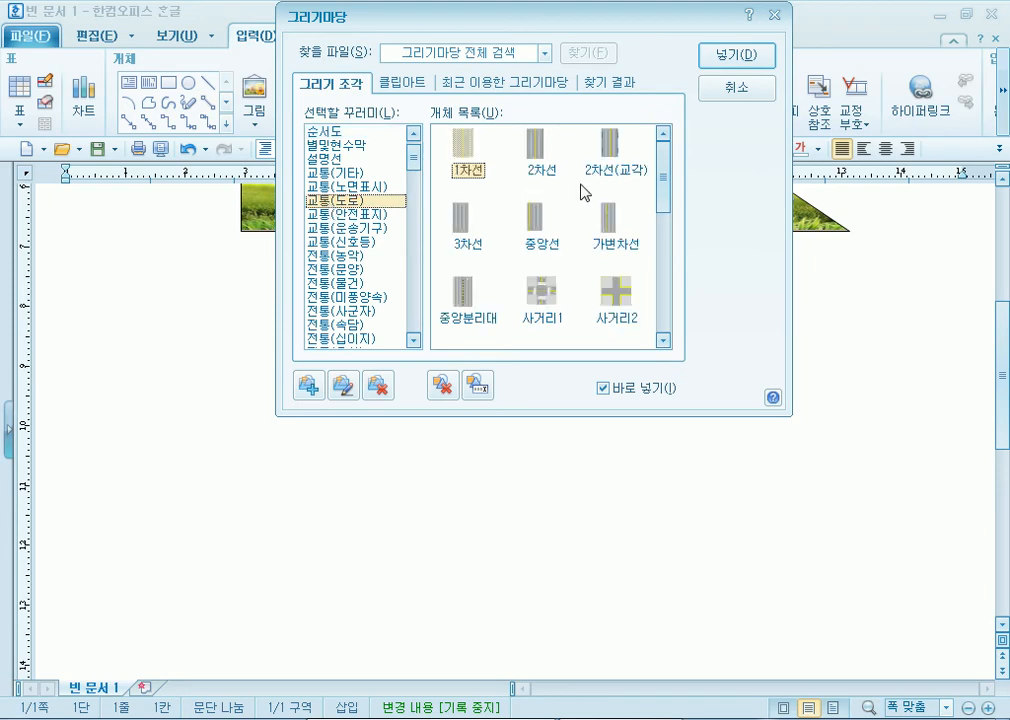
left_click(372, 215)
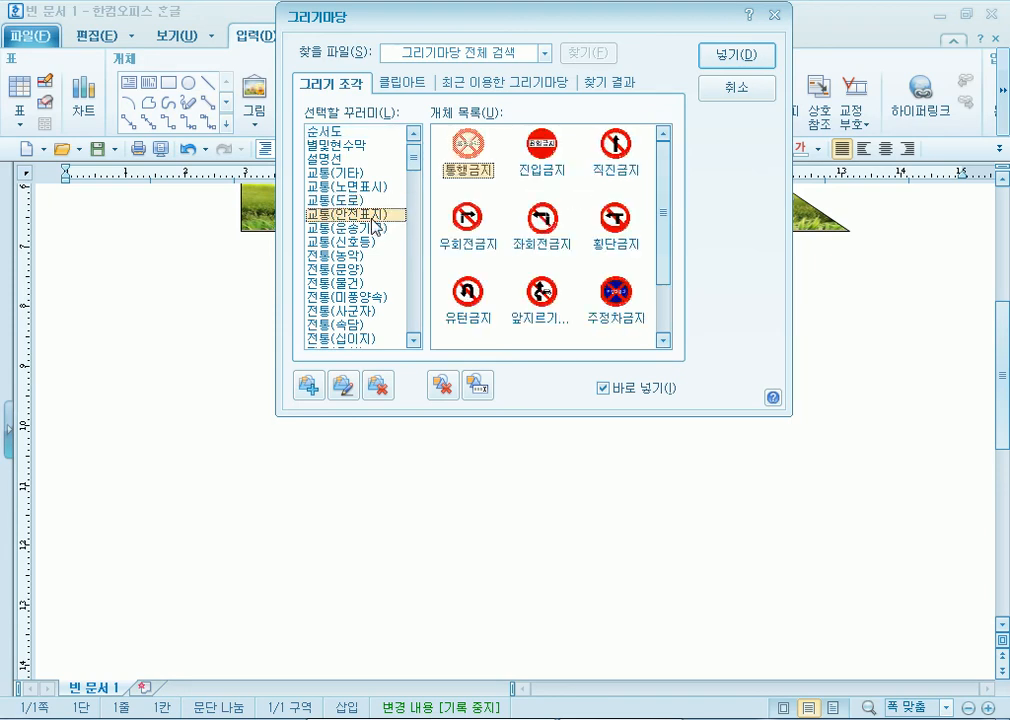
left_click(335, 173)
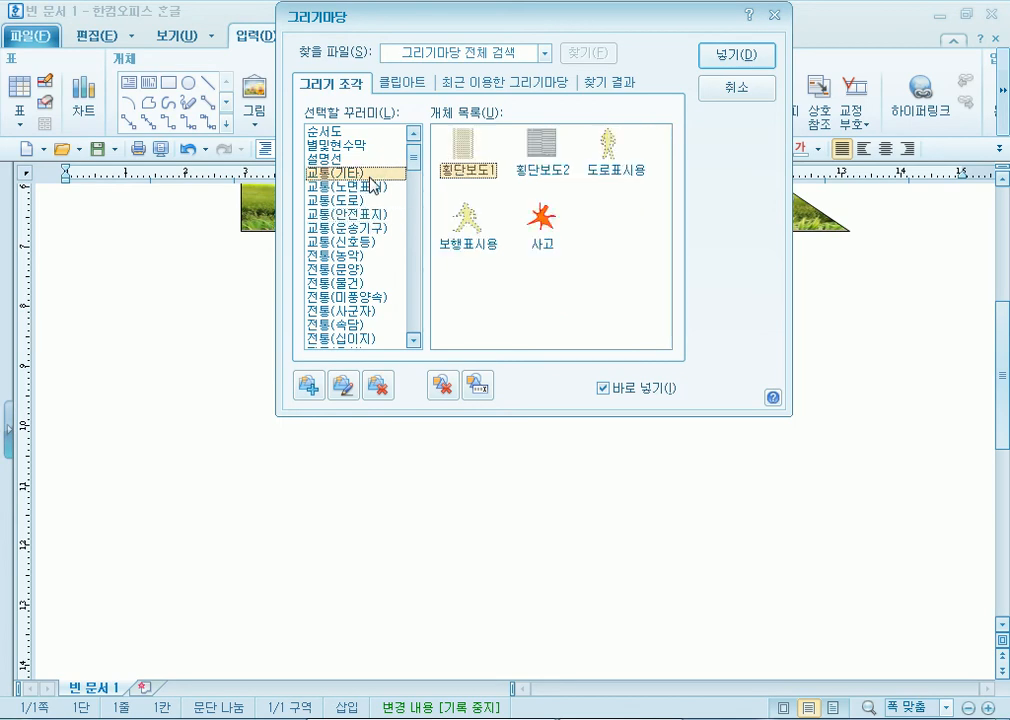
left_click(340, 242)
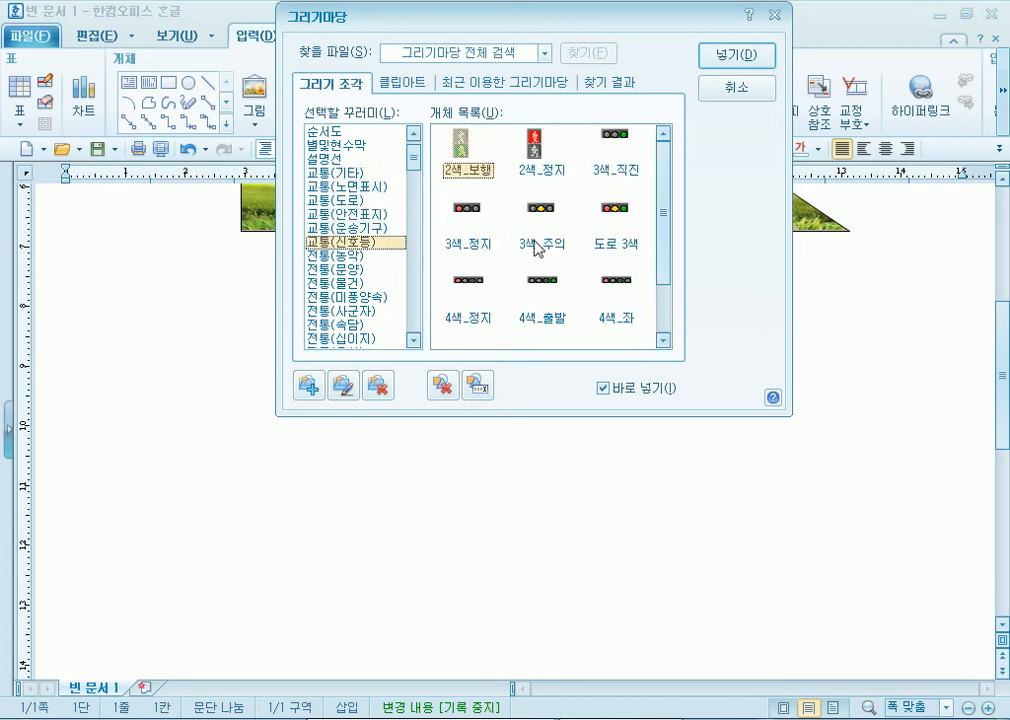
left_click(337, 229)
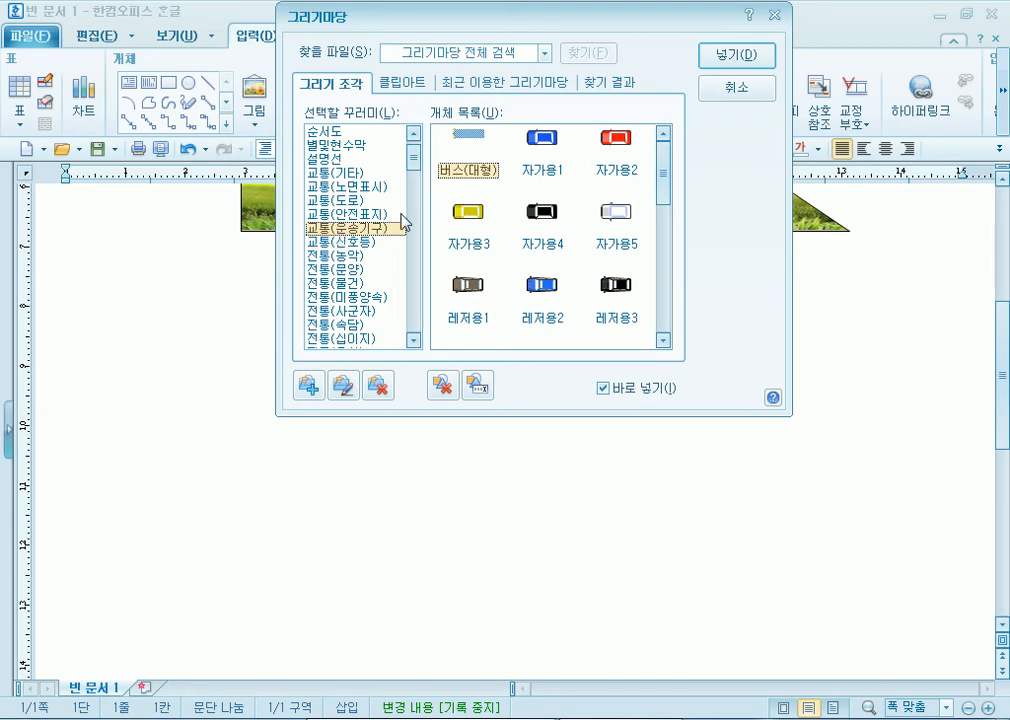
Step: Draw a road piece from the 교통(도로) category about 22 mm wide and 33 mm high below the polygon, and delete it
left_click(345, 200)
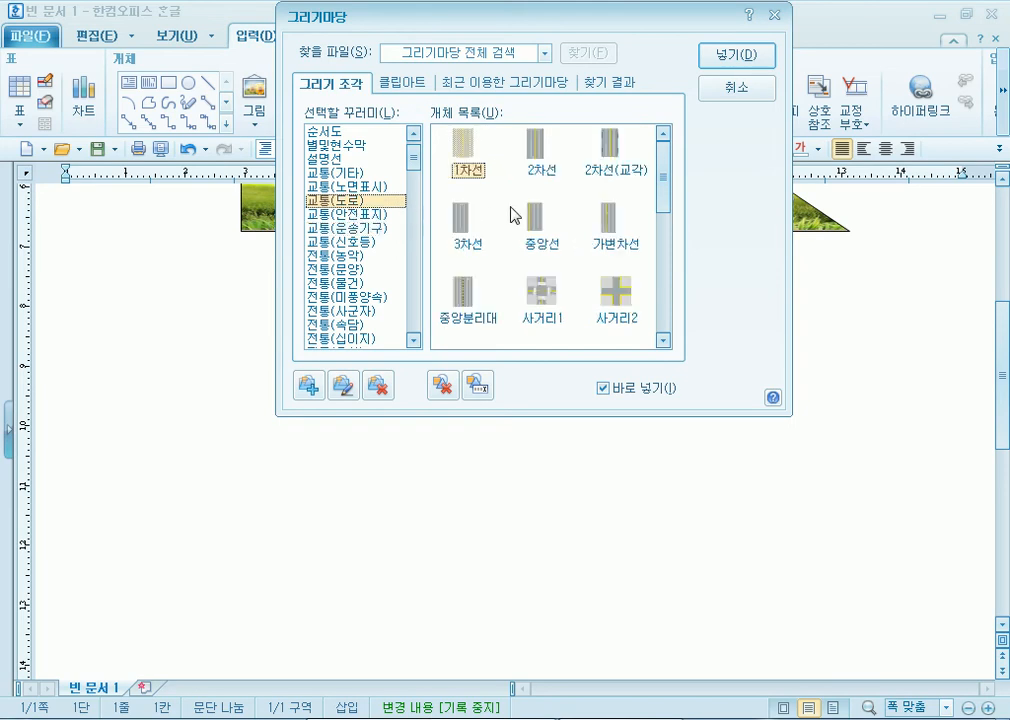
left_click(737, 55)
mouse_move(509, 328)
left_mouse_down()
mouse_move(629, 456)
mouse_move(642, 525)
left_mouse_up()
left_click_drag(604, 478, 565, 457)
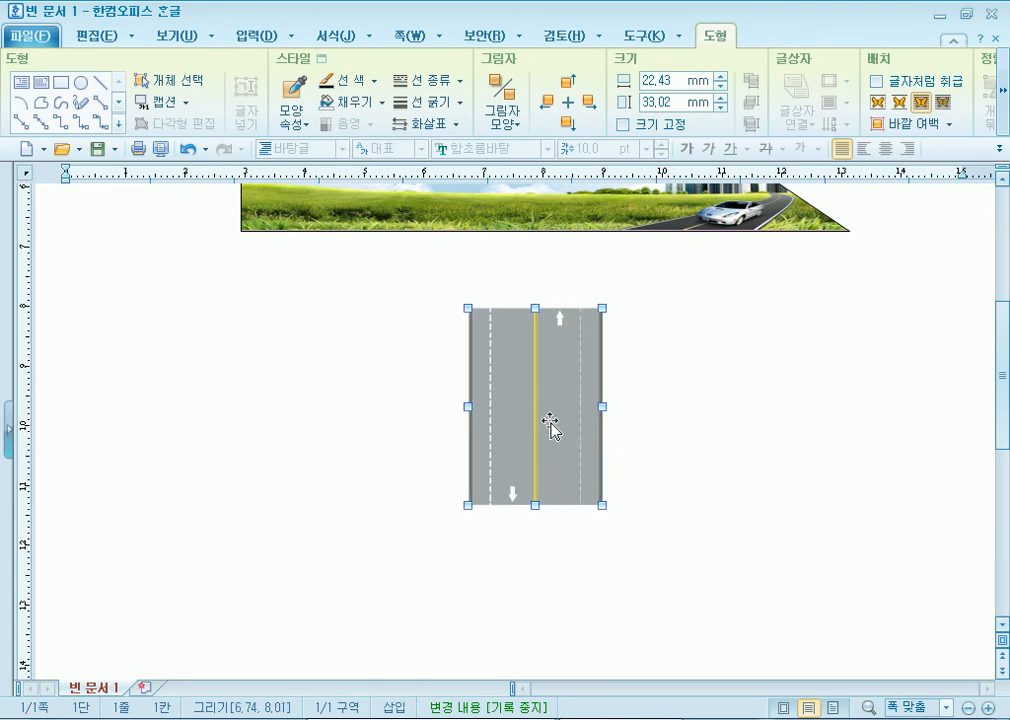
key("Delete")
Step: Draw two roughly parallel horizontal lines about 117 mm long below the picture-filled polygon as the map's main roads
scroll(449, 310, "down", 1)
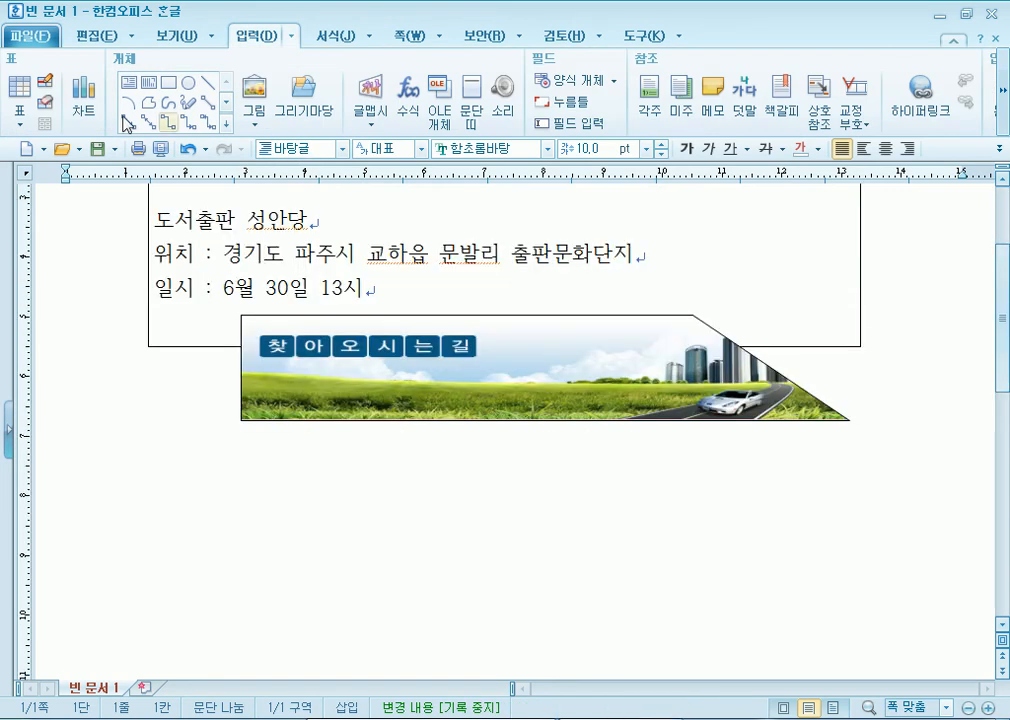
left_click(207, 83)
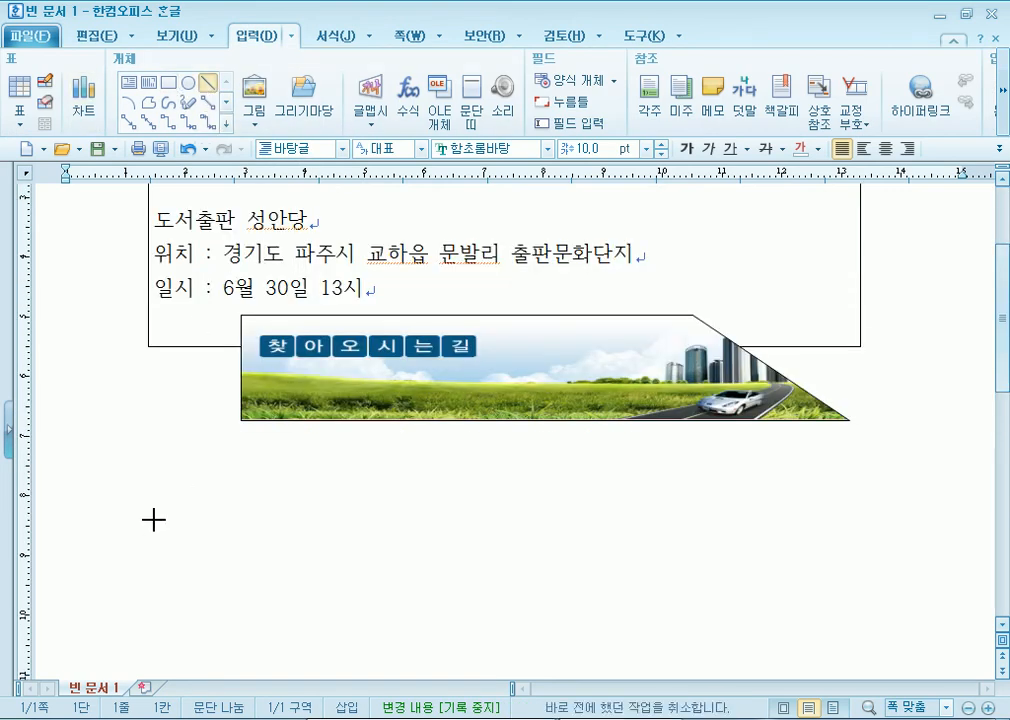
mouse_move(149, 513)
left_mouse_down()
mouse_move(847, 508)
mouse_move(850, 517)
left_mouse_up()
scroll(364, 600, "down", 3)
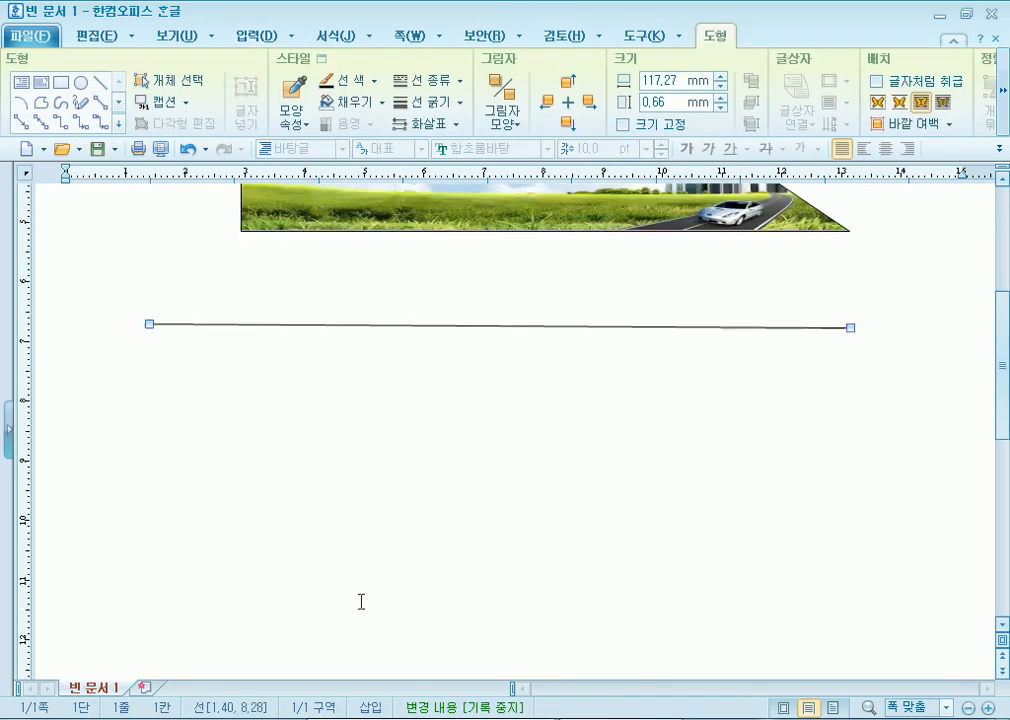
left_click(100, 83)
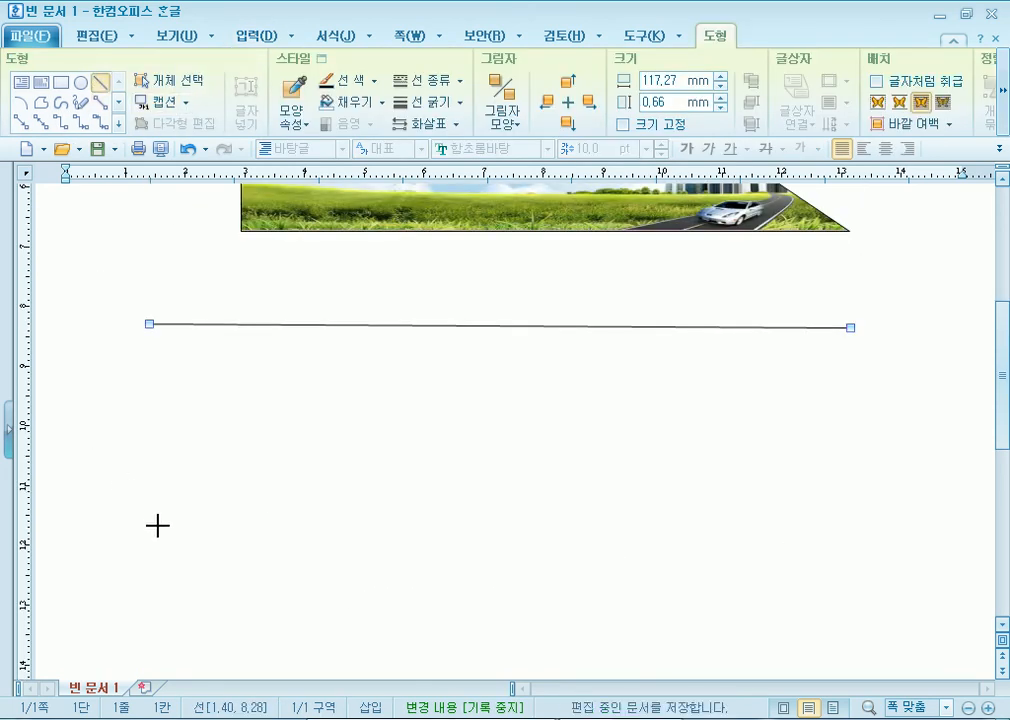
left_click_drag(150, 526, 851, 525)
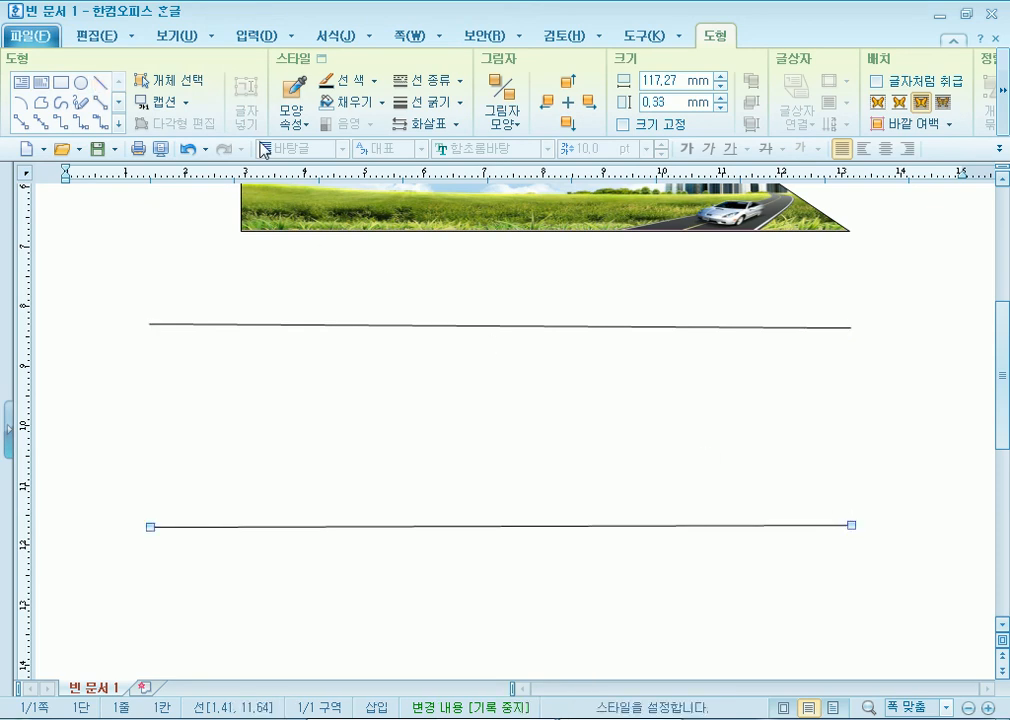
Step: Draw three diagonal lines in the left part of the map: two descending from the upper road and one rising from the lower road
left_click(100, 83)
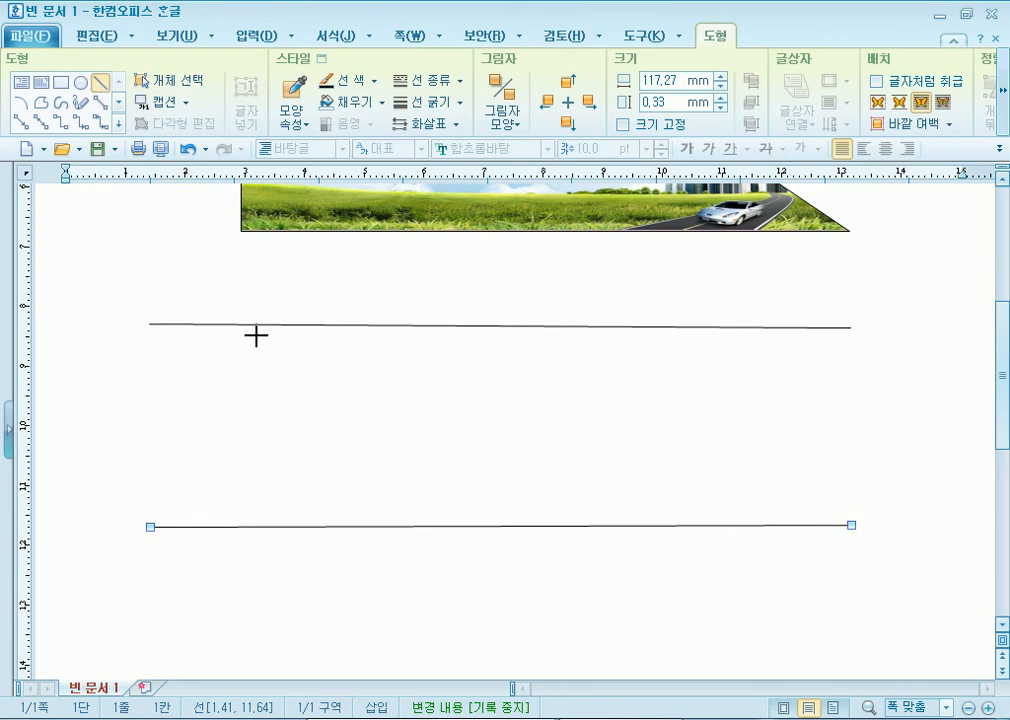
left_click_drag(256, 337, 142, 426)
left_click(100, 83)
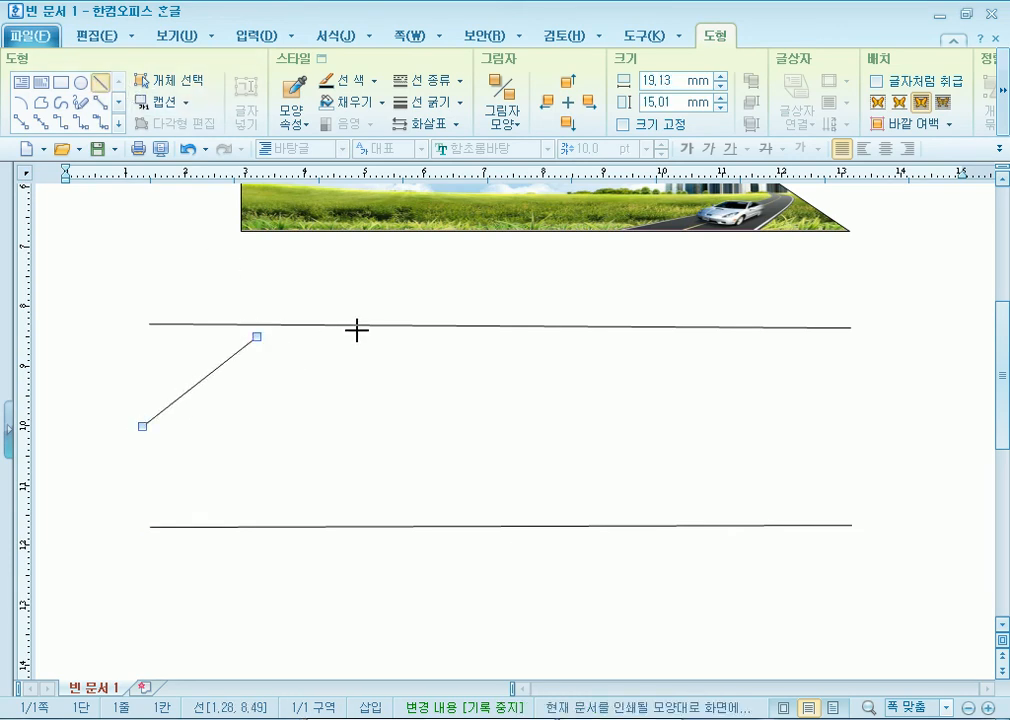
left_click_drag(305, 327, 365, 424)
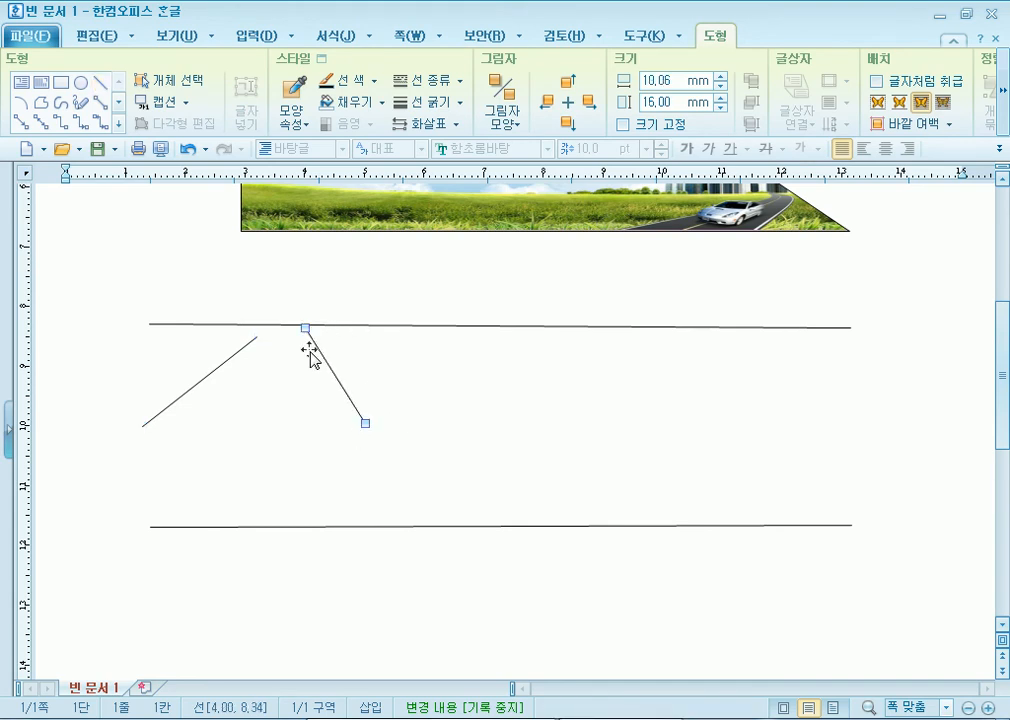
left_click(100, 83)
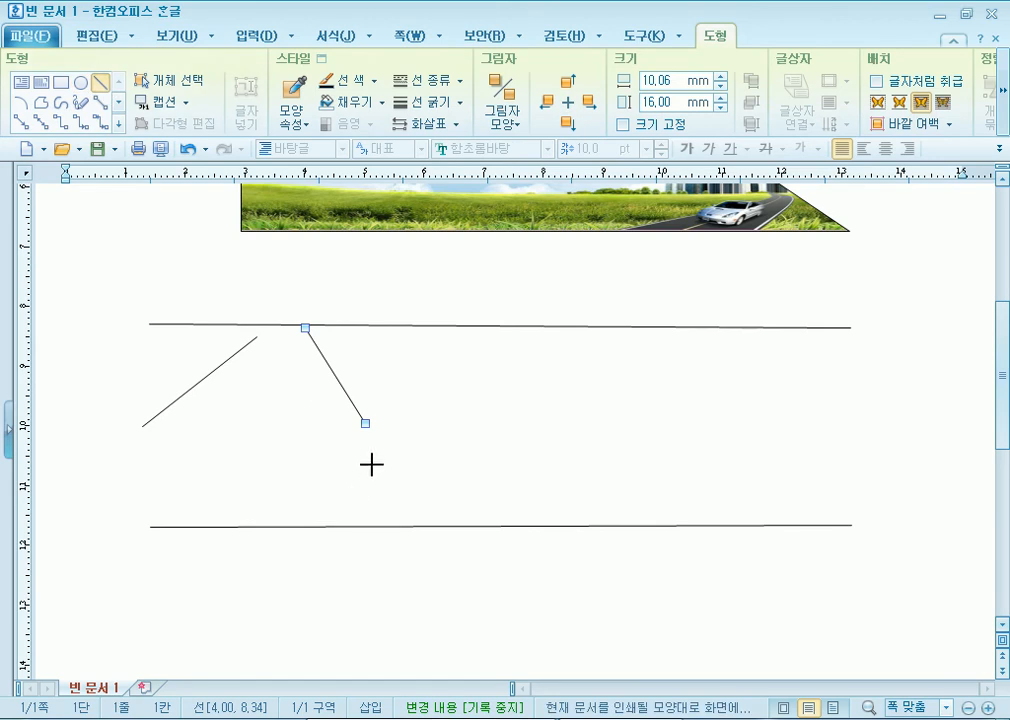
left_click_drag(376, 432, 289, 523)
Step: Draw a shorter horizontal line between the two long roads and a slanted line from its right end down to the lower road
left_click(80, 83)
left_click_drag(374, 417, 717, 424)
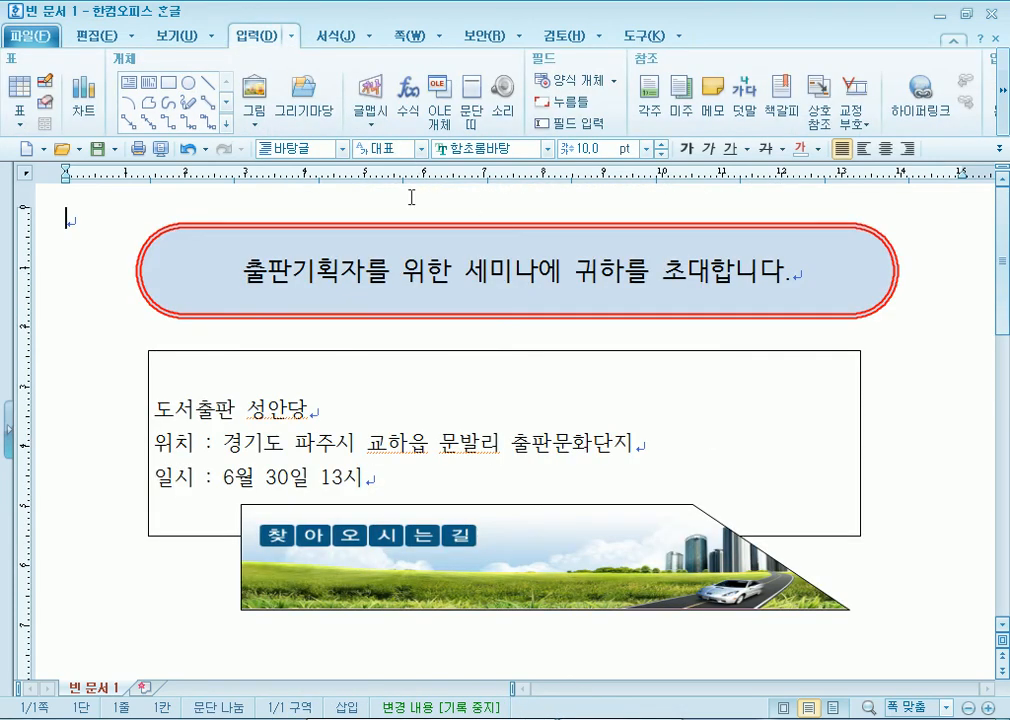
scroll(415, 177, "down", 1)
left_click(208, 84)
scroll(340, 190, "down", 1)
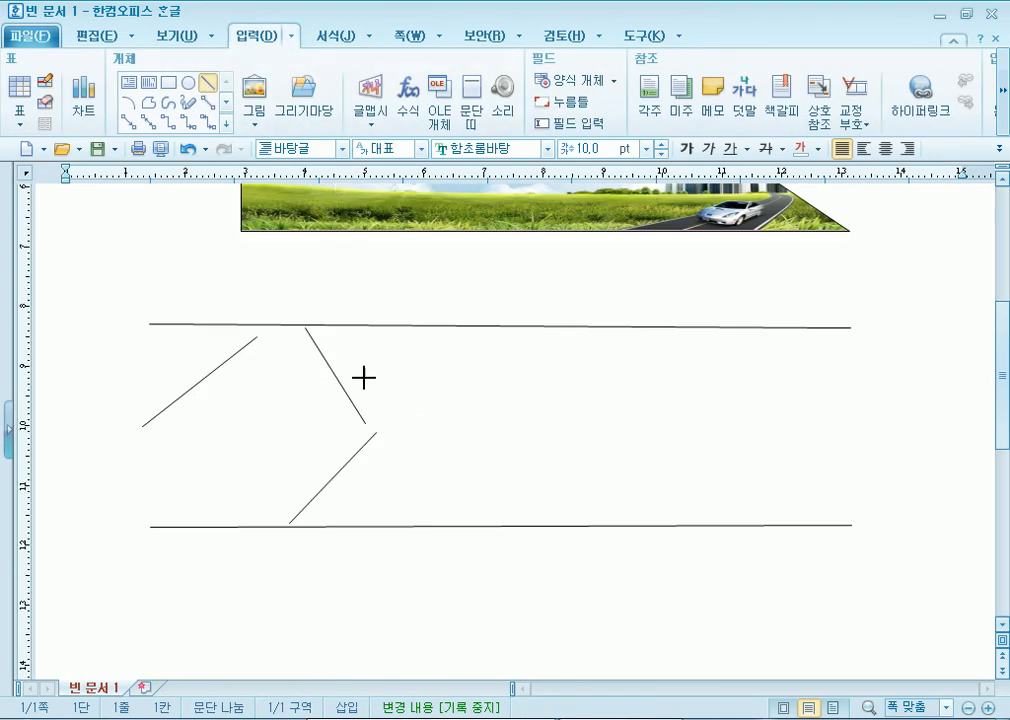
mouse_move(408, 428)
left_mouse_down()
mouse_move(665, 437)
mouse_move(702, 427)
mouse_move(782, 523)
left_mouse_up()
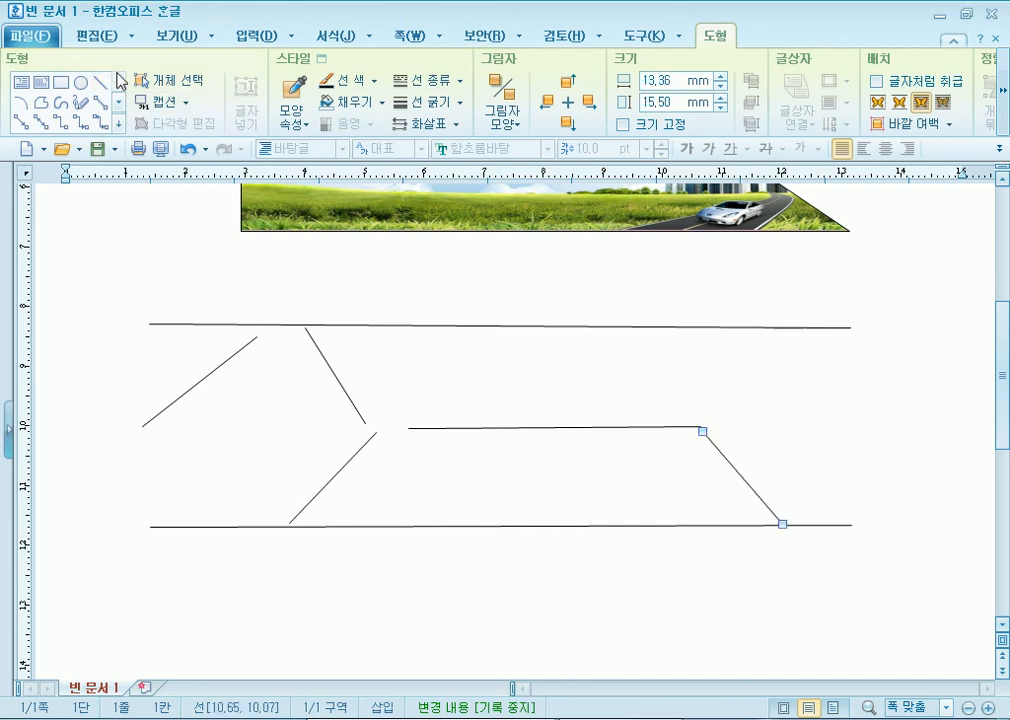
Step: Draw three slanted lines from the middle line to the lower road, plus one about 17 by 19 mm descending from the upper road's right part
left_click_drag(417, 433, 465, 521)
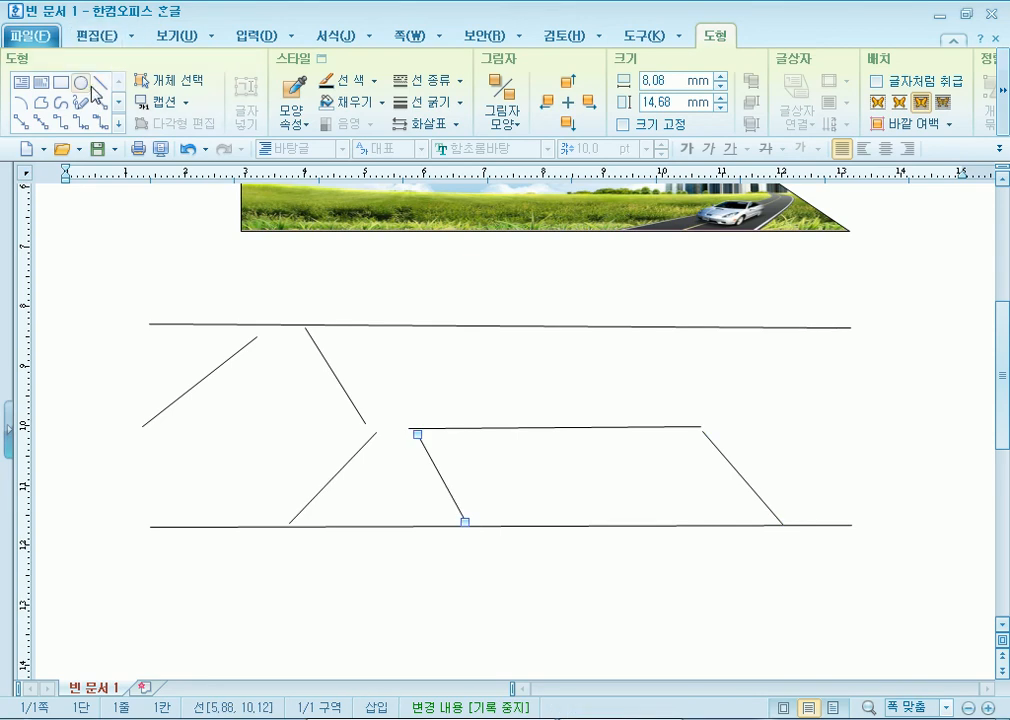
left_click_drag(528, 430, 582, 521)
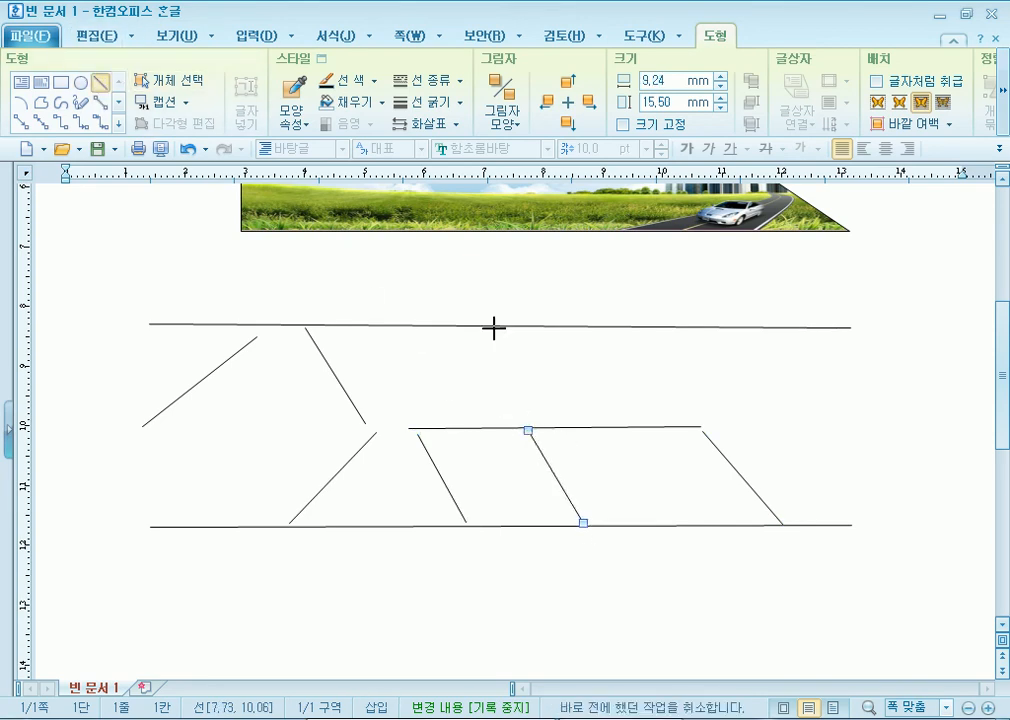
left_click_drag(624, 429, 684, 521)
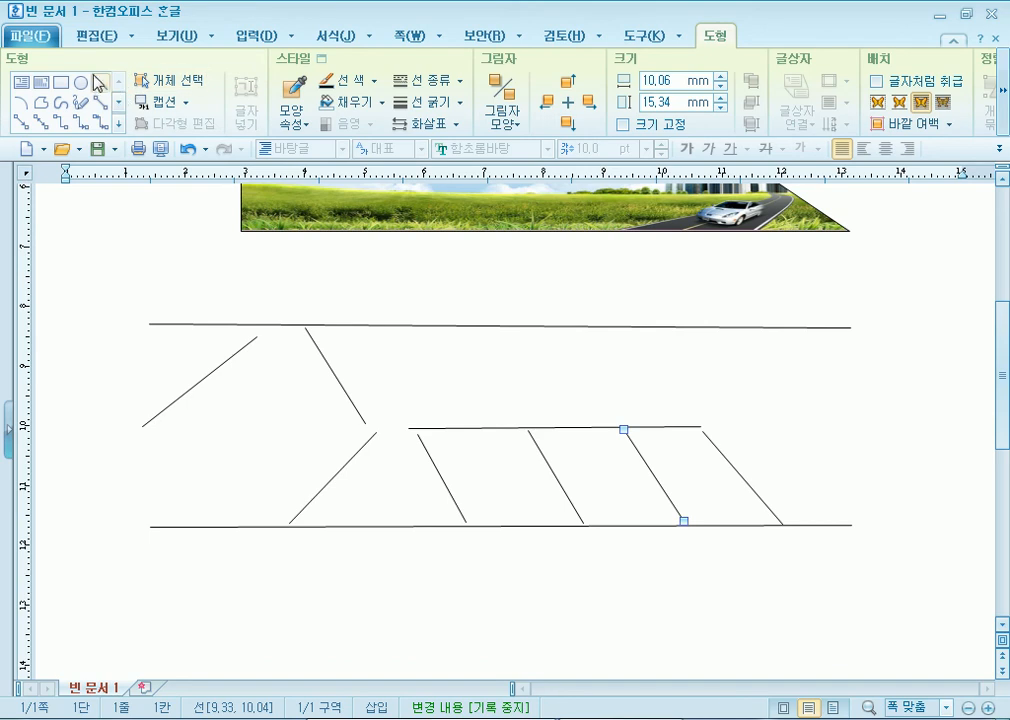
left_click(100, 86)
left_click_drag(731, 329, 834, 445)
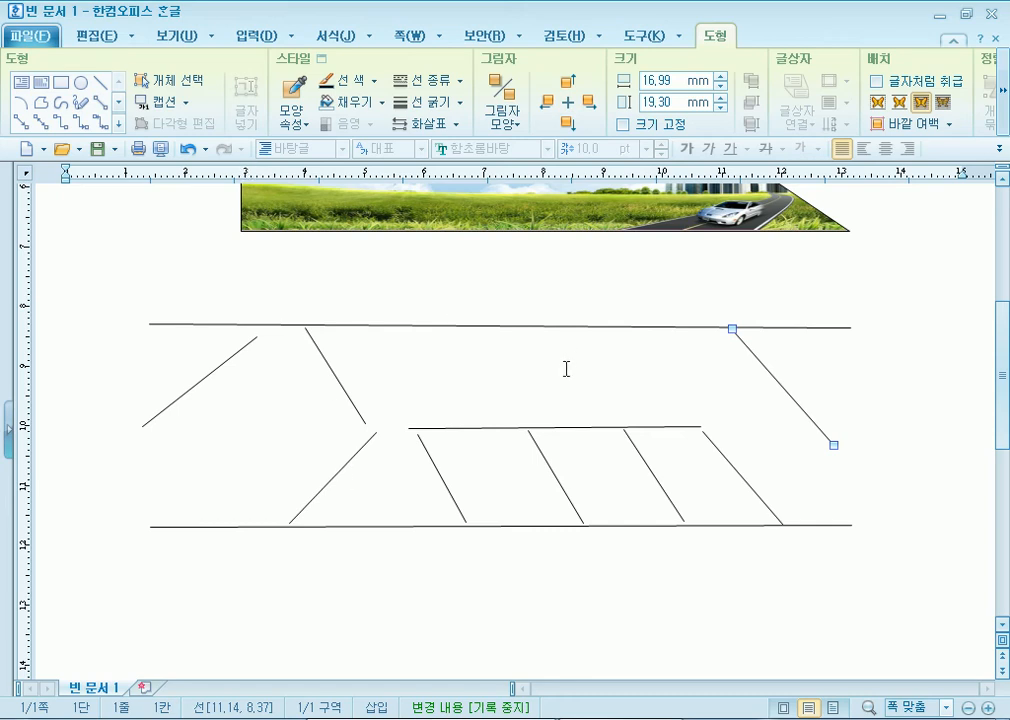
left_click(470, 294)
Step: Select all the map's road lines together and set their line thickness to 2 mm
scroll(318, 440, "down", 3)
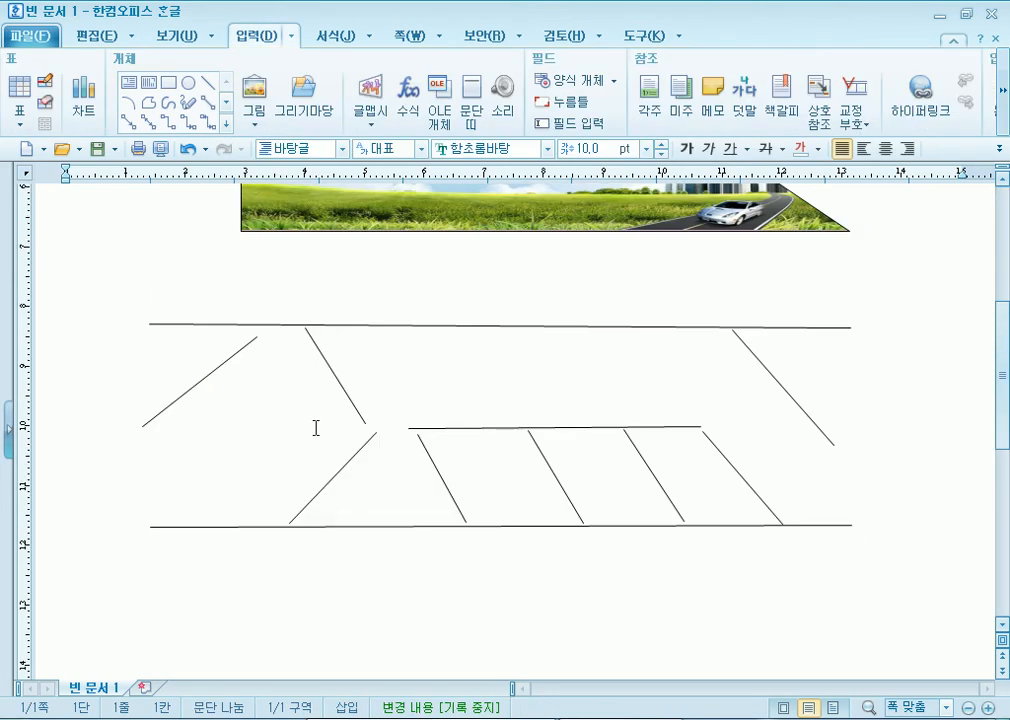
left_click(352, 402)
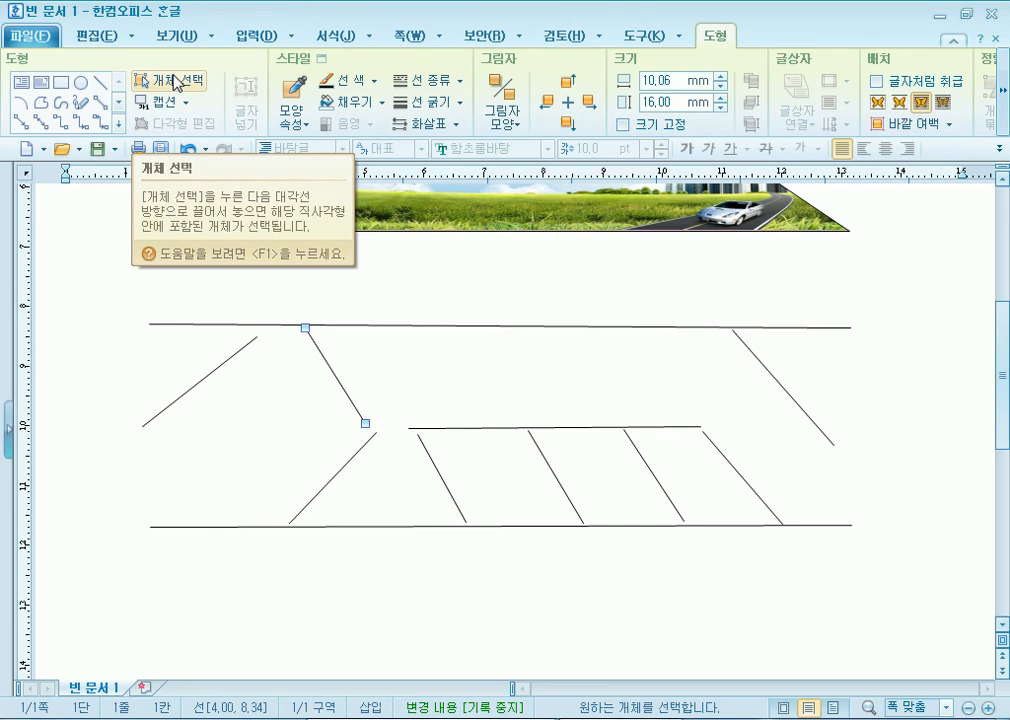
left_click(266, 284)
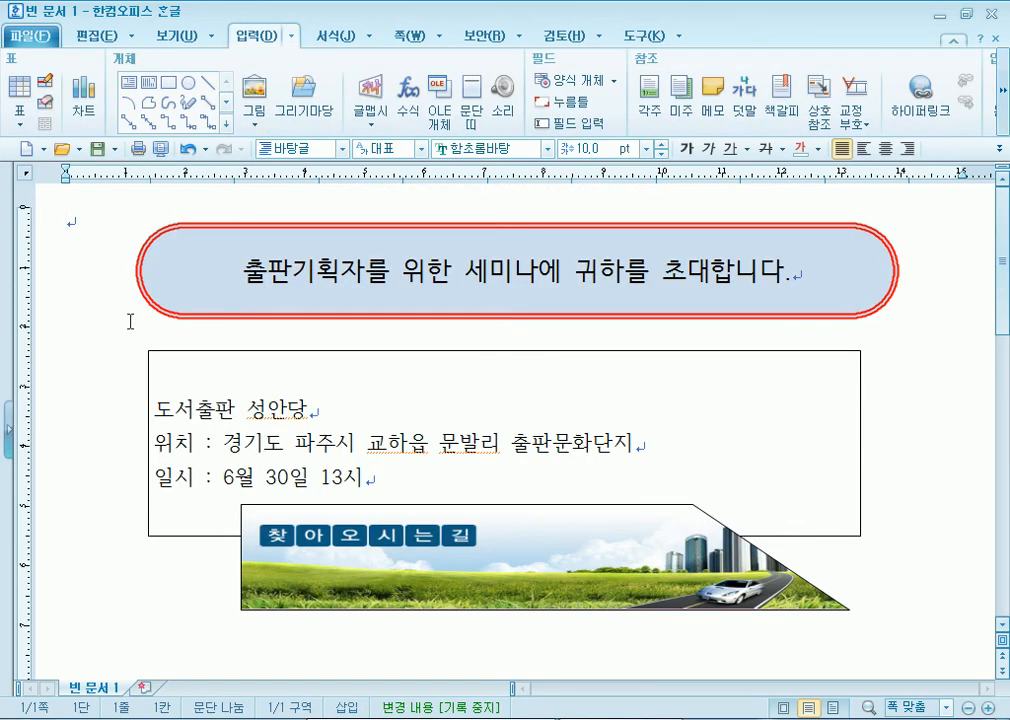
scroll(146, 173, "down", 5)
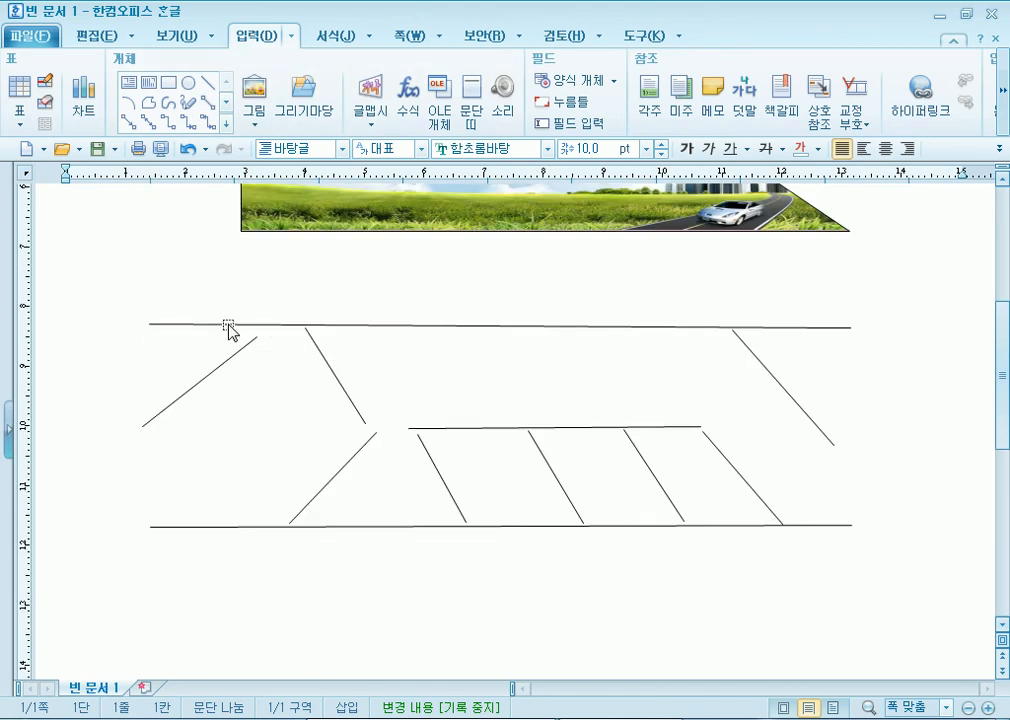
left_click(228, 325)
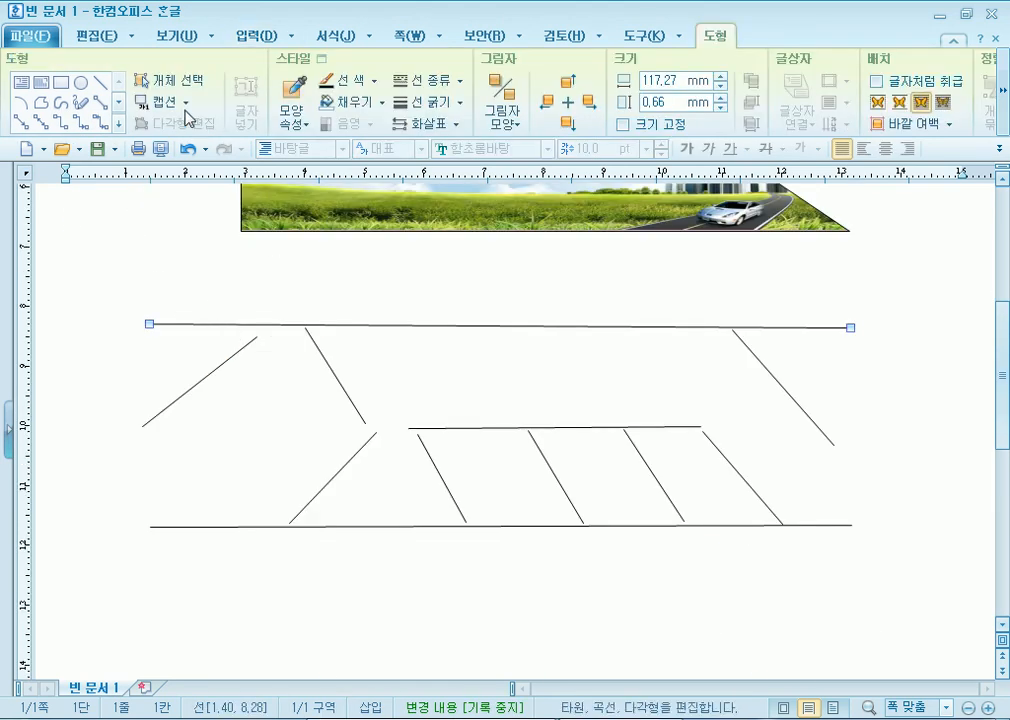
left_click(168, 80)
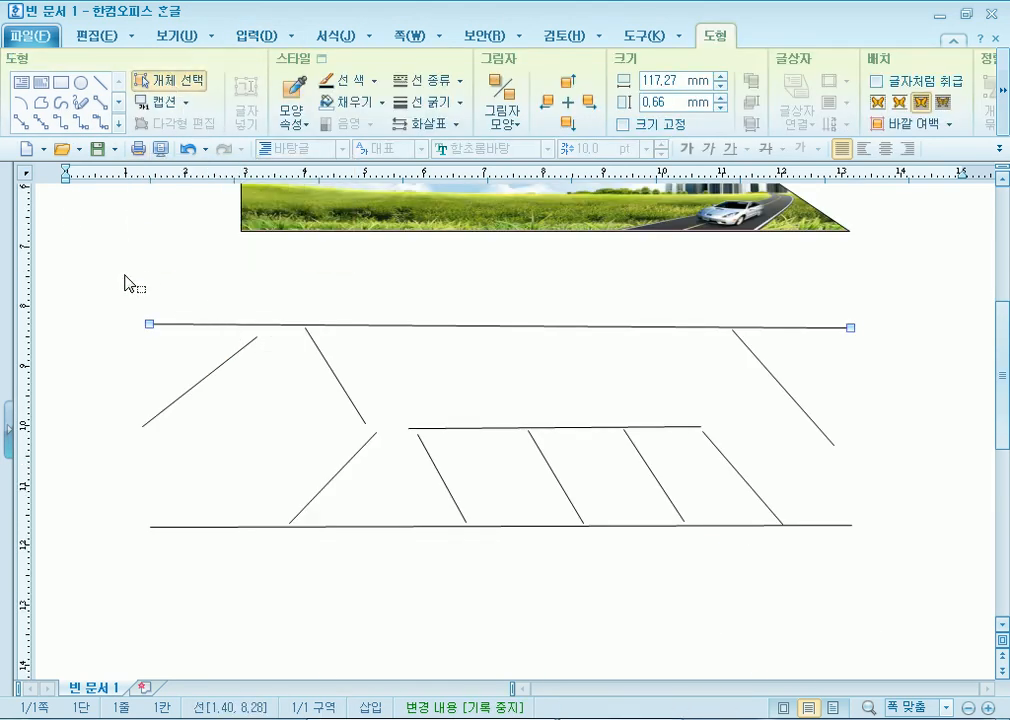
left_click_drag(61, 271, 915, 600)
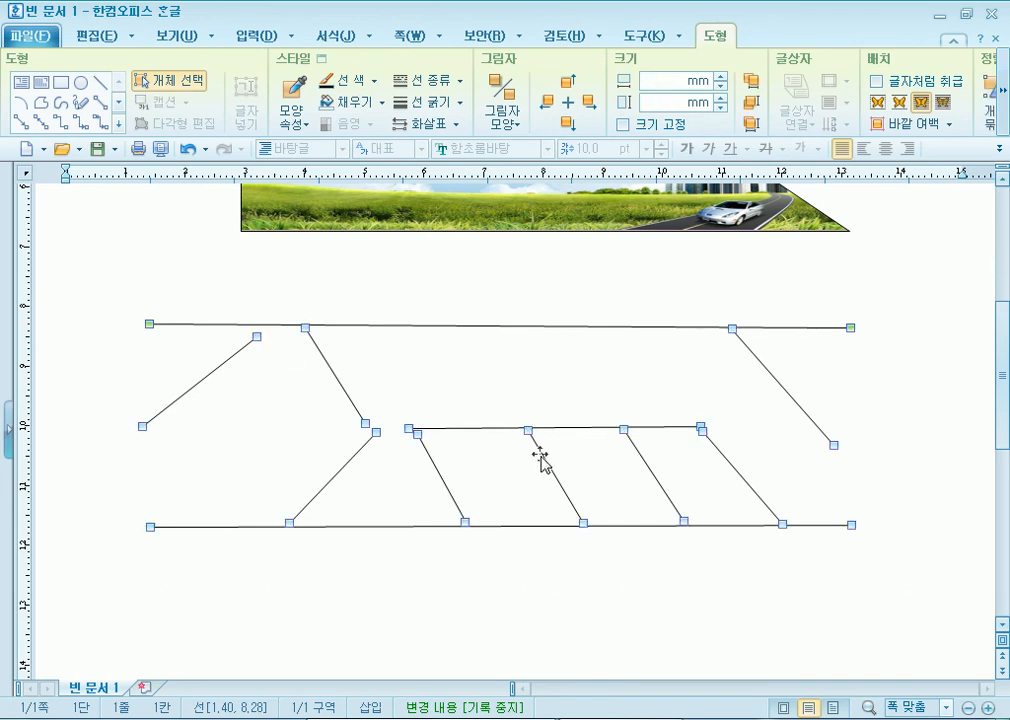
left_click(458, 108)
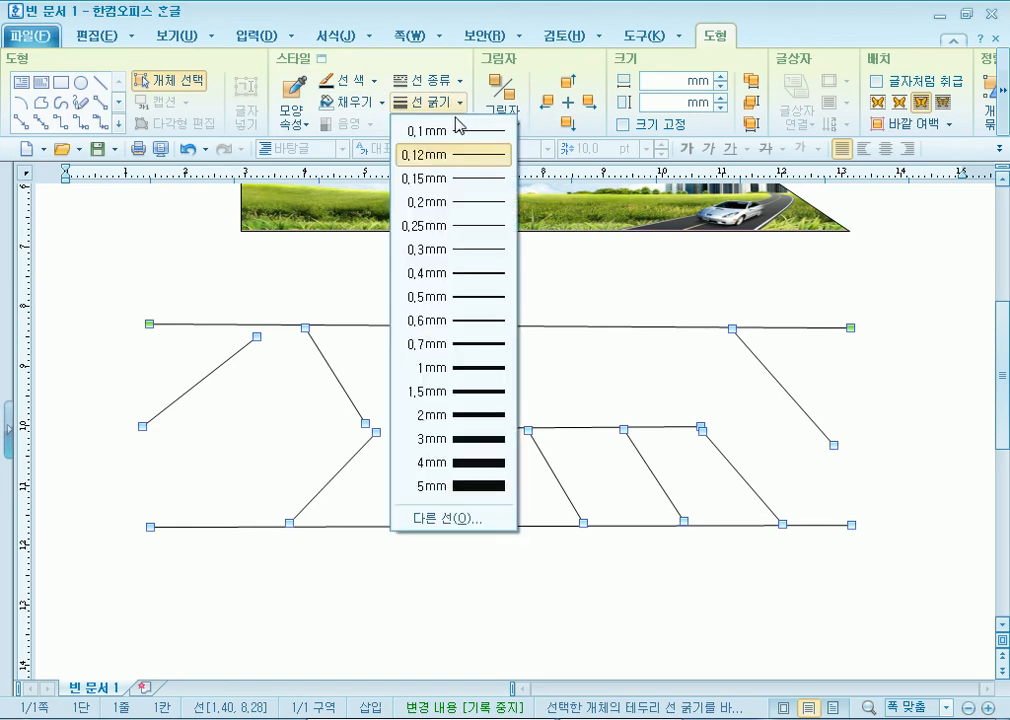
left_click(462, 415)
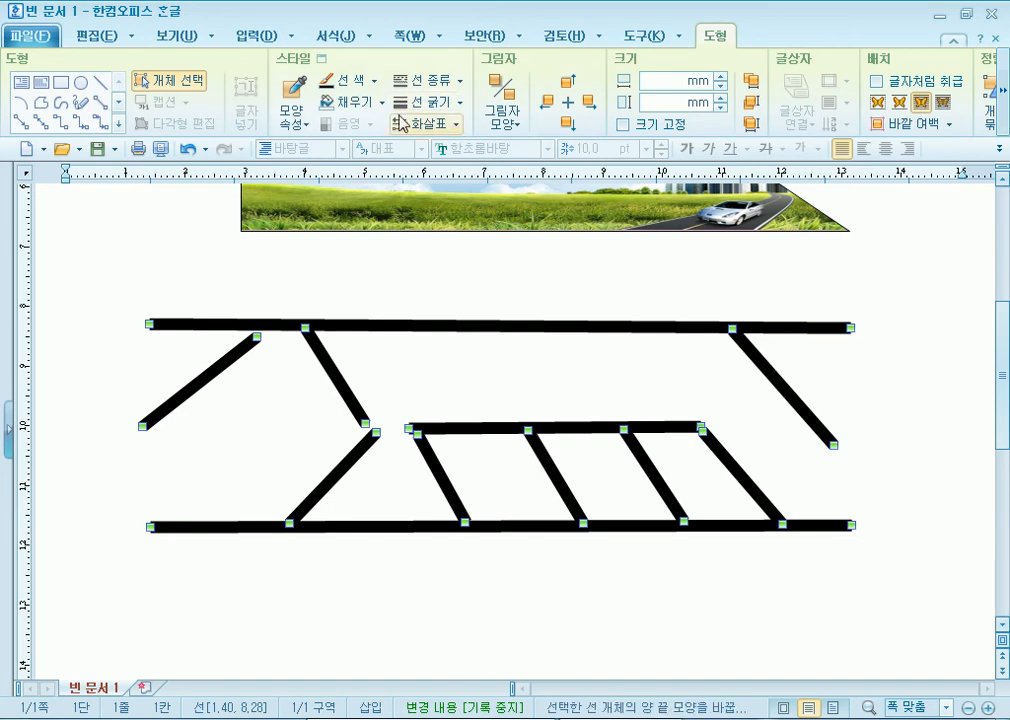
Step: Change the line colour of all the selected road lines to brown, and deselect them
left_click(376, 83)
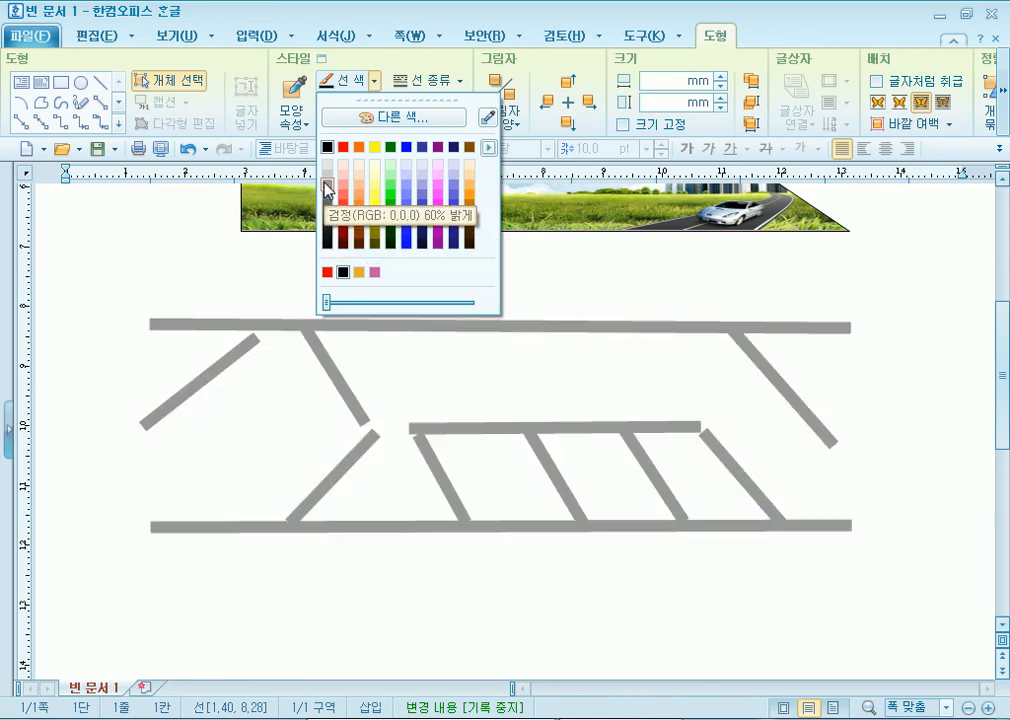
left_click(472, 150)
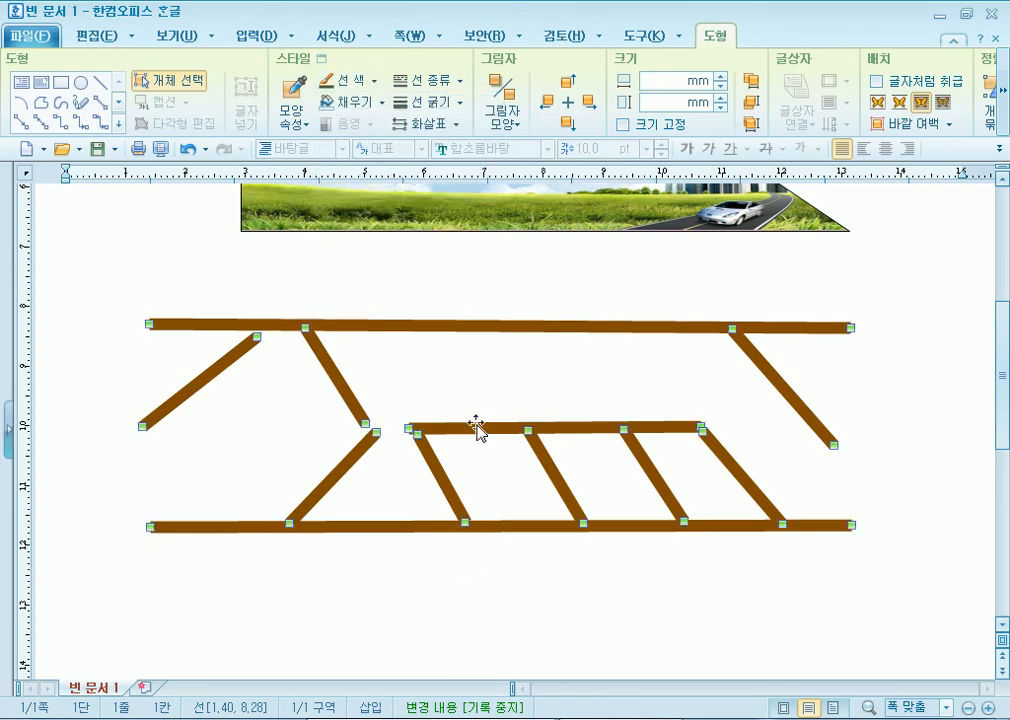
left_click(444, 590)
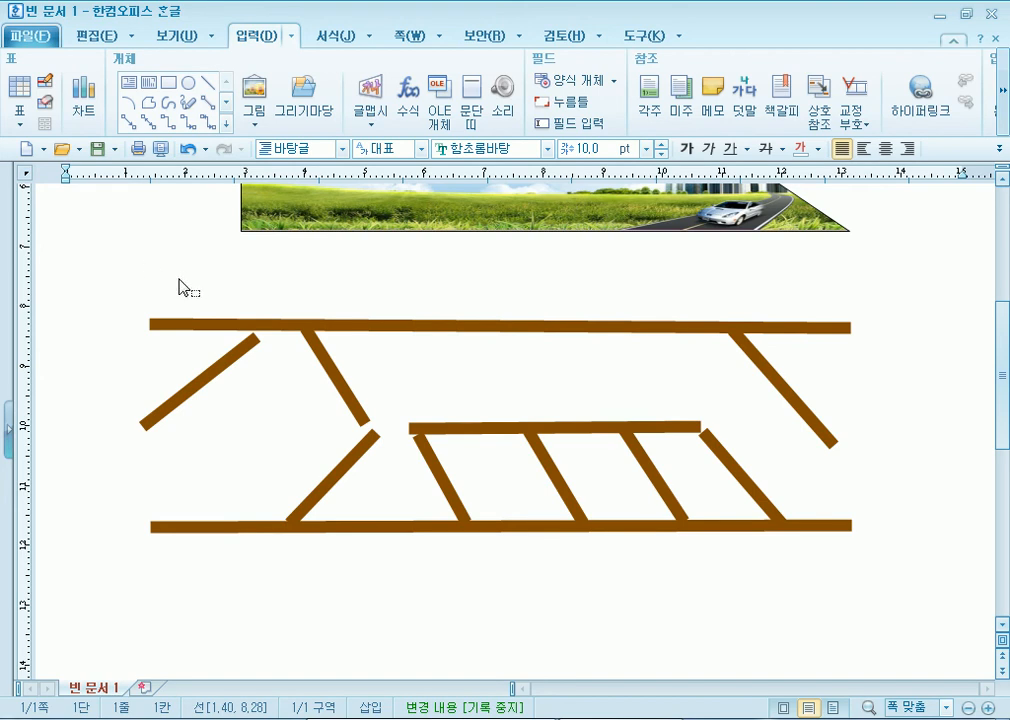
key("Escape")
Step: Browse the drawing gallery's 교통 categories, such as 기타, 안전표지 and 운송수단, for symbols suited to the map
scroll(176, 277, "down", 5)
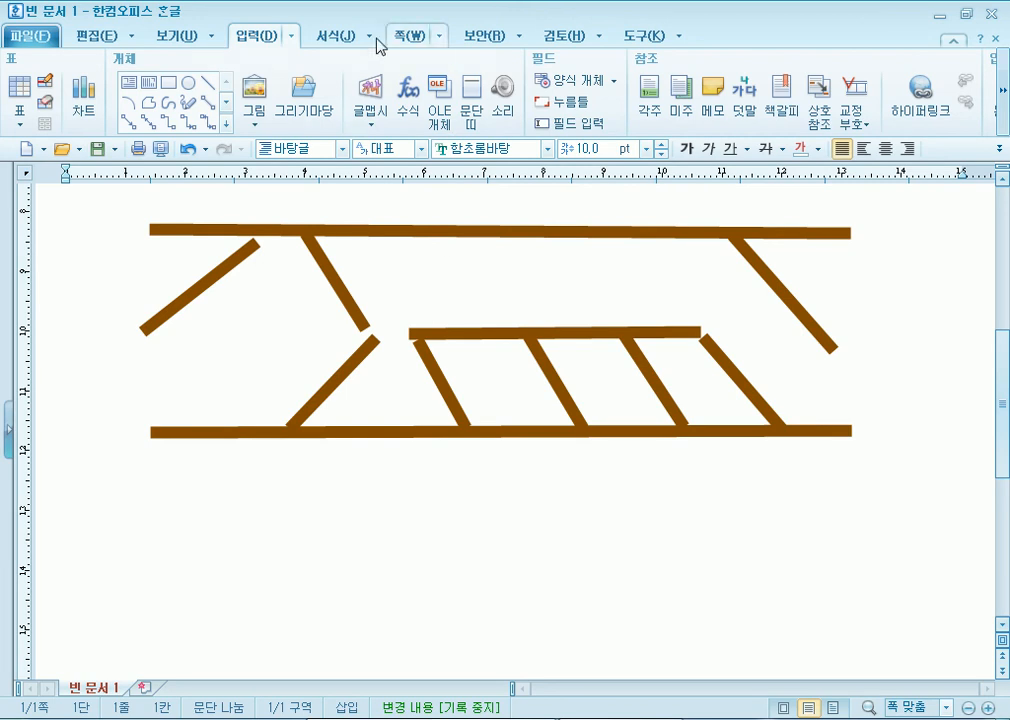
left_click(303, 88)
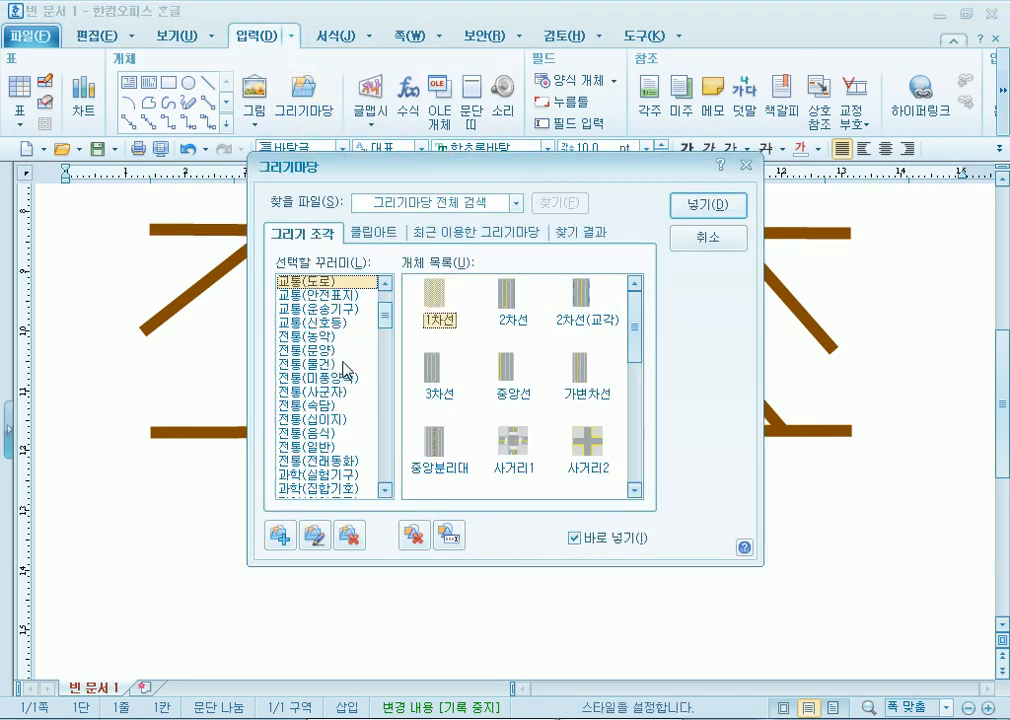
scroll(330, 365, "up", 1)
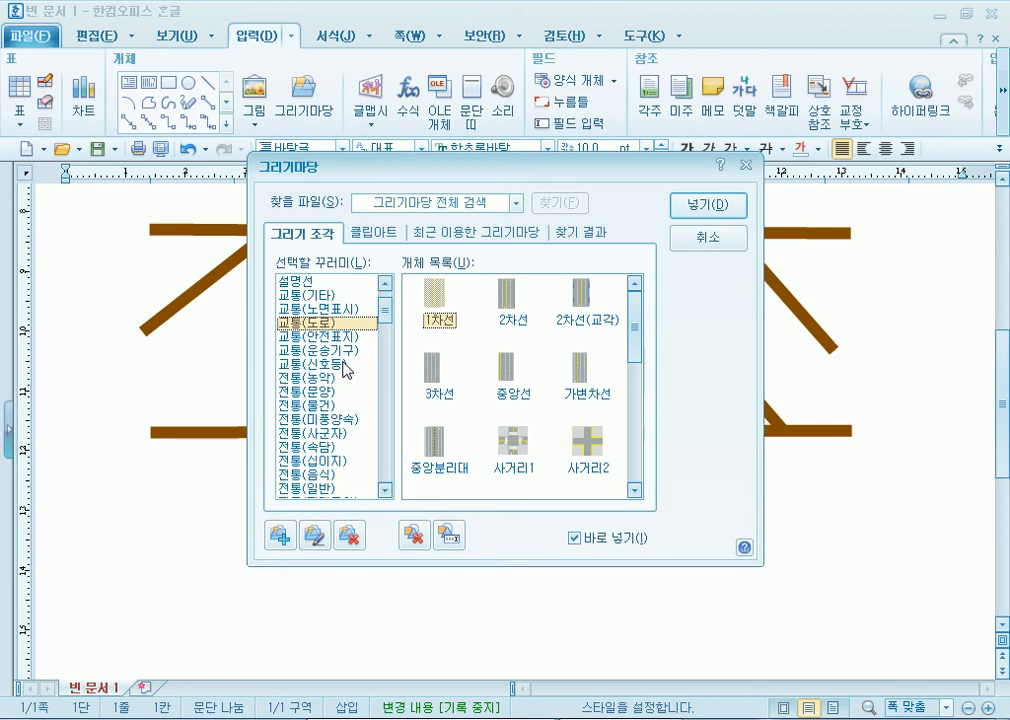
left_click(303, 296)
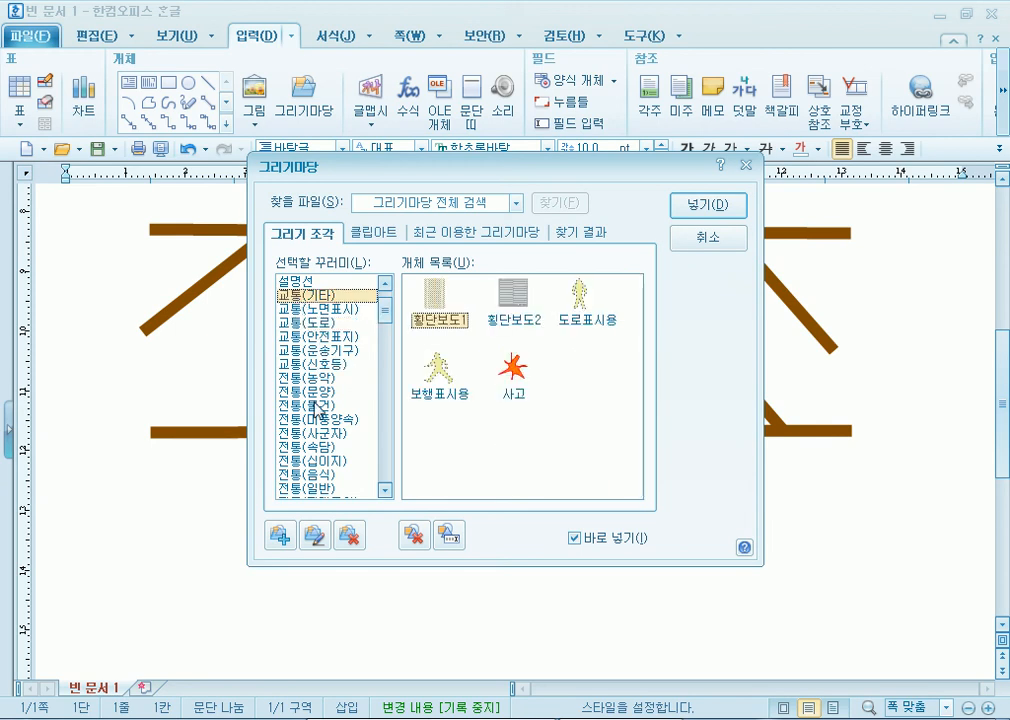
scroll(333, 403, "up", 1)
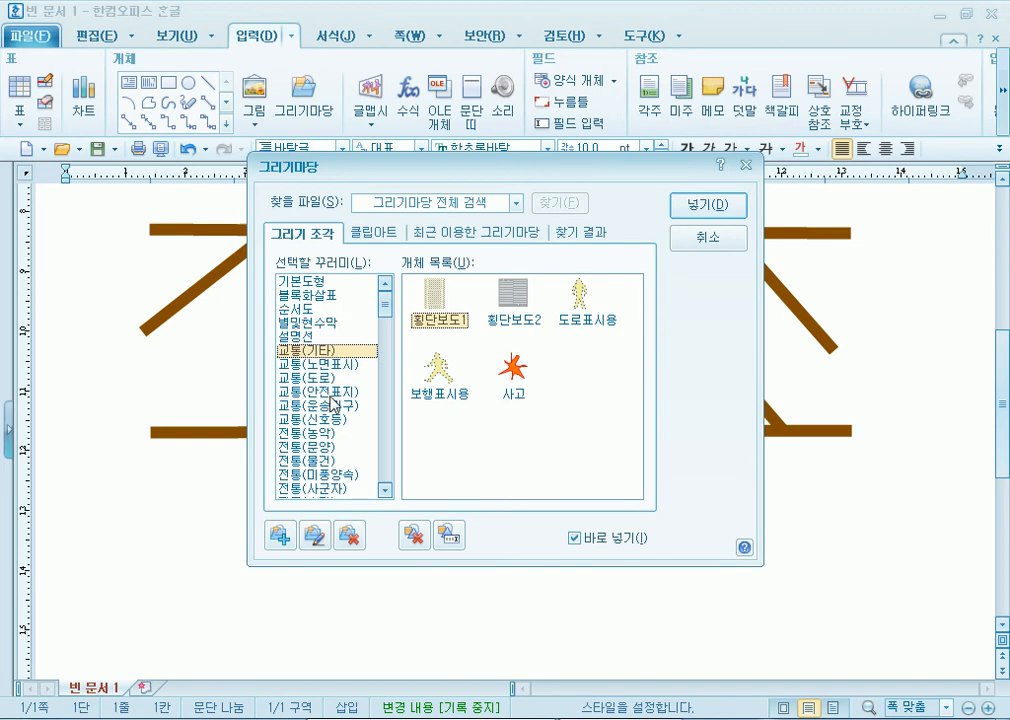
scroll(333, 403, "down", 1)
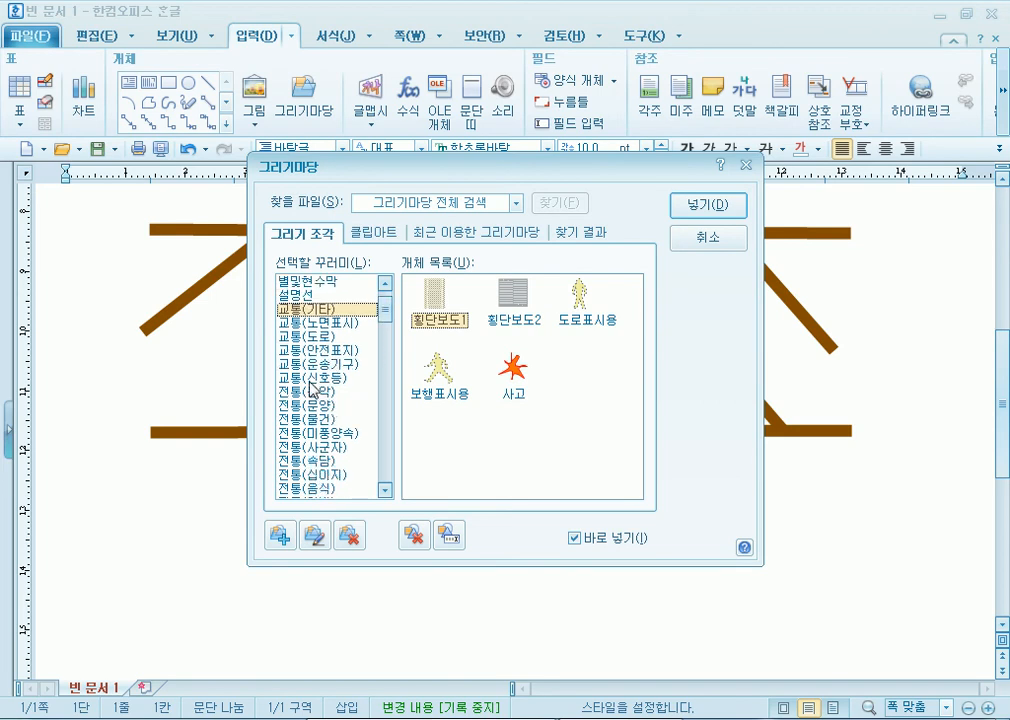
left_click(311, 381)
left_click(309, 364)
left_click(309, 350)
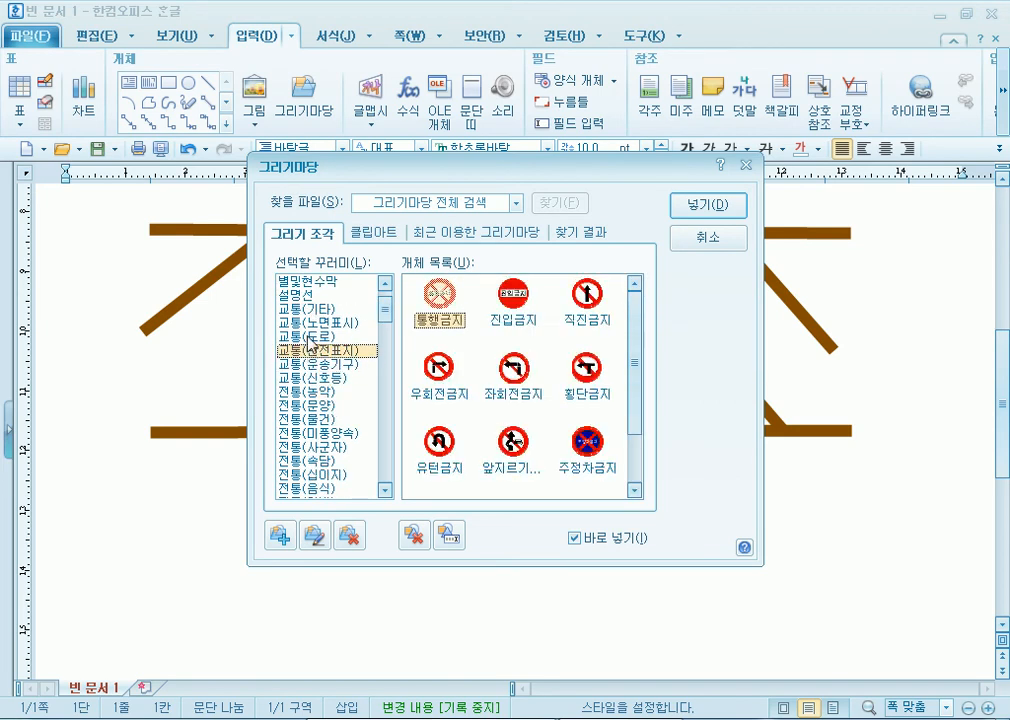
left_click(307, 337)
left_click(307, 323)
left_click(307, 309)
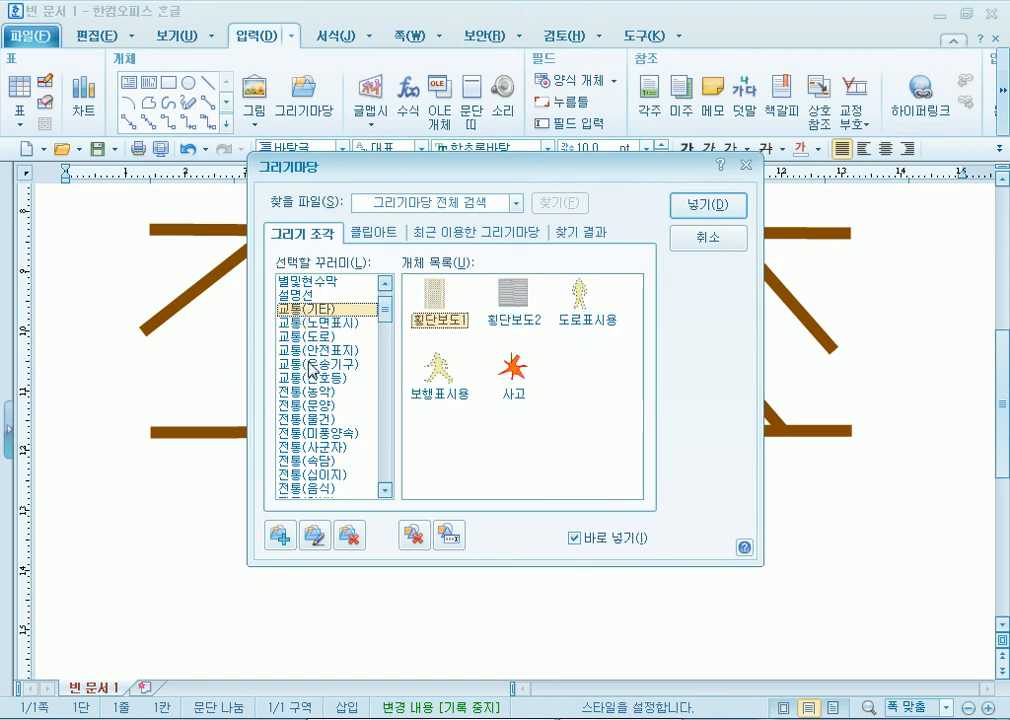
scroll(313, 381, "down", 1)
scroll(340, 425, "down", 5)
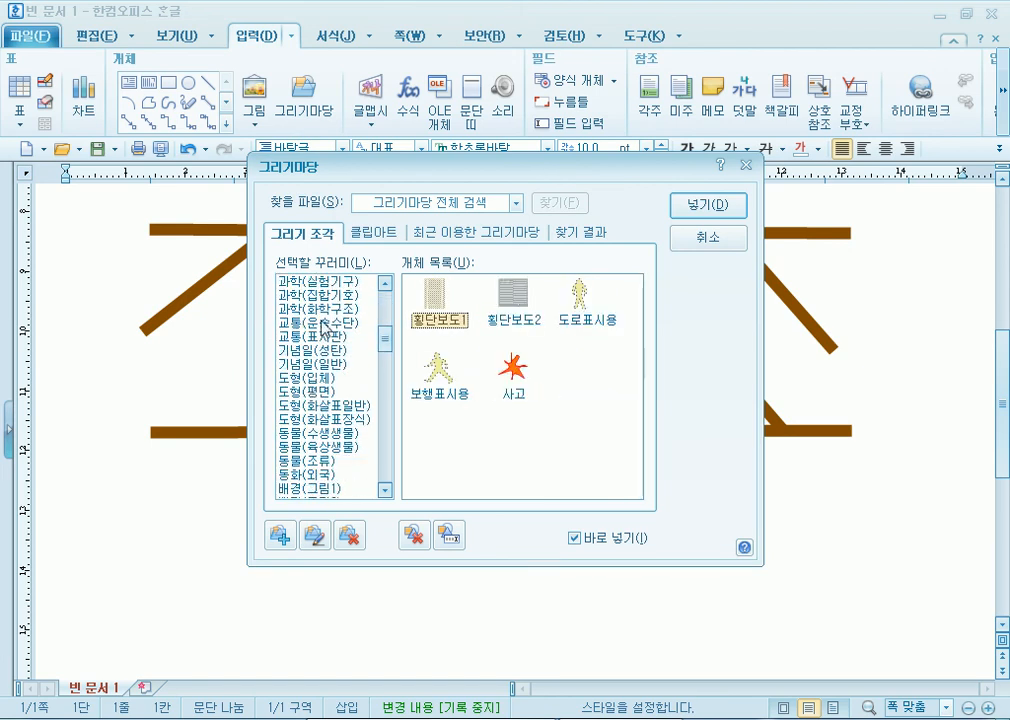
left_click(322, 336)
left_click(310, 323)
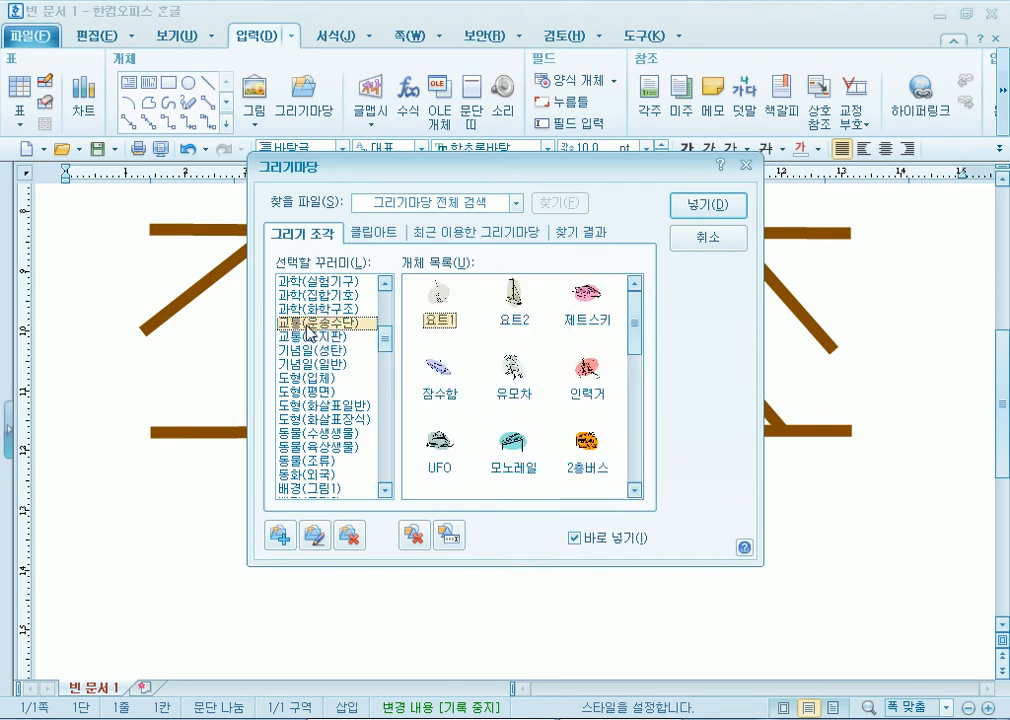
scroll(309, 372, "down", 8)
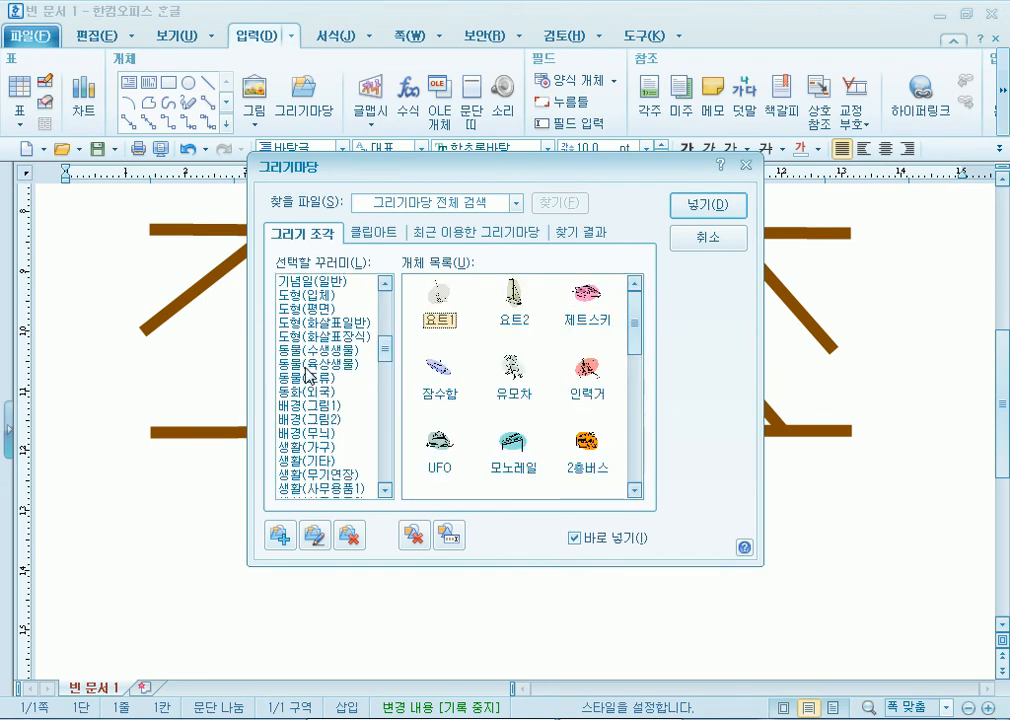
scroll(316, 381, "up", 12)
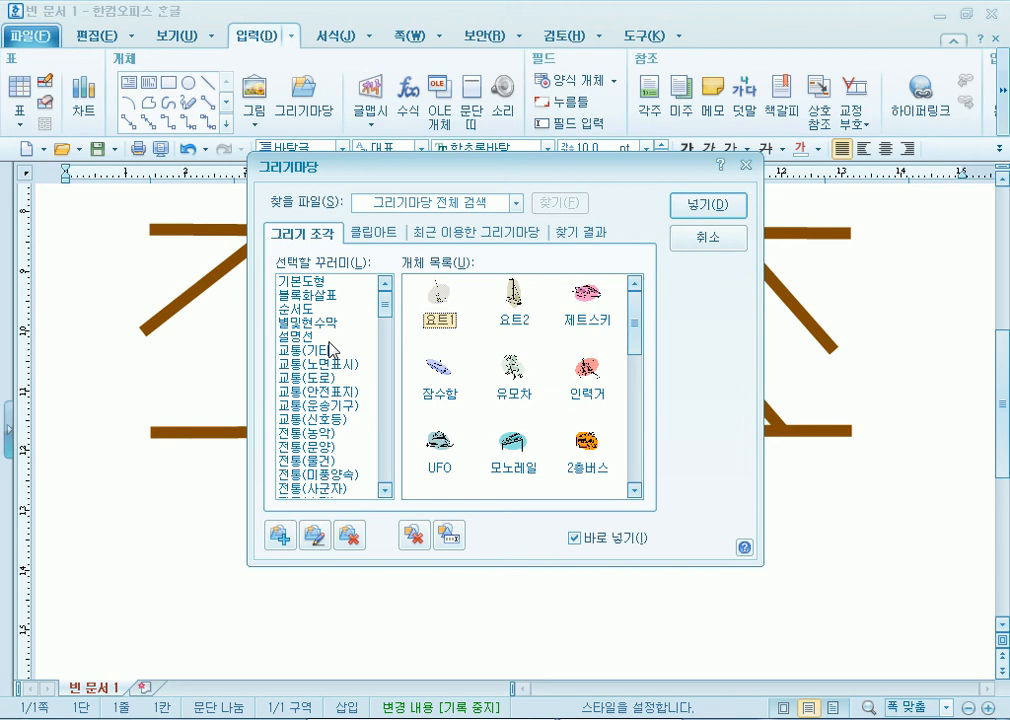
Step: Insert the 건물1 drawing from the gallery's 약도(건물) category at the left end of the map's middle road
scroll(329, 350, "down", 15)
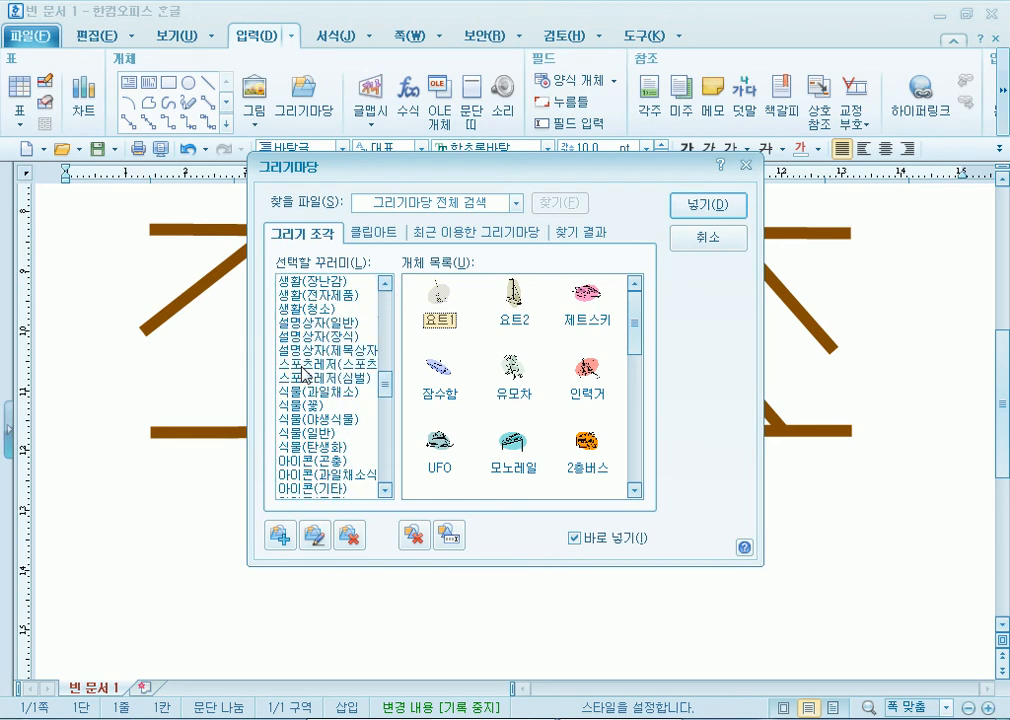
scroll(301, 381, "down", 4)
scroll(300, 375, "up", 3)
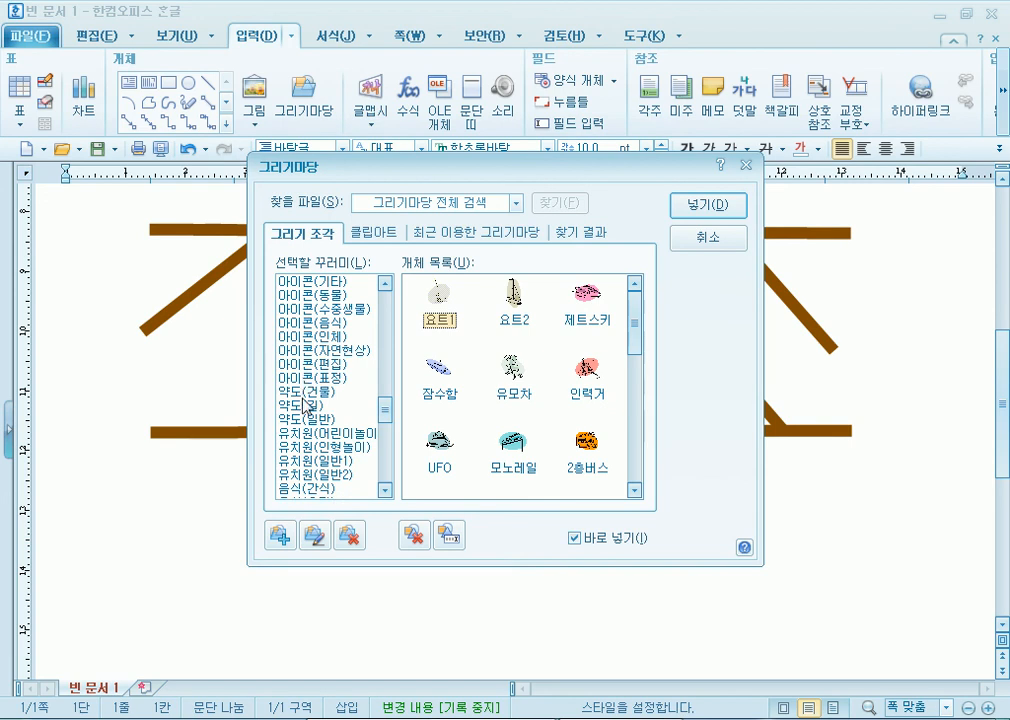
left_click(300, 395)
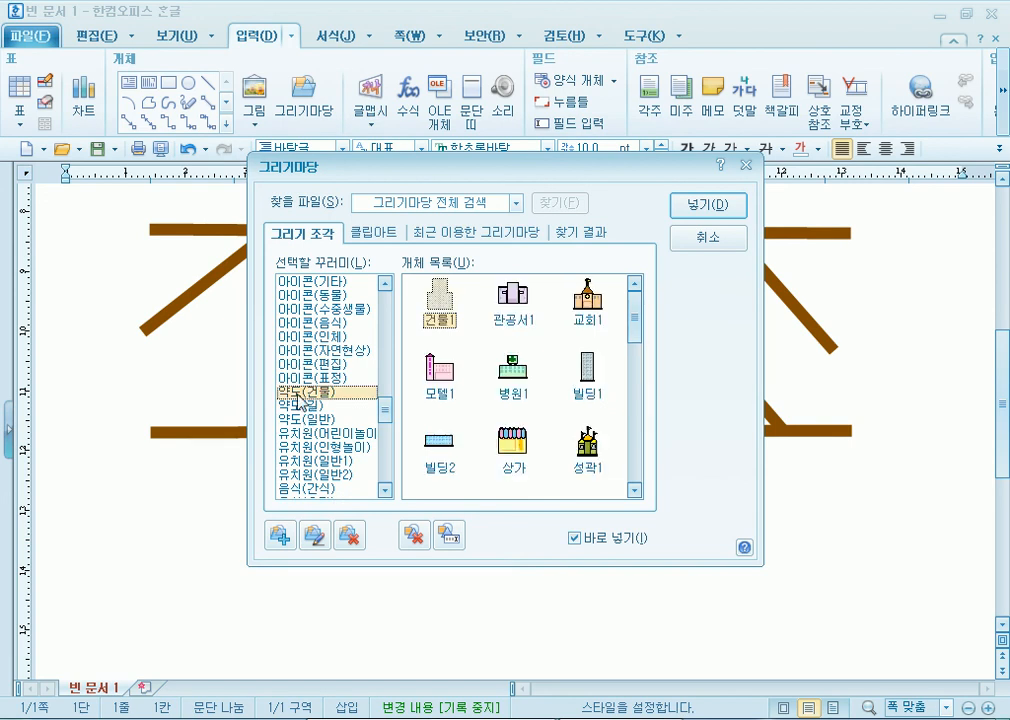
left_click_drag(362, 163, 653, 71)
left_click_drag(349, 285, 427, 381)
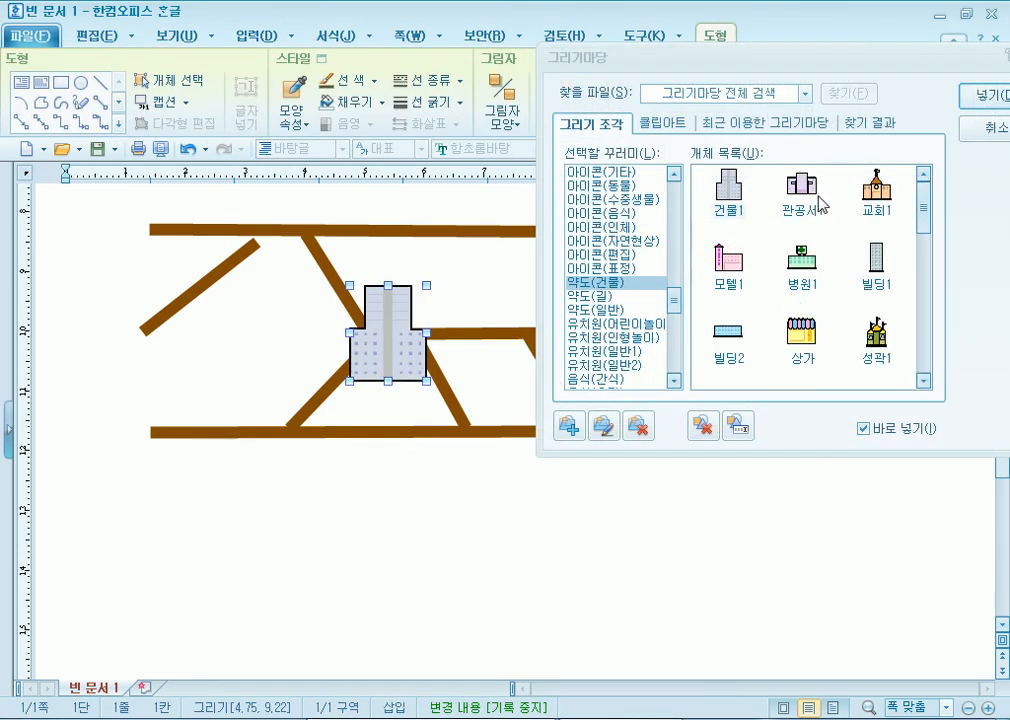
Step: Place the 빌딩1 drawing at the middle of the central road and 빌딩2, about 12 by 5 mm, to its right
left_click(873, 268)
mouse_move(503, 300)
left_mouse_down()
mouse_move(547, 352)
mouse_move(522, 329)
mouse_move(520, 309)
left_mouse_up()
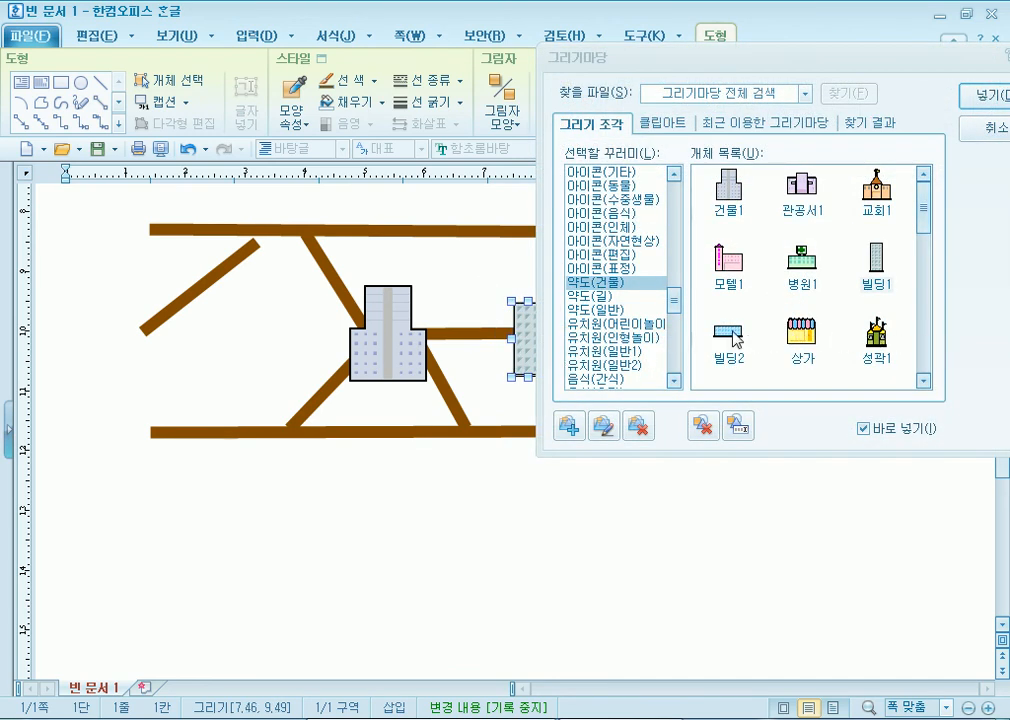
left_click_drag(710, 70, 207, 96)
left_click_drag(585, 300, 634, 337)
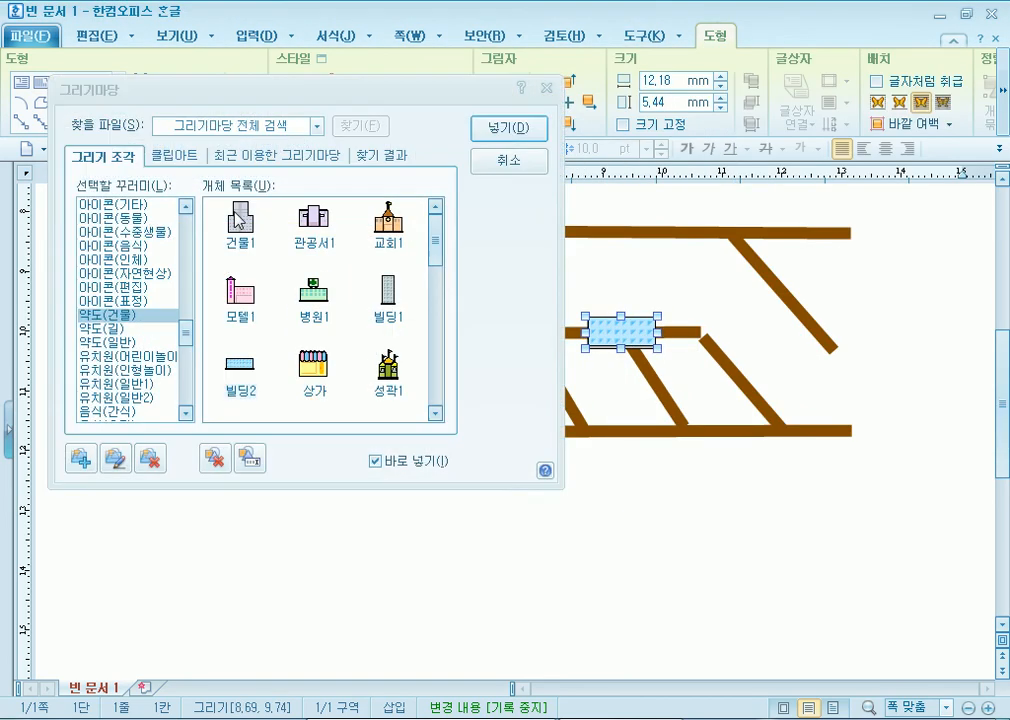
Step: Place the 교회1 drawing, about 9 by 9 mm, where the upper road meets its right-hand diagonal, and close the drawing gallery
left_click(383, 226)
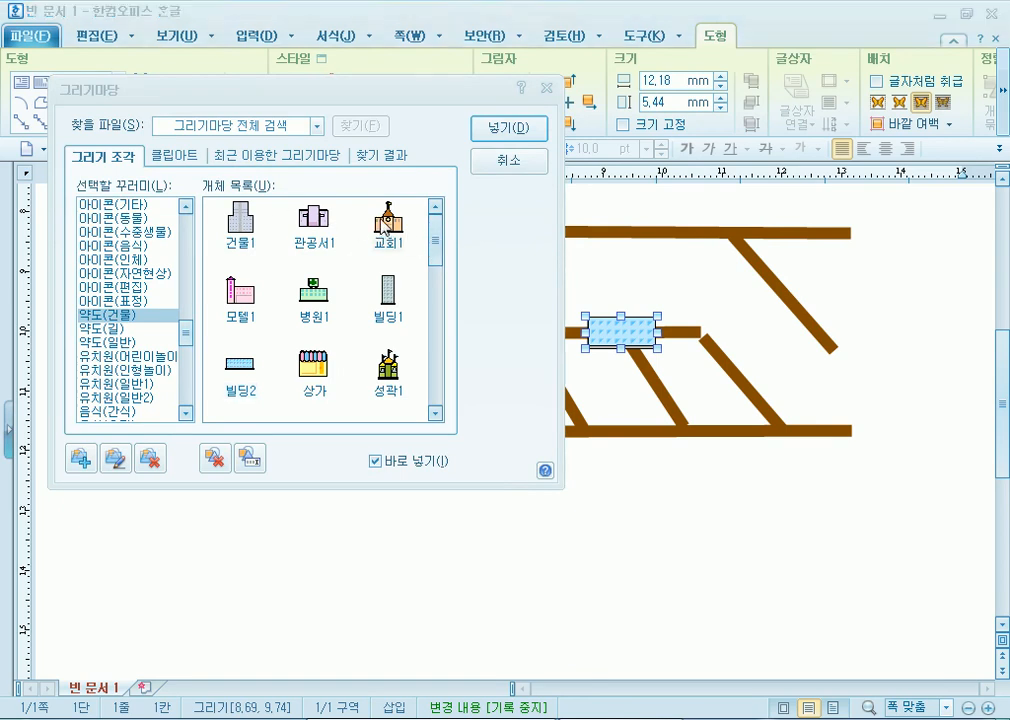
left_click_drag(698, 196, 749, 252)
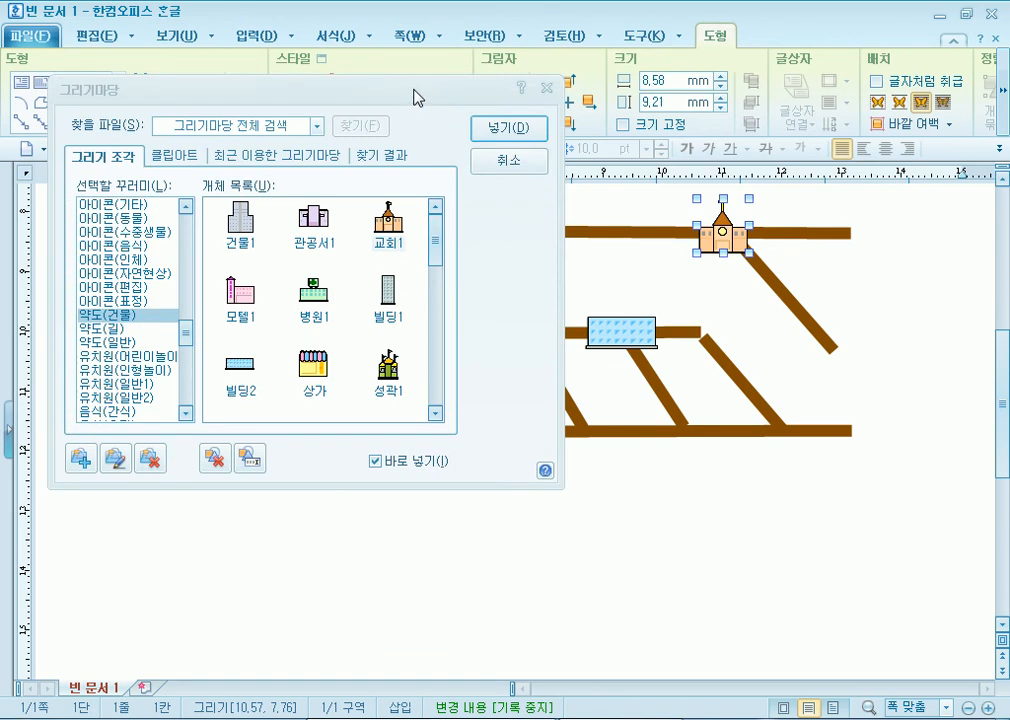
left_click_drag(416, 97, 505, 85)
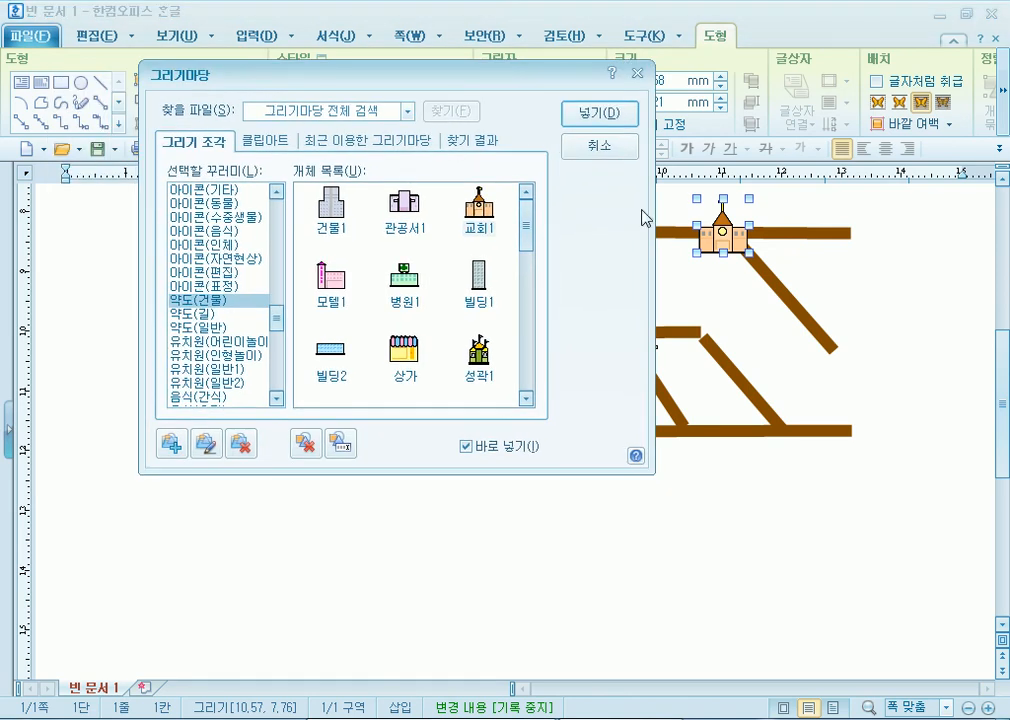
left_click(600, 146)
left_click(509, 505)
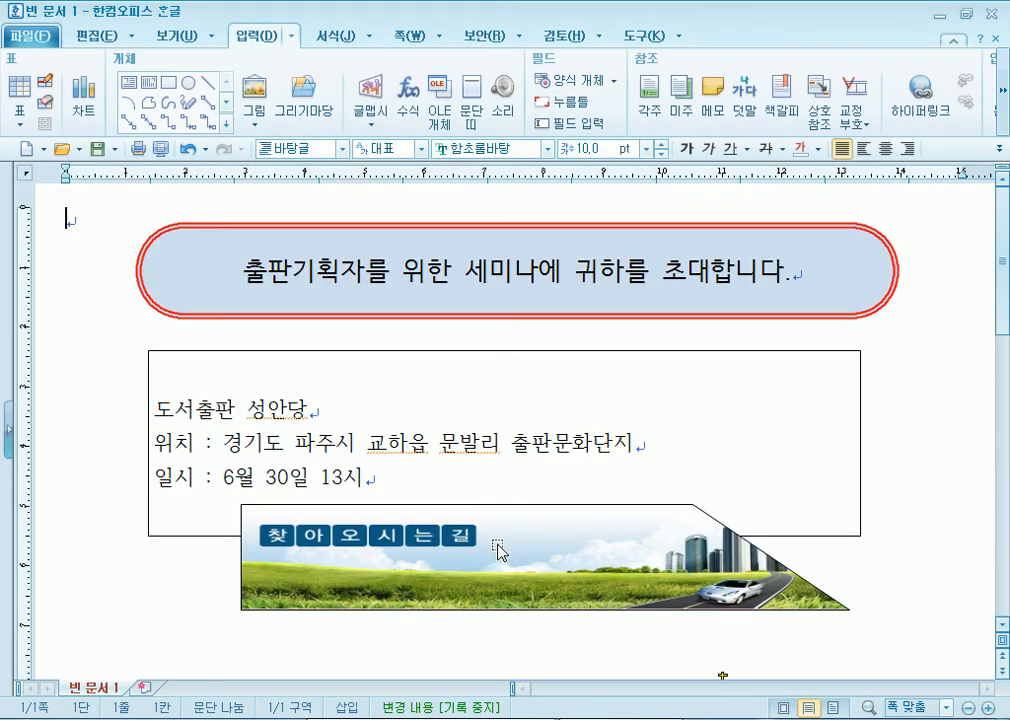
scroll(497, 550, "down", 6)
scroll(497, 520, "down", 2)
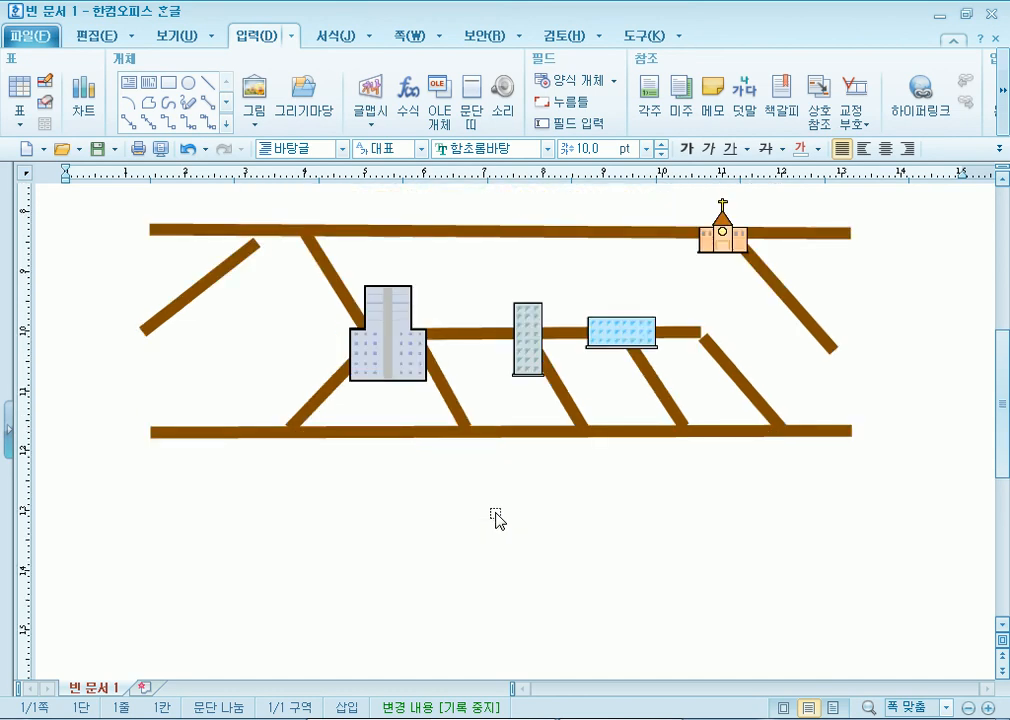
scroll(503, 519, "up", 4)
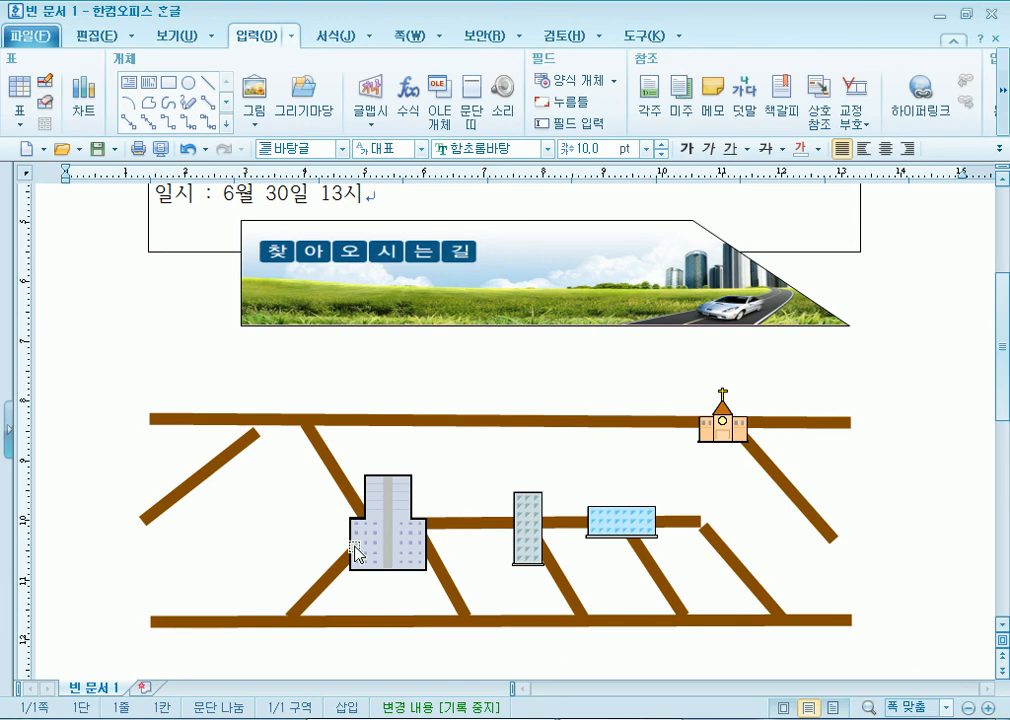
scroll(331, 548, "up", 4)
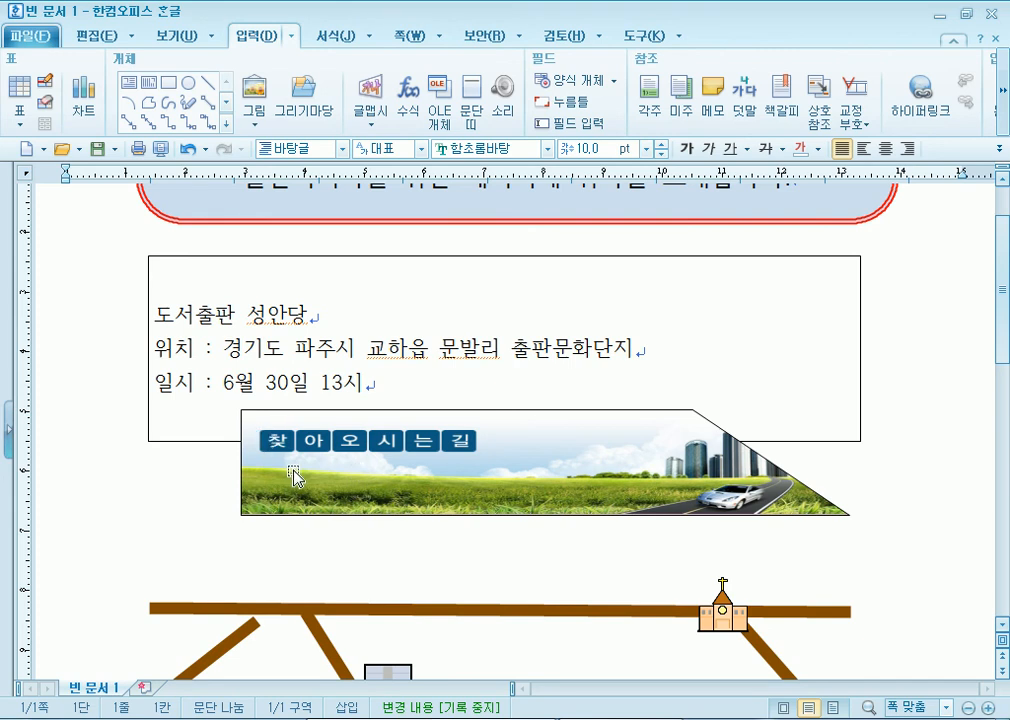
scroll(293, 478, "down", 4)
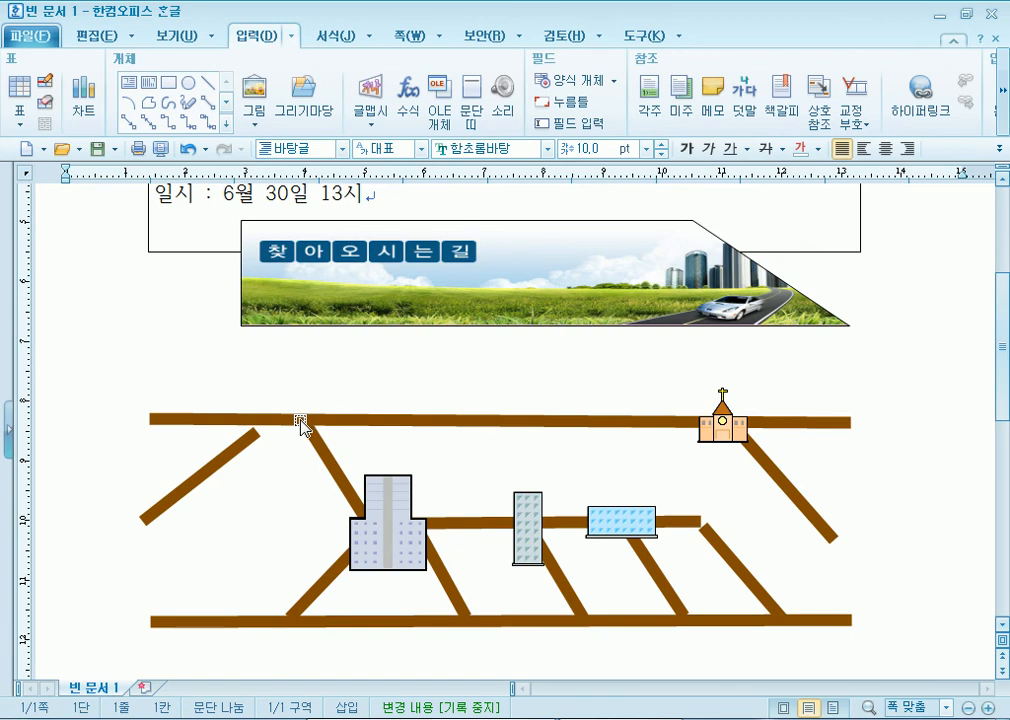
scroll(597, 401, "down", 4)
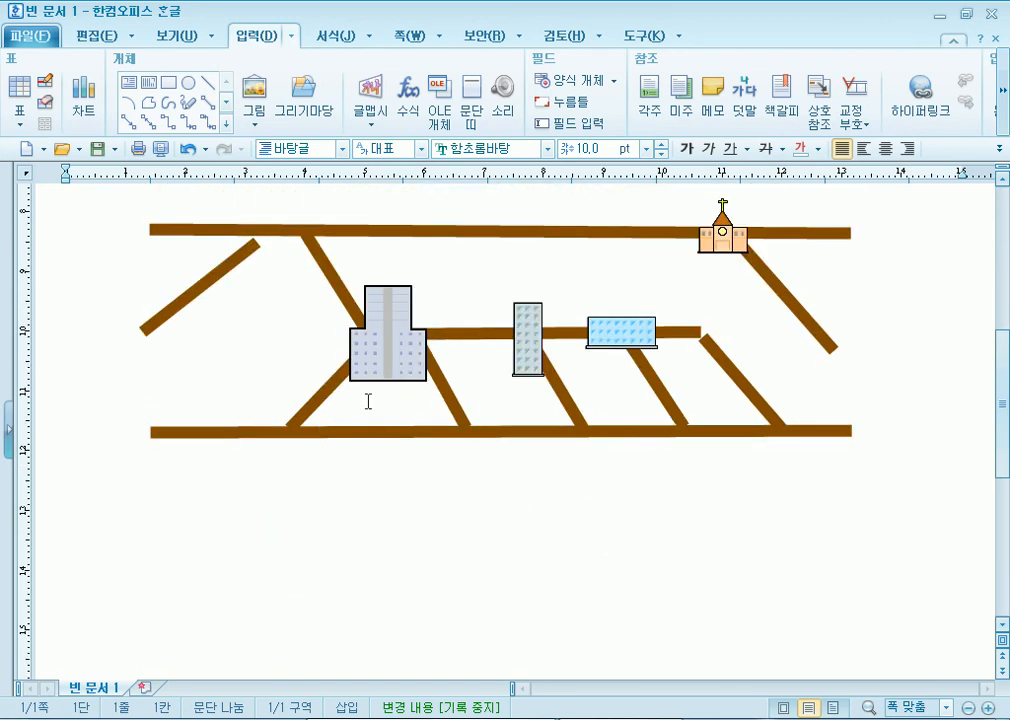
scroll(321, 366, "up", 2)
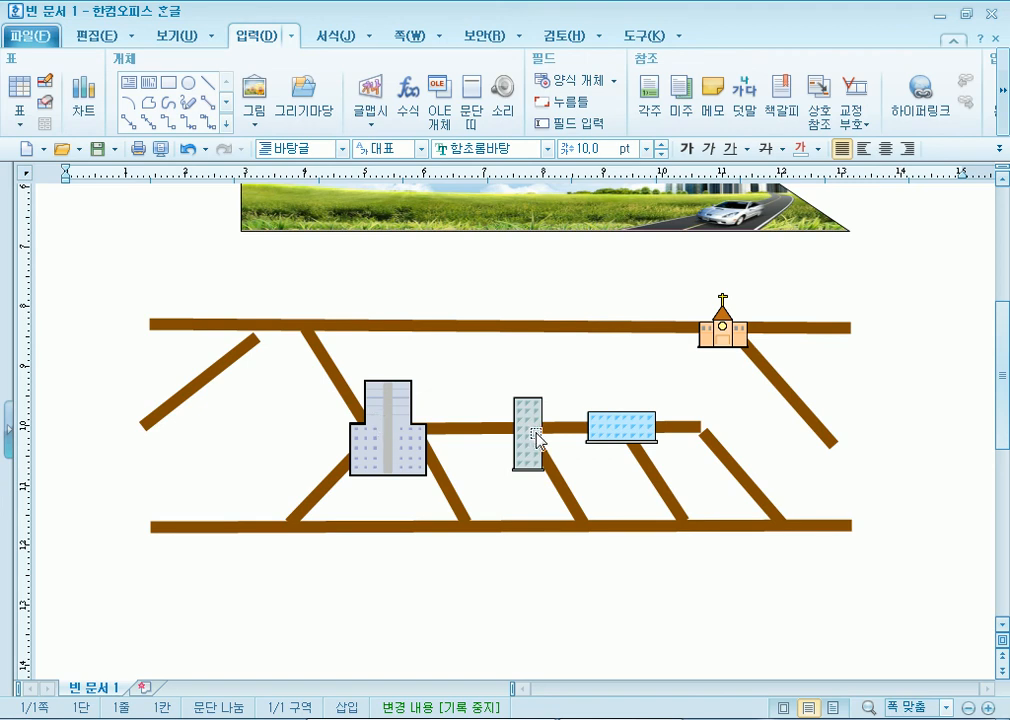
Step: Try to delete all the map's building symbols together with one area selection, and undo the deletion
left_click(396, 426)
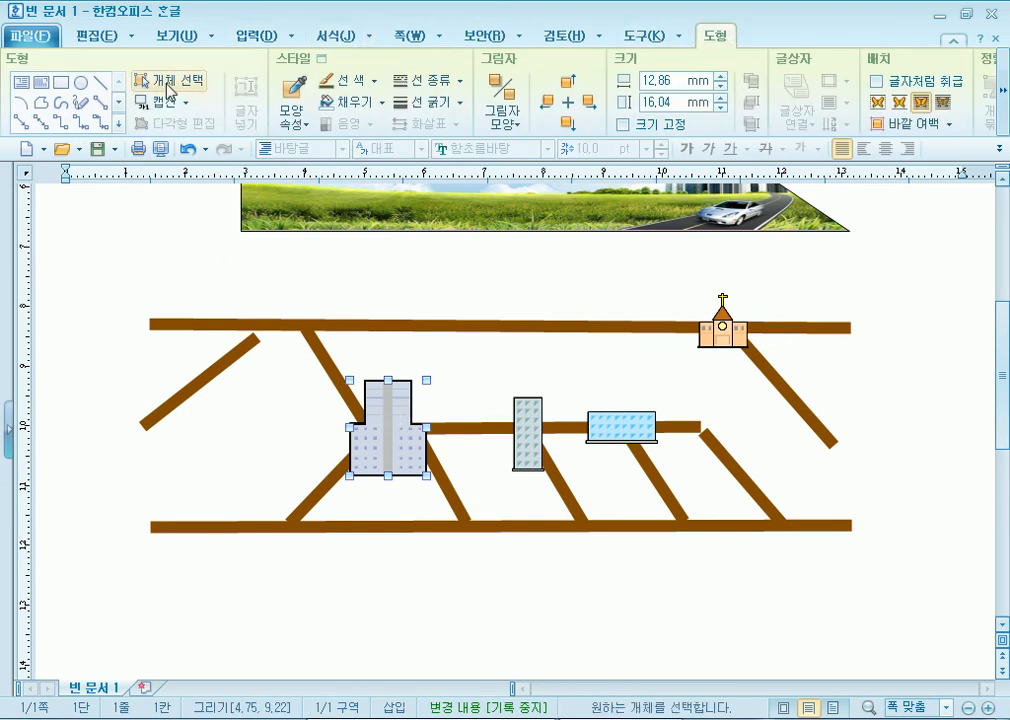
left_click(181, 90)
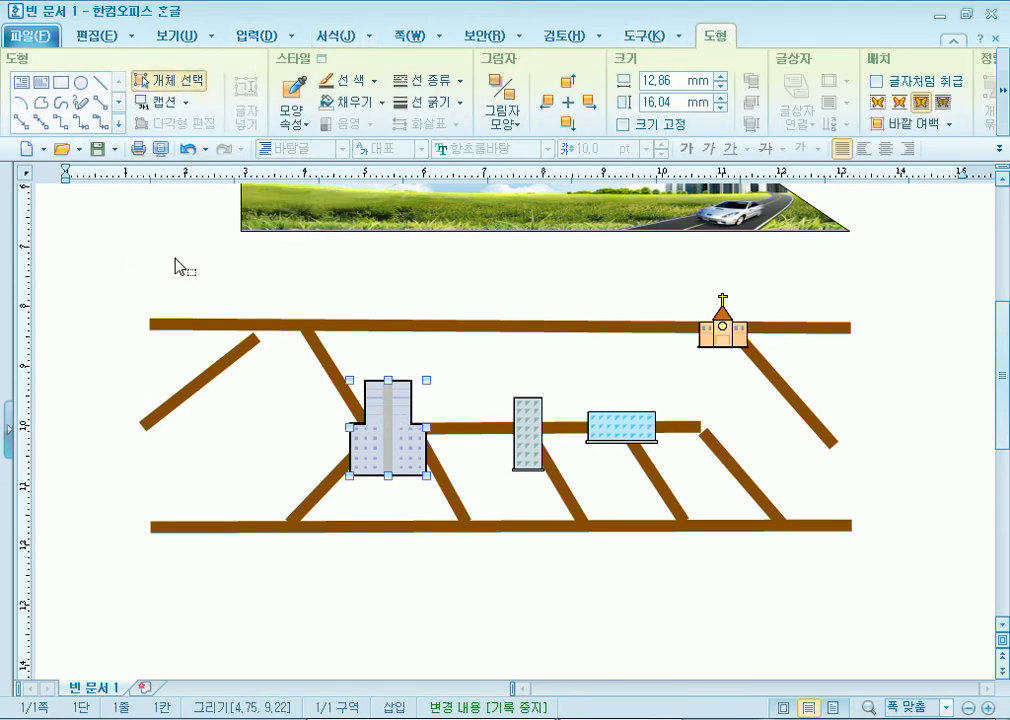
left_click_drag(266, 361, 737, 495)
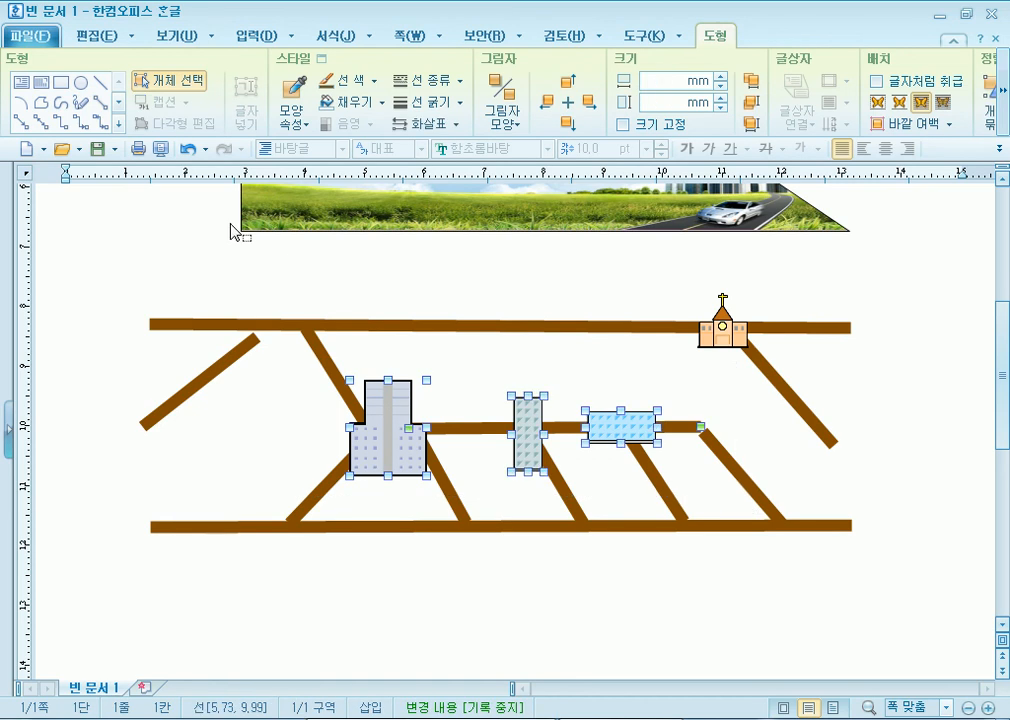
left_click_drag(289, 264, 780, 500)
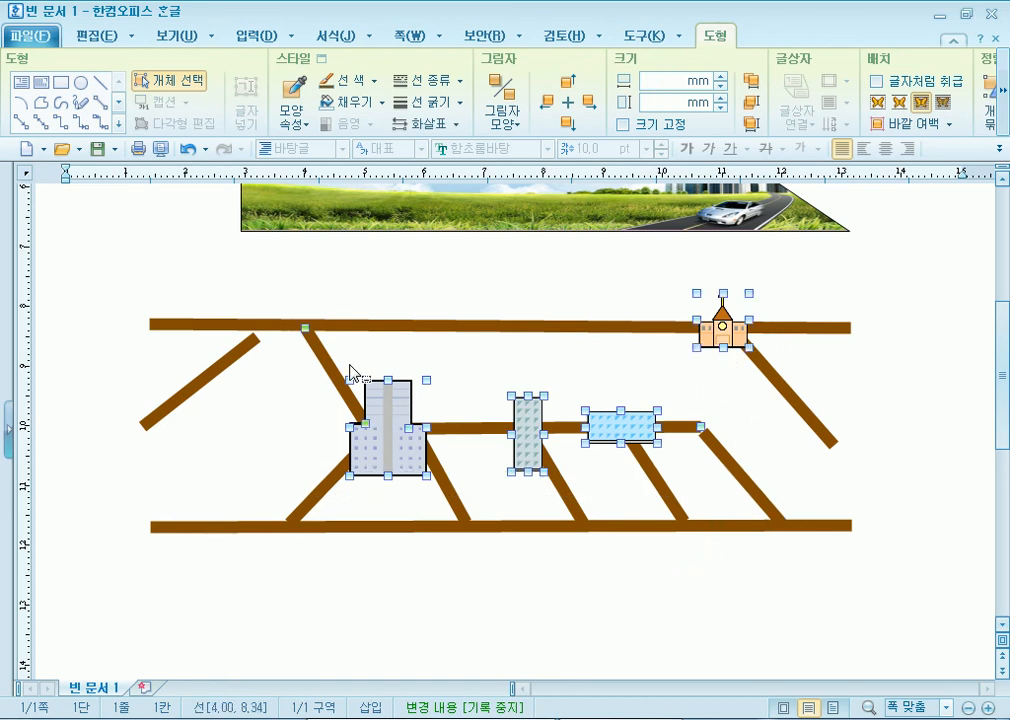
key("Delete")
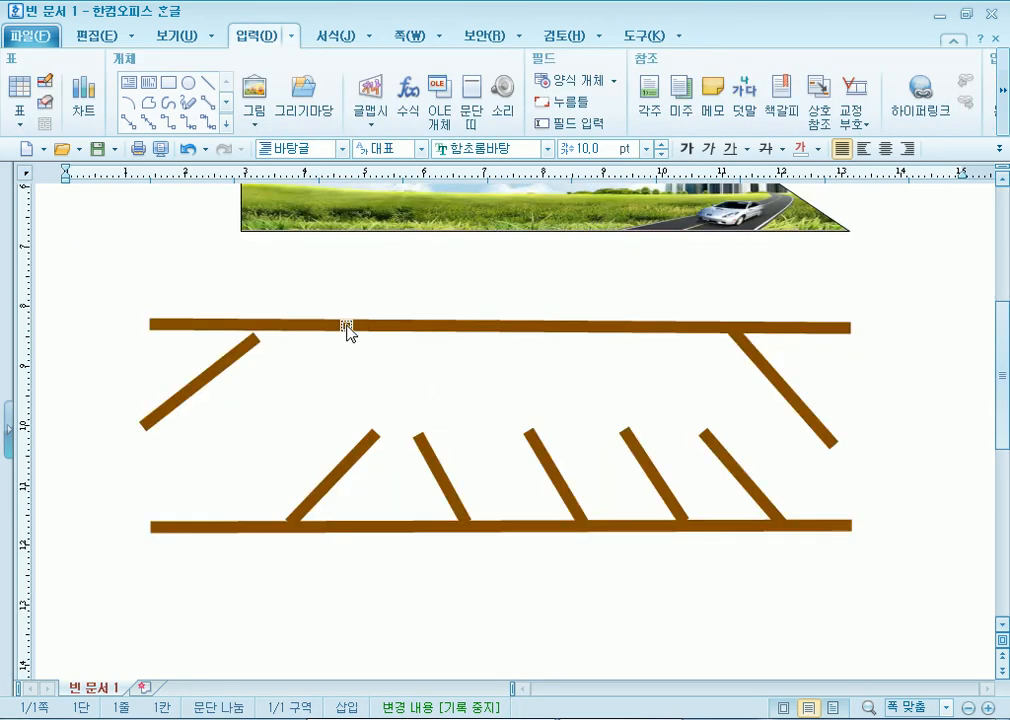
key("ctrl+z")
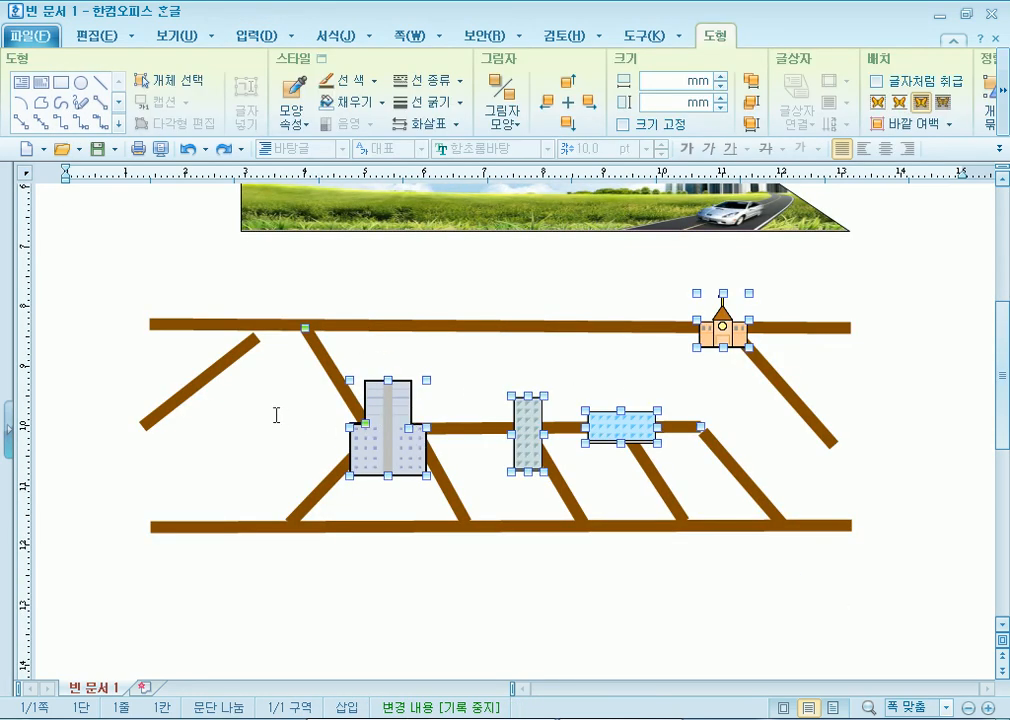
Step: Delete the three building symbols on the middle road and the church on the upper road, keeping every road line
left_click(367, 412)
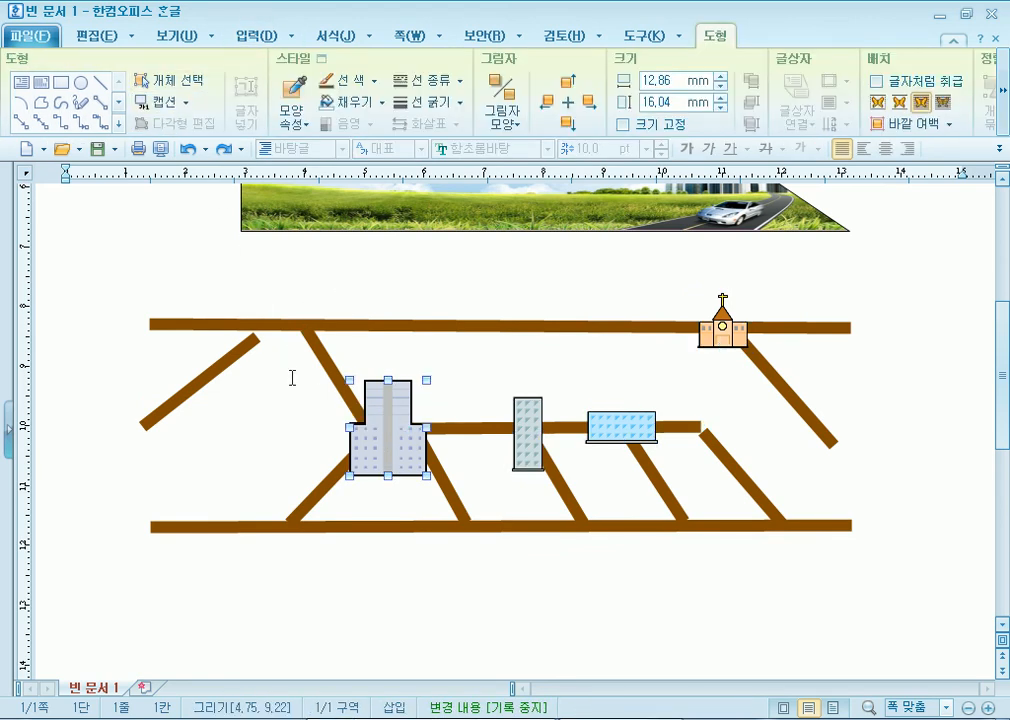
left_click(168, 80)
left_click_drag(277, 354, 687, 504)
key("Delete")
left_click(721, 328)
key("Delete")
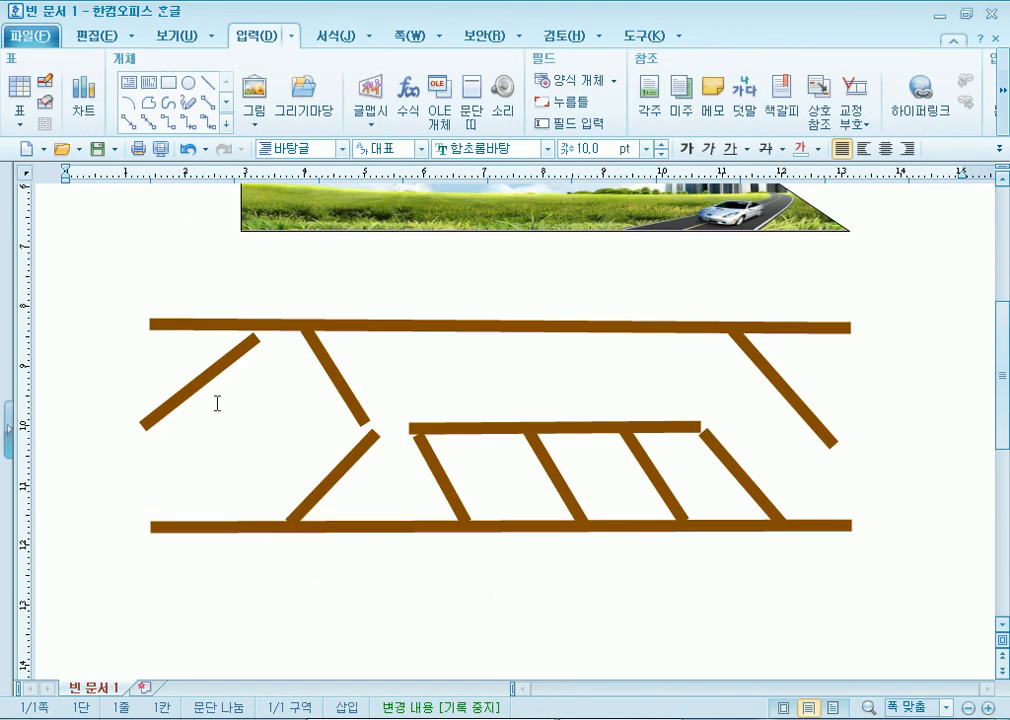
Step: Insert blank paragraphs from the document's first line down past the lower road, and place the cursor below the map
left_click(177, 326)
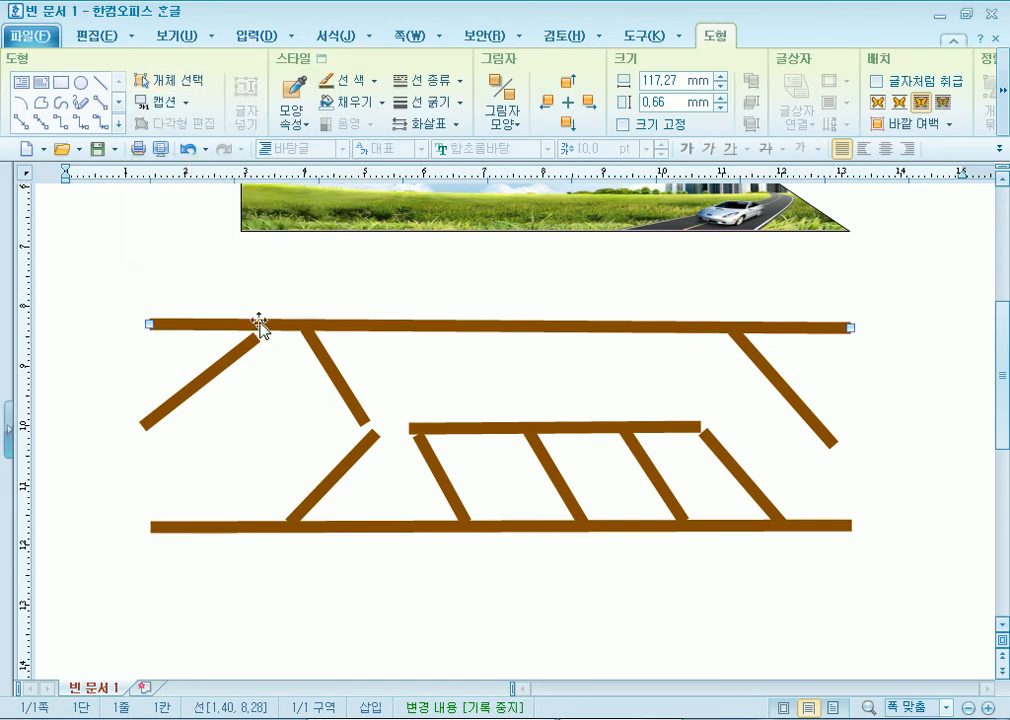
left_click(258, 282)
scroll(258, 282, "up", 5)
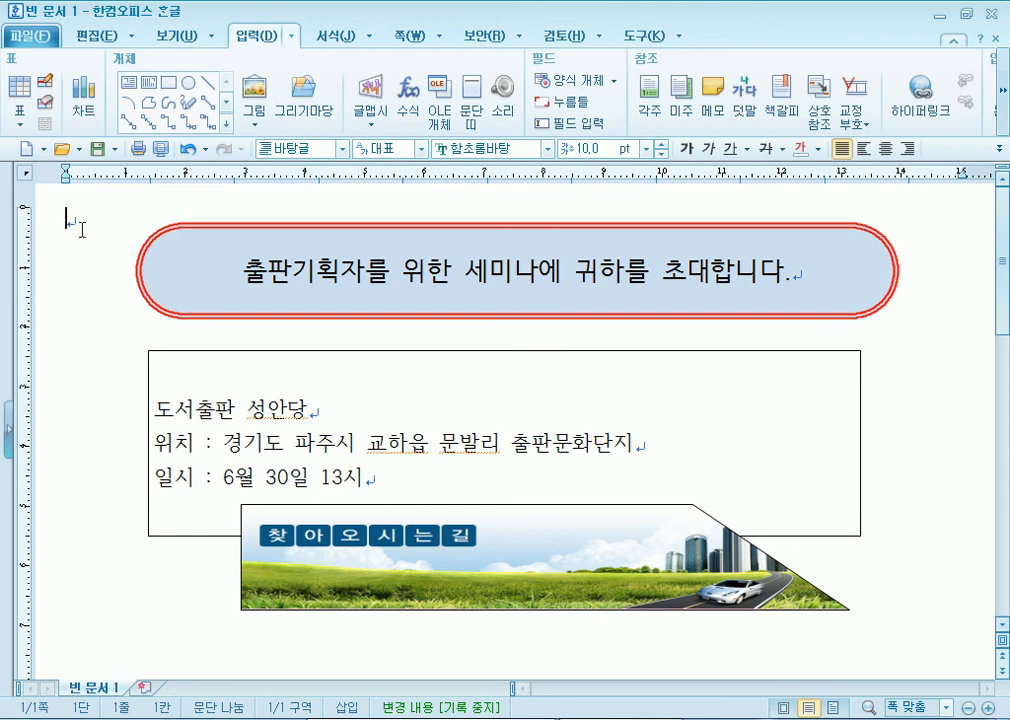
key("Return")
key("Return")
key("Return")
key("Return")
key("Return")
key("Return")
key("Return")
key("Return")
key("Return")
key("Return")
key("Return")
key("Return")
key("Return")
key("Return")
key("Return")
key("Return")
key("Return")
key("Return")
key("Return")
key("Return")
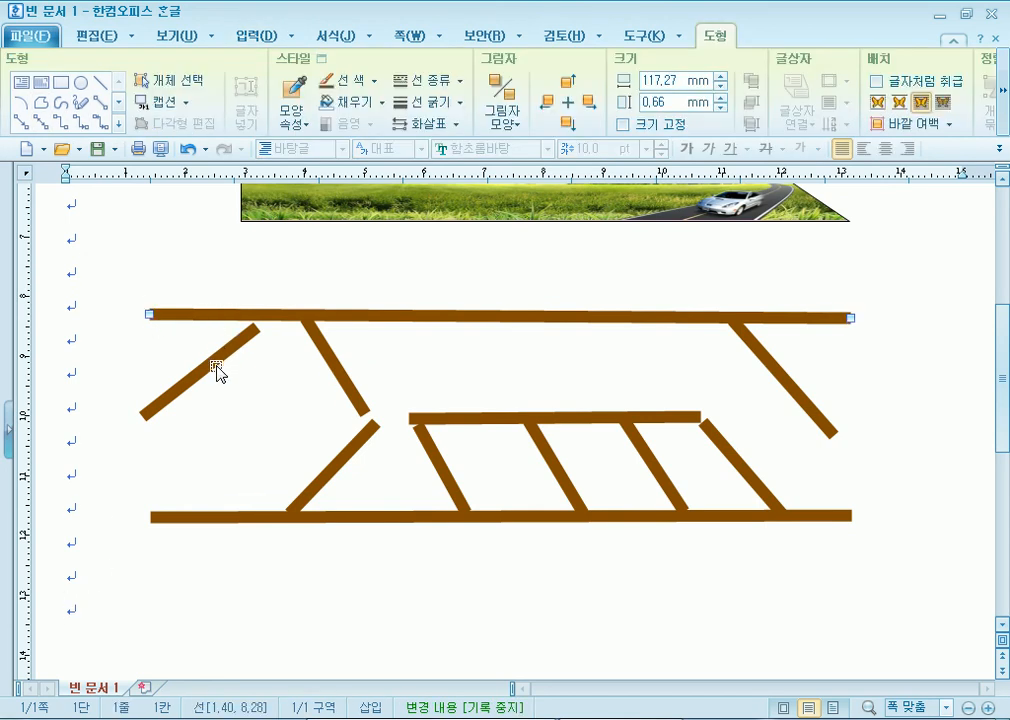
left_click(222, 363)
scroll(150, 485, "down", 3)
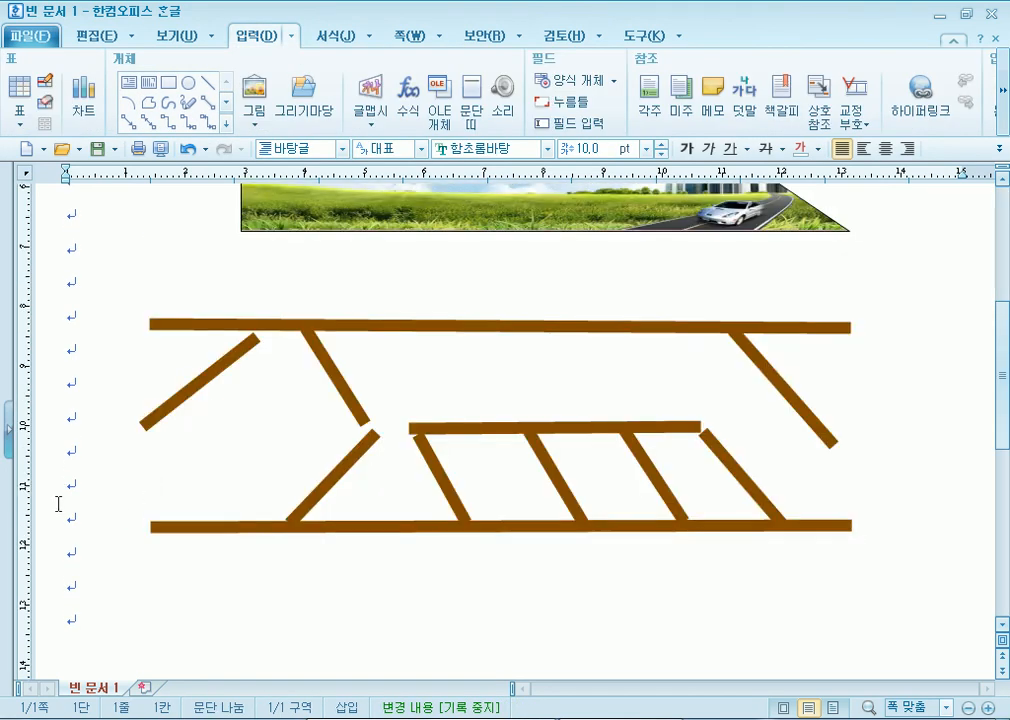
left_click(73, 591)
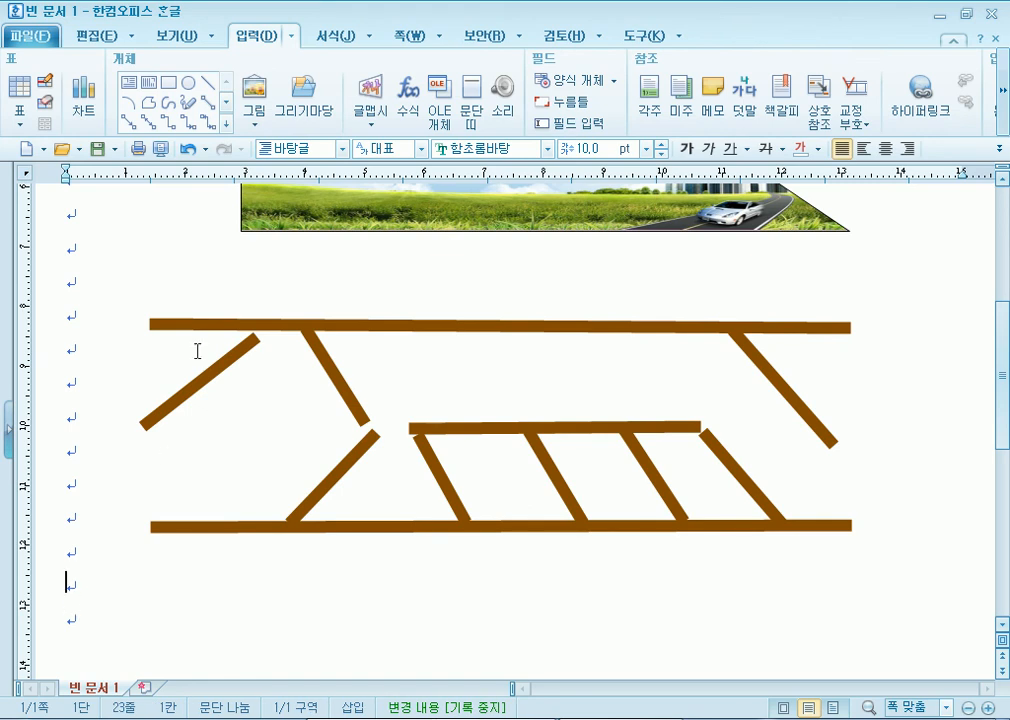
Step: Select all the map's road lines and set their thickness to 2 mm and their line colour to light orange
left_click(212, 325)
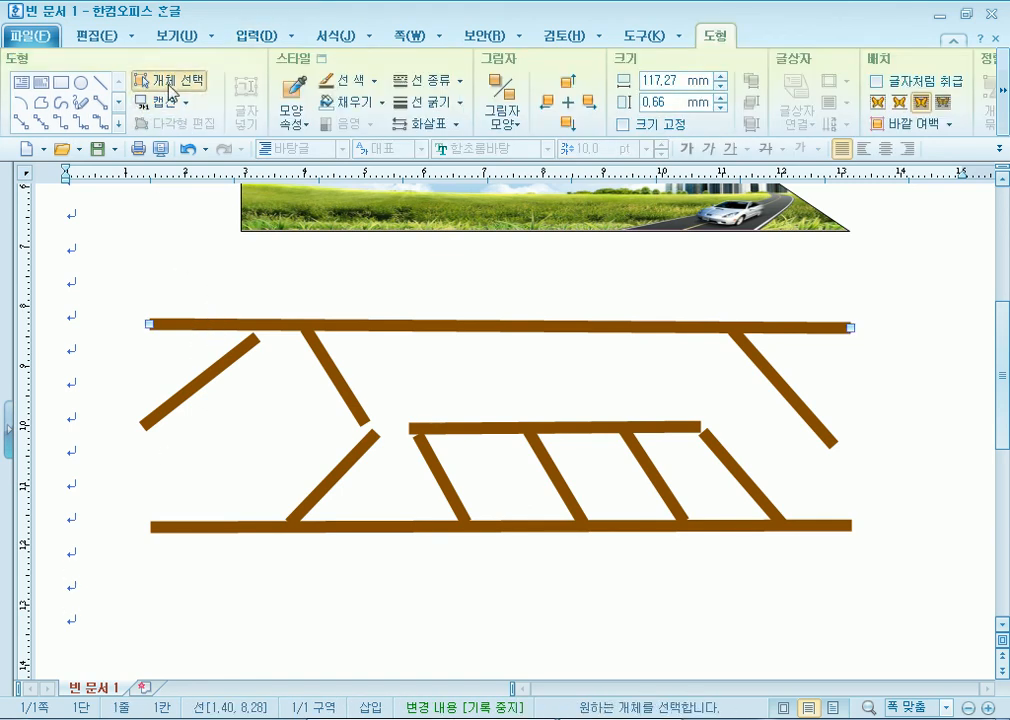
mouse_move(133, 293)
left_mouse_down()
mouse_move(397, 418)
mouse_move(839, 584)
left_mouse_up()
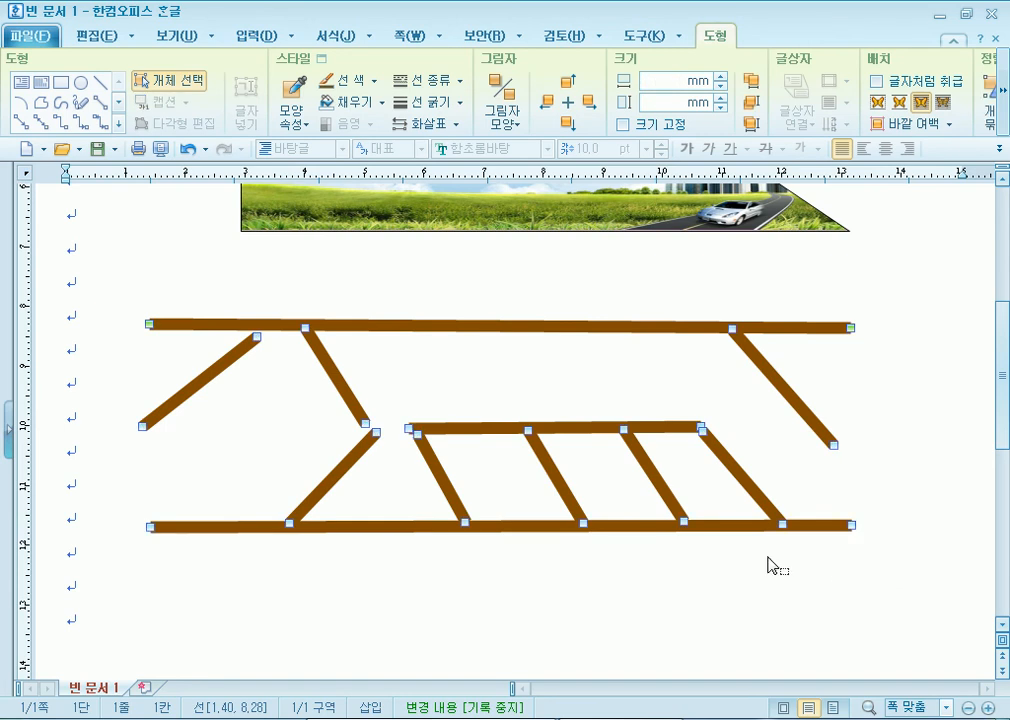
left_click(459, 105)
left_click(462, 440)
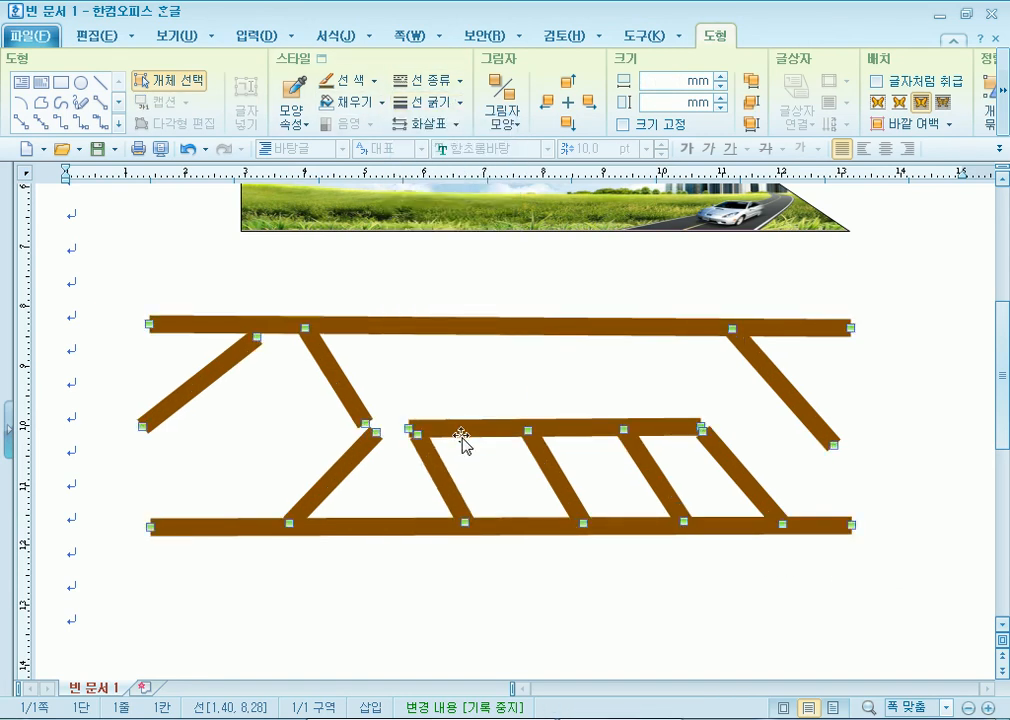
left_click(430, 103)
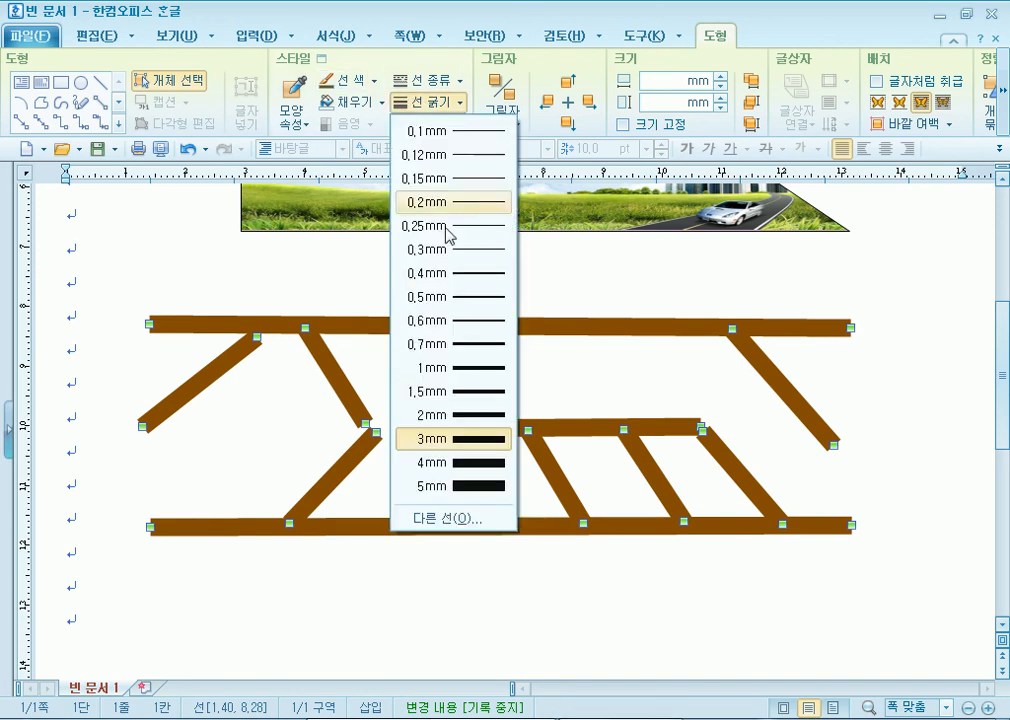
left_click(455, 416)
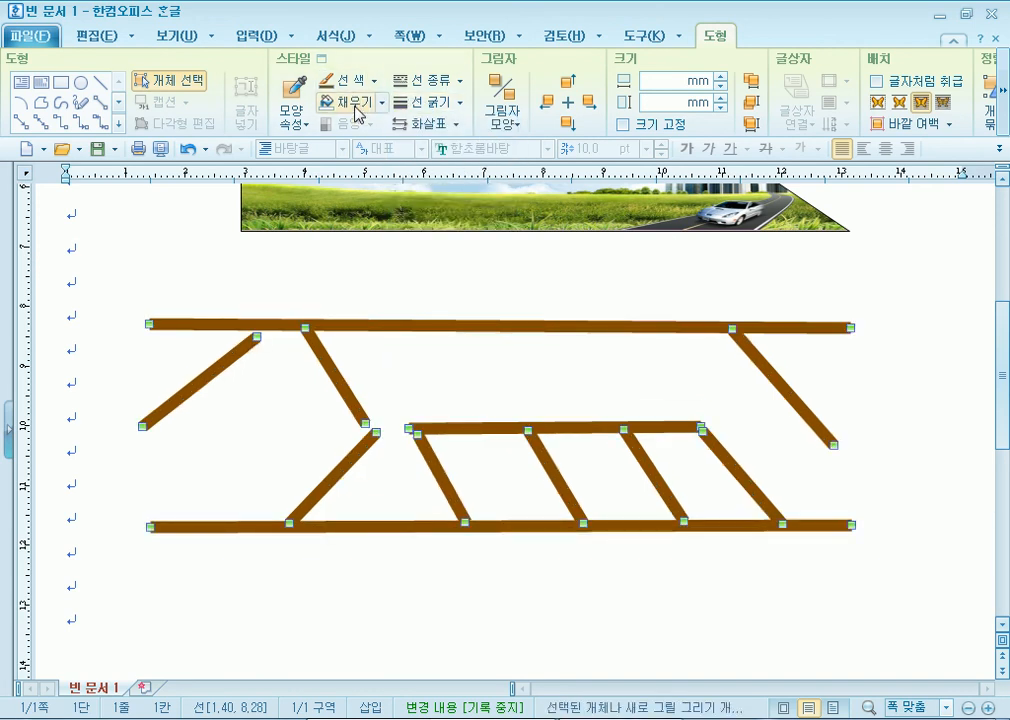
left_click(377, 82)
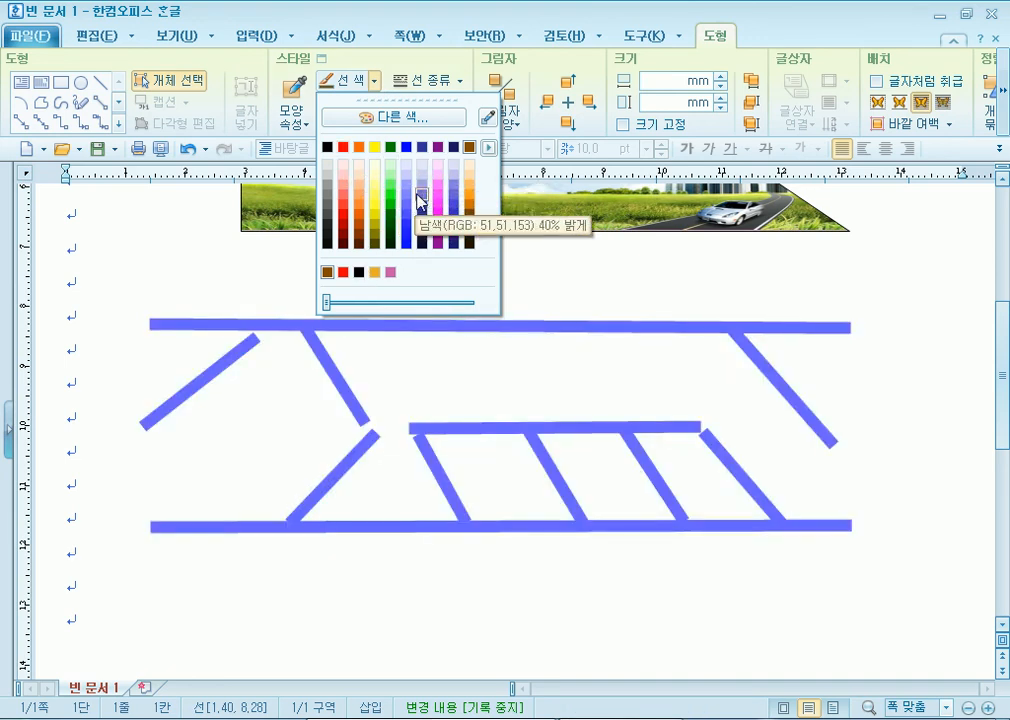
left_click(467, 184)
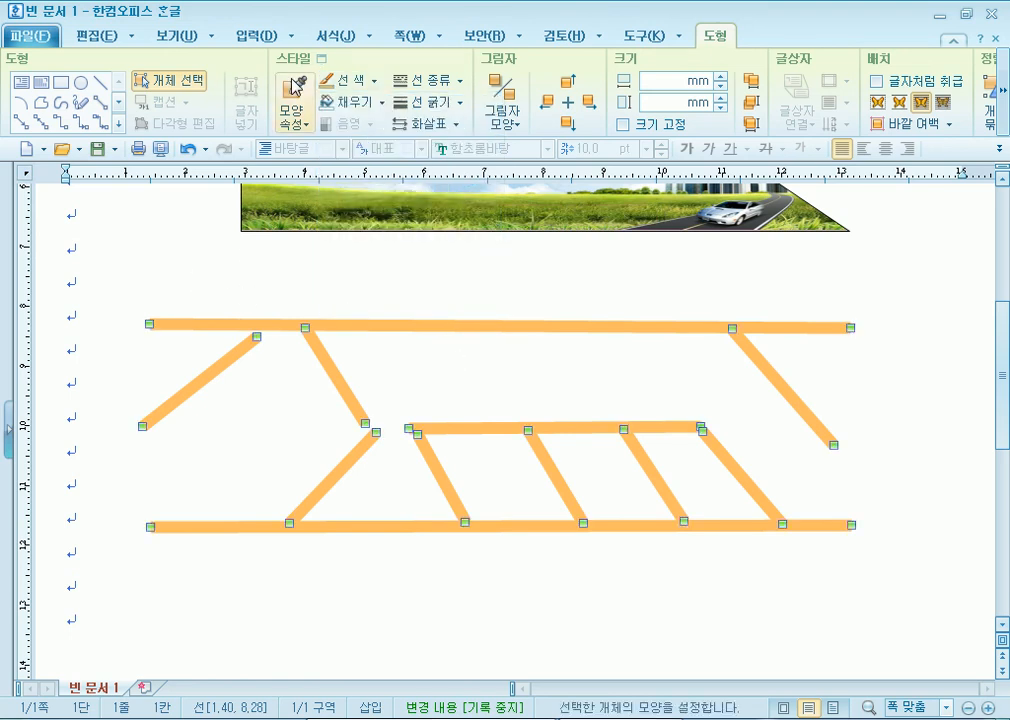
Step: Open the drawing gallery at the 약도(건물) category and move its window clear of the map's left part
left_click(245, 36)
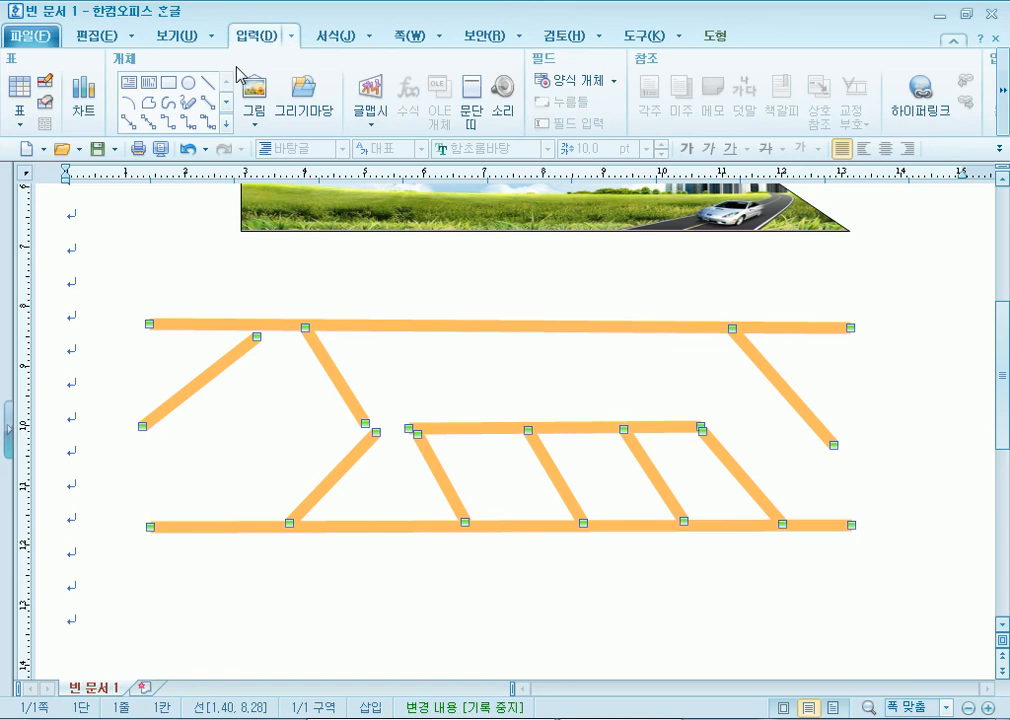
left_click(301, 105)
left_click_drag(400, 165, 537, 18)
left_click_drag(524, 173, 525, 257)
left_click(434, 302)
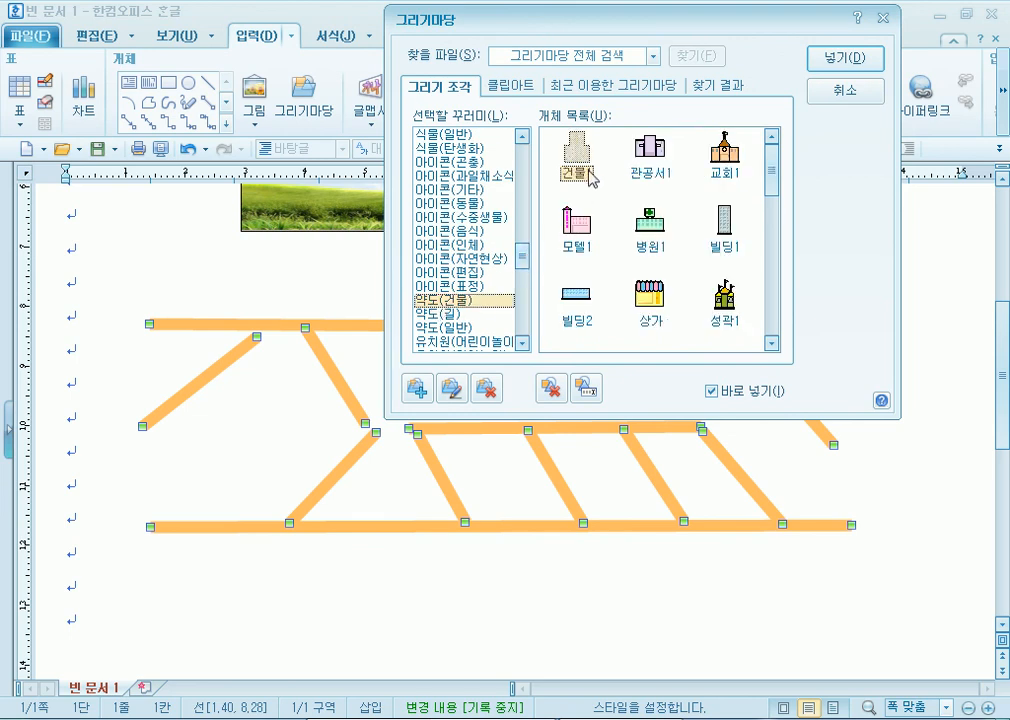
left_click(450, 313)
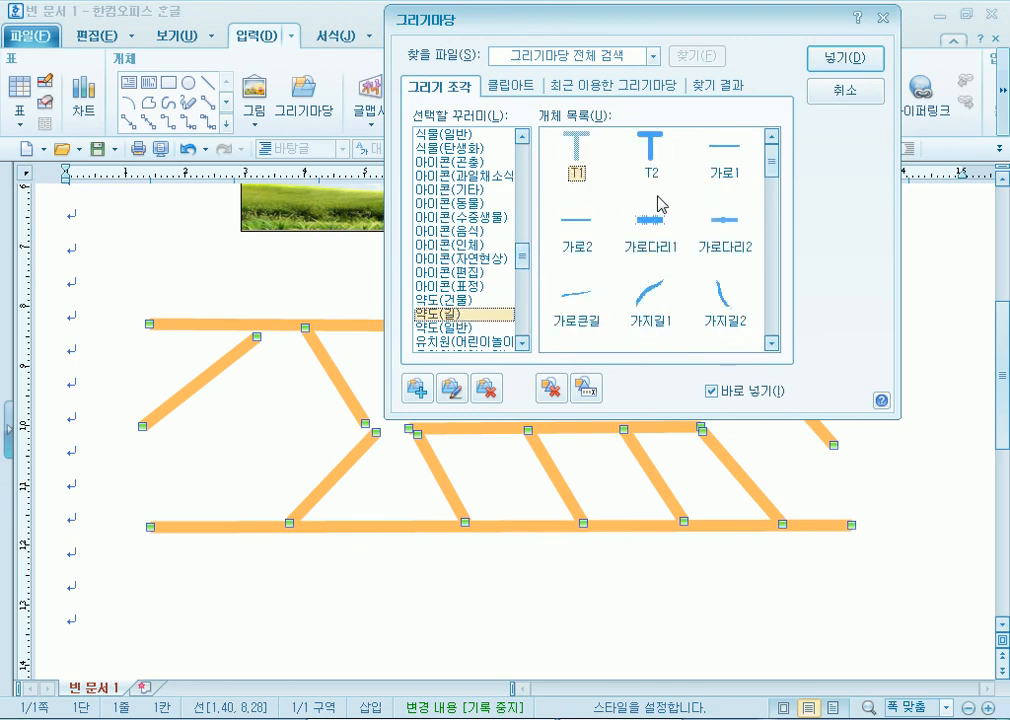
left_click(488, 299)
left_click_drag(626, 18, 736, 14)
Step: Try the 관공서2 drawing at the left end of the middle road, and delete it
left_click_drag(888, 167, 886, 252)
left_click(834, 192)
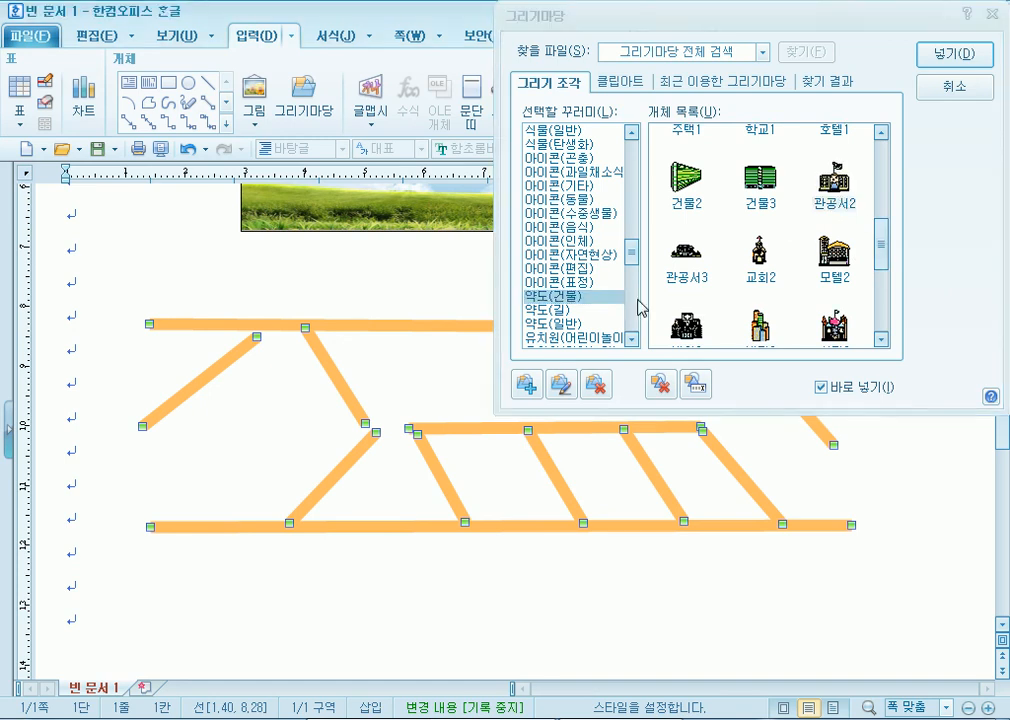
mouse_move(342, 381)
left_mouse_down()
mouse_move(442, 439)
mouse_move(446, 480)
left_mouse_up()
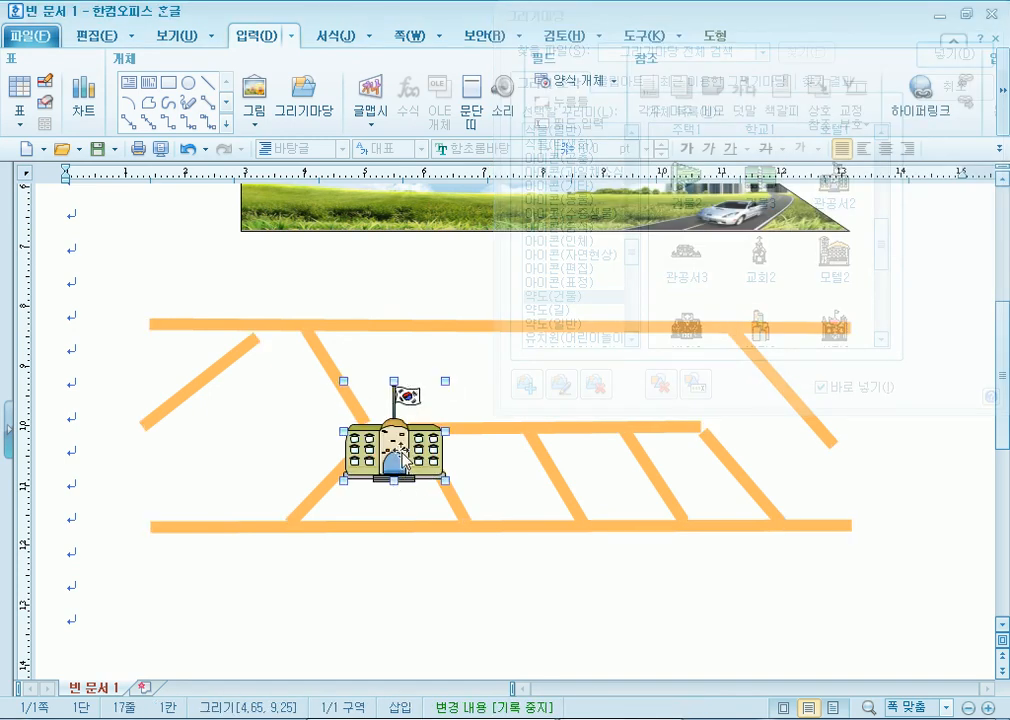
left_click_drag(397, 456, 396, 437)
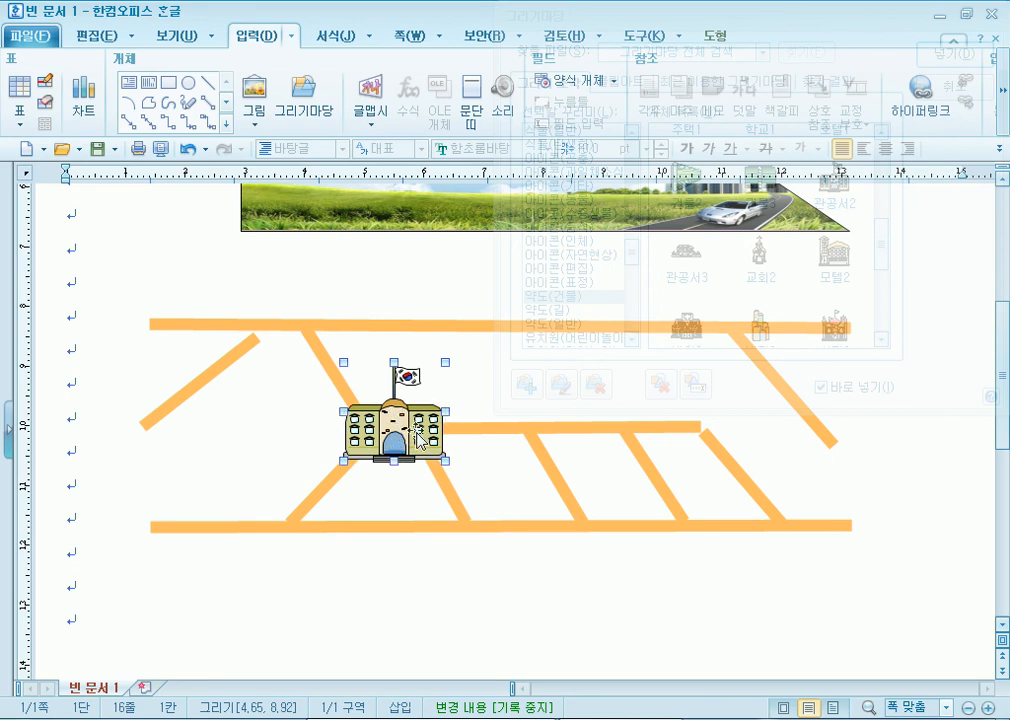
key("Delete")
Step: Try the 빌딩3 drawing at the left end of the middle road, and delete it
left_click_drag(881, 254, 881, 278)
left_click(760, 228)
mouse_move(318, 372)
left_mouse_down()
mouse_move(424, 465)
mouse_move(410, 468)
left_mouse_up()
left_click_drag(352, 450, 388, 427)
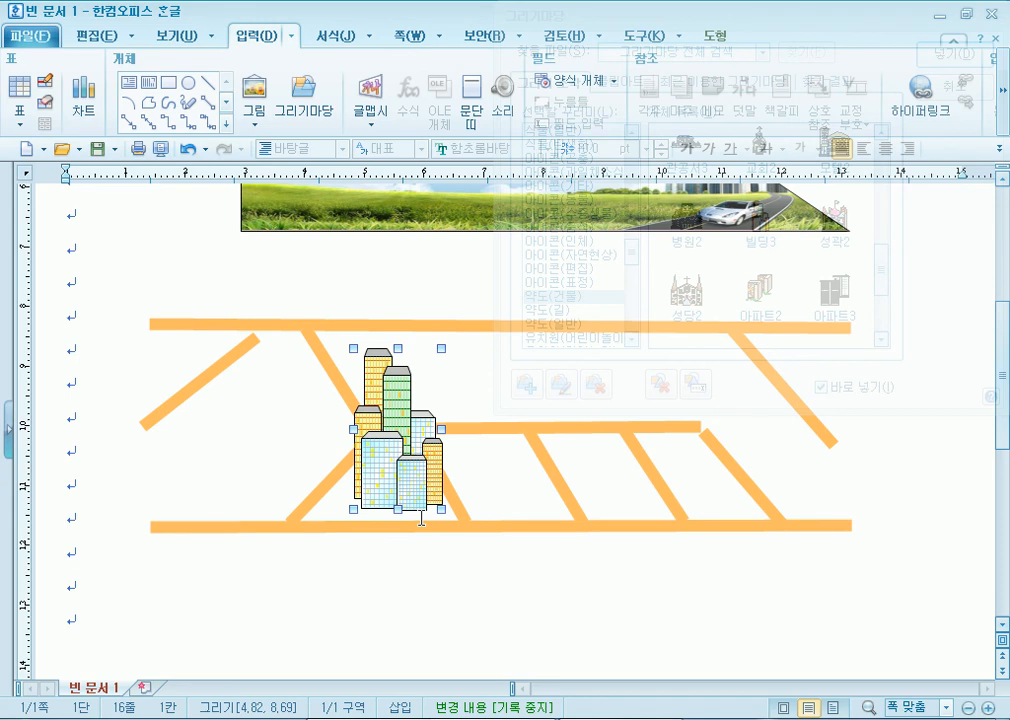
key("Delete")
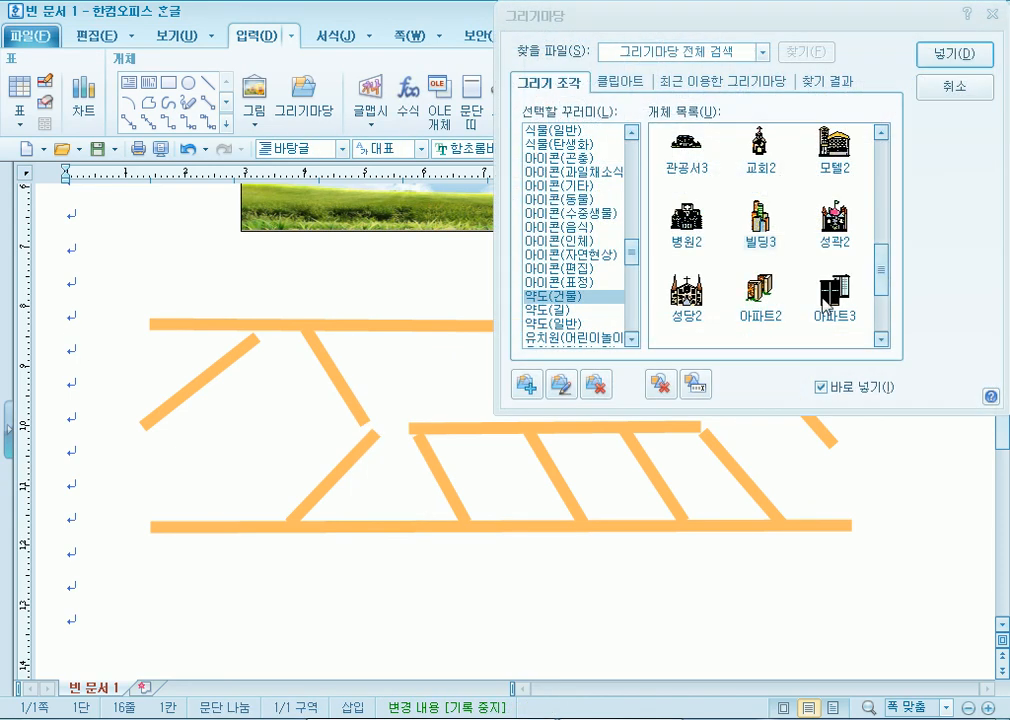
Step: Place the 건물1 drawing from the 약도(건물) category at the left end of the middle road
left_click_drag(886, 273, 882, 165)
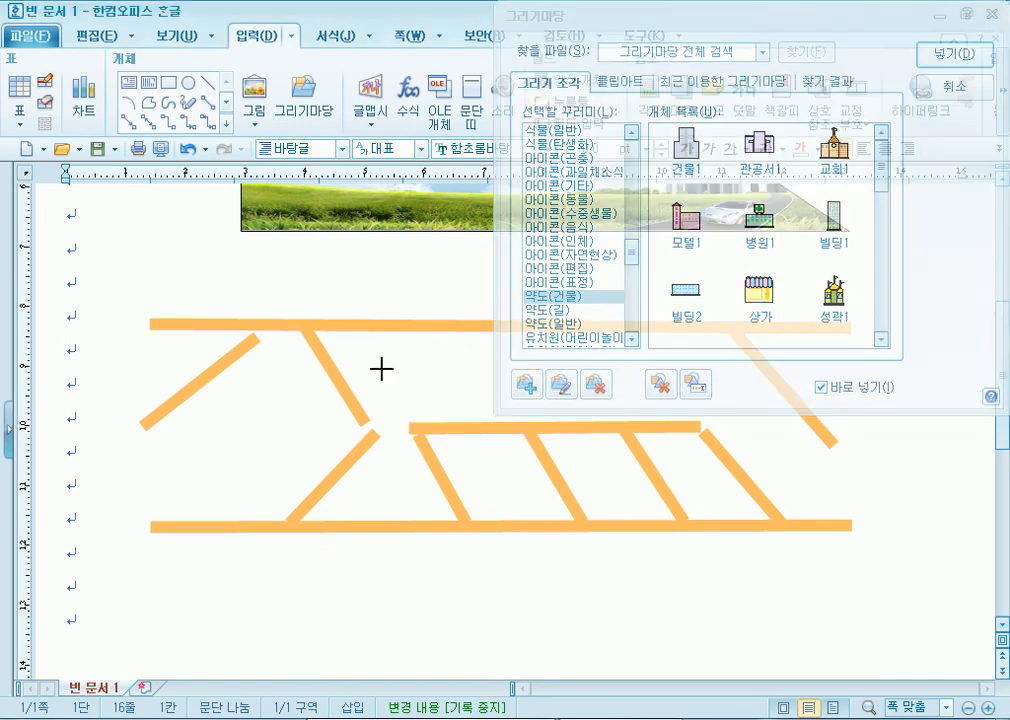
left_click_drag(430, 472, 349, 379)
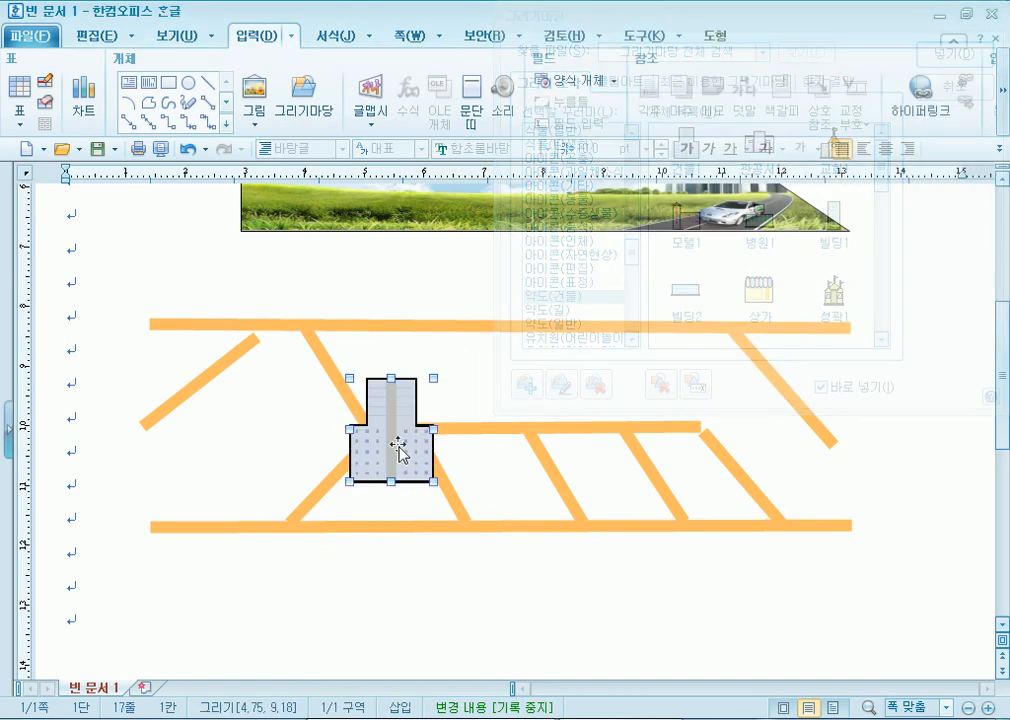
Step: Try the 건물1 drawing in several sizes at the left end of the middle road, deleting each unsuitable attempt
key("Delete")
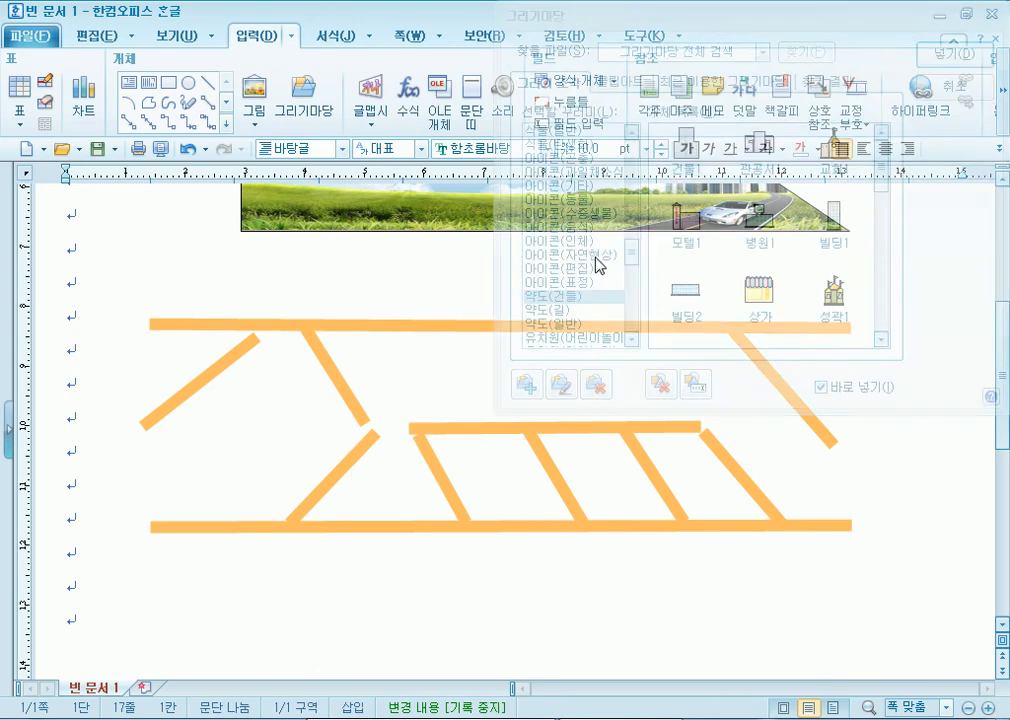
left_click(688, 146)
left_click_drag(421, 383, 329, 498)
key("Delete")
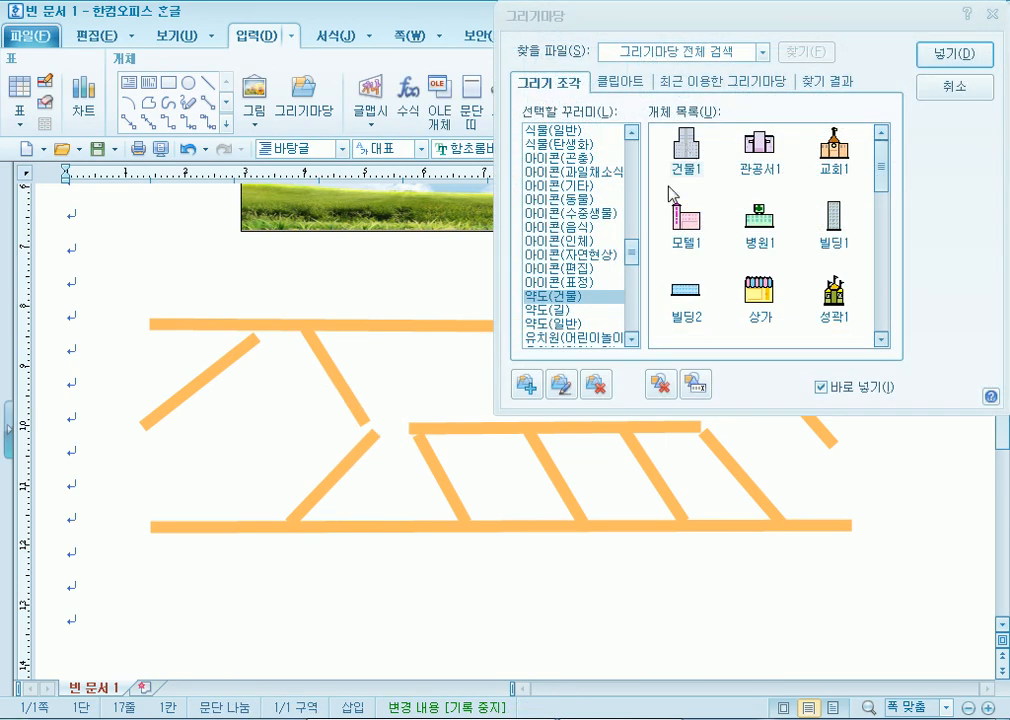
left_click_drag(410, 364, 505, 485)
left_click_drag(446, 447, 382, 447)
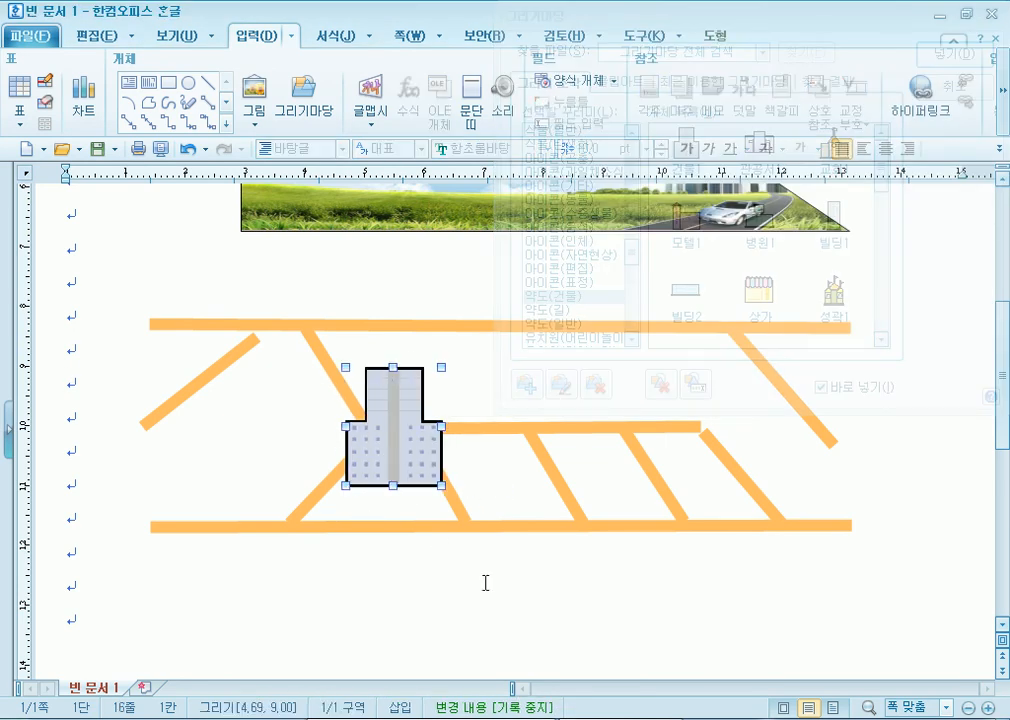
key("Delete")
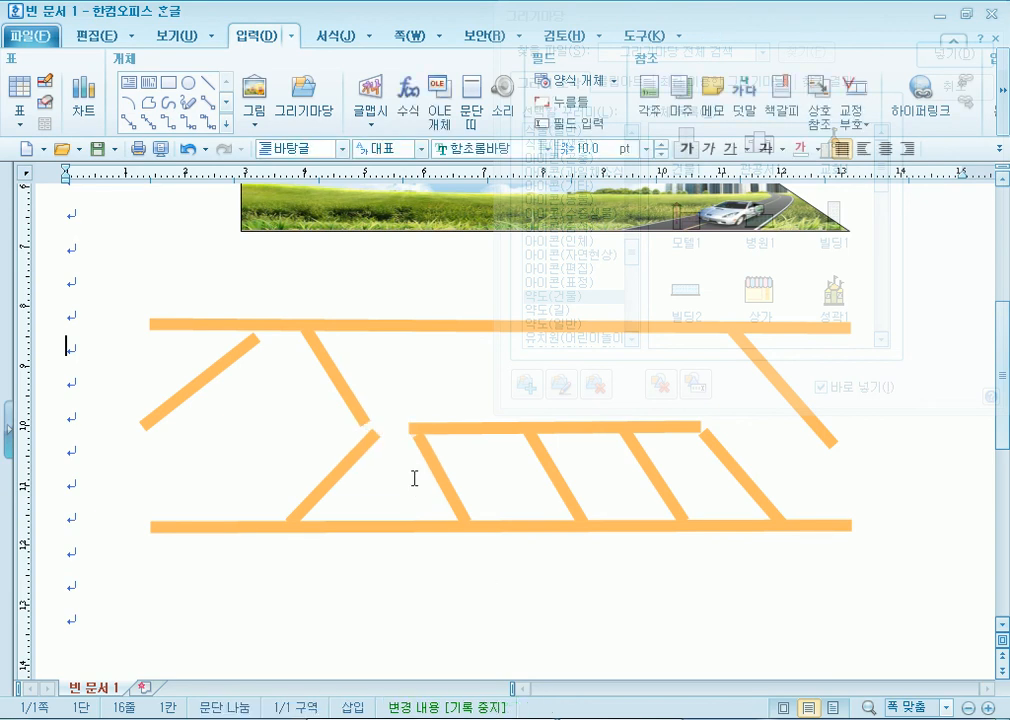
left_click(680, 164)
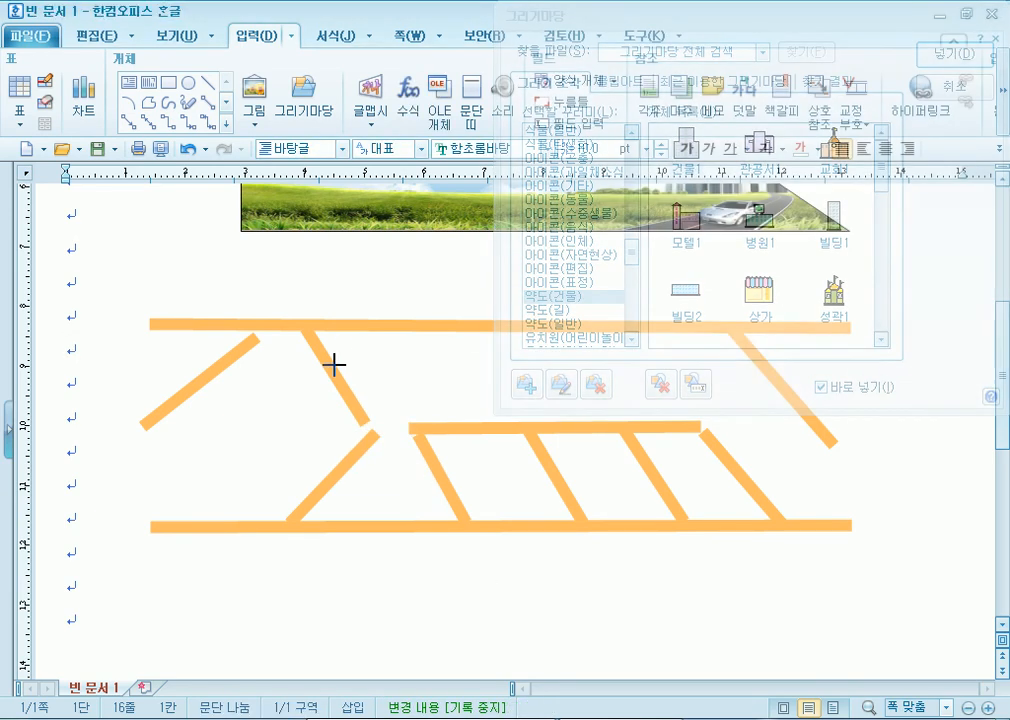
left_click_drag(320, 371, 395, 450)
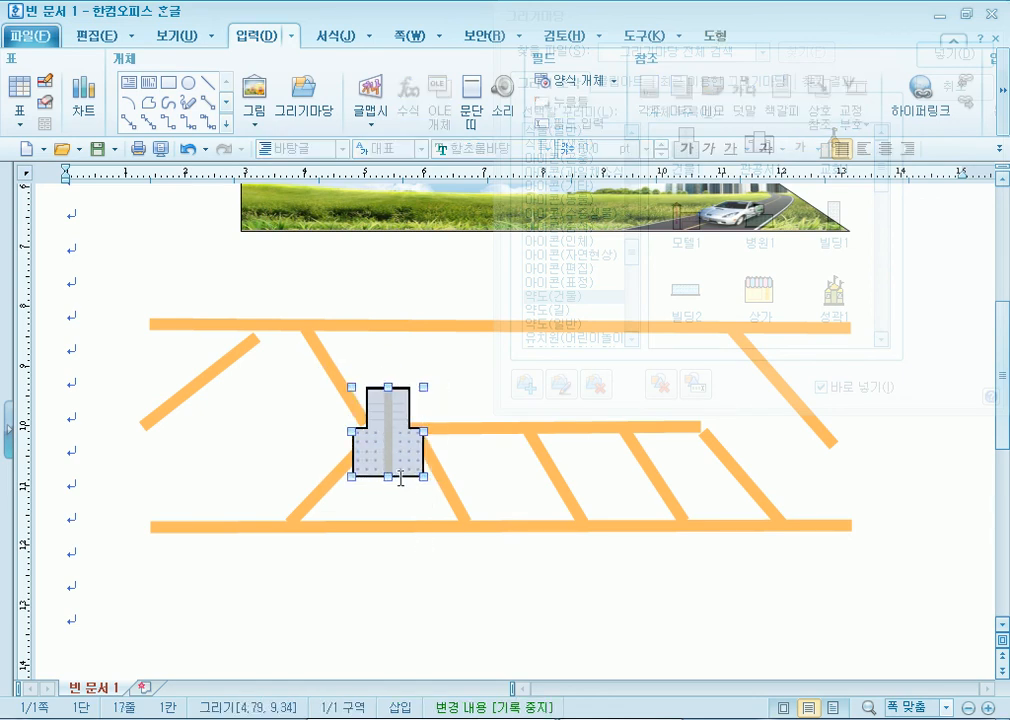
Step: Place the 건물1 drawing over the left end of the middle road where the slanted roads meet
mouse_move(692, 231)
left_click(684, 147)
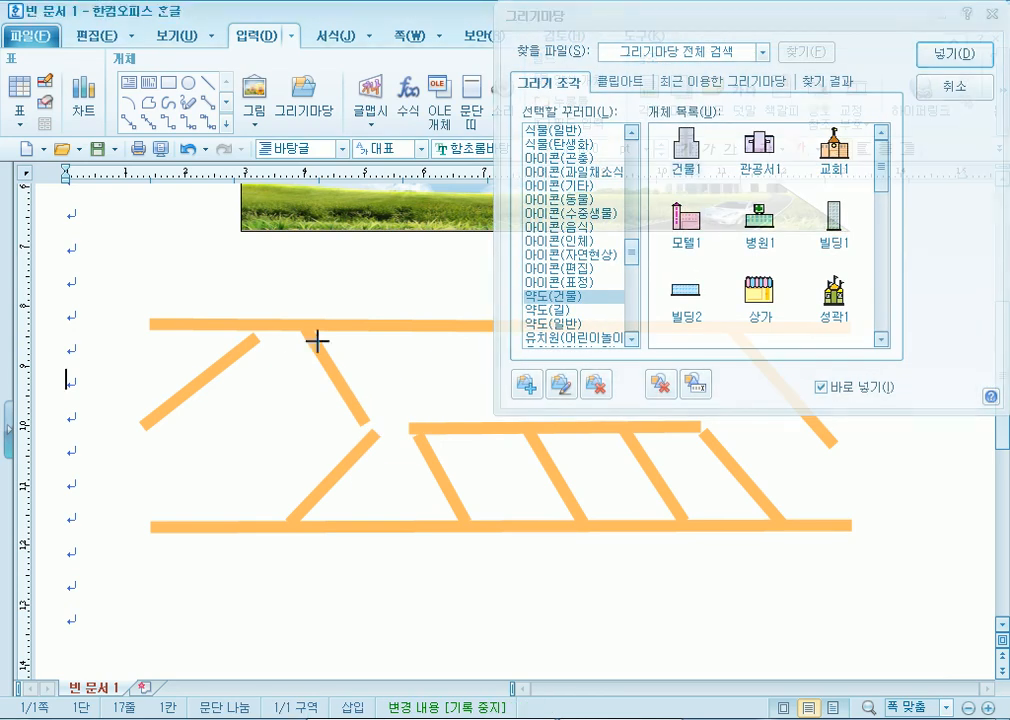
left_click_drag(254, 371, 386, 462)
Step: Place the 빌딩1 drawing on the middle road at its second branch and the 관공서1 drawing at its third branch
left_click_drag(875, 40, 406, 140)
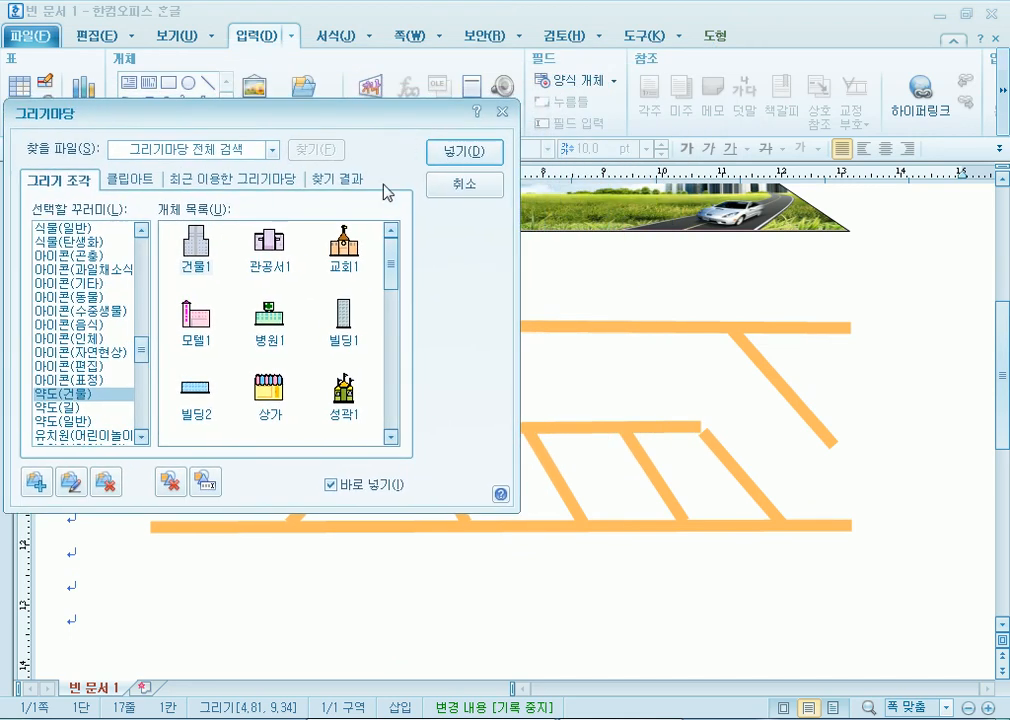
double_click(343, 318)
left_click_drag(537, 390, 579, 473)
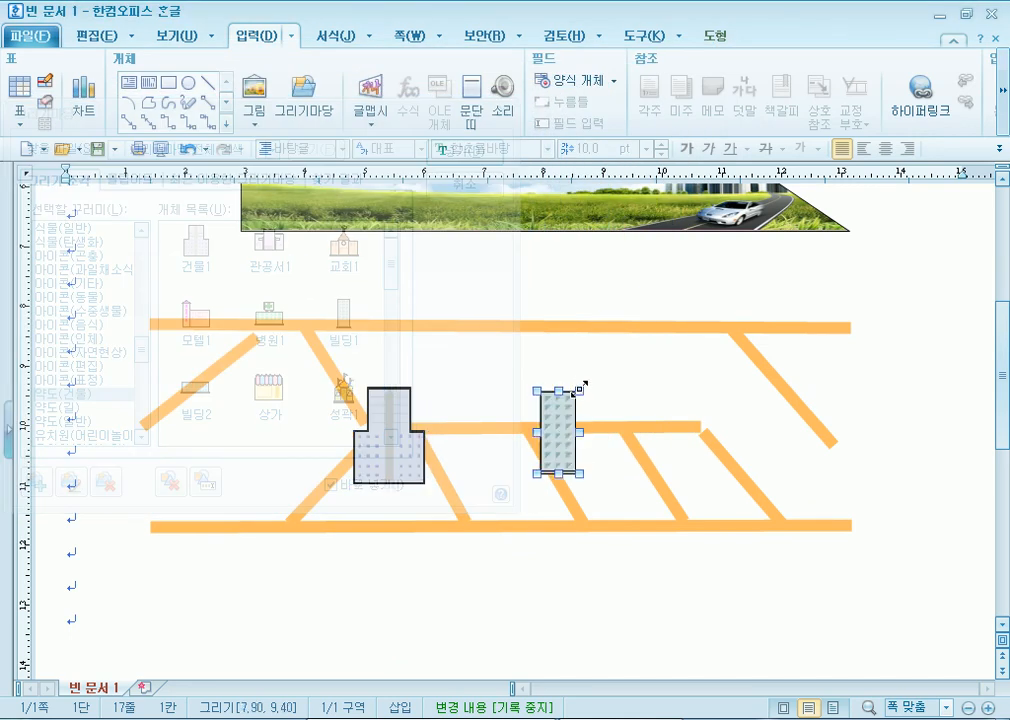
left_click_drag(563, 416, 535, 438)
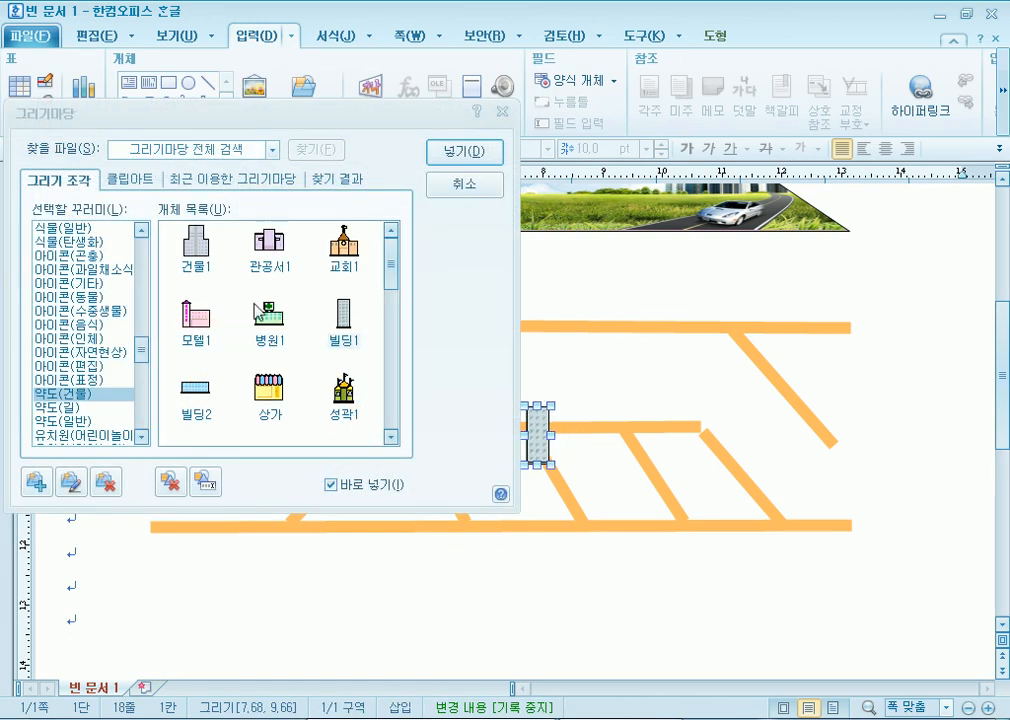
left_click(266, 238)
left_click_drag(612, 410, 681, 460)
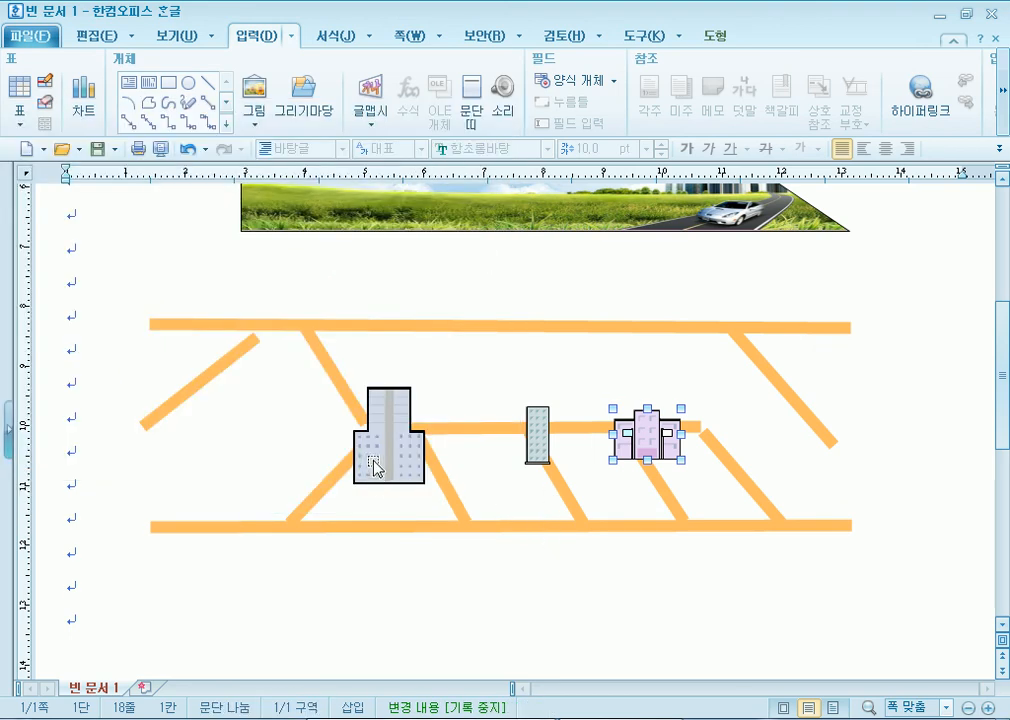
Step: Add a text box reading 정보센터 below the 빌딩1 drawing, shortened to one line of text
left_click(129, 86)
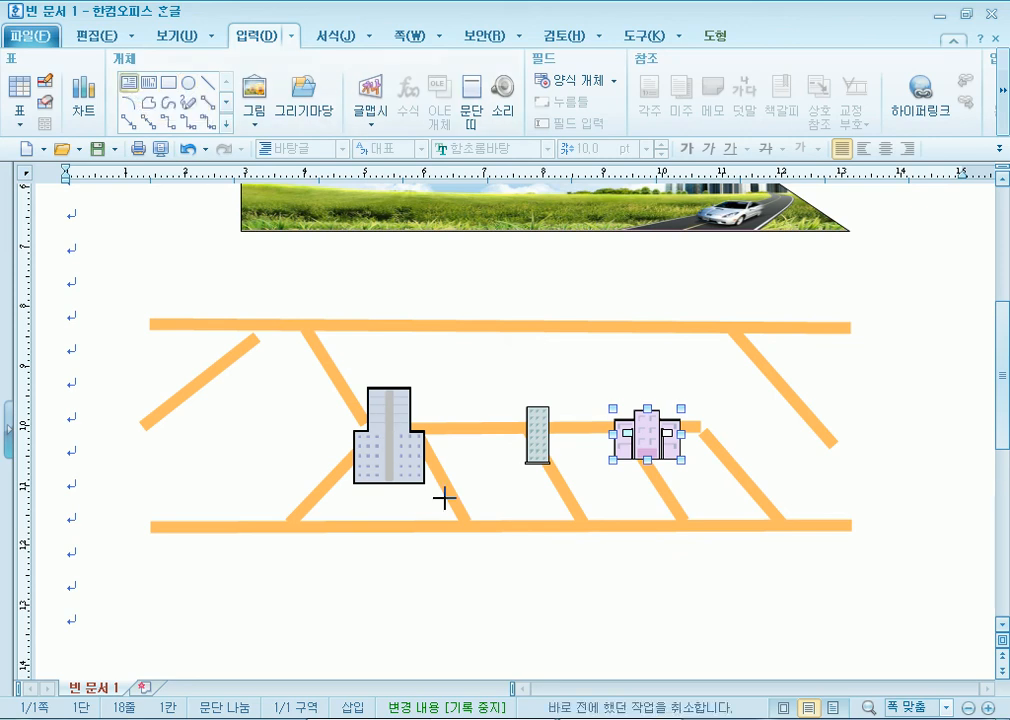
left_click(508, 481)
type("정보센터")
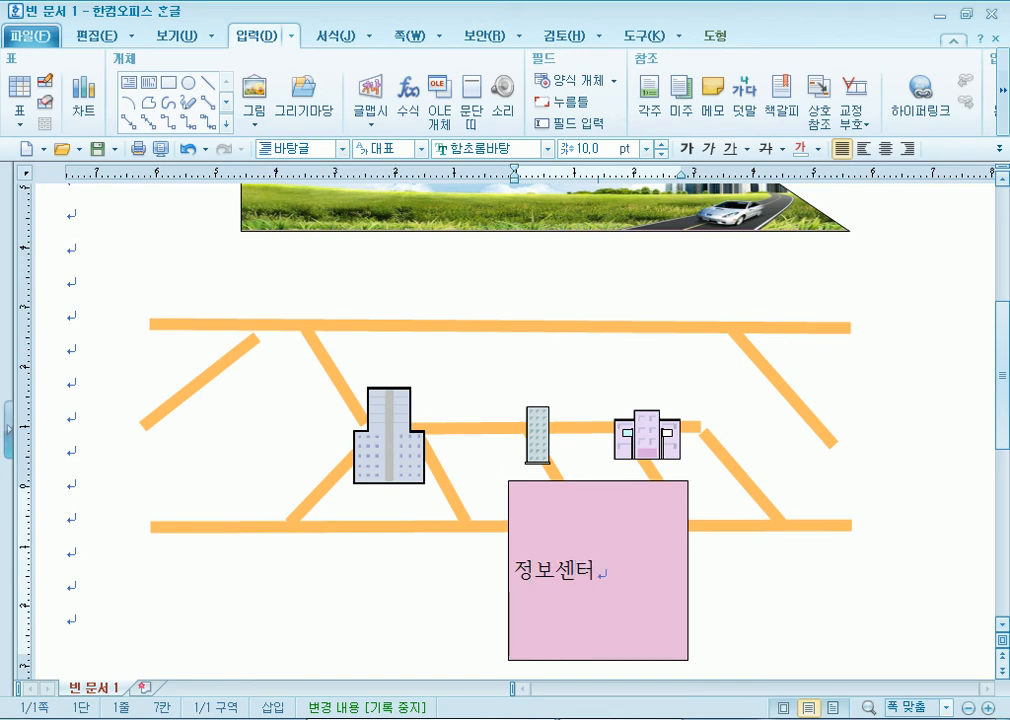
left_click(609, 660)
left_click_drag(600, 657, 597, 521)
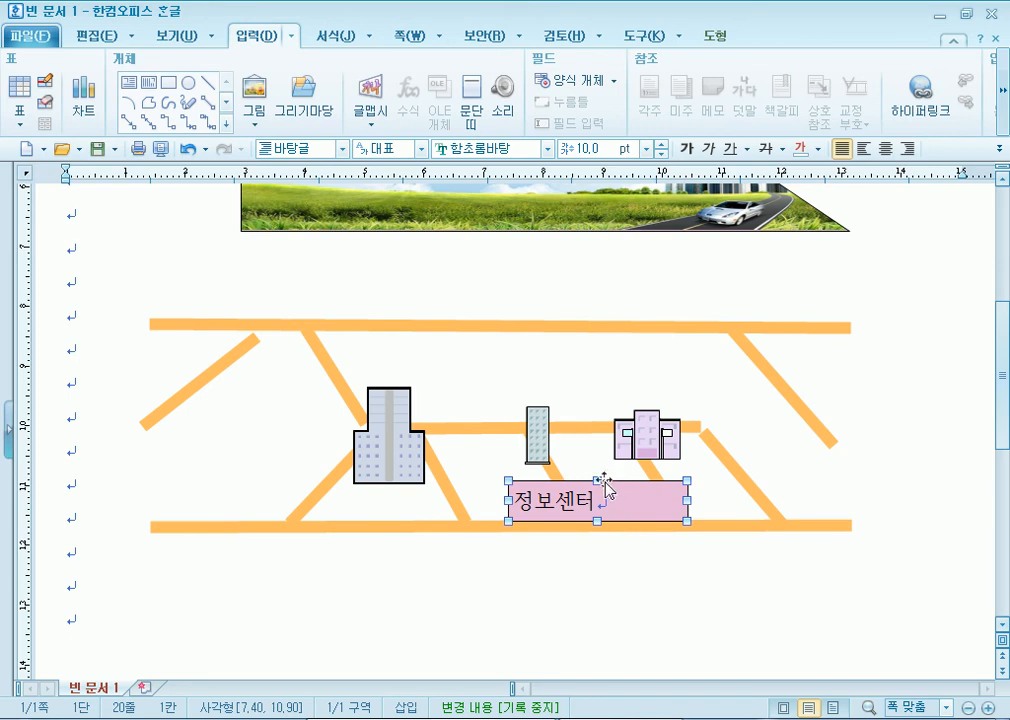
left_click_drag(620, 487, 604, 487)
Step: Remove the outline and the fill colour from the 정보센터 text box
double_click(604, 489)
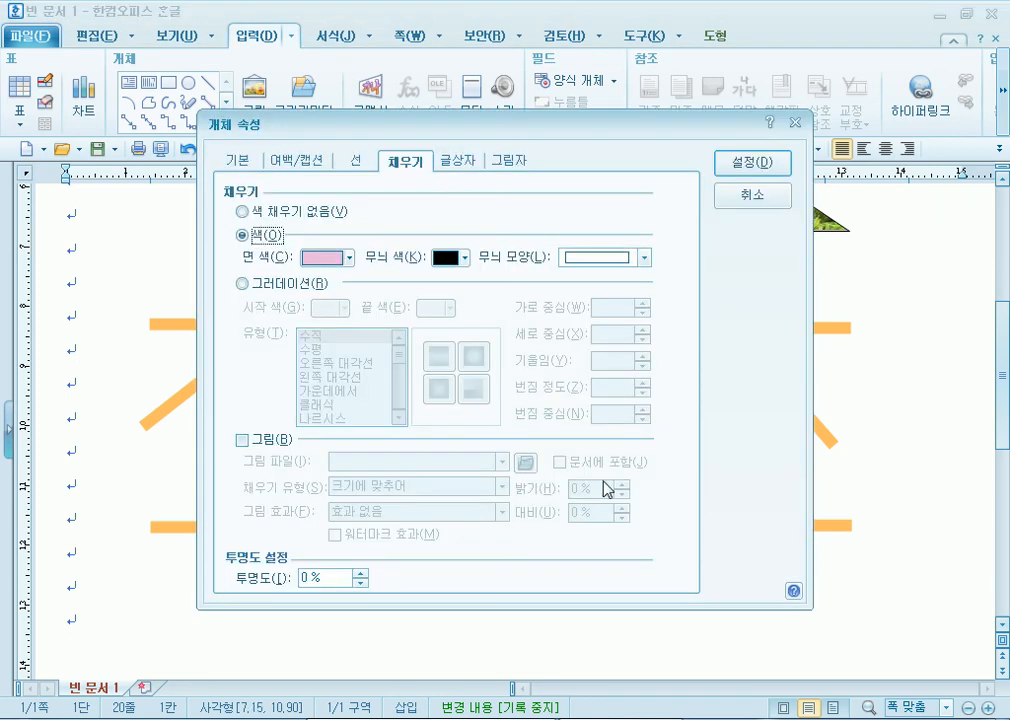
left_click(355, 160)
left_click(546, 212)
scroll(546, 215, "up", 1)
left_click(541, 219)
left_click(403, 160)
left_click(303, 213)
left_click(766, 166)
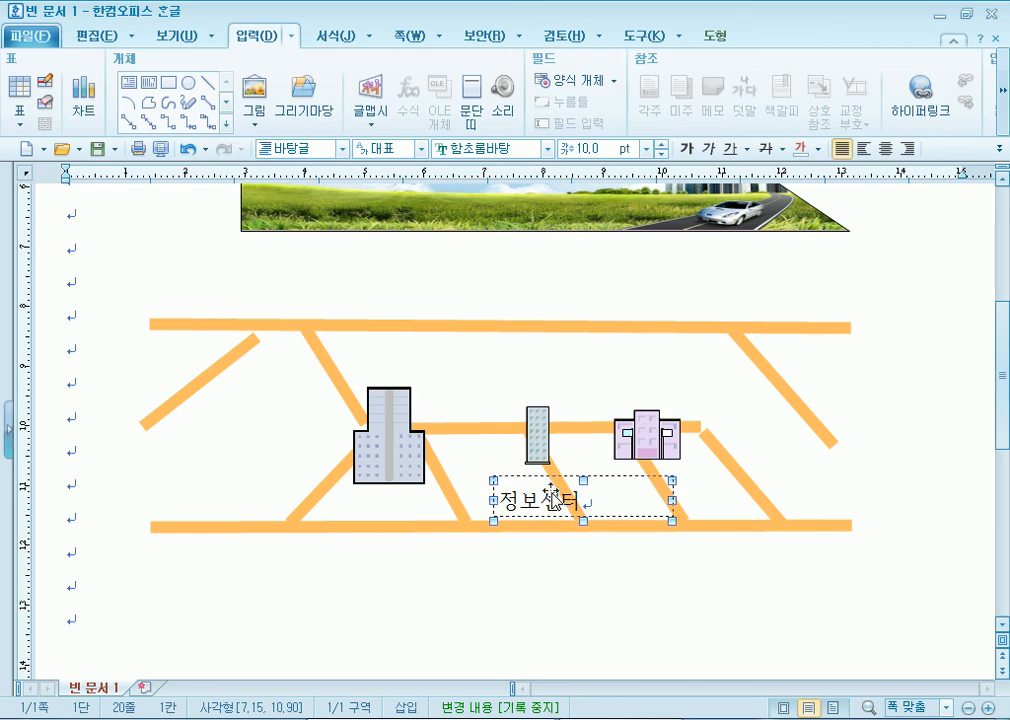
left_click(552, 592)
left_click(545, 502)
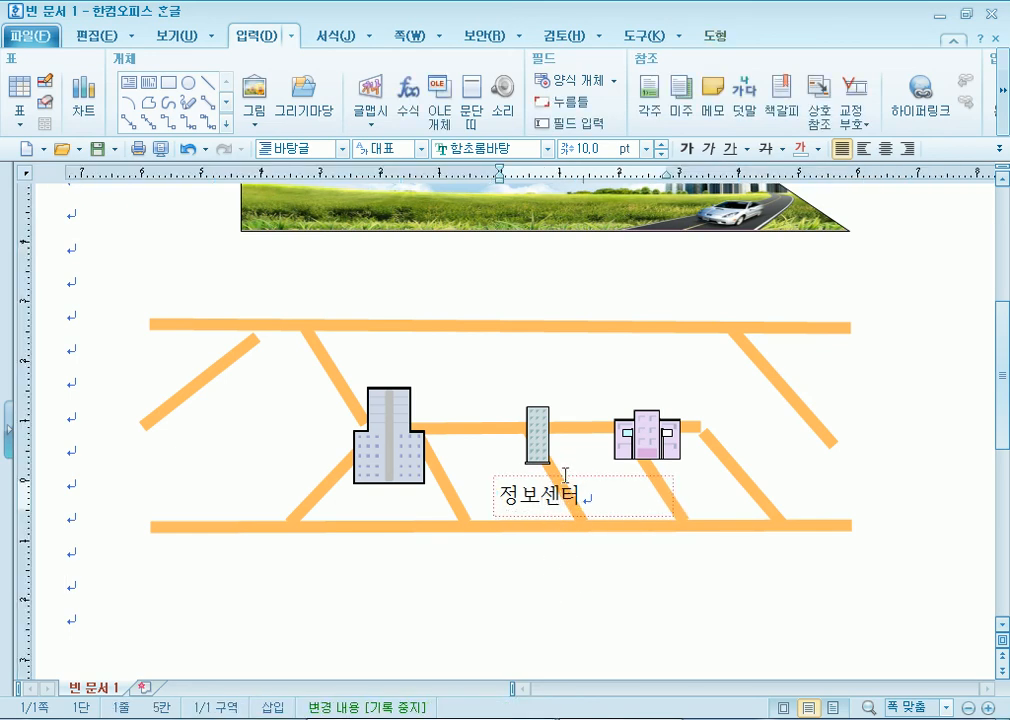
key("Escape")
left_click(550, 589)
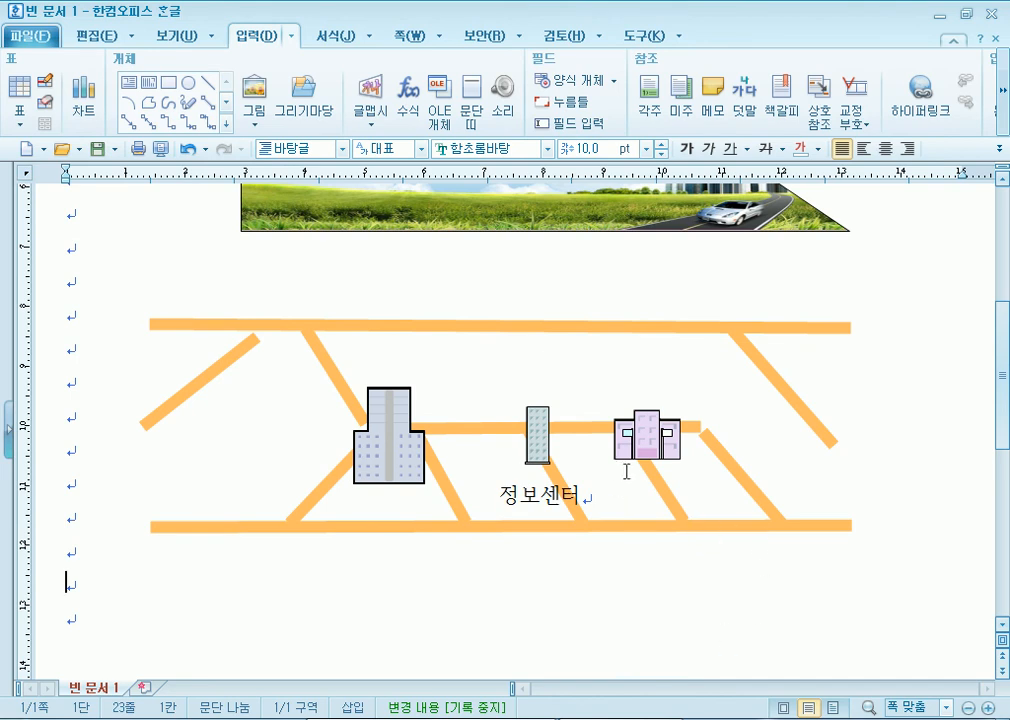
Step: Draw a small text box below the 관공서1 drawing and enter 씨네스 in it
left_click(128, 82)
left_click_drag(614, 468, 697, 508)
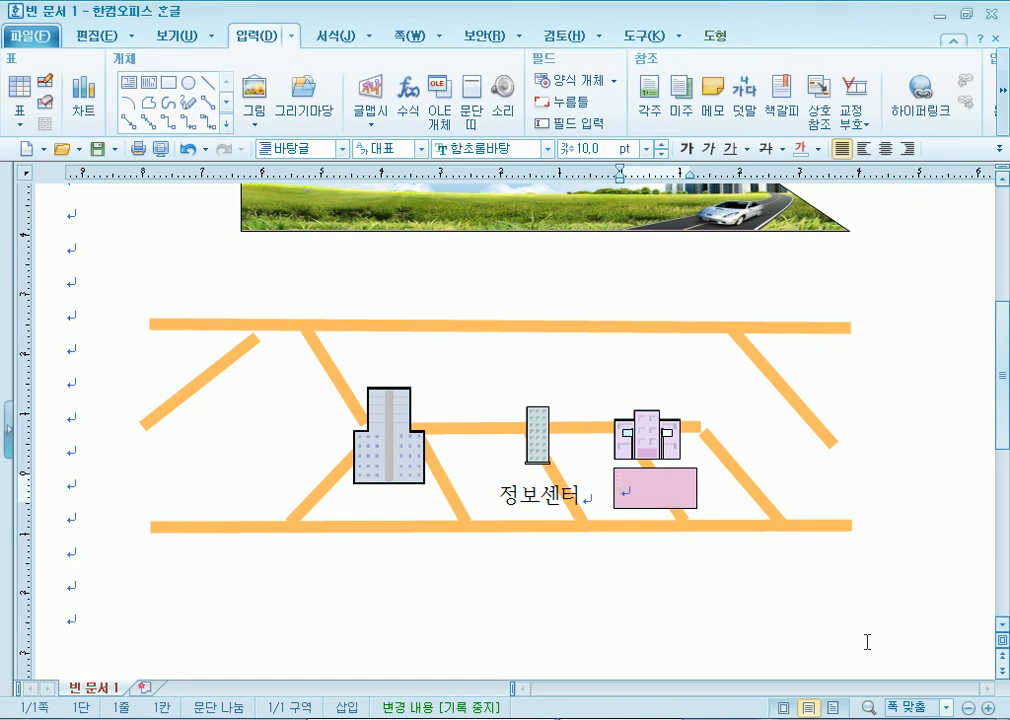
type("씨네스")
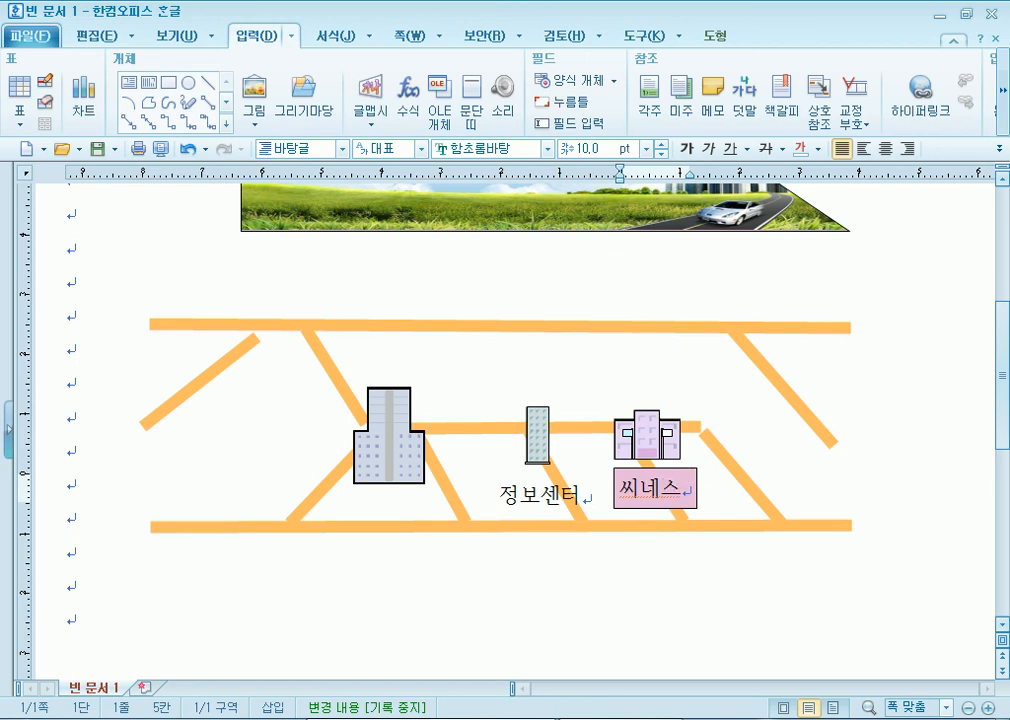
Step: Remove the outline and the fill colour from the 씨네스 text box
double_click(677, 469)
left_click(357, 165)
left_click(560, 212)
left_click(574, 232)
left_click(410, 163)
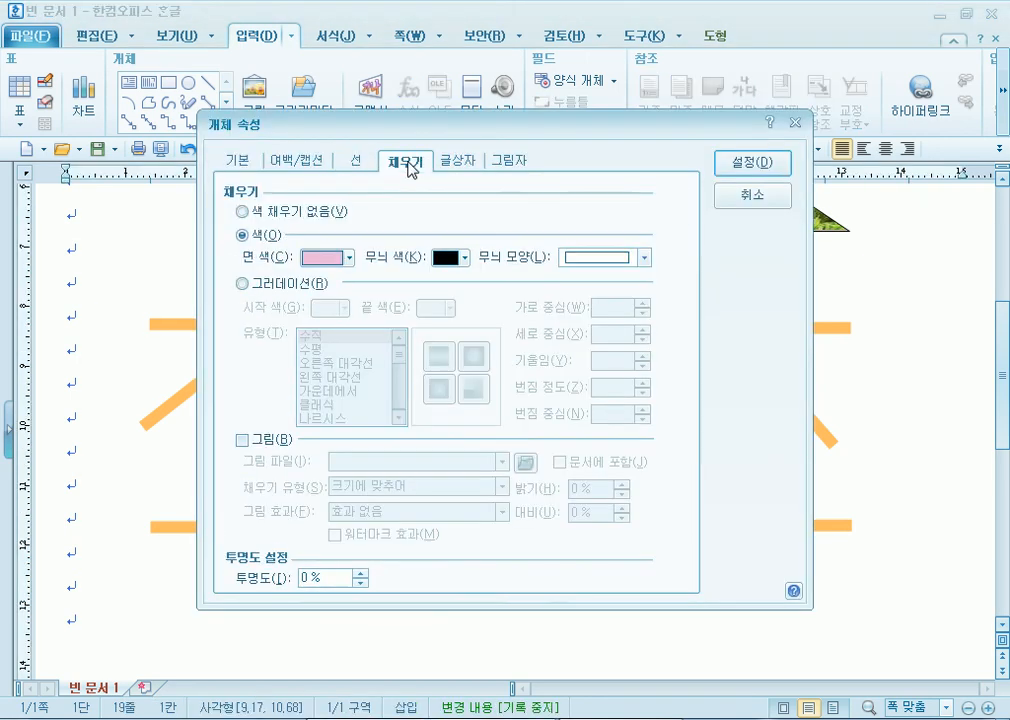
left_click(340, 212)
left_click(752, 162)
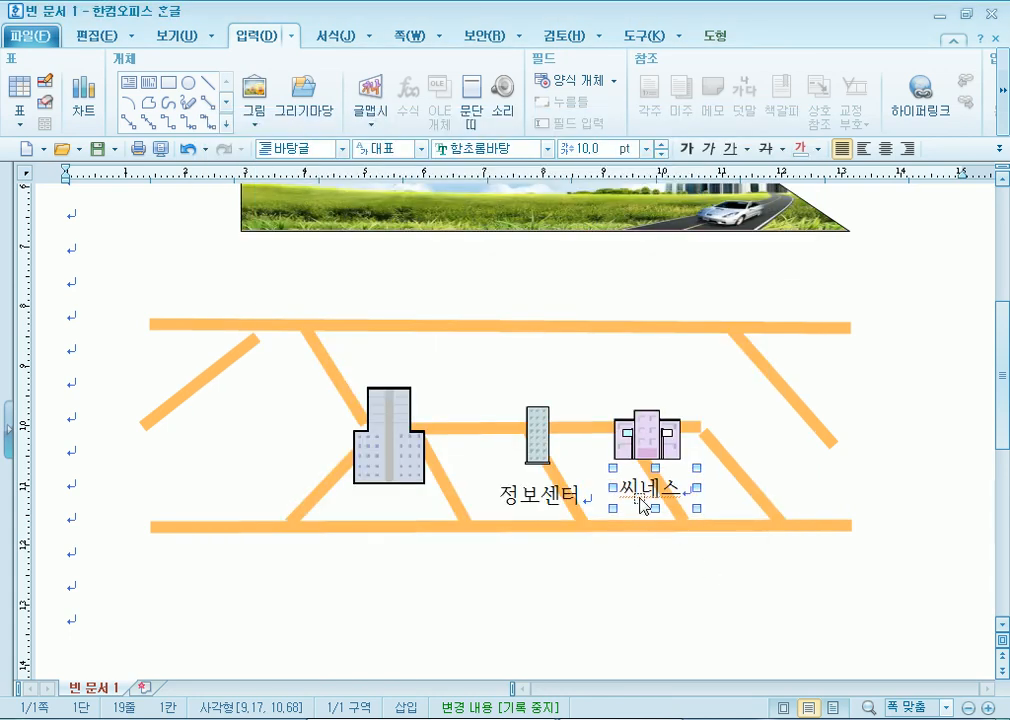
left_click(426, 381)
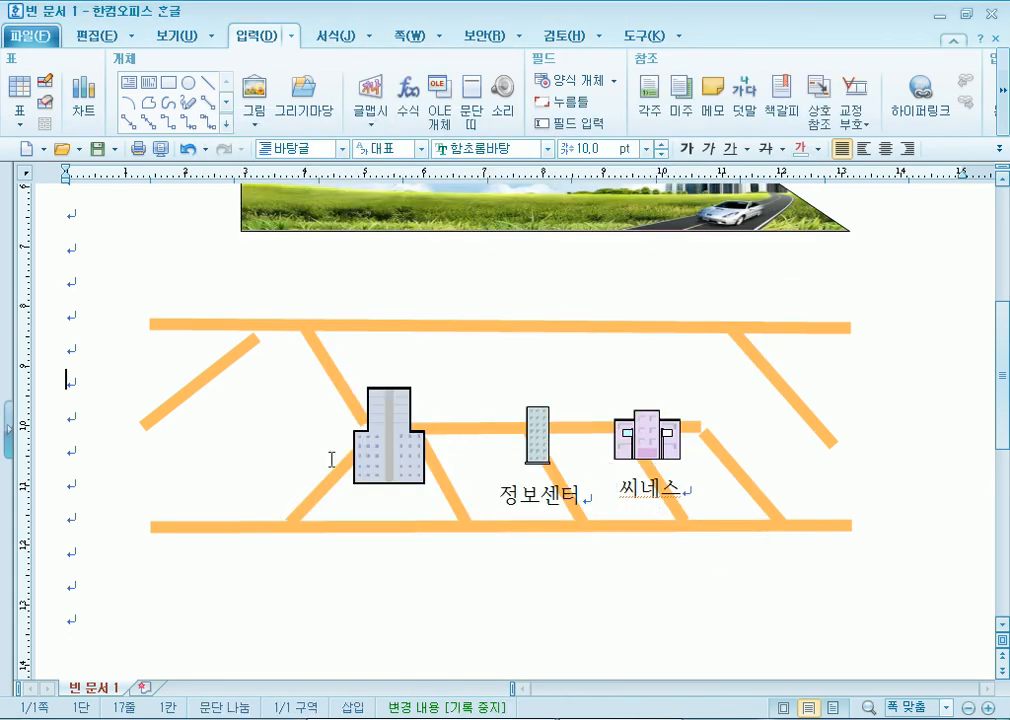
Step: Open the drawing gallery and browse the shape categories from 기본도형 to 설명선 for a callout
left_click(253, 123)
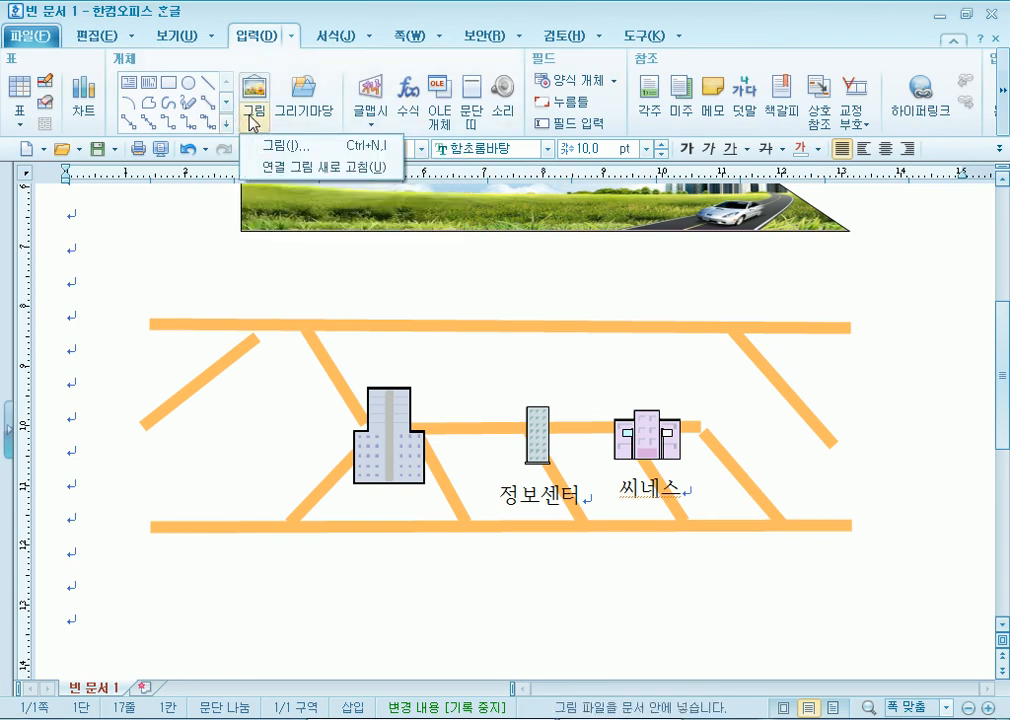
left_click(315, 103)
left_click(315, 103)
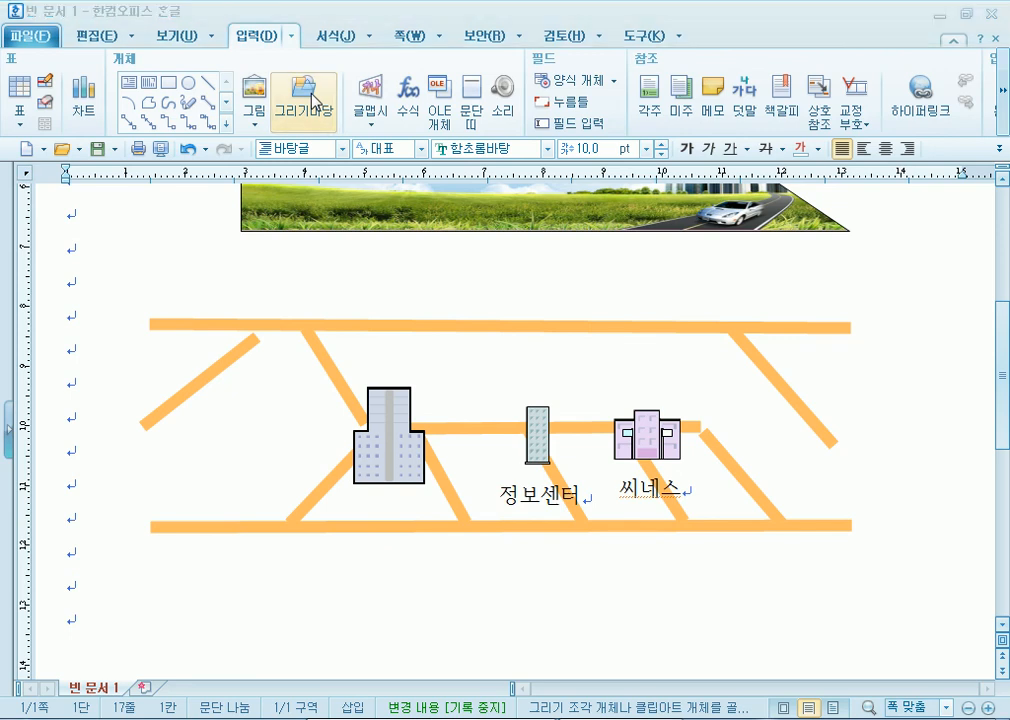
scroll(386, 326, "up", 3)
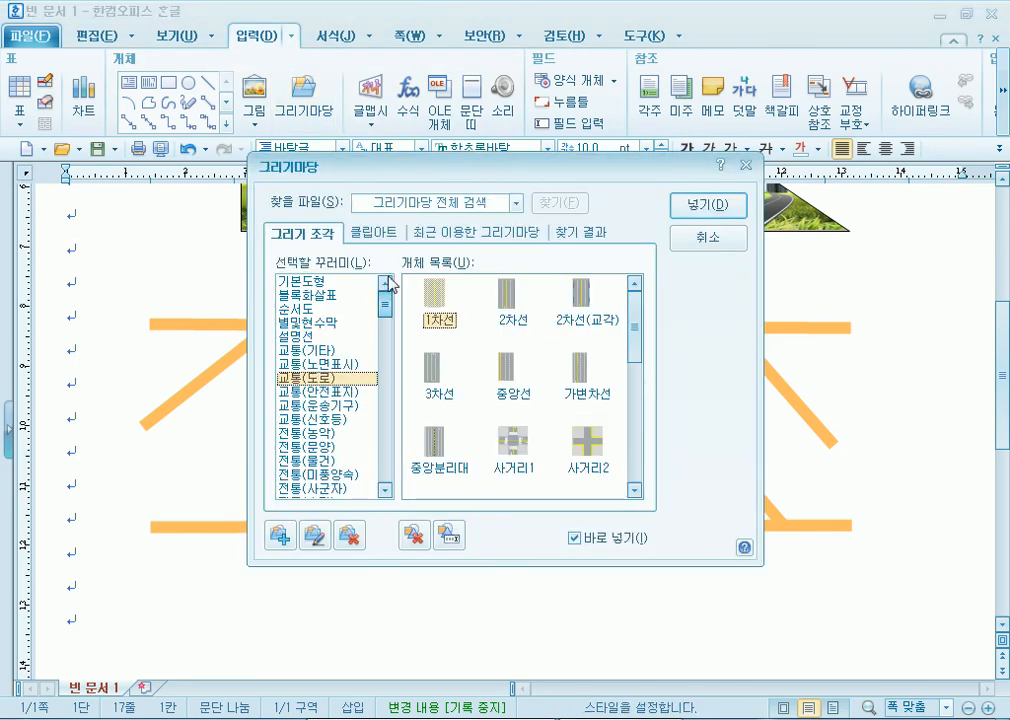
left_click(305, 282)
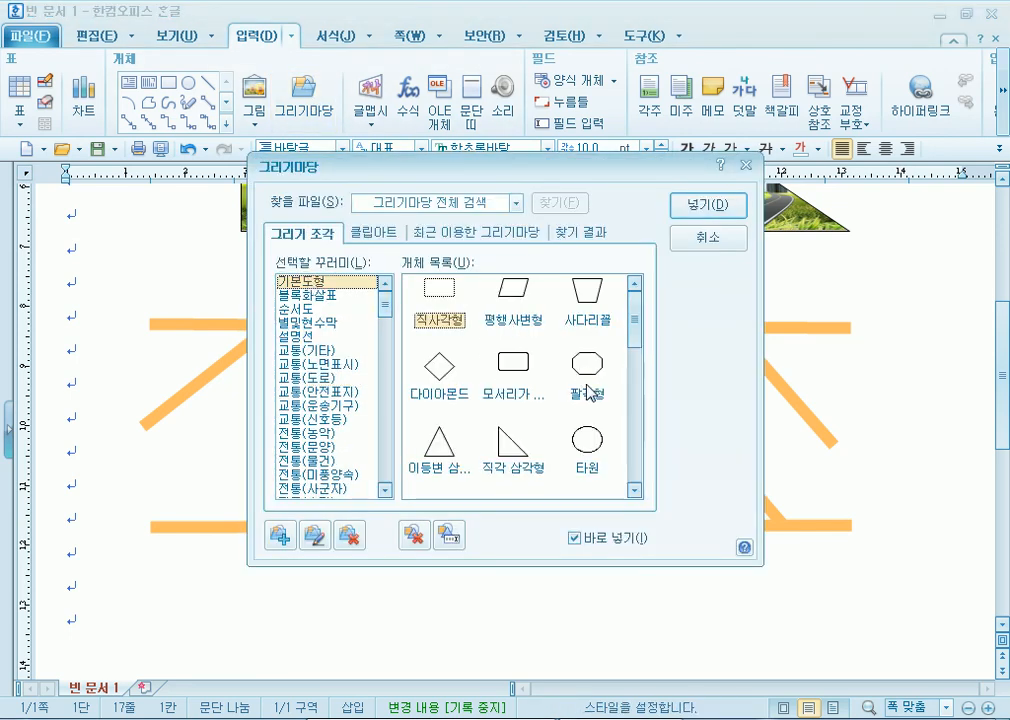
left_click_drag(634, 325, 640, 478)
left_click(319, 297)
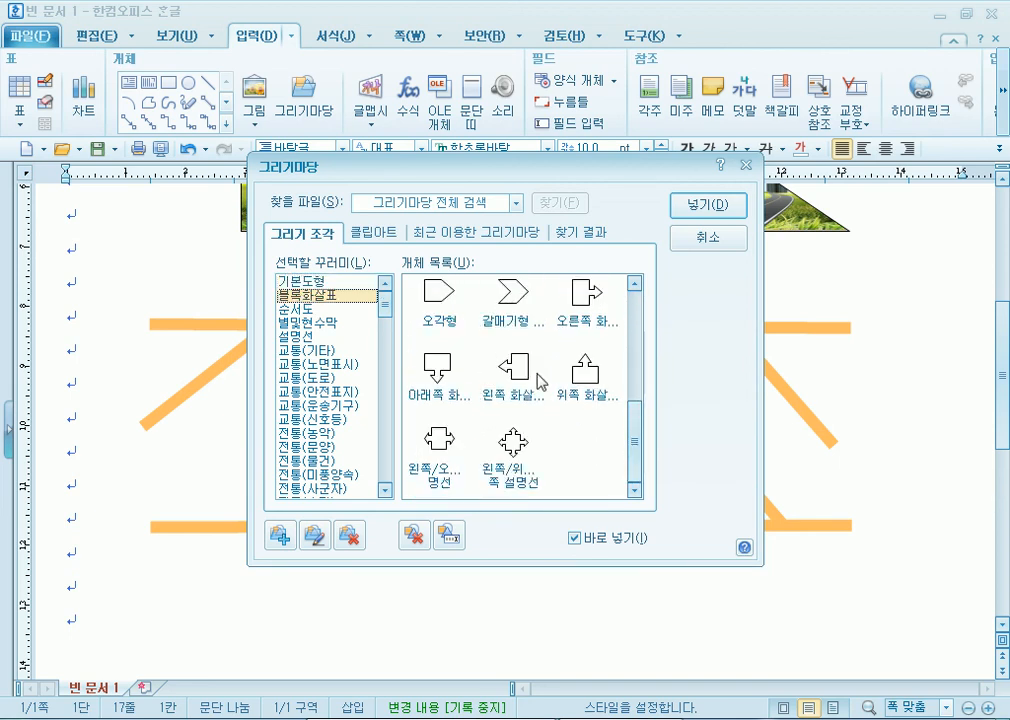
left_click(304, 311)
left_click(305, 324)
left_click(303, 337)
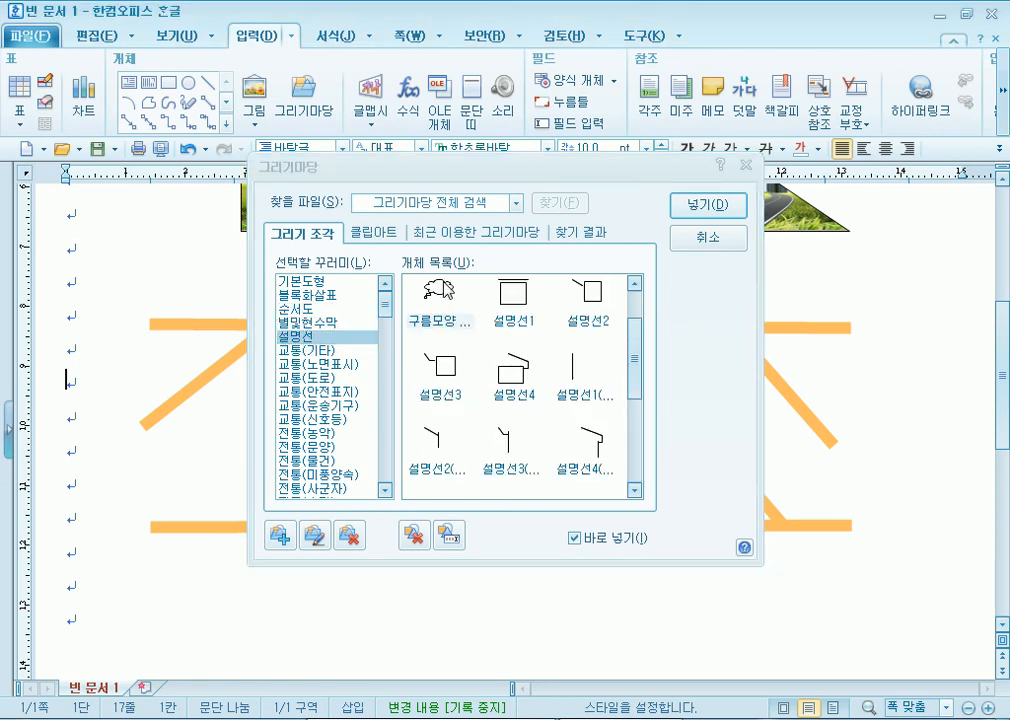
Step: Place the 구름모양 cloud callout from the 설명선 category just above and right of the 건물1 drawing
left_click_drag(471, 174, 800, 113)
left_click_drag(408, 354, 487, 400)
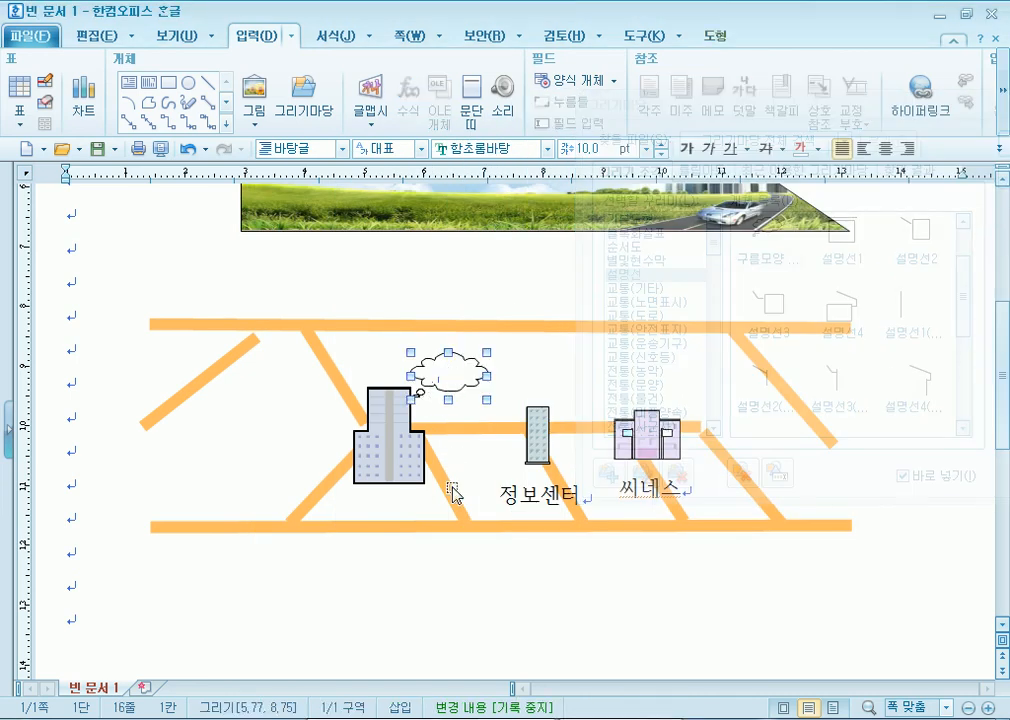
left_click(419, 624)
Step: Label the cloud callout 성안당 and enlarge the callout so the text fits inside
left_click(451, 372)
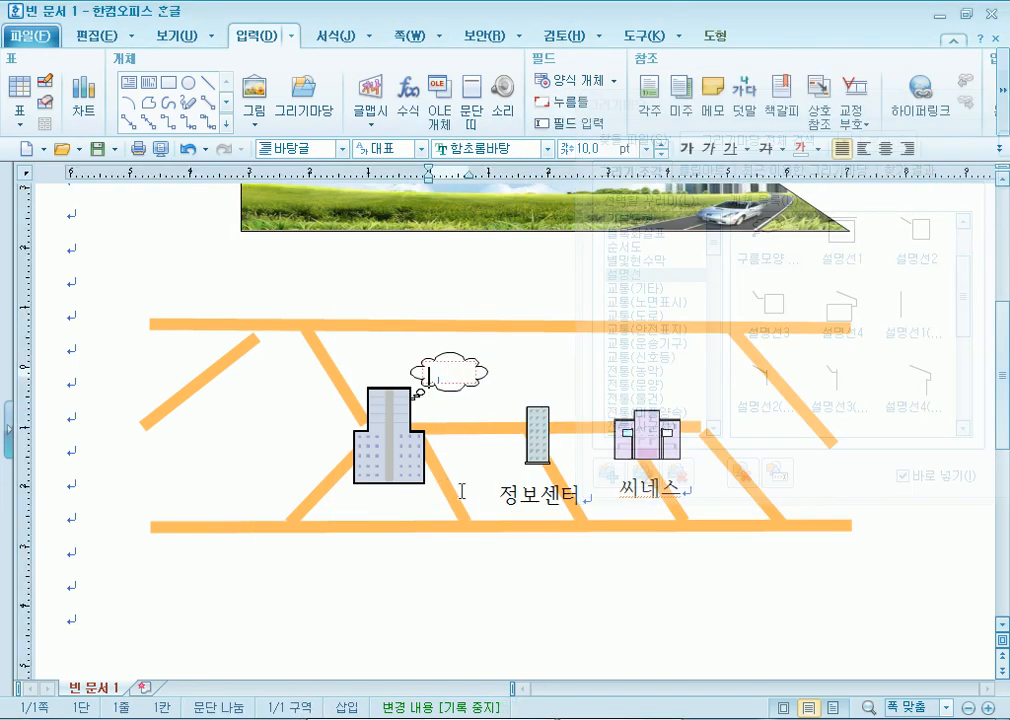
type("서")
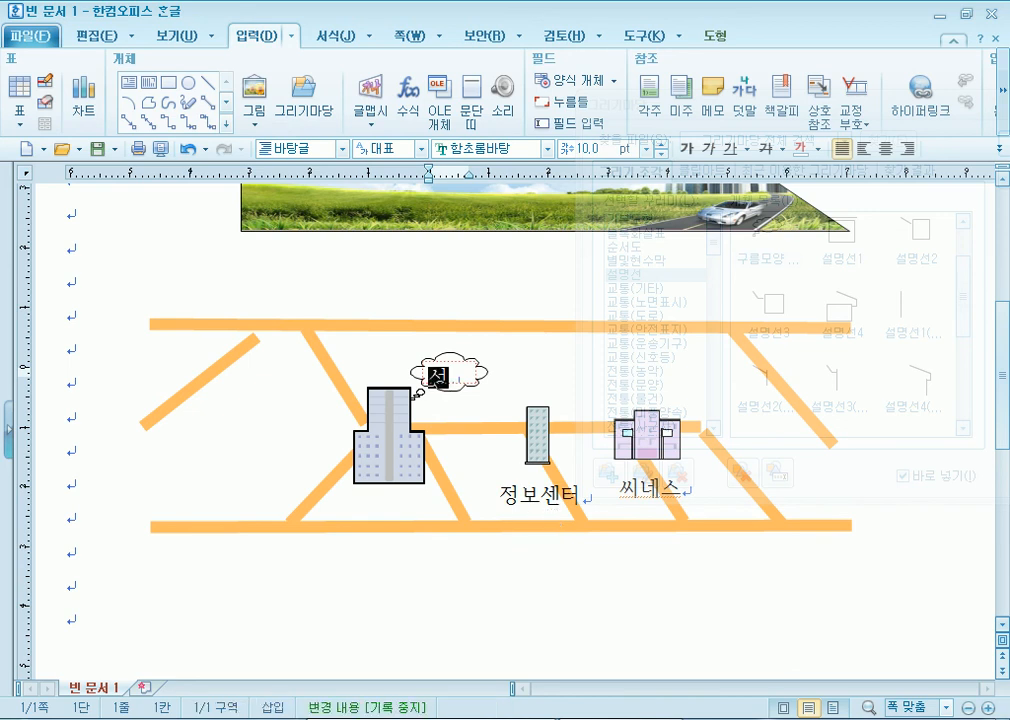
key("Return")
left_click(454, 367)
left_click_drag(454, 367, 523, 406)
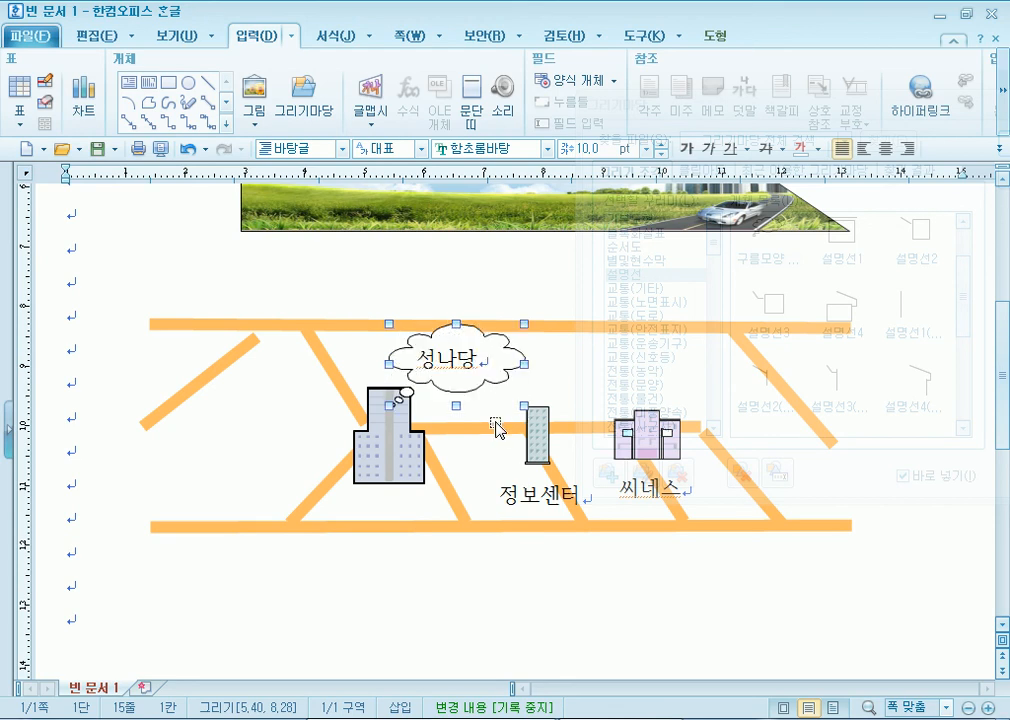
left_click(709, 432)
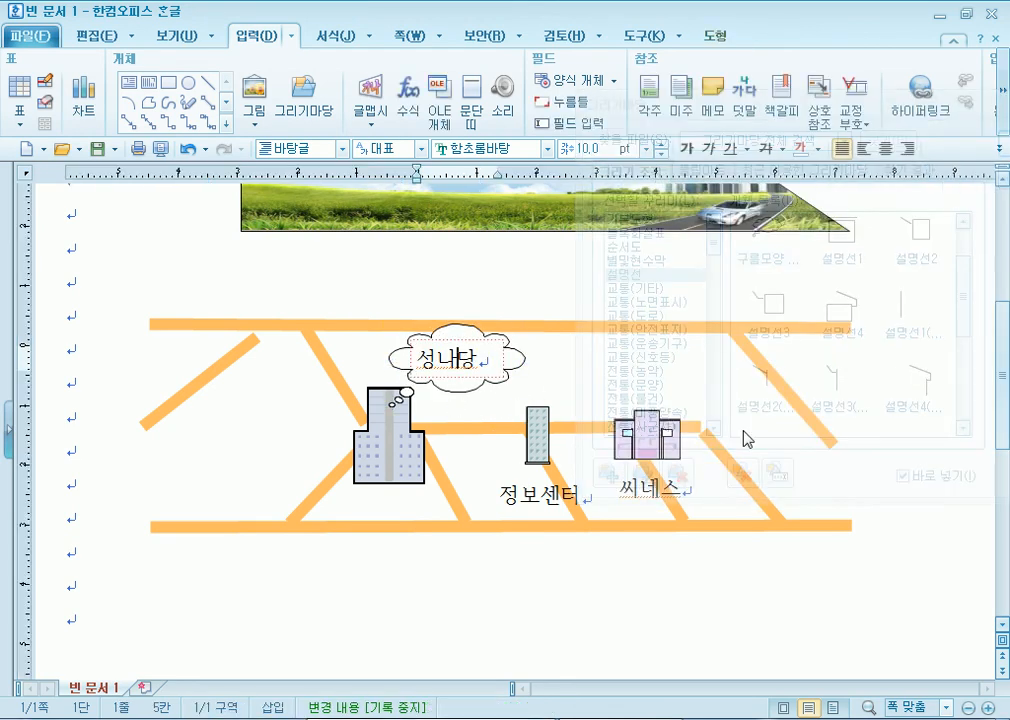
key("BackSpace")
type("안")
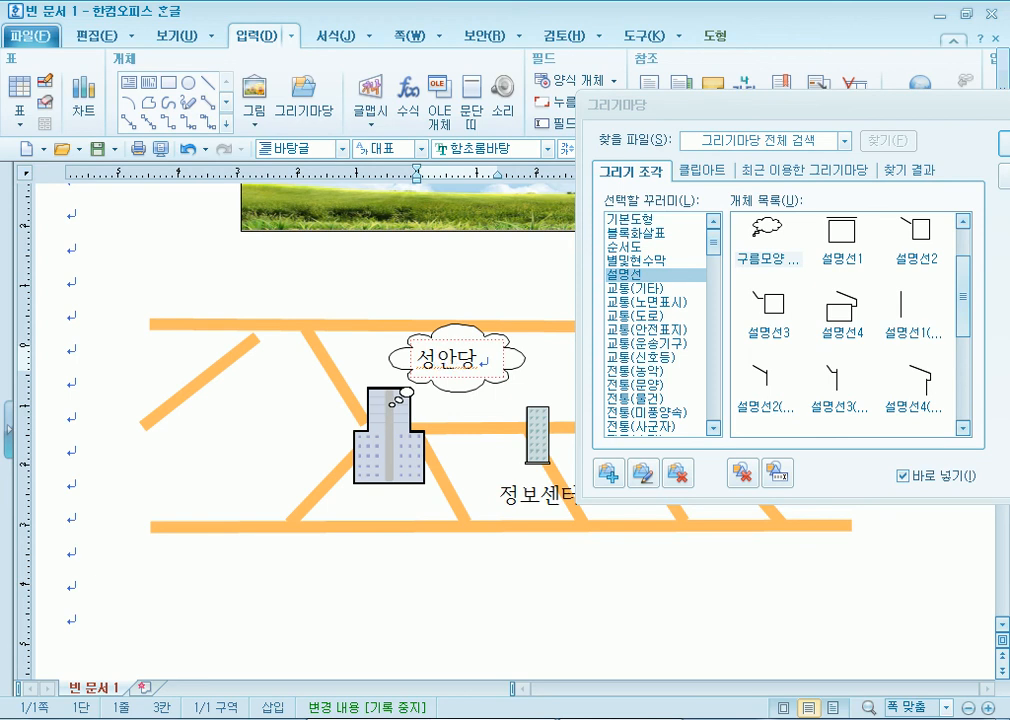
Step: Centre the 성안당 text and raise the cloud callout so its tail ends at the building's roof; close the drawing gallery
left_click(485, 360)
left_click_drag(826, 118, 736, 329)
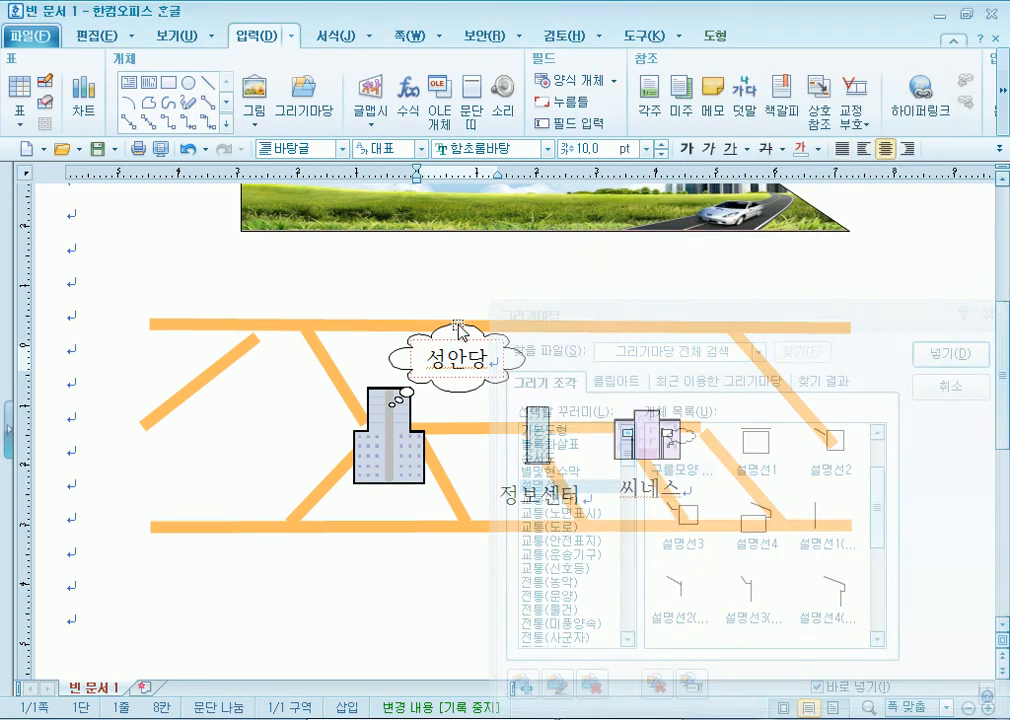
left_click(463, 326)
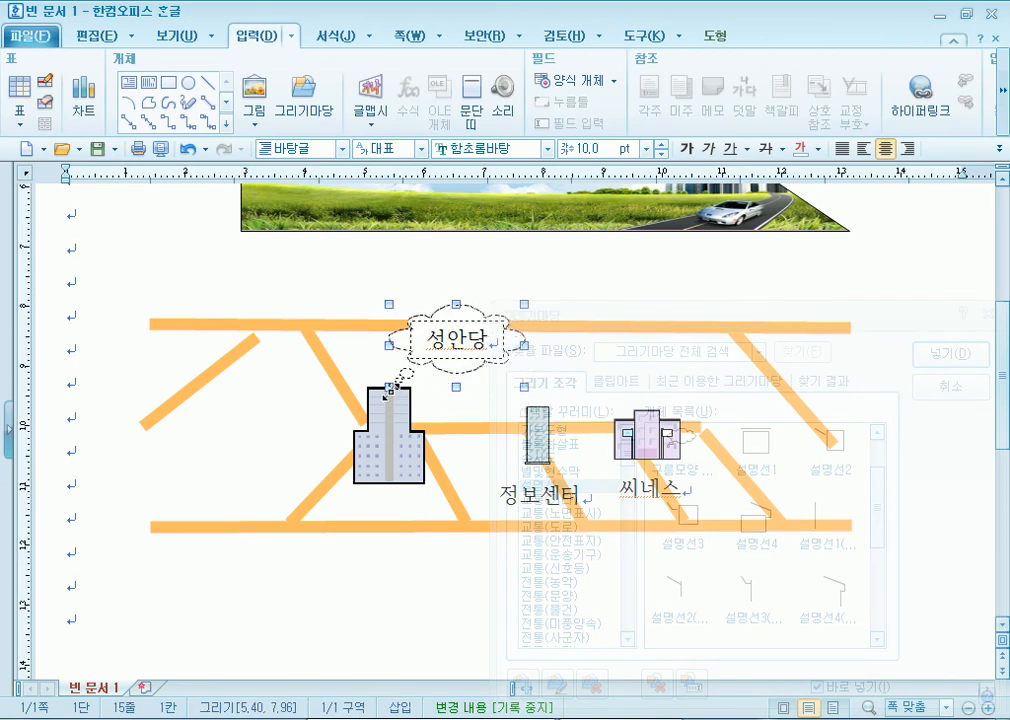
left_click_drag(765, 318, 559, 221)
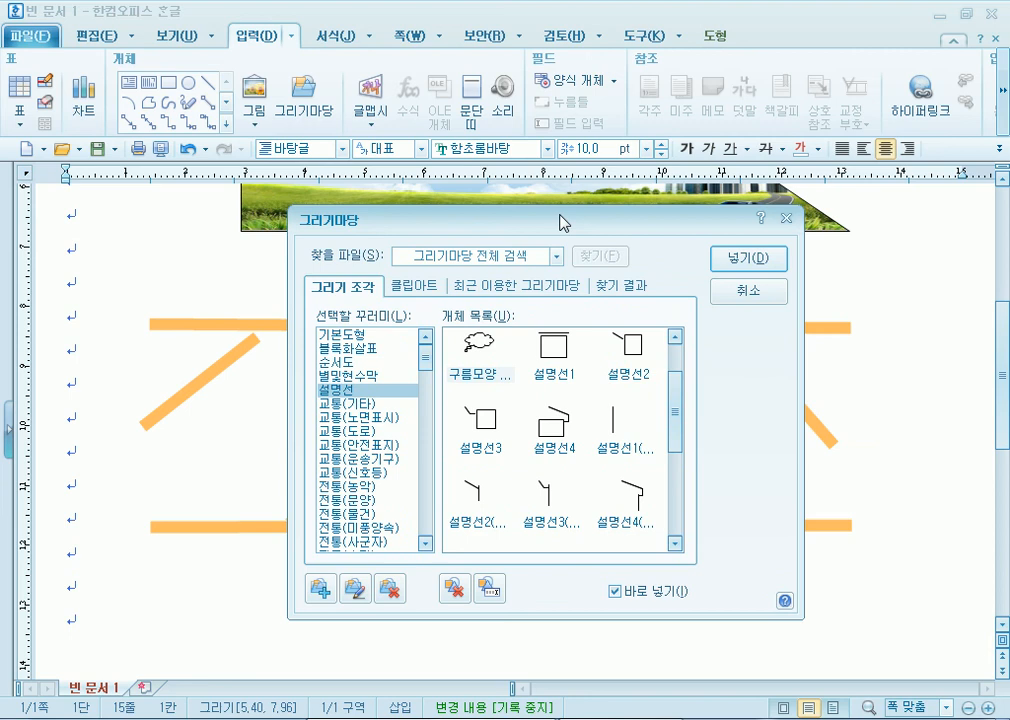
left_click(760, 300)
left_click(668, 562)
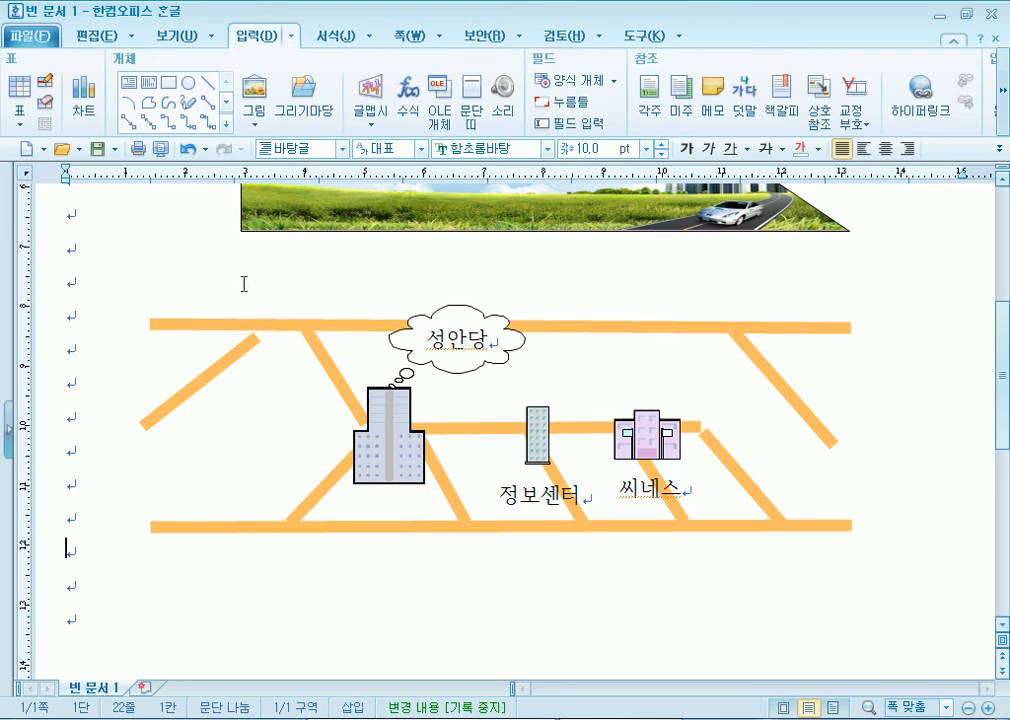
Step: Place the 오른쪽 화살표 shape from the gallery's 블록화살표 category above the upper road near its right end
left_click(300, 100)
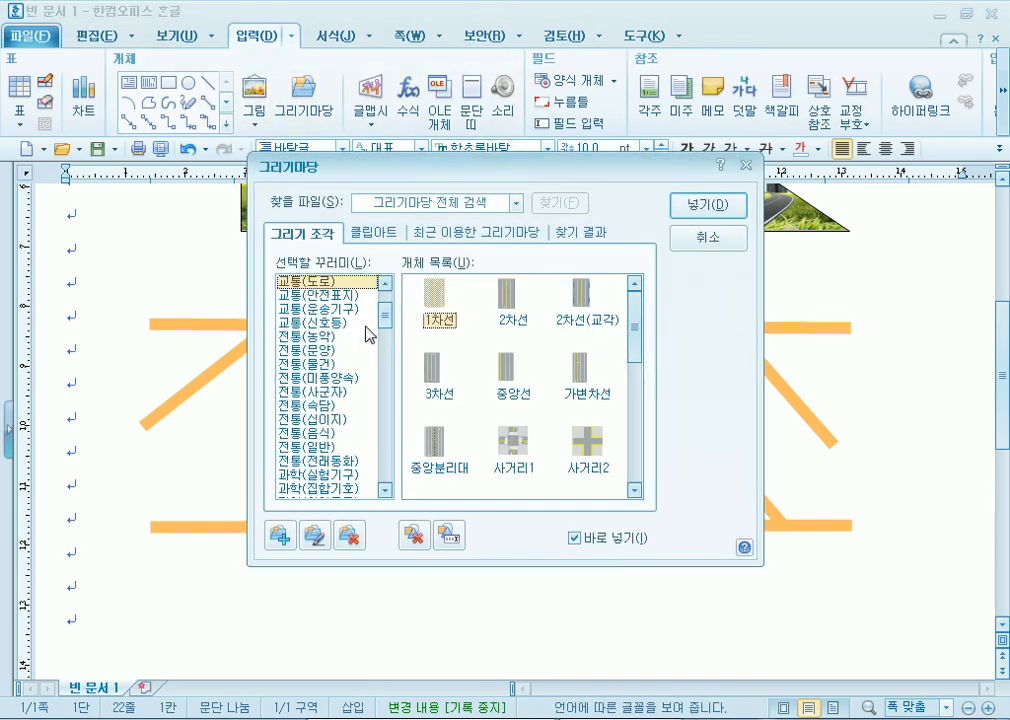
left_click(328, 298)
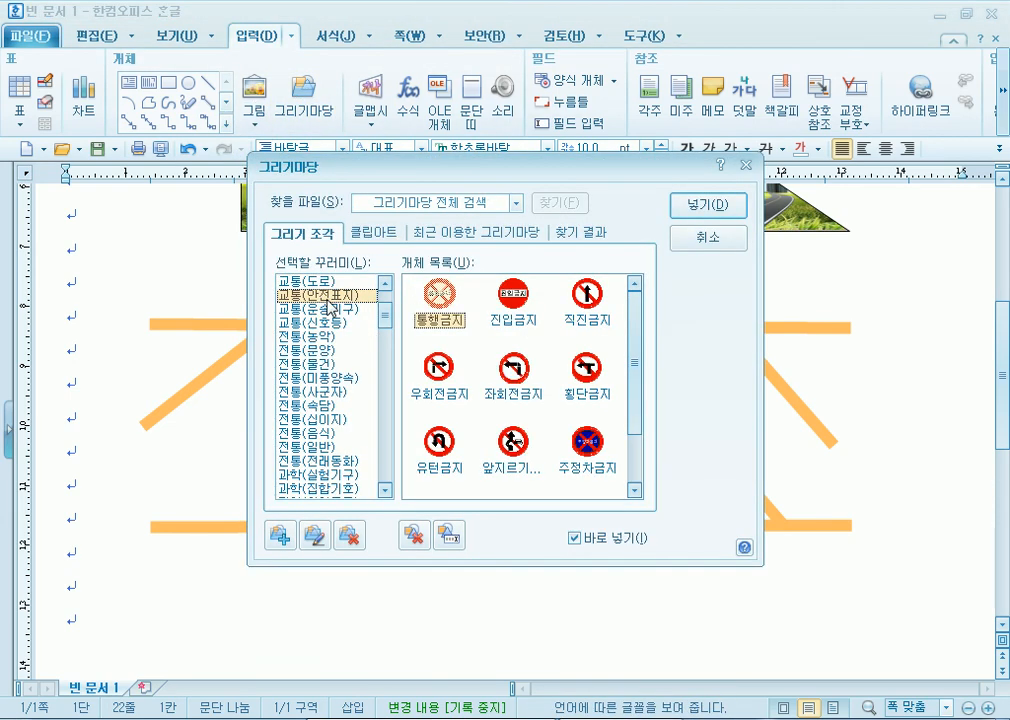
scroll(335, 343, "up", 2)
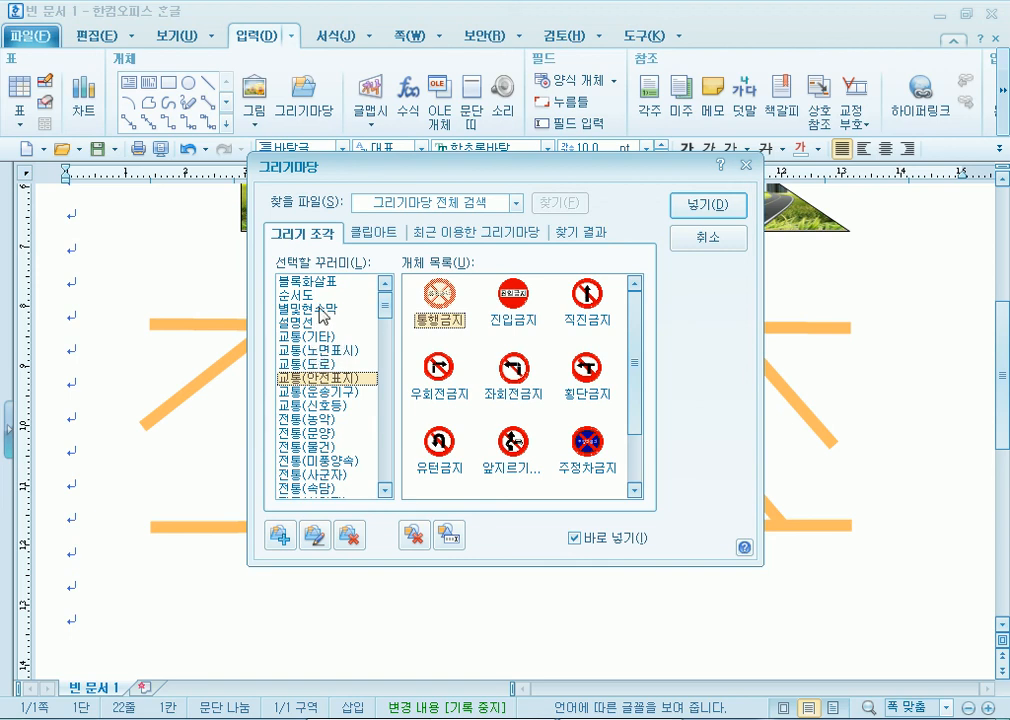
left_click(312, 296)
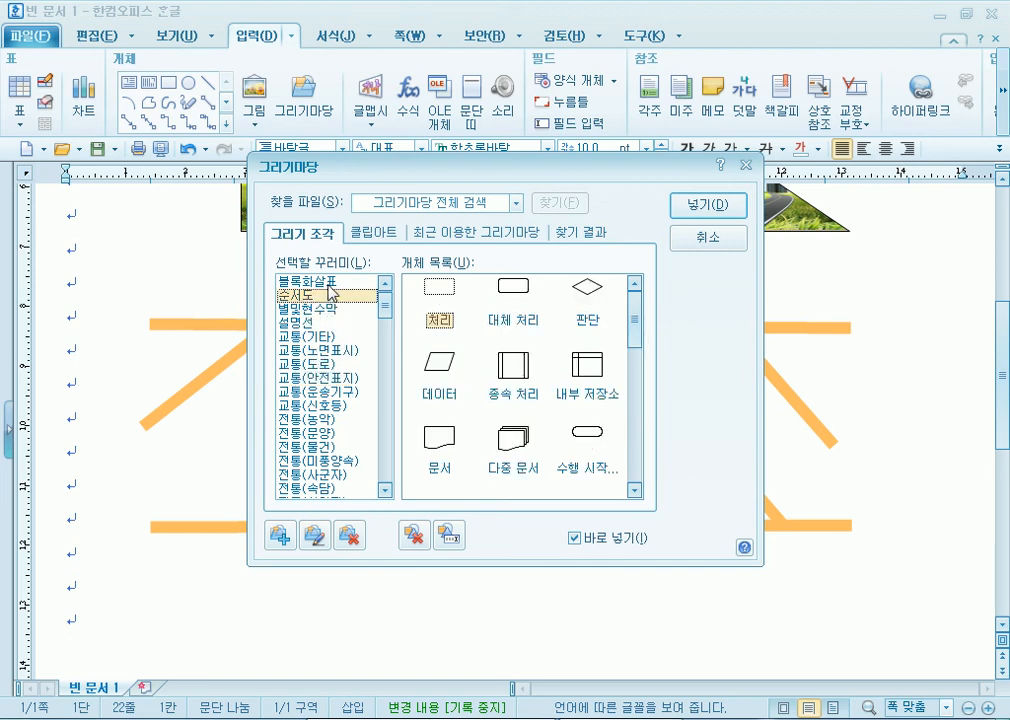
left_click(305, 283)
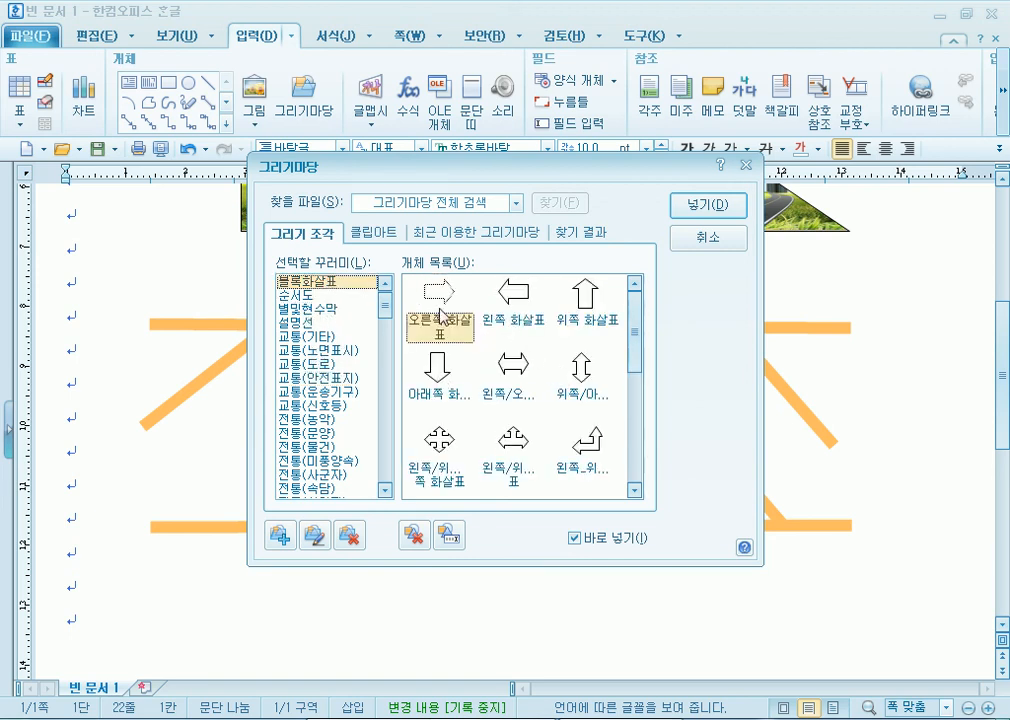
left_click_drag(667, 170, 744, 349)
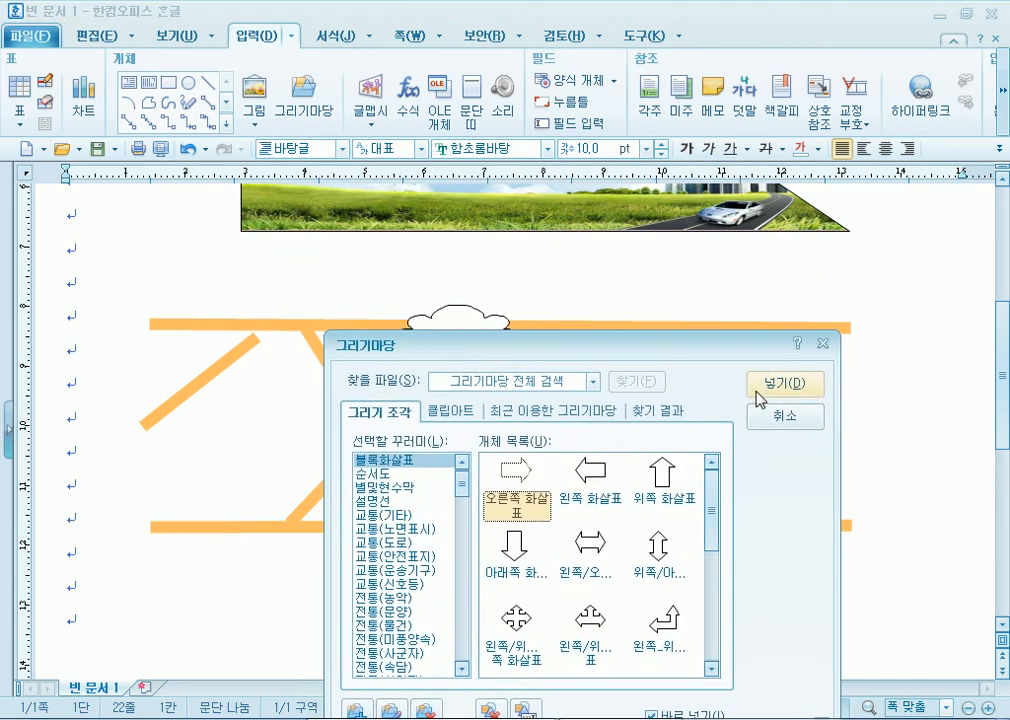
left_click(505, 483)
mouse_move(737, 274)
left_mouse_down()
mouse_move(821, 316)
mouse_move(795, 304)
mouse_move(797, 325)
left_mouse_up()
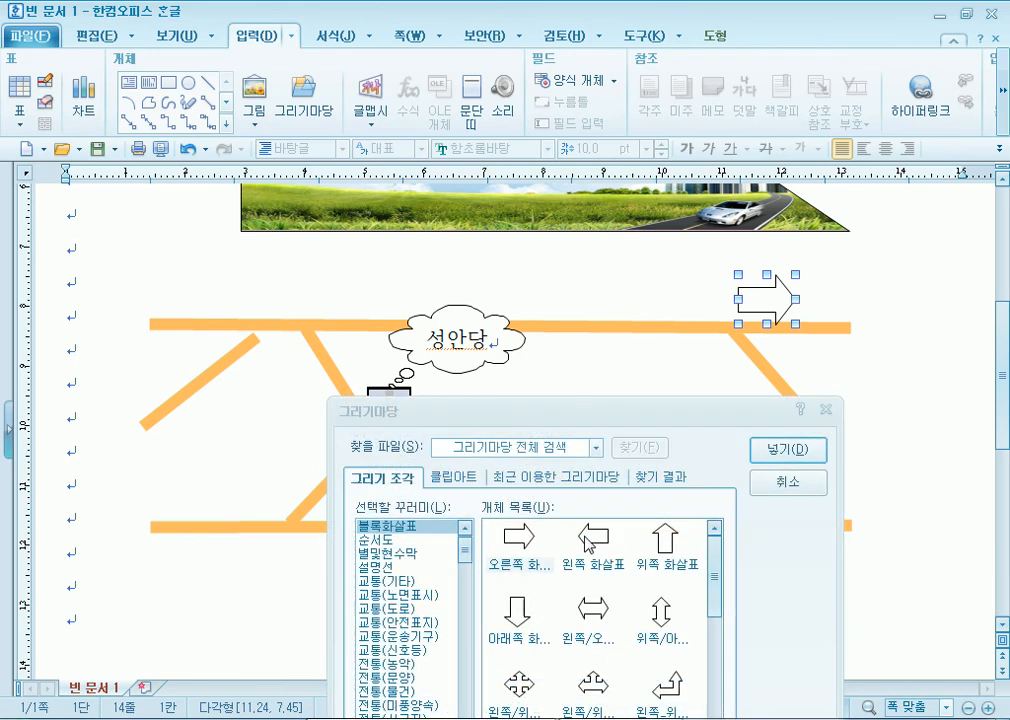
Step: Place a 왼쪽 화살표 block arrow above the upper road near its left end and close the drawing gallery
mouse_move(170, 275)
left_mouse_down()
mouse_move(234, 318)
mouse_move(232, 327)
left_mouse_up()
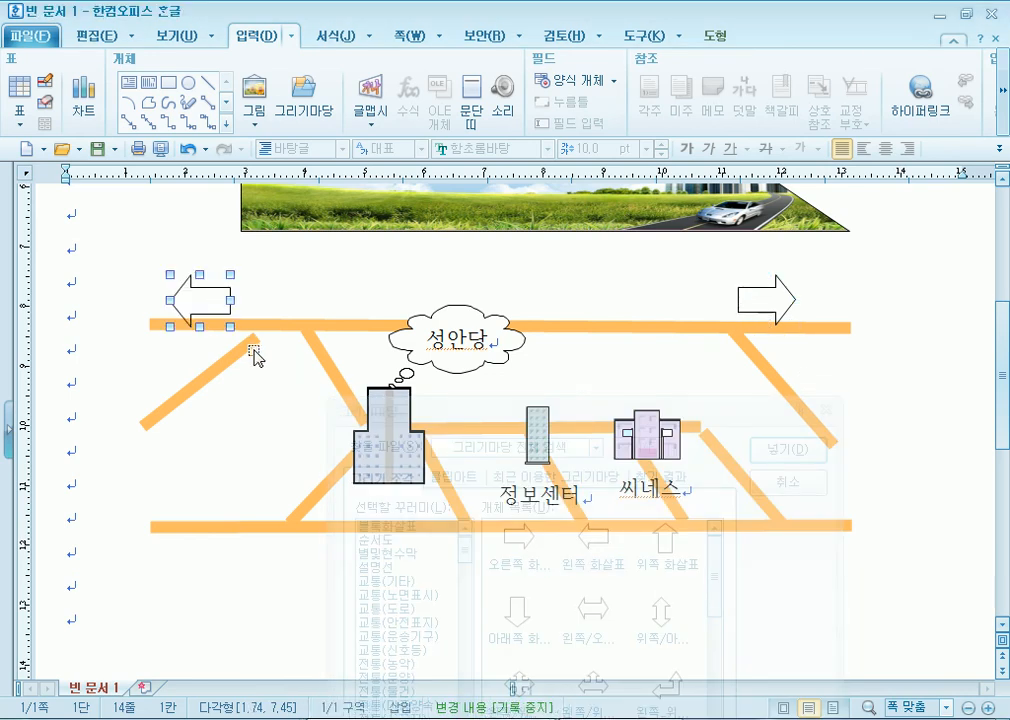
left_click(313, 293)
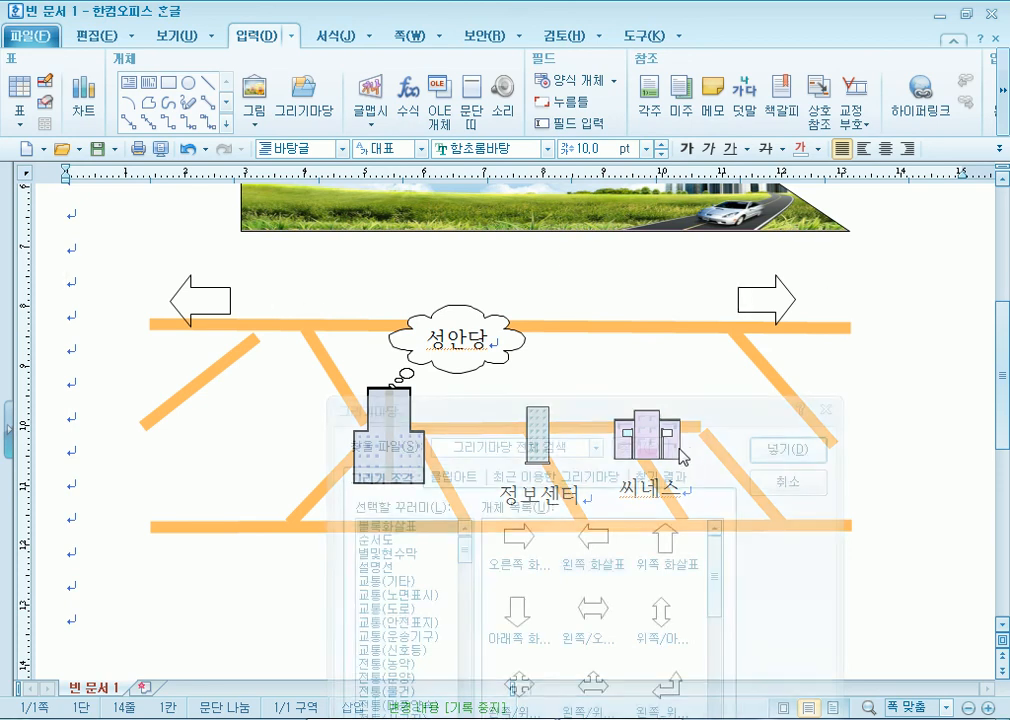
left_click(728, 238)
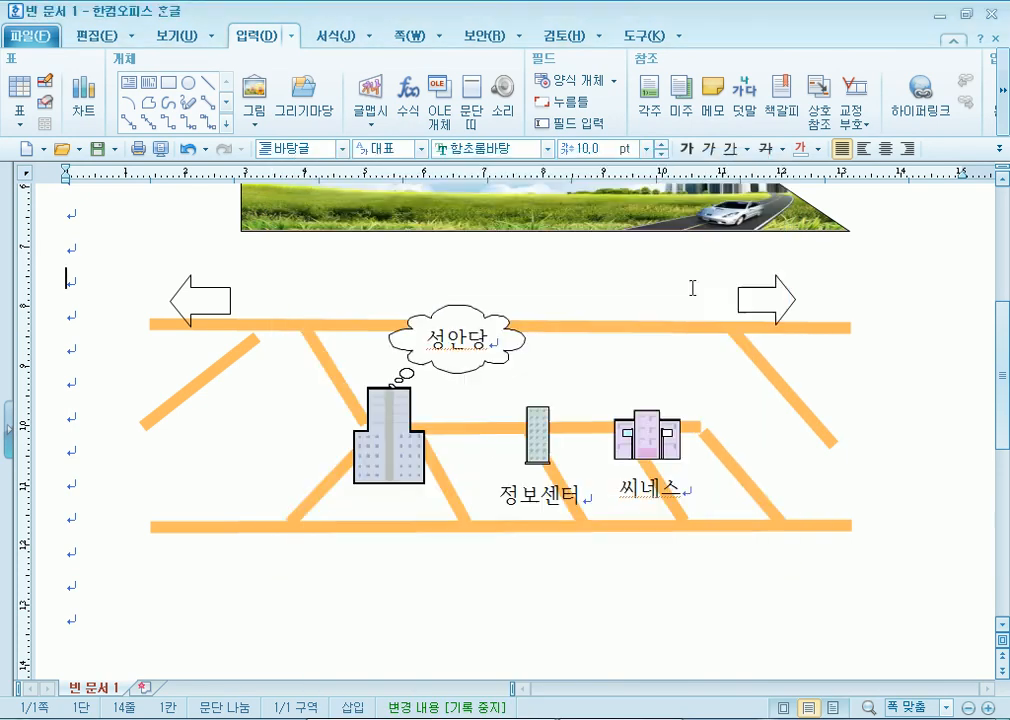
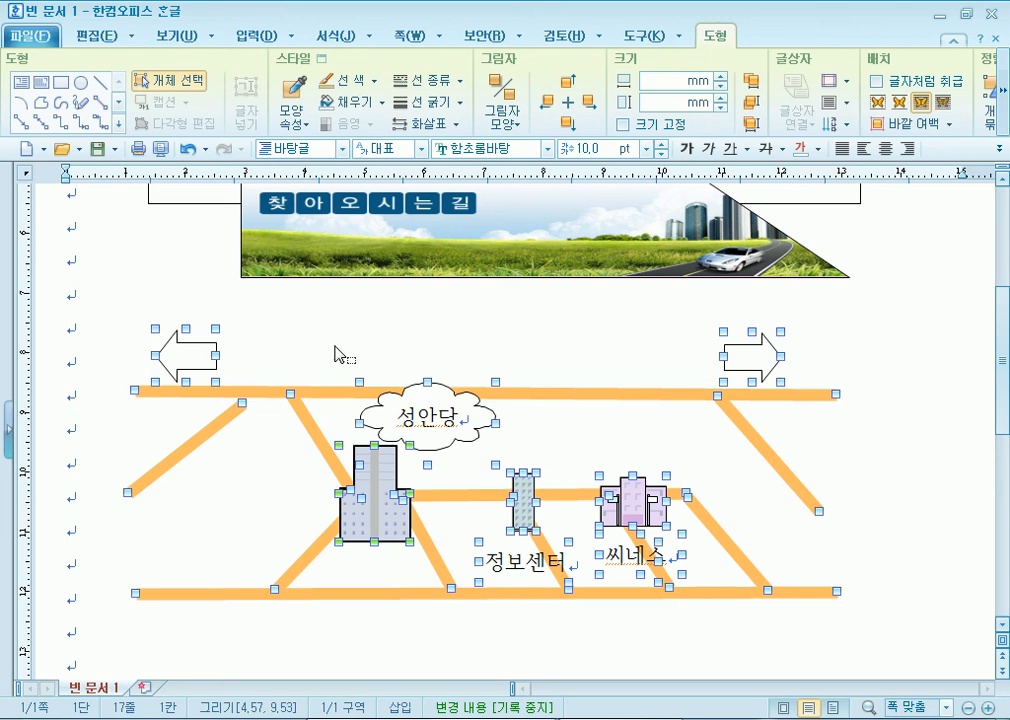
Step: Deselect the map objects and look over the directions map in the document
left_click(135, 285)
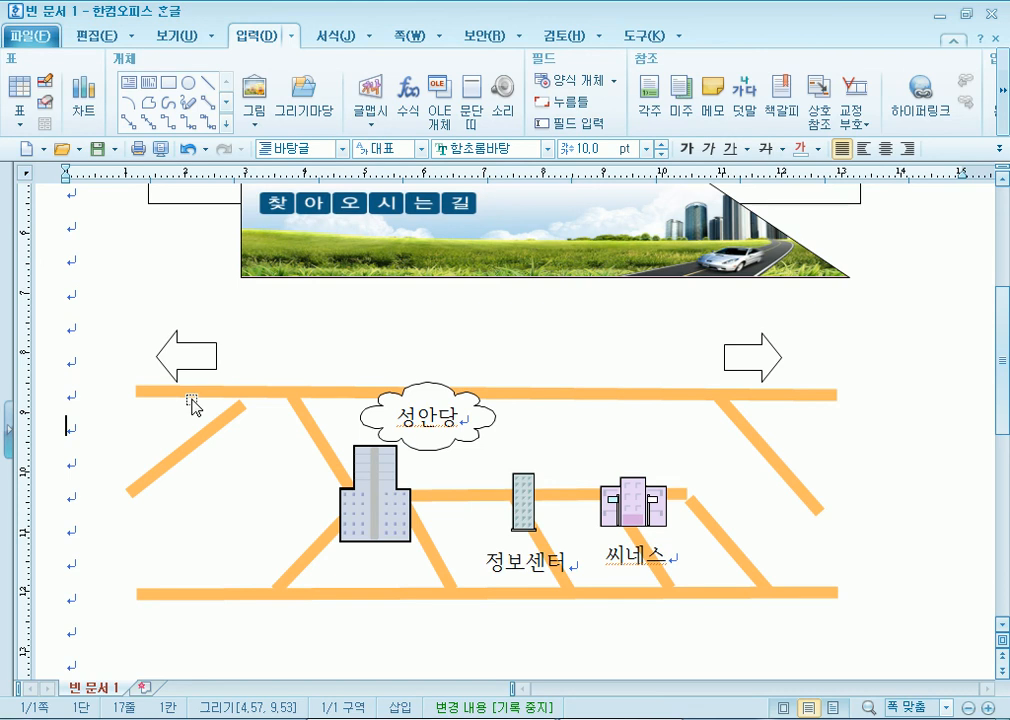
scroll(191, 405, "down", 5)
scroll(229, 428, "up", 4)
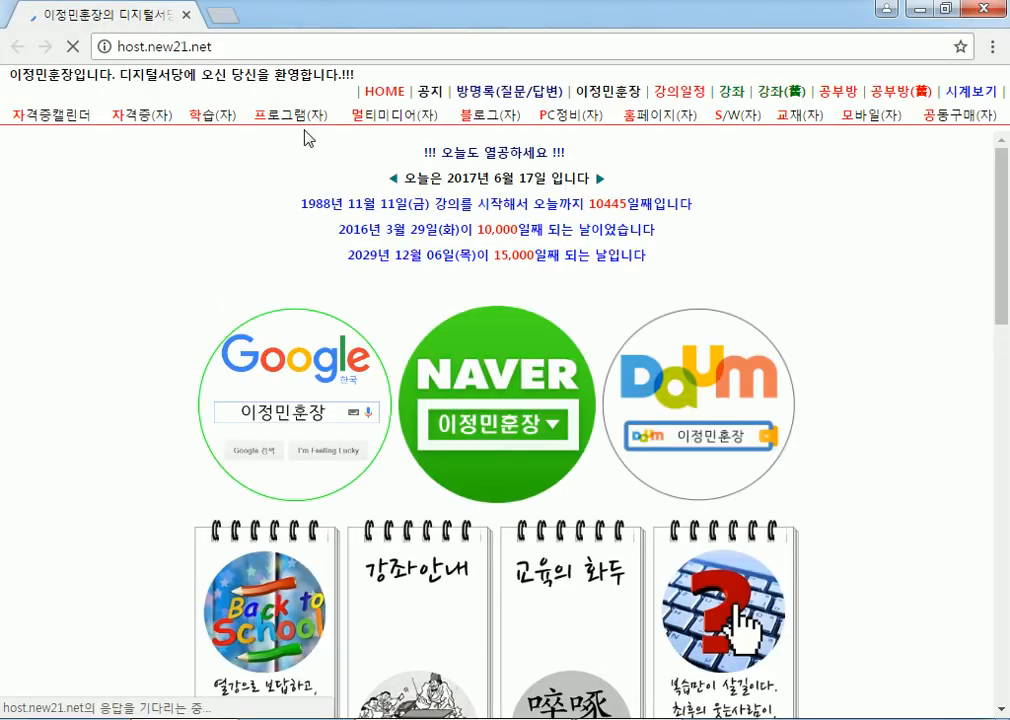
Step: Switch to Chrome and open Naver Map by way of the portal links page and the Naver home page
scroll(843, 492, "down", 4)
scroll(697, 426, "down", 3)
scroll(629, 554, "down", 3)
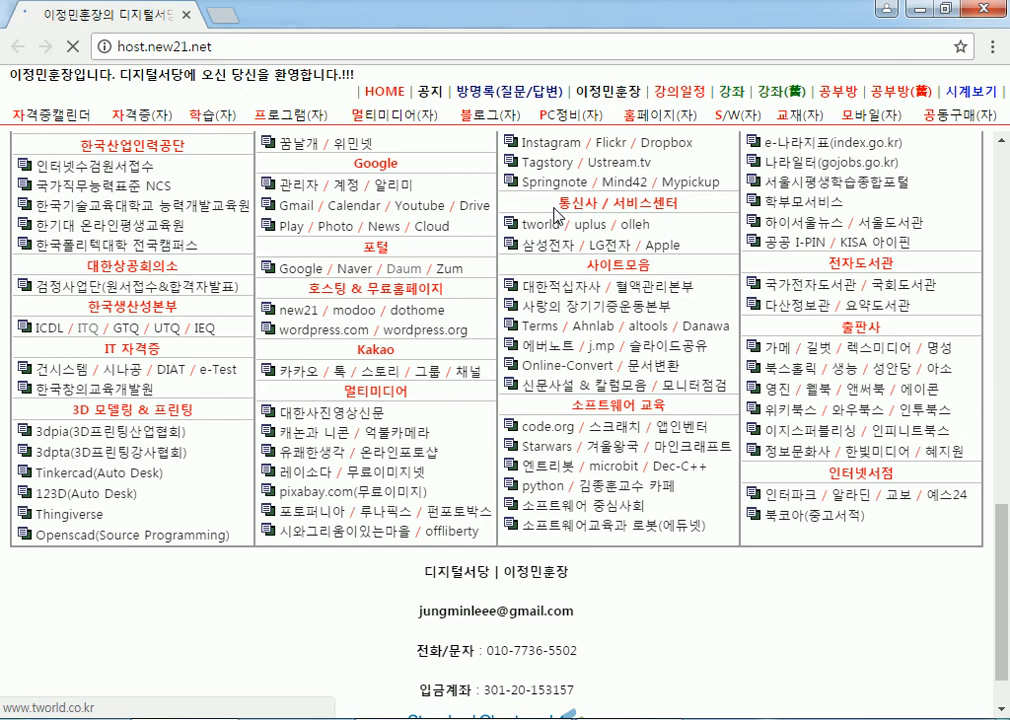
left_click(356, 270)
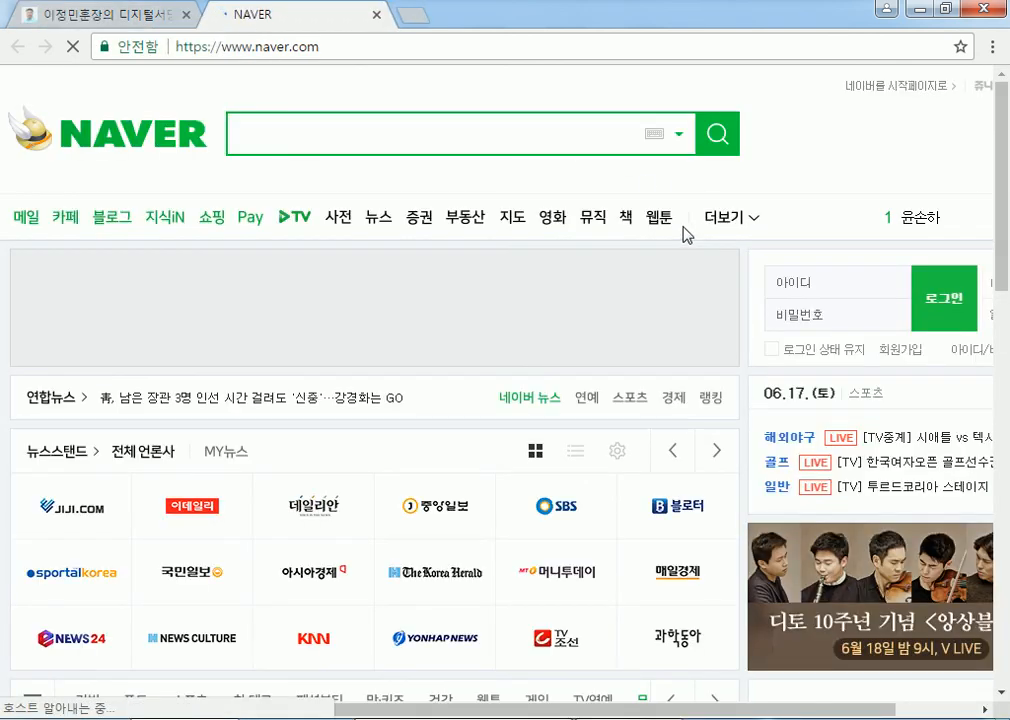
left_click(512, 220)
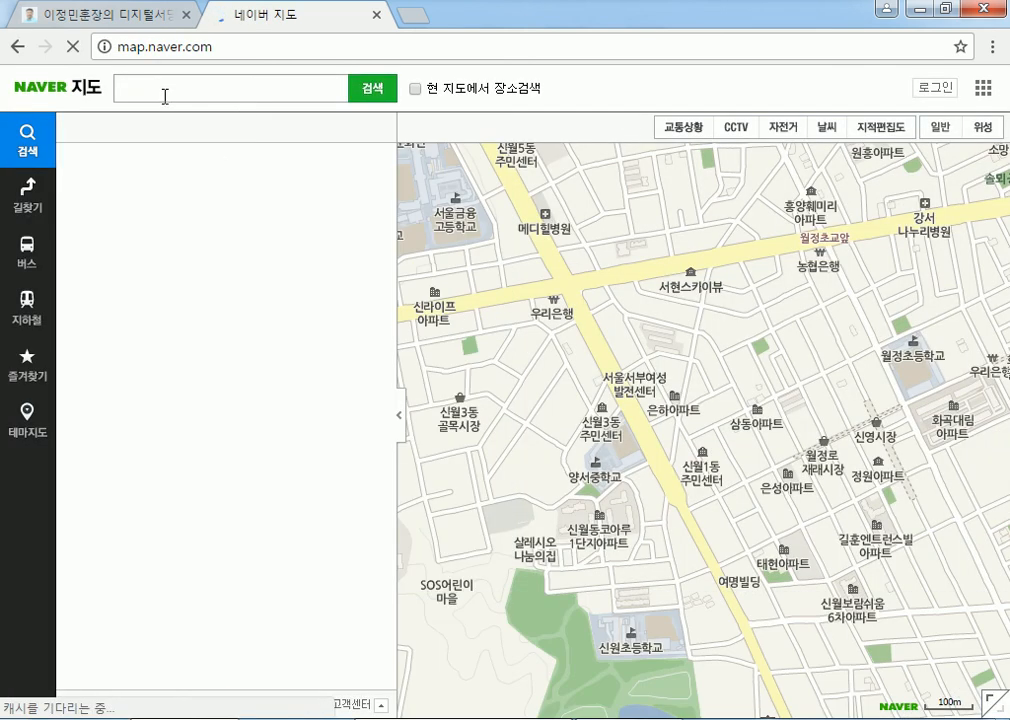
Step: Search Naver Map for 성안당 and show the first matching place on the map
type("tjddk")
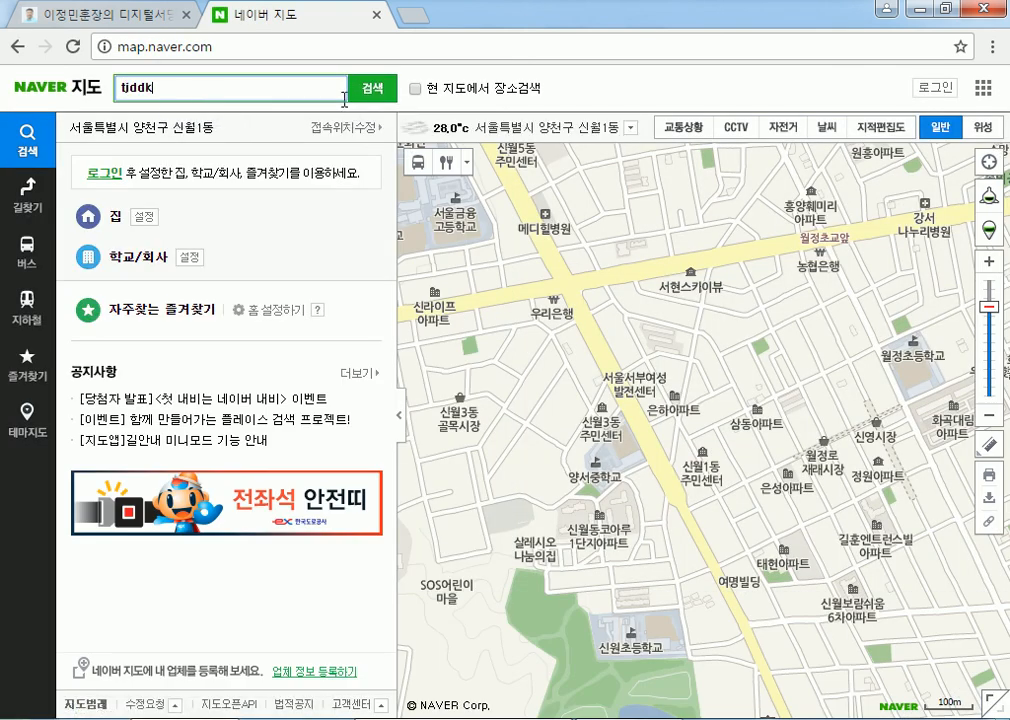
key("ctrl+a")
type("성안당")
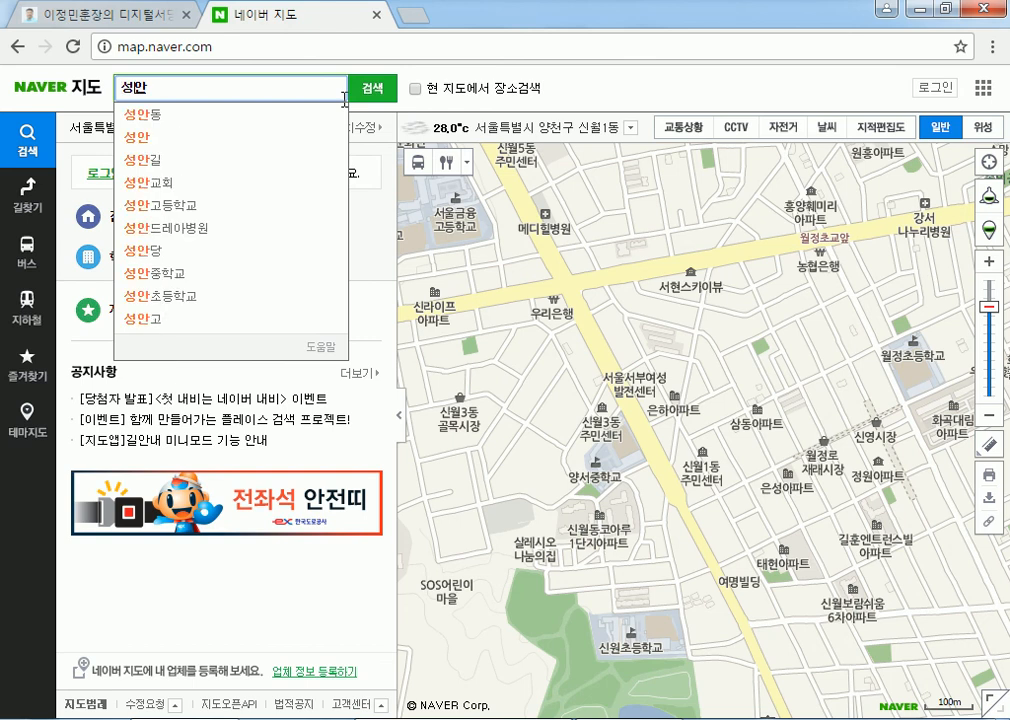
key("Return")
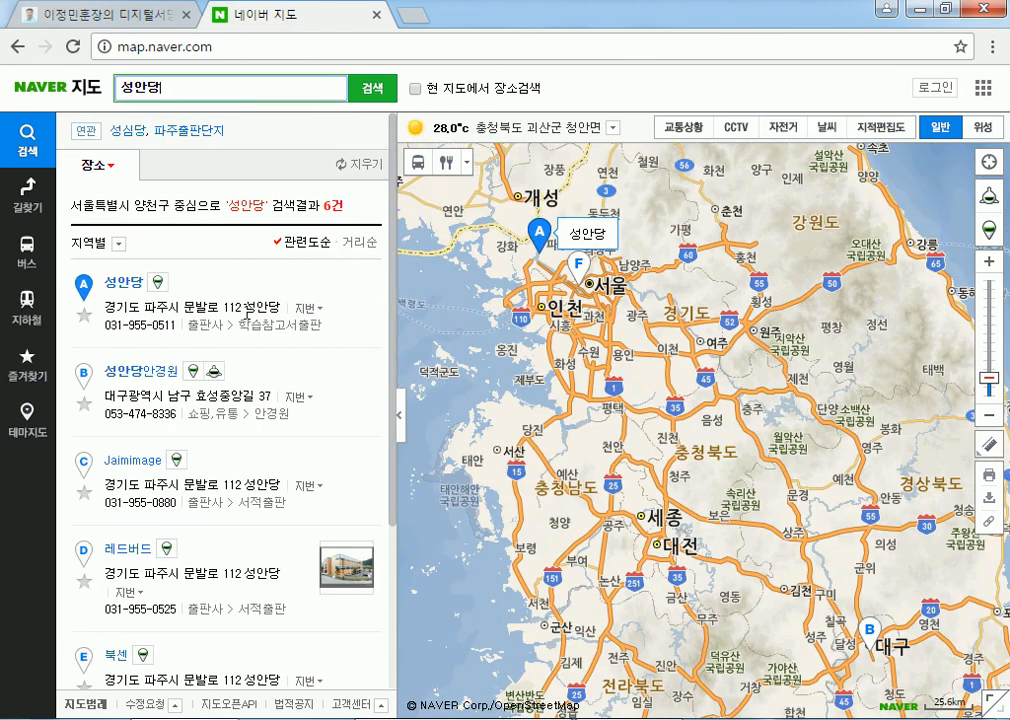
left_click(122, 282)
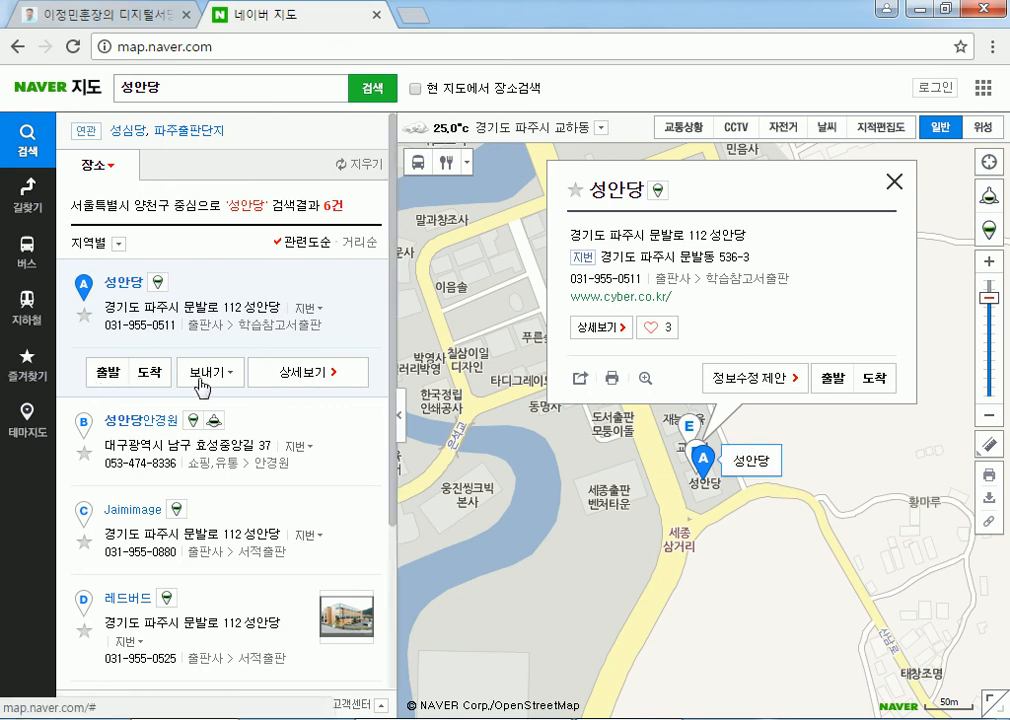
Step: Open the detail page for 성안당, examine its address and directions sections, and close the page
left_click(308, 378)
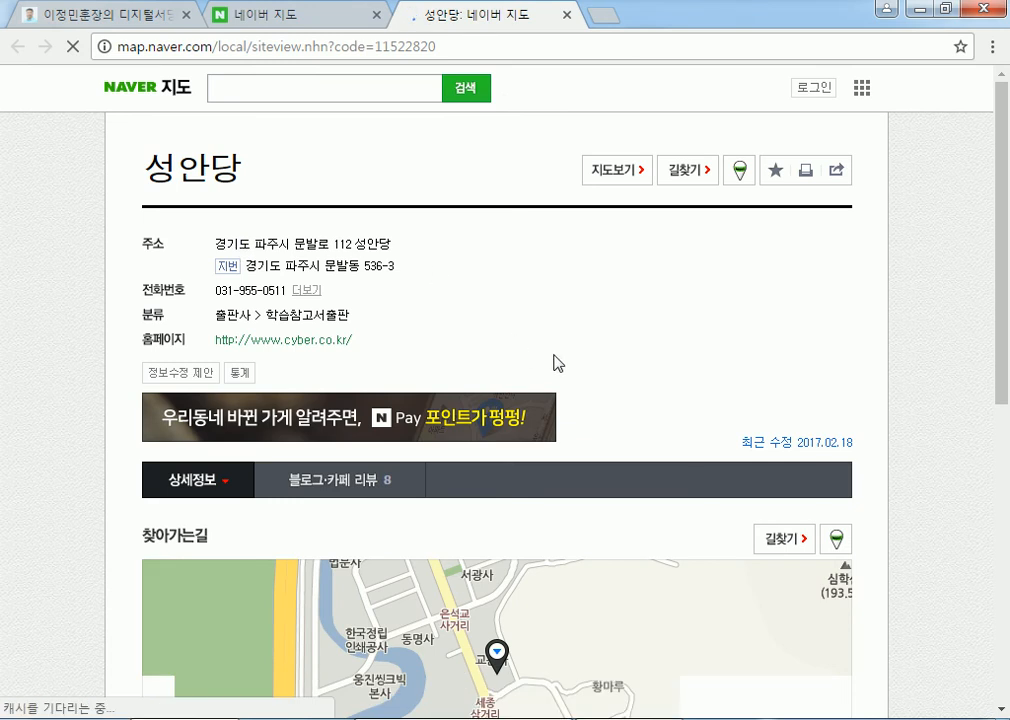
scroll(690, 400, "down", 4)
scroll(851, 470, "up", 4)
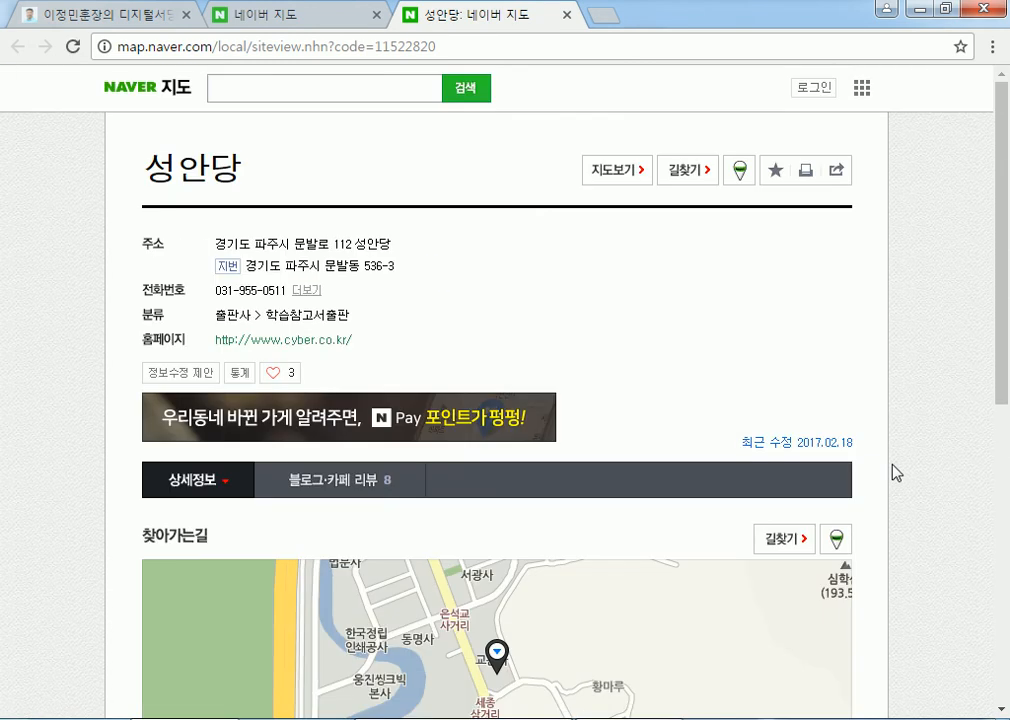
scroll(600, 370, "down", 3)
scroll(683, 395, "up", 3)
left_click(567, 15)
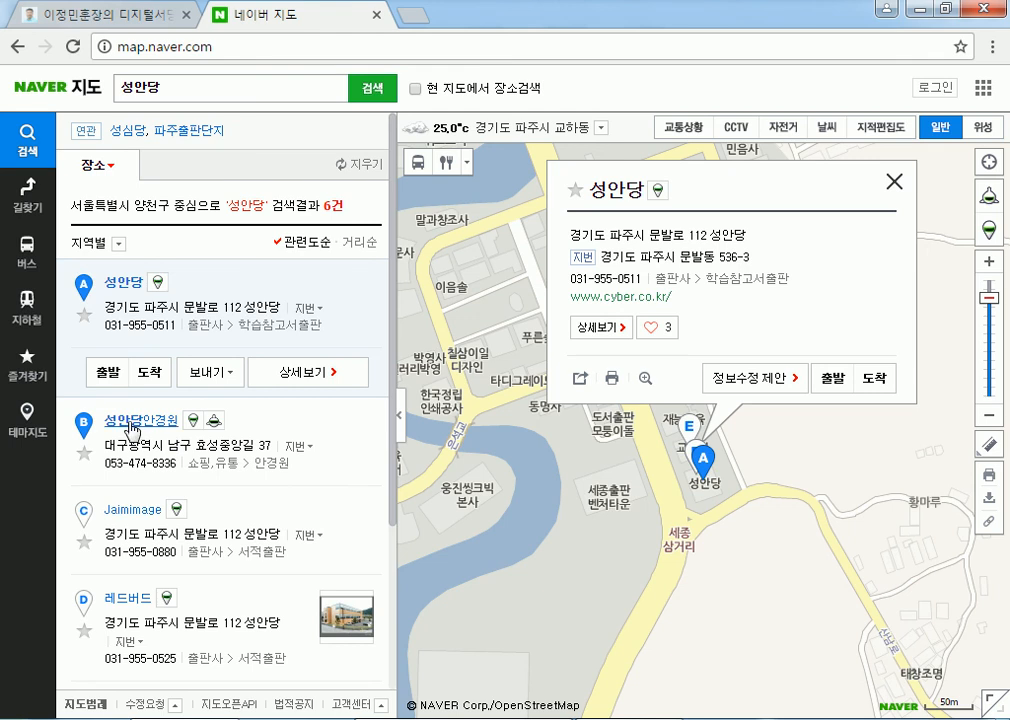
Step: Collapse the search results and dismiss the 성안당 information balloon to leave the surrounding streets uncovered
left_click(399, 424)
scroll(498, 509, "up", 1)
scroll(498, 509, "down", 1)
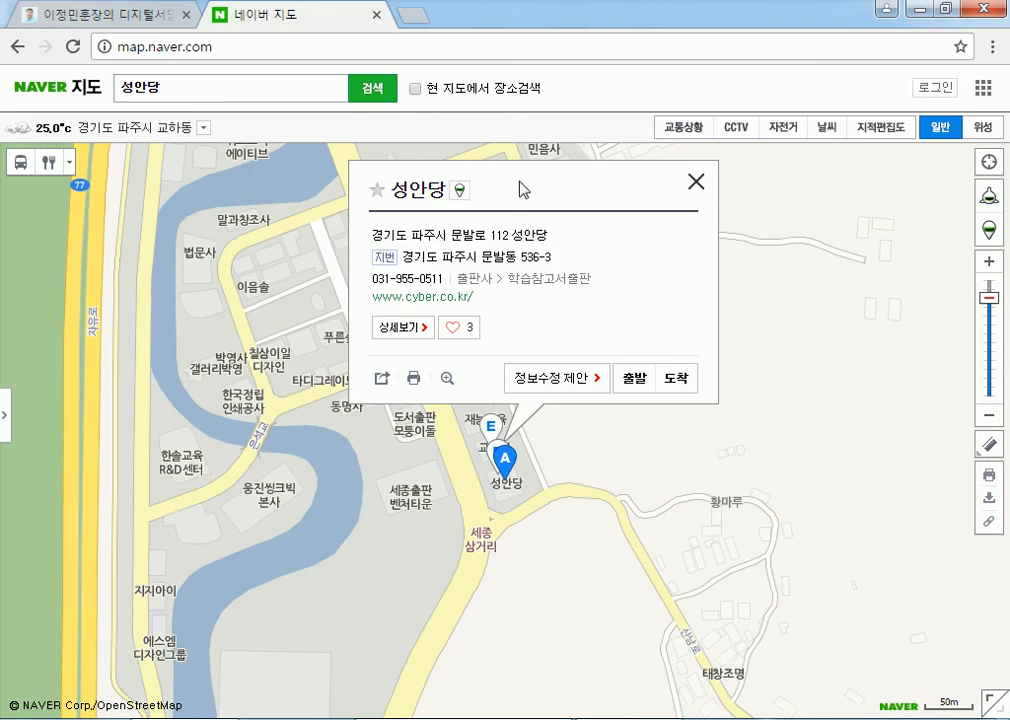
left_click_drag(631, 187, 736, 187)
left_click(611, 184)
left_click(696, 183)
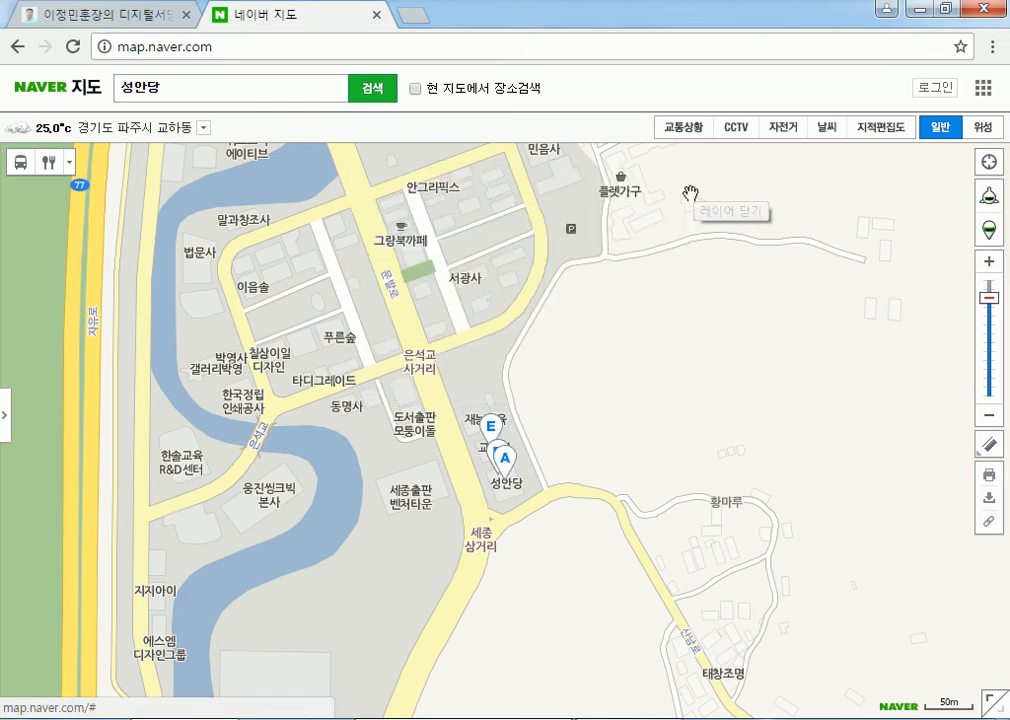
left_click(509, 476)
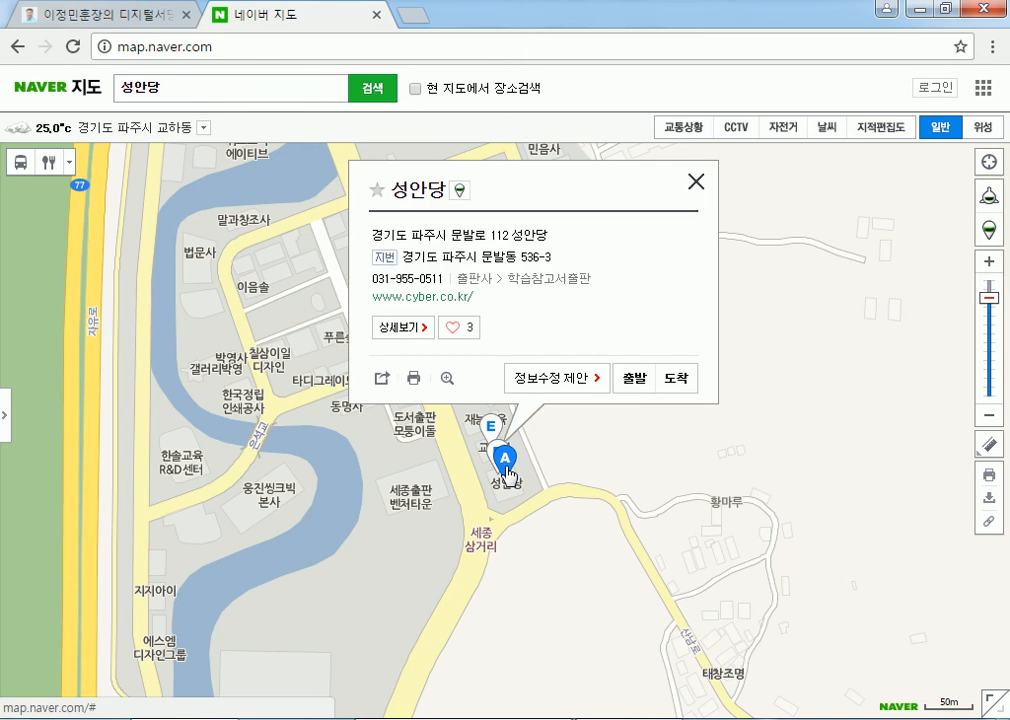
left_click(698, 185)
Step: Examine the roads and river around the 성안당 marker at closer and wider map scales
left_click_drag(655, 362, 866, 343)
left_click_drag(813, 394, 887, 348)
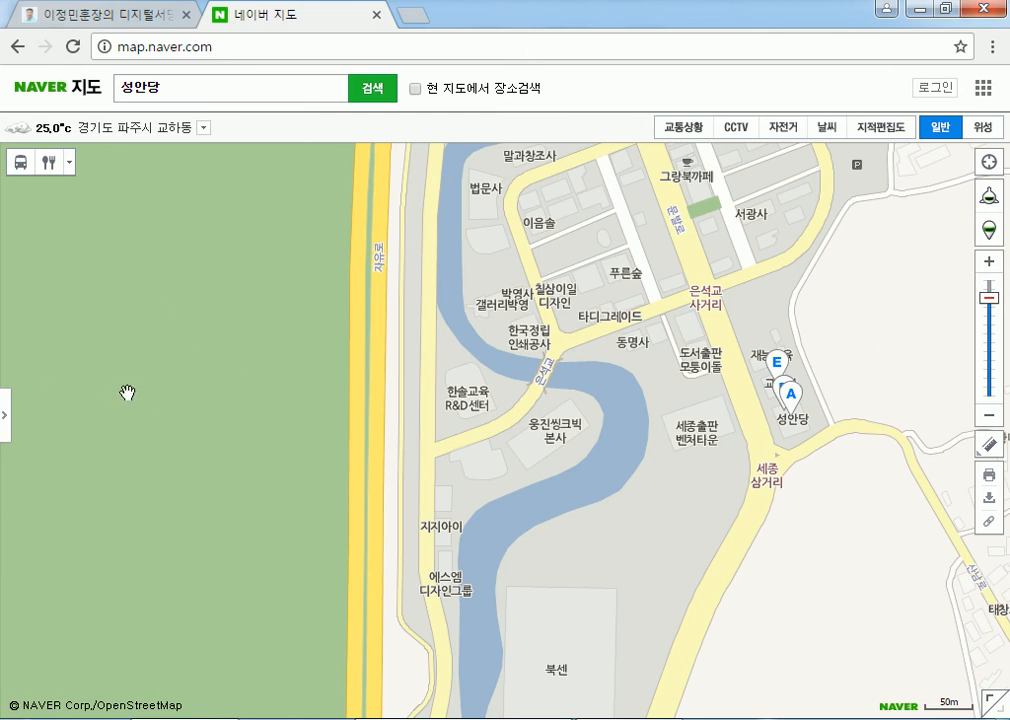
scroll(155, 408, "down", 2)
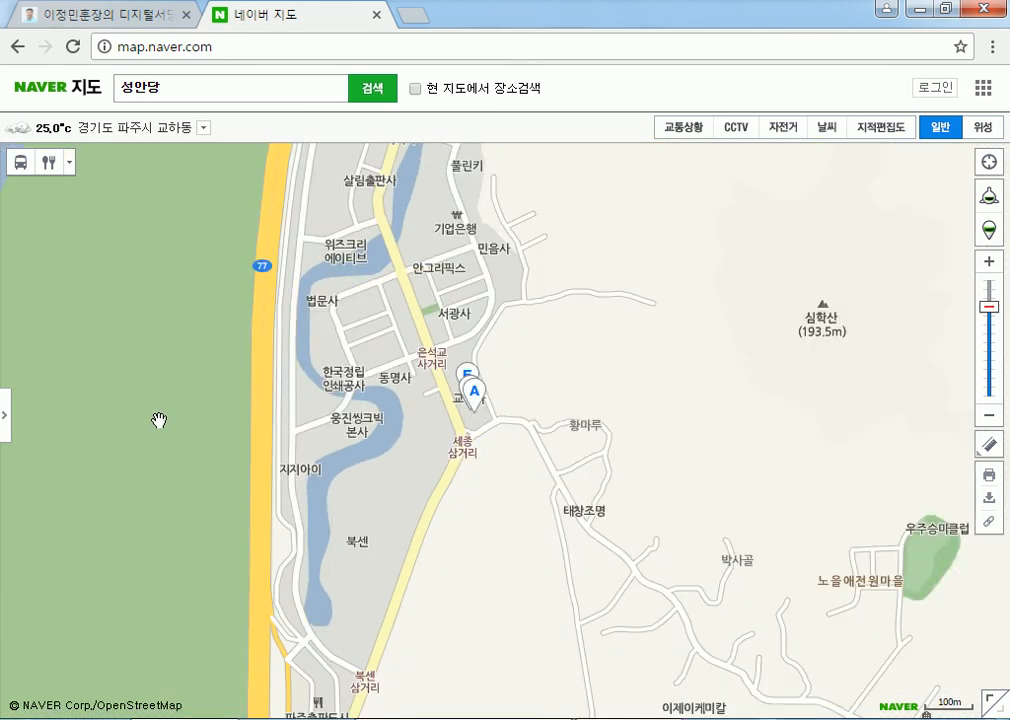
scroll(160, 418, "down", 2)
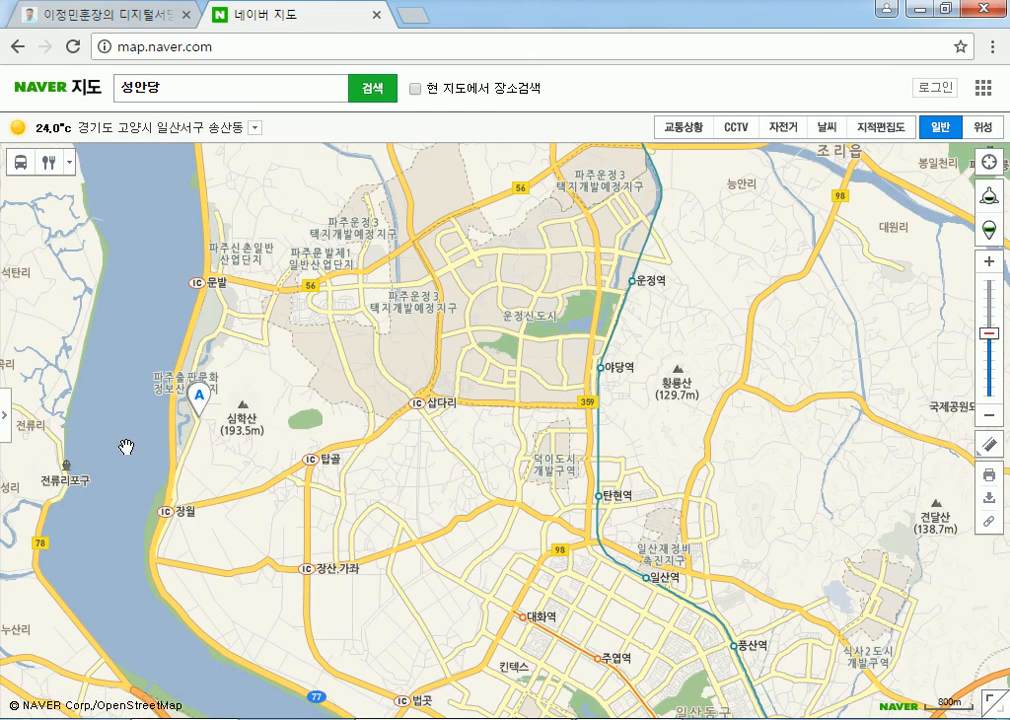
left_click_drag(126, 447, 245, 370)
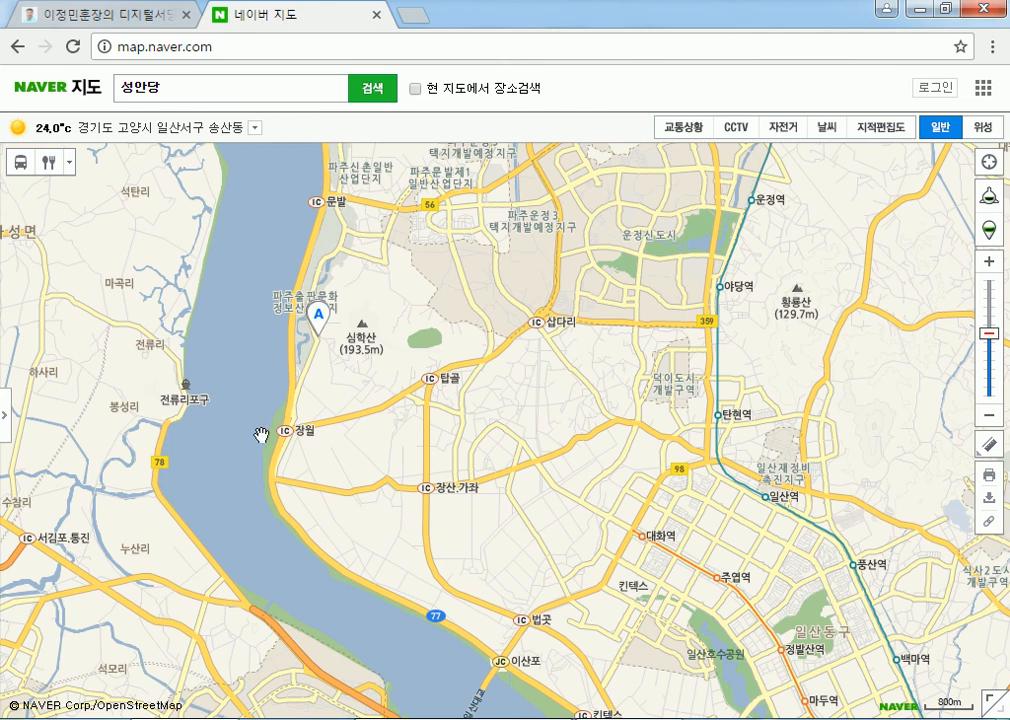
scroll(256, 372, "up", 1)
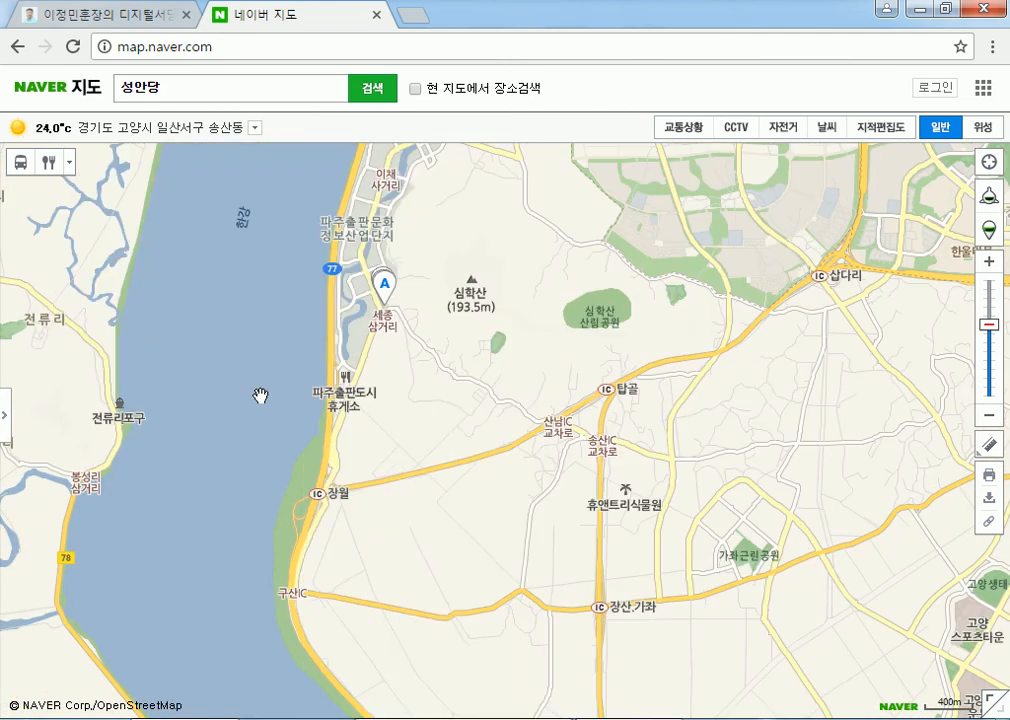
Step: Frame the 성안당 marker with its surrounding streets and the river at the 50 m map scale
scroll(260, 396, "up", 2)
left_click_drag(443, 456, 234, 610)
left_click_drag(252, 358, 192, 521)
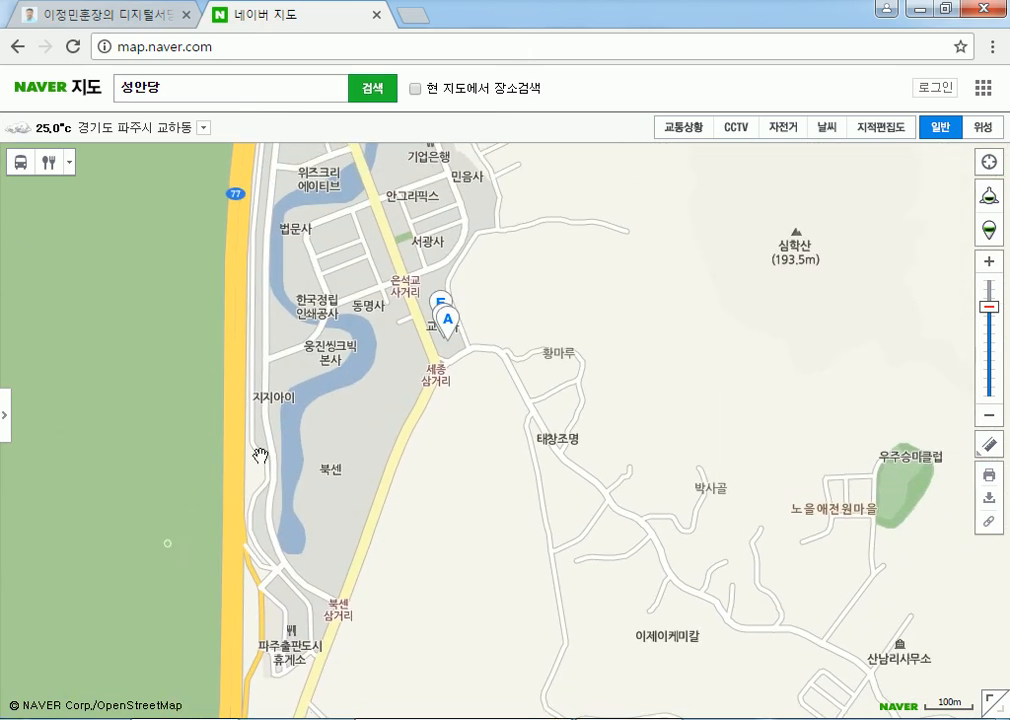
left_click_drag(189, 367, 166, 438)
scroll(384, 408, "up", 1)
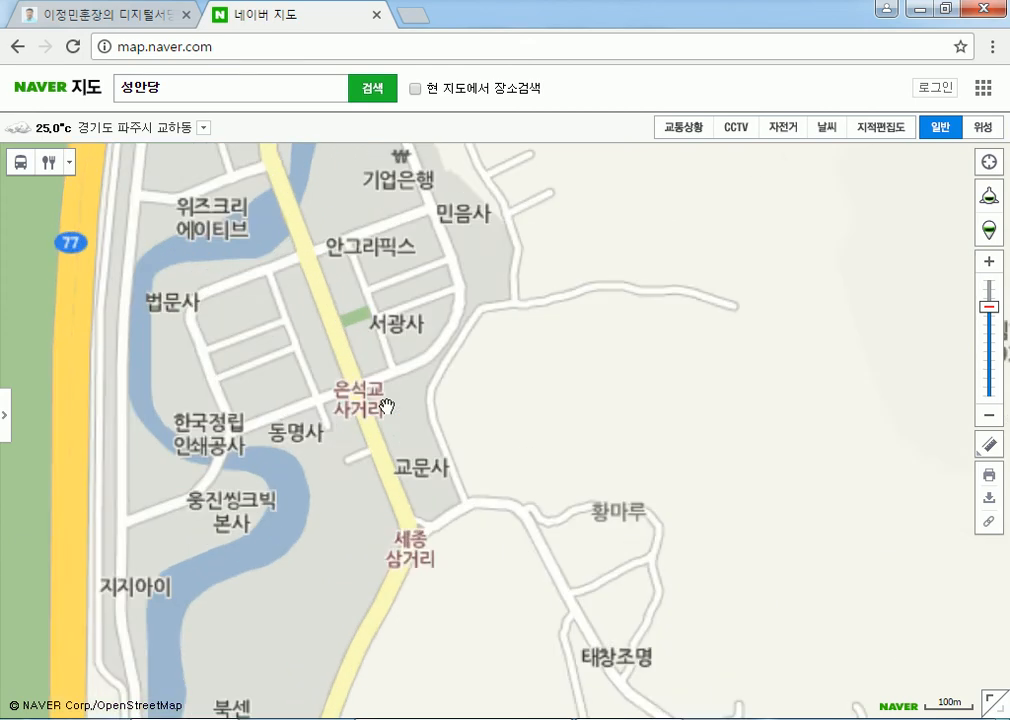
left_click_drag(550, 413, 642, 405)
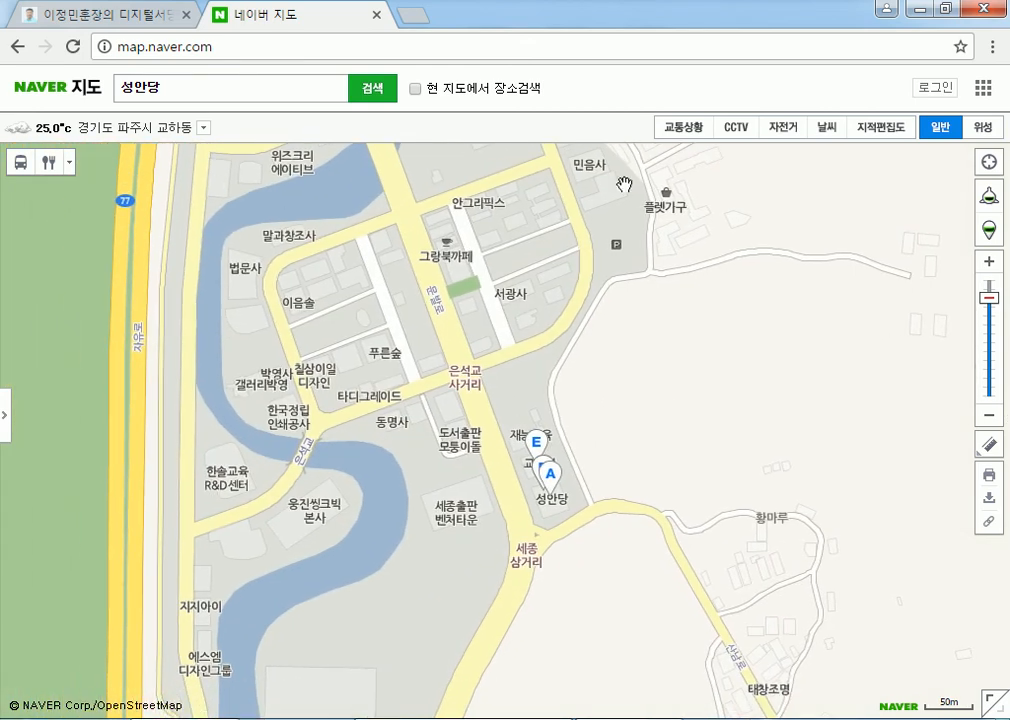
mouse_move(707, 369)
left_mouse_down()
mouse_move(730, 448)
mouse_move(704, 394)
left_mouse_up()
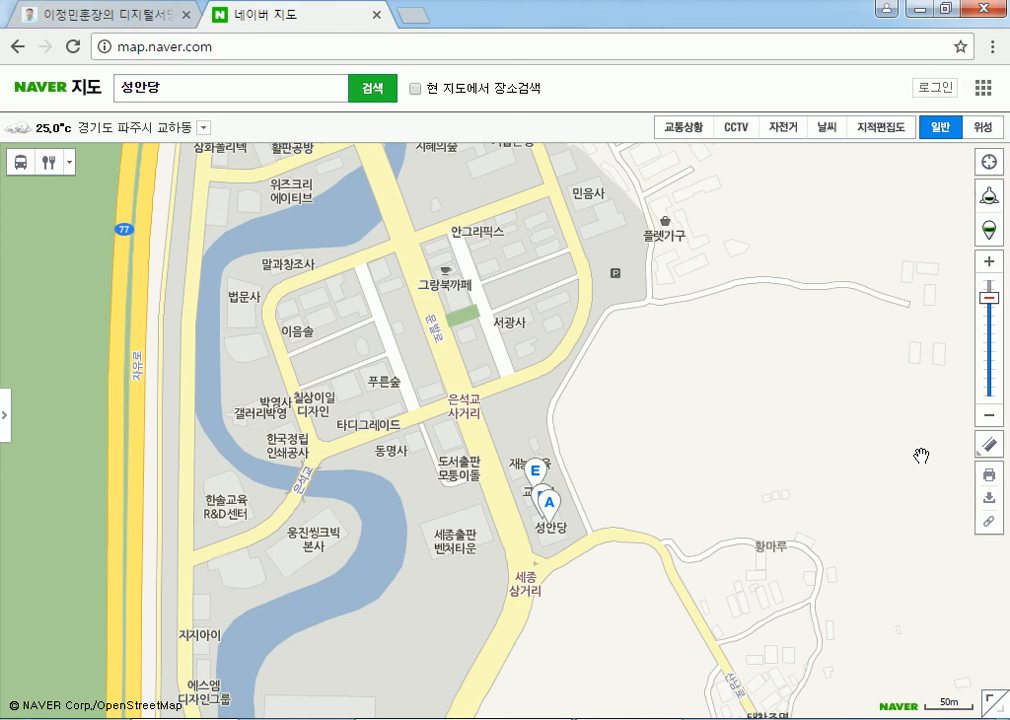
Step: Review the 성안당 marker's information balloon and dismiss it so the streets stay uncovered
left_click(550, 505)
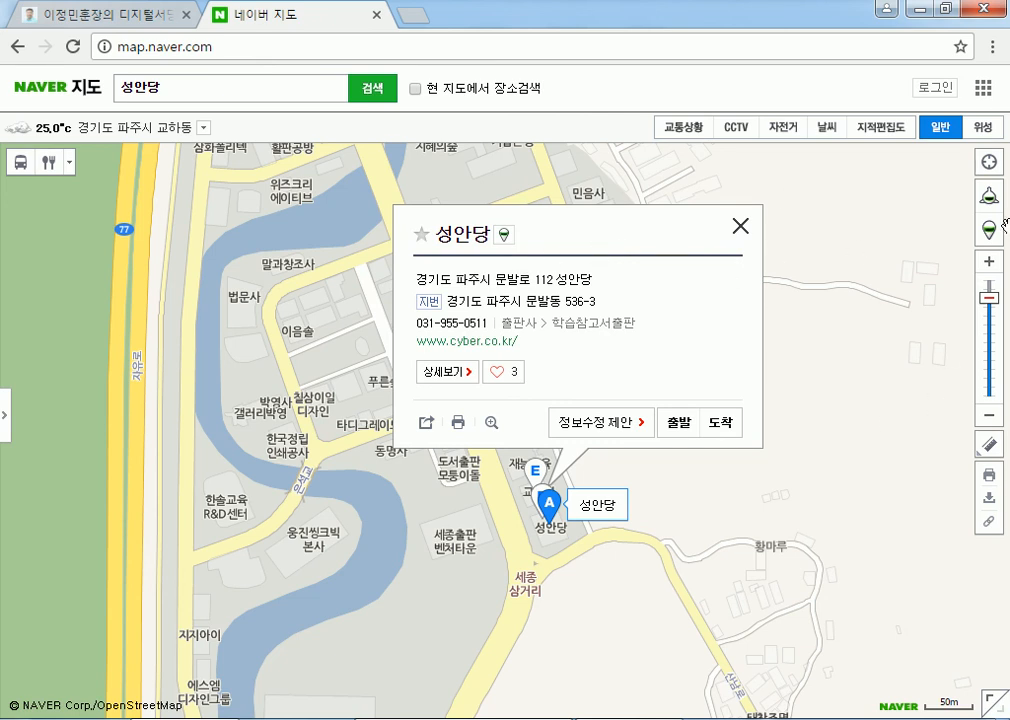
left_click(741, 227)
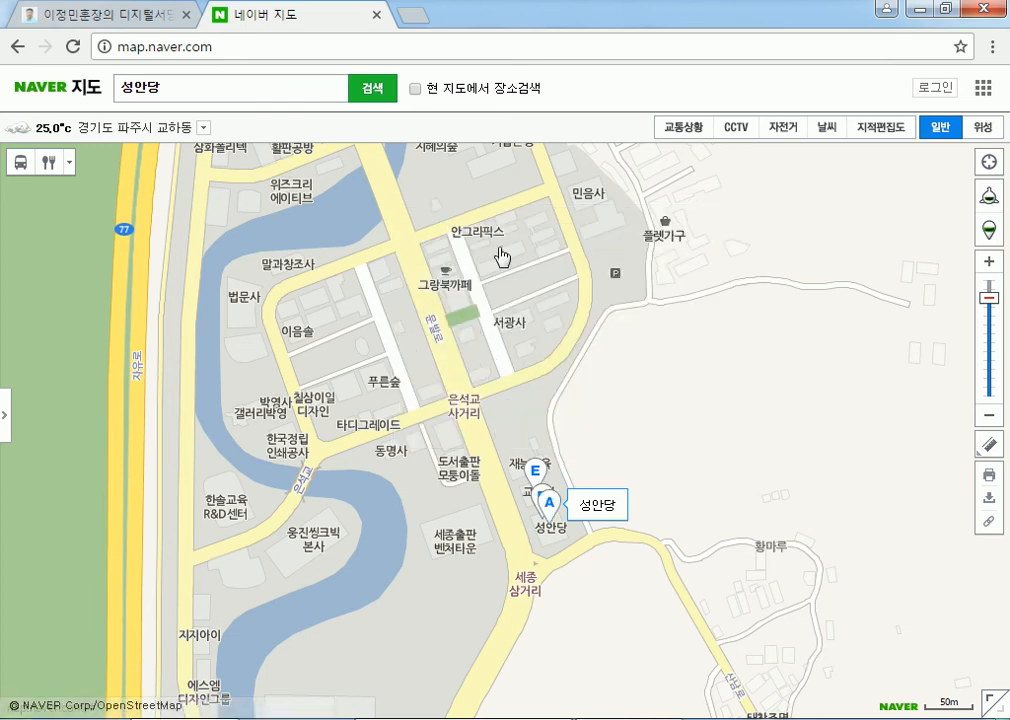
left_click(549, 503)
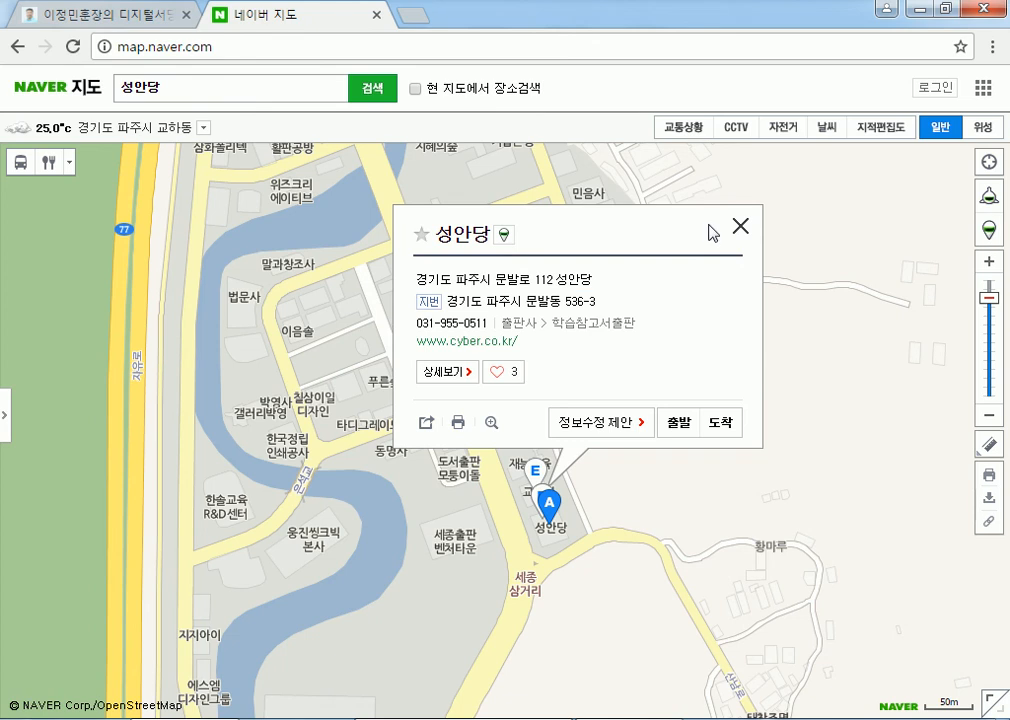
left_click(743, 229)
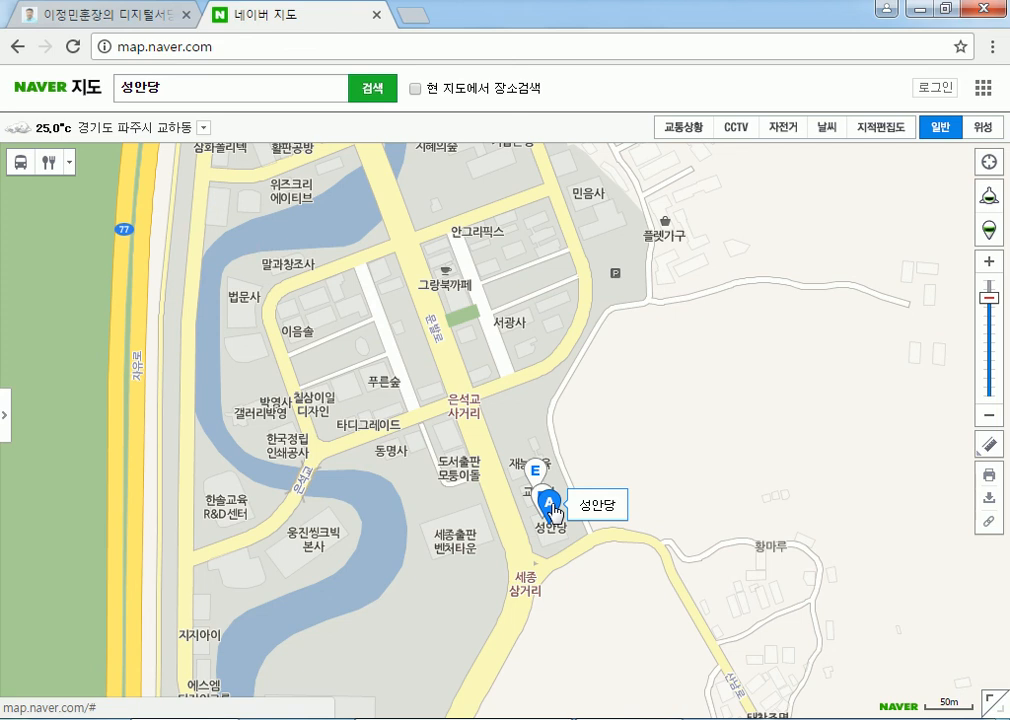
left_click(7, 418)
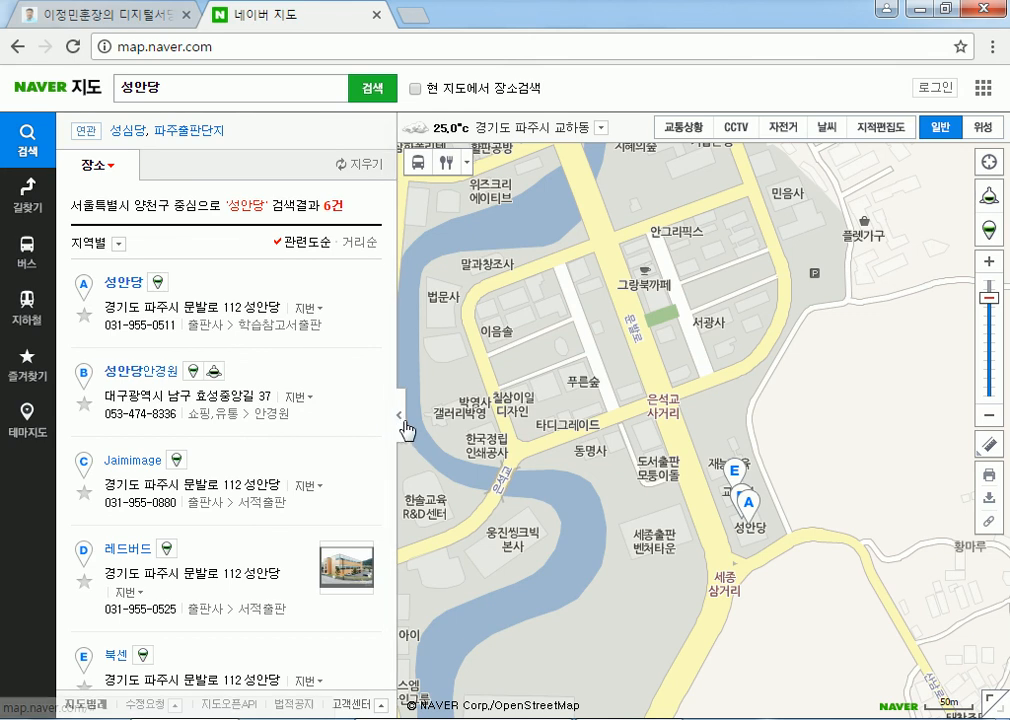
left_click(402, 418)
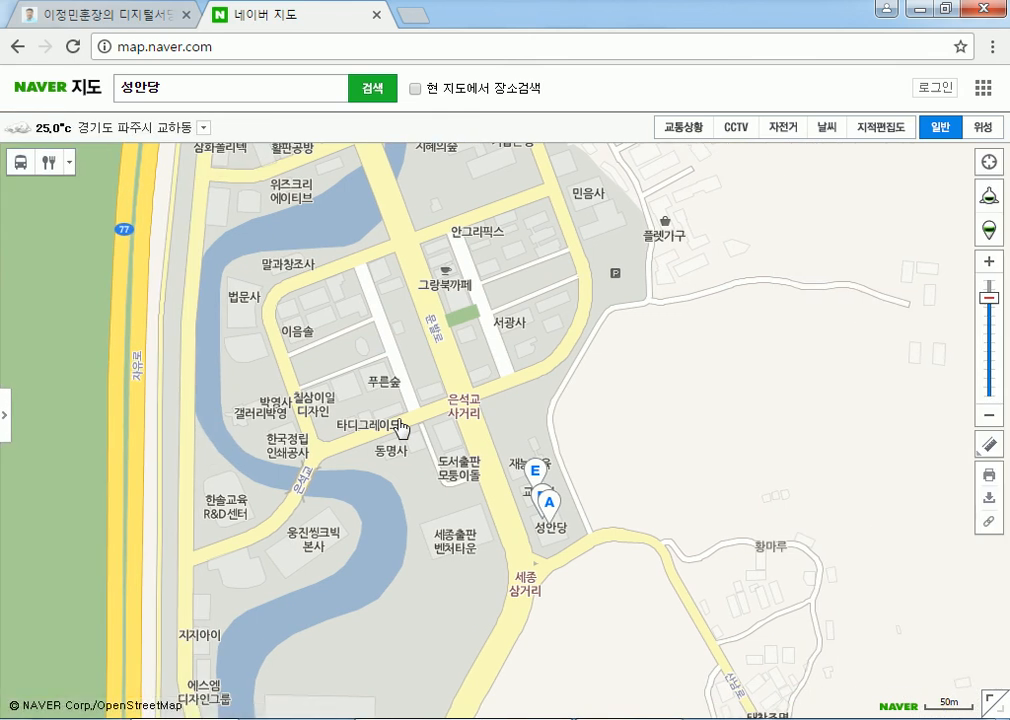
scroll(311, 369, "down", 1)
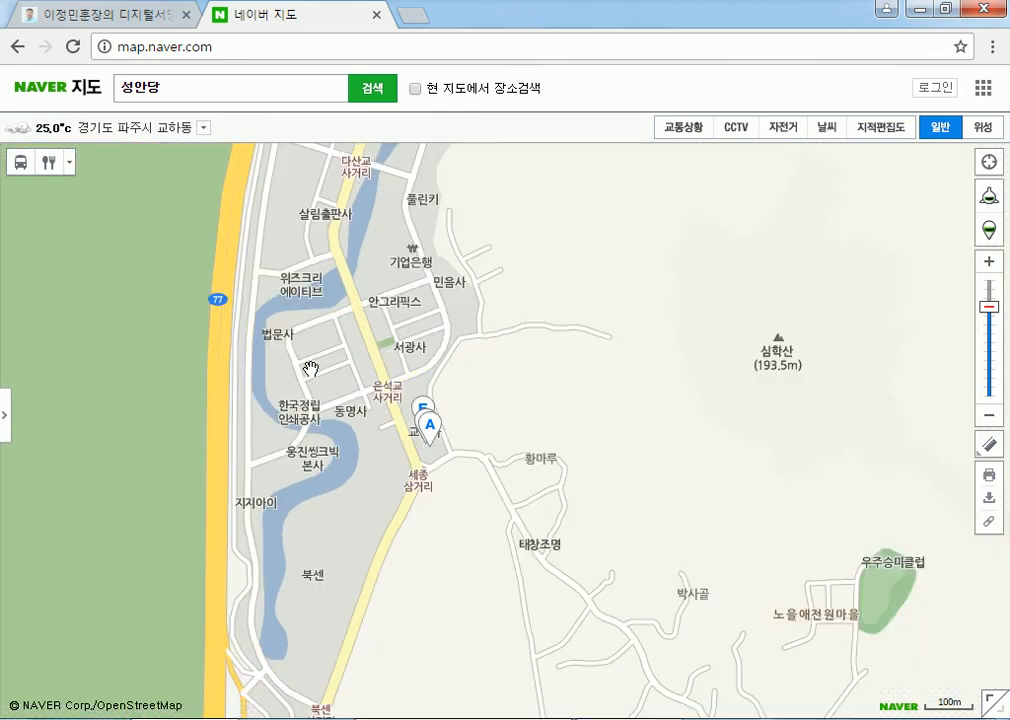
scroll(311, 369, "up", 1)
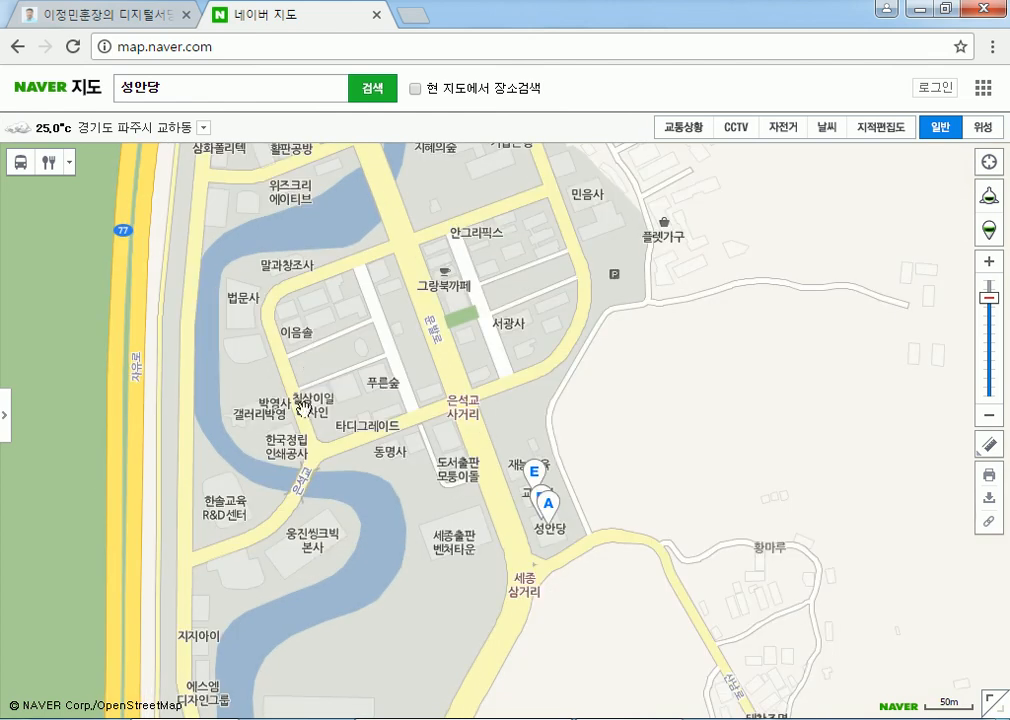
left_click_drag(380, 463, 402, 462)
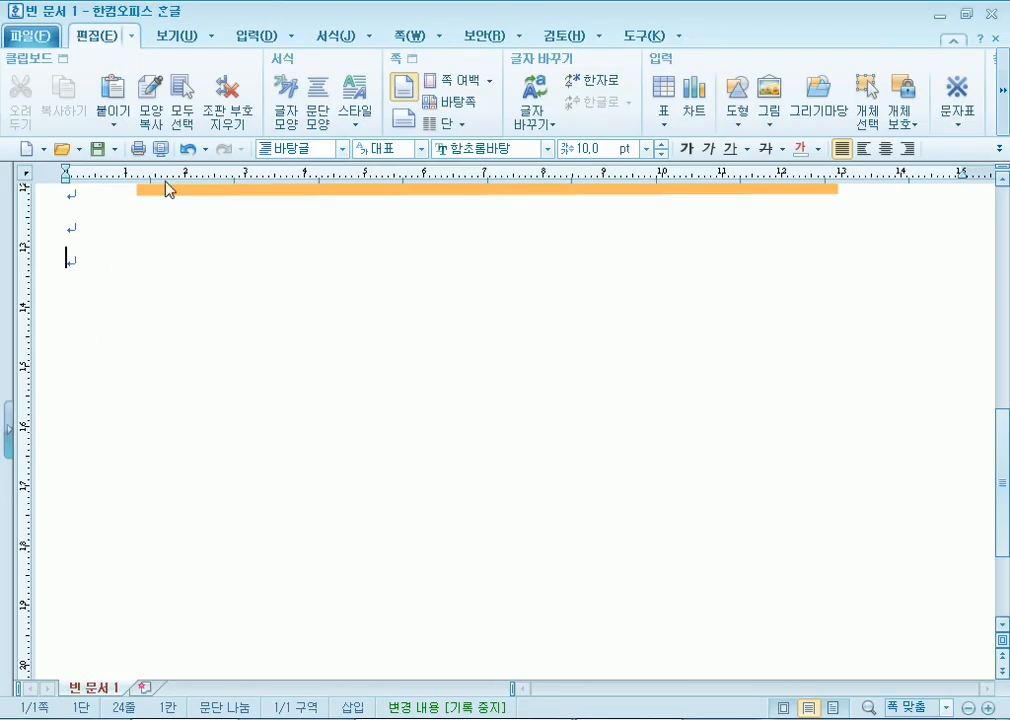
Step: Switch to the Hangul document and paste the captured Naver Map screenshot below the drawn road map
left_click(113, 90)
scroll(380, 459, "down", 4)
scroll(381, 460, "down", 4)
scroll(381, 460, "up", 2)
scroll(381, 460, "down", 2)
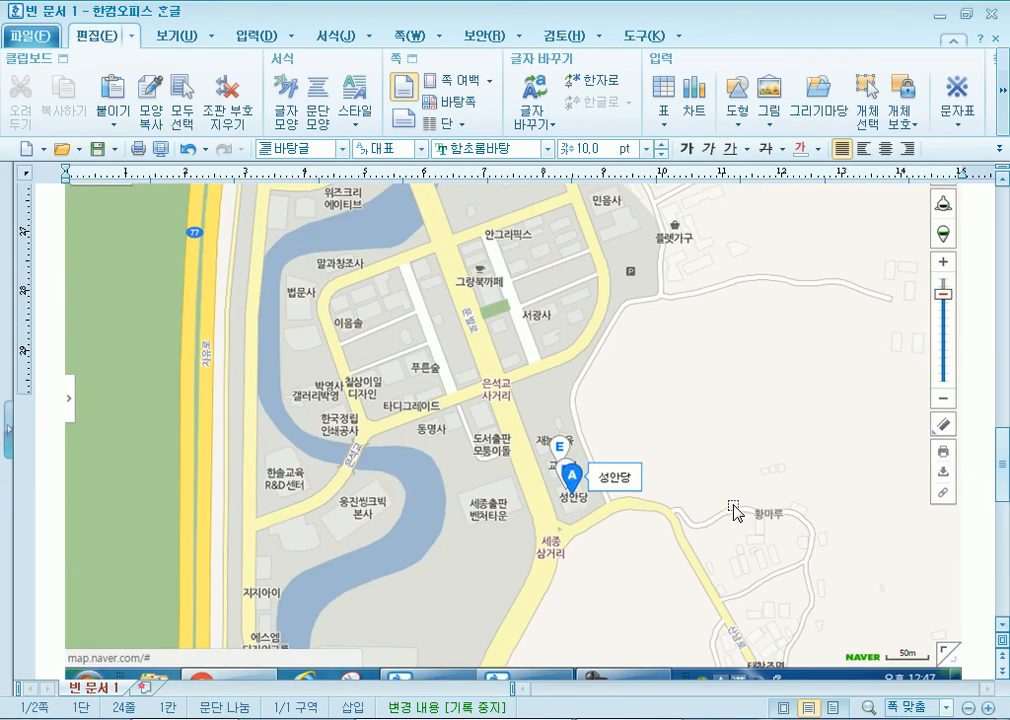
scroll(733, 510, "up", 3)
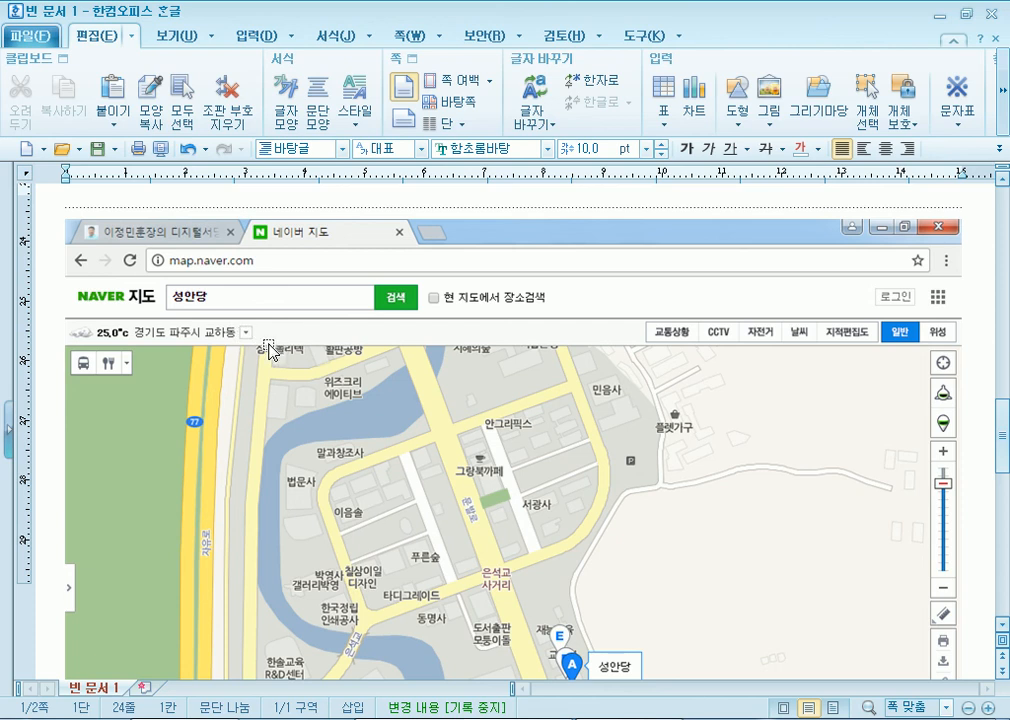
scroll(174, 401, "down", 3)
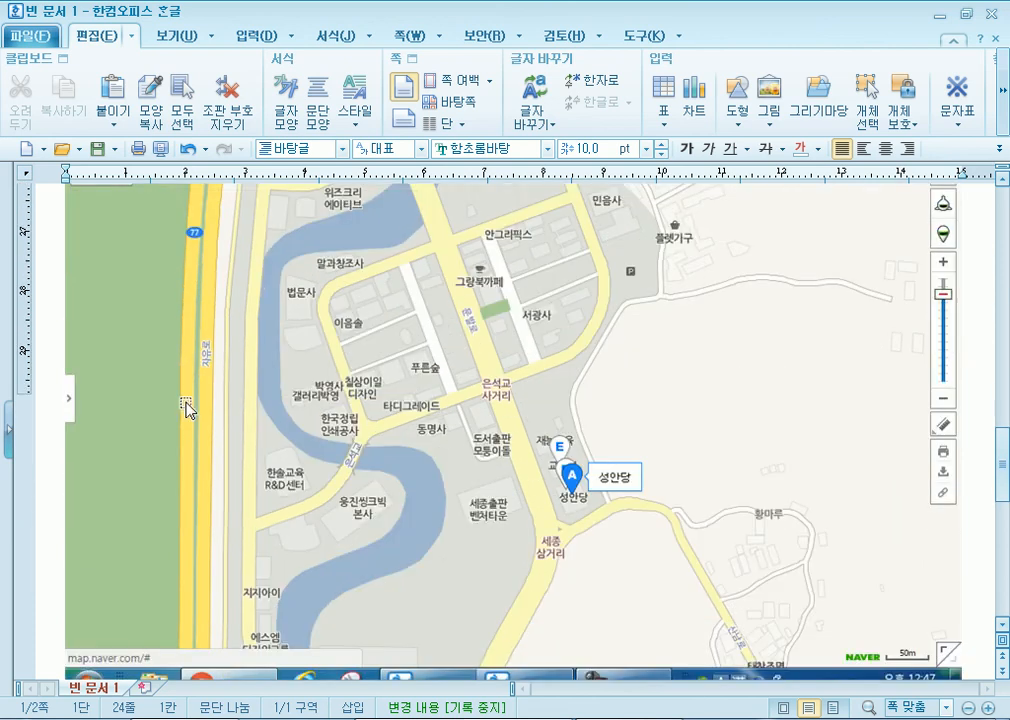
scroll(192, 402, "down", 4)
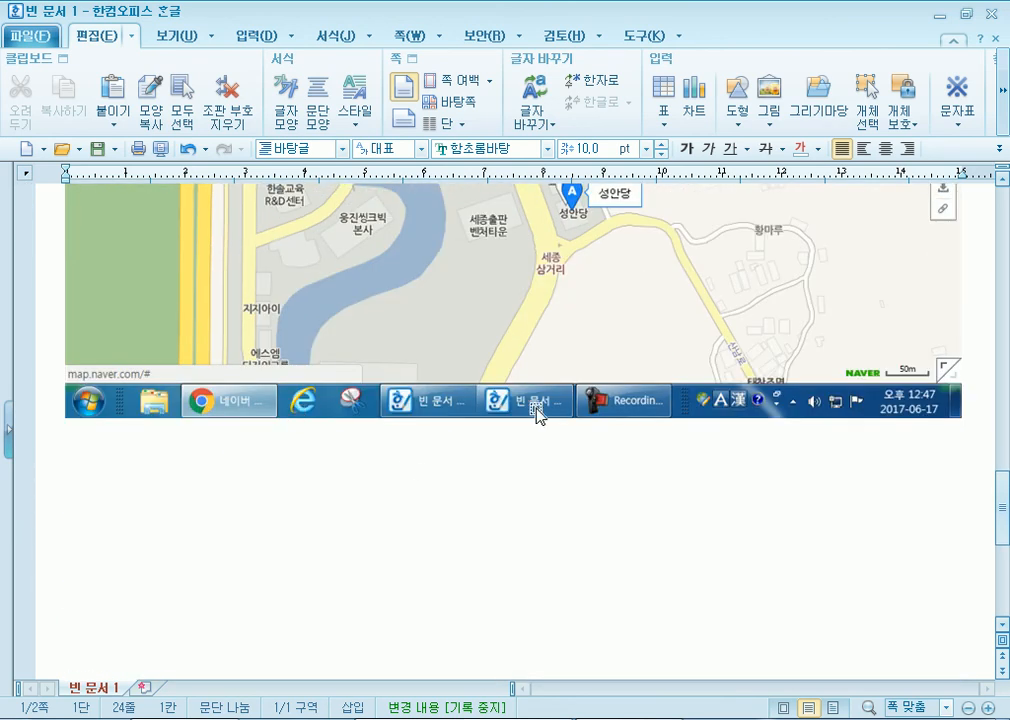
scroll(533, 431, "up", 3)
Step: Crop the Windows taskbar strip off the bottom of the pasted screenshot, leaving it about 99 mm high
left_click(523, 331)
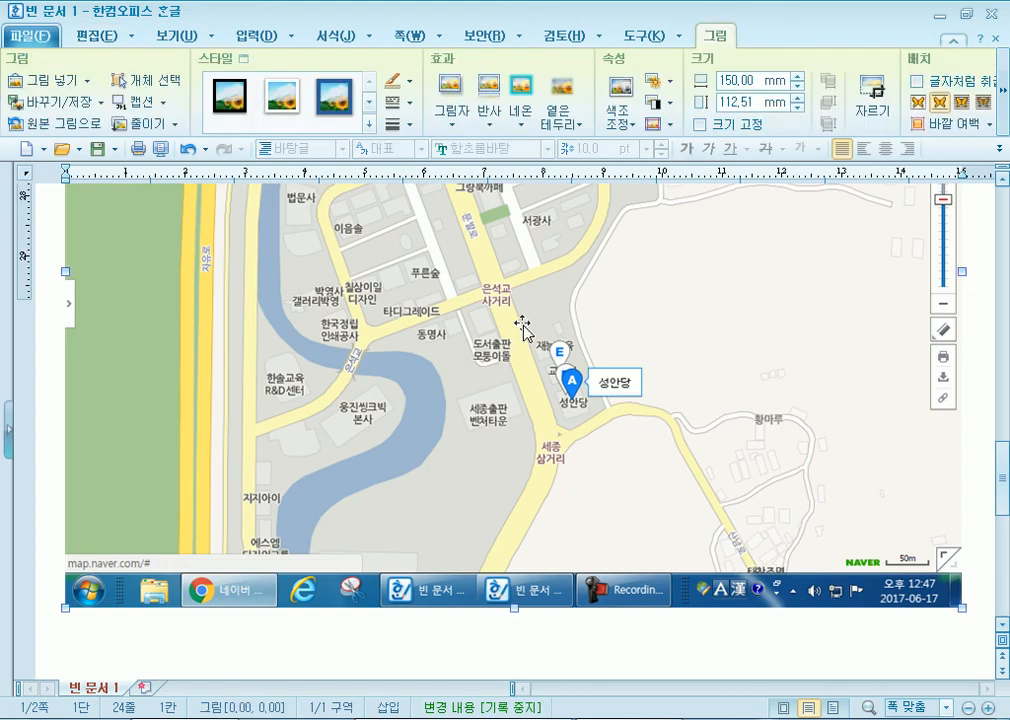
left_click(884, 88)
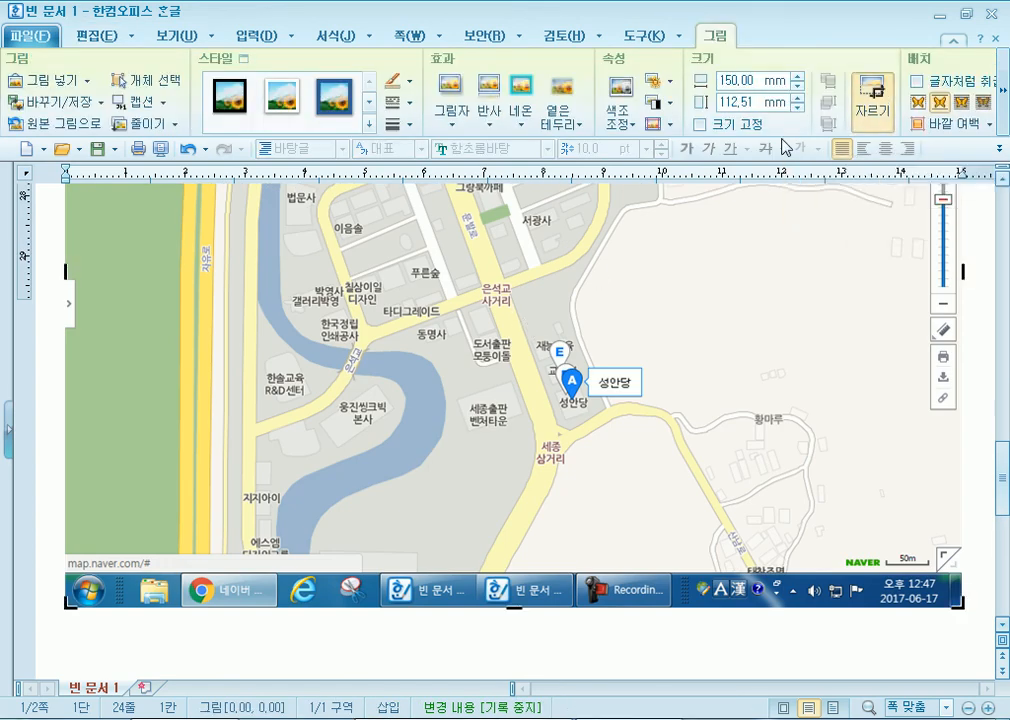
scroll(536, 345, "down", 1)
left_click_drag(514, 505, 519, 432)
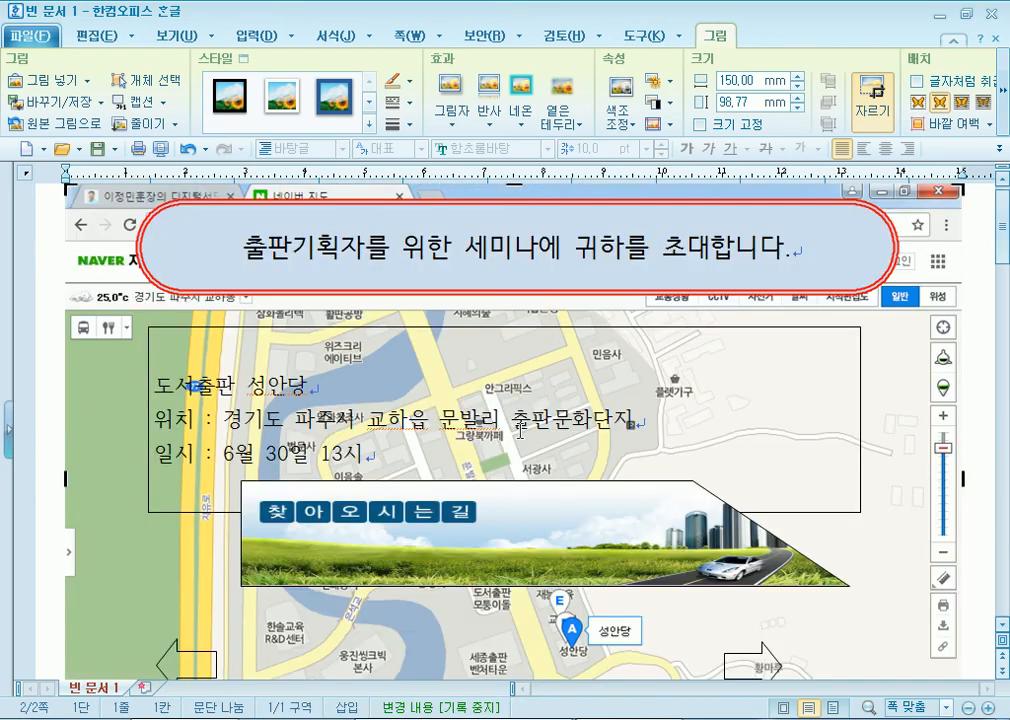
Step: Move the cropped screenshot off the invitation text into the empty area below the drawn road map
scroll(520, 432, "down", 6)
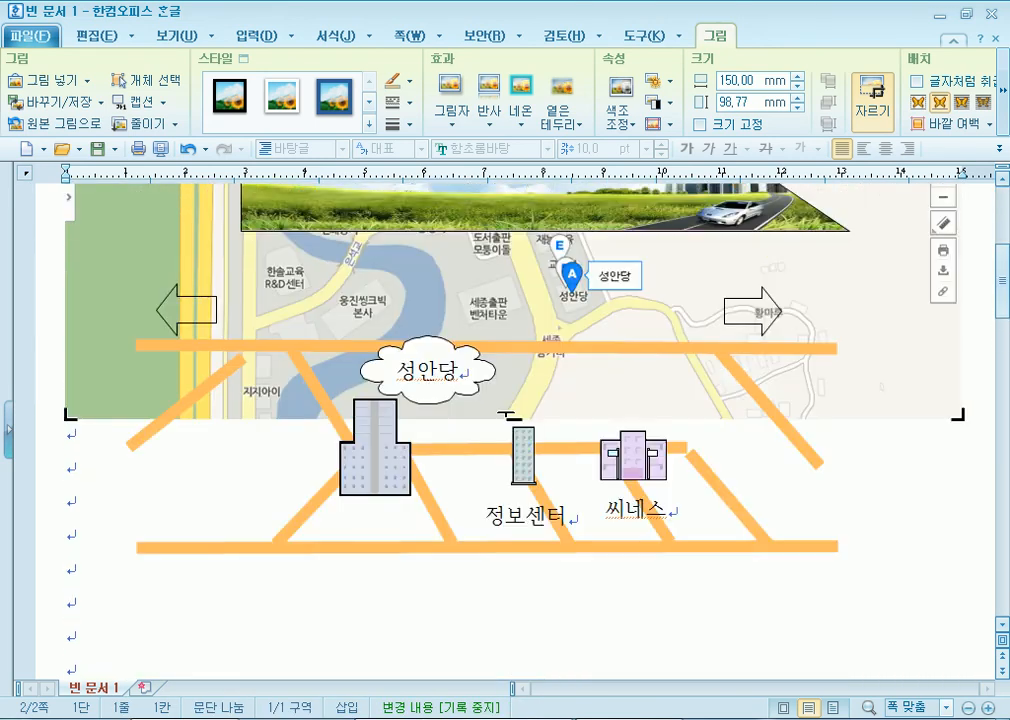
scroll(503, 416, "down", 18)
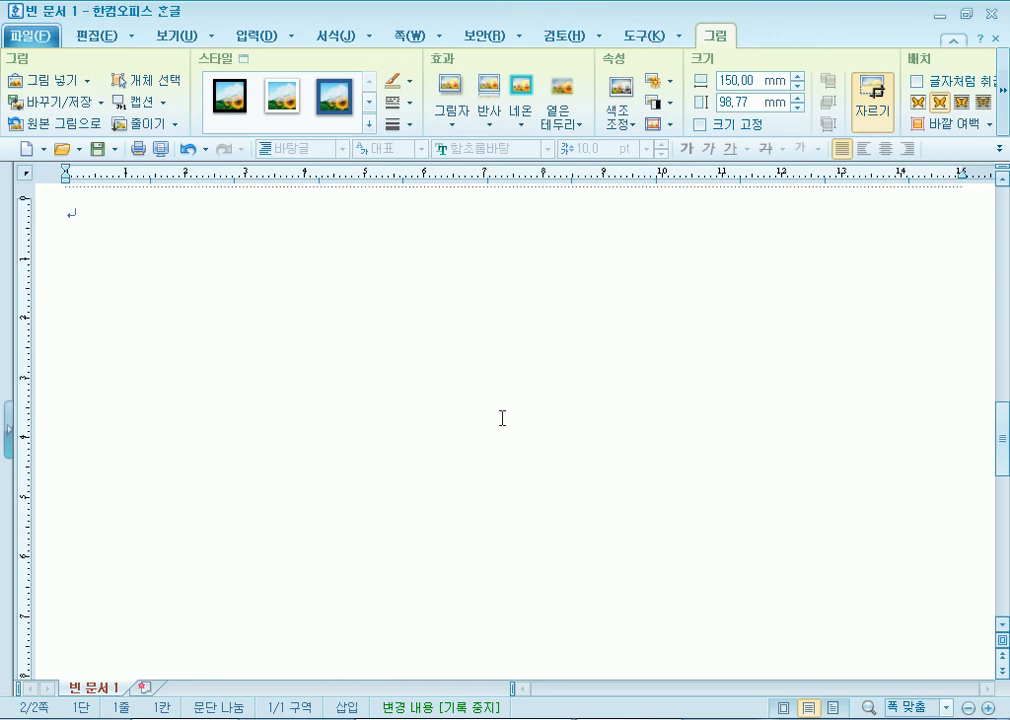
scroll(444, 363, "up", 1)
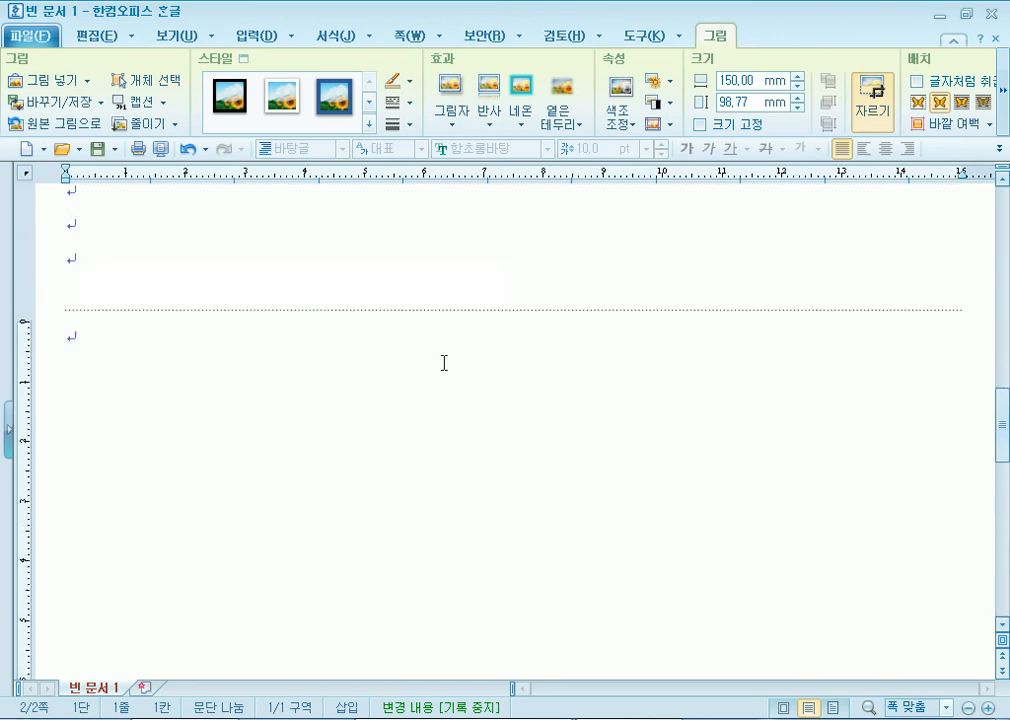
scroll(444, 363, "up", 20)
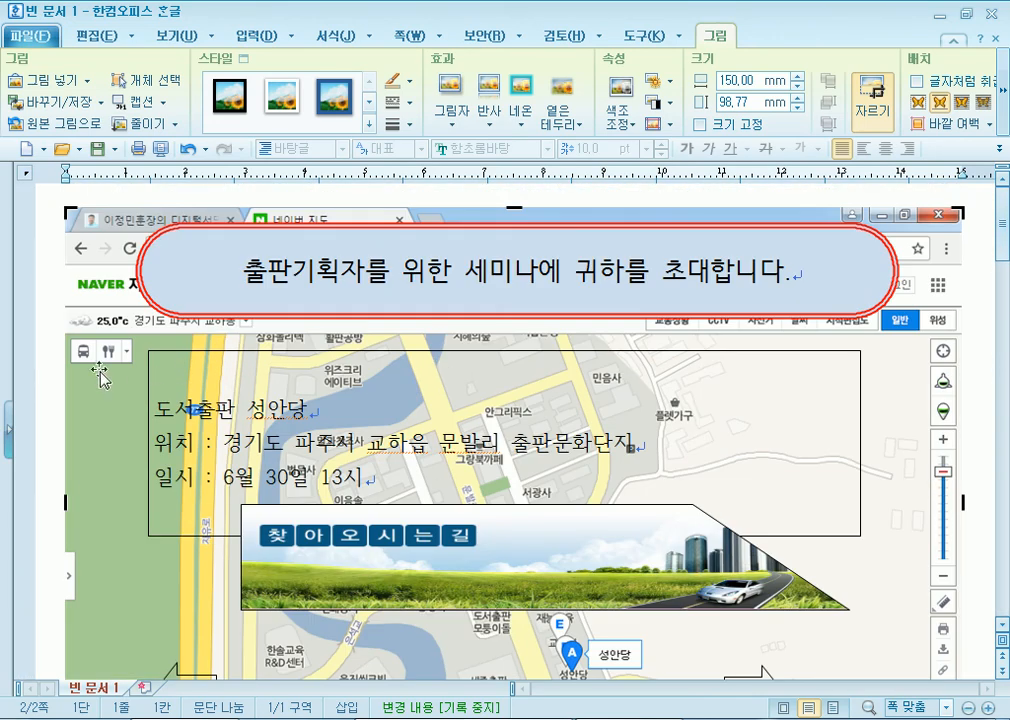
mouse_move(103, 286)
left_mouse_down()
mouse_move(126, 457)
mouse_move(126, 635)
mouse_move(105, 661)
left_mouse_up()
scroll(176, 556, "down", 5)
scroll(149, 522, "down", 4)
left_click_drag(176, 399, 190, 507)
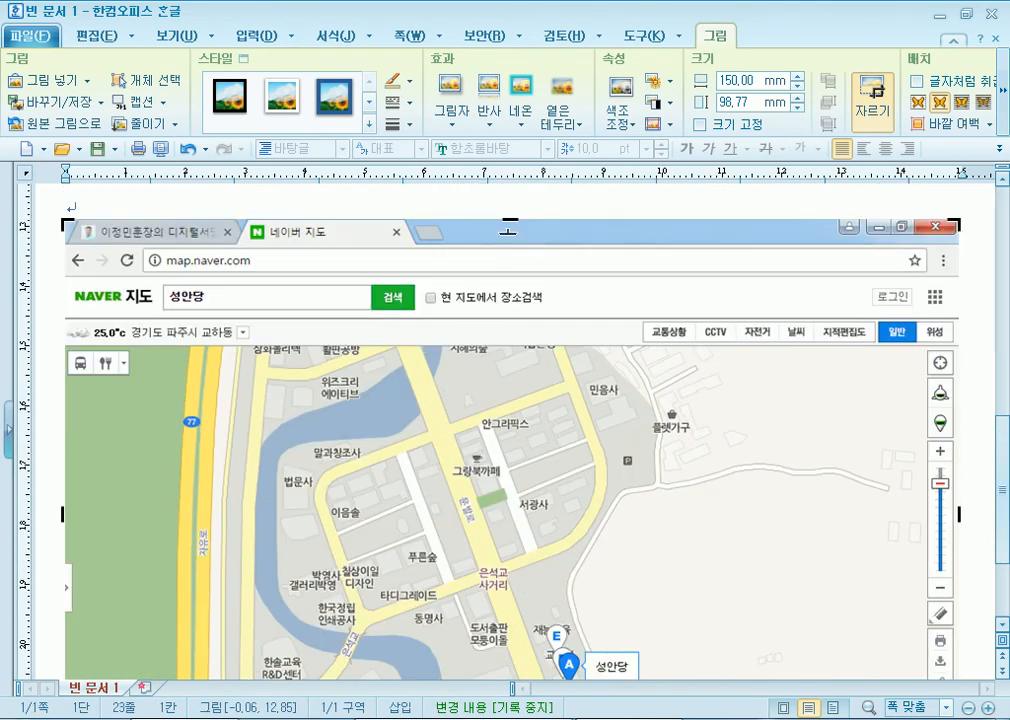
Step: Crop the browser header off the top of the screenshot to a height of about 73 mm and move it up beneath the road map
left_click_drag(510, 220, 502, 374)
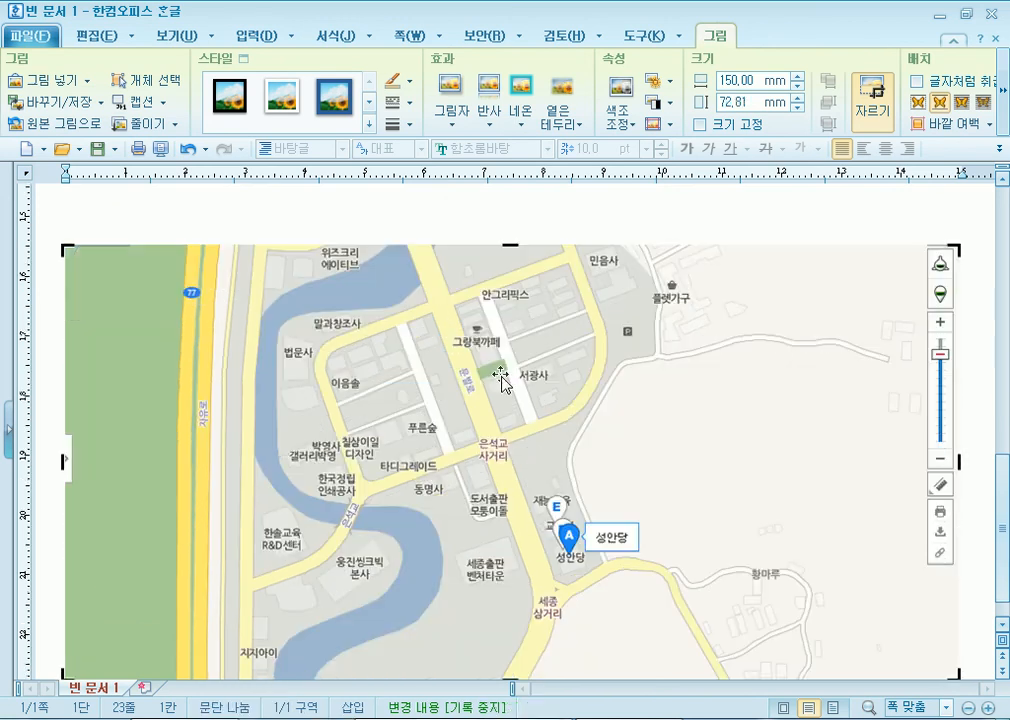
scroll(507, 473, "up", 3)
left_click_drag(475, 468, 475, 422)
scroll(500, 470, "down", 3)
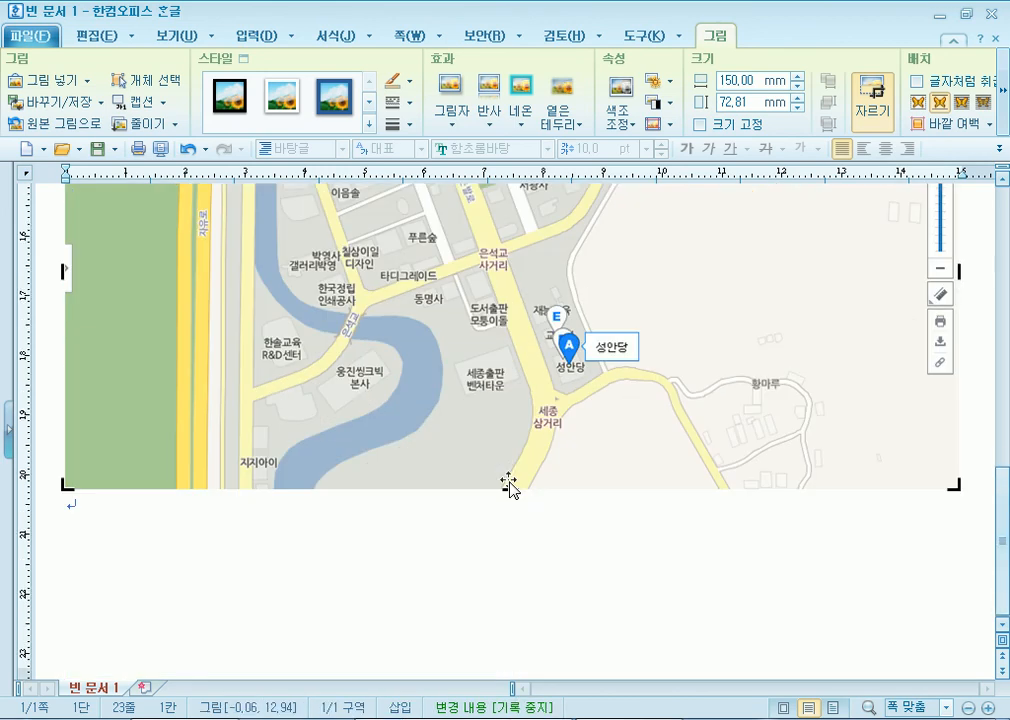
left_click(491, 555)
Step: Crop the green area off the map picture's left side and the map controls off its right side
scroll(490, 560, "up", 4)
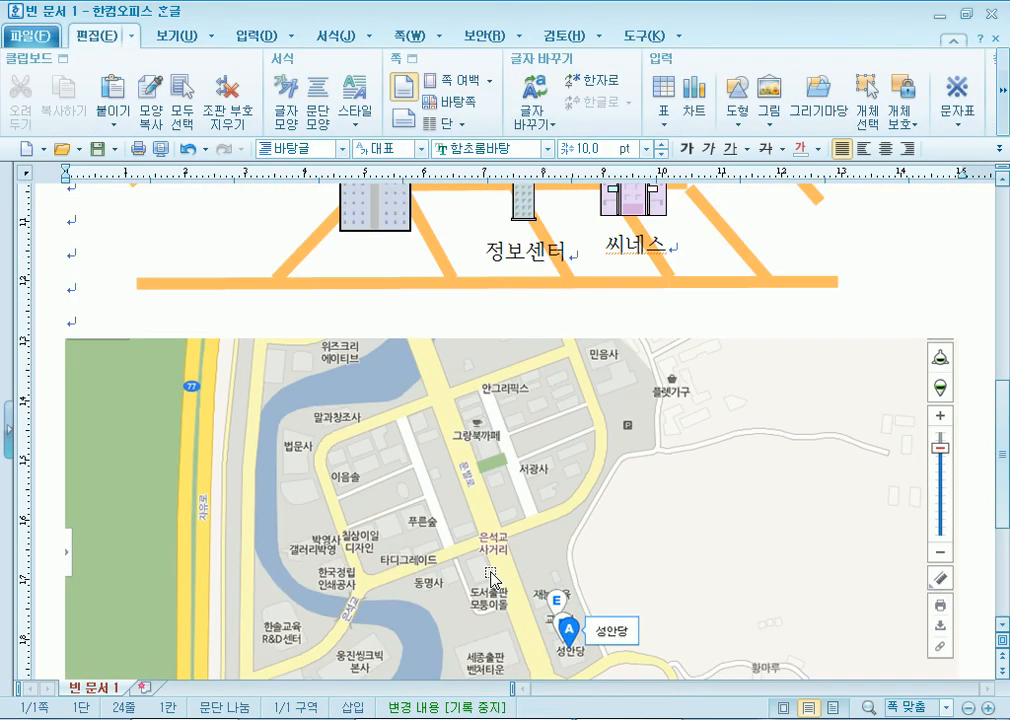
scroll(493, 580, "down", 3)
scroll(553, 437, "up", 1)
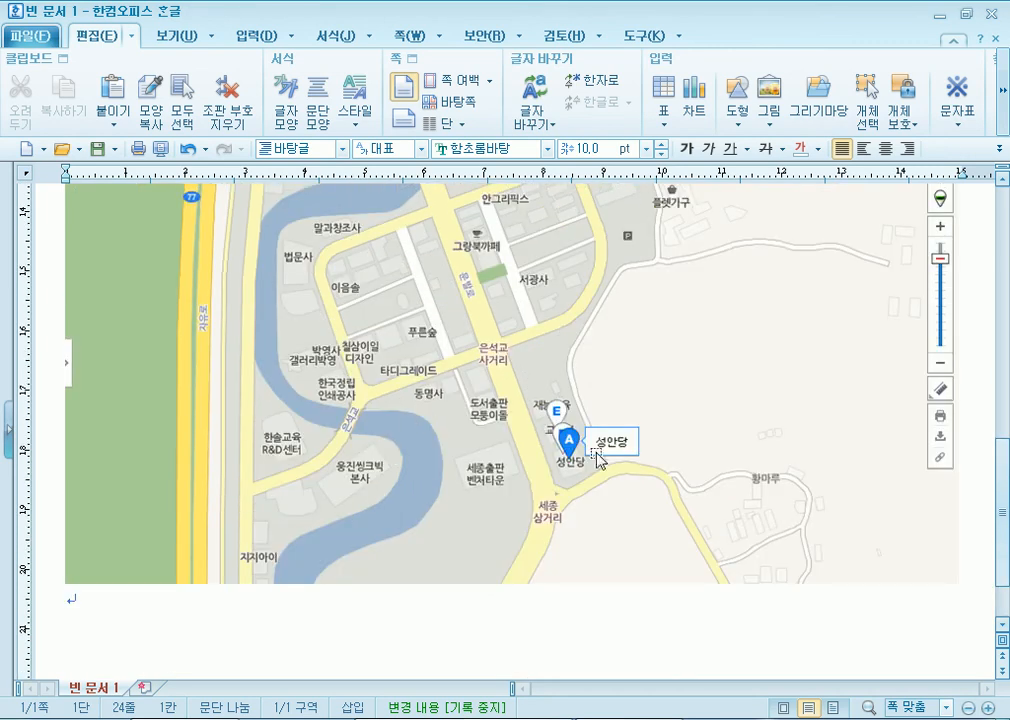
scroll(606, 496, "up", 1)
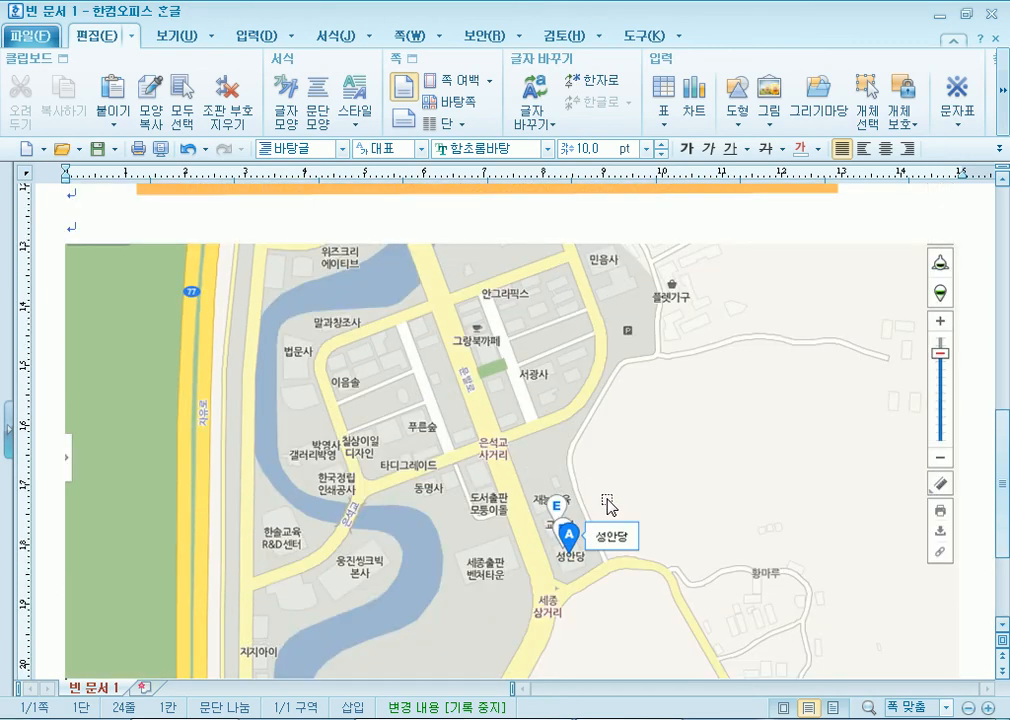
left_click(148, 390)
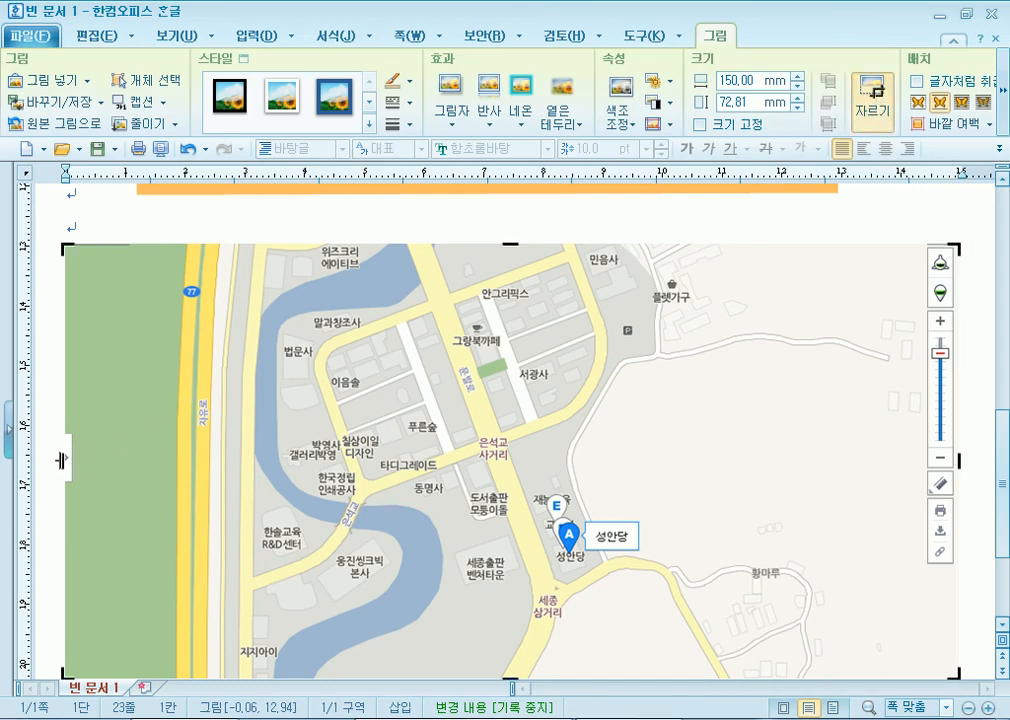
left_click_drag(112, 452, 156, 452)
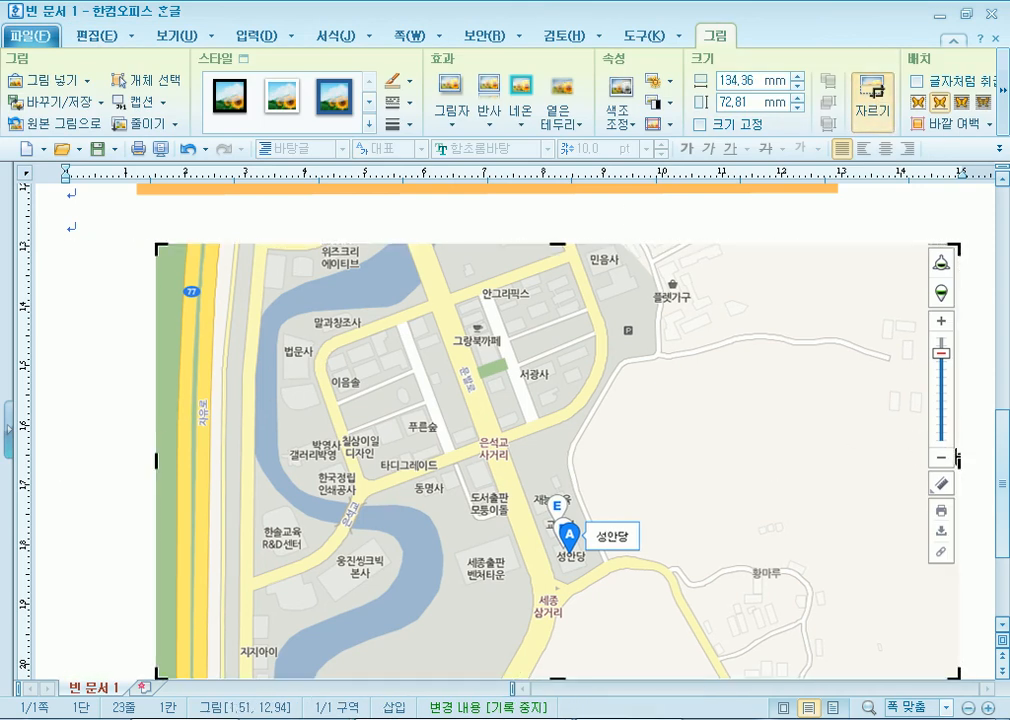
left_click_drag(884, 462, 820, 462)
left_click(830, 467)
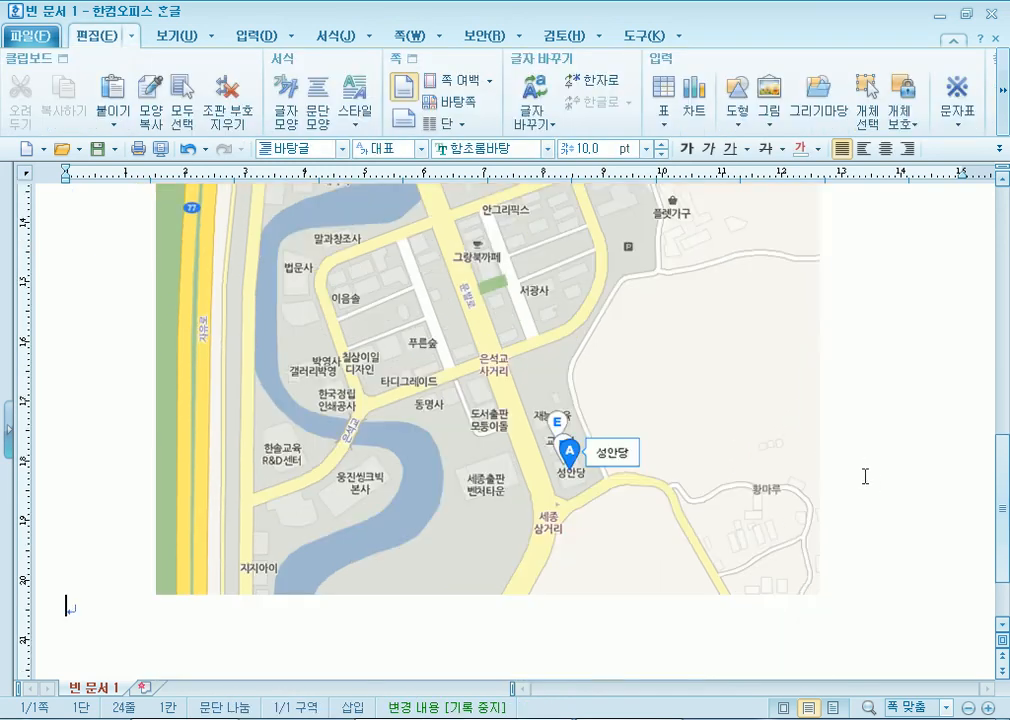
Step: Enlarge the map picture from its corners to about 140 mm wide and 92 mm high
left_click(701, 487)
left_click_drag(907, 663, 909, 663)
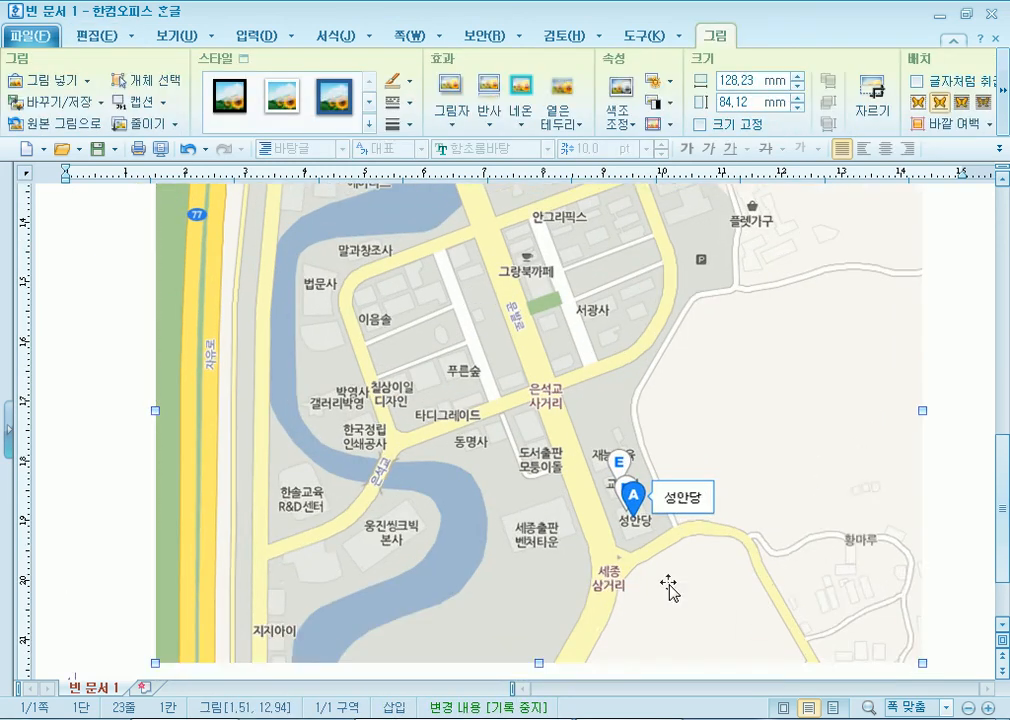
scroll(376, 485, "up", 3)
left_click_drag(131, 335, 86, 309)
scroll(352, 420, "down", 3)
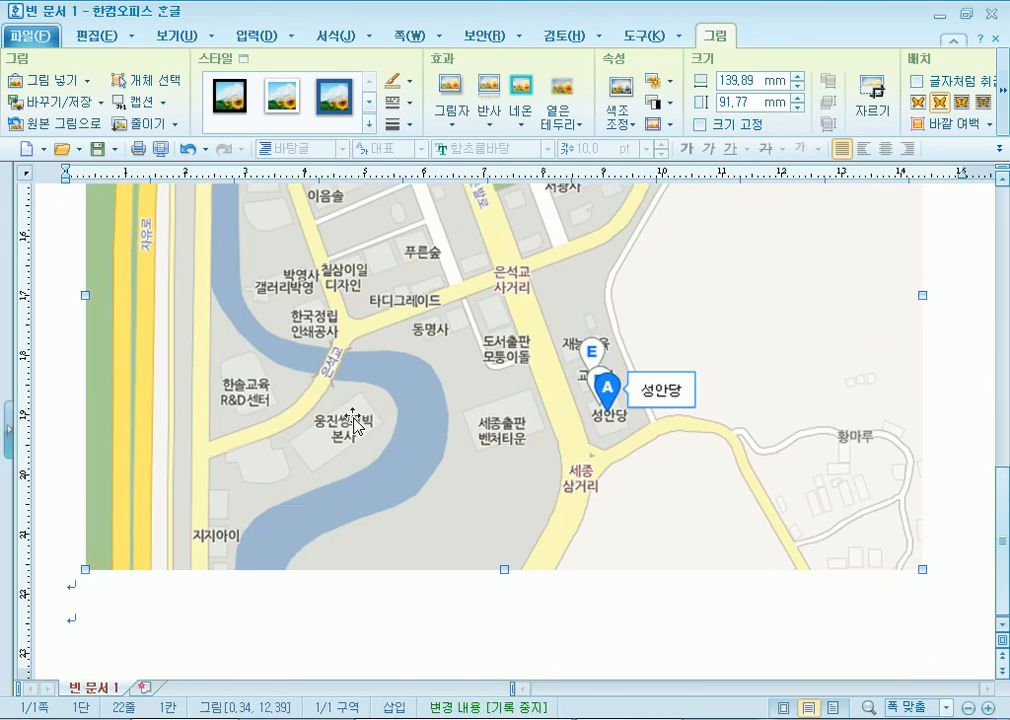
Step: Compare the drawn road map with the inserted Naver map picture, selecting the upper road line and the picture in turn
scroll(388, 452, "up", 3)
scroll(388, 452, "up", 3)
left_click(336, 478)
left_click(286, 460)
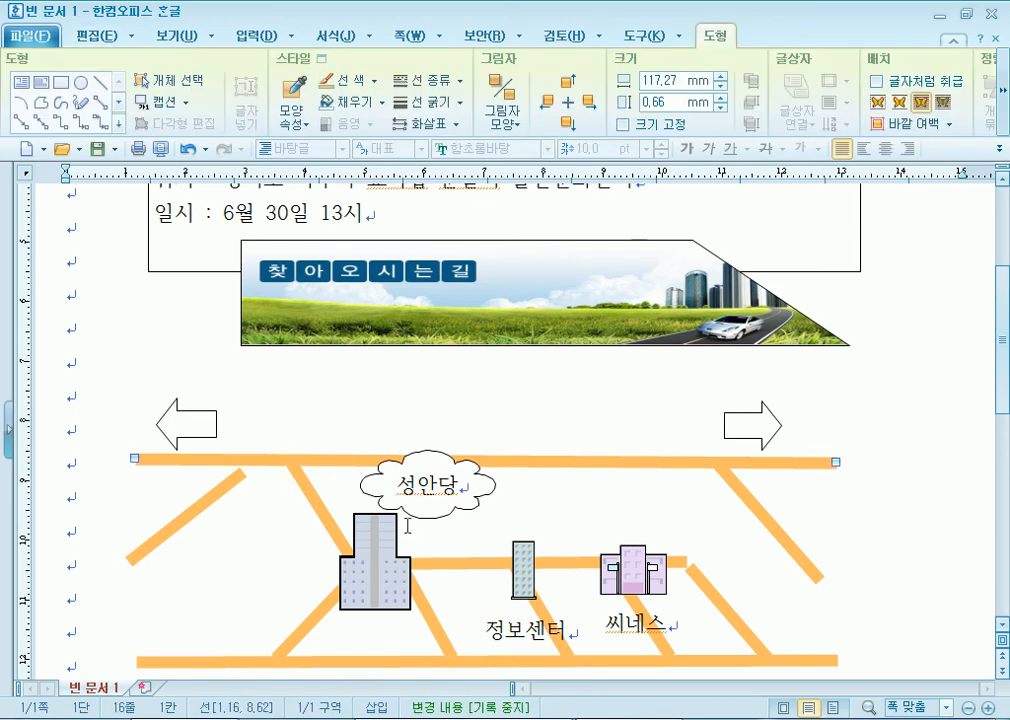
scroll(400, 524, "down", 2)
scroll(520, 400, "down", 3)
scroll(535, 442, "down", 1)
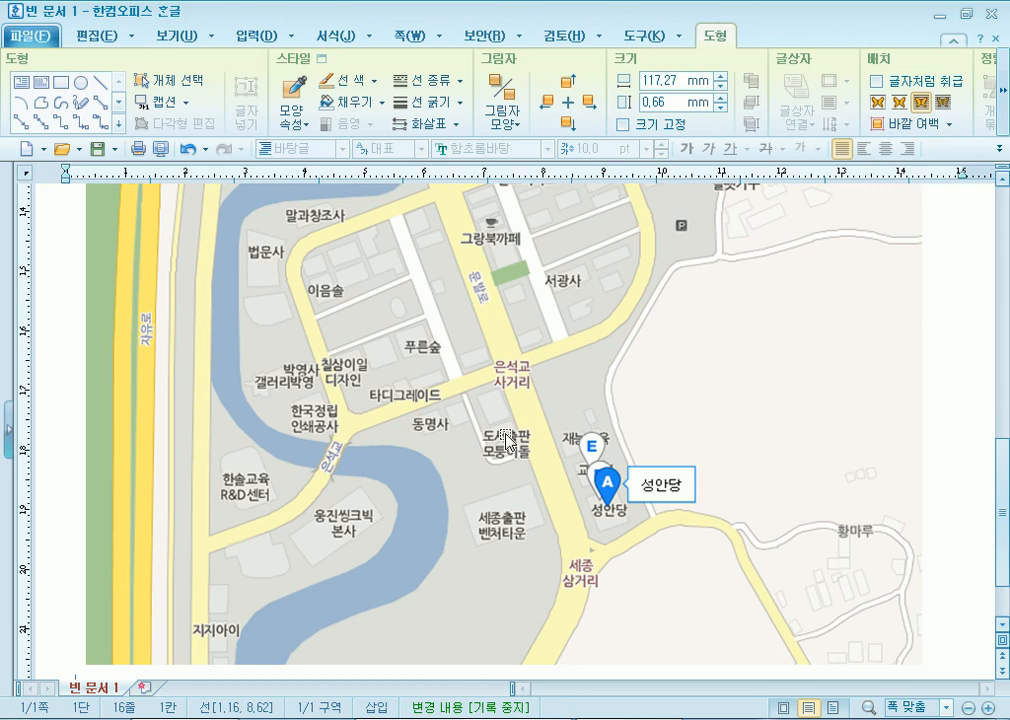
left_click(362, 349)
scroll(457, 425, "up", 2)
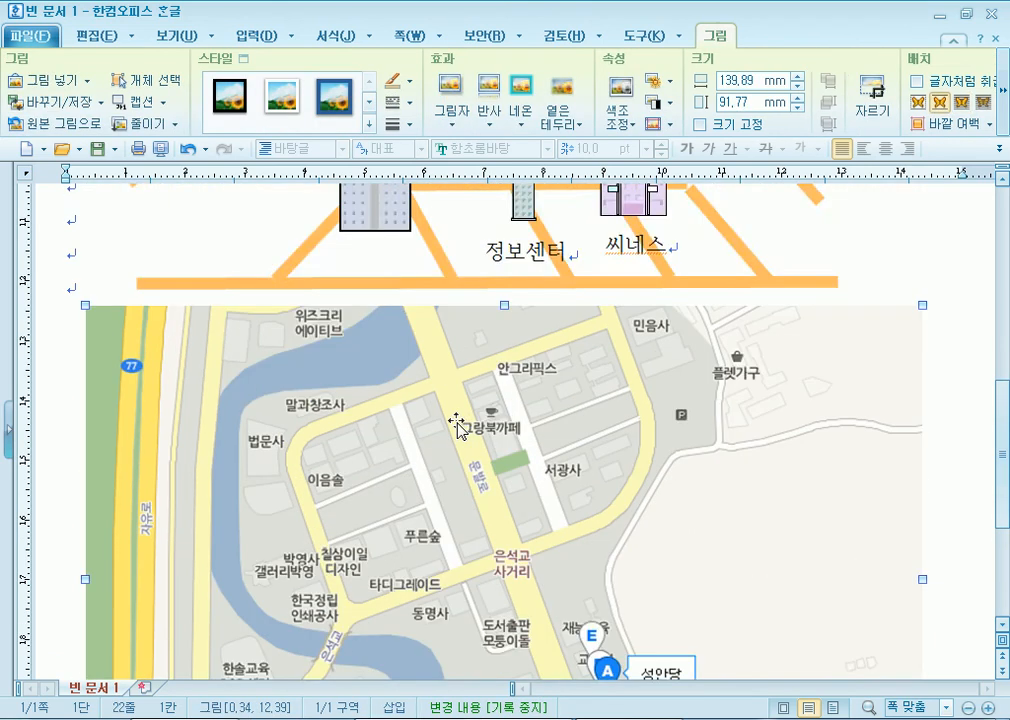